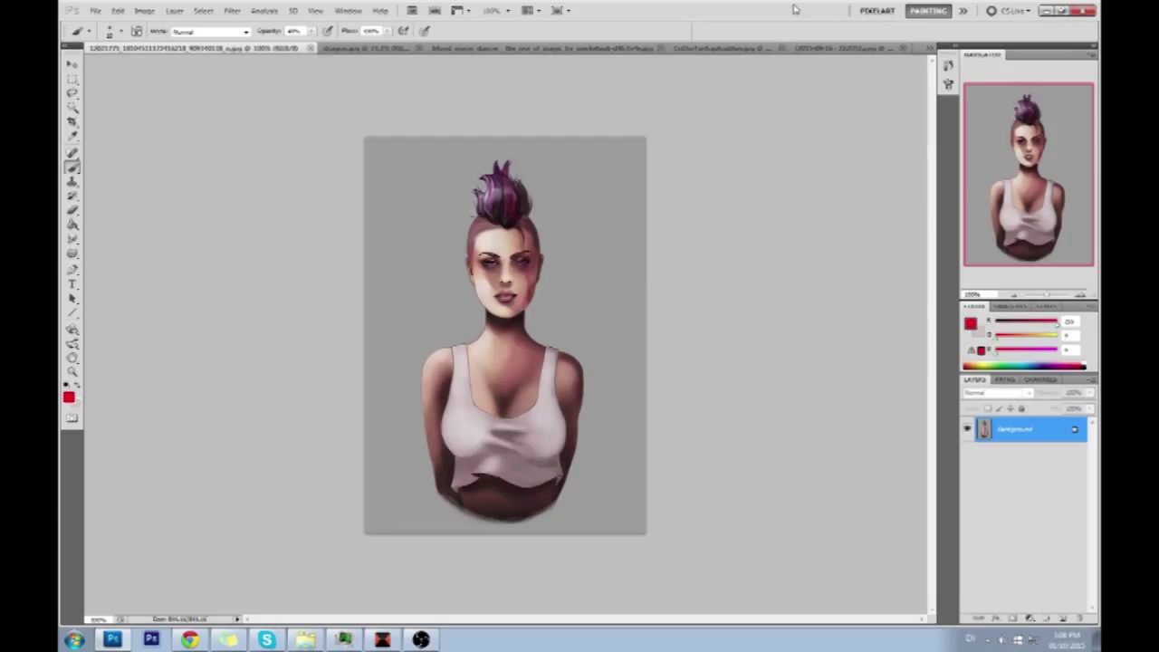
Look through the open reference paintings and return to the portrait of the woman with the purple mohawk.
click(396, 48)
click(509, 47)
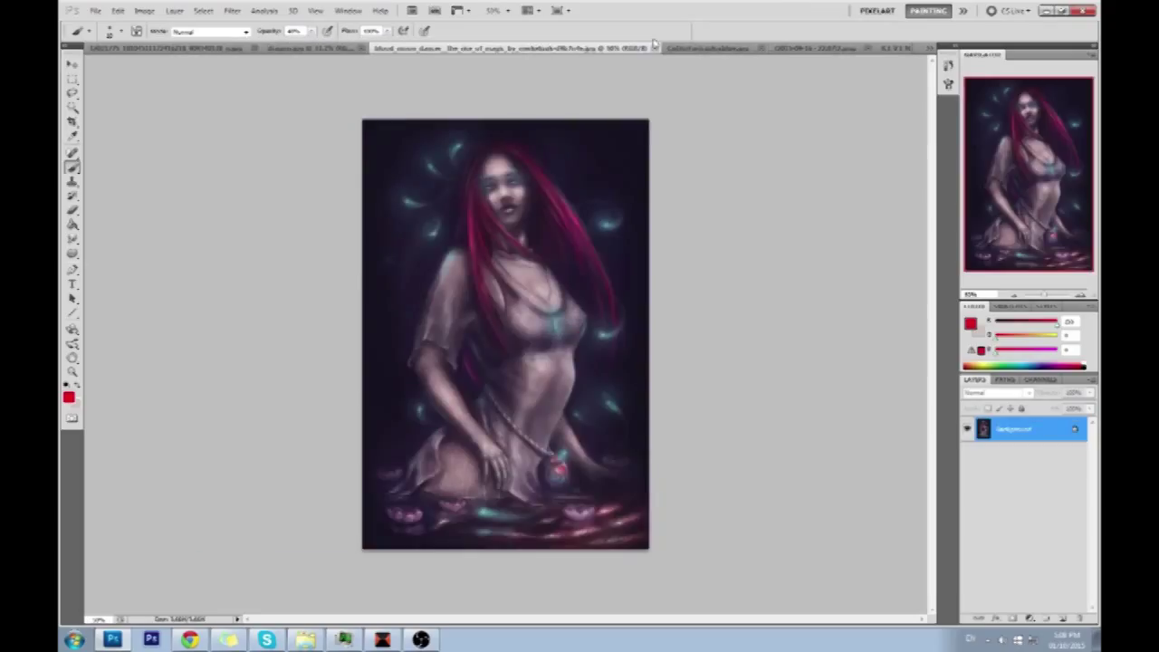
click(339, 48)
click(523, 49)
click(337, 47)
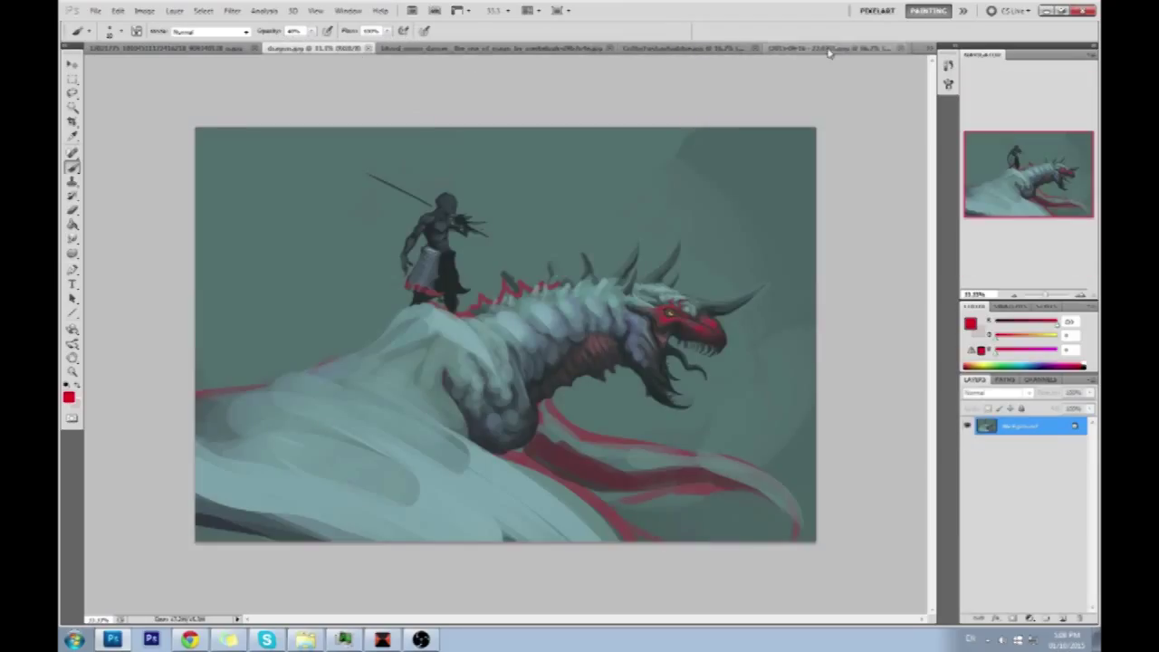
click(831, 48)
click(704, 48)
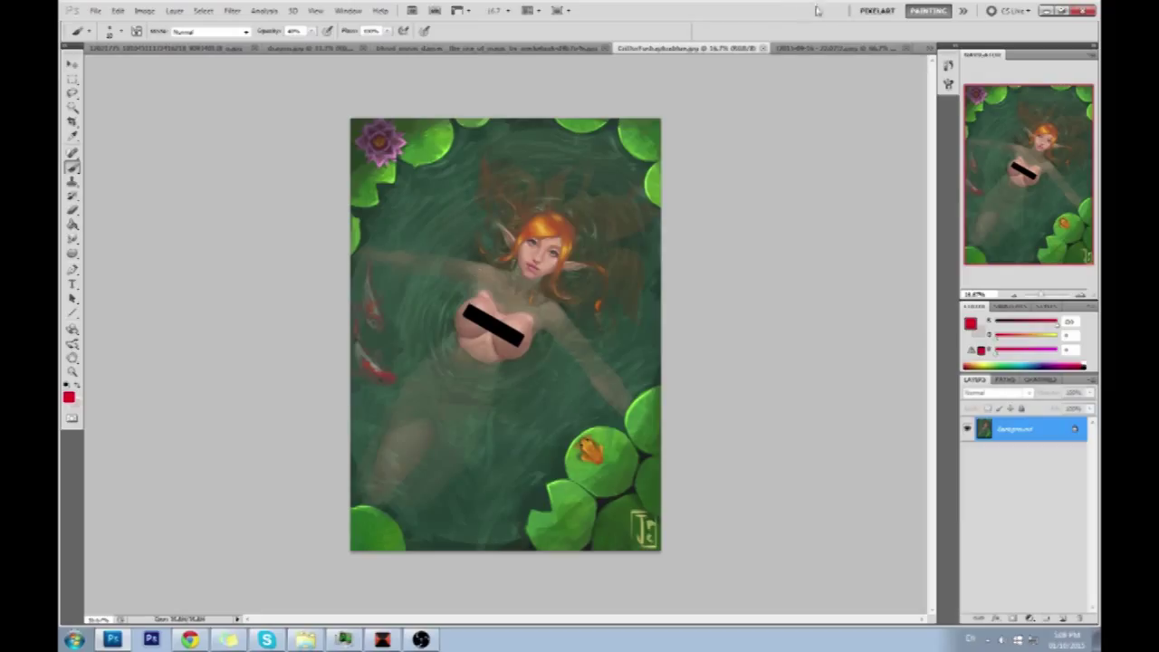
click(846, 49)
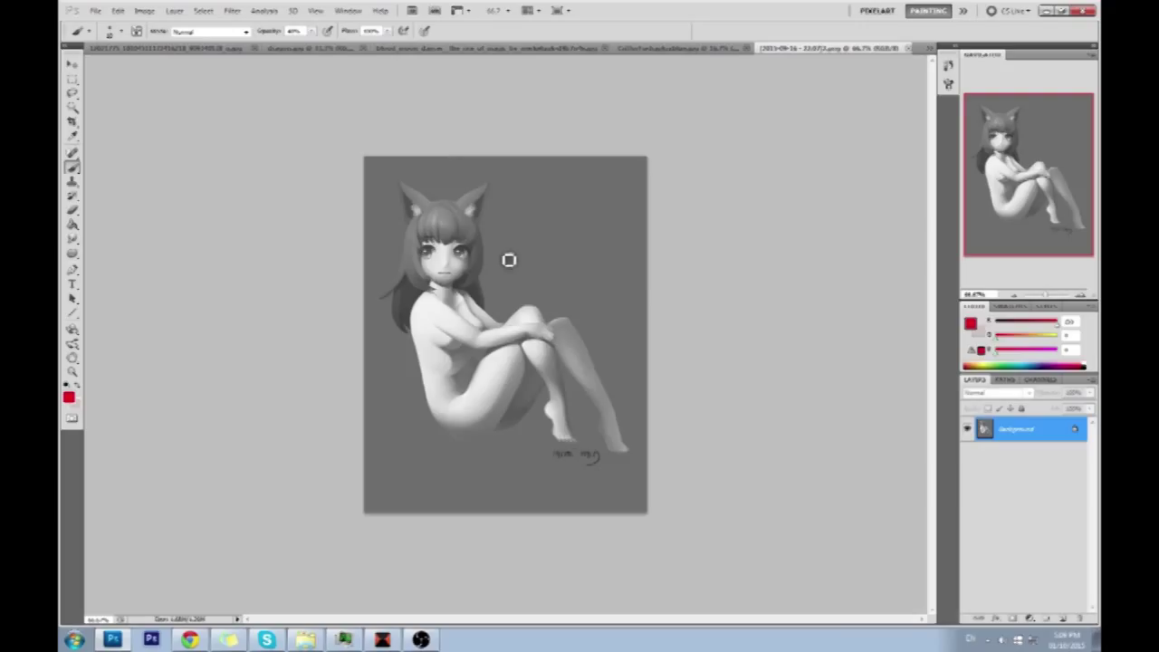
click(325, 48)
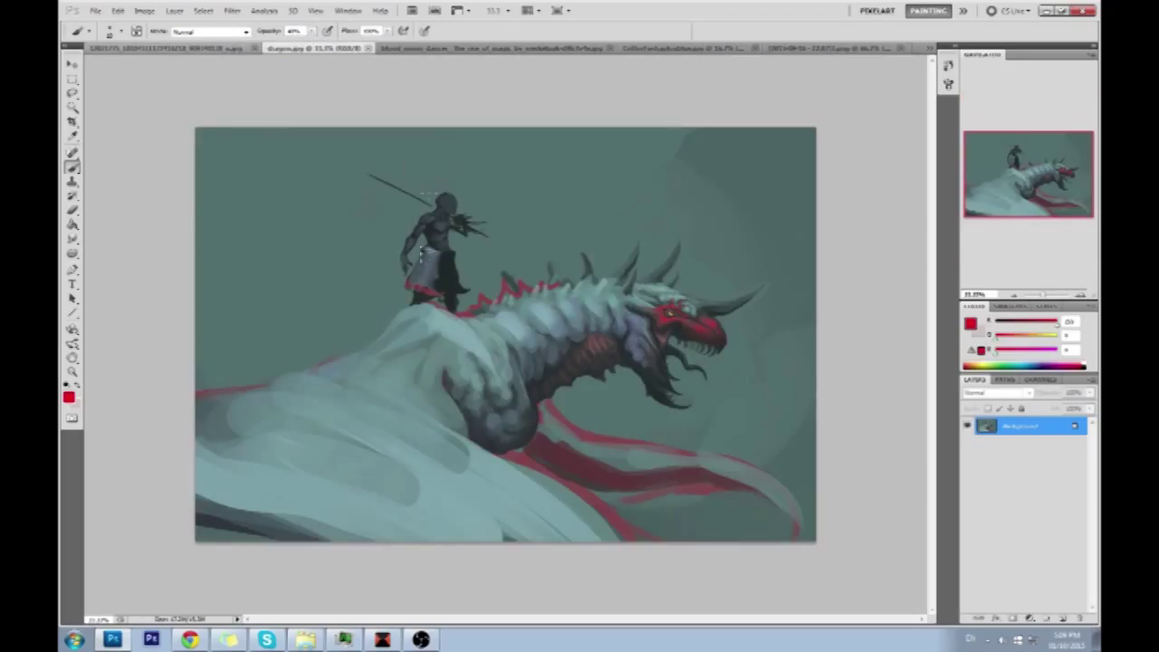
key(ctrl+z)
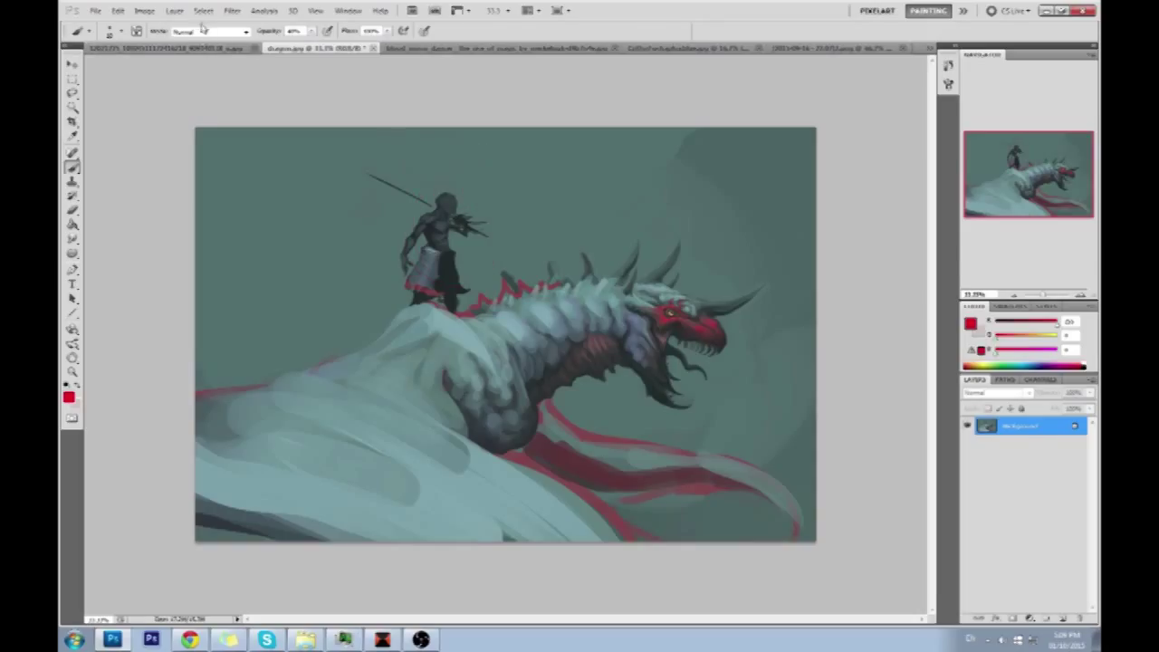
click(203, 48)
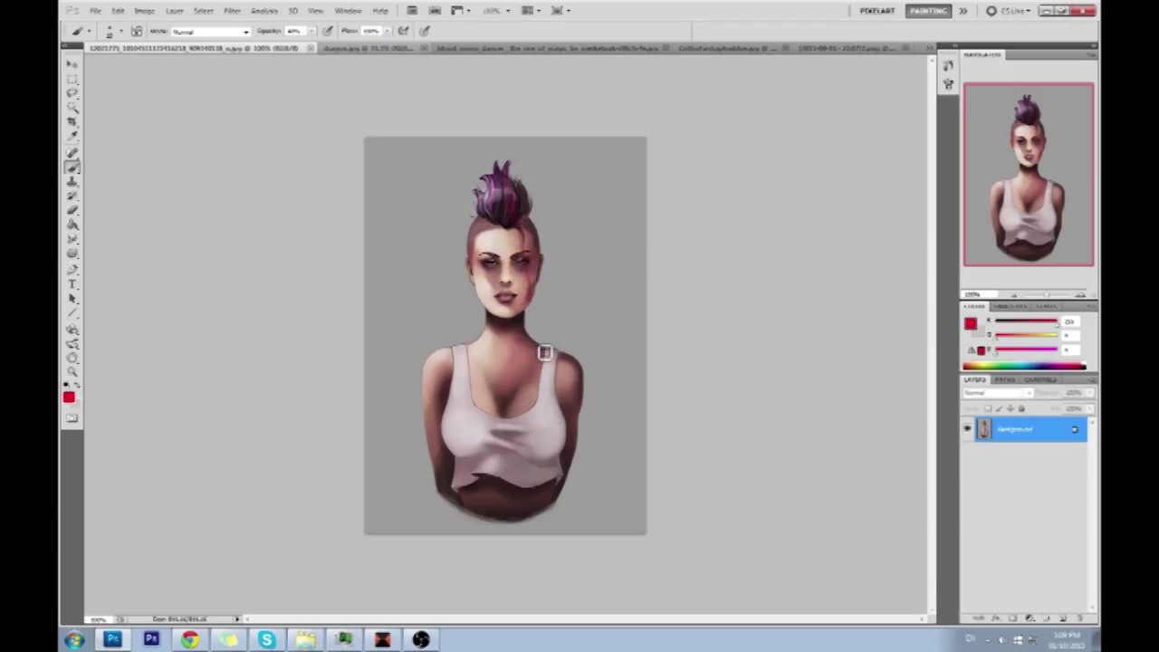
Open the Liquify filter on the mohawk portrait and adjust the warp brush size.
key(ctrl+plus)
click(233, 10)
click(264, 81)
click(1041, 104)
drag(989, 121, 996, 119)
click(887, 288)
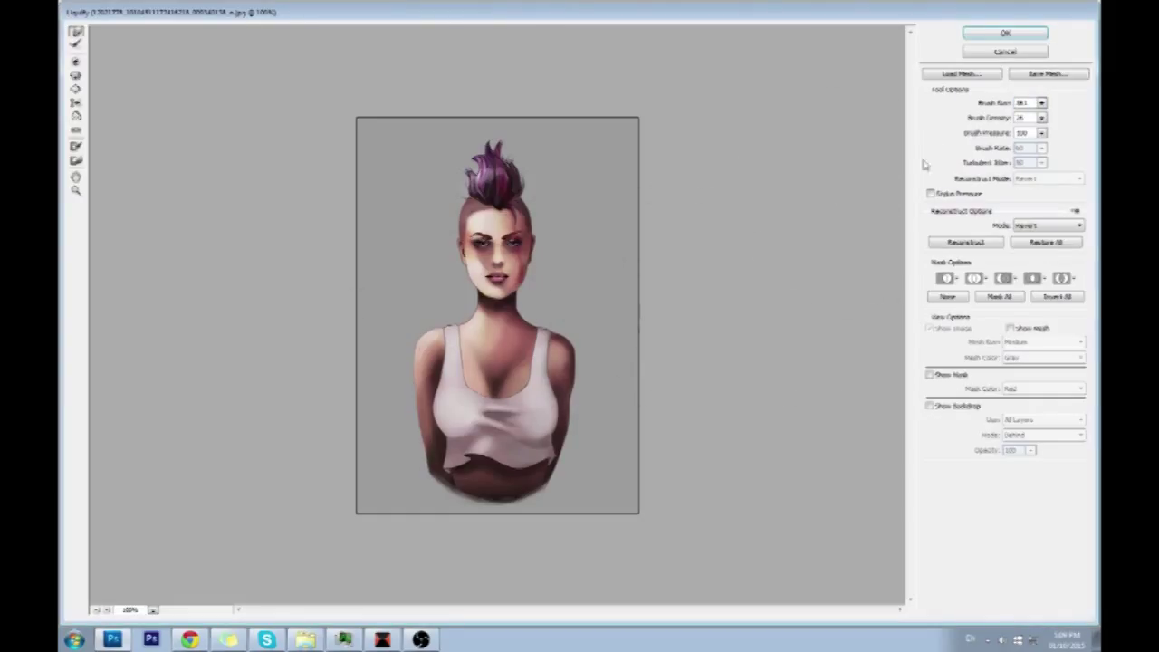
Set the Liquify brush size to 181 and push the shoulder on the image's right side outward.
click(1041, 104)
click(450, 334)
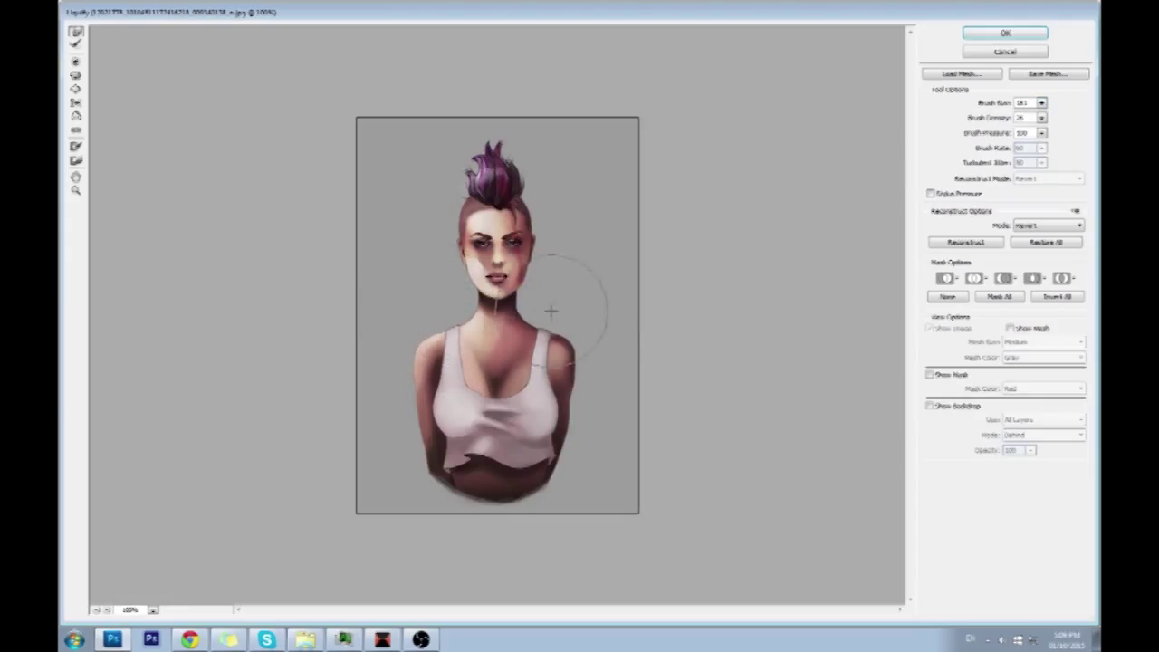
key(ctrl+plus)
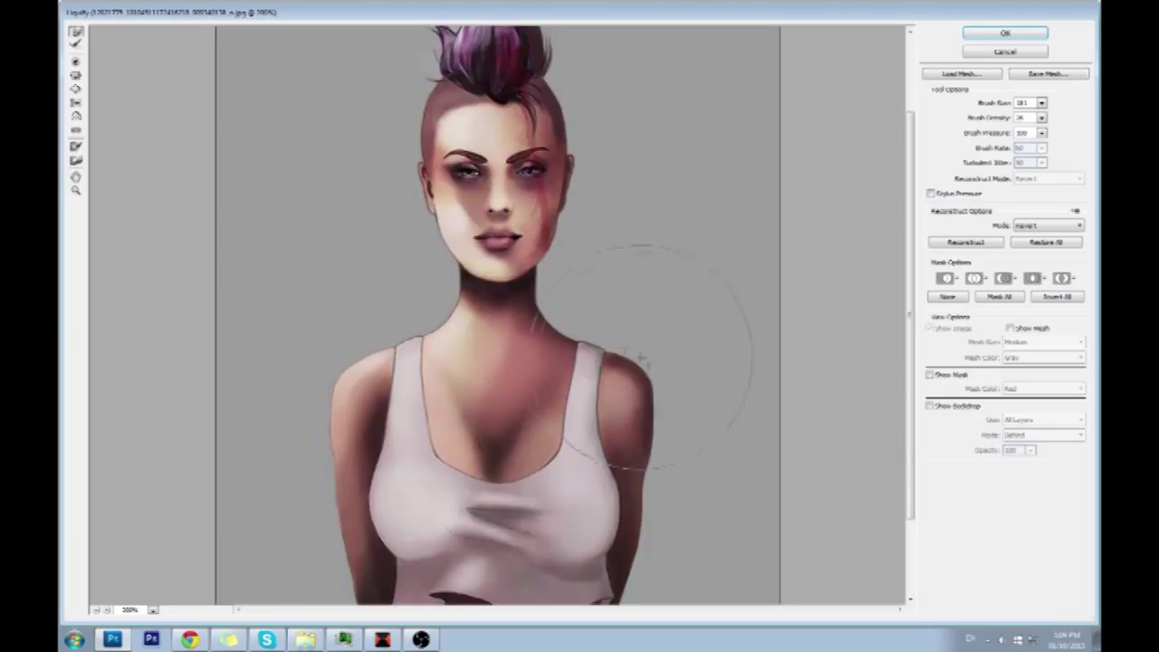
mouse_move(634, 414)
mouse_down()
mouse_move(642, 422)
mouse_move(644, 391)
mouse_up()
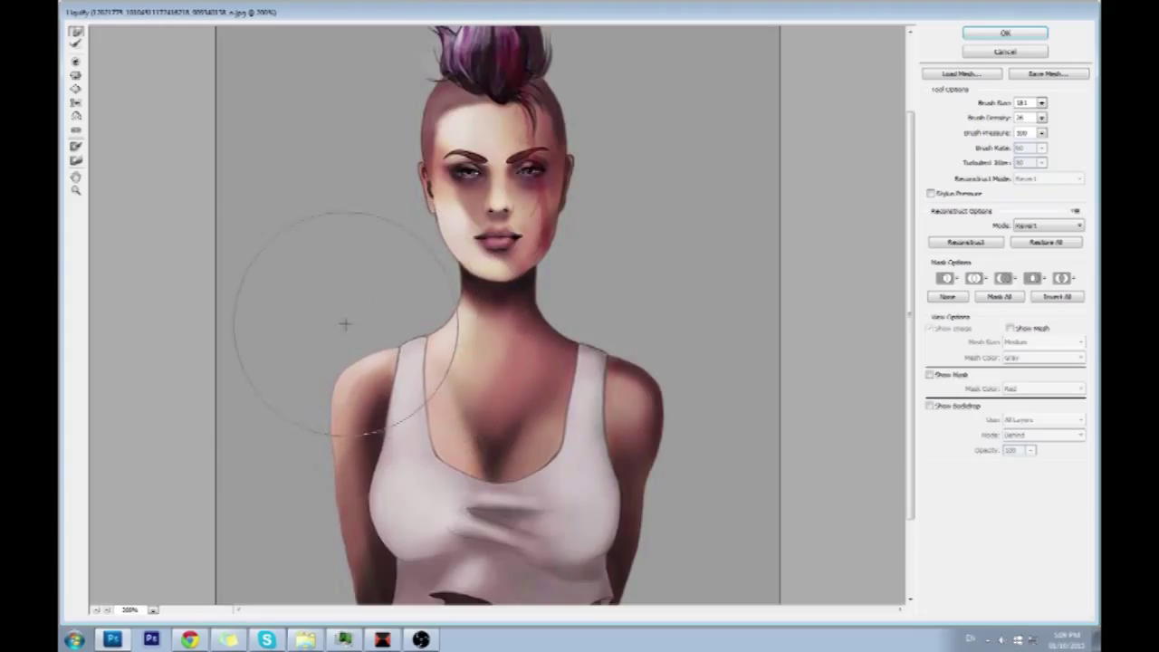
Reduce the Liquify brush size to 60 and reshape the slope between the neck and the image-right shoulder.
click(1041, 102)
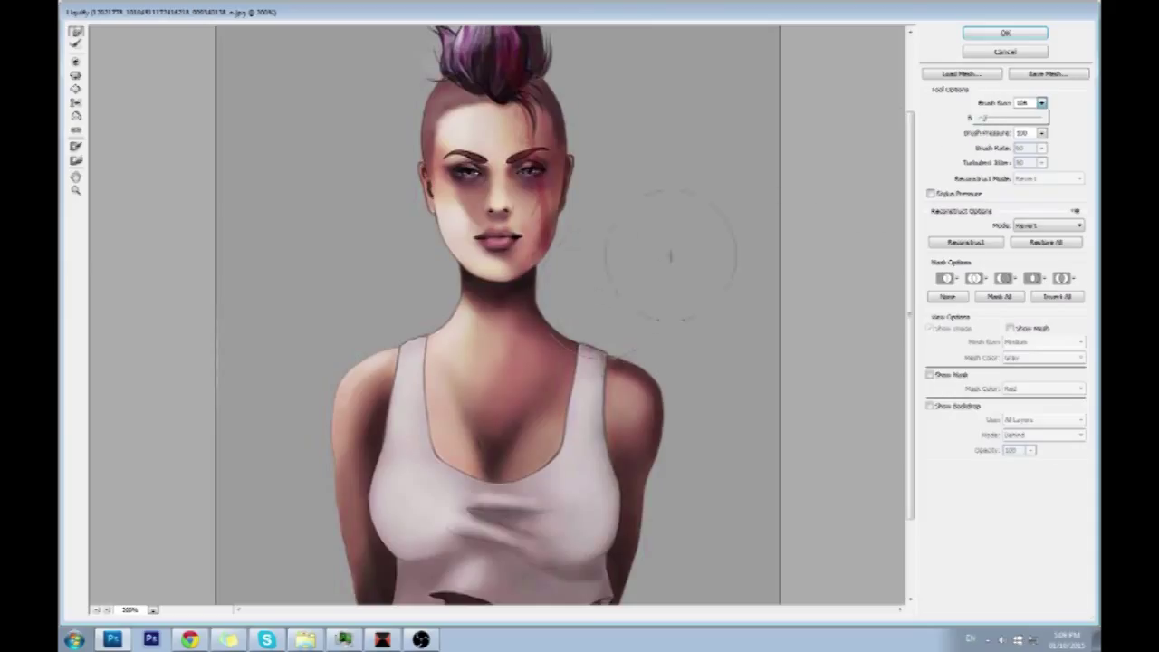
key(bracketleft)
key(bracketleft)
key(bracketleft)
key(bracketleft)
key(bracketleft)
key(bracketleft)
key(bracketleft)
key(bracketleft)
key(bracketleft)
key(bracketleft)
key(bracketleft)
key(bracketleft)
key(bracketleft)
key(bracketleft)
key(bracketleft)
key(bracketleft)
key(bracketleft)
key(bracketleft)
key(bracketleft)
key(bracketleft)
drag(559, 313, 550, 321)
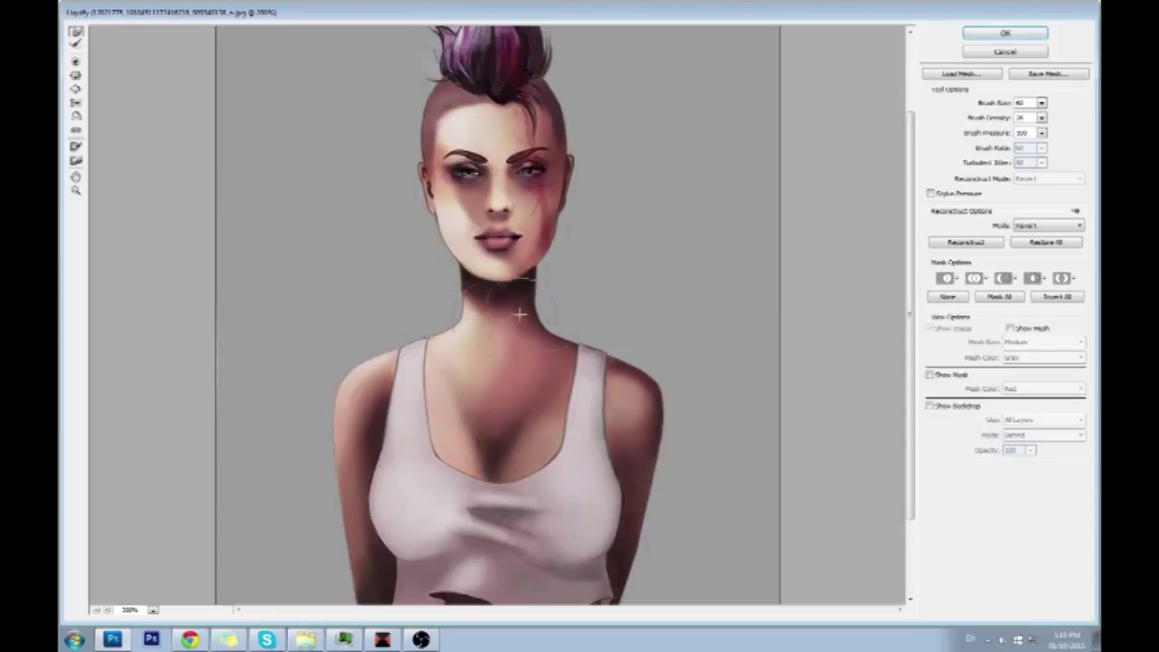
Refine the neck-to-shoulder contours with Liquify brush sizes 151 and 91, and apply the filter to the portrait.
click(1041, 103)
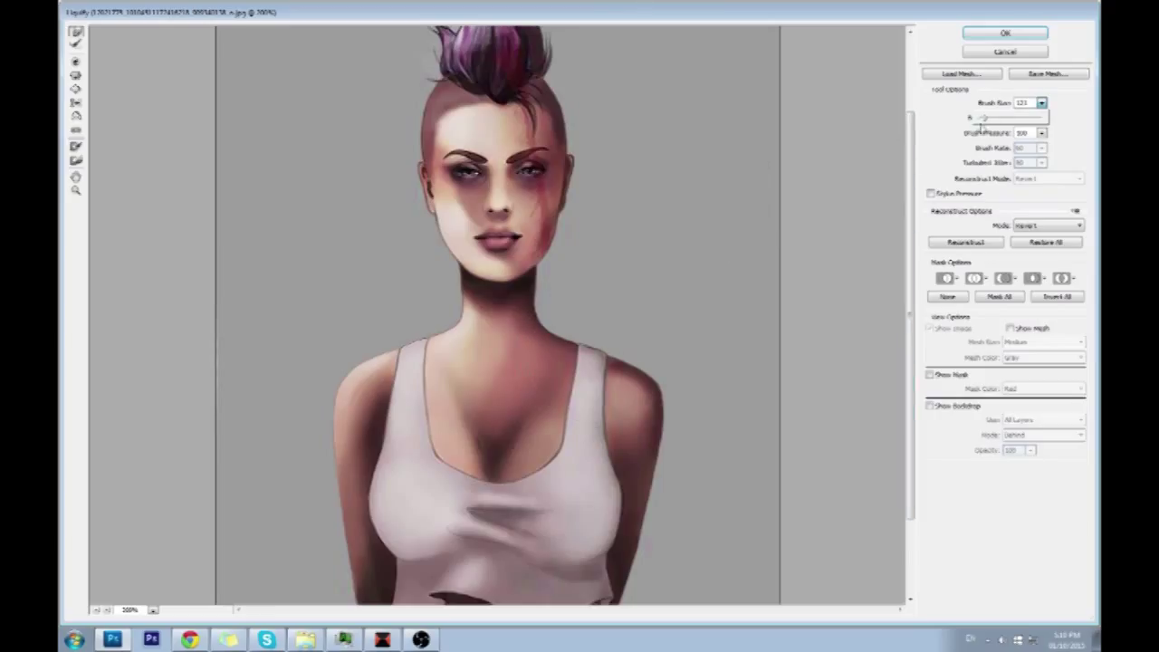
click(561, 356)
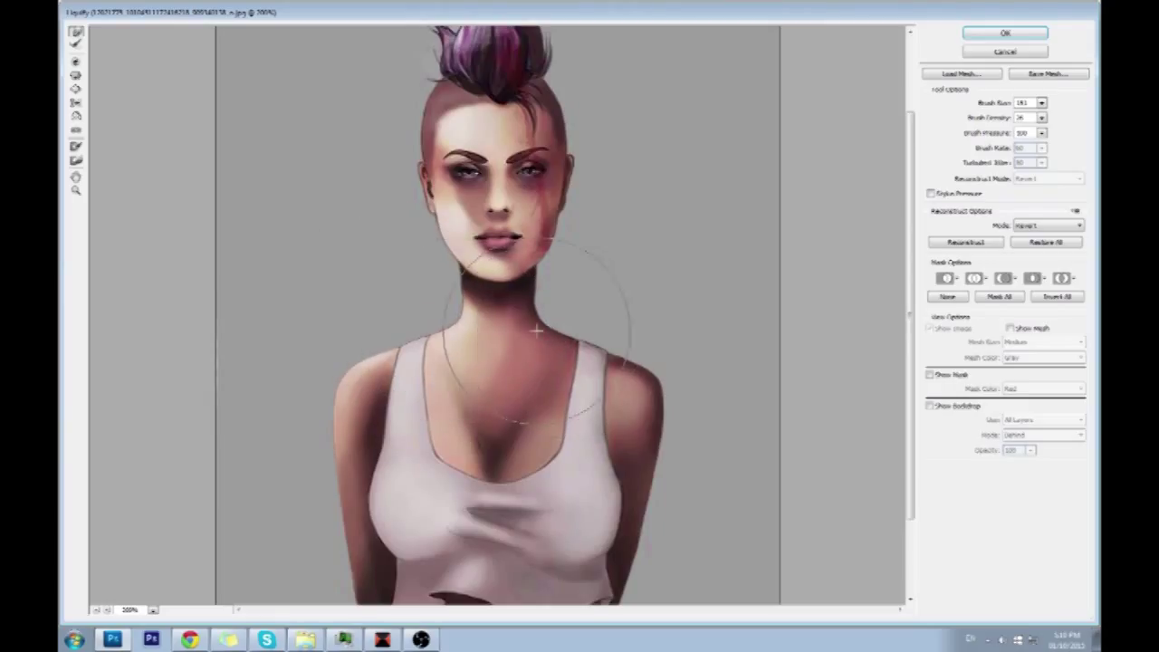
click(1041, 102)
drag(995, 119, 984, 122)
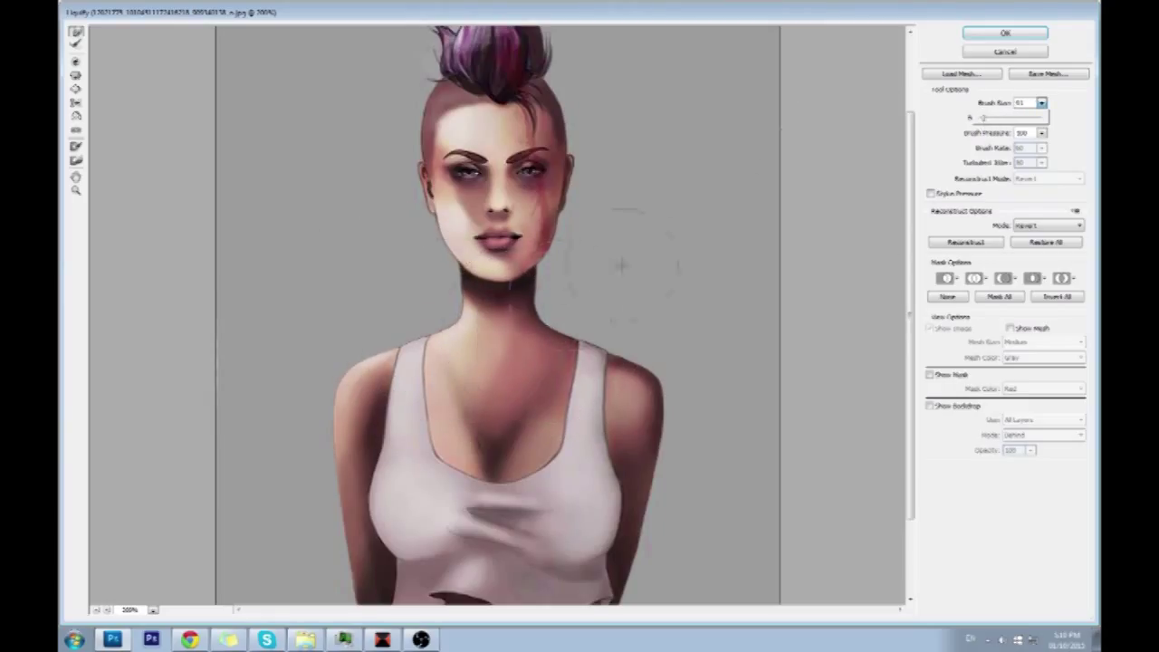
click(531, 341)
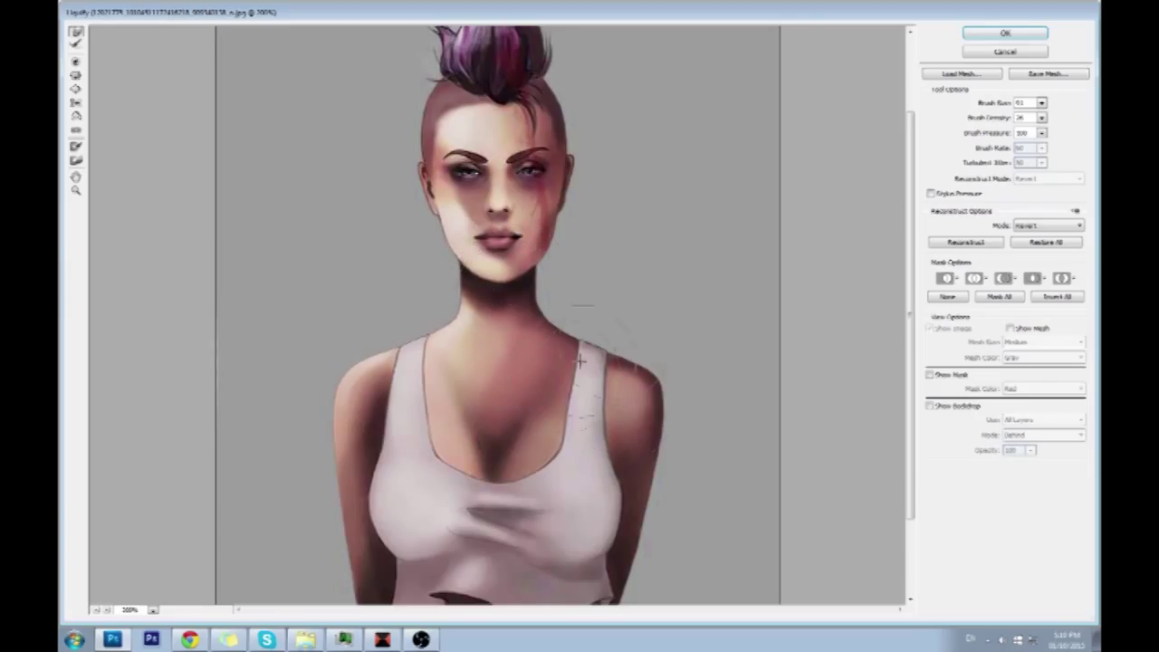
click(1010, 34)
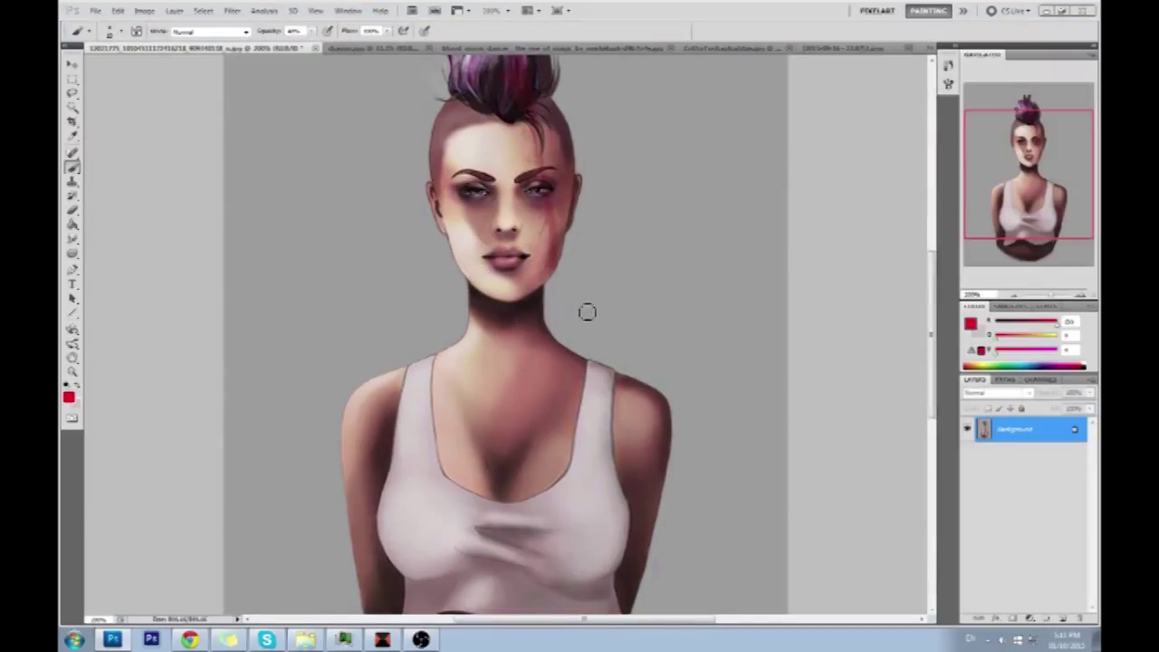
Compare the shoulders and neck before and after the Liquify changes.
drag(653, 347, 588, 260)
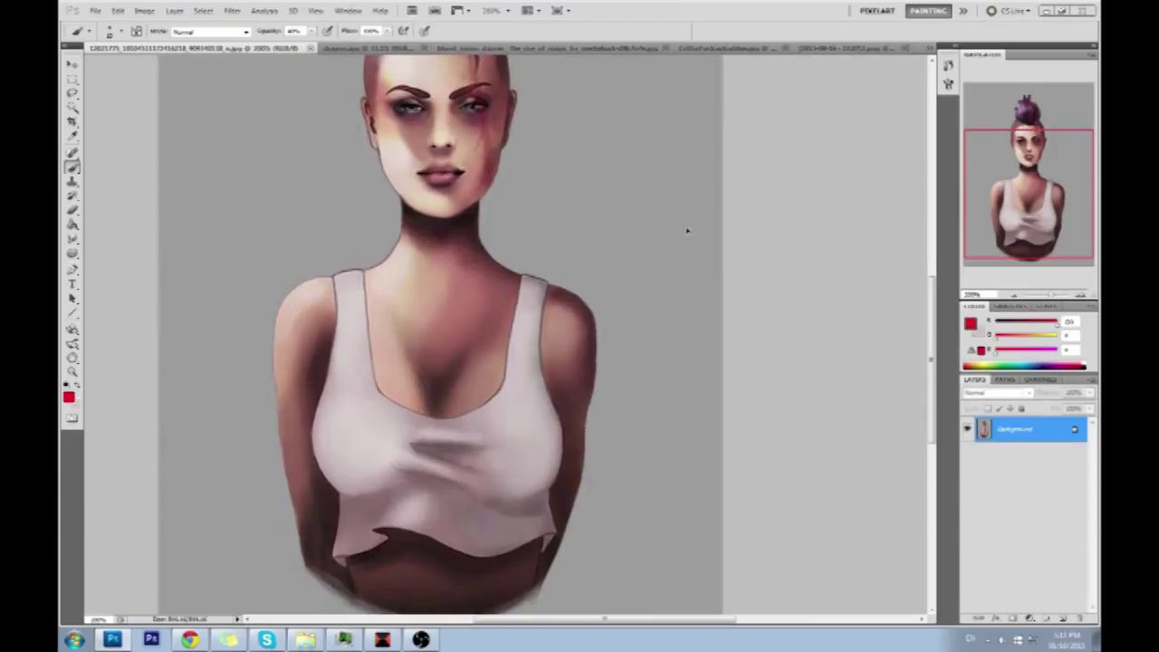
key(ctrl+z)
key(ctrl+z)
key(ctrl+z)
key(ctrl+z)
key(ctrl+z)
key(ctrl+z)
key(ctrl+z)
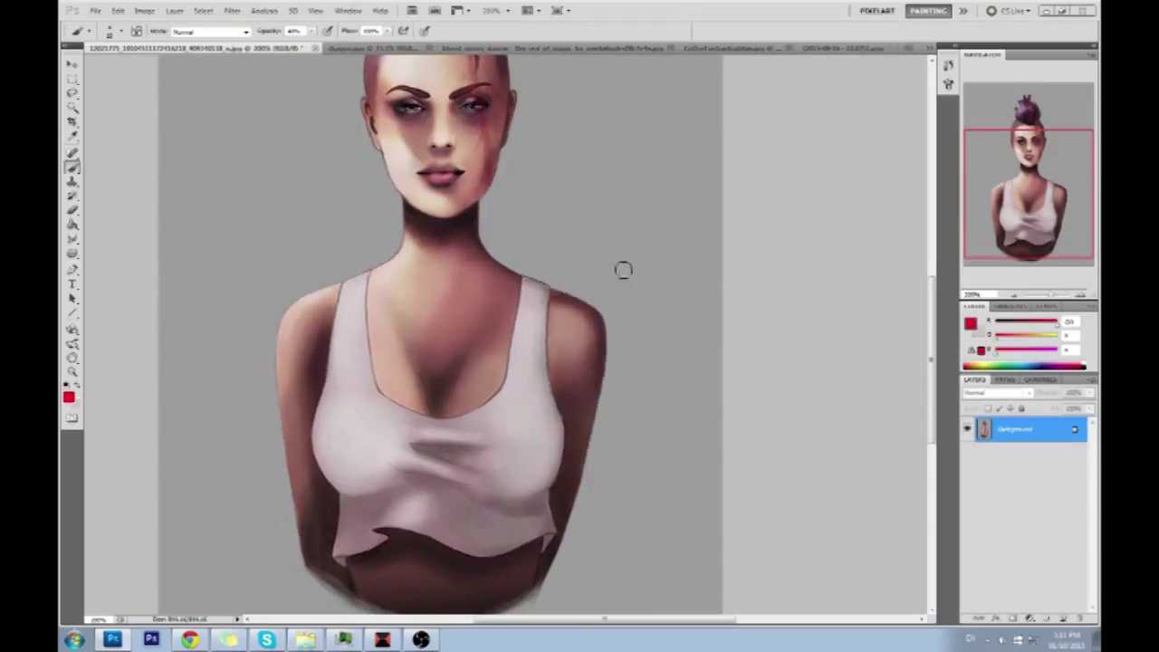
Sample reddish skin tones at the base of the neck and paint soft shading into the throat hollow.
alt+click(444, 245)
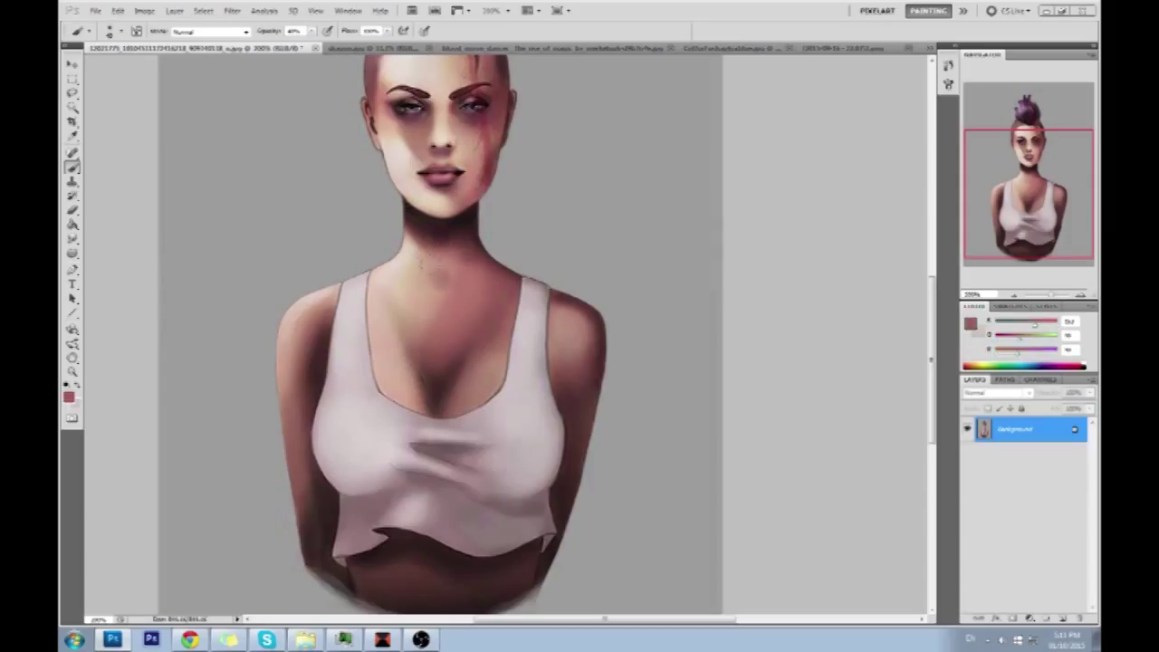
alt+click(441, 268)
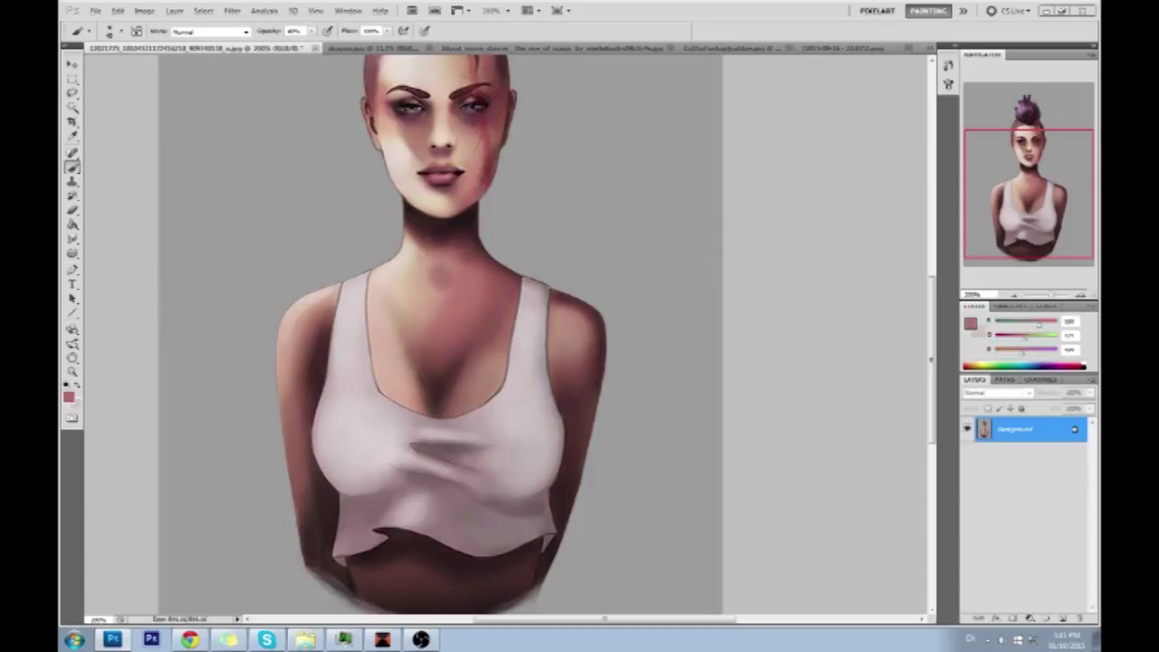
alt+click(439, 268)
alt+click(407, 262)
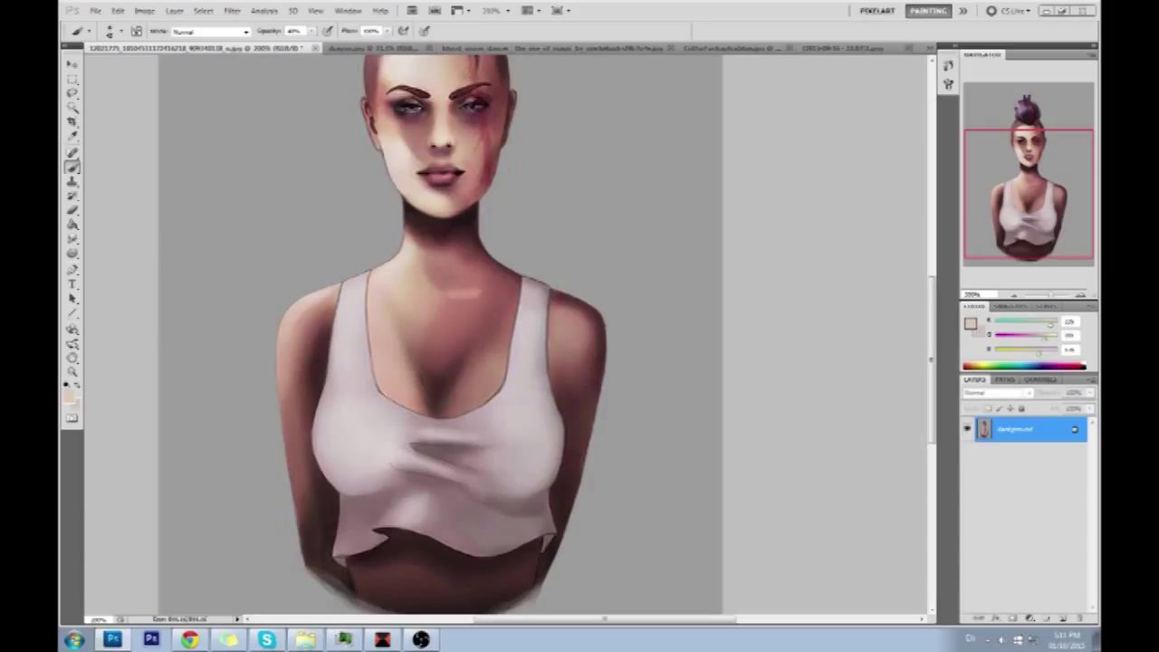
mouse_move(461, 288)
mouse_down()
mouse_move(523, 282)
mouse_move(466, 294)
mouse_move(505, 285)
mouse_up()
key(ctrl+z)
key(ctrl+z)
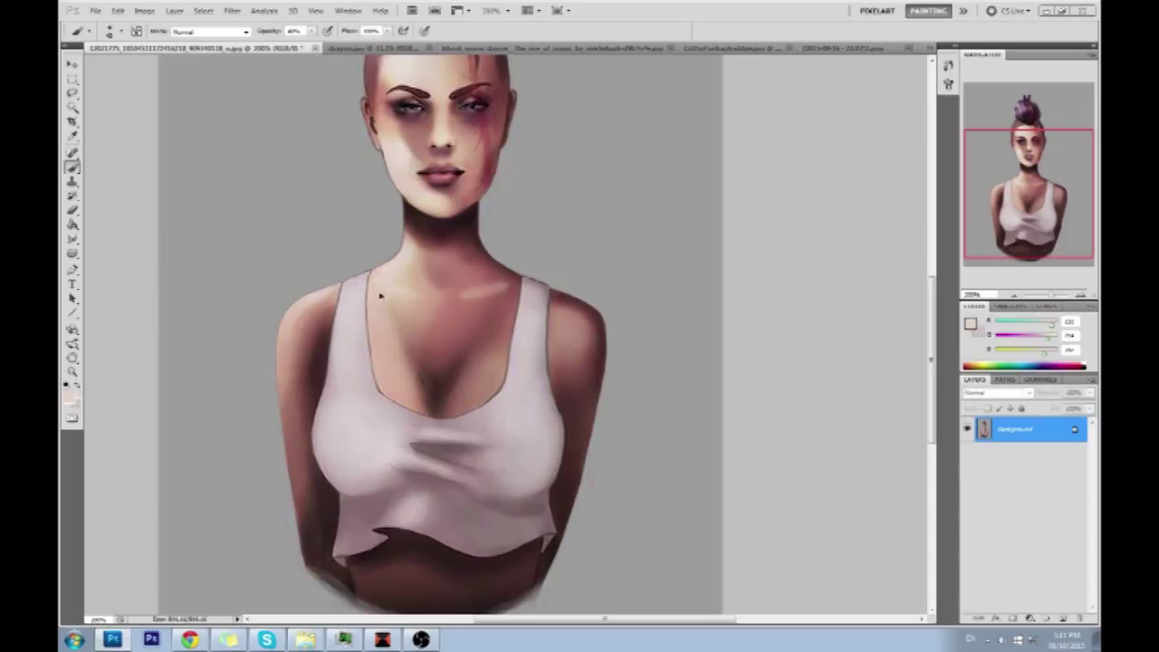
alt+click(470, 277)
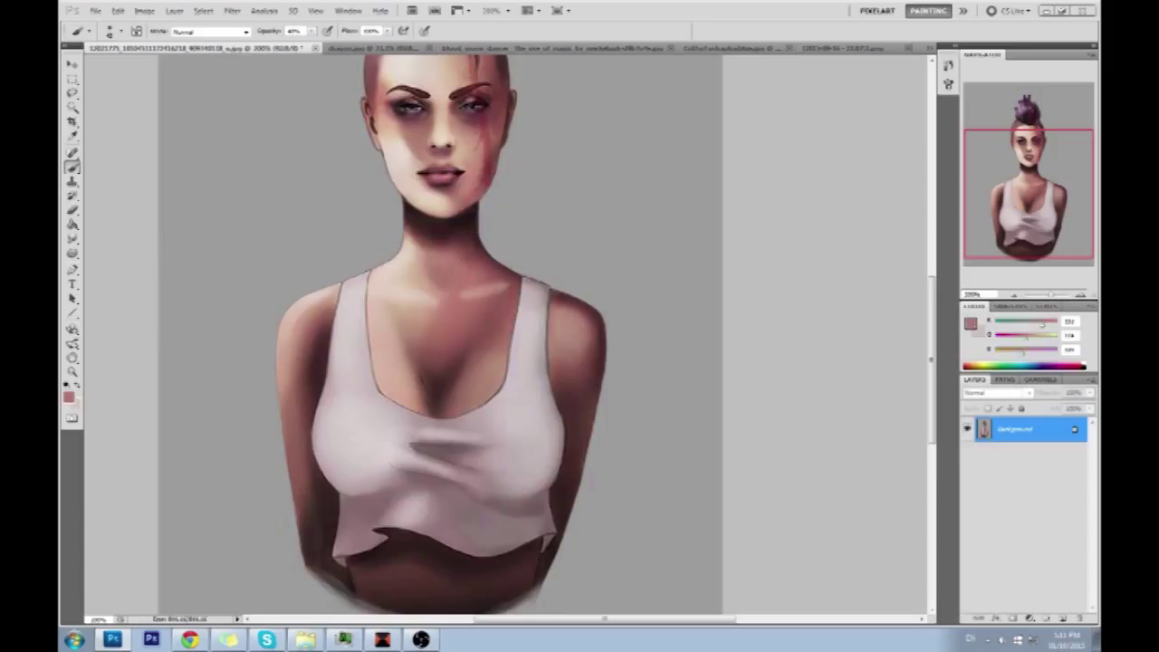
key(ctrl+alt+z)
key(ctrl+alt+z)
key(ctrl+alt+z)
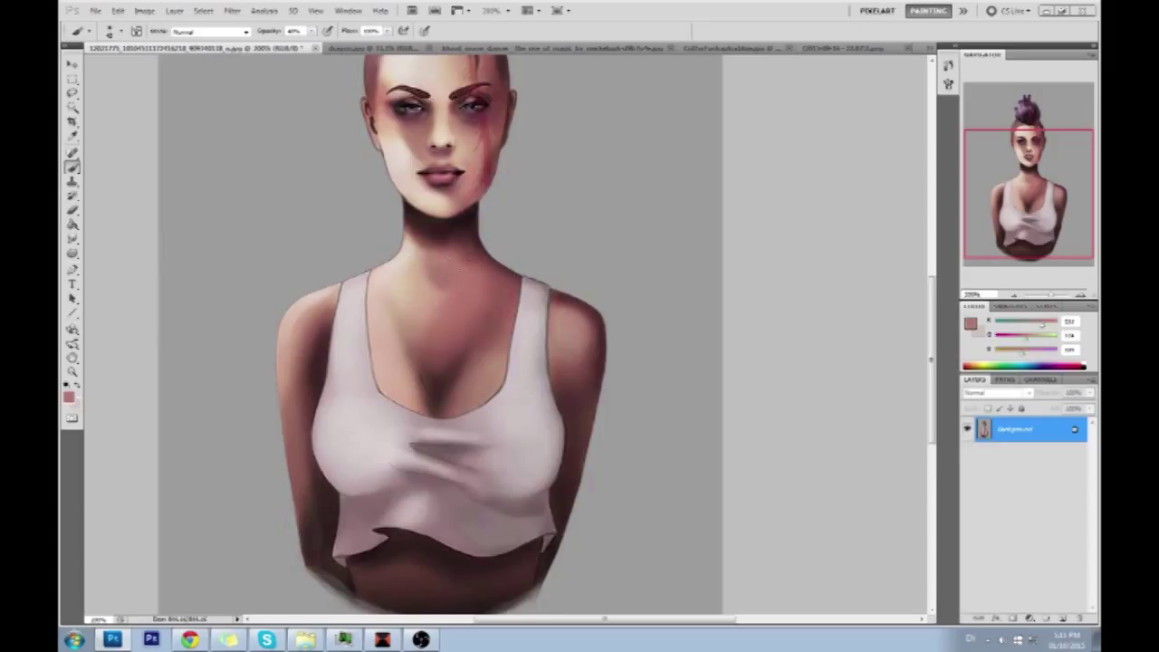
Paint light highlights along both collarbones using skin tones sampled from the lit side of the chest.
alt+click(396, 275)
drag(460, 301, 489, 300)
alt+click(478, 296)
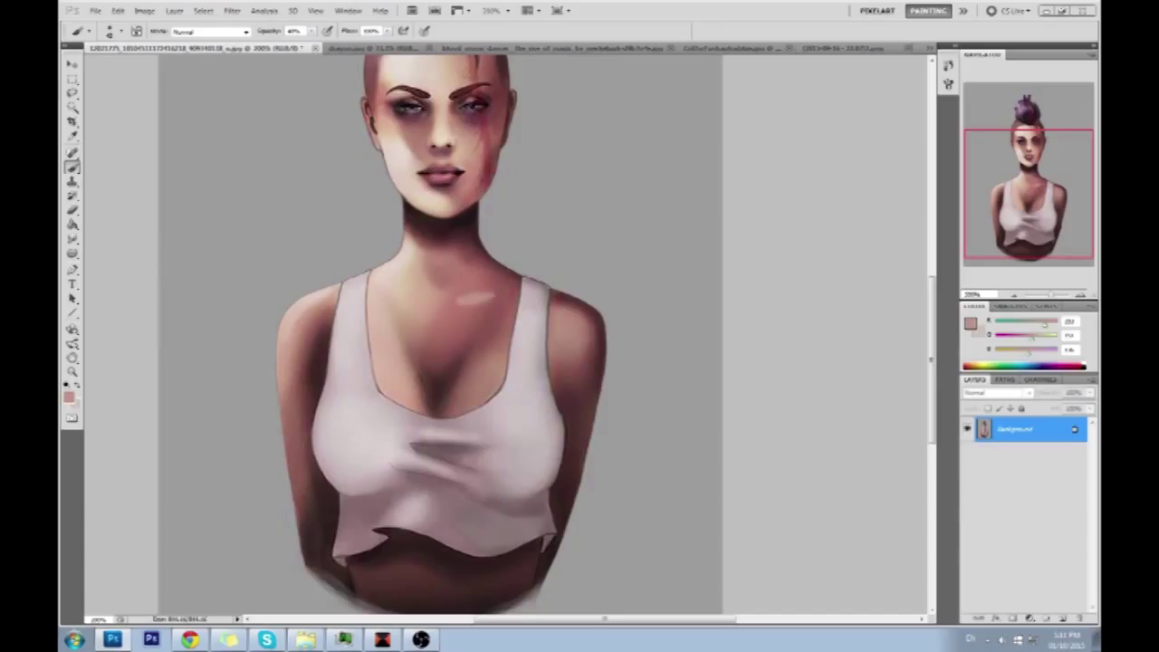
alt+click(384, 282)
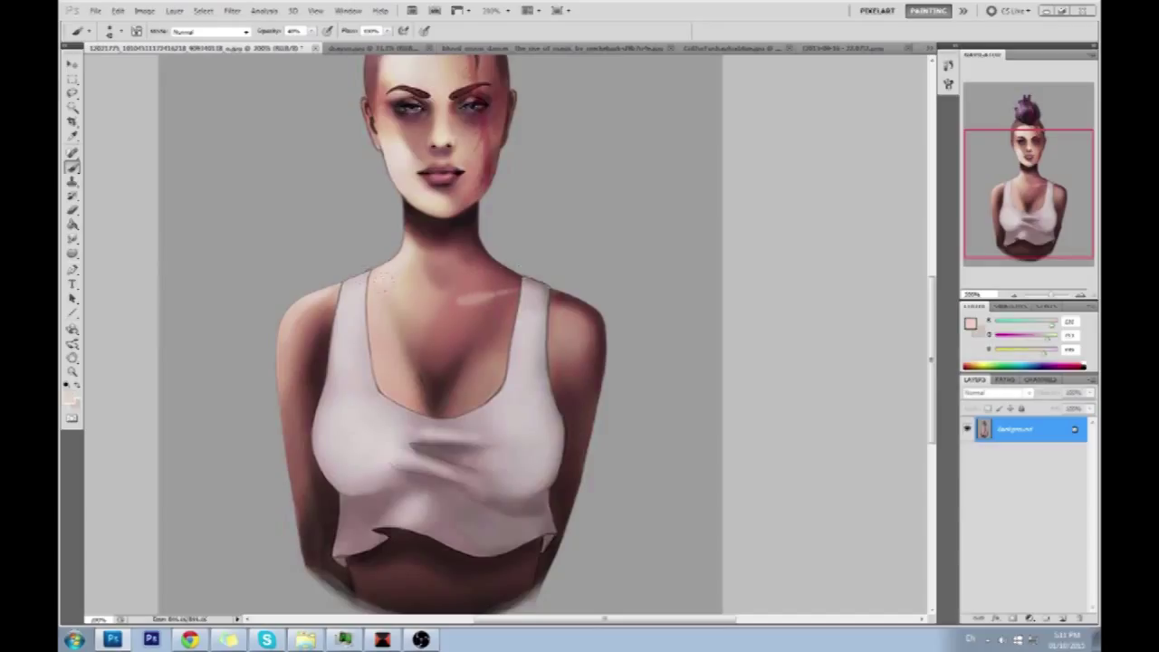
alt+click(402, 294)
alt+click(420, 285)
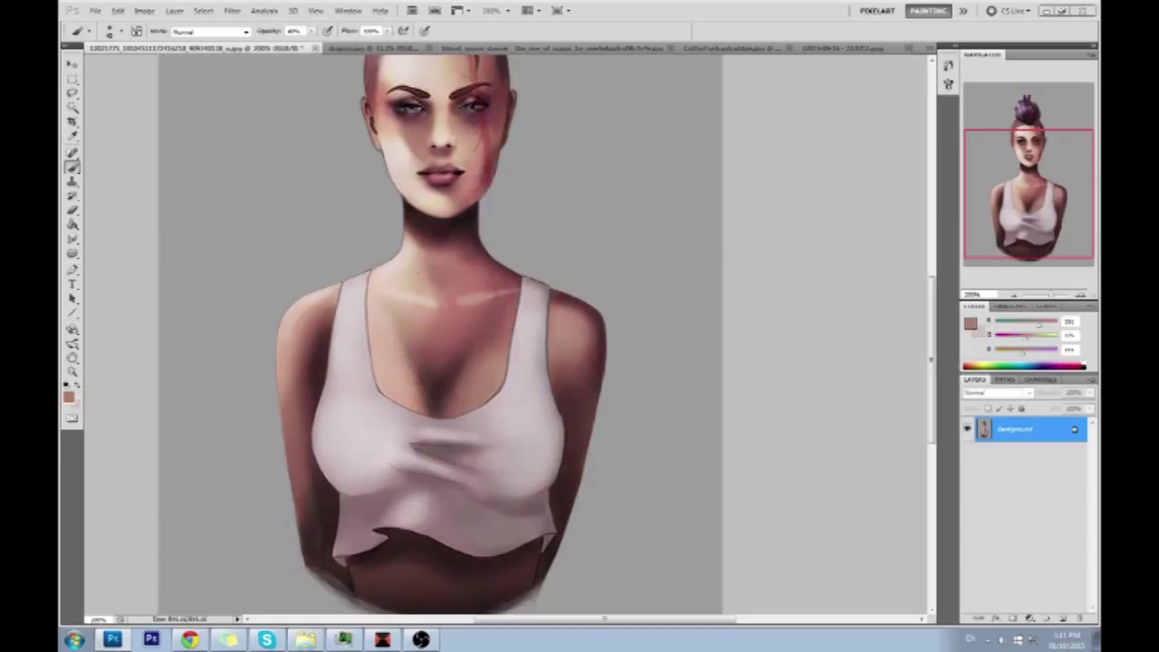
Blend the lower edge of the image-right collarbone highlight into the chest with sampled mid skin tones.
key(ctrl+minus)
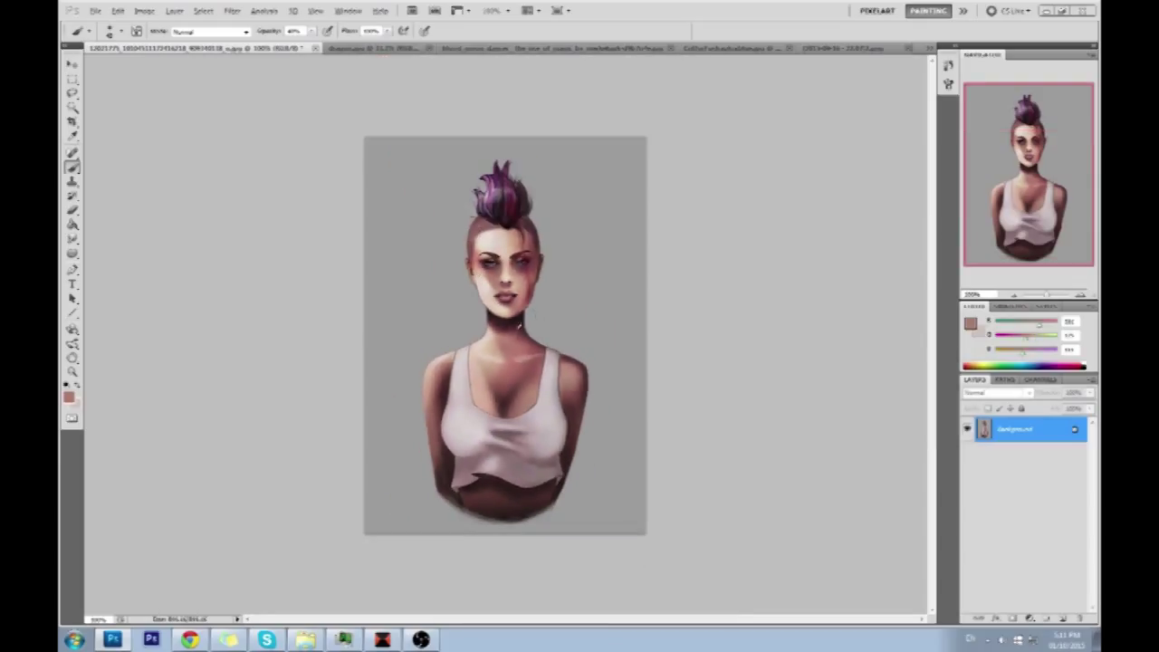
alt+click(509, 360)
key(ctrl+plus)
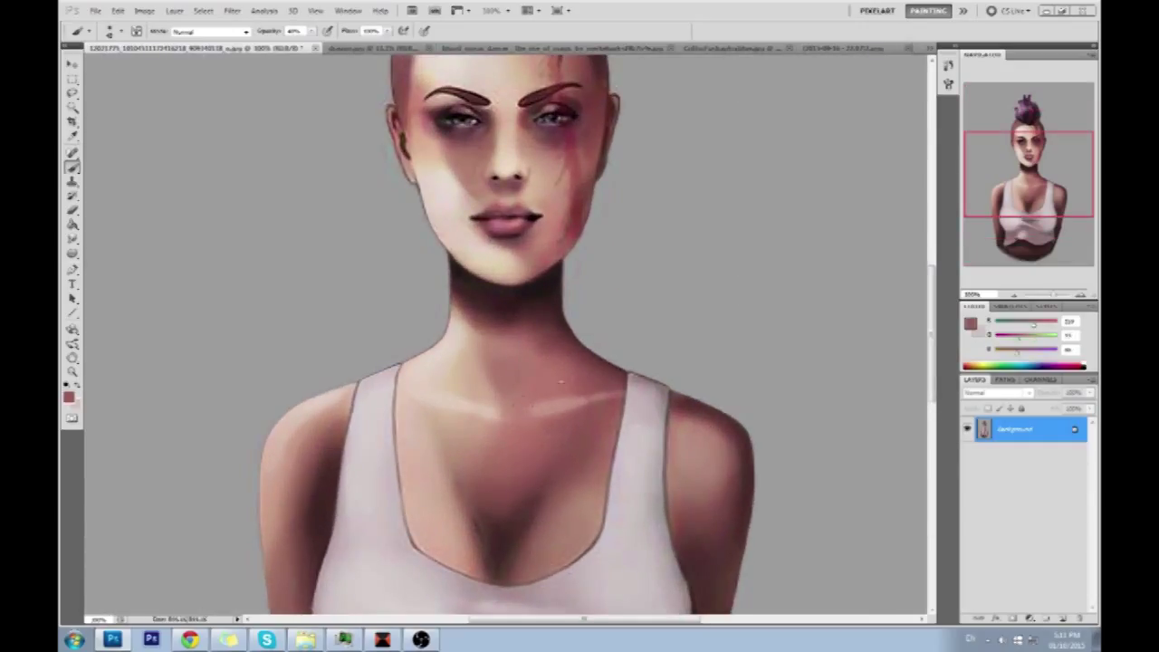
alt+click(580, 383)
alt+click(593, 388)
drag(570, 411, 534, 425)
alt+click(534, 426)
alt+click(555, 377)
alt+click(600, 415)
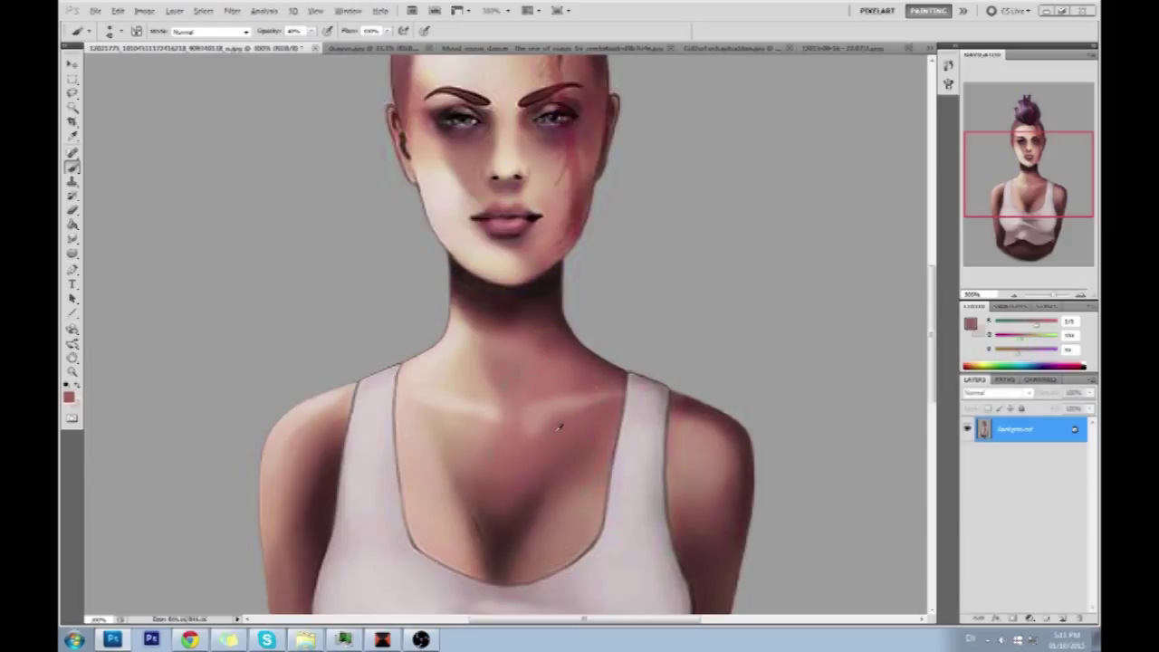
Soften the upper edge of the image-right collarbone highlight between the throat and the tank top strap.
alt+click(569, 380)
alt+click(605, 380)
alt+click(621, 382)
mouse_move(608, 387)
mouse_down()
mouse_move(583, 365)
mouse_move(561, 368)
mouse_move(605, 387)
mouse_move(548, 400)
mouse_up()
alt+click(540, 381)
alt+click(570, 375)
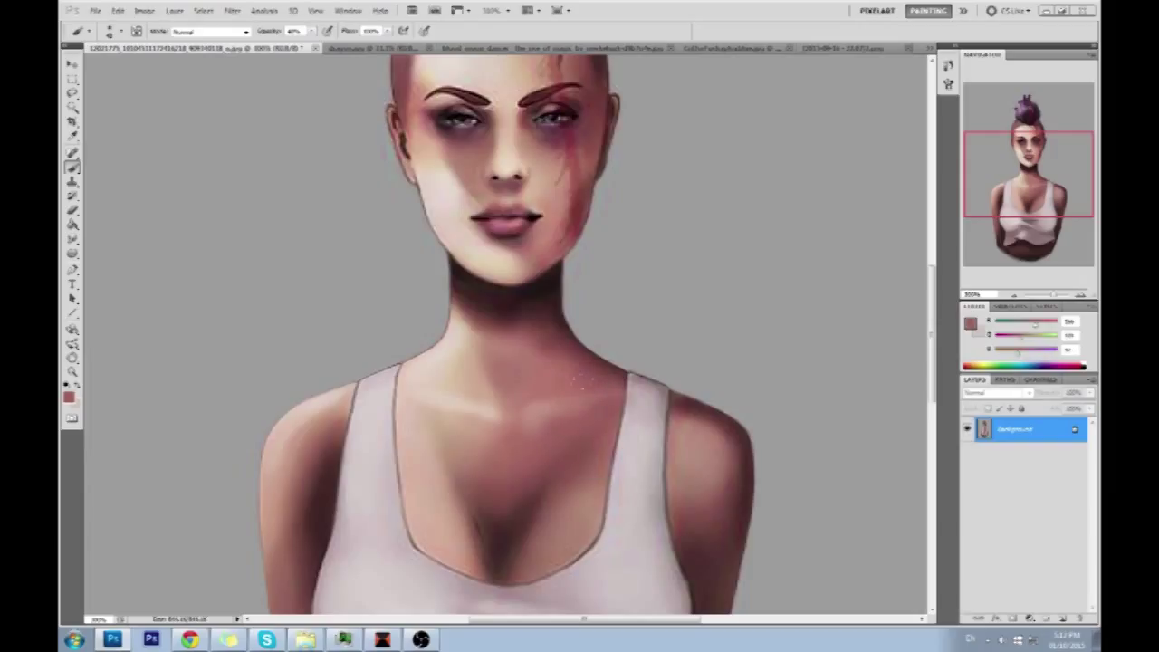
Blend the image-left collarbone highlight into the neck and throat hollow with sampled light and mid skin tones.
alt+click(465, 401)
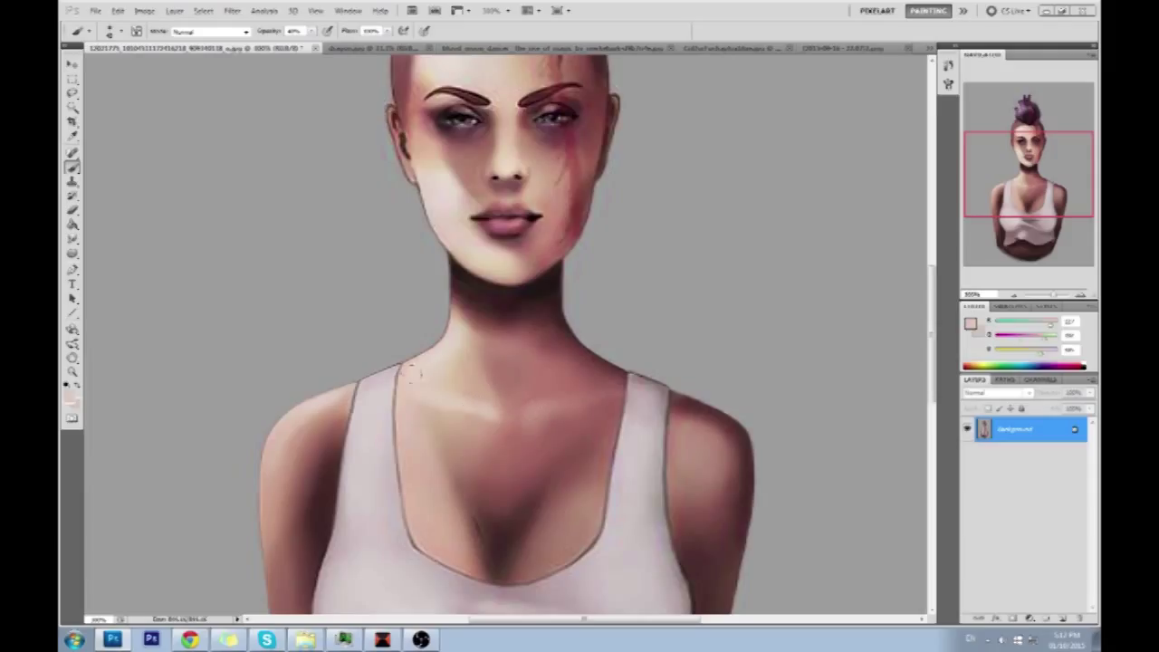
alt+click(505, 429)
alt+click(483, 408)
alt+click(457, 385)
alt+click(477, 367)
key(alt)
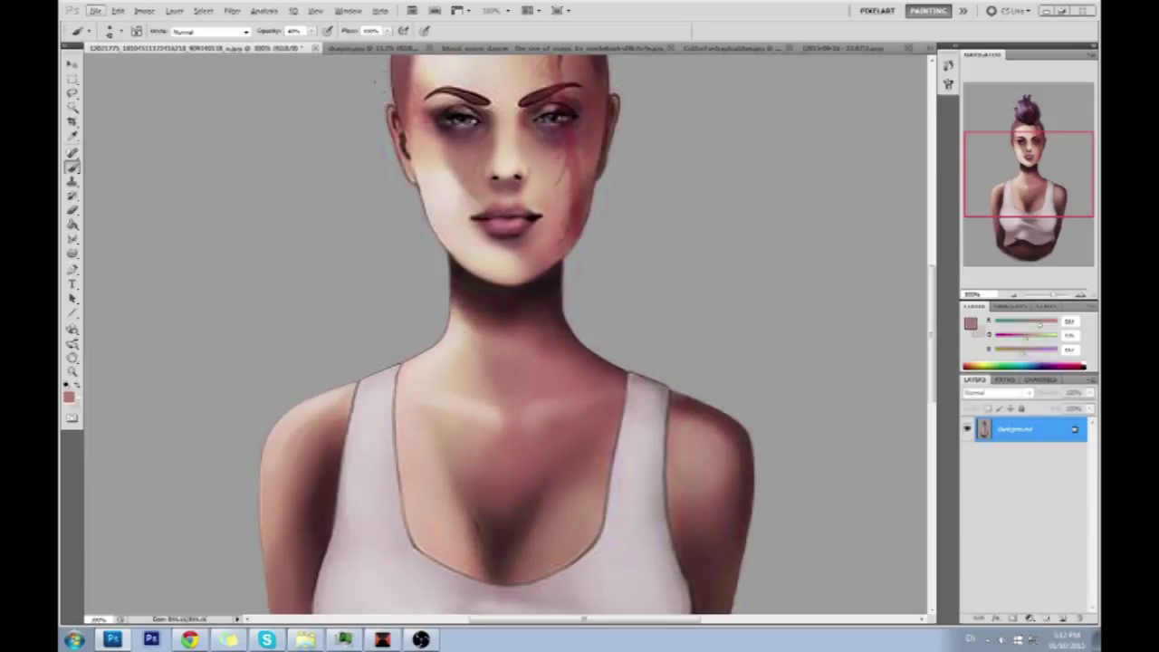
Blend the throat hollow and the upper chest below the collarbones with sampled skin tones.
alt+click(480, 377)
alt+click(489, 375)
alt+click(484, 407)
alt+click(425, 447)
alt+click(506, 468)
Refine the inner ends of both collarbone highlights with light and mid skin tones sampled beside the throat.
key(ctrl+minus)
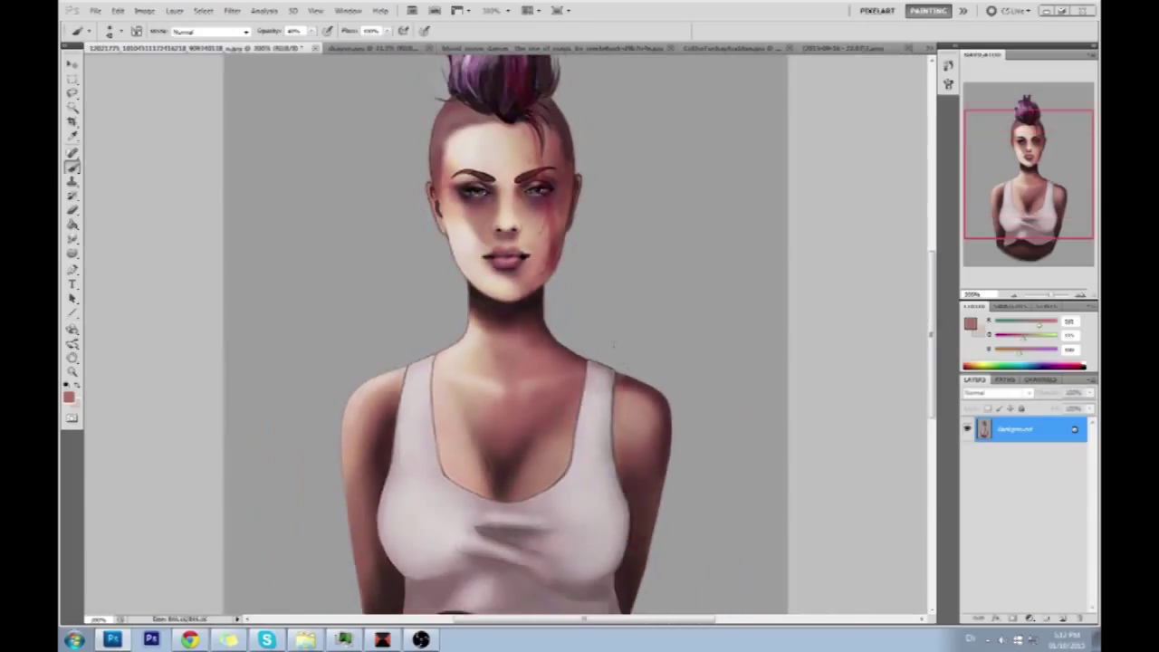
alt+click(477, 380)
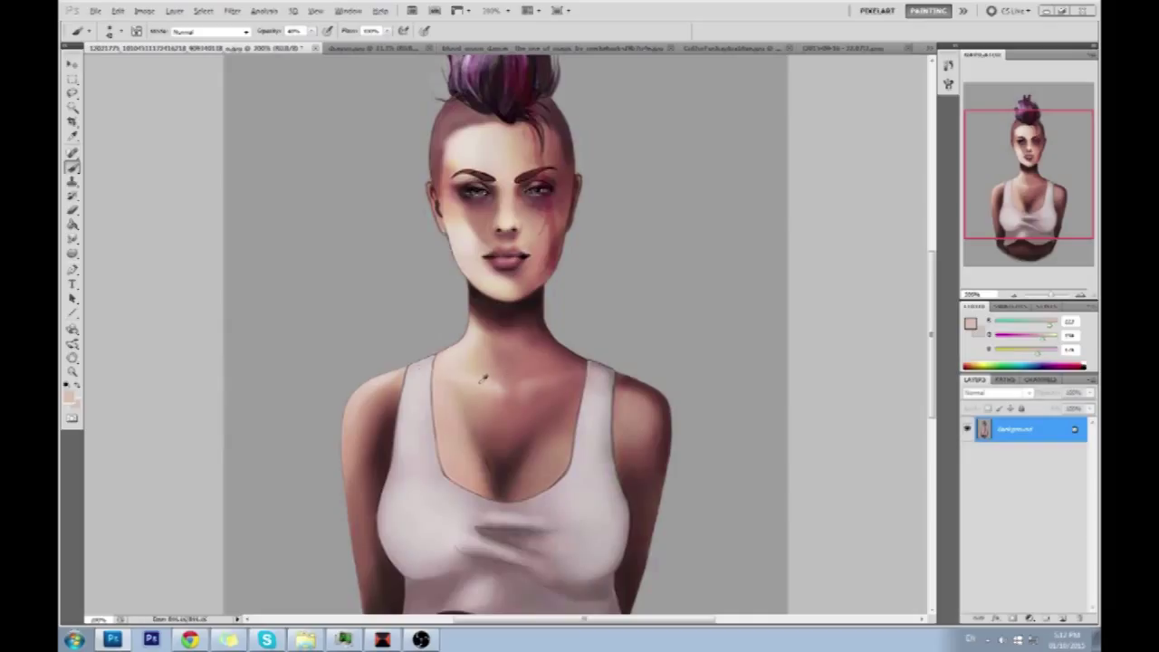
alt+click(517, 386)
alt+click(487, 384)
alt+click(513, 392)
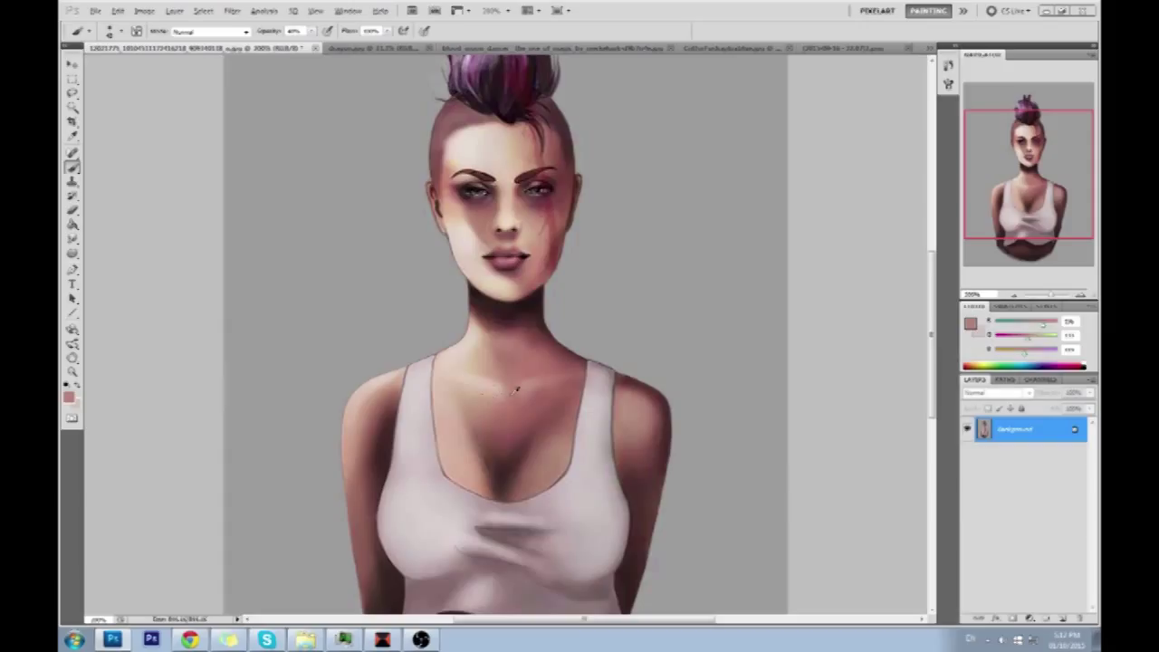
Smooth the throat hollow and the image-left neck base with skin tones sampled around the collarbones.
alt+click(514, 374)
alt+click(496, 390)
alt+click(511, 404)
key(alt)
alt+click(467, 367)
alt+click(450, 356)
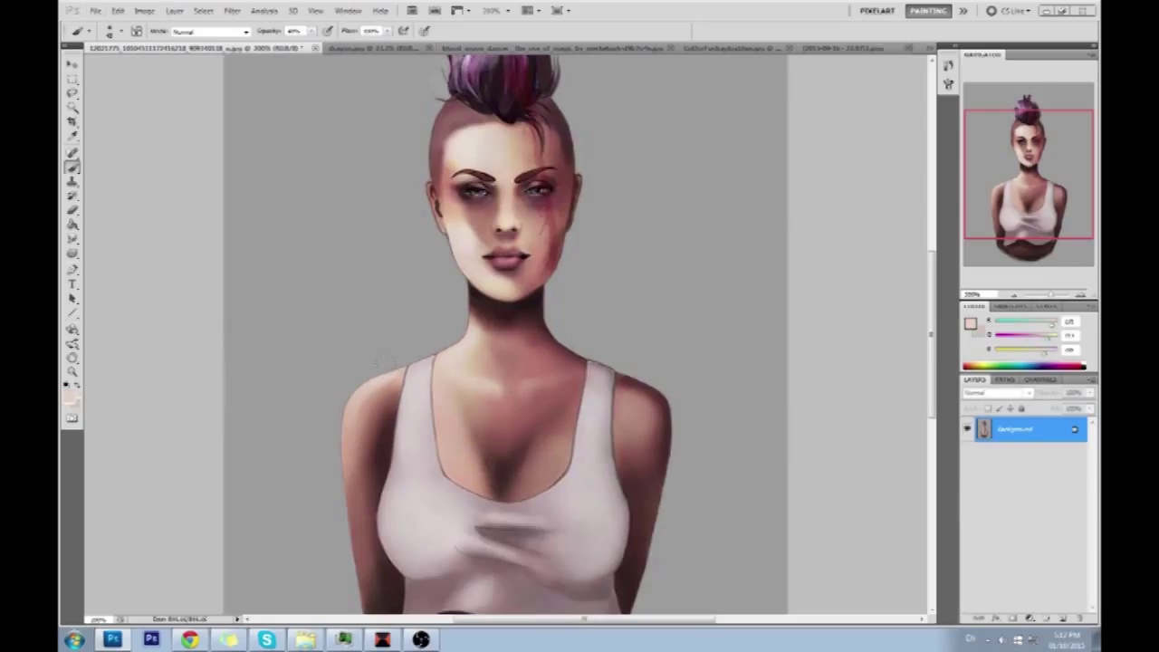
Start lightening the dark cleavage shadow with sampled chest tones, undoing the unwanted strokes.
alt+click(499, 390)
alt+click(545, 382)
alt+click(499, 418)
alt+click(460, 429)
alt+click(506, 427)
mouse_move(505, 453)
mouse_down()
mouse_move(502, 496)
mouse_move(512, 469)
mouse_move(489, 471)
mouse_move(521, 452)
mouse_move(478, 460)
mouse_up()
alt+click(447, 441)
key(ctrl+alt+z)
key(ctrl+alt+z)
alt+click(548, 460)
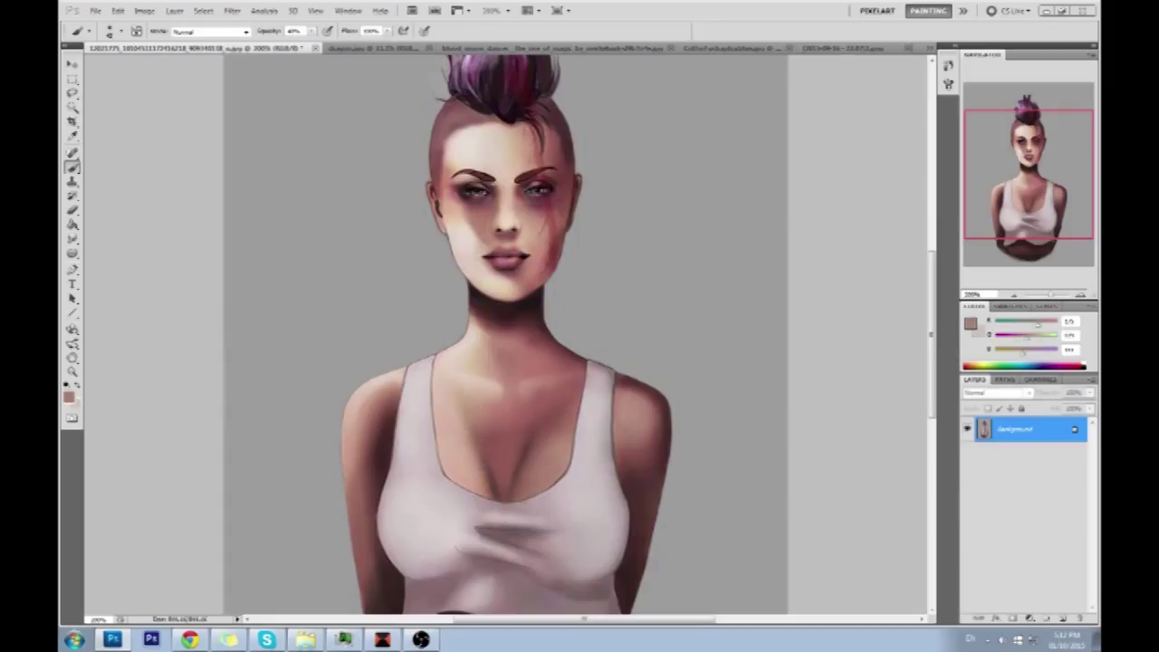
Paint over both sides of the dark cleavage shadow with skin tones sampled from the chest.
drag(566, 403, 575, 241)
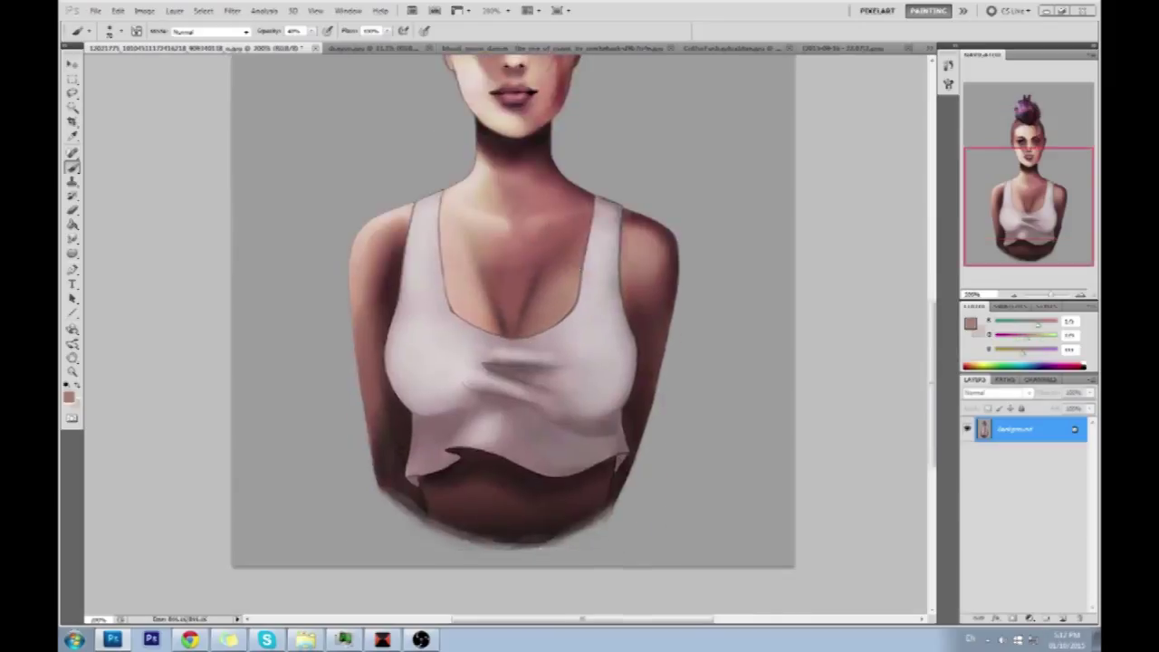
alt+click(459, 285)
drag(485, 272, 503, 329)
drag(537, 275, 513, 326)
alt+click(534, 250)
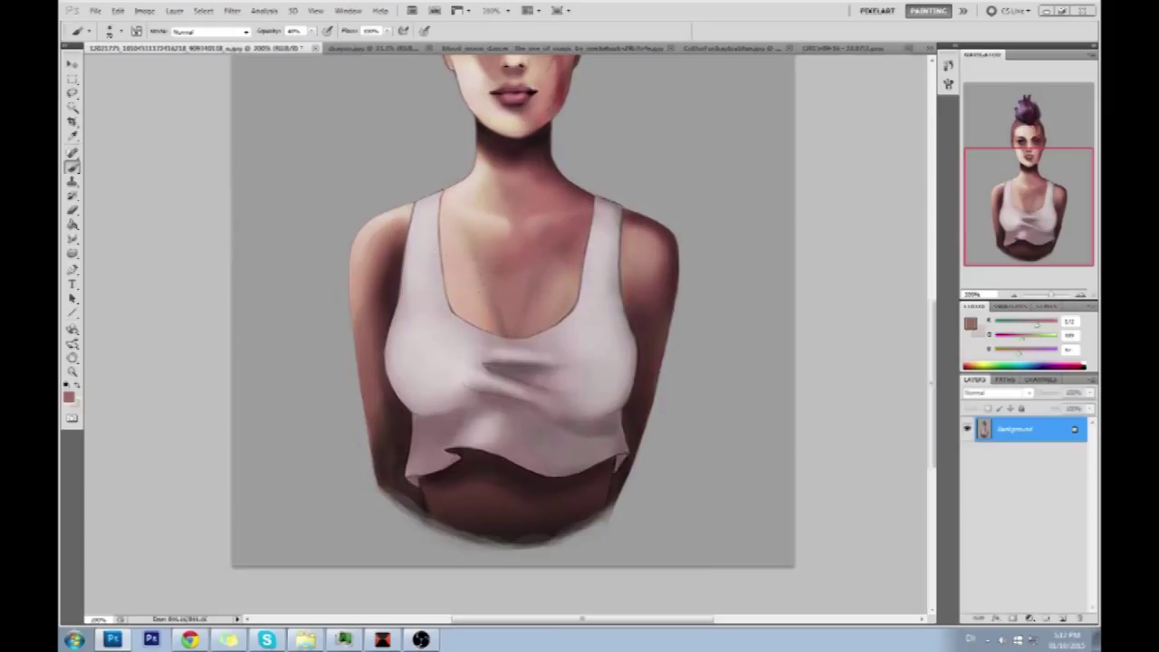
Brush mid skin tones down both sides of the chest along the tank top neckline.
drag(480, 274, 478, 318)
drag(467, 254, 458, 298)
mouse_move(556, 282)
mouse_down()
mouse_move(556, 304)
mouse_move(544, 302)
mouse_up()
drag(462, 265, 475, 322)
drag(581, 270, 575, 293)
drag(469, 283, 471, 303)
drag(579, 284, 571, 319)
Reshape the cleavage into a shorter, softer form using skin tones sampled from the collarbone and chest.
alt+click(501, 216)
mouse_move(461, 288)
mouse_down()
mouse_move(481, 319)
mouse_move(473, 306)
mouse_up()
mouse_move(566, 287)
mouse_down()
mouse_move(543, 322)
mouse_move(509, 320)
mouse_move(507, 295)
mouse_up()
alt+click(552, 309)
alt+click(543, 304)
alt+click(525, 301)
drag(515, 295, 496, 271)
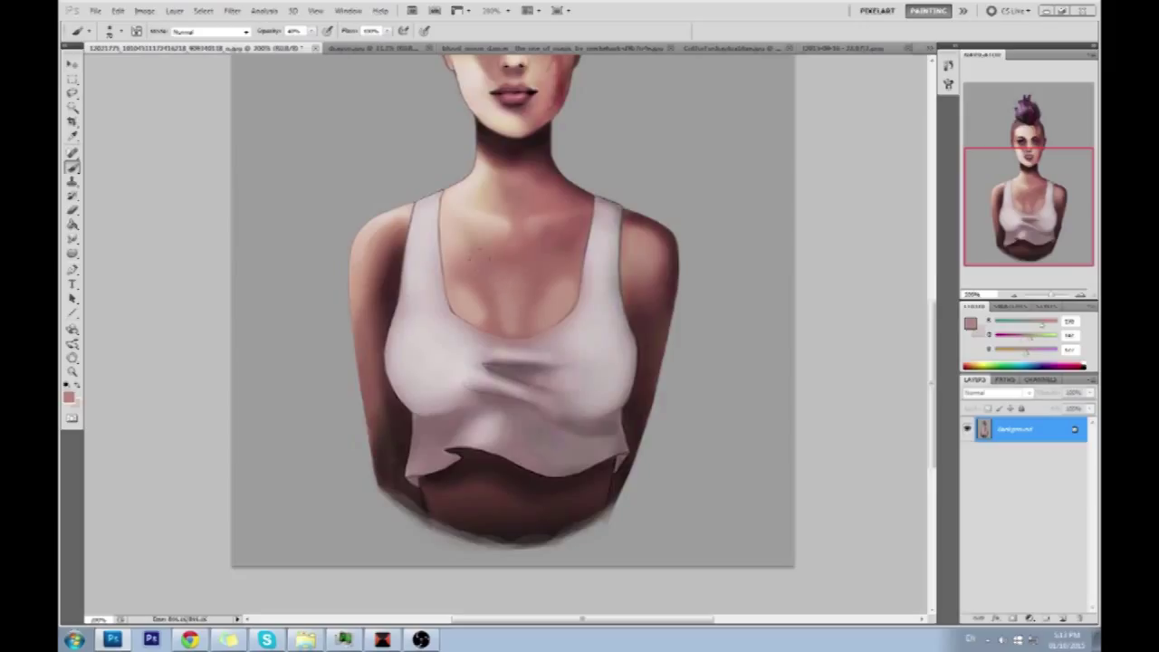
Even out the centre of the chest above the cleavage with sampled mid and light skin tones.
alt+click(531, 261)
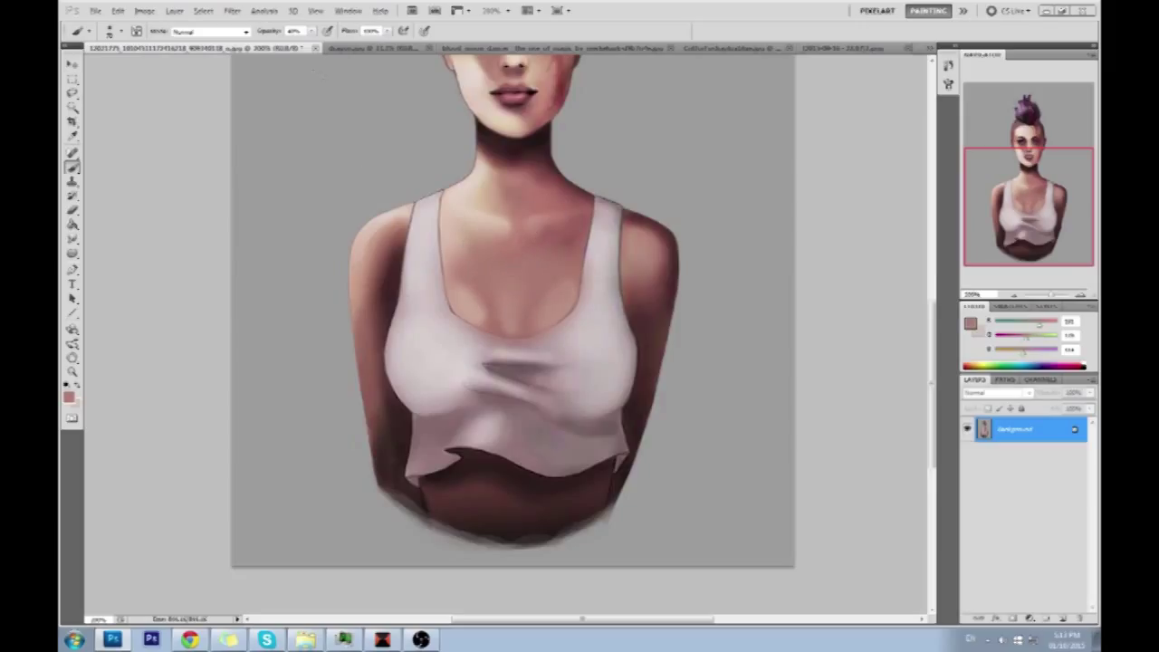
alt+click(481, 306)
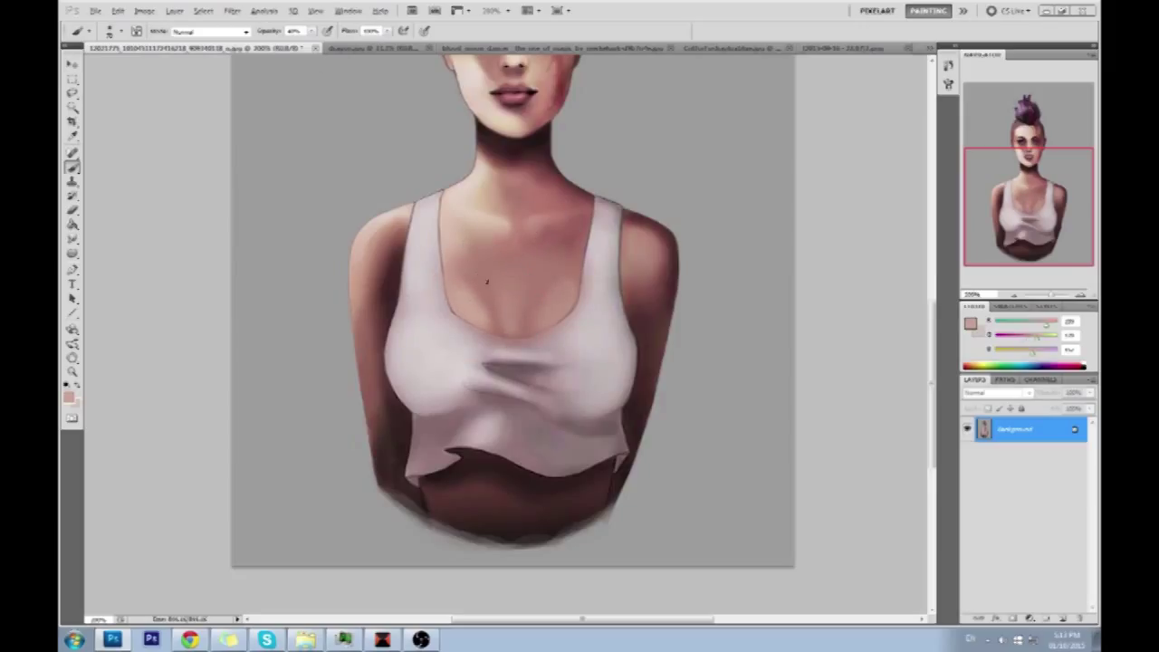
alt+click(493, 290)
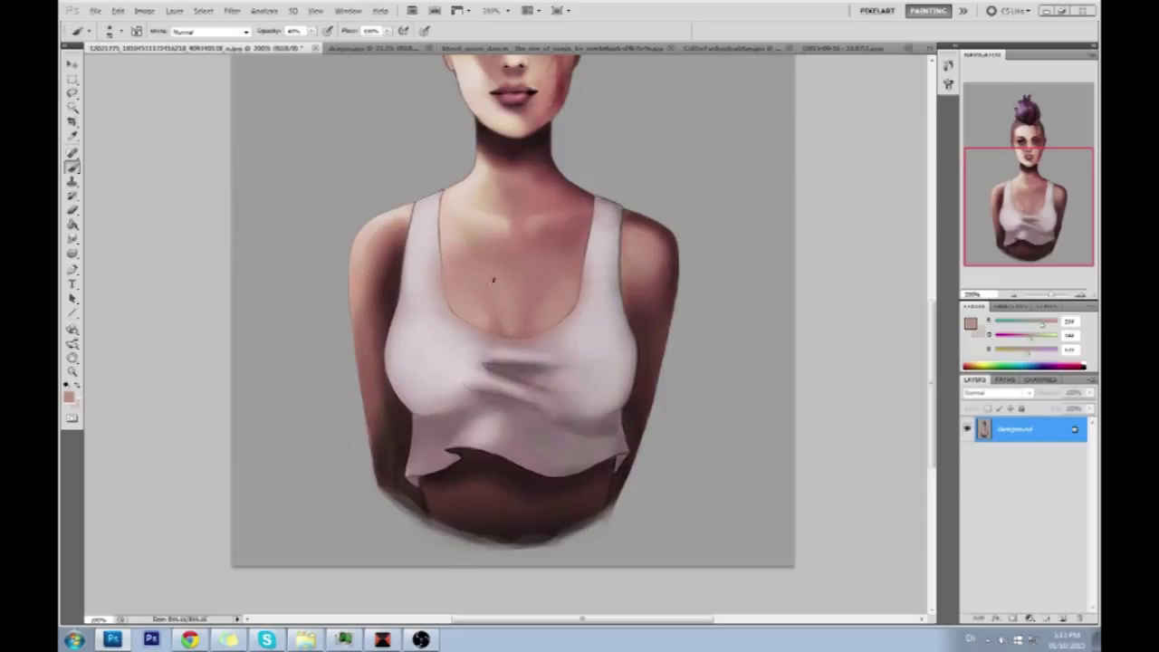
alt+click(530, 280)
alt+click(516, 308)
Soften the remaining cleavage shadow and the skin along the tank top neckline with sampled chest tones.
alt+click(540, 278)
alt+click(481, 313)
alt+click(530, 327)
alt+click(493, 277)
alt+click(479, 298)
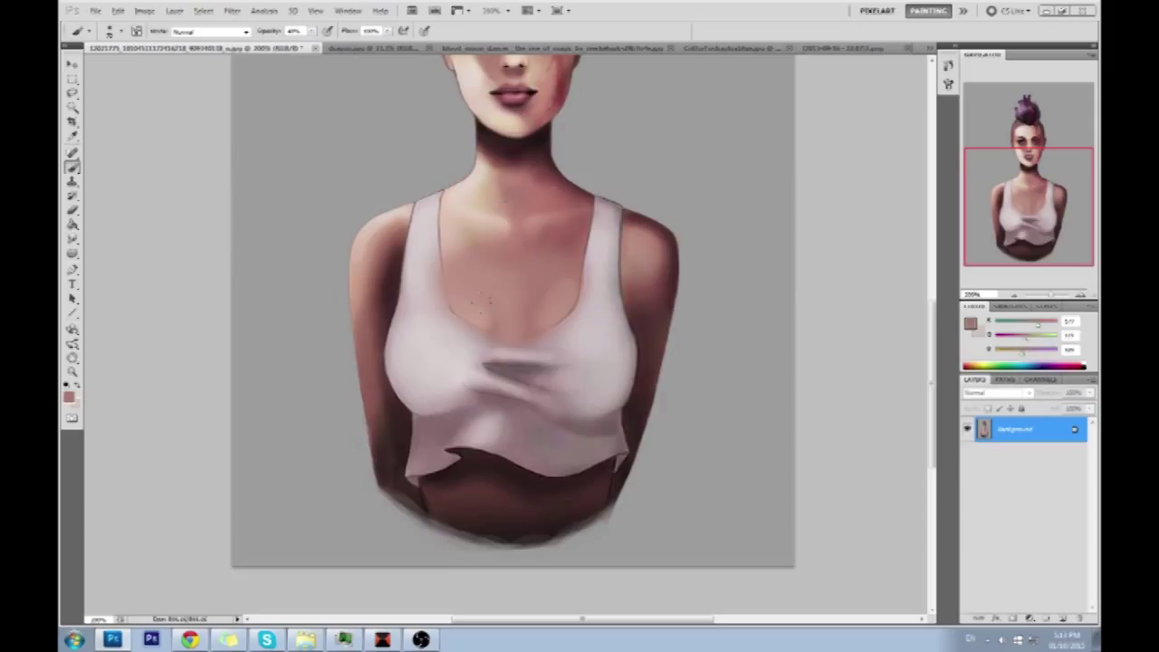
alt+click(504, 285)
alt+click(499, 287)
Blend the middle of the chest and the image-left breast at whole-figure scale with nearby skin tones.
key(ctrl+minus)
alt+click(504, 398)
alt+click(525, 398)
alt+click(495, 396)
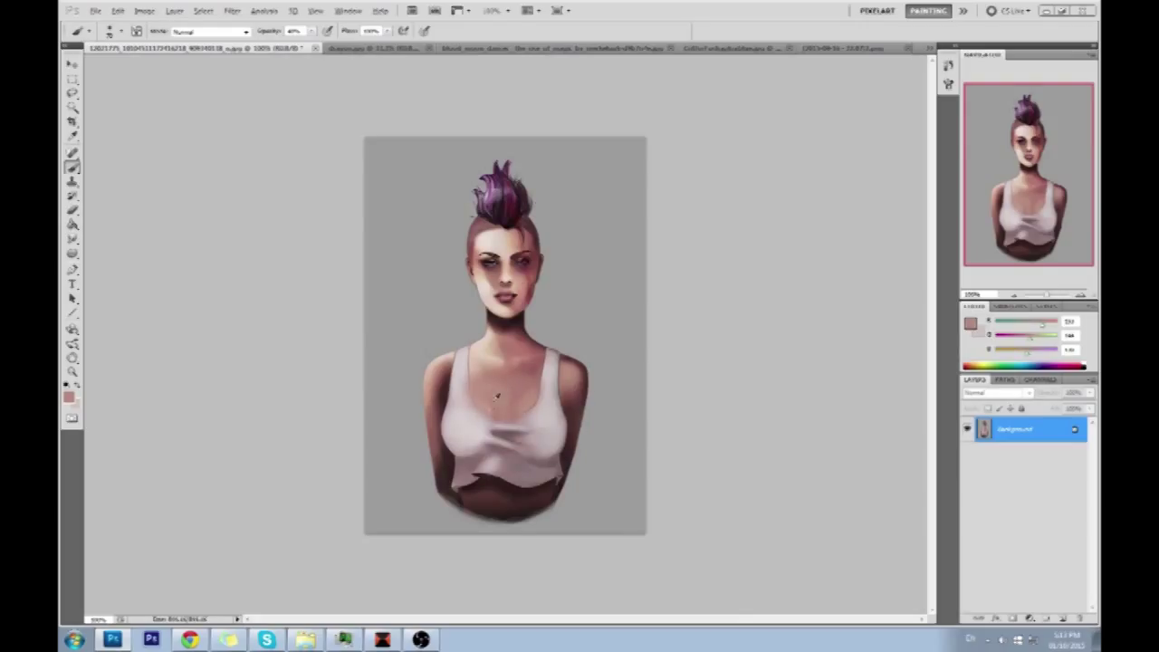
alt+click(489, 399)
alt+click(491, 399)
Add soft highlights to the upper breasts with light tones sampled near the strap and collarbone, then blend them.
alt+click(470, 359)
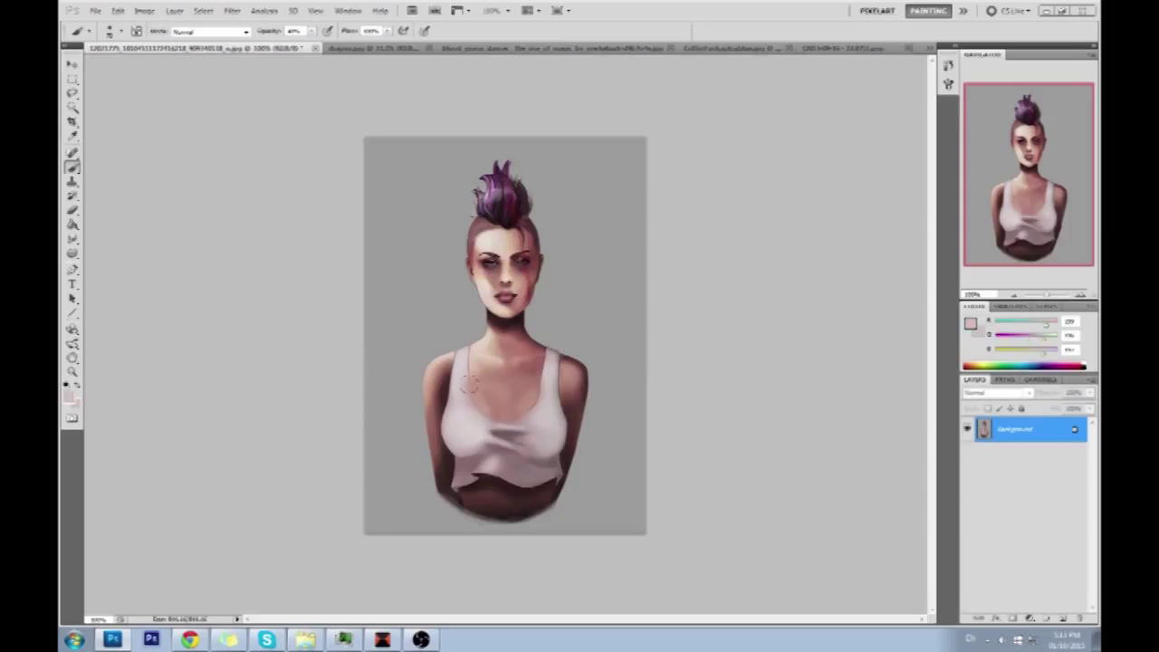
alt+click(492, 358)
drag(513, 393, 521, 406)
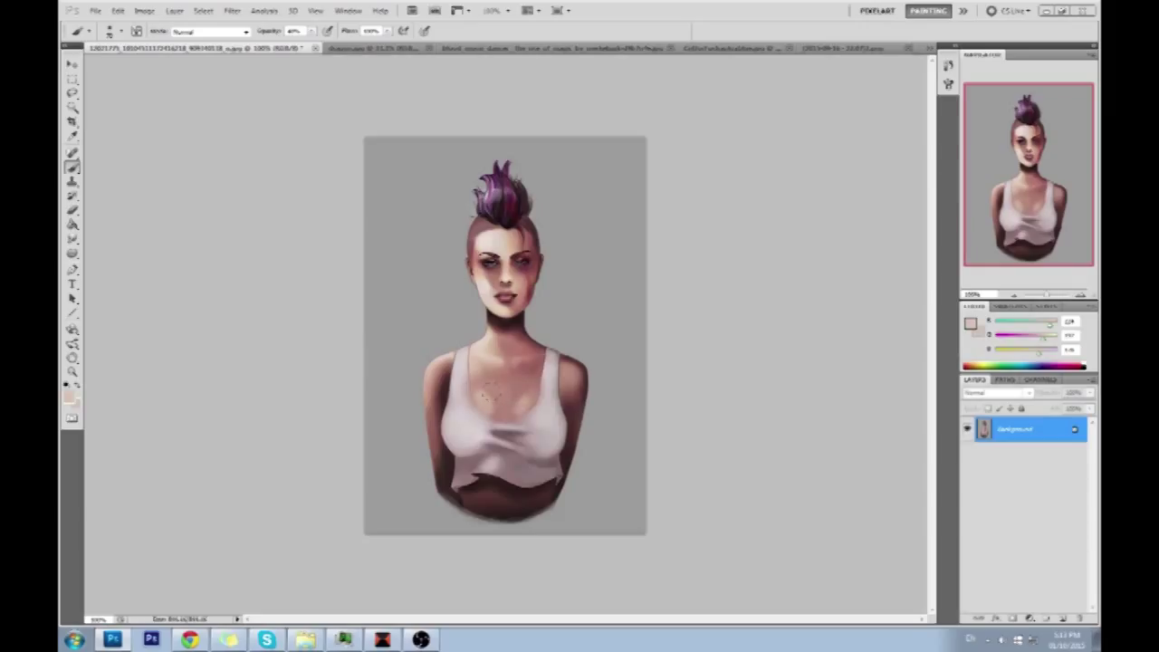
alt+click(486, 401)
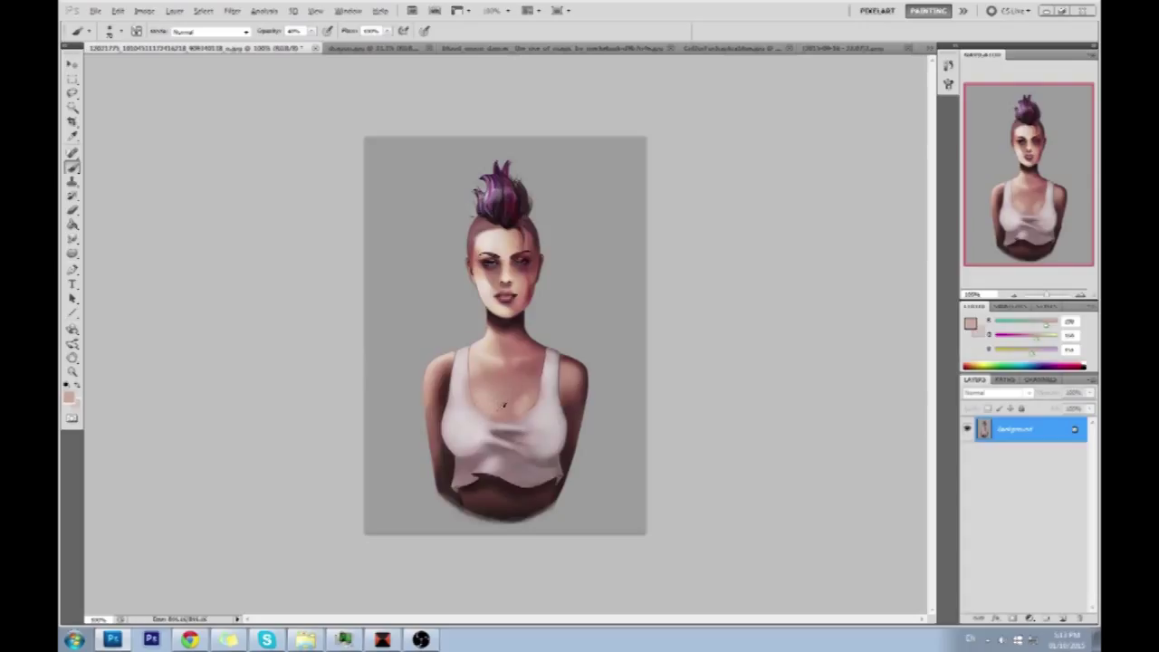
alt+click(495, 397)
alt+click(477, 380)
Paint a thin light line down the cleavage above the neckline and blend the image-right breast around it.
key(ctrl+plus)
key(ctrl+plus)
drag(549, 443, 526, 230)
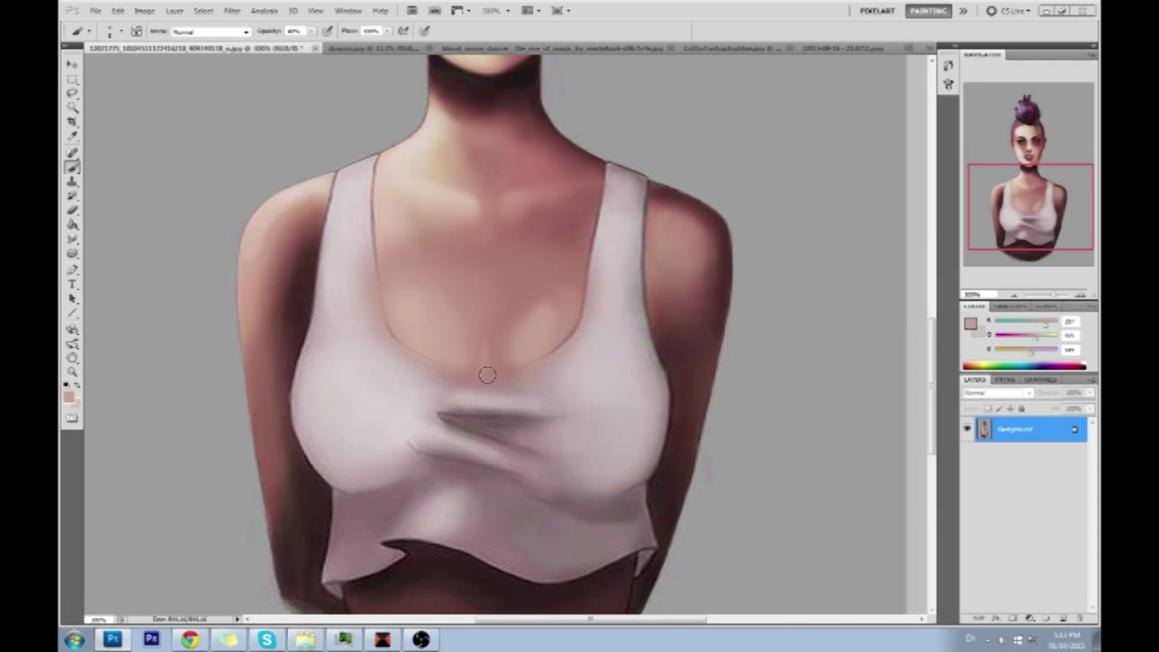
drag(491, 352, 491, 372)
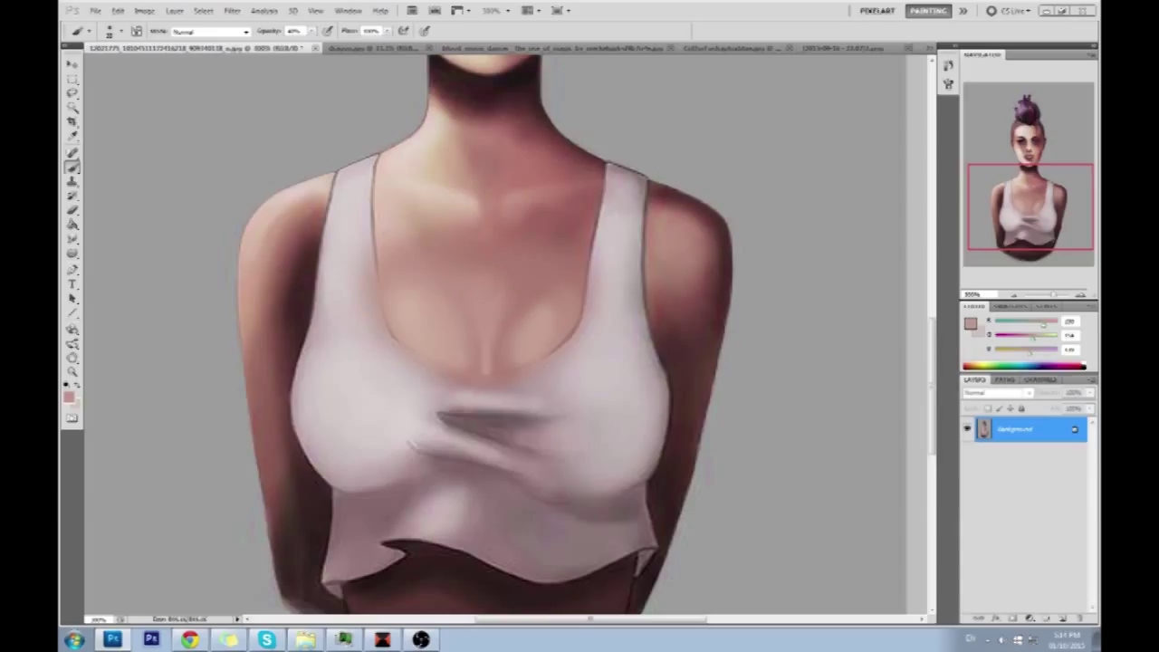
alt+click(532, 300)
alt+click(543, 329)
alt+click(542, 322)
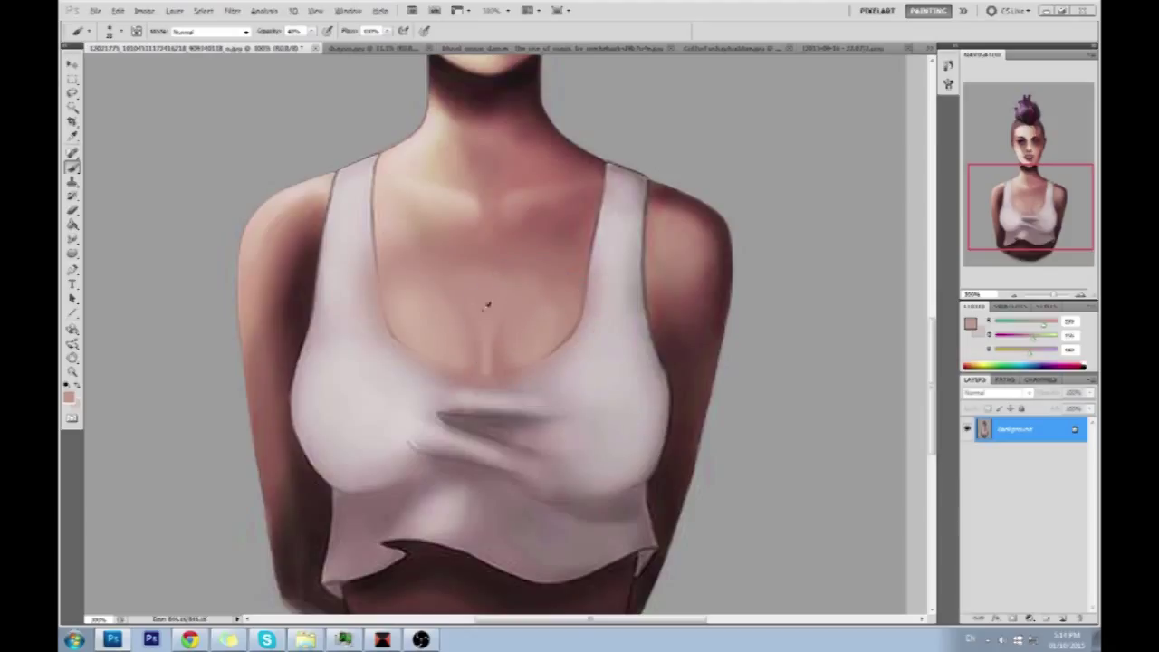
Brighten the upper curves of both breasts with a light tone sampled from the image-left collarbone.
alt+click(434, 203)
alt+click(455, 325)
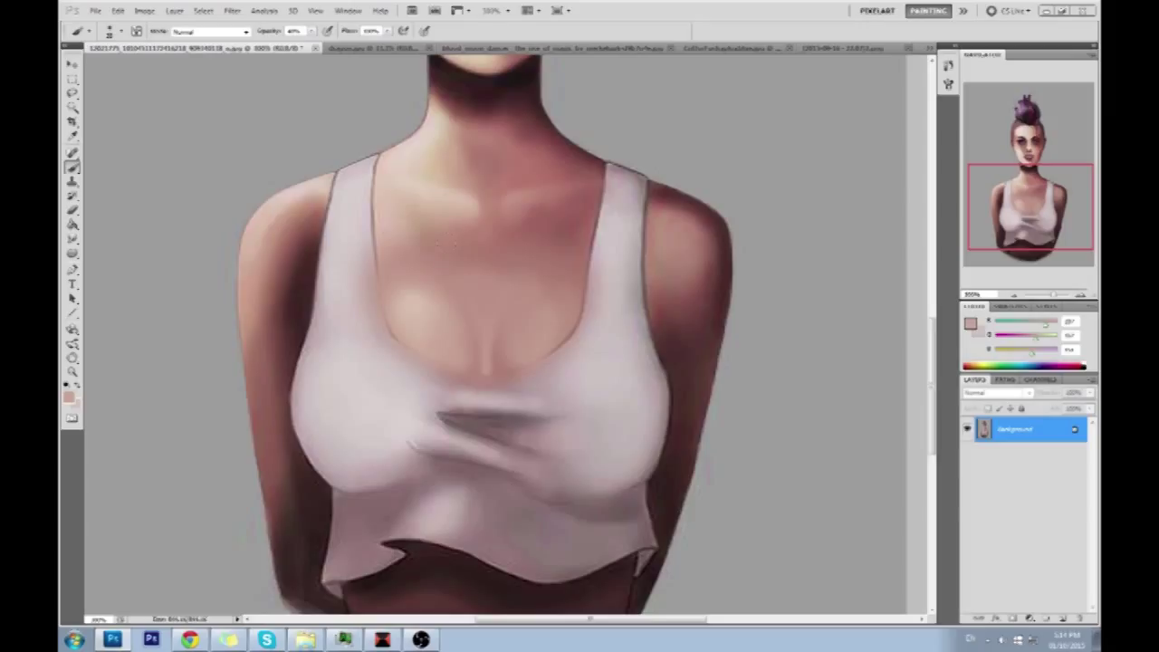
alt+click(425, 304)
drag(537, 309, 536, 324)
click(536, 311)
alt+click(551, 291)
alt+click(440, 290)
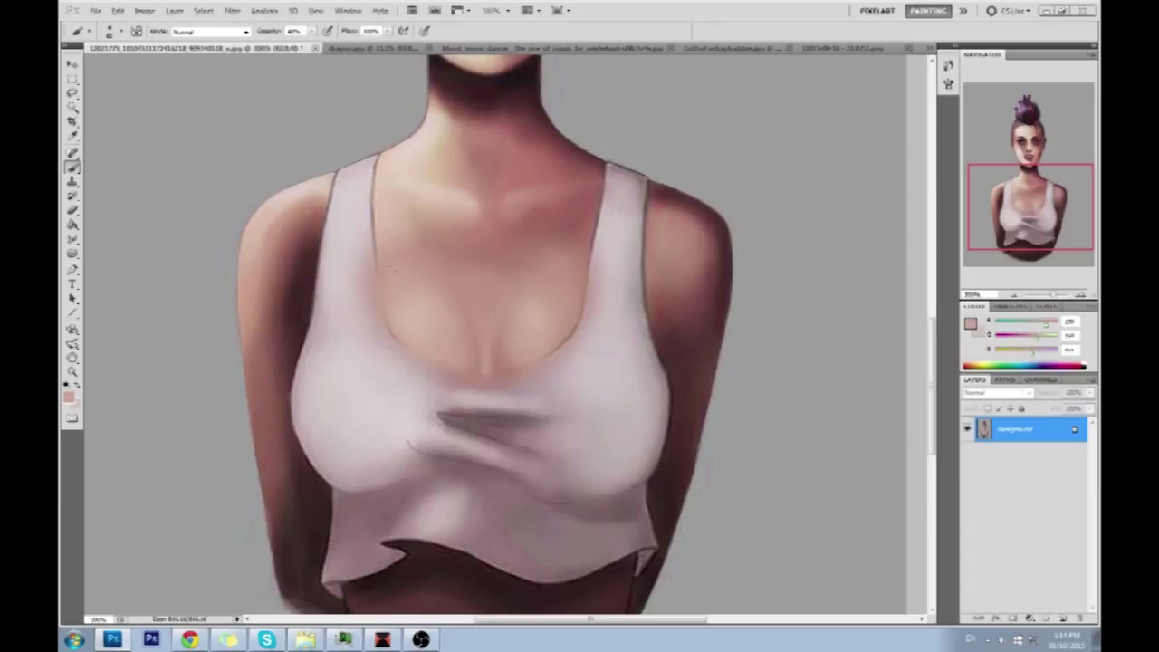
Blend the light cleavage line and the space between the breasts with sampled mid skin tones.
alt+click(491, 322)
alt+click(492, 286)
drag(437, 285, 482, 358)
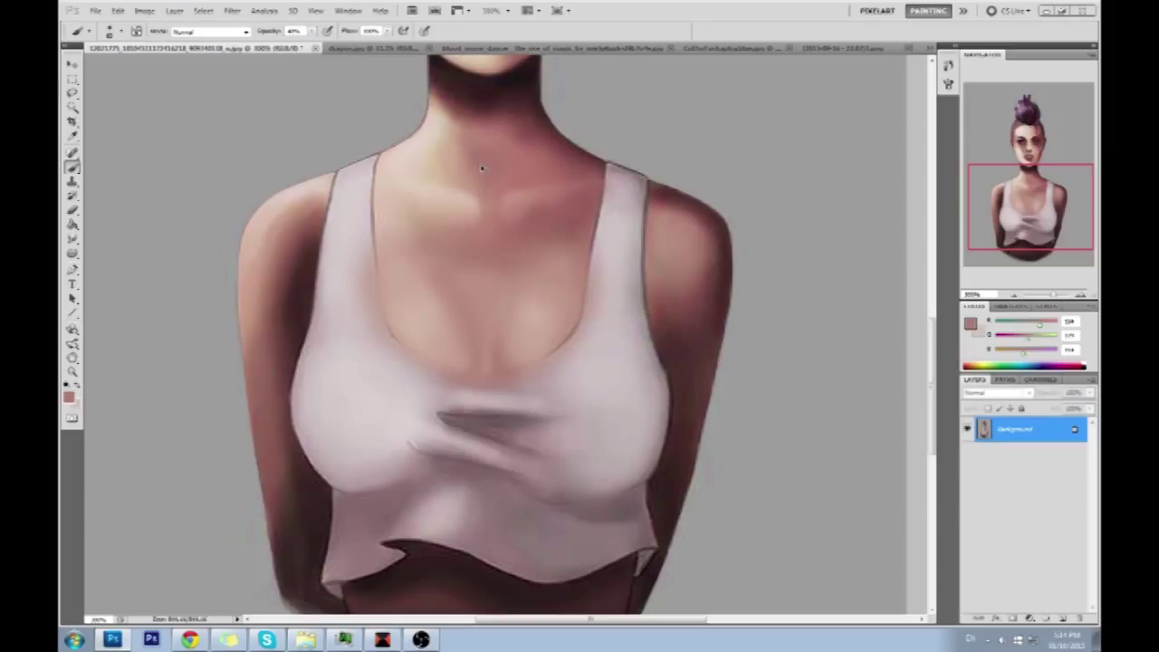
alt+click(536, 323)
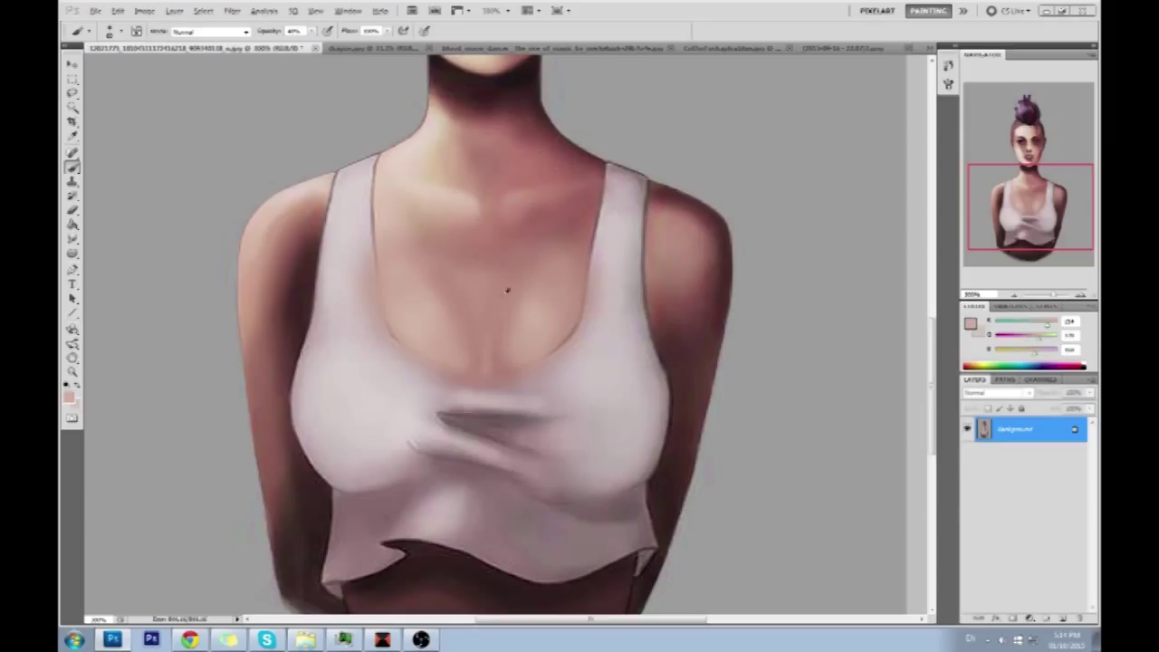
alt+click(493, 349)
alt+click(418, 305)
Touch up the image-right breast highlight and sample dark shadow tones from the neck and image-left arm.
key(ctrl+minus)
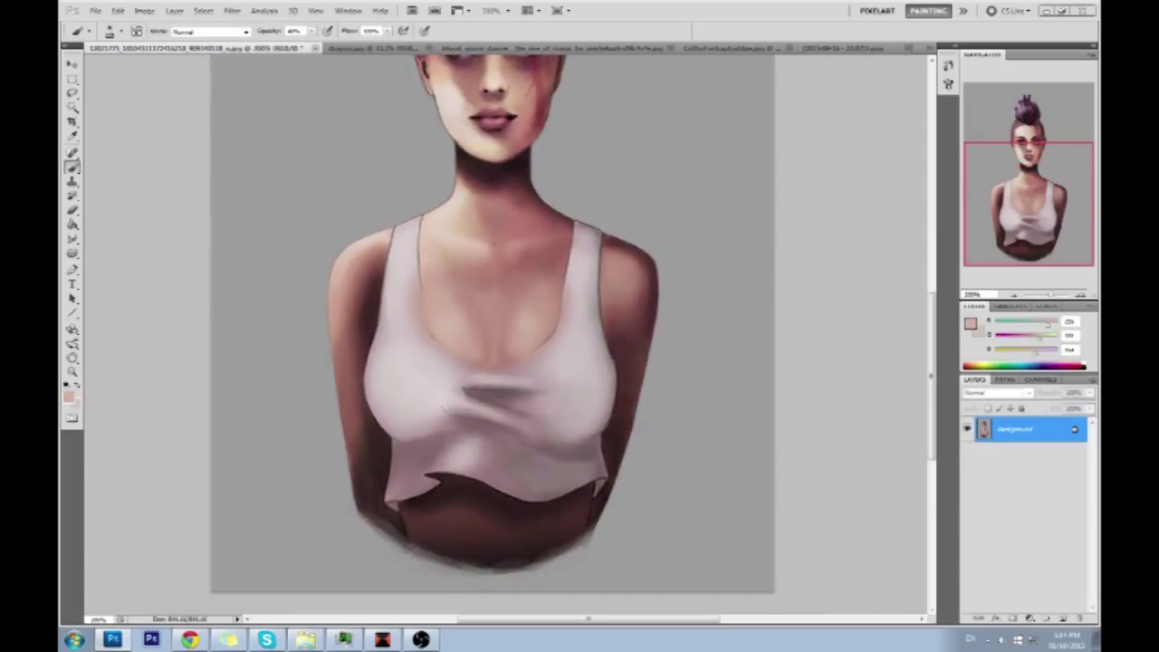
alt+click(537, 301)
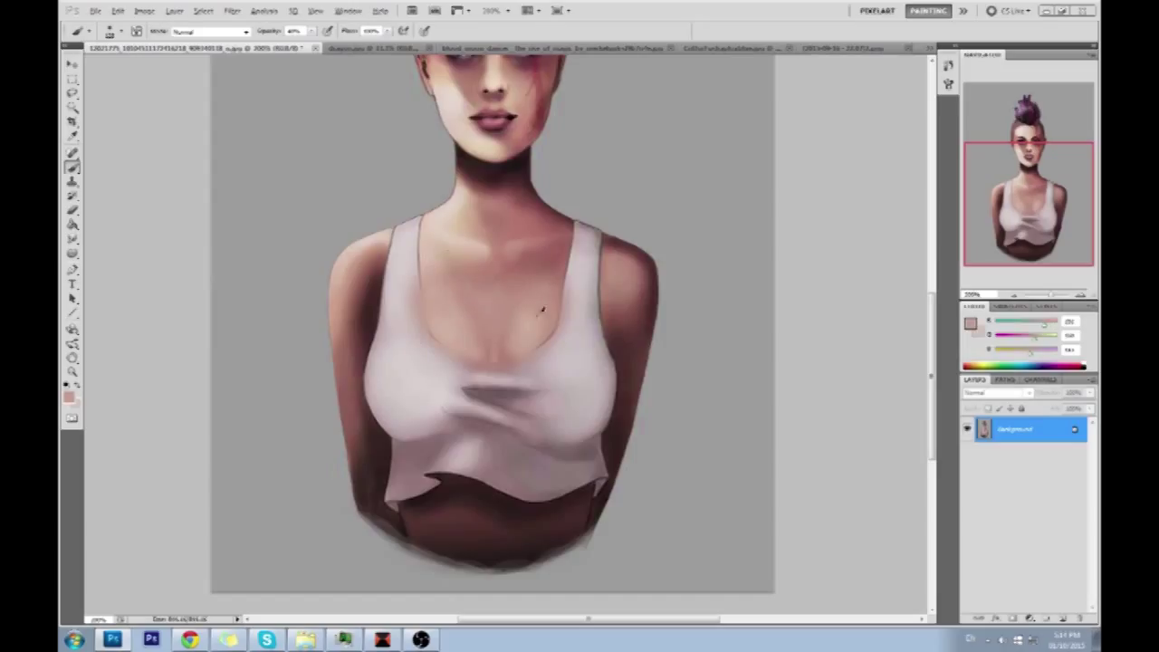
scroll(498, 292, up, 2)
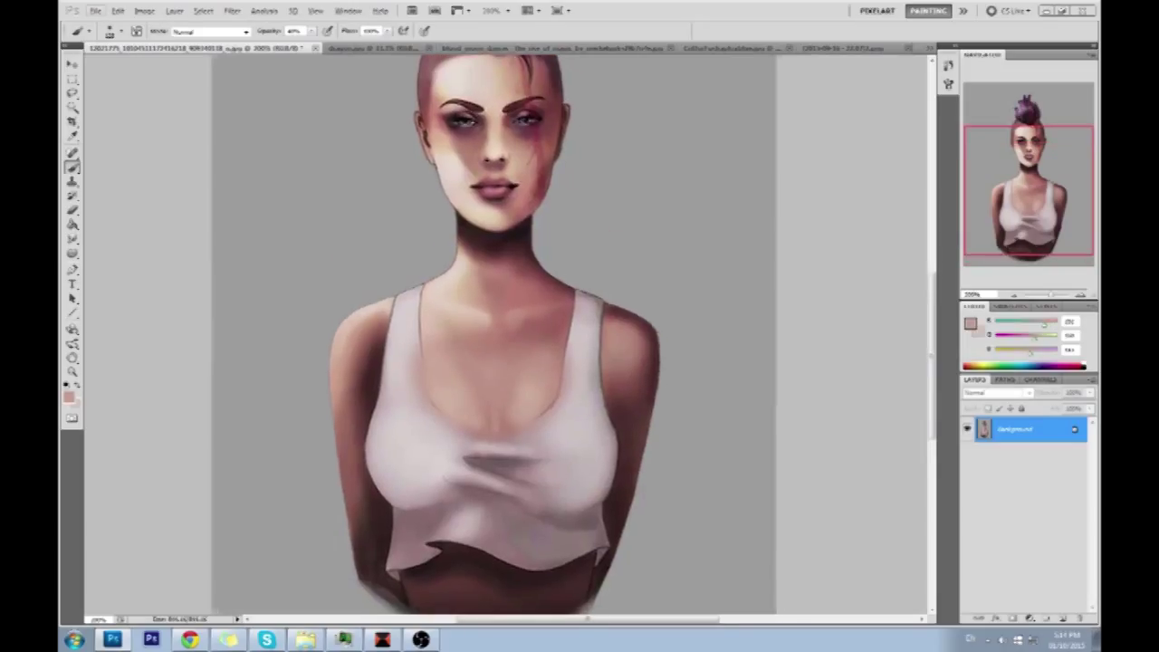
alt+click(492, 235)
alt+click(375, 376)
alt+click(493, 242)
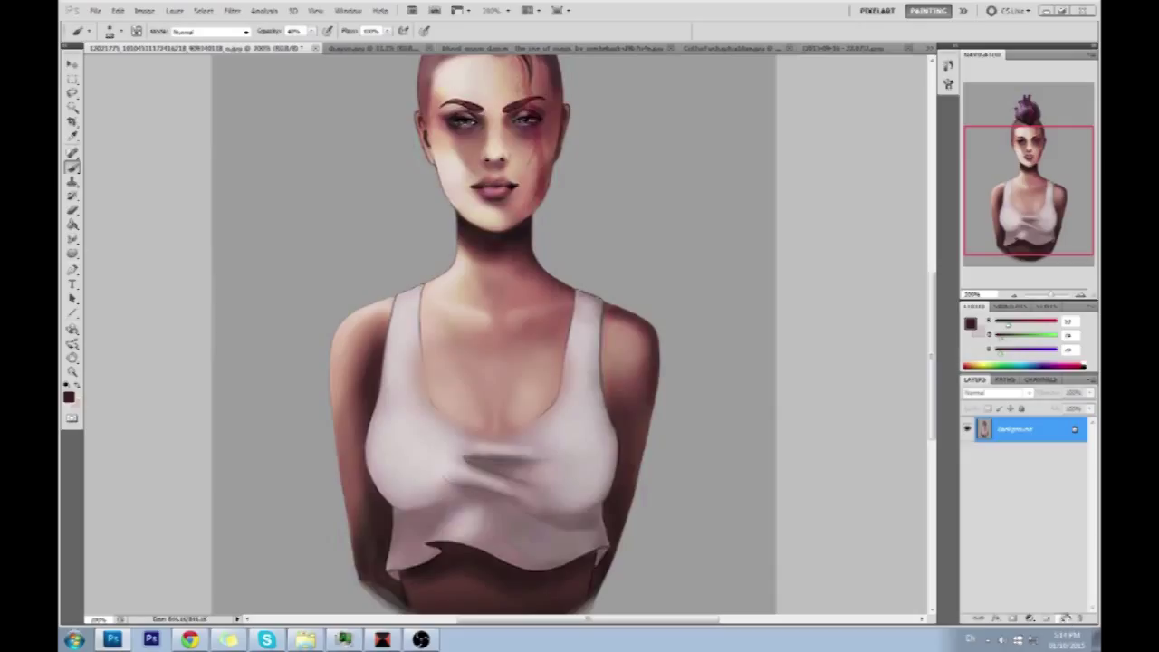
Create a new layer and set the foreground colour to a neutral grey with RGB 174, 174, 174.
click(1063, 618)
click(971, 326)
drag(796, 355, 715, 354)
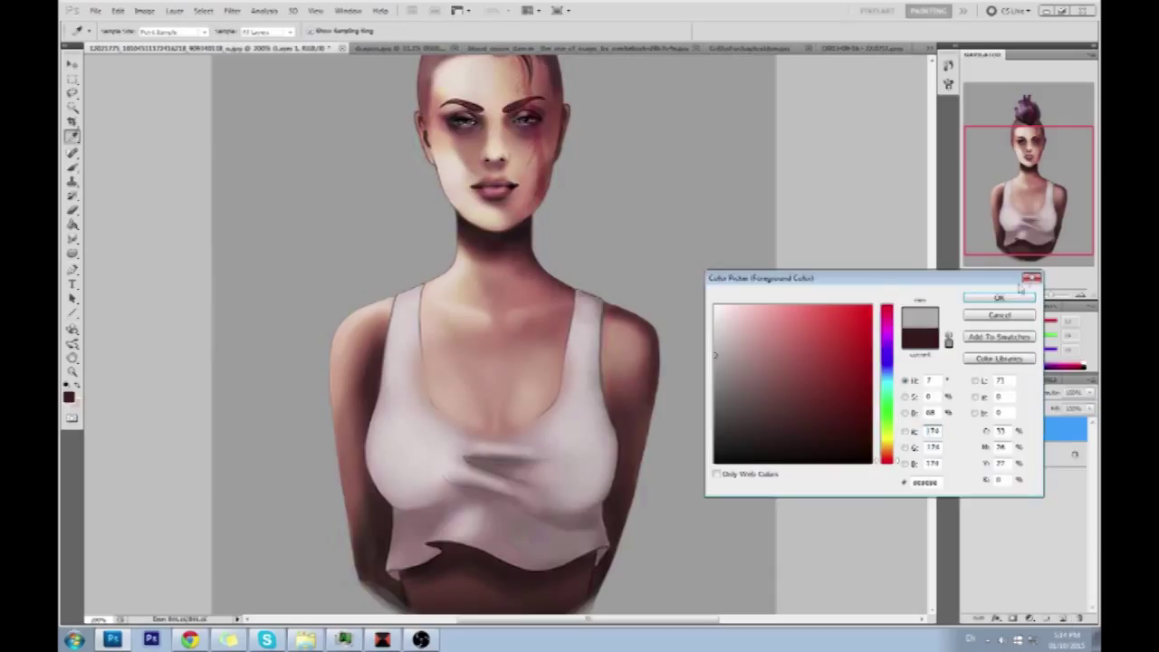
click(1000, 298)
Fill the new layer with the grey and set its blending mode to Color.
key(g)
click(706, 308)
click(996, 392)
click(995, 375)
drag(700, 351, 664, 390)
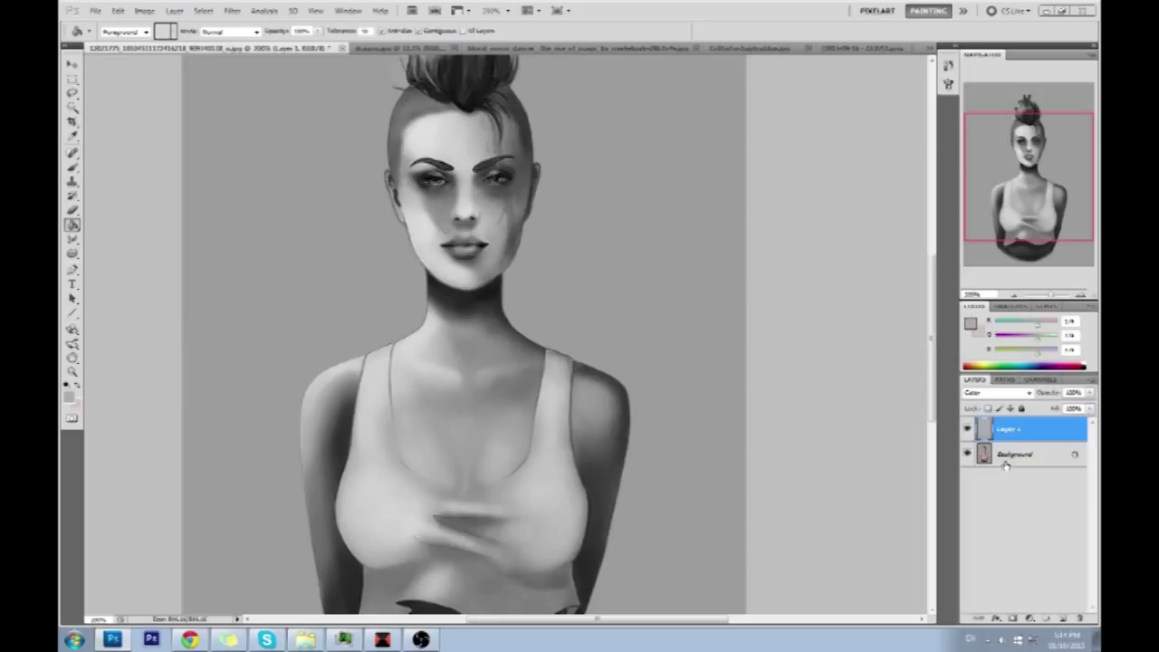
Lighten the neck and arm shadows on the Background layer with grey sampled from the backdrop.
key(b)
alt+click(584, 261)
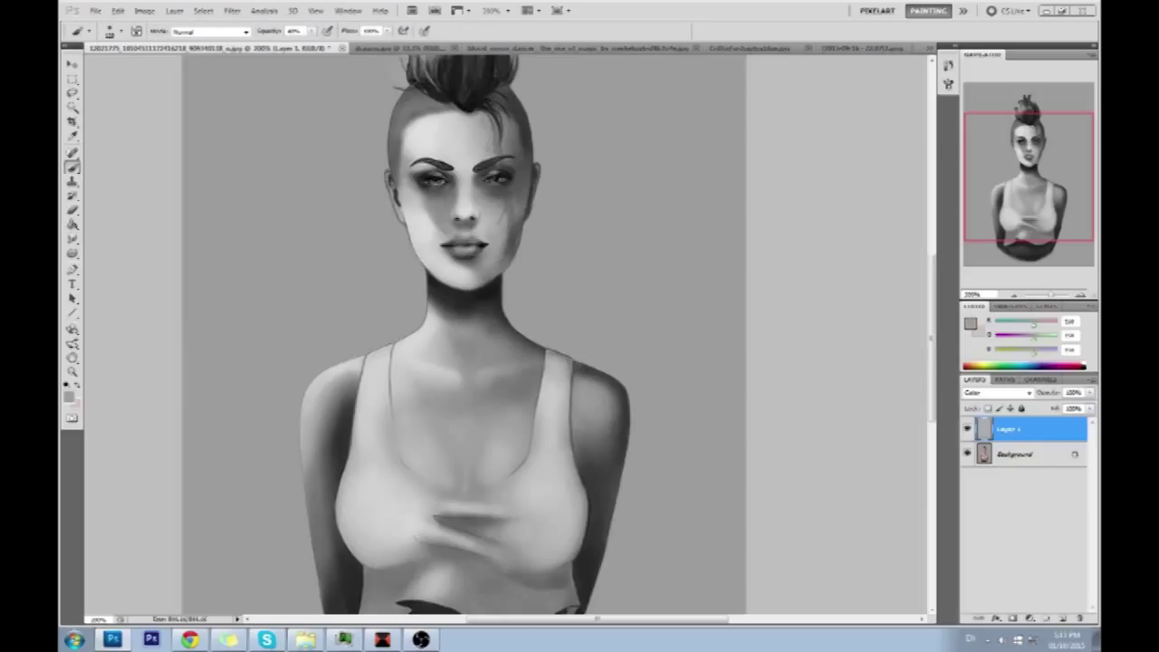
click(1030, 455)
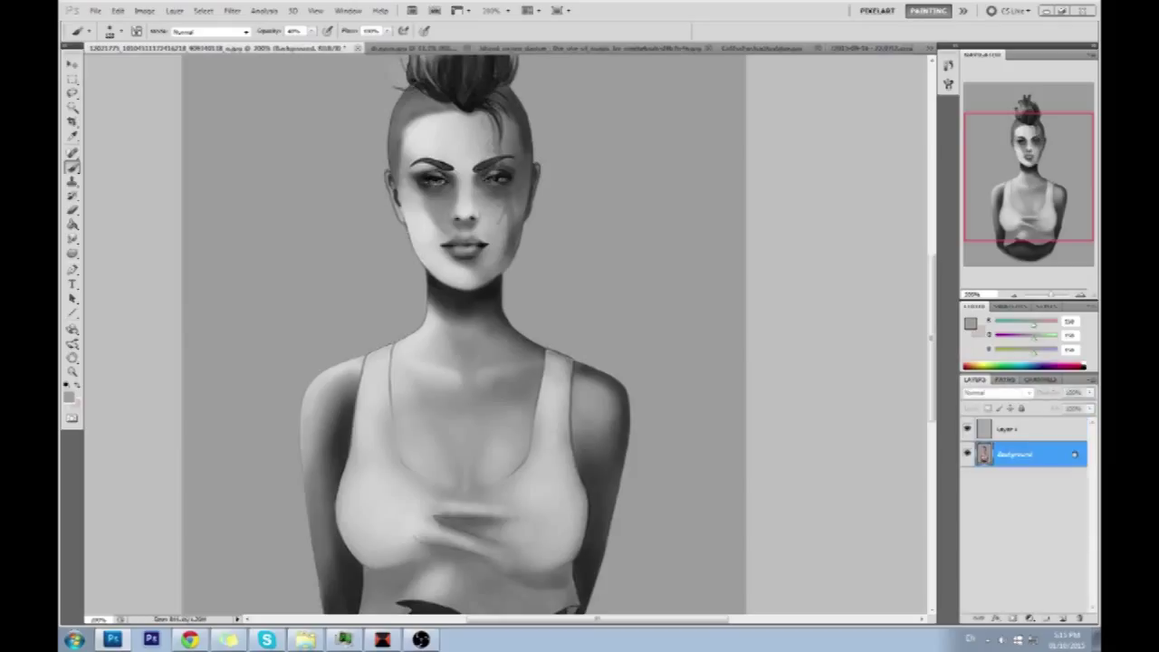
mouse_move(496, 295)
mouse_down()
mouse_move(436, 315)
mouse_move(493, 307)
mouse_move(433, 318)
mouse_up()
drag(341, 402, 326, 507)
drag(354, 391, 330, 489)
drag(571, 365, 612, 502)
drag(615, 387, 590, 593)
Brush the same grey over the dark midriff and remaining torso and arm shadows to reduce their contrast.
drag(659, 473, 716, 264)
drag(423, 342, 378, 344)
mouse_move(318, 345)
mouse_down()
mouse_move(367, 484)
mouse_move(479, 511)
mouse_up()
mouse_move(399, 430)
mouse_down()
mouse_move(534, 507)
mouse_move(584, 412)
mouse_up()
drag(520, 498, 489, 516)
drag(590, 402, 605, 278)
drag(618, 230, 641, 410)
drag(621, 205, 639, 293)
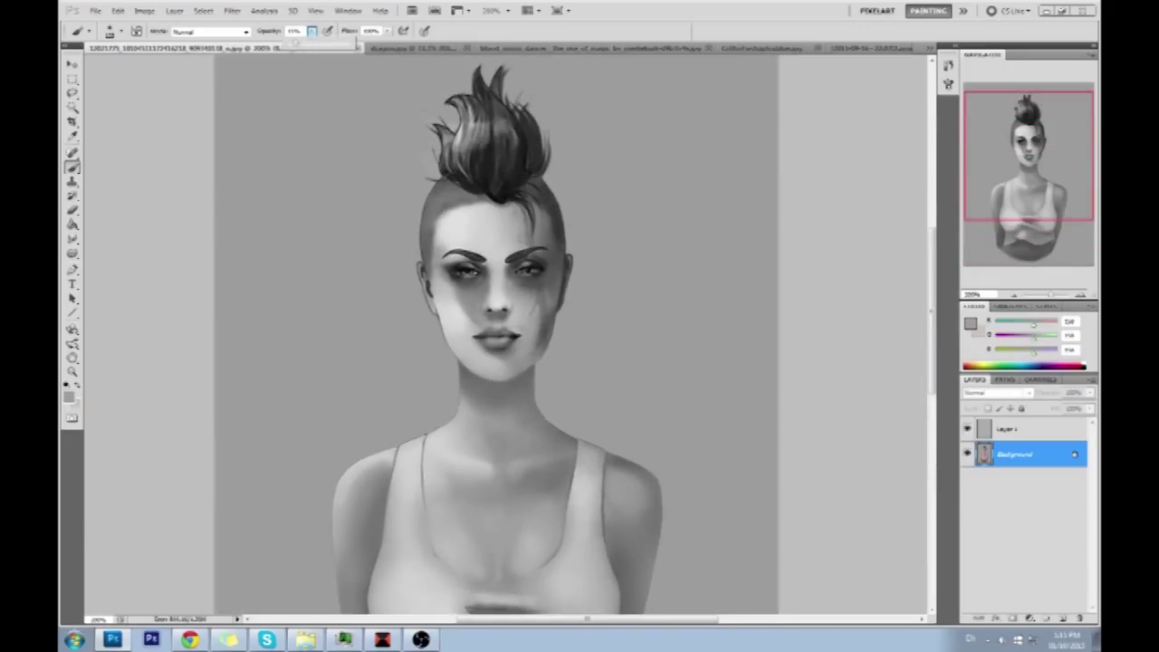
Lighten the eye sockets and shaved sides of the head at reduced brush opacity, undoing strokes that spill onto the backdrop.
alt+click(459, 321)
click(489, 271)
mouse_move(543, 237)
mouse_down()
mouse_move(496, 192)
mouse_move(422, 254)
mouse_move(436, 194)
mouse_up()
alt+click(398, 172)
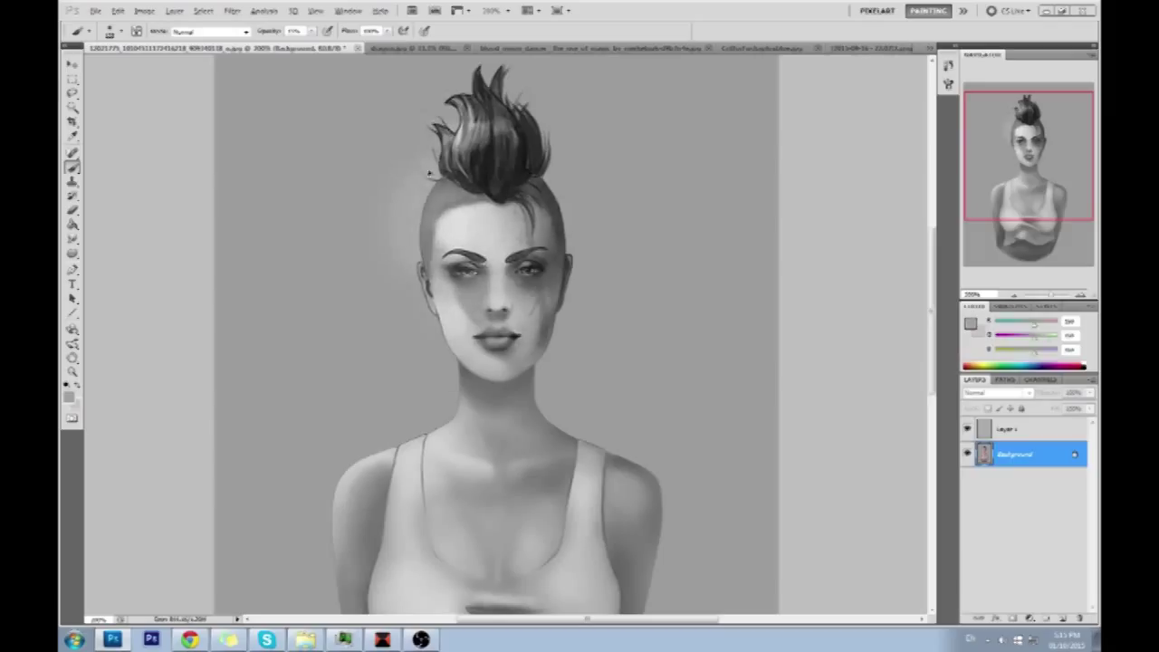
key(ctrl+alt+z)
key(ctrl+alt+z)
drag(433, 201, 534, 194)
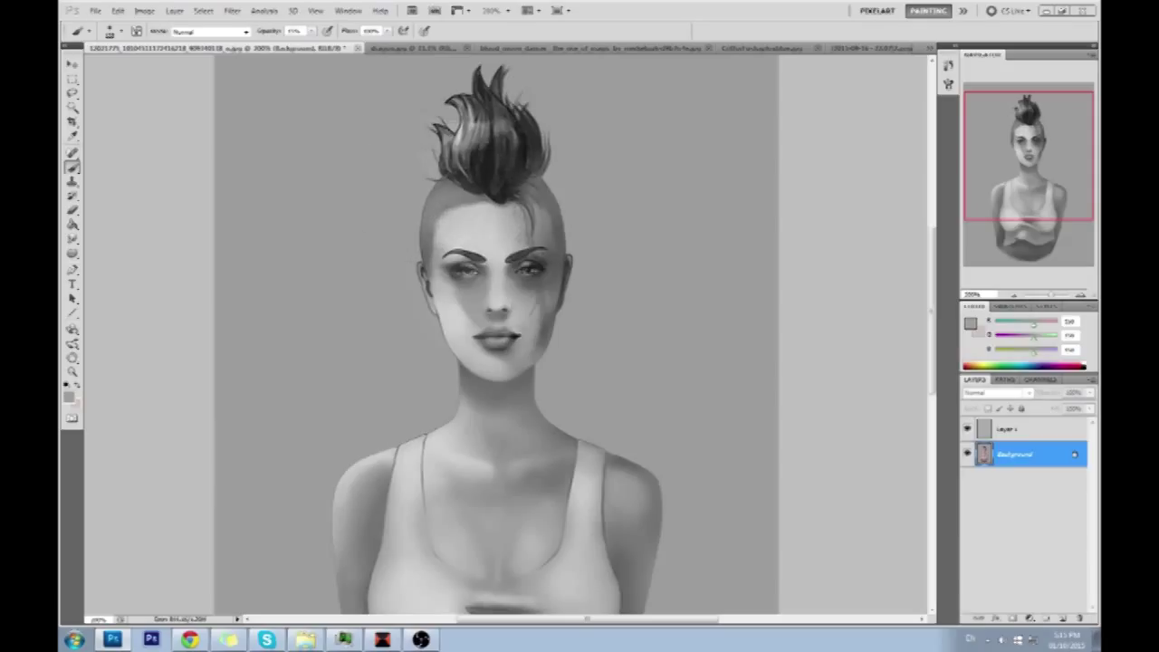
alt+click(458, 317)
drag(665, 317, 612, 147)
key(ctrl+minus)
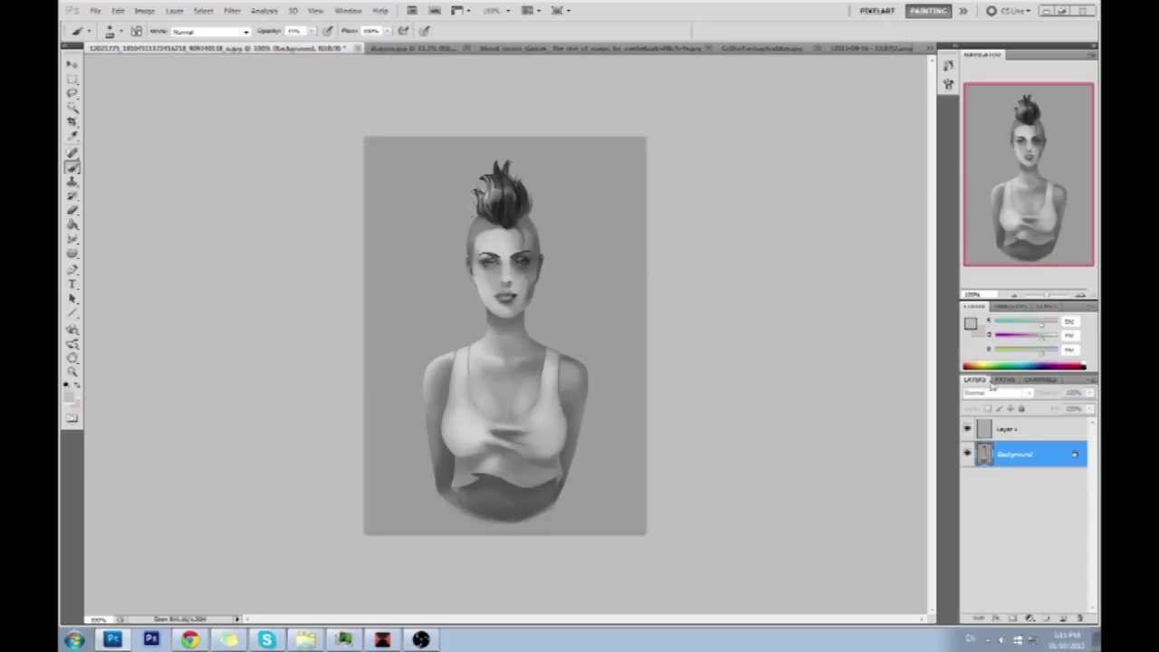
Merge the grey Color layer down into the Background layer and select the whole canvas.
right_click(1002, 434)
click(1001, 414)
key(ctrl+a)
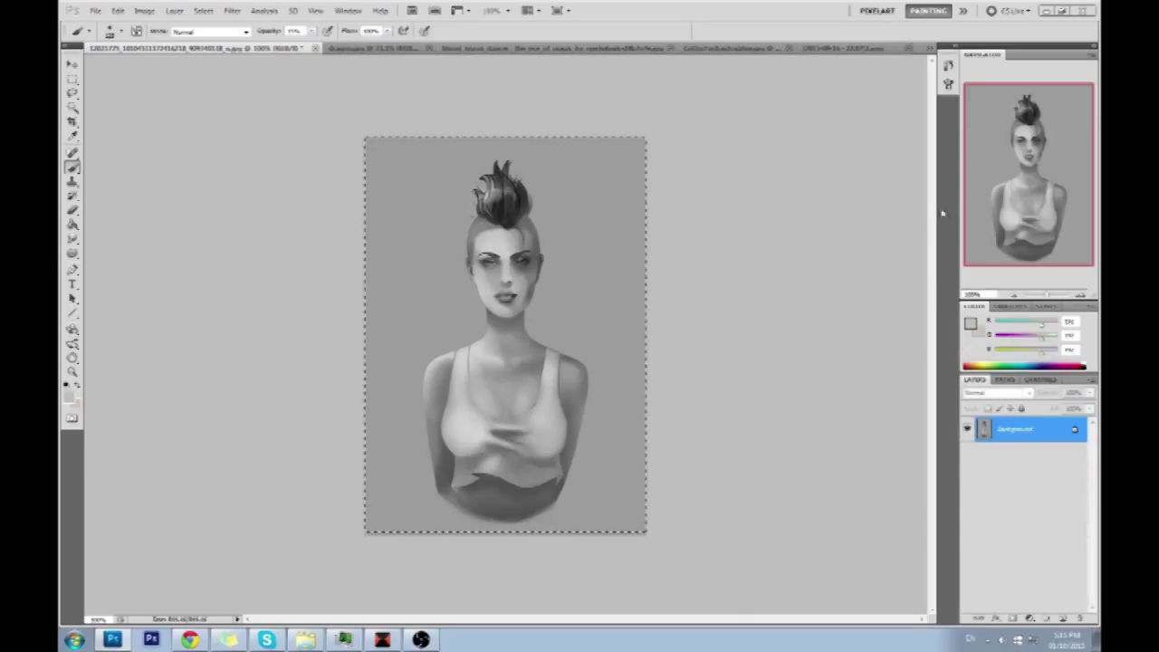
Compare the portrait's originally opened snapshot with its latest history state.
click(948, 66)
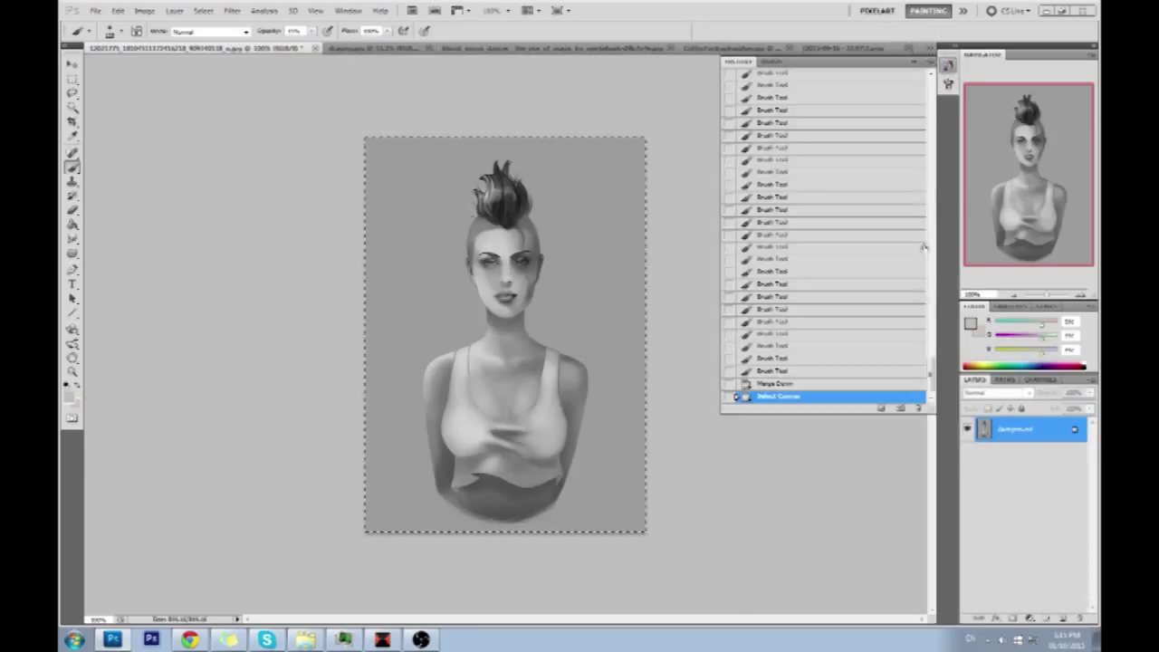
scroll(923, 181, up, 10)
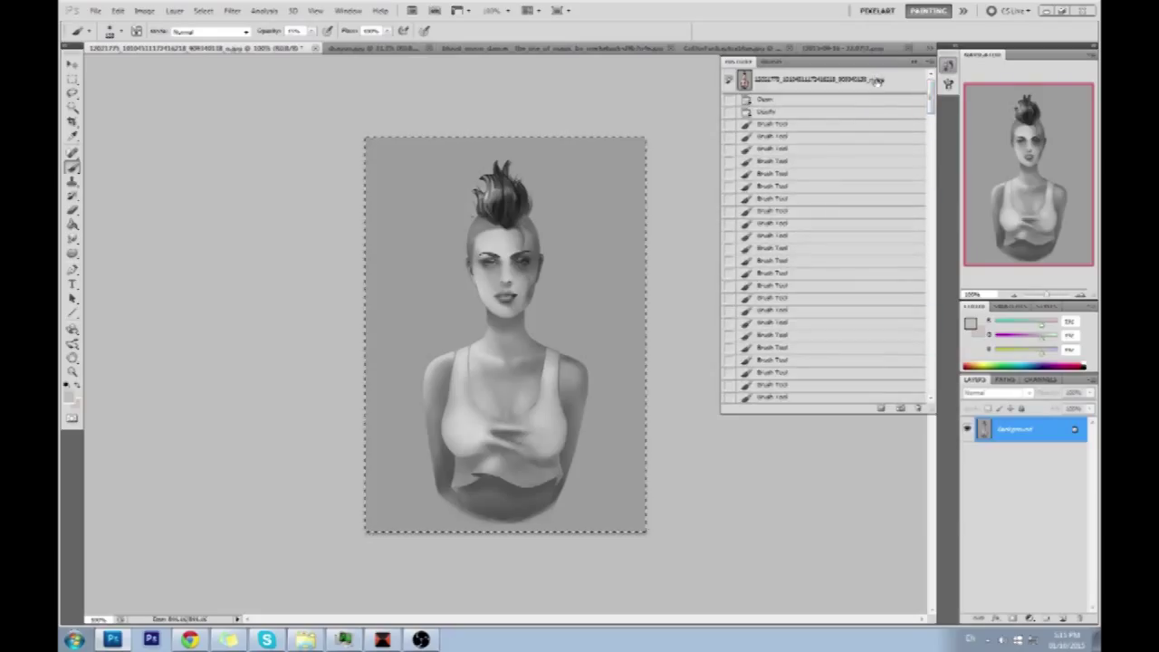
click(876, 81)
drag(930, 104, 932, 370)
click(817, 397)
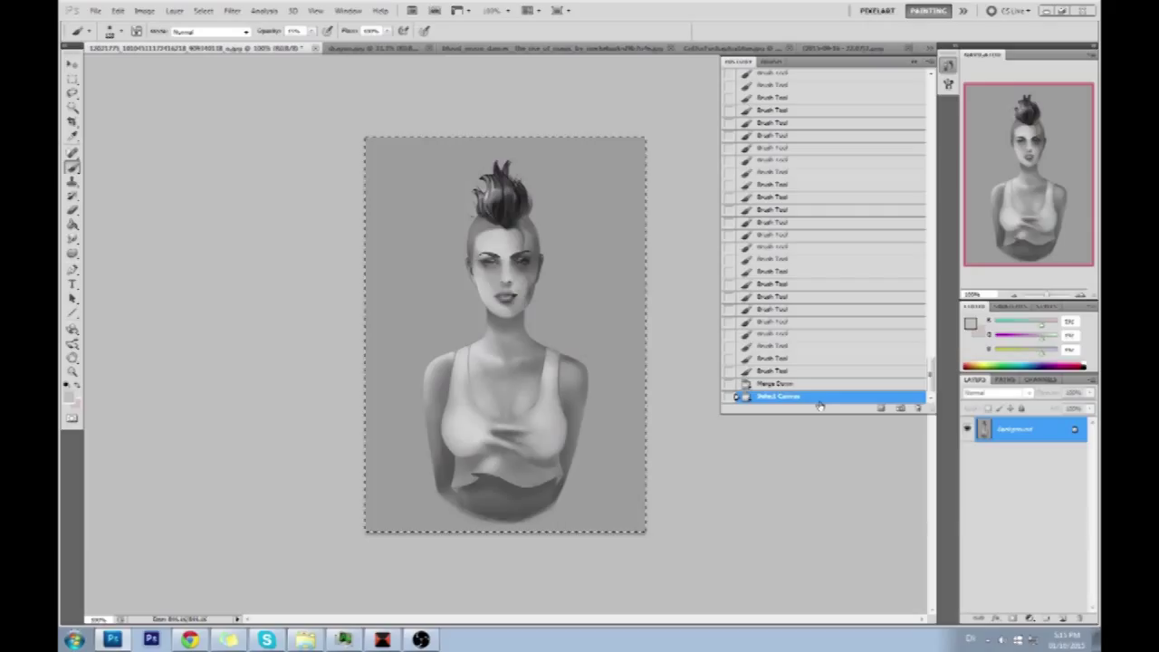
scroll(921, 154, up, 10)
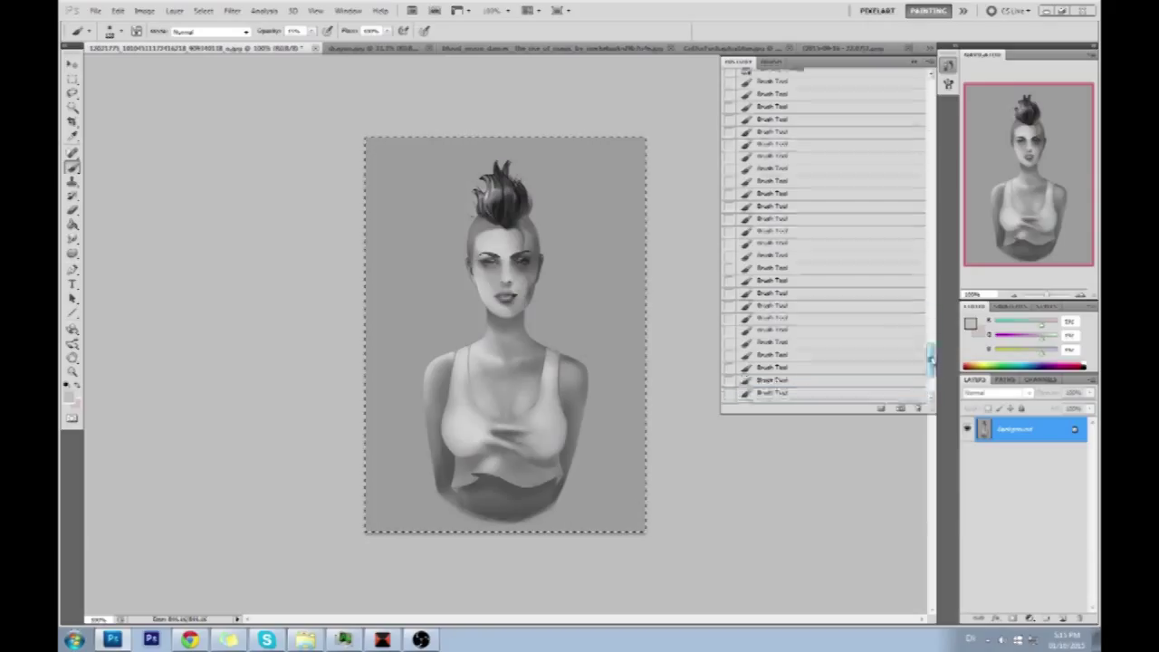
click(883, 80)
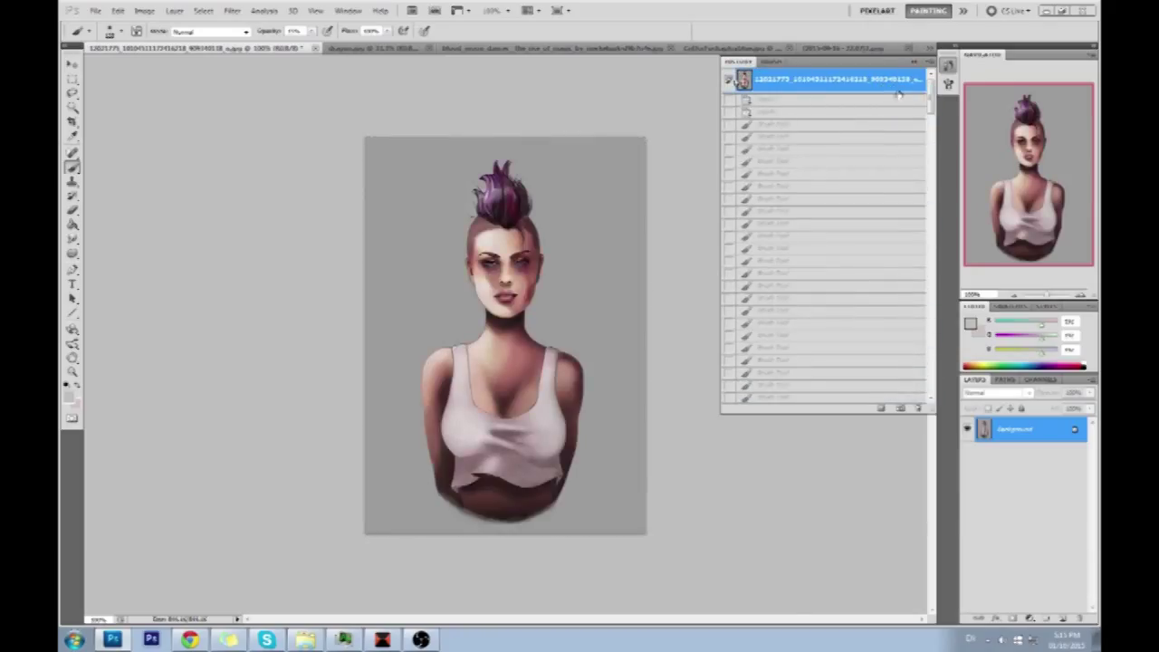
key(ctrl+plus)
key(ctrl+minus)
drag(930, 97, 931, 380)
click(843, 399)
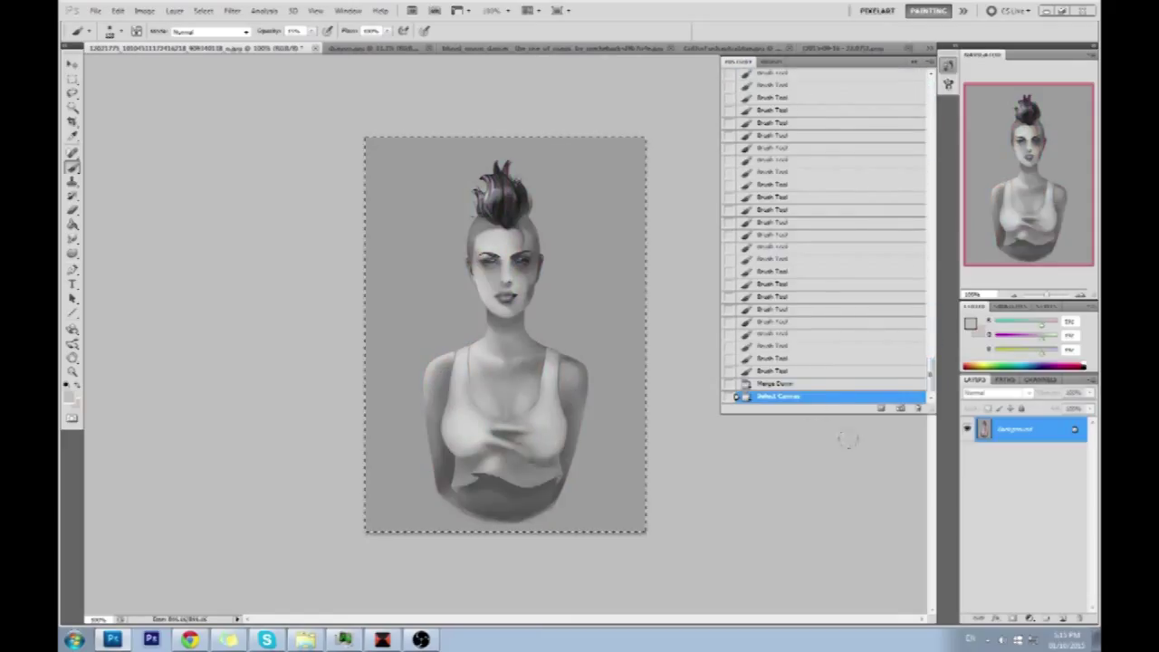
click(912, 63)
Deselect the canvas and close the portrait, saving its changes as a maximum-quality progressive JPEG.
key(m)
right_click(588, 250)
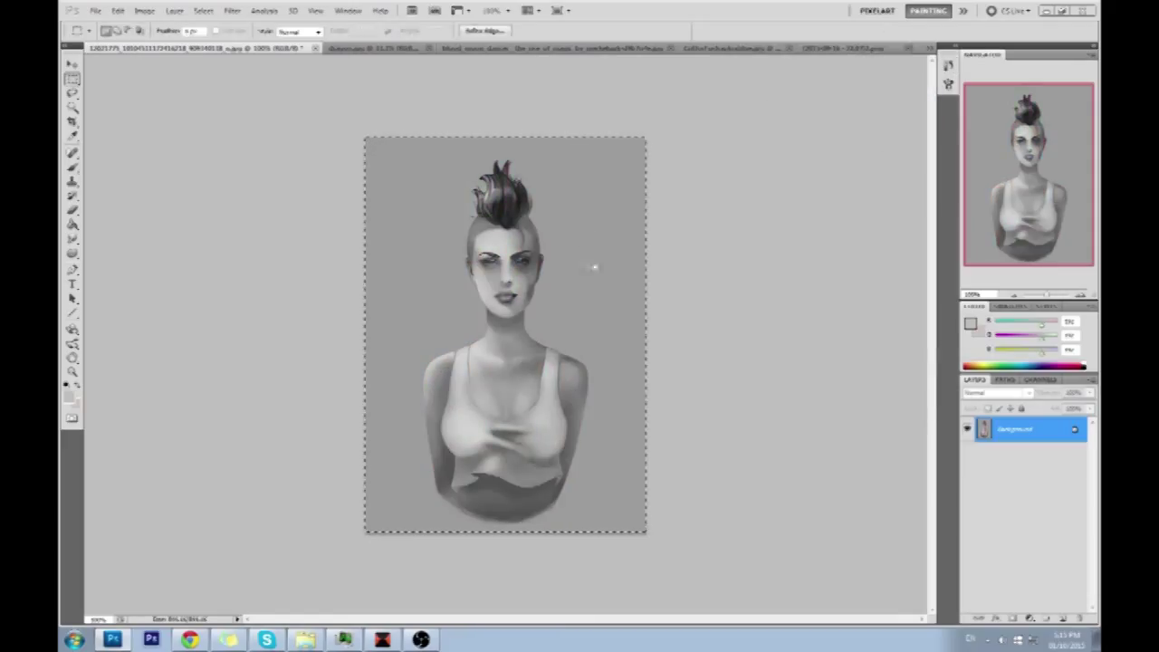
click(634, 263)
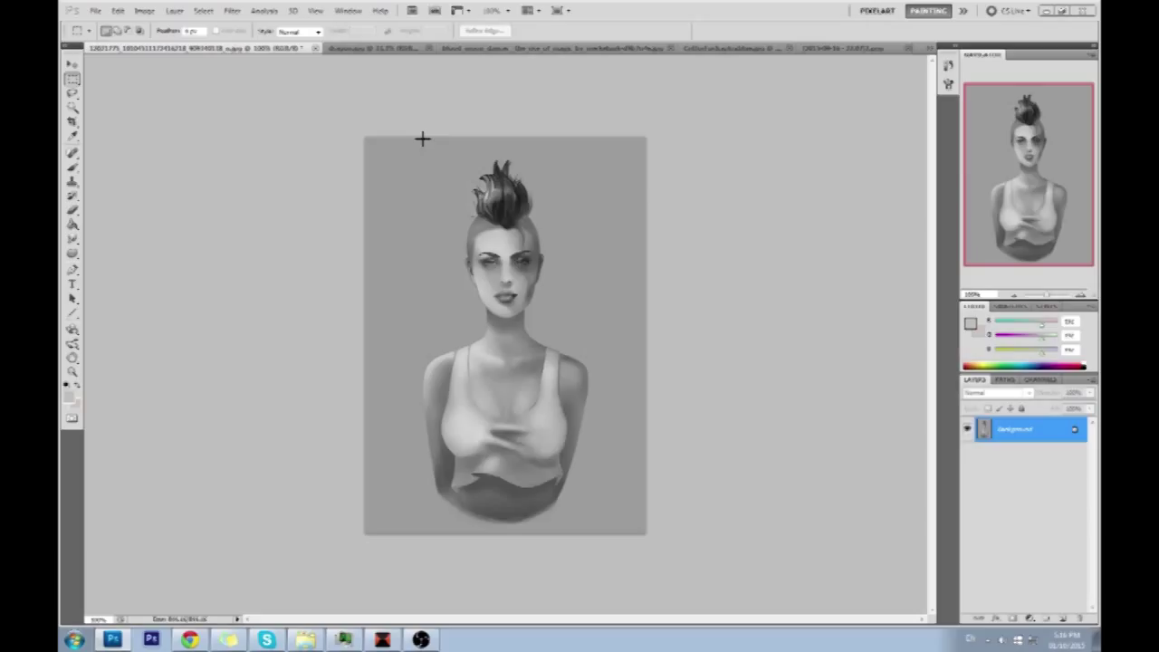
click(314, 48)
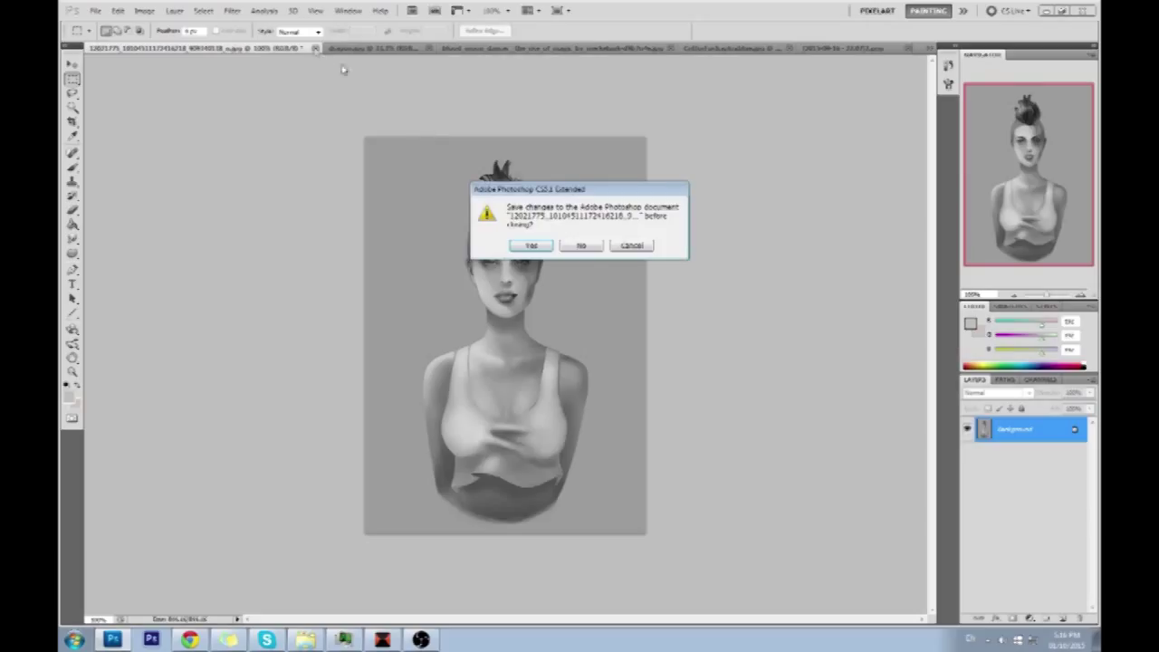
click(531, 245)
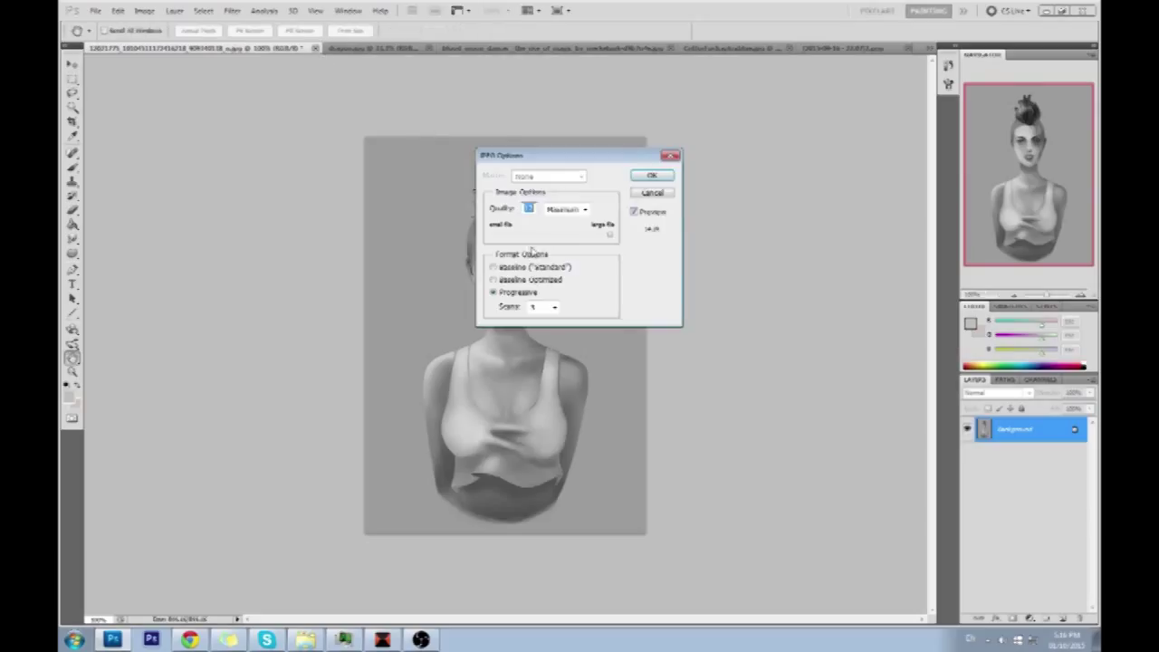
click(663, 181)
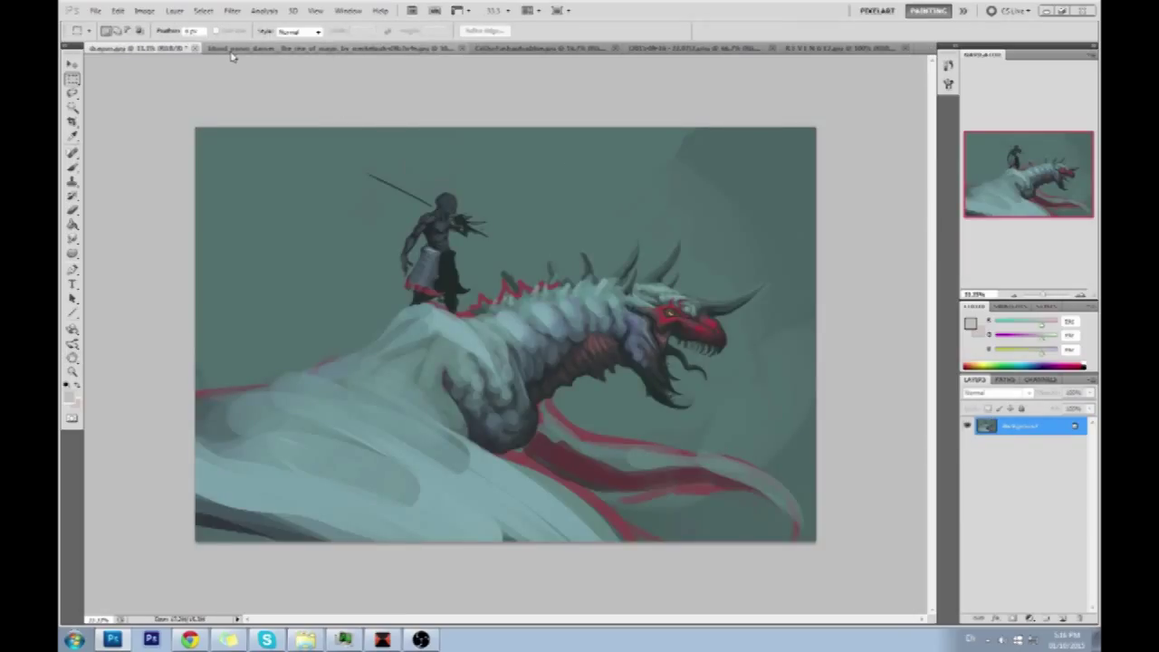
Set the brush colour to red and paint a rectangular frame around the rider and the dragon's neck and head.
click(971, 325)
click(867, 327)
click(983, 301)
key(b)
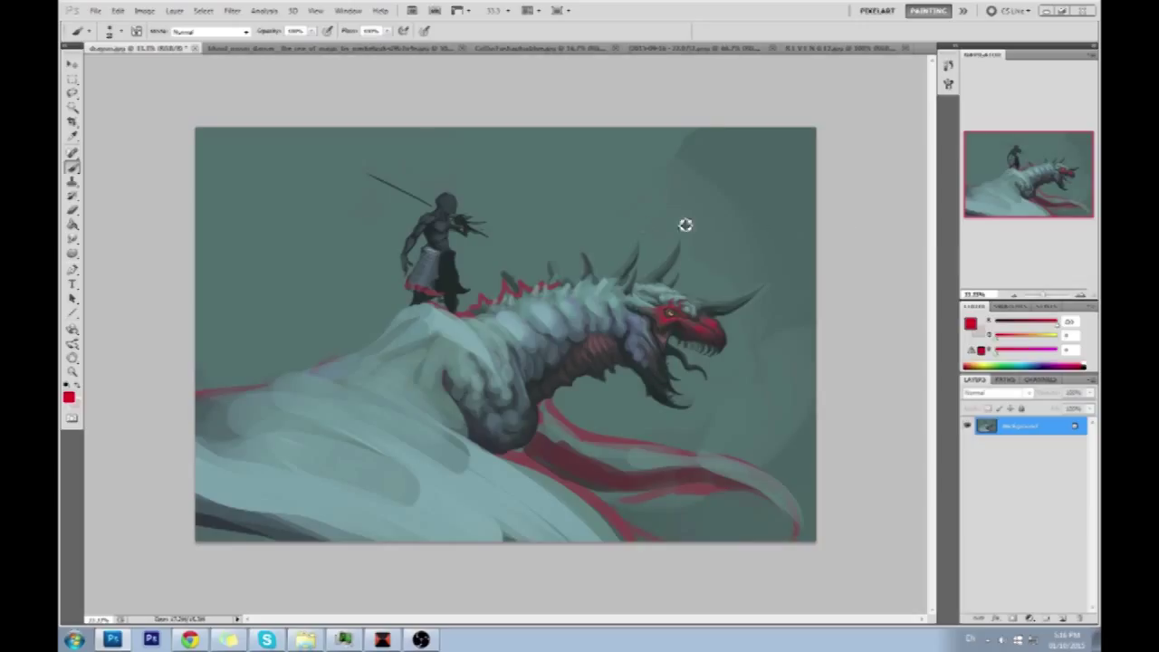
drag(281, 165, 280, 412)
mouse_move(281, 167)
mouse_down()
mouse_move(696, 203)
mouse_move(700, 169)
mouse_move(694, 435)
mouse_move(702, 426)
mouse_move(270, 444)
mouse_up()
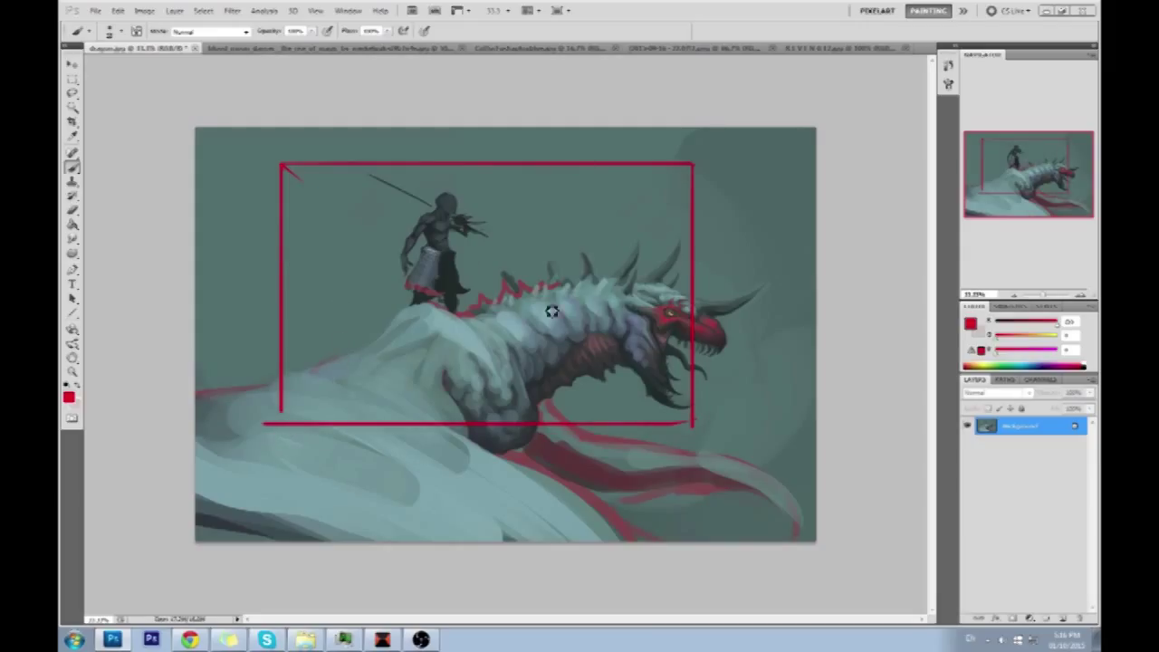
Divide the red frame into quarters, and add a diagonal and a vertical dividing line in its lower-right quarter.
mouse_move(638, 257)
mouse_down()
mouse_move(336, 400)
mouse_move(240, 319)
mouse_up()
key(ctrl+z)
drag(491, 163, 491, 437)
shift+click(681, 287)
mouse_move(680, 287)
mouse_down()
mouse_move(616, 286)
mouse_move(593, 418)
mouse_up()
shift+click(277, 286)
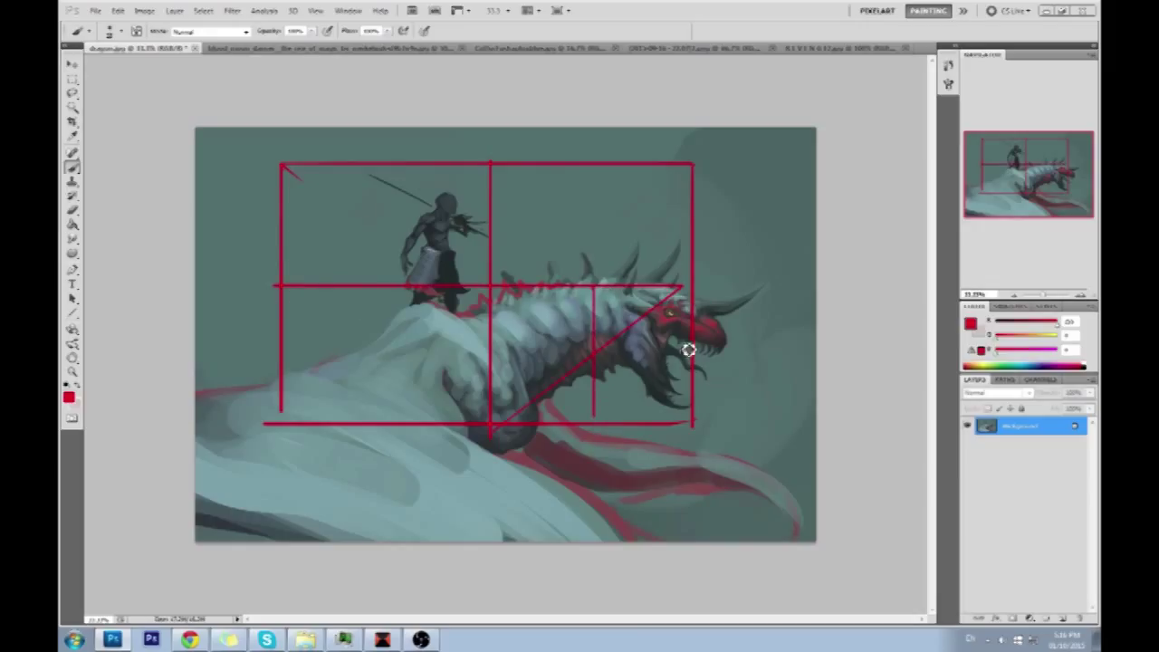
Subdivide the lower-right quarter into ever smaller red rectangles converging on the dragon's upper neck, undoing stray strokes.
drag(693, 348, 488, 349)
drag(541, 287, 552, 442)
click(590, 317)
shift+click(490, 317)
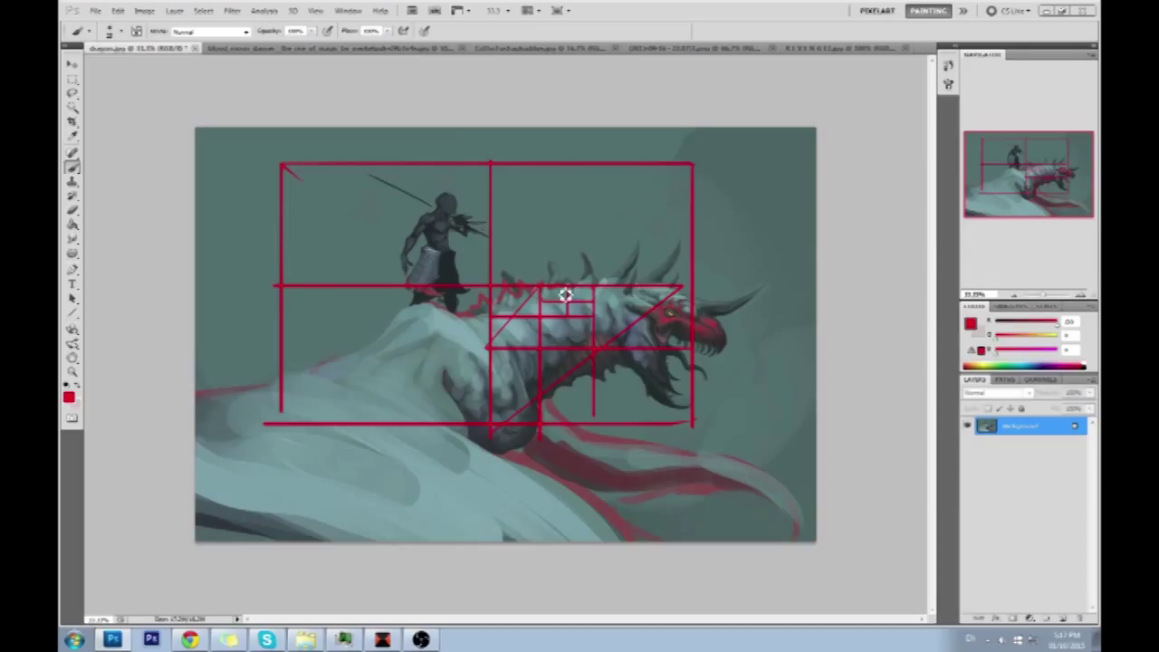
mouse_move(560, 300)
mouse_down()
mouse_move(582, 290)
mouse_move(547, 273)
mouse_up()
key(ctrl+alt+z)
mouse_move(742, 196)
mouse_down()
mouse_move(548, 315)
mouse_move(564, 274)
mouse_move(589, 303)
mouse_up()
key(ctrl+alt+z)
key(ctrl+alt+z)
Switch the brush colour to white, circle the grid's convergence point and mark the outer picture area, undoing these marks.
click(970, 326)
click(714, 305)
click(998, 299)
mouse_move(534, 266)
mouse_down()
mouse_move(584, 289)
mouse_move(543, 317)
mouse_move(579, 267)
mouse_up()
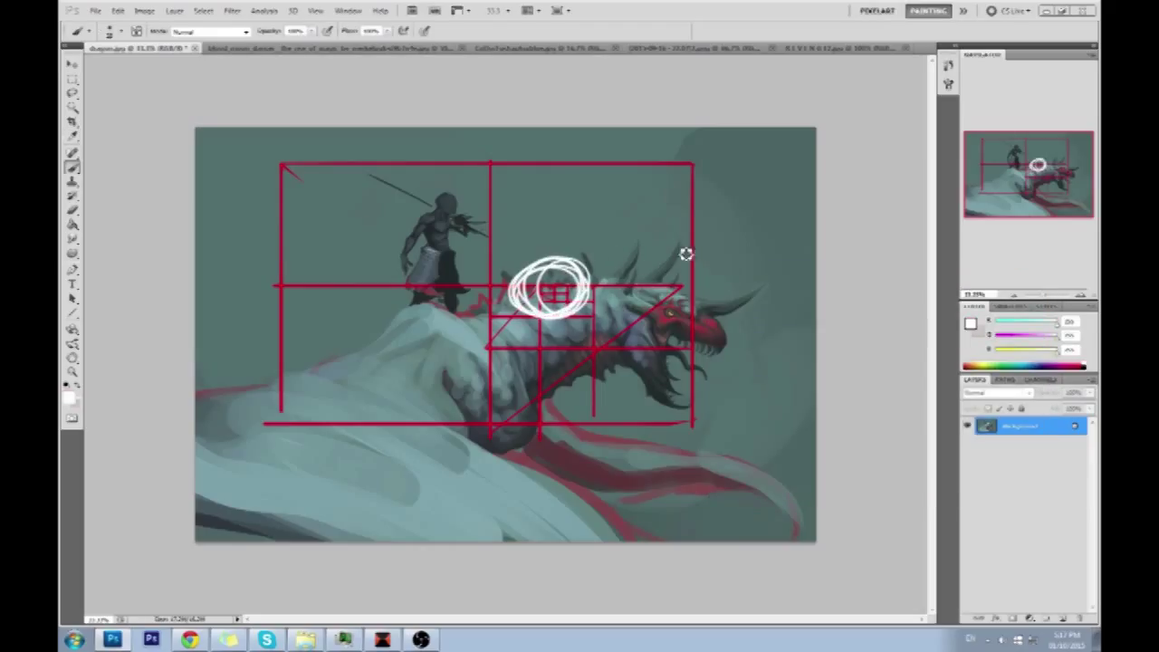
key(ctrl+alt+z)
mouse_move(698, 333)
mouse_down()
mouse_move(768, 337)
mouse_move(773, 198)
mouse_move(708, 151)
mouse_move(387, 172)
mouse_move(201, 269)
mouse_move(247, 470)
mouse_move(639, 500)
mouse_move(812, 349)
mouse_move(808, 317)
mouse_up()
key(ctrl+alt+z)
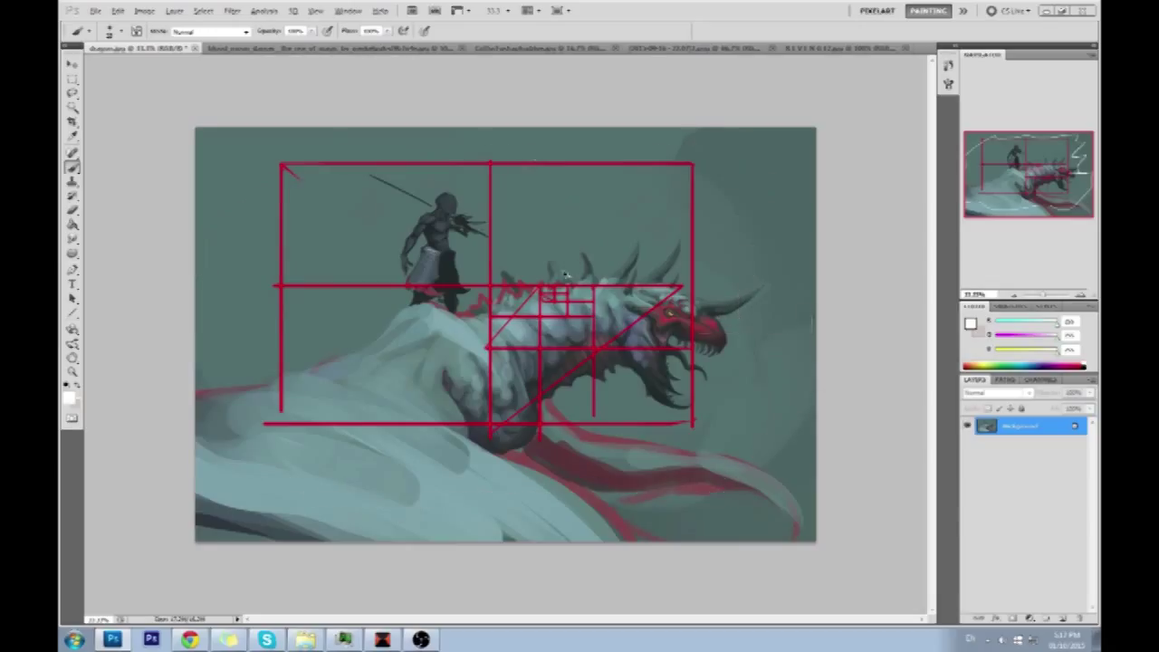
Paint a white dot with widening rings around the convergence point on the dragon's neck, and undo them.
click(554, 292)
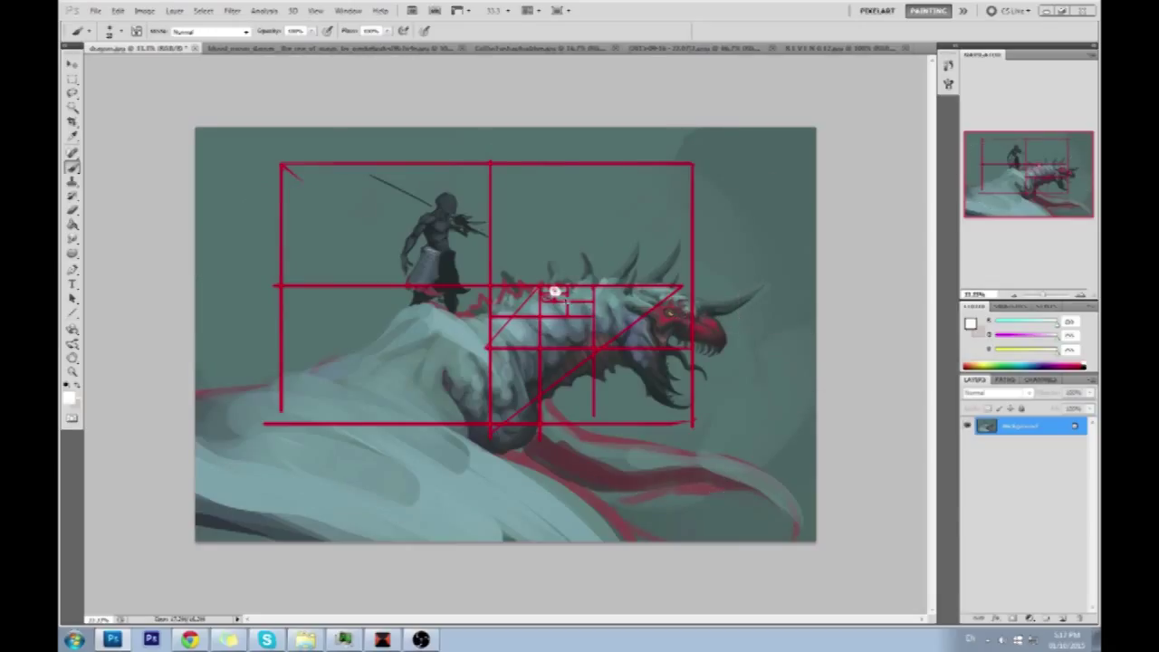
mouse_move(563, 298)
mouse_down()
mouse_move(555, 310)
mouse_move(597, 287)
mouse_move(556, 258)
mouse_move(575, 315)
mouse_move(667, 287)
mouse_move(654, 365)
mouse_move(714, 313)
mouse_move(626, 394)
mouse_up()
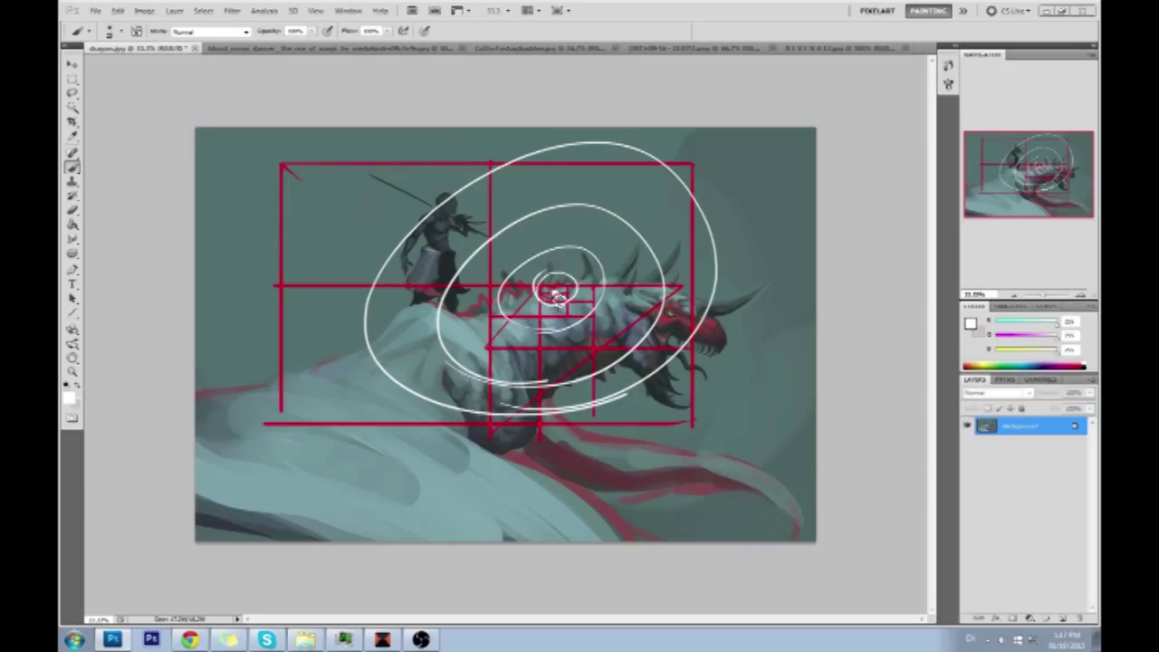
key(ctrl+z)
key(ctrl+alt+z)
key(ctrl+alt+z)
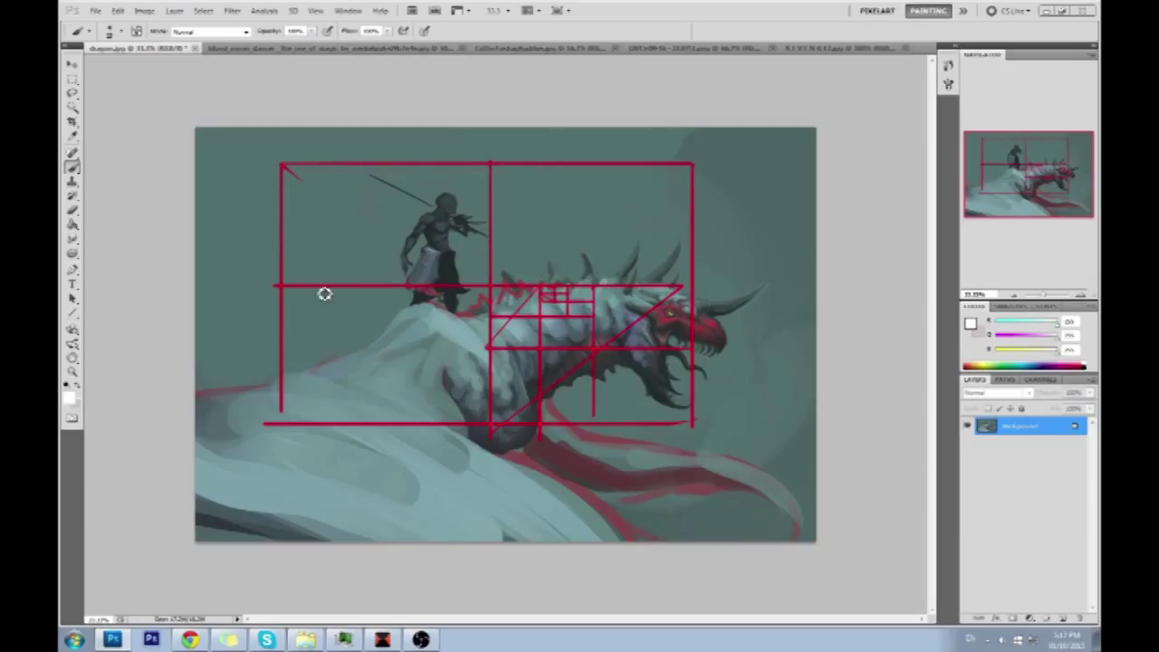
Paint a white spiral through the red grid, plus flowing curves along the dragon's back and around its head.
mouse_move(294, 412)
mouse_down()
mouse_move(675, 189)
mouse_move(492, 414)
mouse_move(592, 335)
mouse_move(335, 391)
mouse_move(199, 401)
mouse_up()
key(ctrl+z)
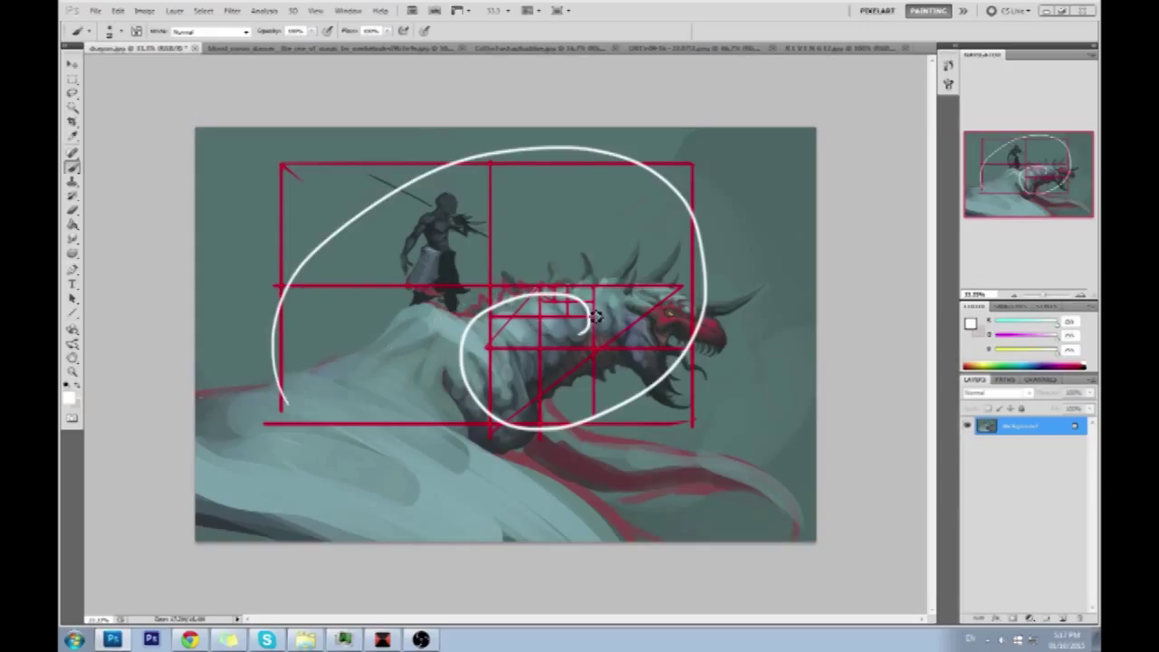
drag(593, 313, 272, 388)
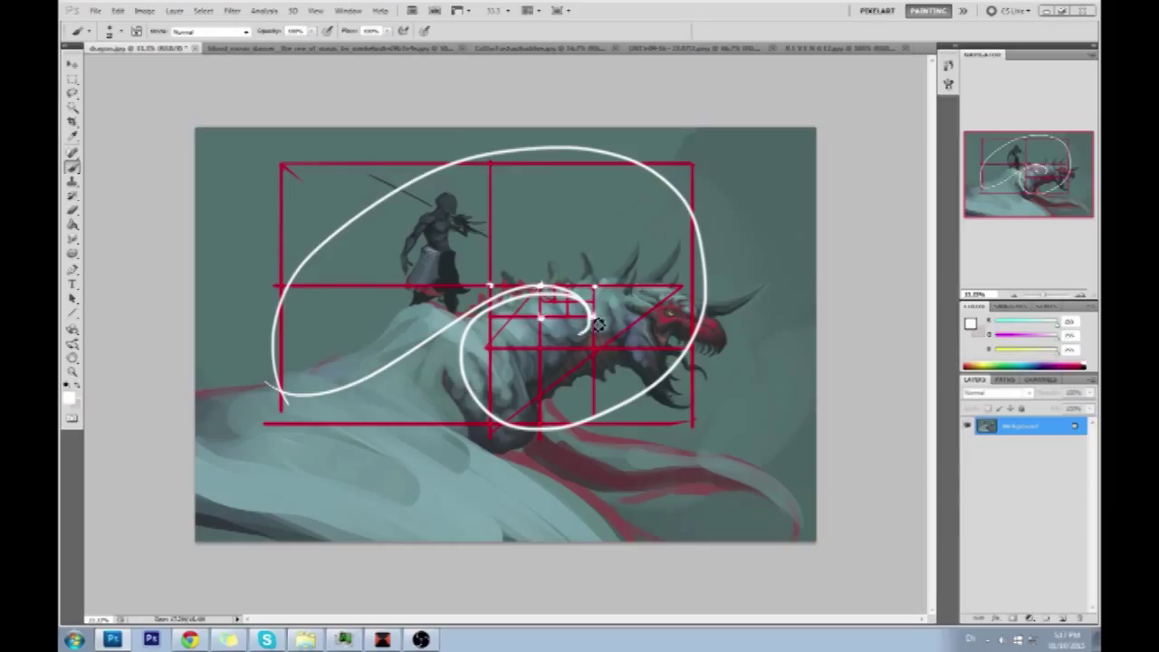
drag(730, 326, 637, 328)
mouse_move(648, 299)
mouse_down()
mouse_move(622, 332)
mouse_move(615, 373)
mouse_move(658, 311)
mouse_move(616, 277)
mouse_move(195, 396)
mouse_up()
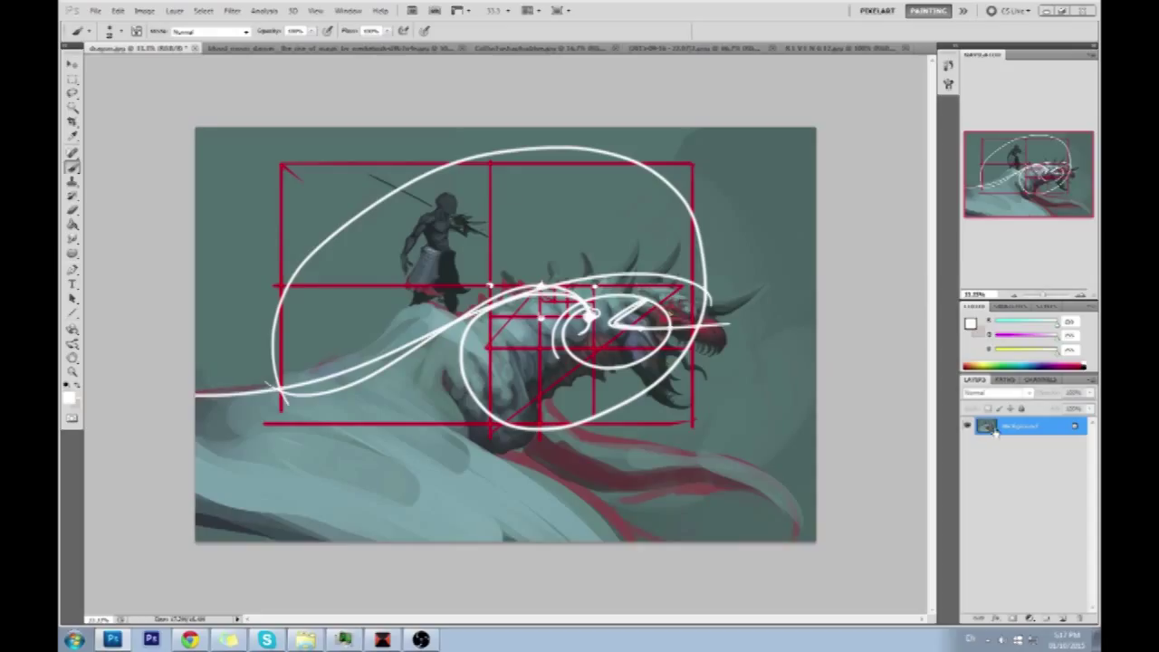
Revert dragon.jpg to its originally opened snapshot and add a new empty layer.
click(947, 65)
scroll(921, 219, up, 5)
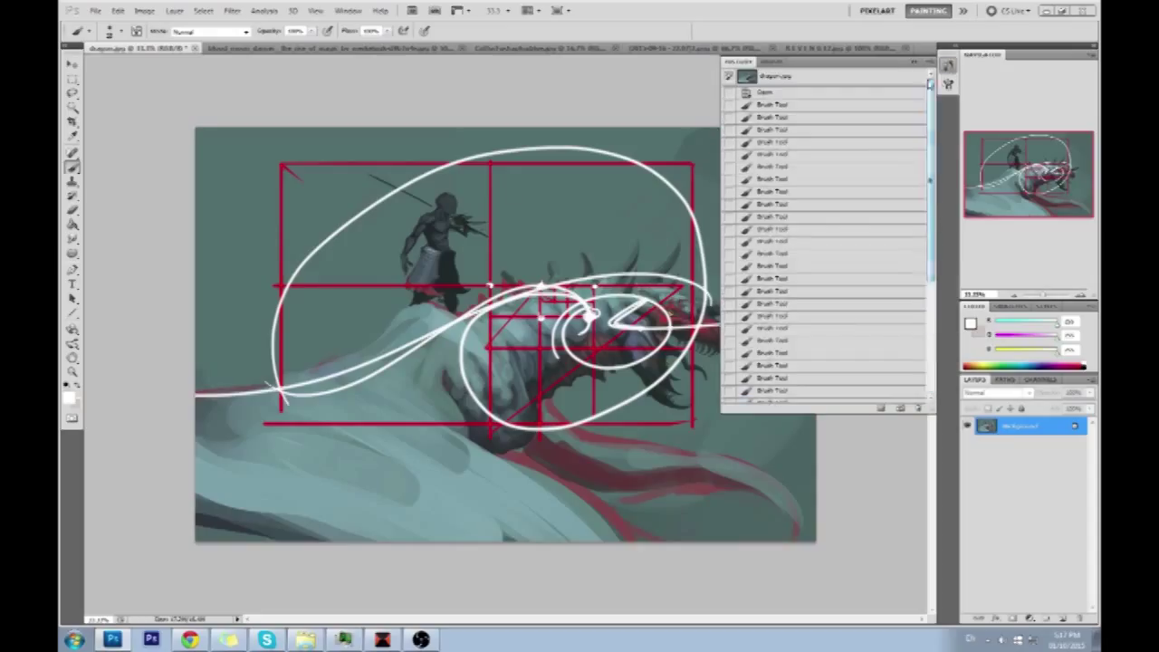
click(923, 74)
click(919, 70)
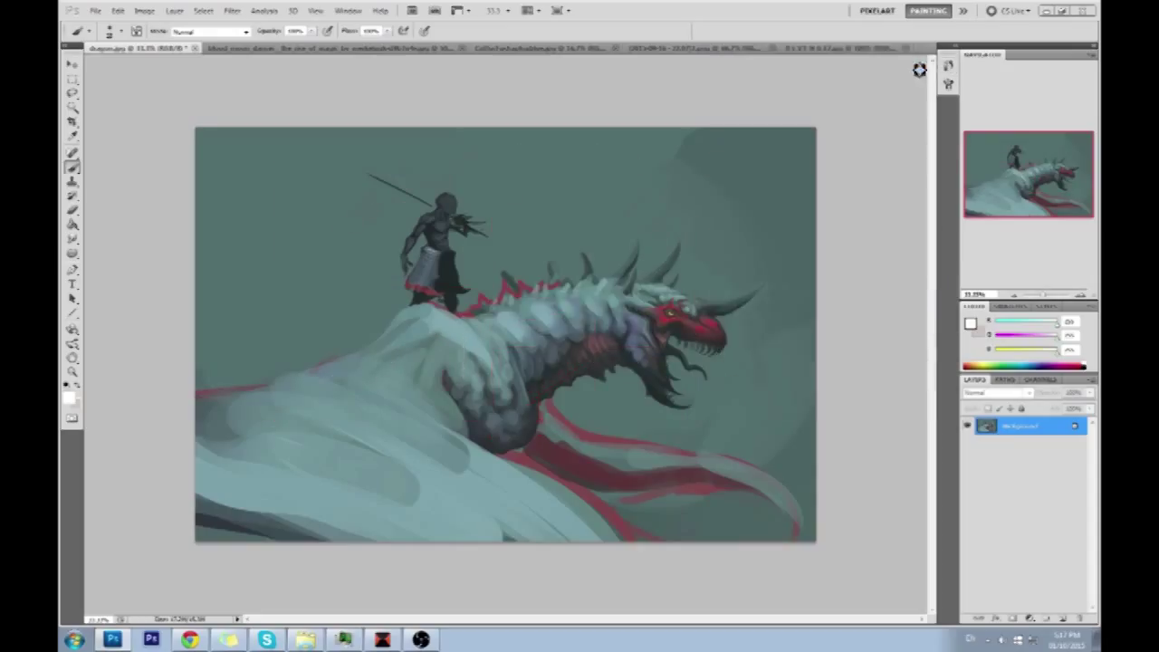
click(1062, 619)
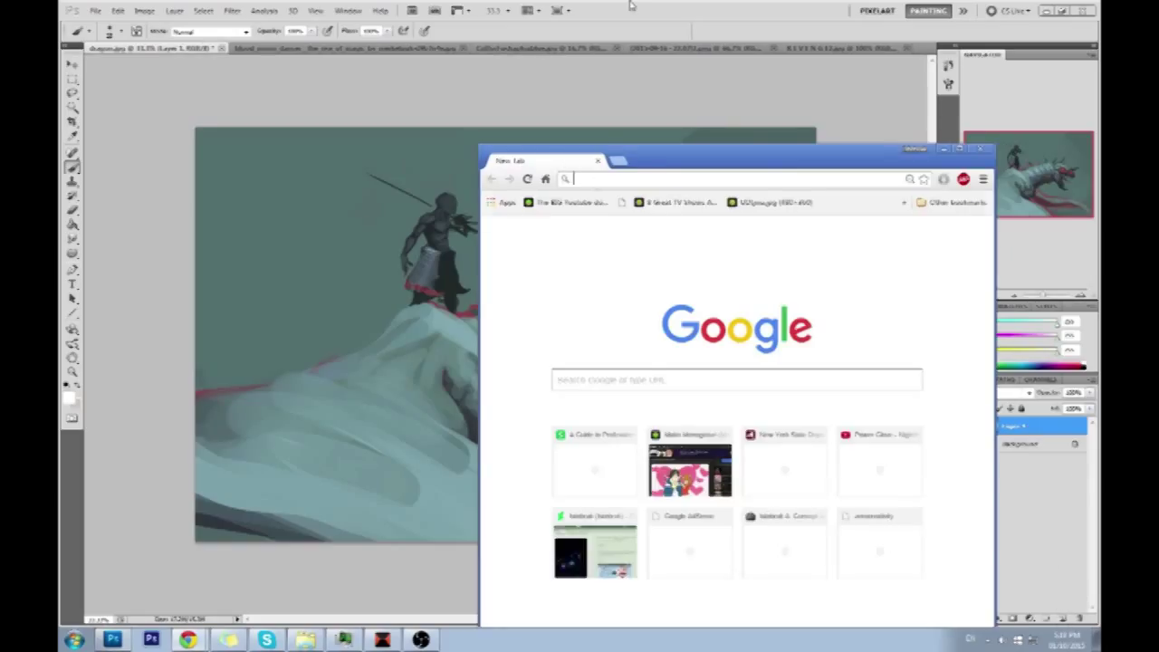
Search Google in Chrome for "camera on wing plane" and browse the image results for a reference.
text(camera on wi)
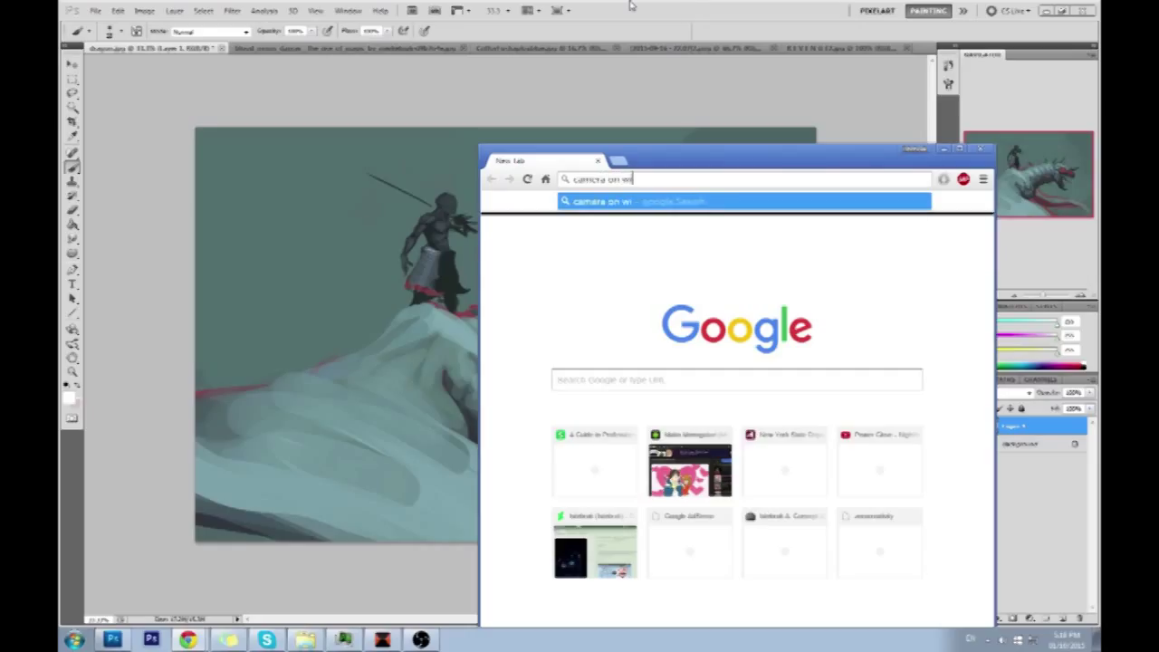
text(ng plane)
key(Return)
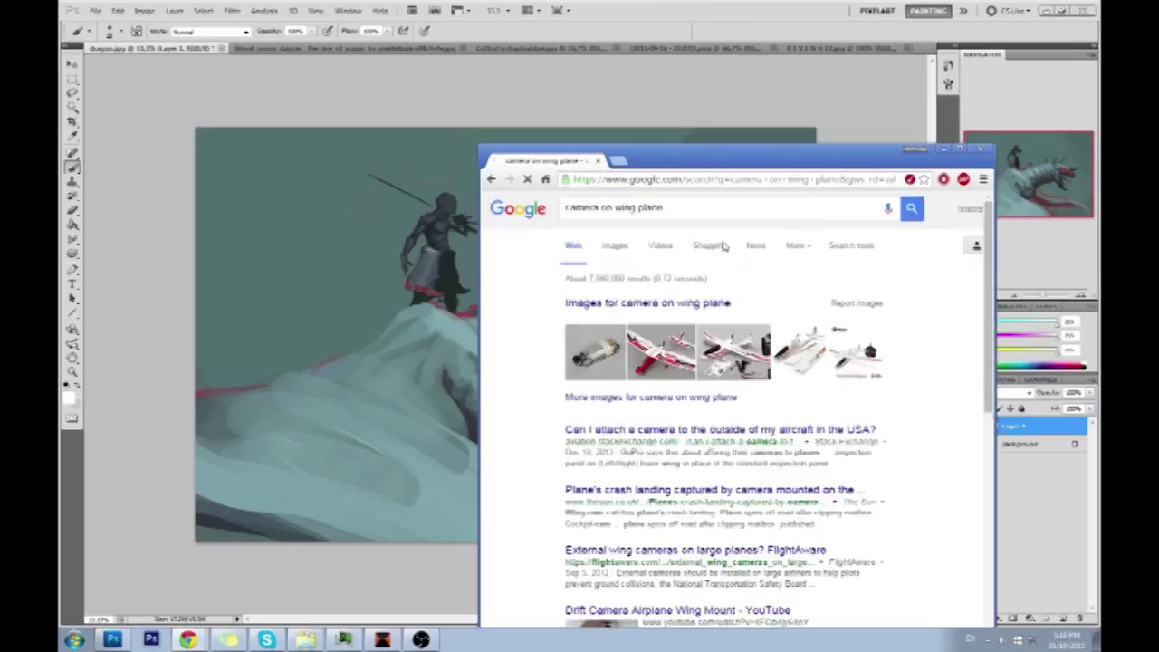
double_click(704, 155)
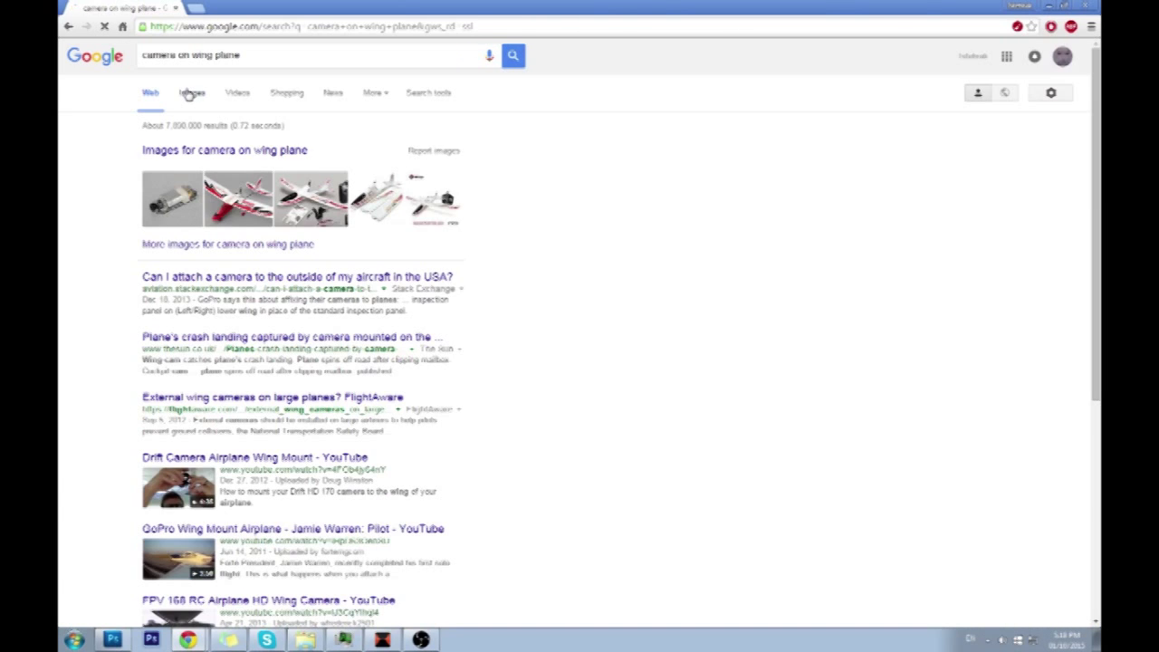
click(188, 94)
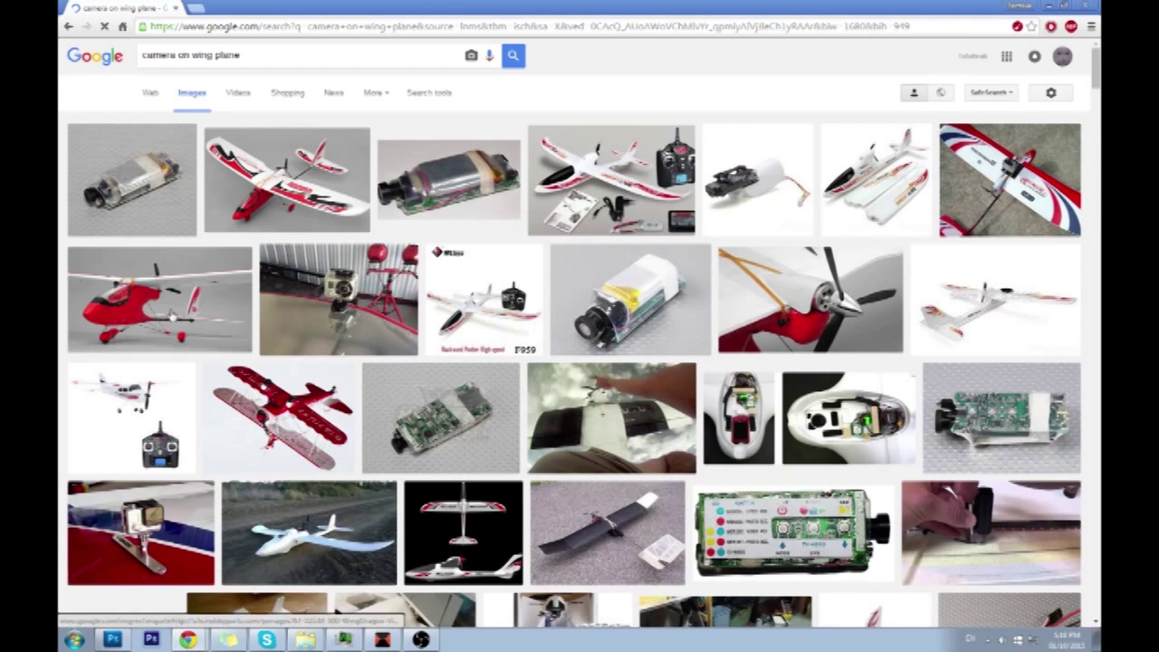
scroll(531, 437, down, 1)
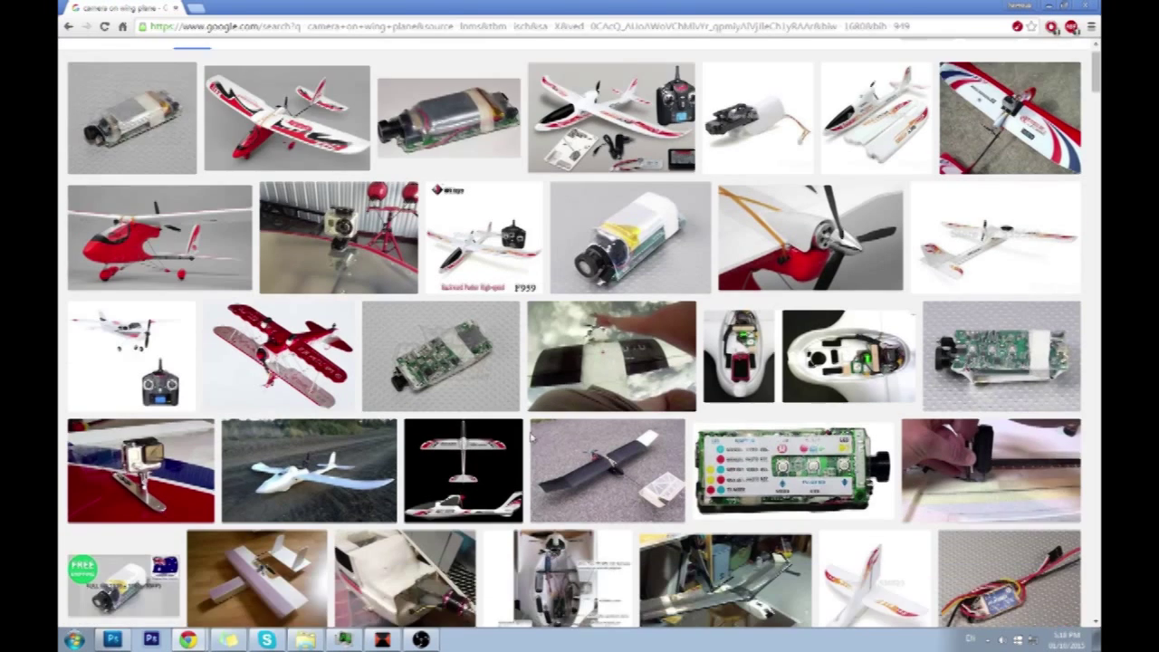
scroll(532, 437, down, 2)
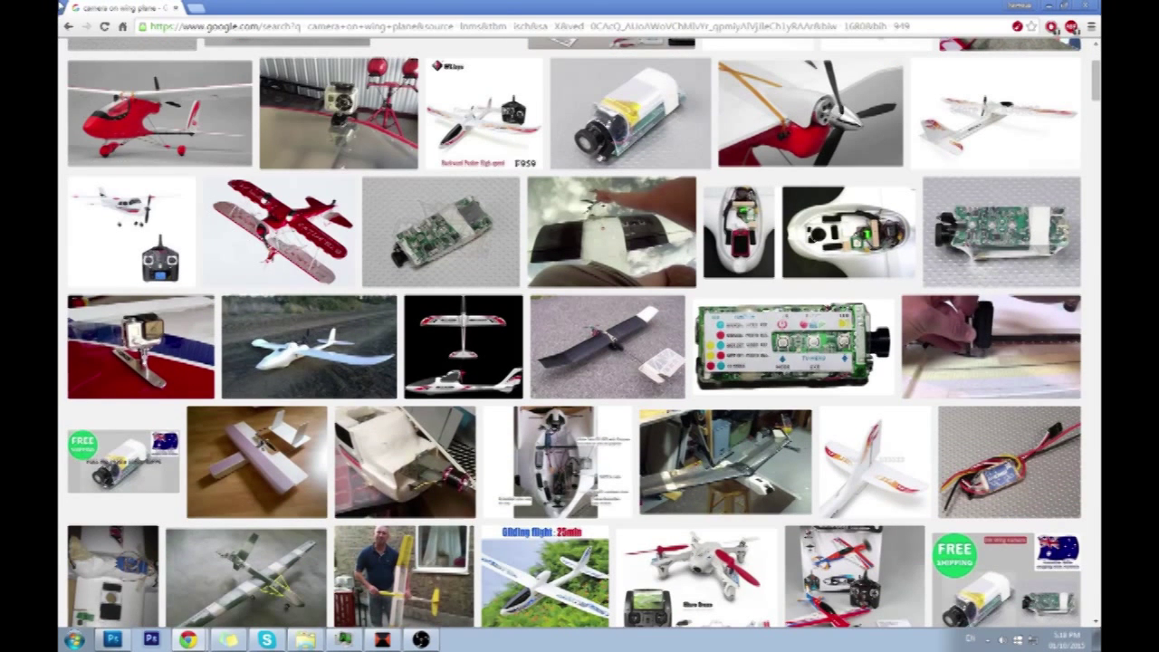
Open the YouTube "GoPro Wing Mount Airplane" video from the web results as reference, and switch back to Photoshop.
click(68, 27)
click(168, 558)
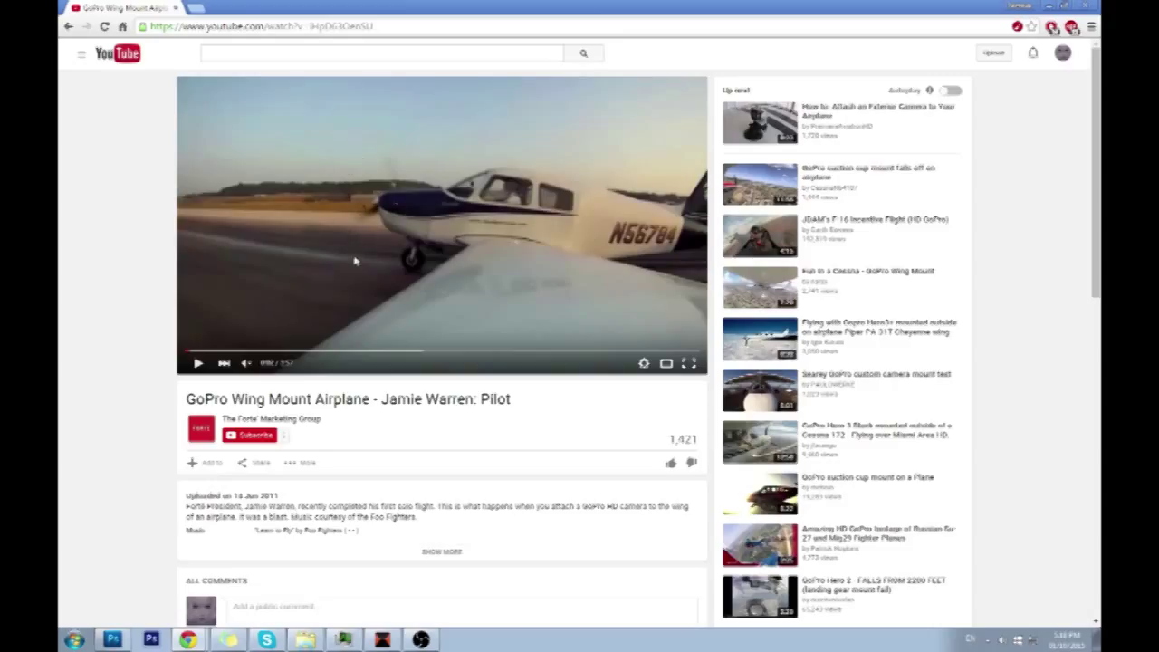
click(150, 639)
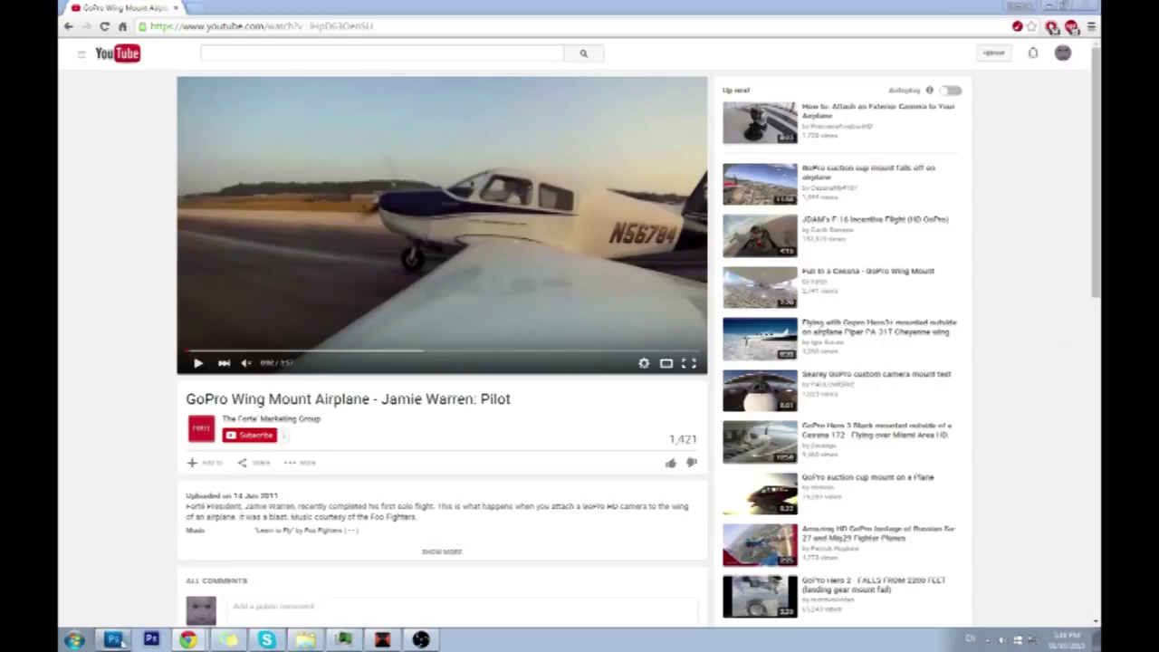
Try white looping ovals and petal-like guide shapes over the dragon's foreground wing, and undo all of them.
mouse_move(429, 480)
mouse_down()
mouse_move(335, 520)
mouse_move(471, 542)
mouse_move(547, 489)
mouse_move(384, 468)
mouse_move(480, 525)
mouse_move(284, 531)
mouse_move(360, 449)
mouse_move(346, 410)
mouse_move(317, 466)
mouse_up()
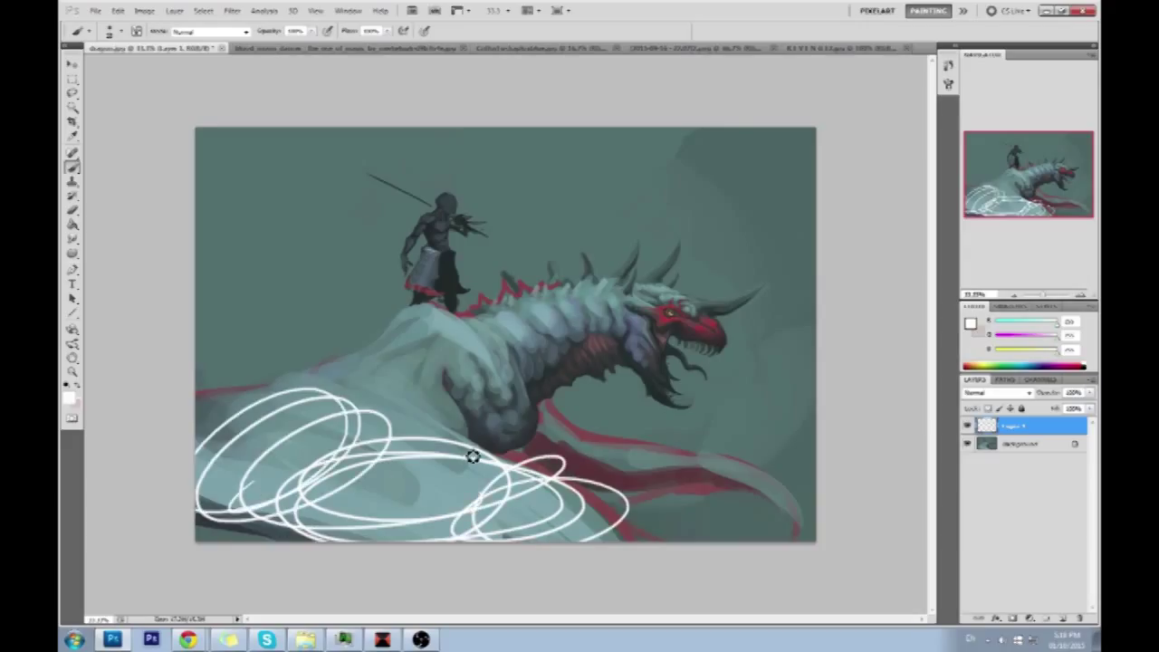
key(ctrl+z)
mouse_move(360, 522)
mouse_down()
mouse_move(360, 491)
mouse_move(462, 505)
mouse_move(481, 477)
mouse_move(488, 517)
mouse_move(269, 485)
mouse_move(391, 456)
mouse_move(381, 443)
mouse_move(296, 434)
mouse_move(389, 438)
mouse_up()
drag(591, 545, 600, 545)
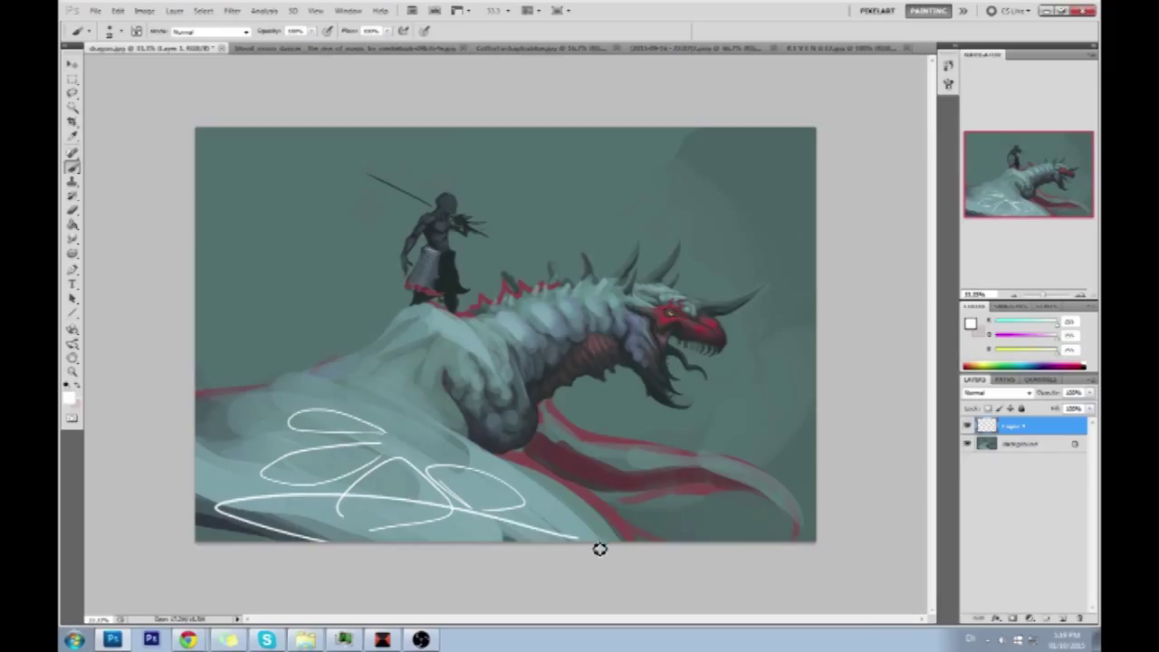
key(ctrl+alt+z)
key(ctrl+alt+z)
key(ctrl+alt+z)
key(ctrl+alt+z)
key(ctrl+alt+z)
key(ctrl+alt+z)
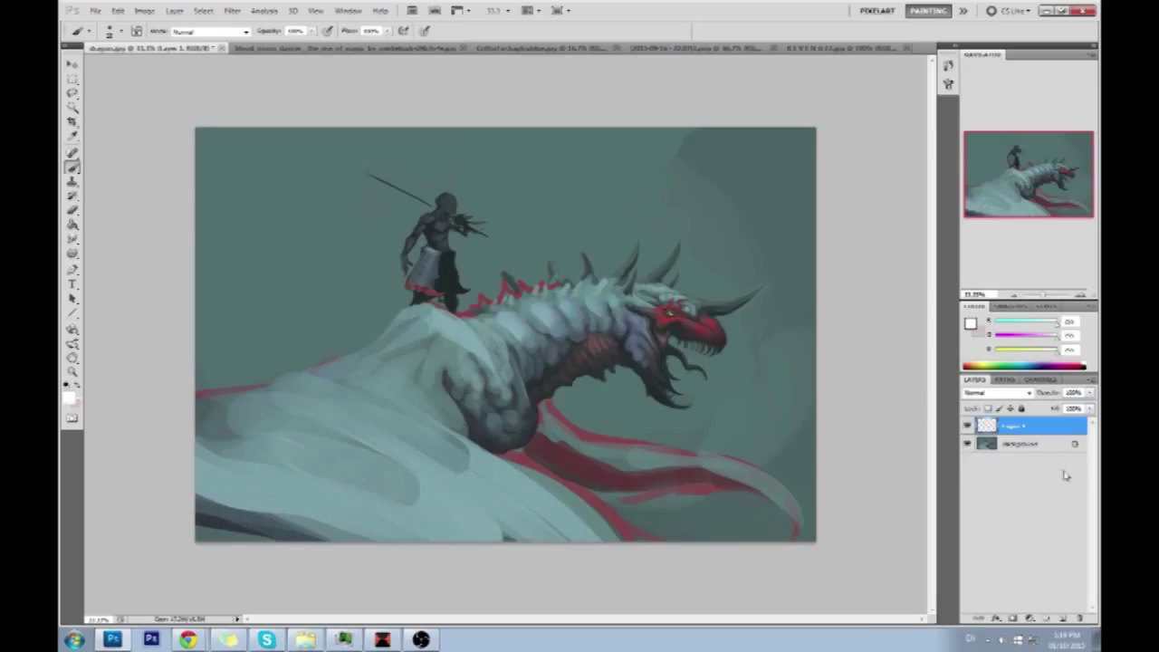
Convert the dragon painting's background into a regular layer, scale it down and position it inside the canvas with empty space around it.
double_click(1032, 443)
click(689, 208)
key(v)
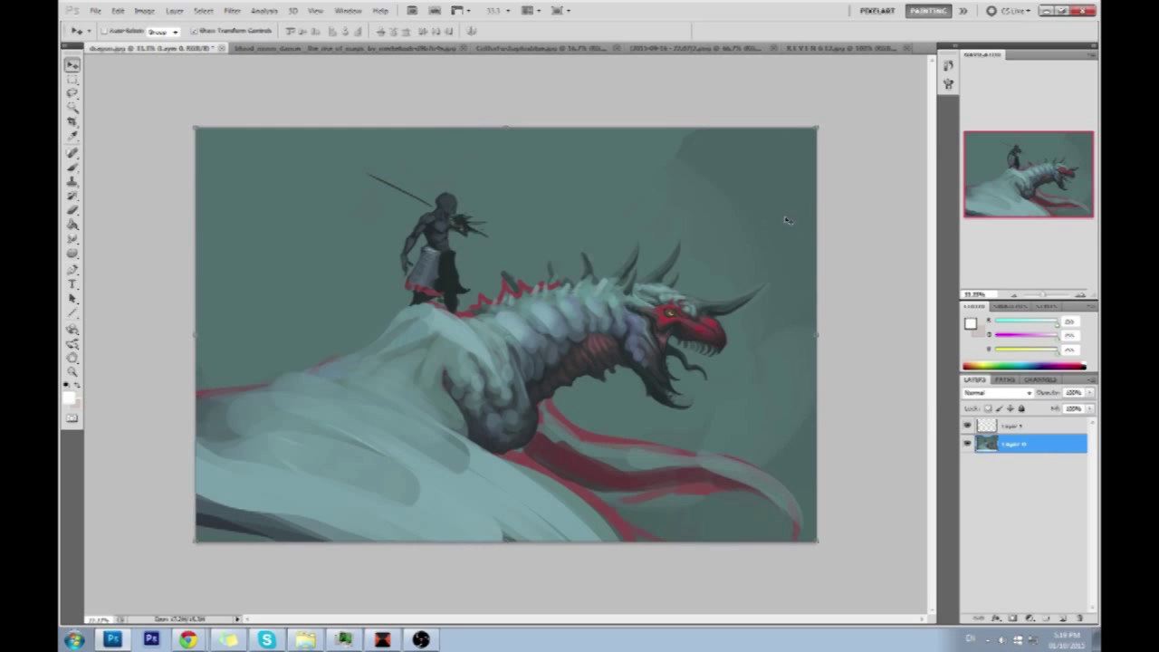
drag(193, 125, 339, 228)
drag(628, 324, 594, 285)
click(681, 30)
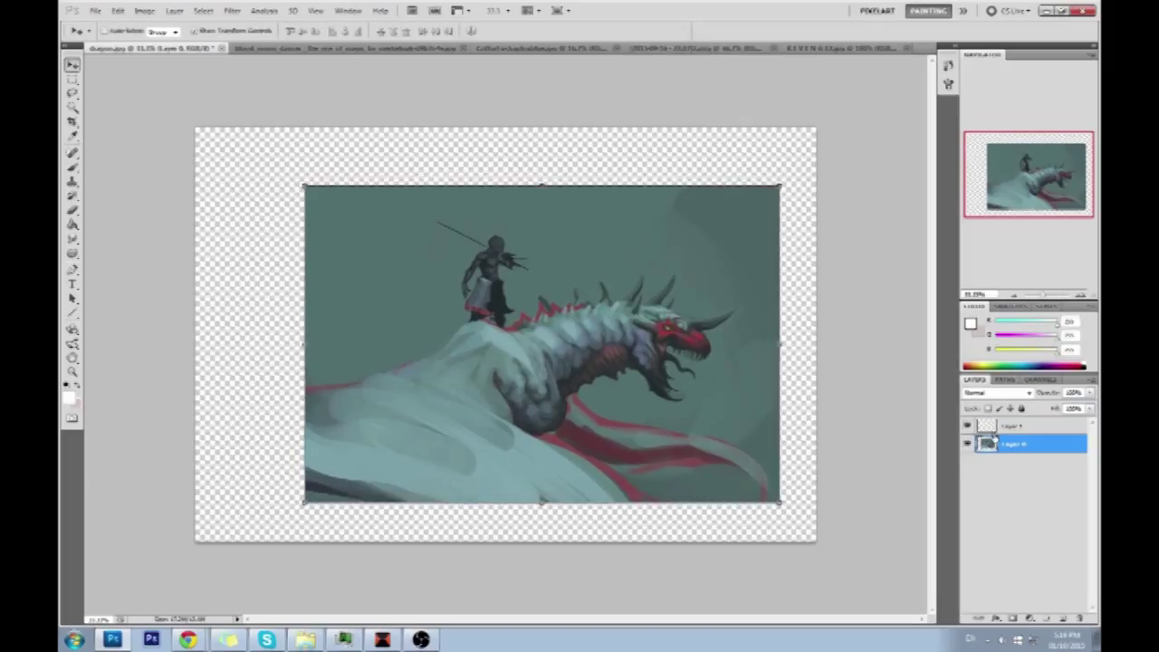
On the layer above the painting, brush a large white spiral that sweeps around the canvas and curls in at the dragon's head.
key(b)
key(alt+bracketright)
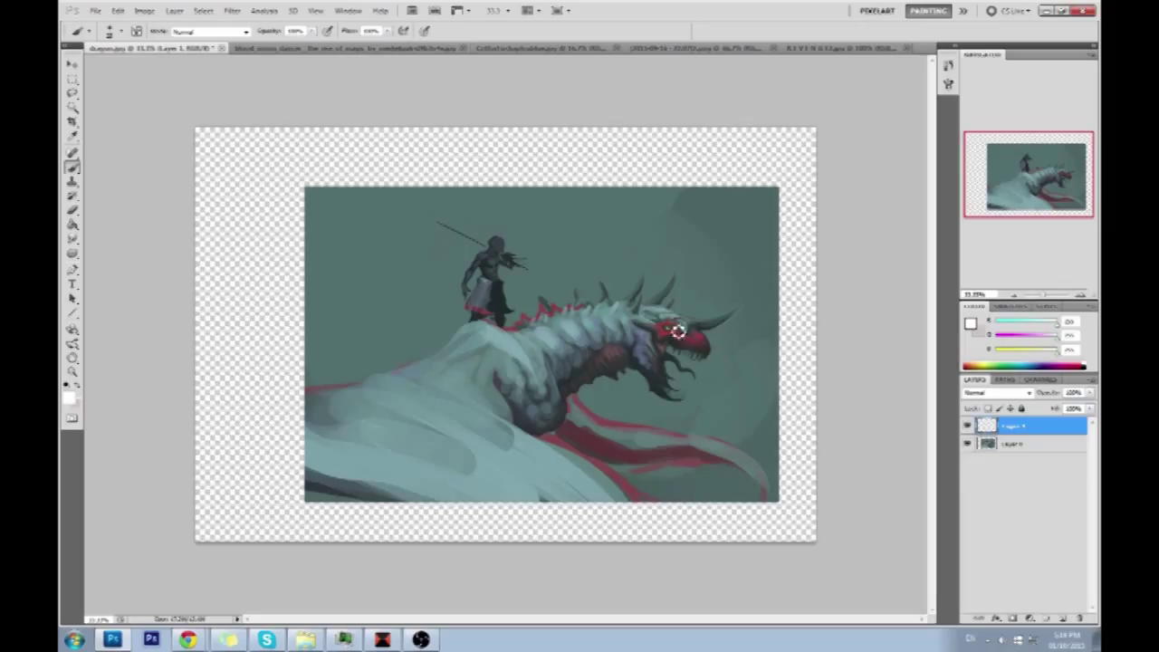
drag(202, 362, 609, 125)
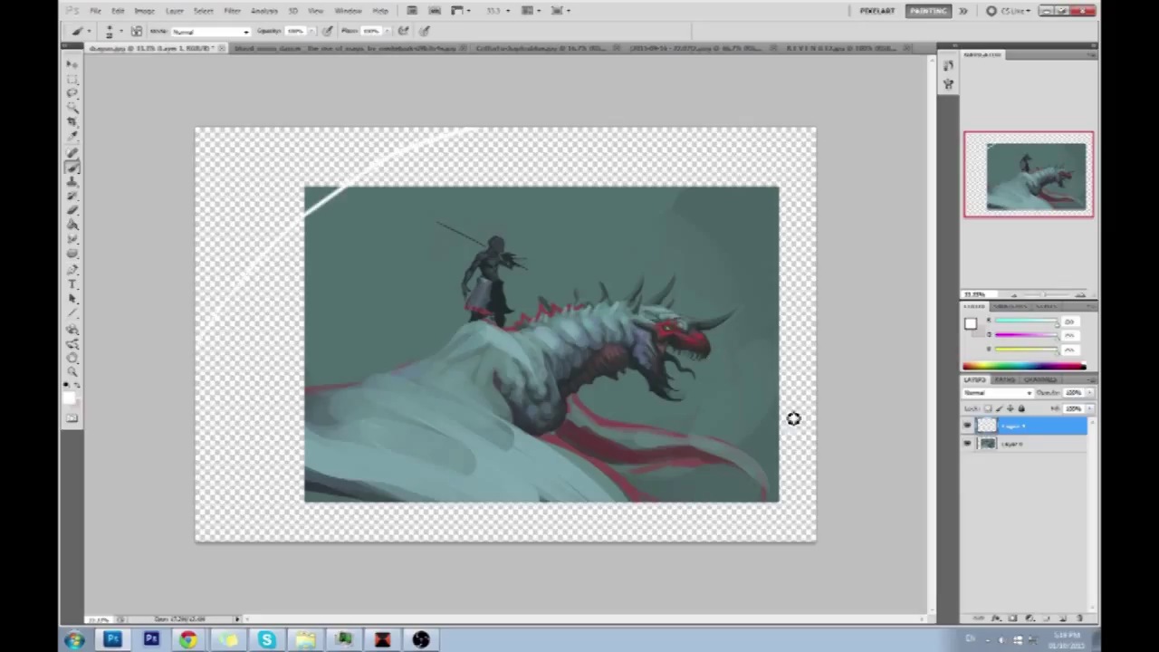
key(ctrl+z)
key(alt+bracketleft)
mouse_move(208, 360)
mouse_down()
mouse_move(328, 221)
mouse_move(401, 181)
mouse_up()
key(ctrl+z)
key(alt+bracketright)
drag(195, 392, 510, 175)
key(ctrl+z)
mouse_move(204, 400)
mouse_down()
mouse_move(280, 246)
mouse_move(513, 125)
mouse_up()
Brush a white flow curve from the dragon's head along its back and wing to the canvas's left edge.
mouse_move(704, 140)
mouse_down()
mouse_move(802, 426)
mouse_move(543, 491)
mouse_move(681, 333)
mouse_move(635, 348)
mouse_move(687, 319)
mouse_move(202, 466)
mouse_up()
key(ctrl+z)
mouse_move(681, 329)
mouse_down()
mouse_move(276, 470)
mouse_move(197, 479)
mouse_up()
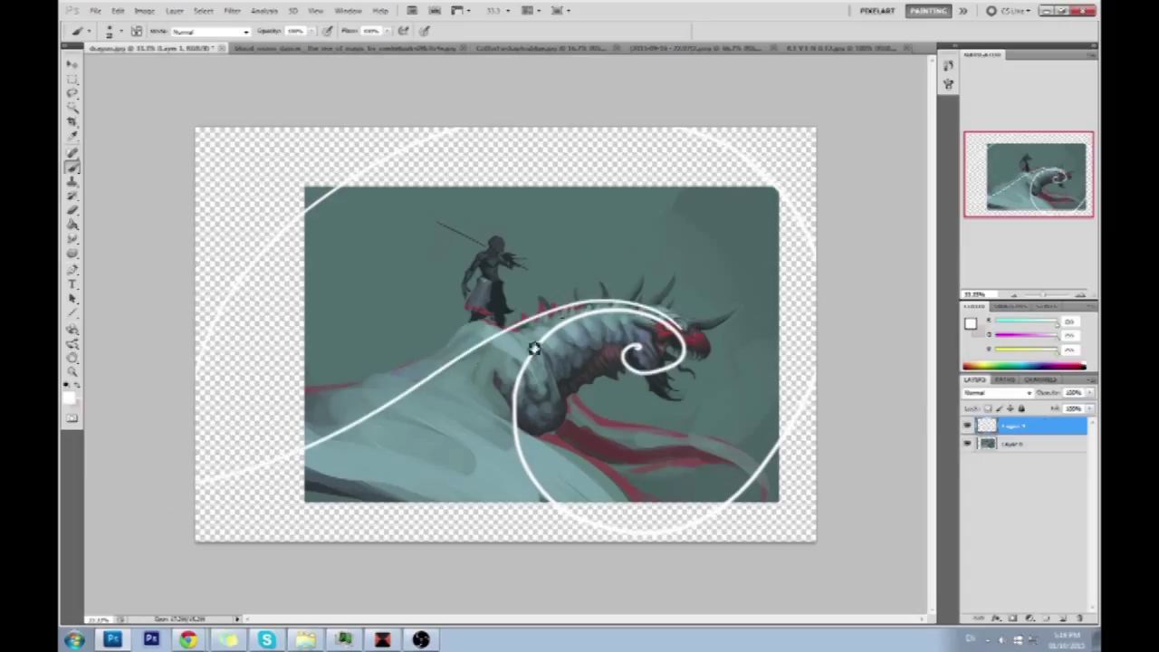
Try several white curves from the rider's feet out along the far wing's upper edge, and undo them.
mouse_move(534, 319)
mouse_down()
mouse_move(308, 326)
mouse_move(198, 282)
mouse_up()
key(ctrl+z)
drag(491, 349, 197, 327)
key(ctrl+z)
drag(500, 346, 103, 422)
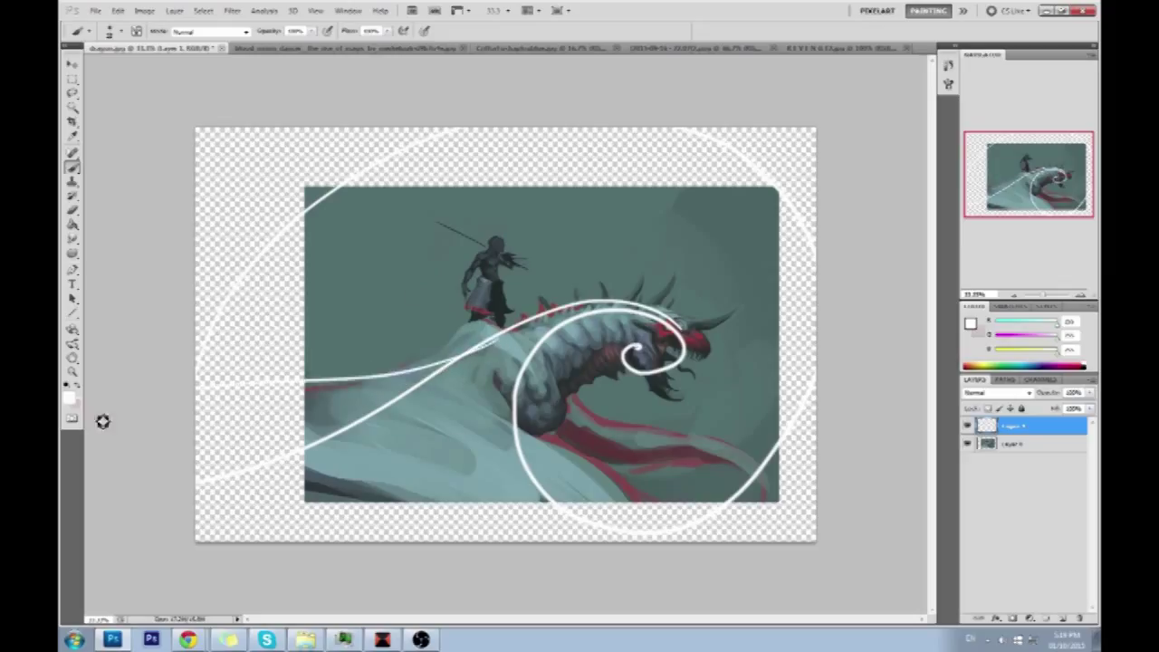
key(ctrl+z)
mouse_move(505, 339)
mouse_down()
mouse_move(442, 372)
mouse_move(150, 268)
mouse_up()
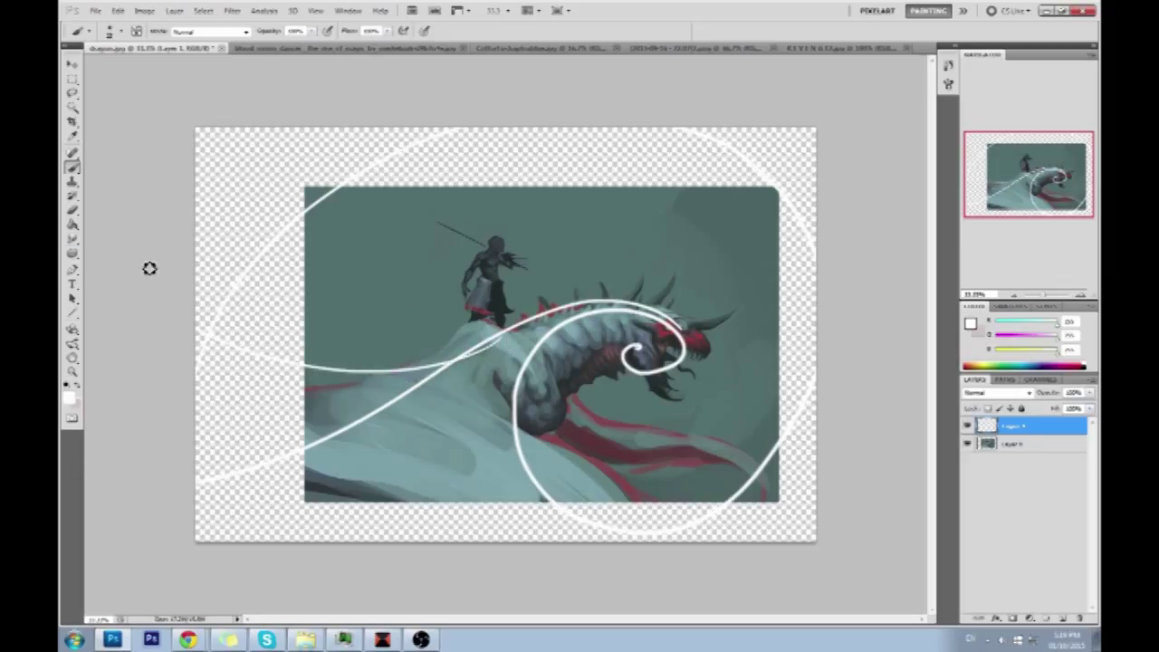
key(ctrl+z)
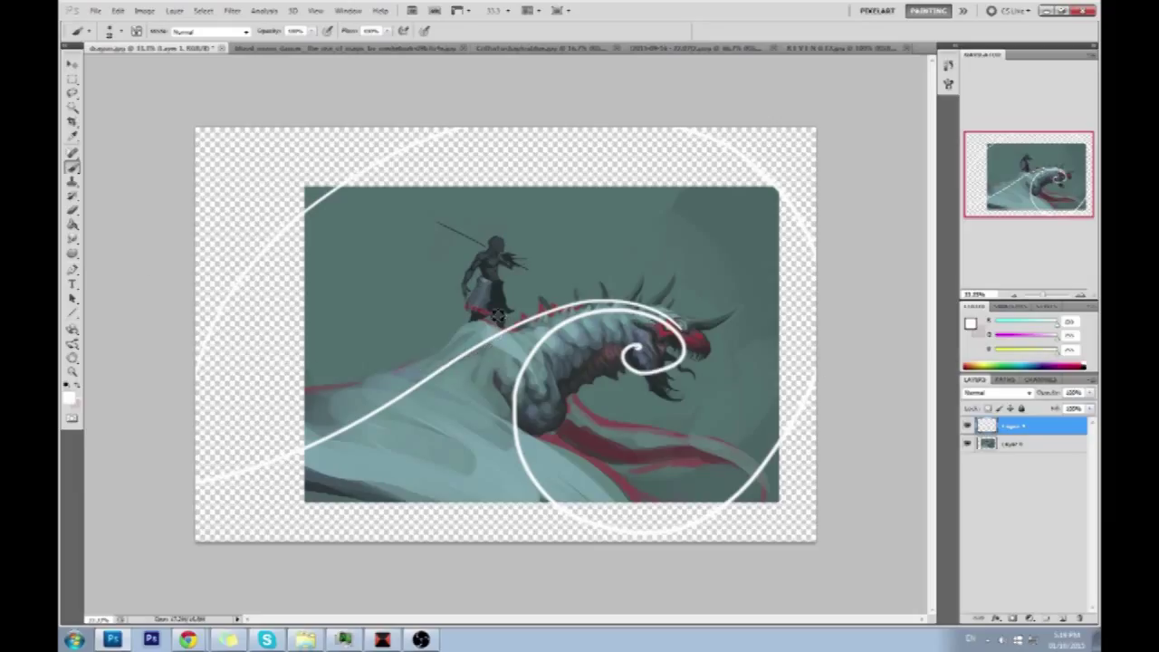
Sketch a white gesture figure over the rider, with bent legs, leaning torso, head, arms and a diagonal sword line.
drag(481, 317, 479, 340)
mouse_move(495, 286)
mouse_down()
mouse_move(513, 306)
mouse_move(509, 328)
mouse_up()
drag(478, 305, 470, 358)
mouse_move(492, 283)
mouse_down()
mouse_move(536, 246)
mouse_move(501, 242)
mouse_up()
key(ctrl+z)
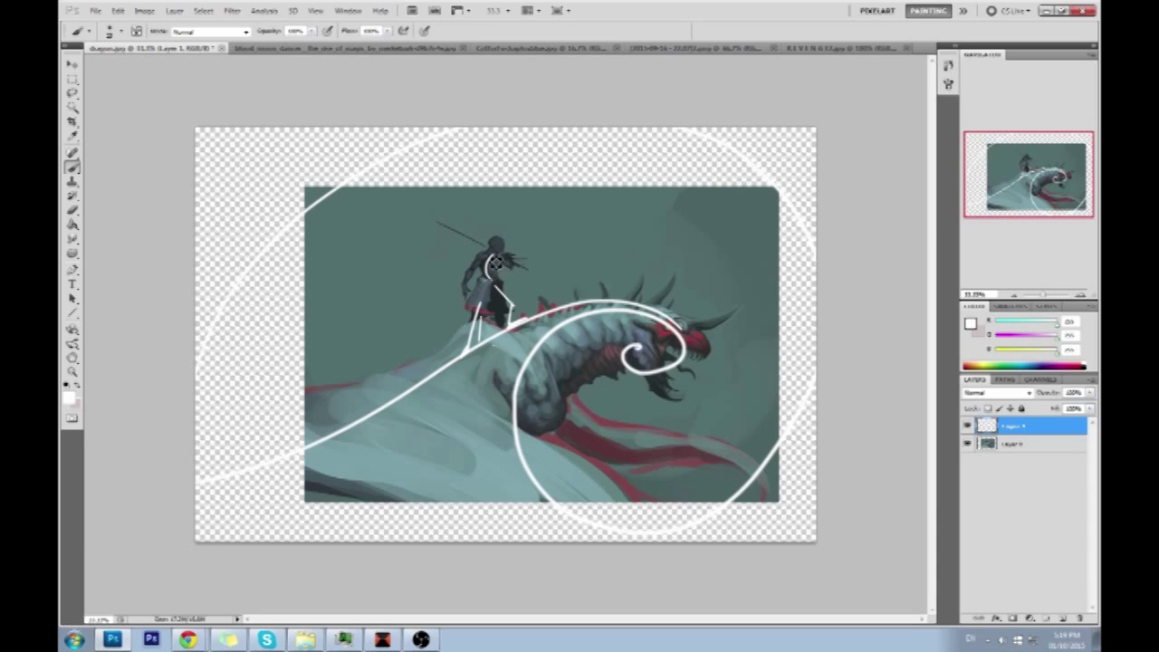
mouse_move(478, 257)
mouse_down()
mouse_move(493, 257)
mouse_move(490, 279)
mouse_move(500, 244)
mouse_move(512, 247)
mouse_up()
key(ctrl+z)
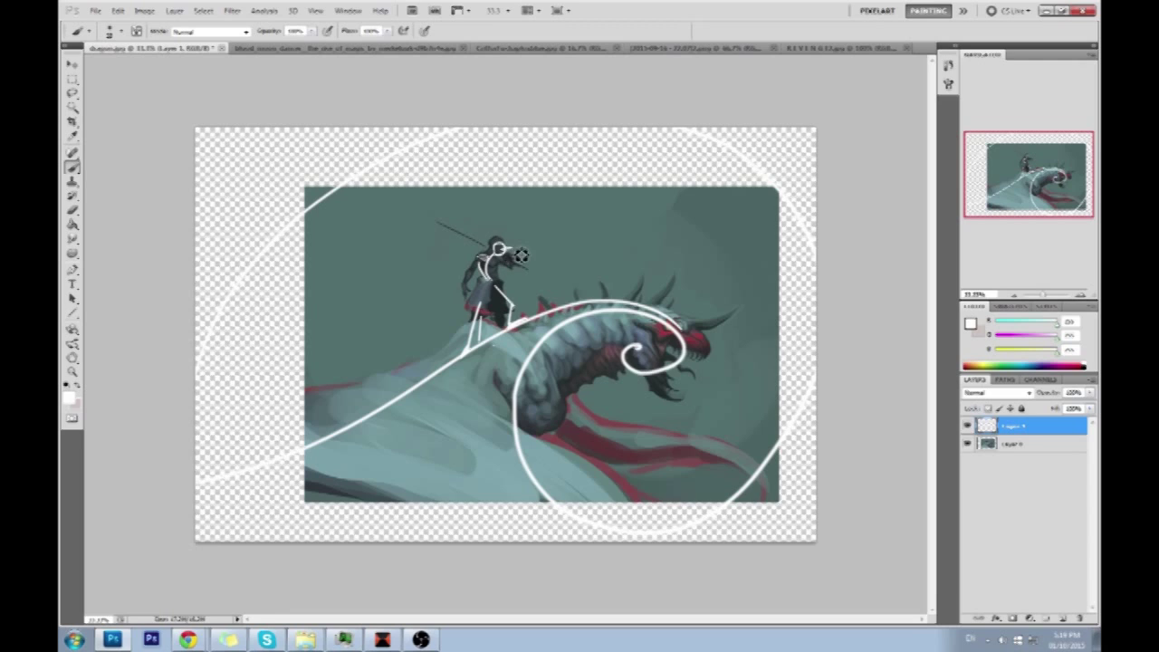
mouse_move(503, 250)
mouse_down()
mouse_move(525, 252)
mouse_move(455, 288)
mouse_up()
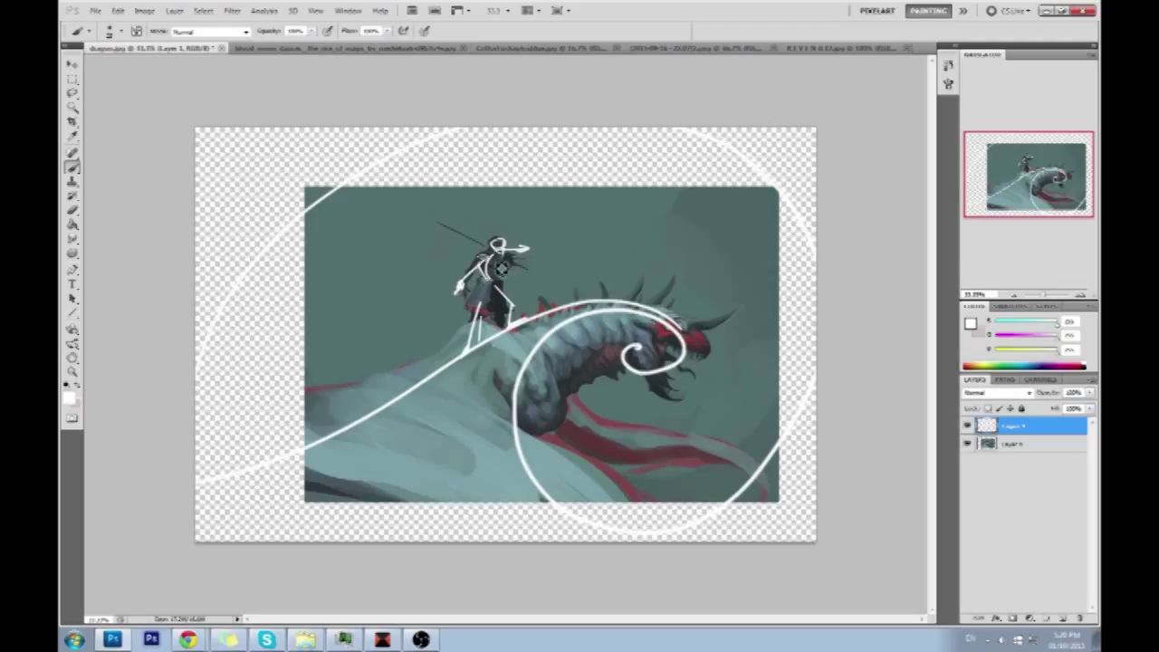
drag(443, 221, 546, 285)
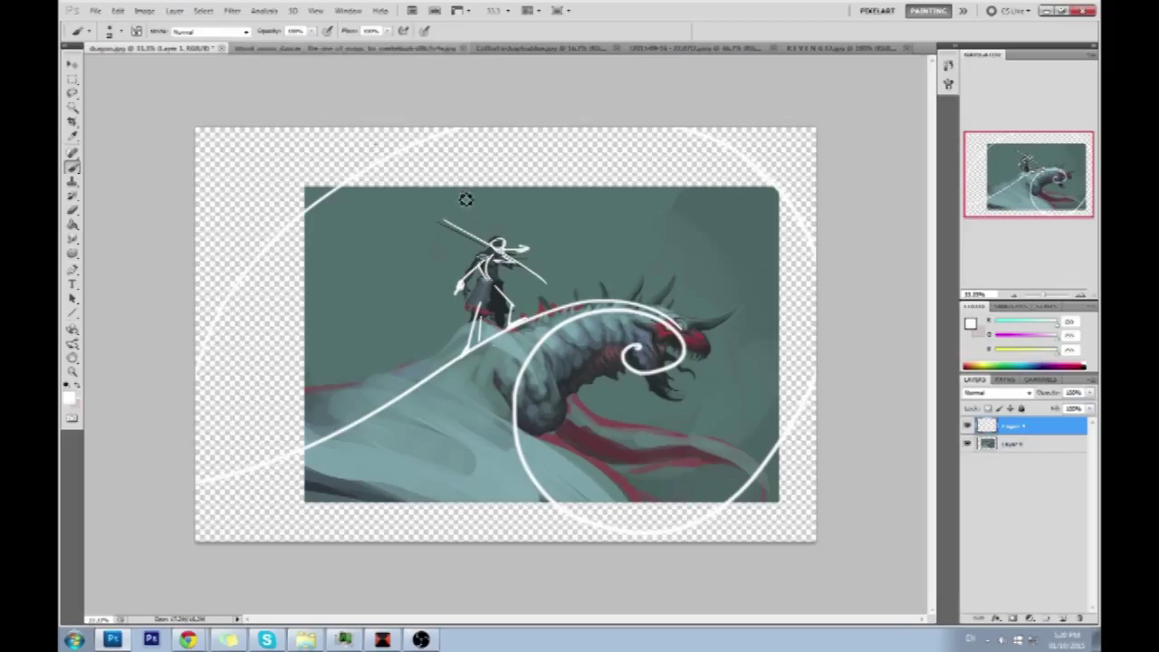
Close dragon.jpg without saving its changes and bring up the painting of the red-haired woman.
click(221, 48)
click(580, 238)
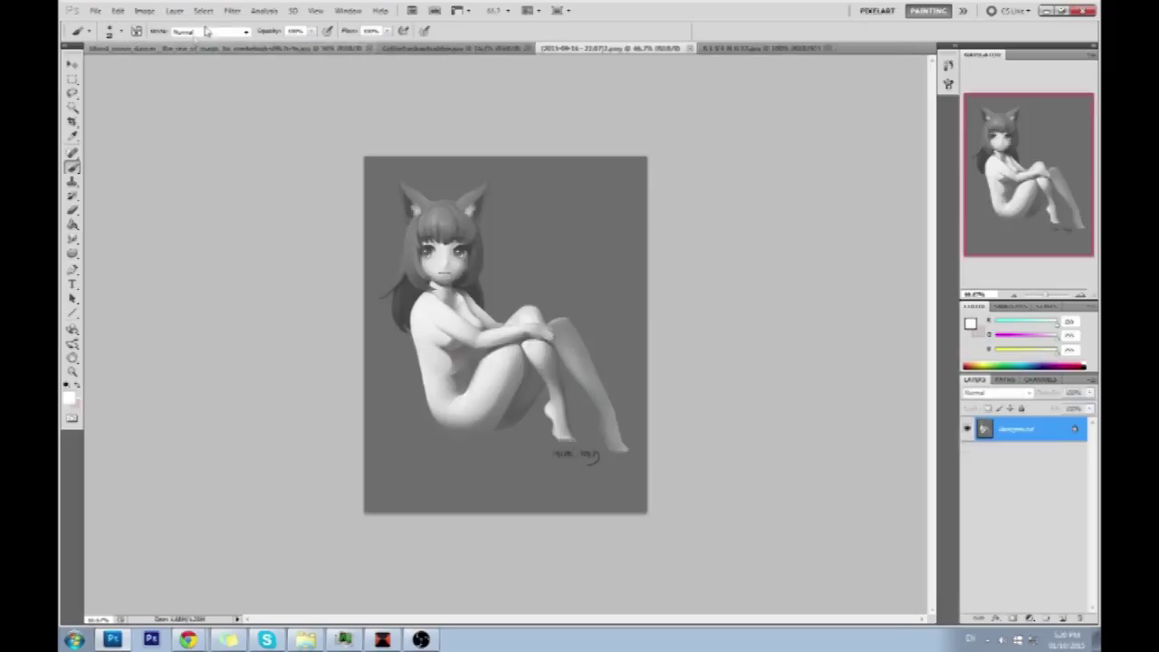
click(195, 49)
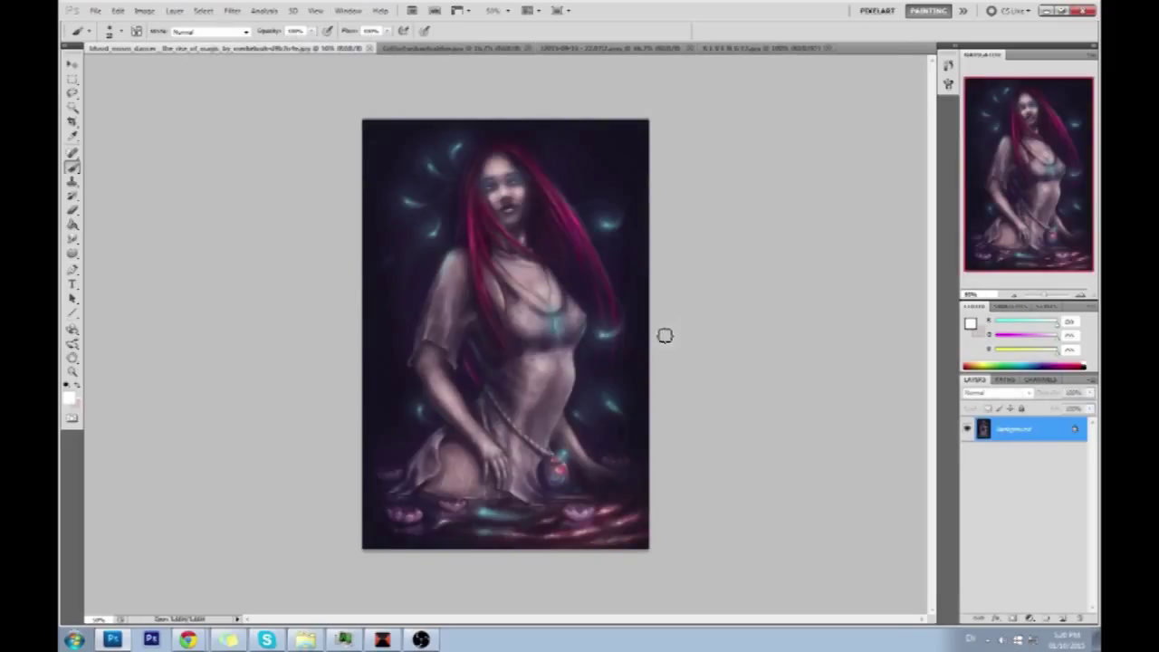
Convert the woman painting's background into a regular layer and scale it down to leave a border on the canvas.
double_click(1049, 429)
click(679, 190)
key(v)
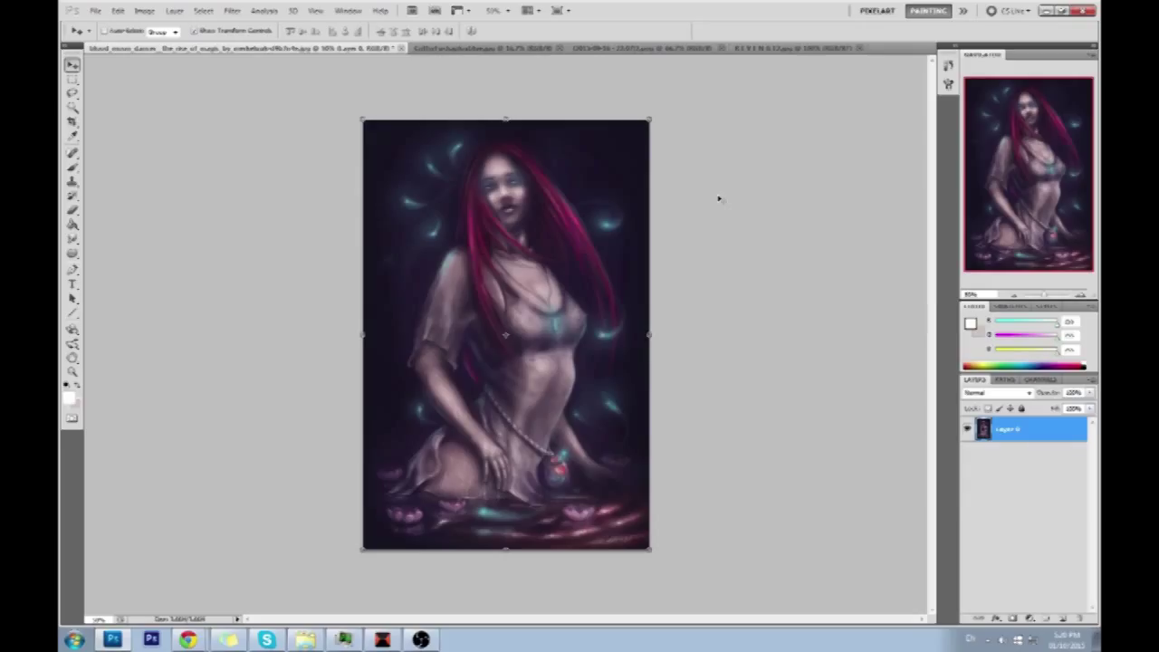
drag(360, 116, 388, 152)
click(681, 31)
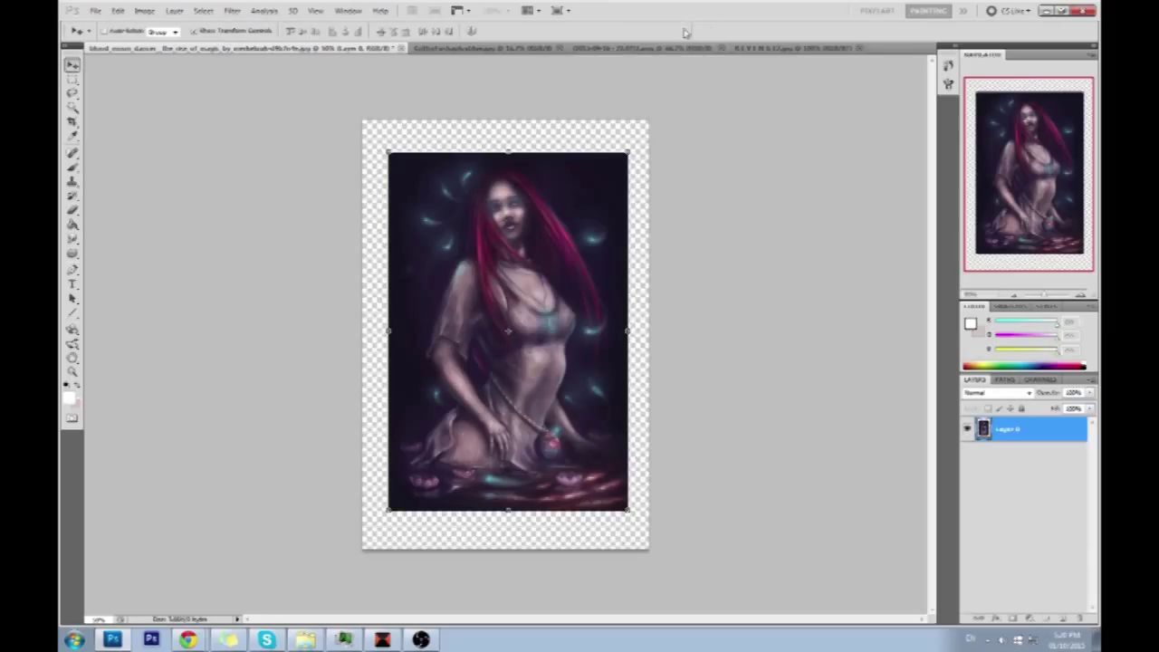
Fill a new layer with the dark colour sampled from the painting's corner and place it beneath the painting layer.
key(ctrl+shift+alt+n)
key(g)
alt+click(613, 158)
click(618, 173)
drag(1068, 425, 1068, 474)
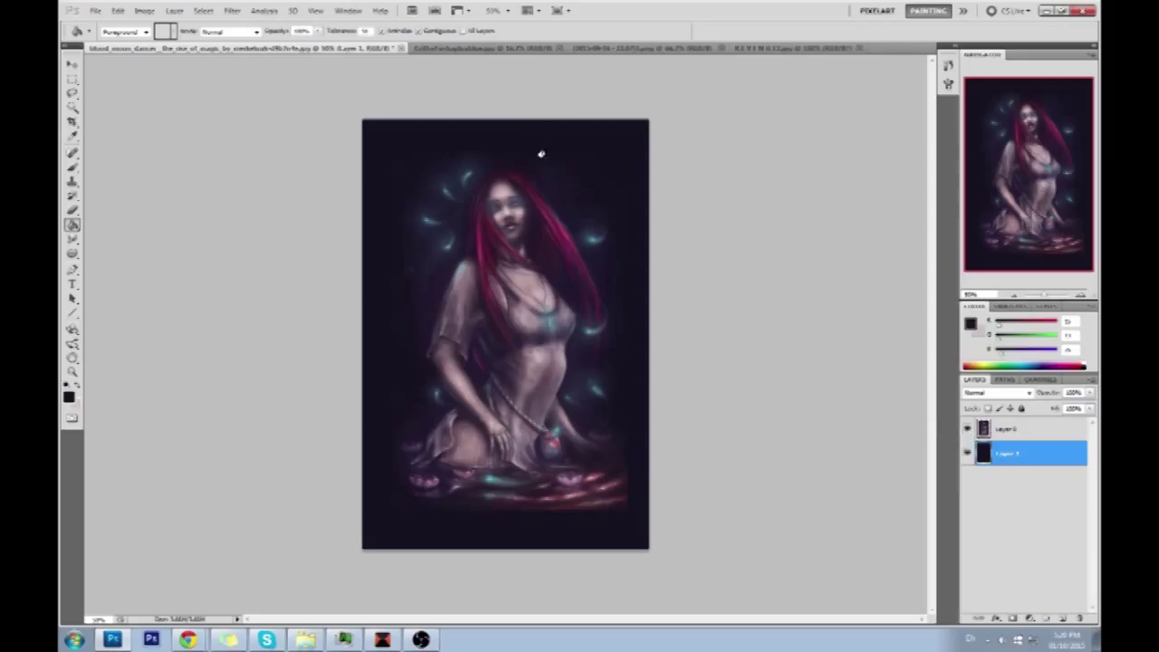
Add a new empty layer above Layer 0 and set the brush colour to white.
key(b)
click(1044, 436)
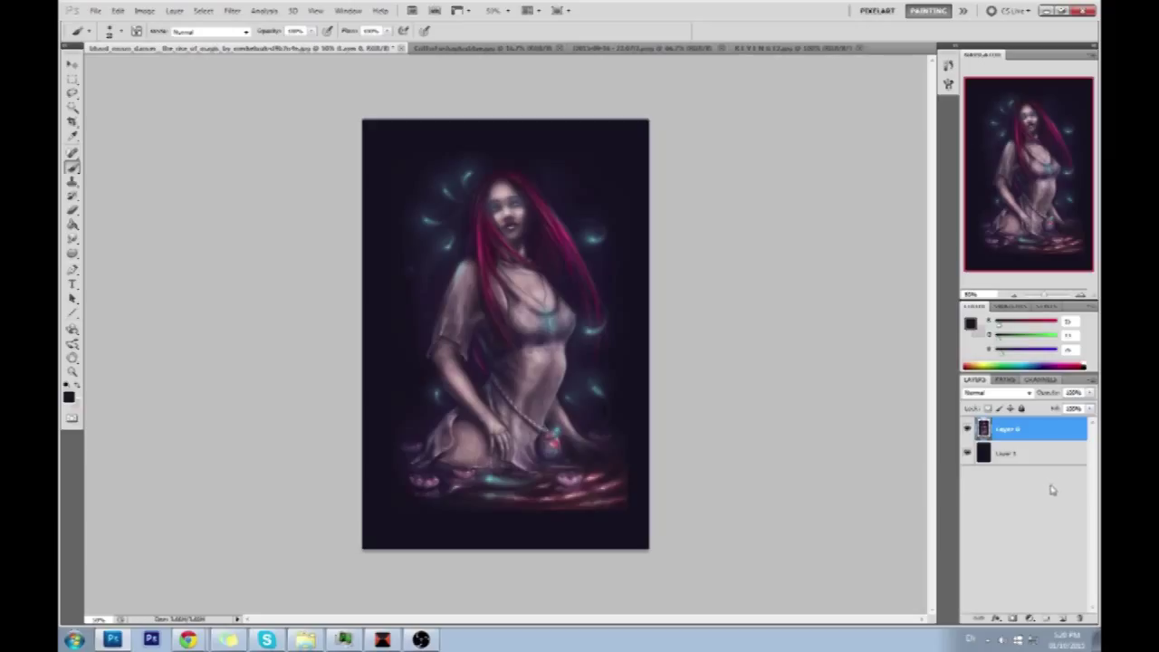
click(1063, 618)
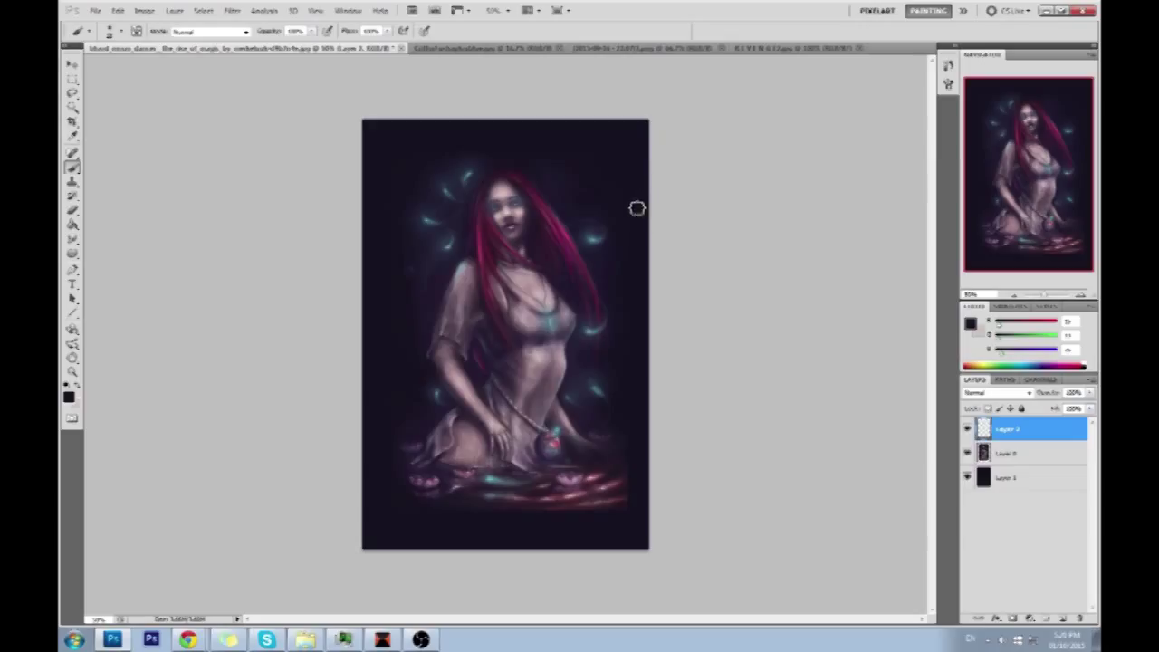
drag(451, 279, 447, 308)
key(ctrl+z)
click(970, 324)
drag(782, 320, 669, 264)
click(985, 303)
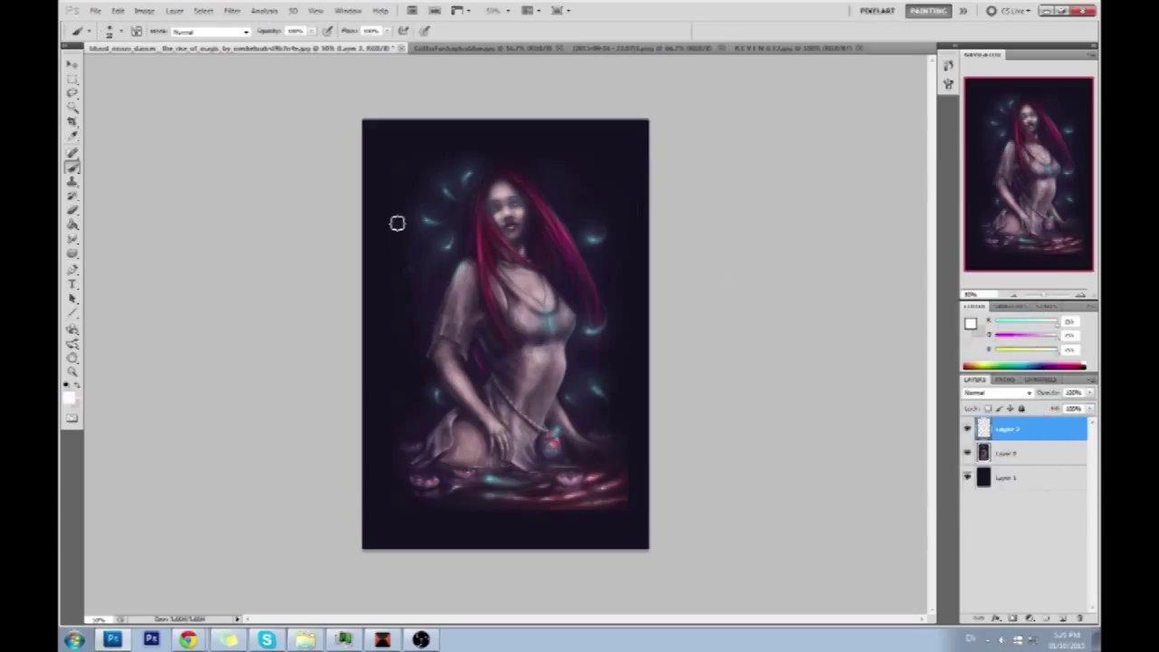
Handwrite the white notes "BLUR x Edge" and "form = edge" across the woman's figure.
mouse_move(401, 227)
mouse_down()
mouse_move(429, 280)
mouse_move(453, 248)
mouse_up()
mouse_move(441, 192)
mouse_down()
mouse_move(443, 204)
mouse_move(478, 179)
mouse_up()
mouse_move(465, 228)
mouse_down()
mouse_move(468, 182)
mouse_move(523, 226)
mouse_up()
drag(438, 299, 469, 284)
drag(441, 313, 476, 306)
mouse_move(495, 246)
mouse_down()
mouse_move(489, 280)
mouse_move(521, 294)
mouse_up()
mouse_move(541, 280)
mouse_down()
mouse_move(530, 257)
mouse_move(543, 275)
mouse_up()
mouse_move(555, 250)
mouse_down()
mouse_move(580, 295)
mouse_move(602, 243)
mouse_up()
mouse_move(414, 355)
mouse_down()
mouse_move(453, 427)
mouse_move(498, 371)
mouse_move(584, 326)
mouse_move(607, 280)
mouse_move(626, 288)
mouse_move(634, 276)
mouse_up()
drag(556, 351, 570, 340)
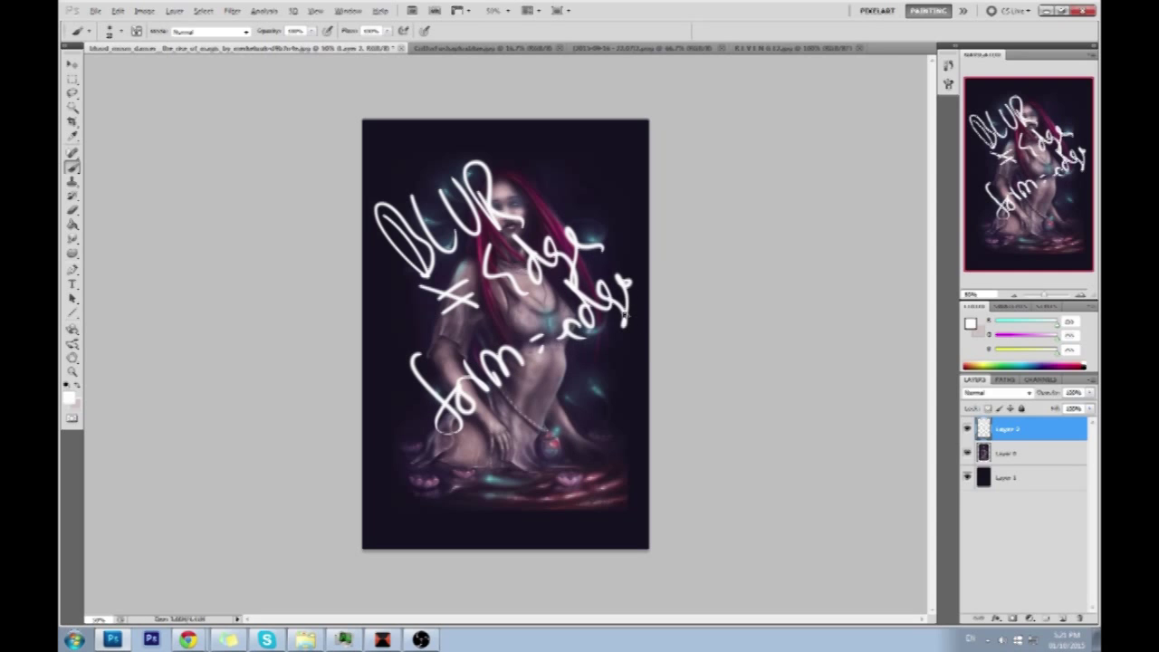
Sketch a white box in perspective below the handwritten notes and reinforce its edges.
drag(466, 474, 607, 374)
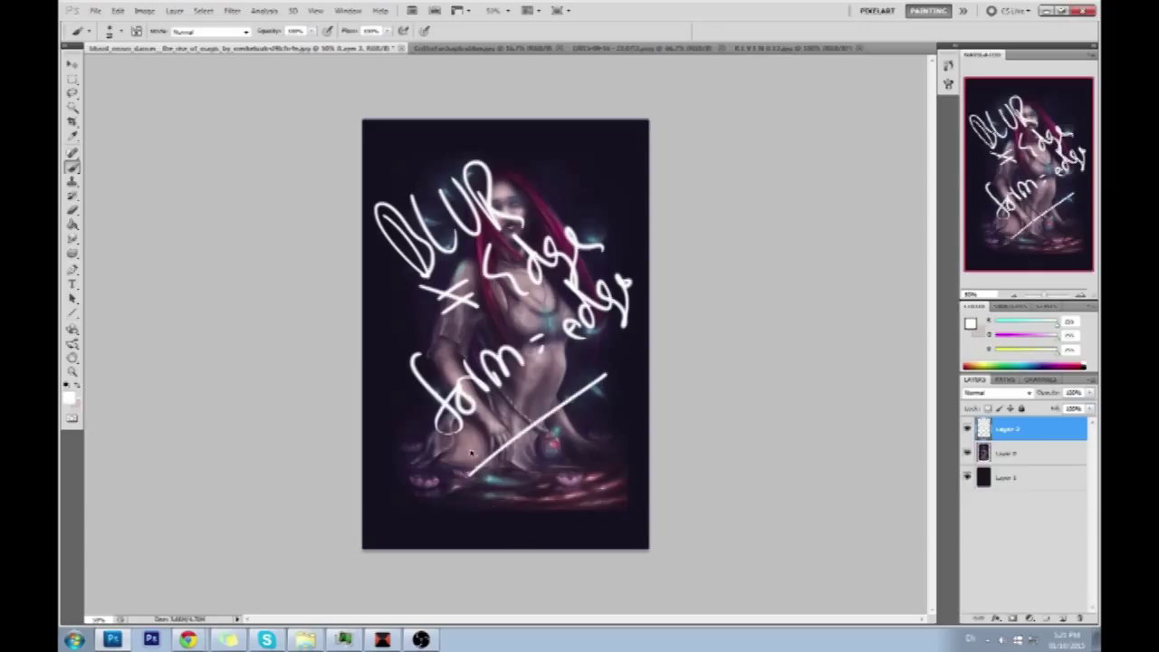
key(ctrl+z)
mouse_move(474, 442)
mouse_down()
mouse_move(542, 419)
mouse_move(485, 463)
mouse_up()
drag(540, 417, 561, 393)
mouse_move(473, 440)
mouse_down()
mouse_move(562, 392)
mouse_move(581, 431)
mouse_move(567, 465)
mouse_up()
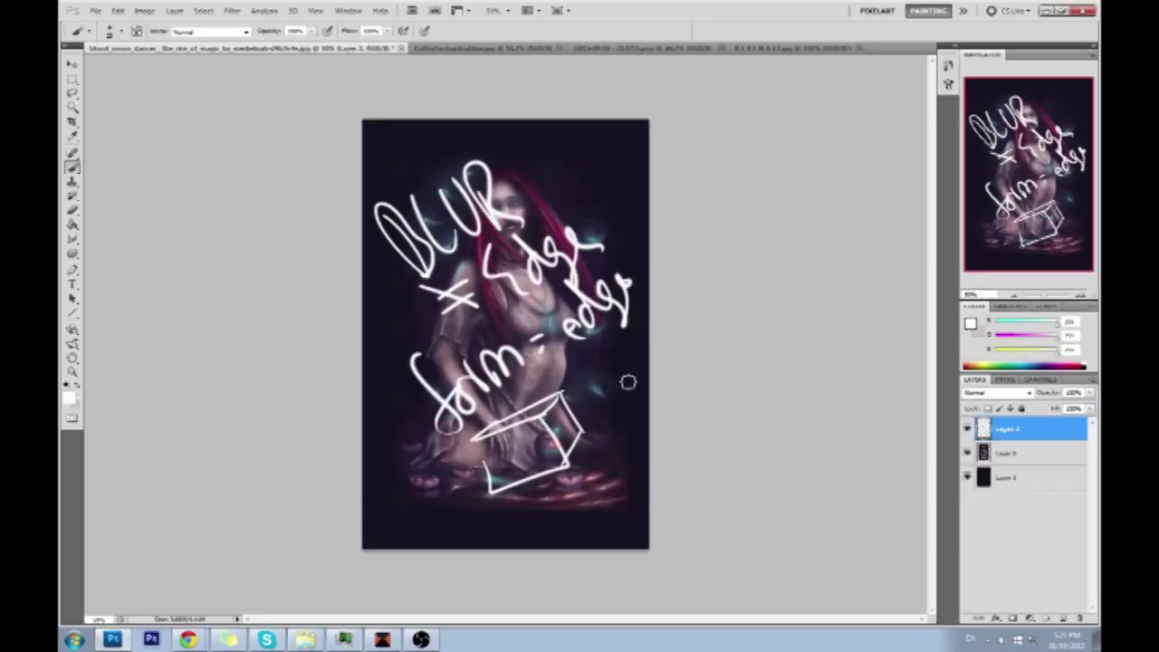
mouse_move(482, 438)
mouse_down()
mouse_move(554, 438)
mouse_move(462, 440)
mouse_up()
key(ctrl+z)
drag(544, 421, 566, 463)
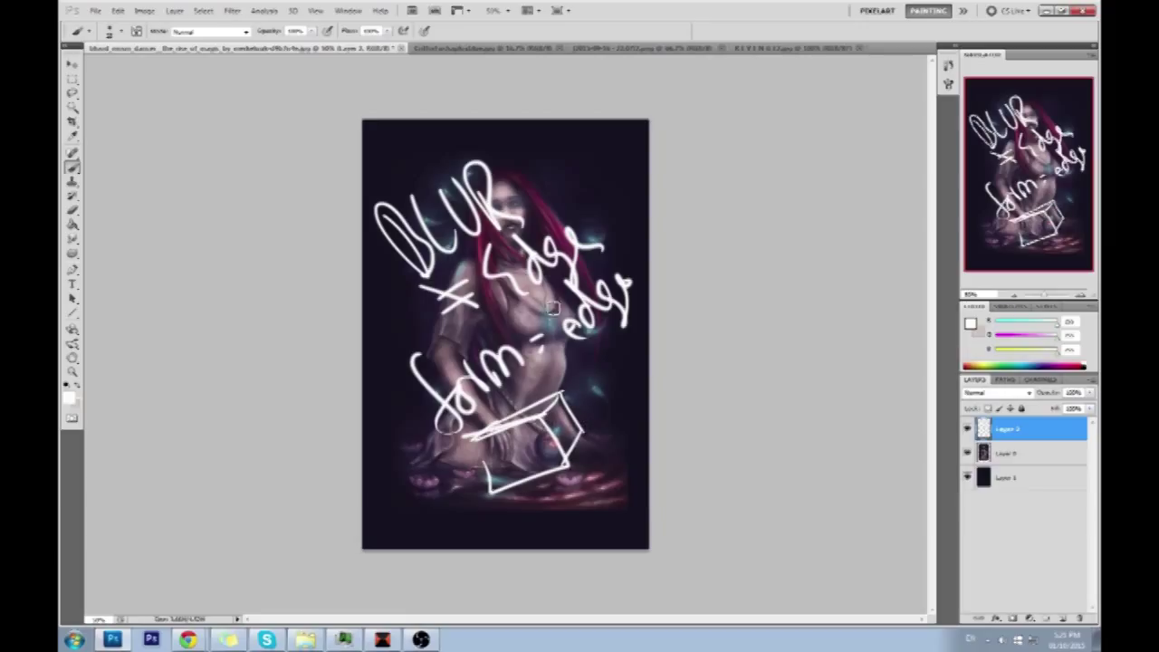
Hide the handwritten notes layer and select Layer 0 for painting on the woman's face.
click(966, 429)
click(1003, 454)
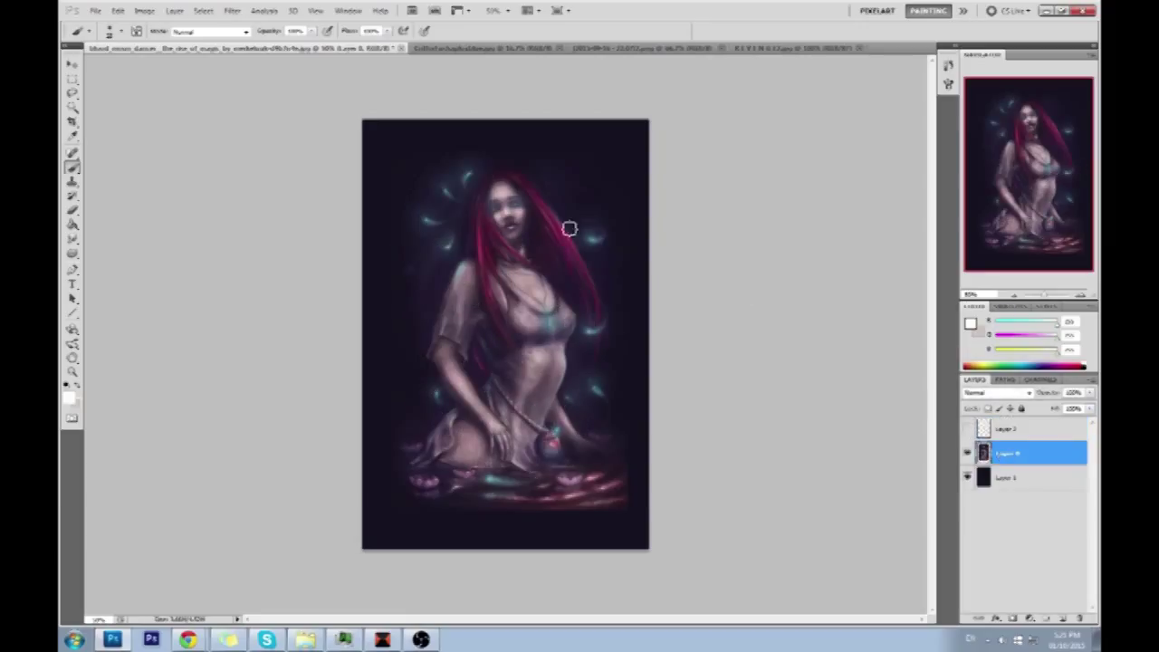
key(z)
drag(428, 167, 585, 291)
key(b)
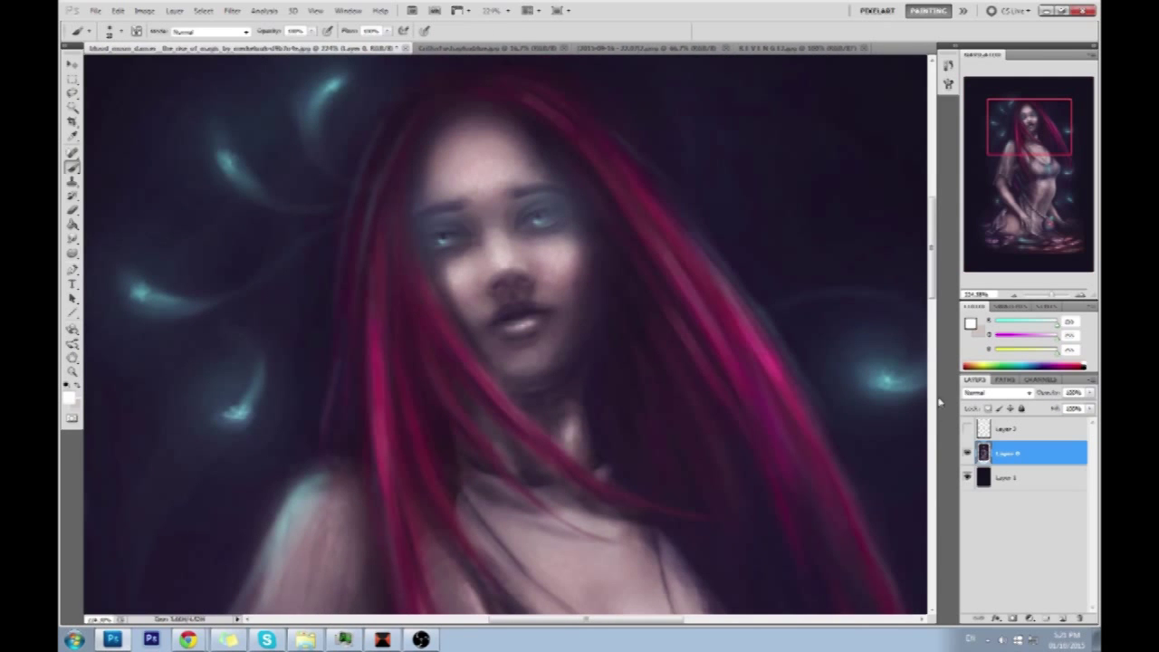
Sample the light skin tone from the cheek and paint hard-edged highlights on both cheeks, around the mouth and on the chin.
alt+click(550, 275)
key(ctrl+z)
alt+click(555, 254)
click(987, 449)
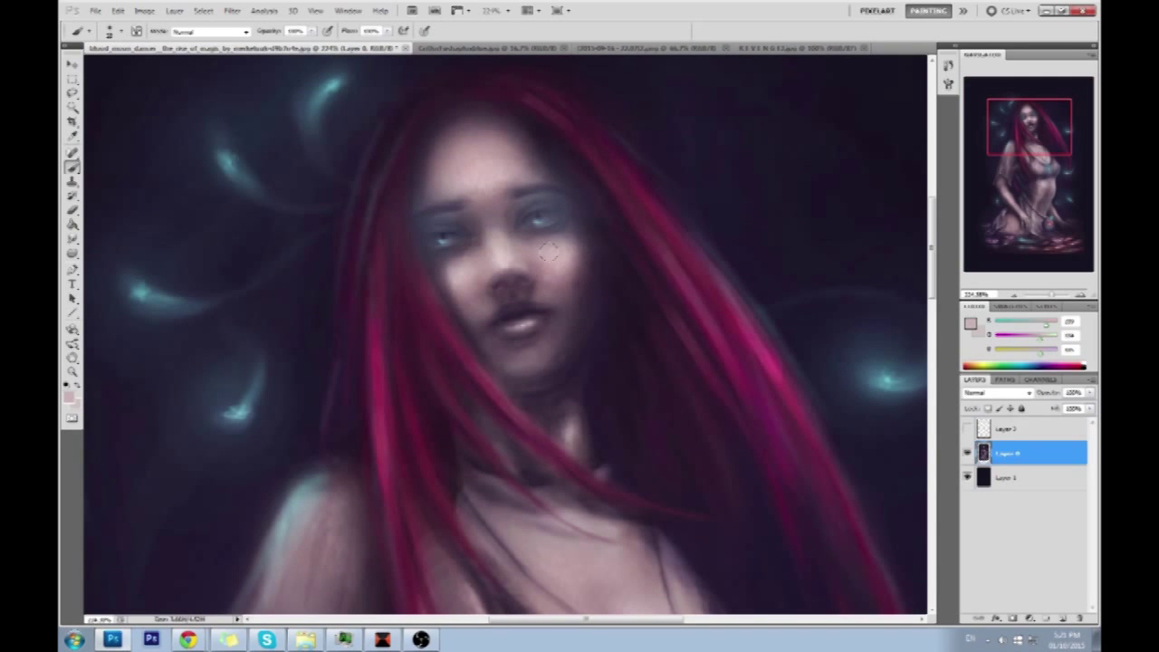
drag(545, 264, 530, 308)
key(ctrl+z)
mouse_move(545, 266)
mouse_down()
mouse_move(534, 300)
mouse_move(549, 299)
mouse_up()
mouse_move(465, 286)
mouse_down()
mouse_move(487, 306)
mouse_move(455, 311)
mouse_up()
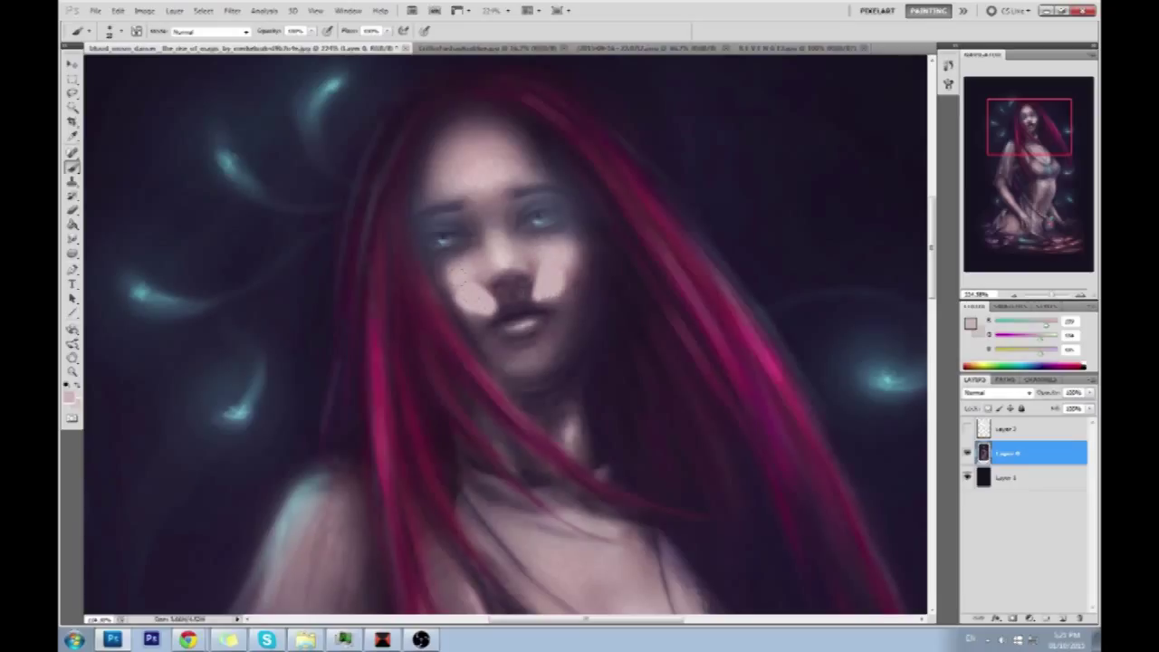
drag(543, 344, 527, 367)
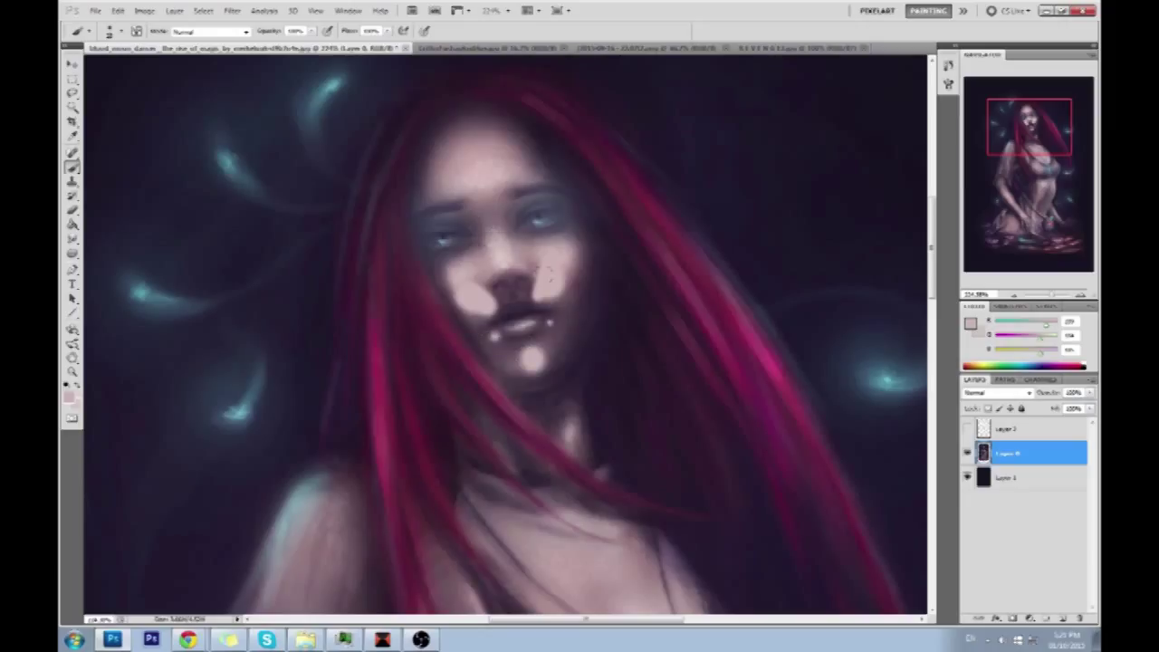
Paint a broad patch of lighter skin tone across the woman's forehead.
drag(496, 156, 457, 181)
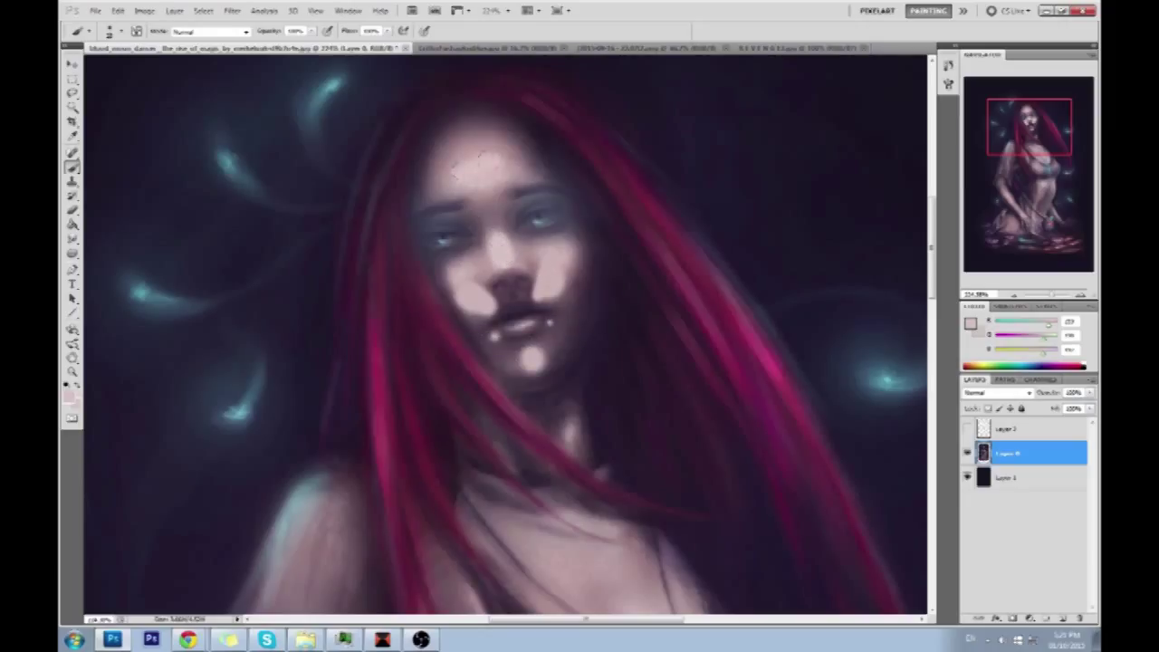
drag(496, 132, 453, 170)
drag(445, 126, 476, 159)
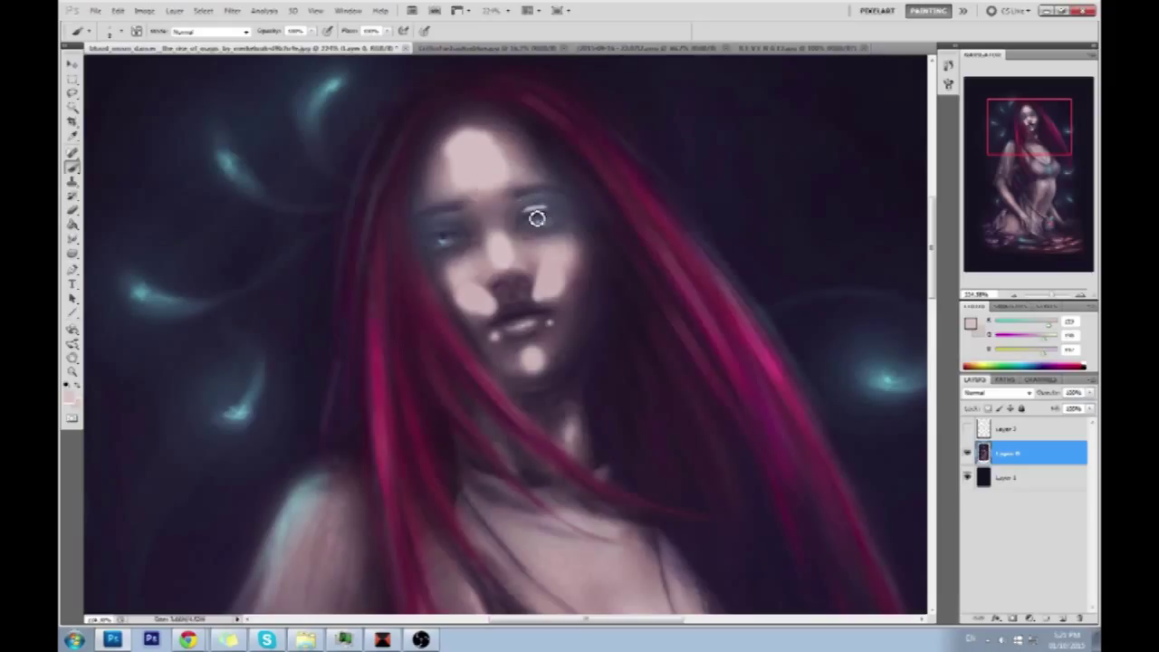
Reduce the brush size and paint thin light highlights around the eyelids of both eyes.
key(bracketleft)
key(bracketleft)
key(bracketleft)
drag(542, 207, 526, 214)
drag(451, 229, 435, 232)
drag(552, 234, 535, 227)
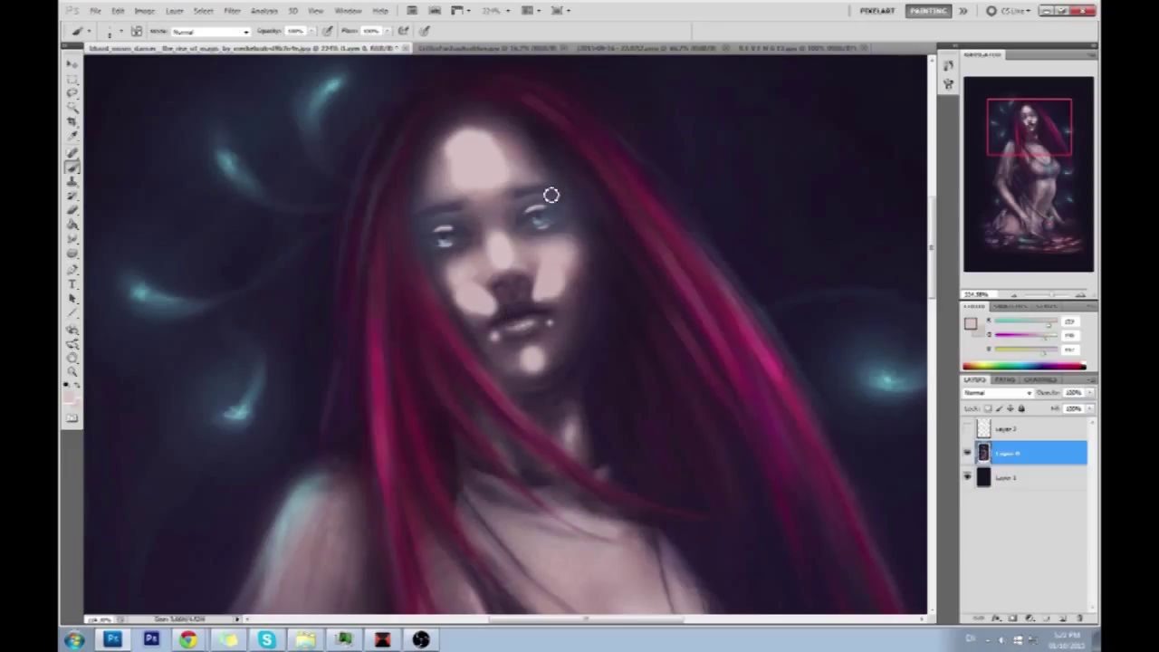
Refine the outline of the woman's hair using dark red sampled from the hair and dark navy sampled from the background.
key(ctrl+0)
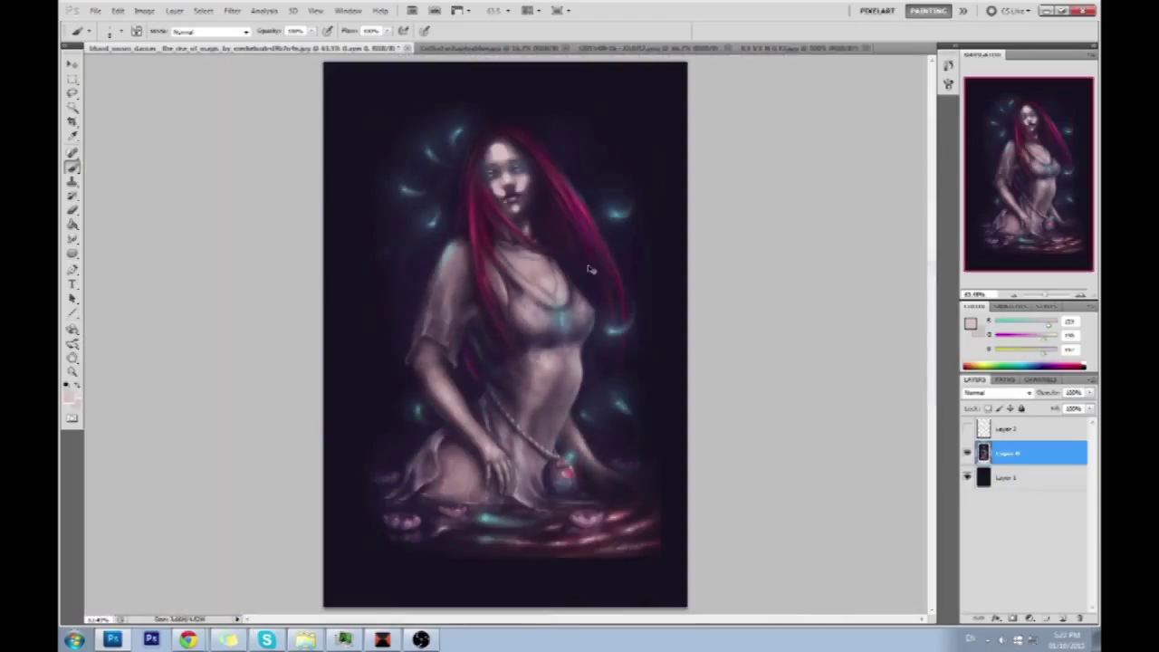
alt+click(561, 177)
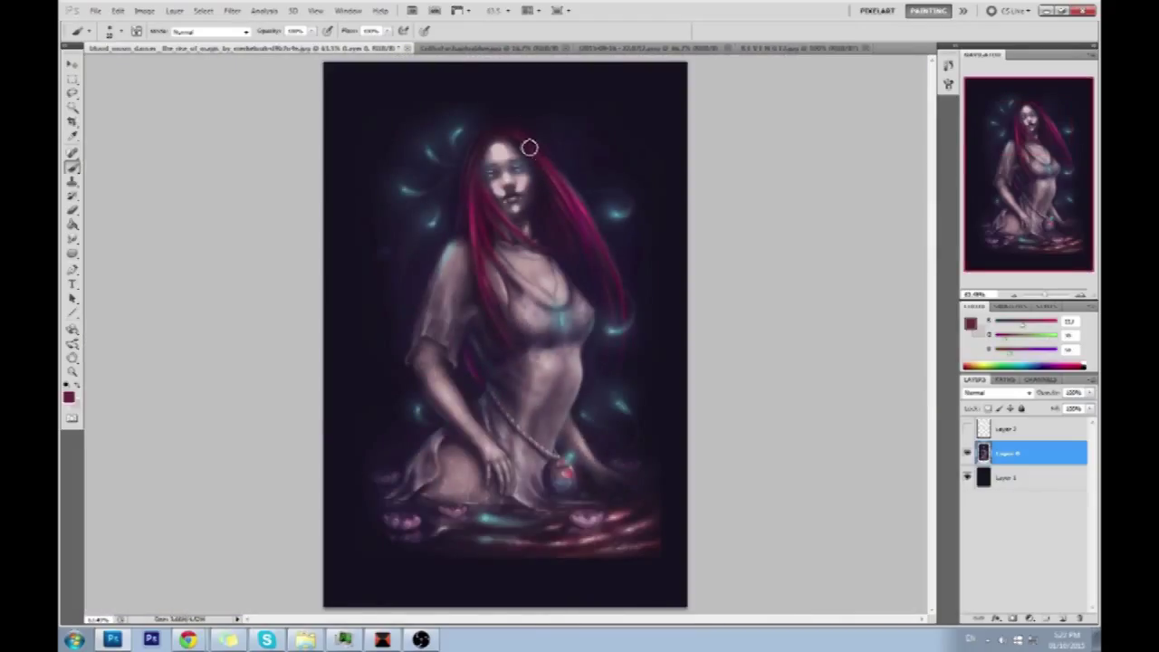
alt+click(474, 78)
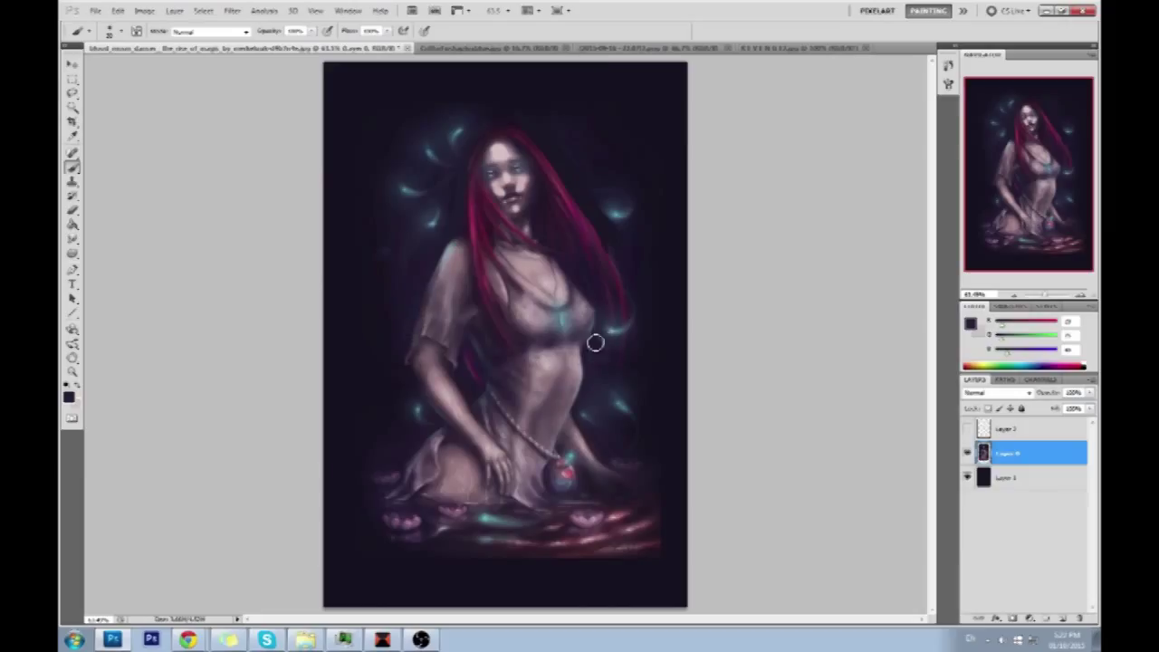
Sample teal from a glowing wisp, lower the brush opacity and paint the gap between arm and waist on a new layer.
key(ctrl+plus)
key(ctrl+plus)
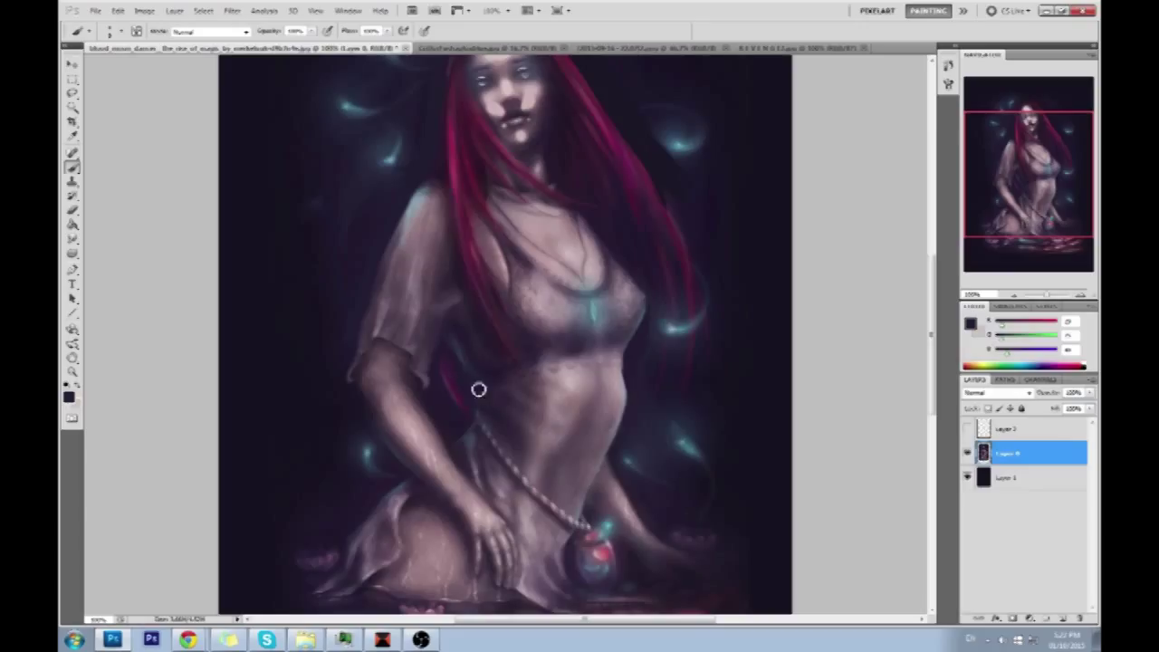
drag(670, 387, 580, 325)
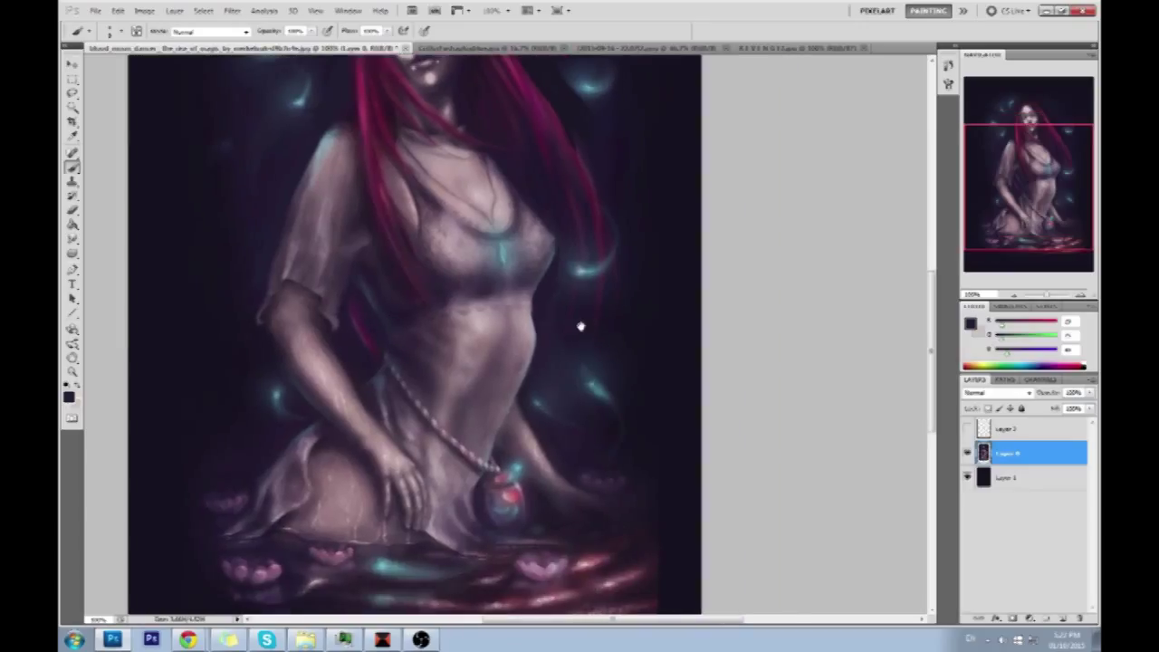
alt+click(594, 382)
key(period)
drag(311, 31, 269, 44)
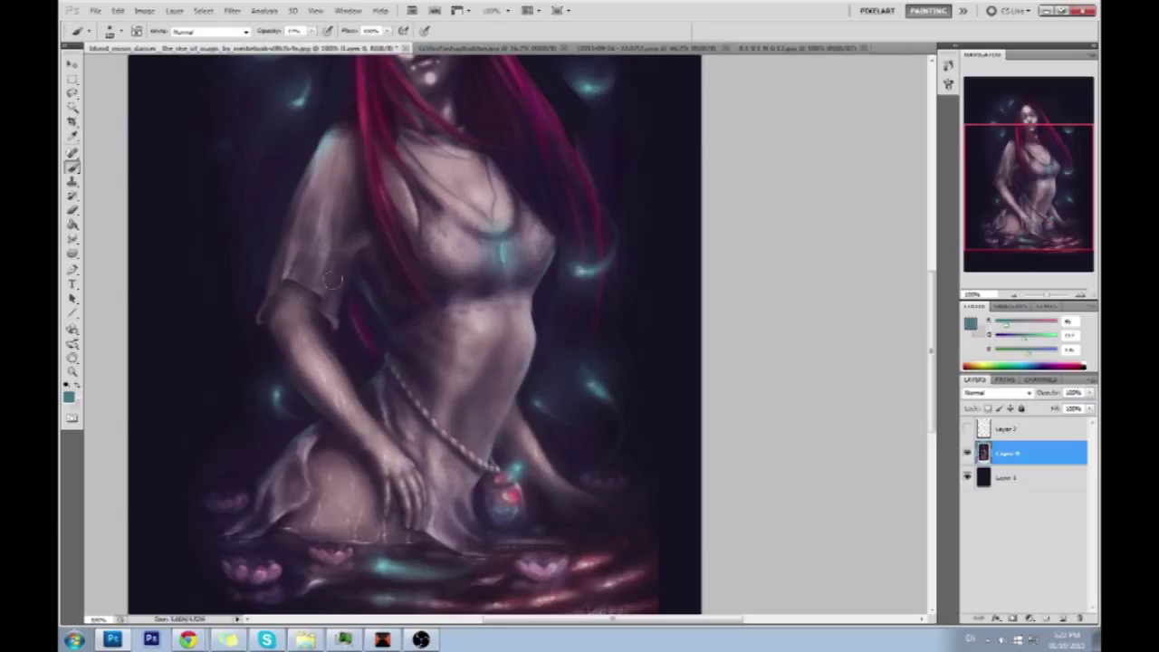
click(1062, 618)
mouse_move(347, 291)
mouse_down()
mouse_move(369, 333)
mouse_move(358, 361)
mouse_move(335, 333)
mouse_move(357, 370)
mouse_up()
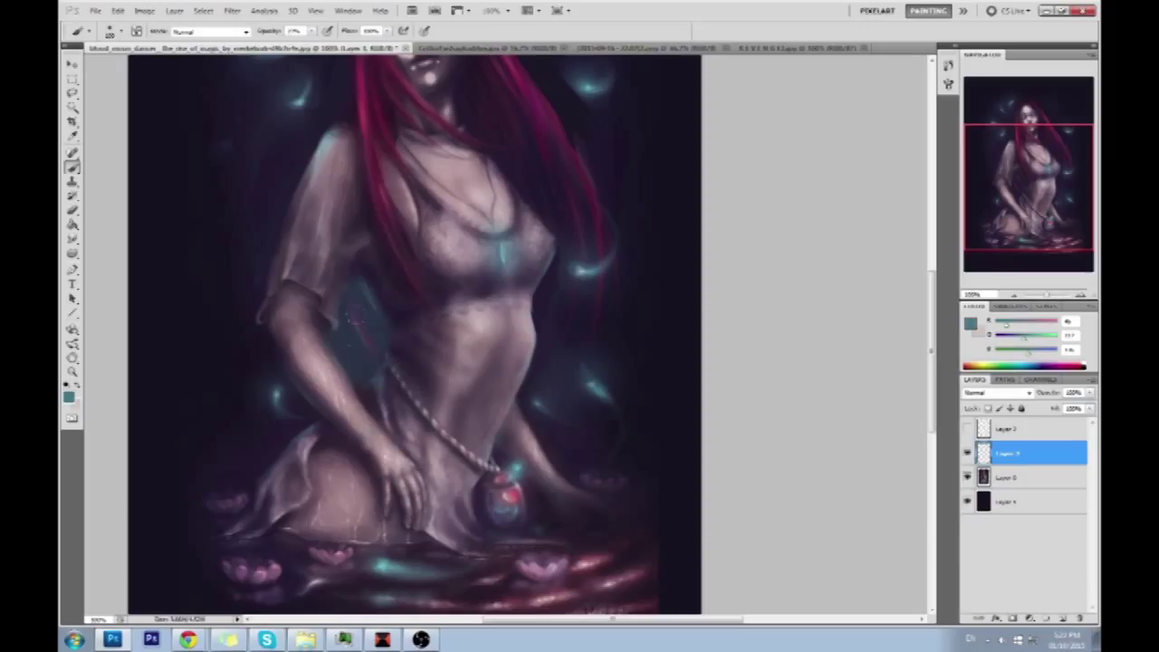
mouse_move(349, 298)
mouse_down()
mouse_move(352, 346)
mouse_move(370, 317)
mouse_up()
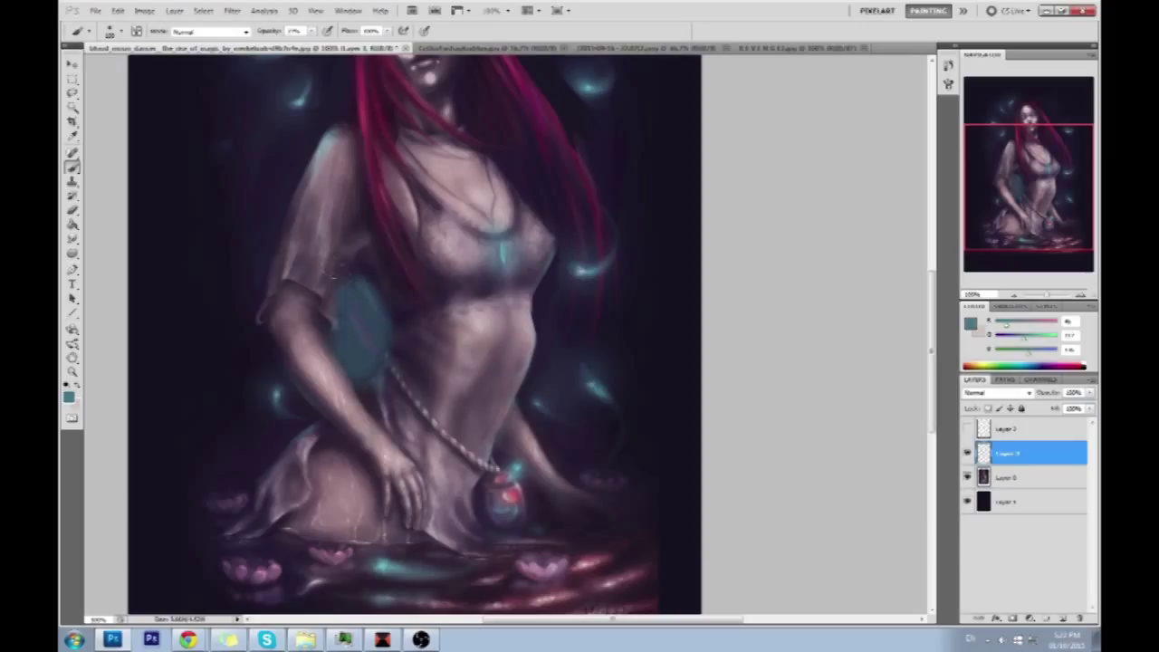
Erase the teal spilling over the arm and waist with a smaller hard-edged eraser.
key(e)
click(261, 31)
click(296, 48)
key(bracketleft)
key(bracketleft)
key(bracketleft)
key(bracketleft)
key(bracketleft)
key(bracketleft)
key(bracketleft)
key(bracketleft)
mouse_move(353, 256)
mouse_down()
mouse_move(331, 281)
mouse_move(347, 246)
mouse_move(398, 351)
mouse_move(365, 337)
mouse_up()
drag(351, 402, 307, 316)
key(ctrl+minus)
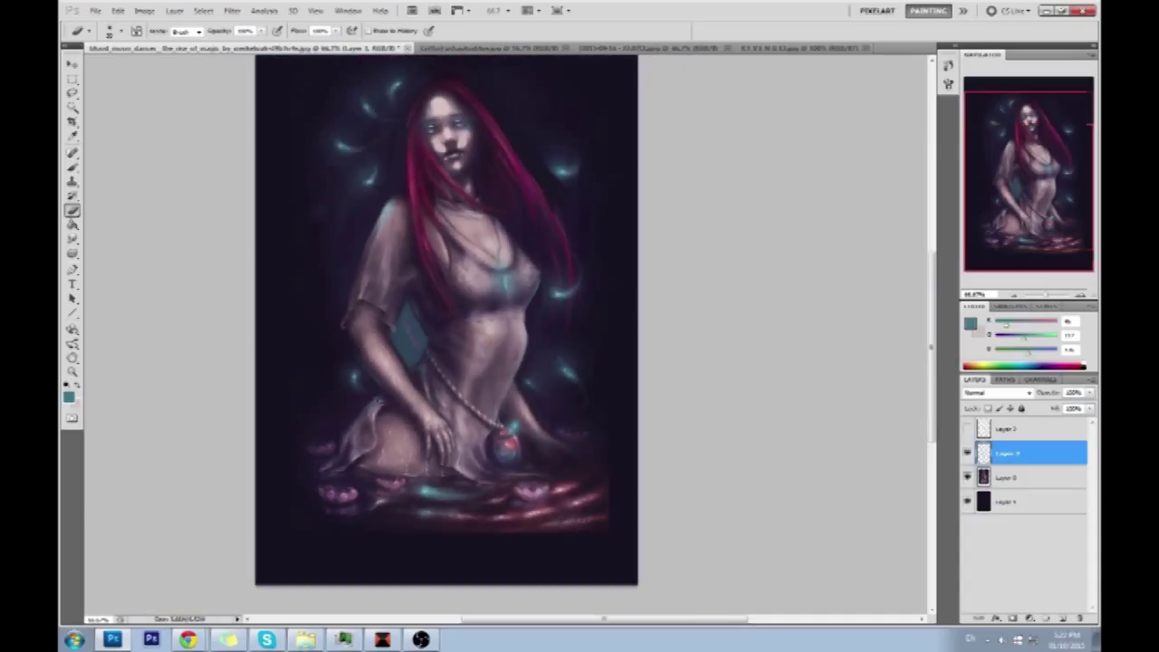
Paint teal into the background between the torso and the far arm, cleaning its edge along the body.
key(b)
mouse_move(545, 280)
mouse_down()
mouse_move(540, 407)
mouse_move(559, 353)
mouse_move(549, 280)
mouse_move(540, 398)
mouse_up()
key(e)
drag(532, 280, 519, 323)
key(ctrl+z)
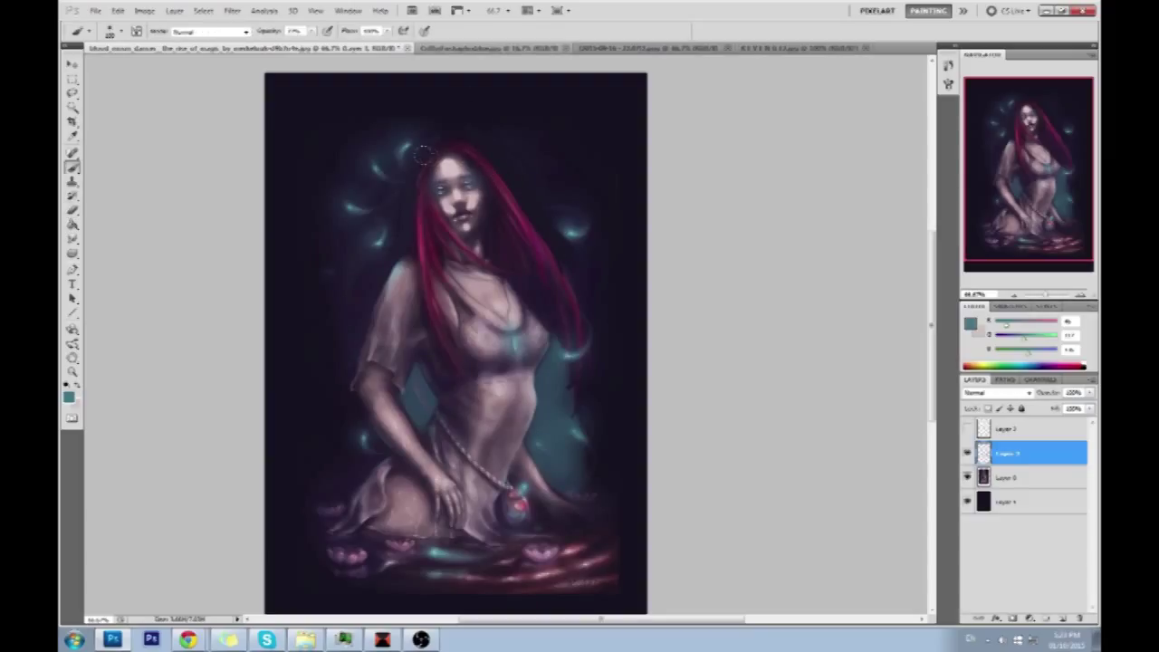
Sample the light skin tone, reduce the brush opacity further and softly glaze the forehead.
alt+click(449, 170)
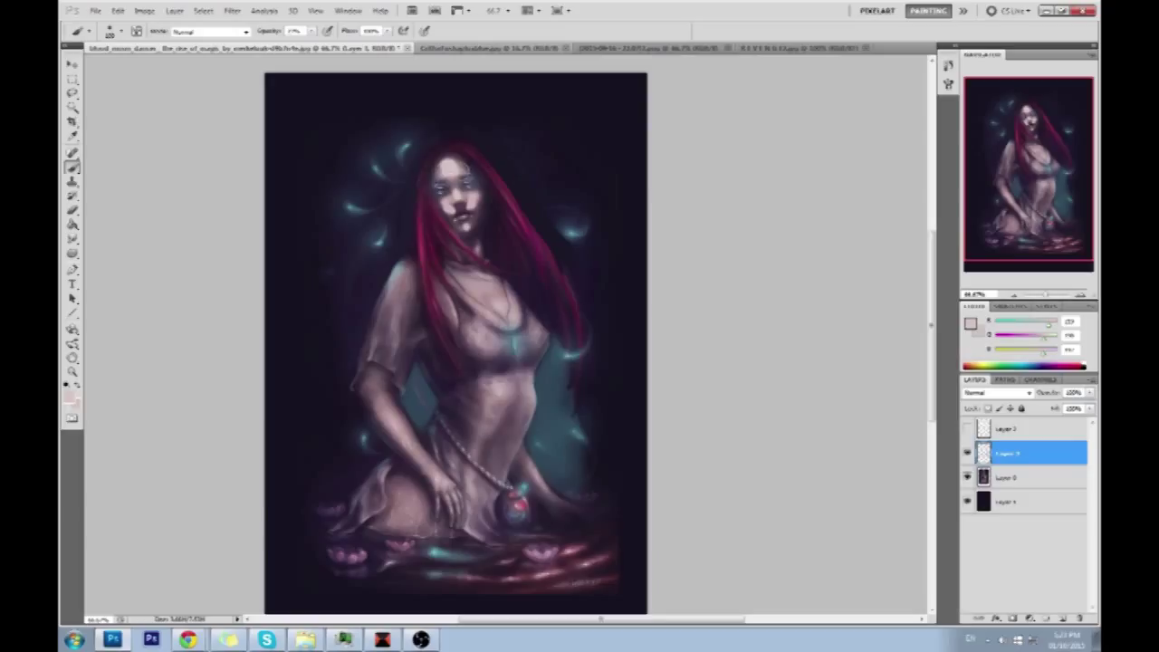
click(311, 31)
click(302, 44)
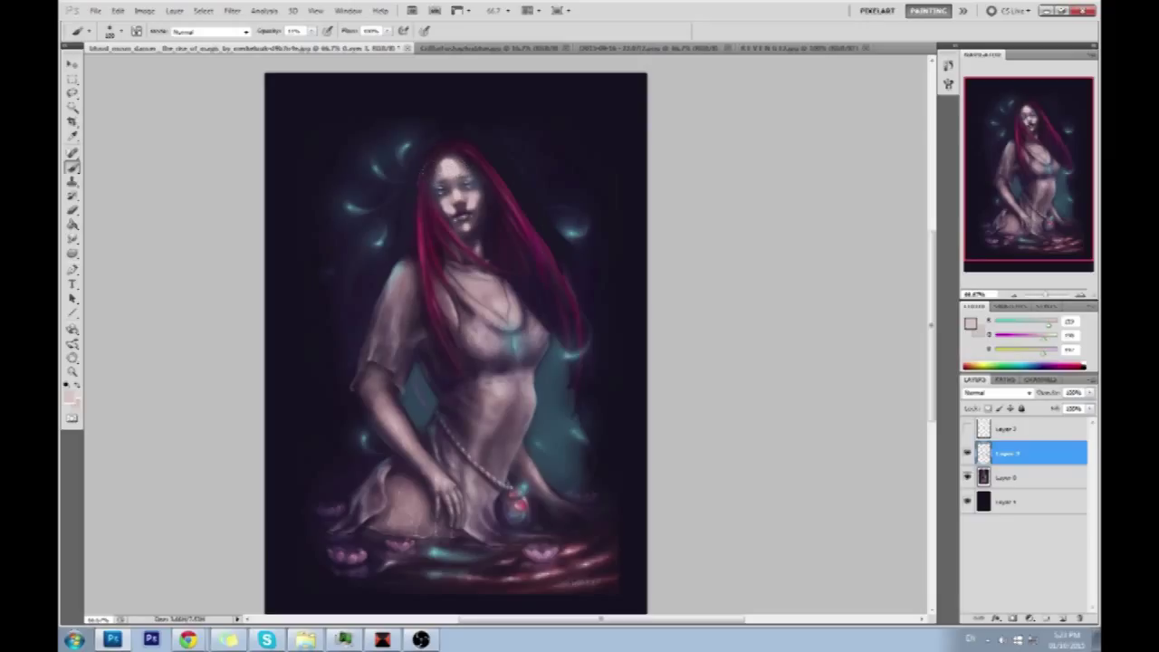
click(455, 165)
Blend the cheeks, nose and mouth area with low-opacity strokes of skin tones sampled across the face.
alt+click(469, 201)
click(474, 196)
alt+click(460, 208)
click(454, 204)
alt+click(453, 204)
alt+click(463, 220)
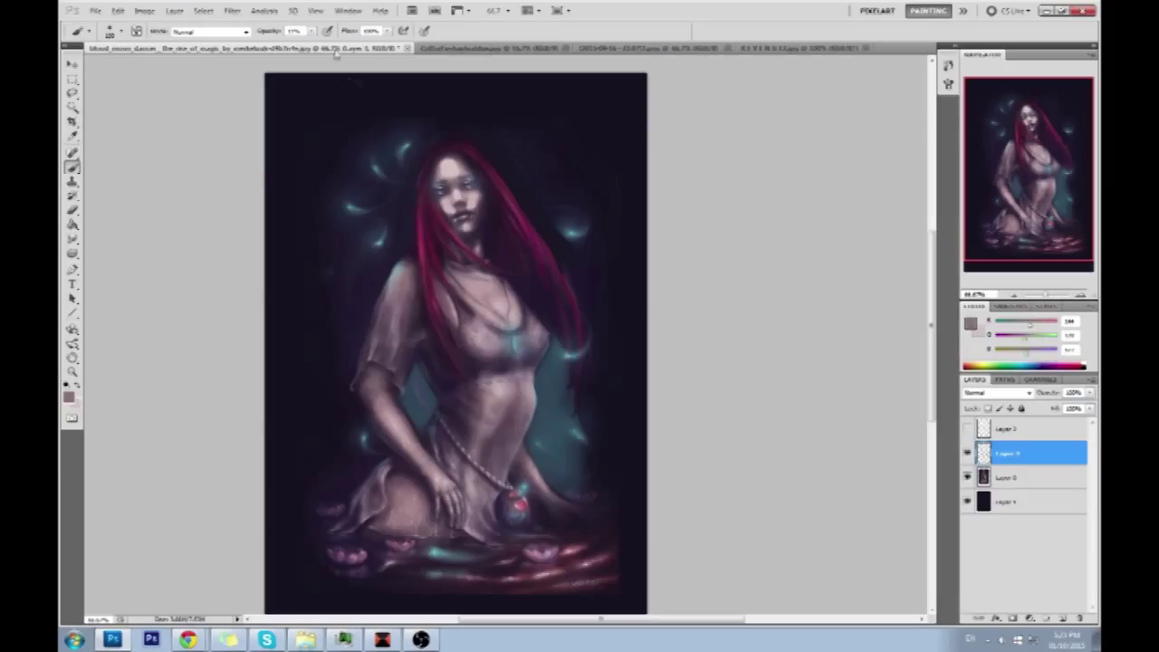
alt+click(481, 209)
alt+click(476, 201)
Choose the Smudge tool for the face and flatten the image, discarding the hidden layers.
drag(72, 238, 104, 262)
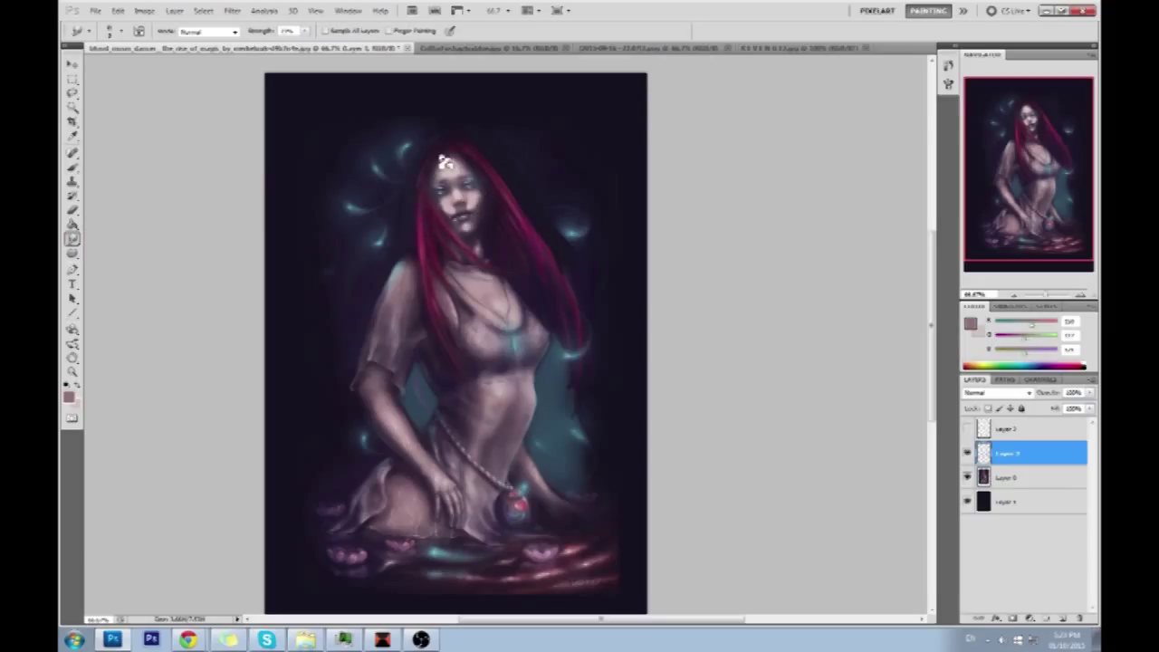
right_click(1009, 477)
click(1014, 468)
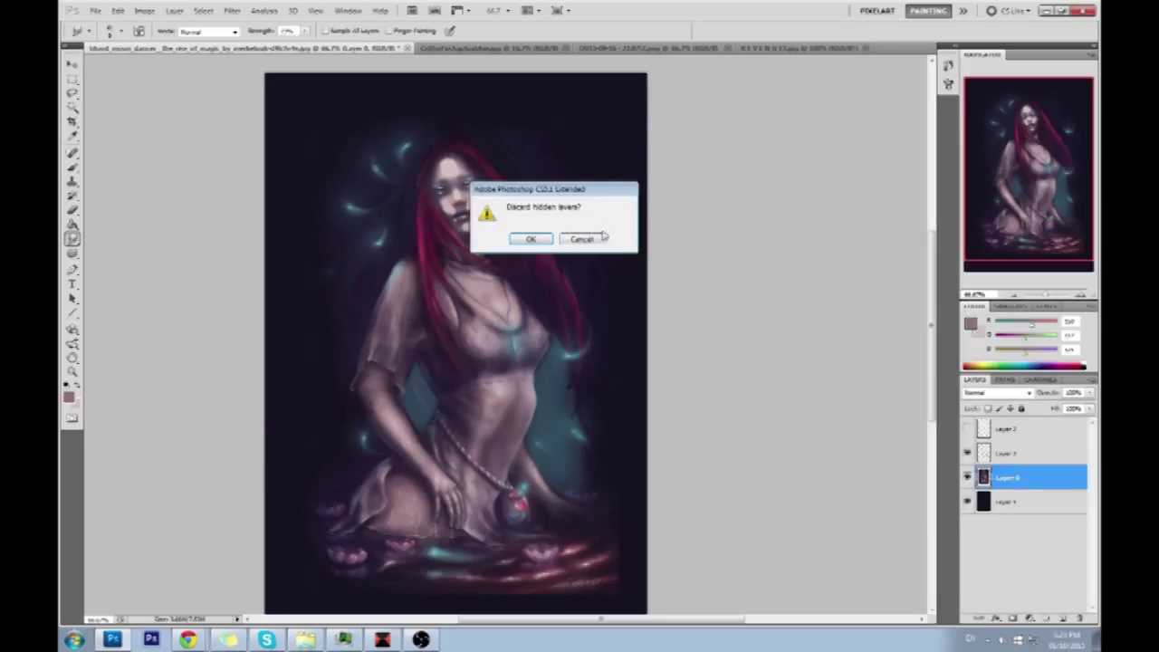
click(540, 241)
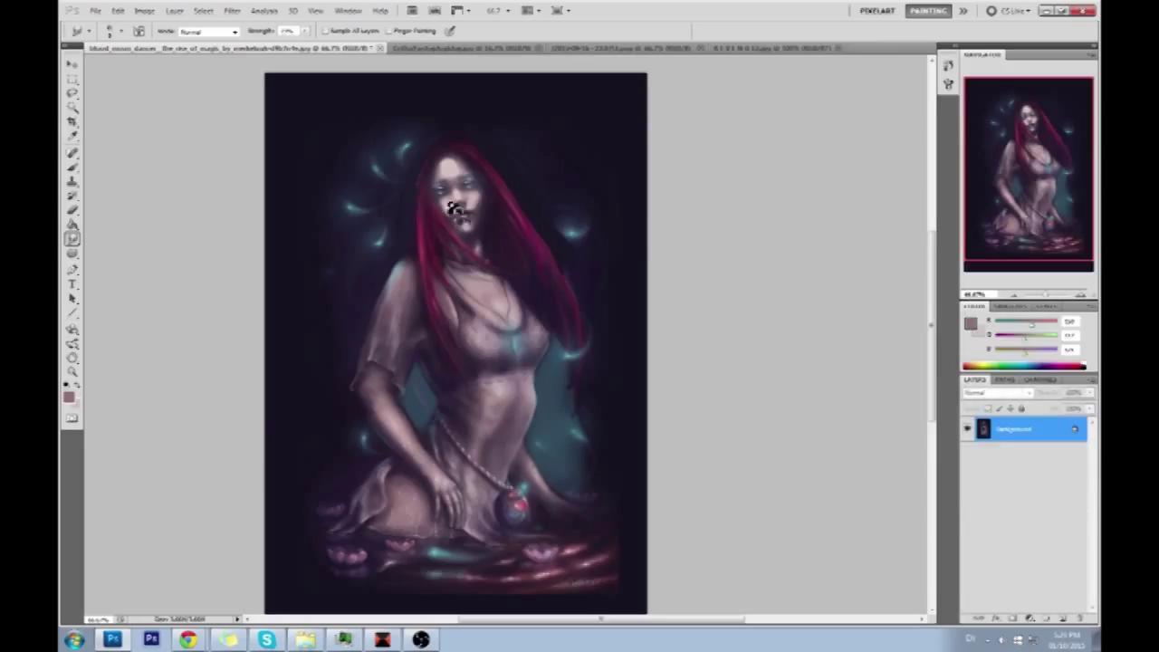
Deepen the shadows around the eyes with a dark tone sampled beside the face and the Burn tool set to Shadows.
key(b)
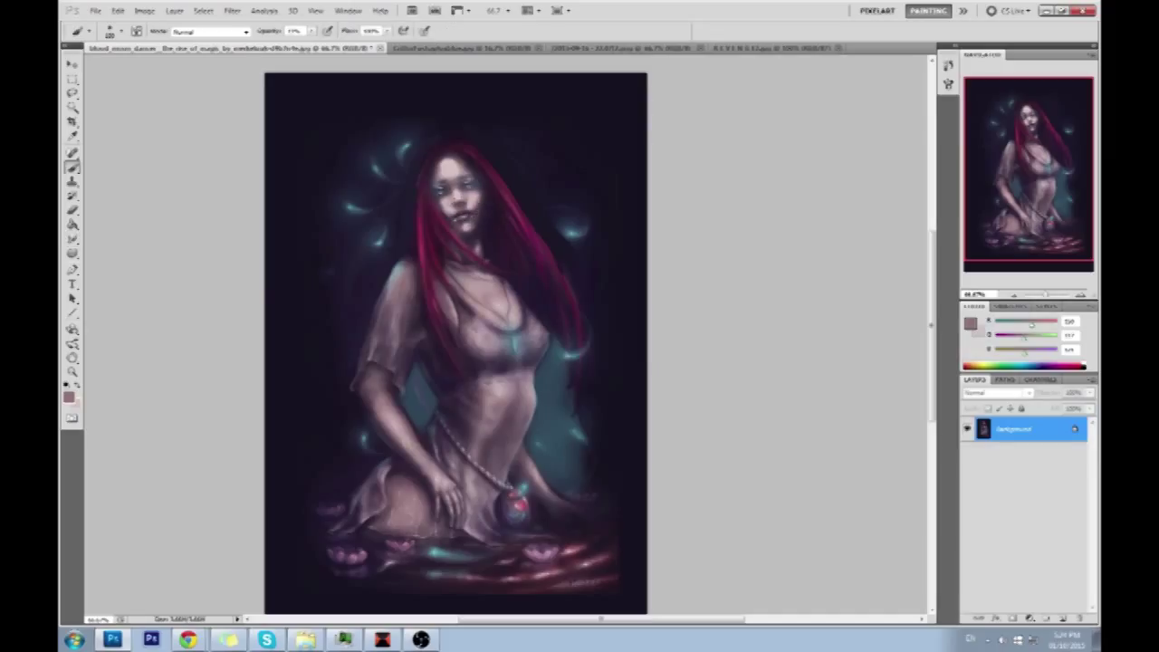
alt+click(435, 213)
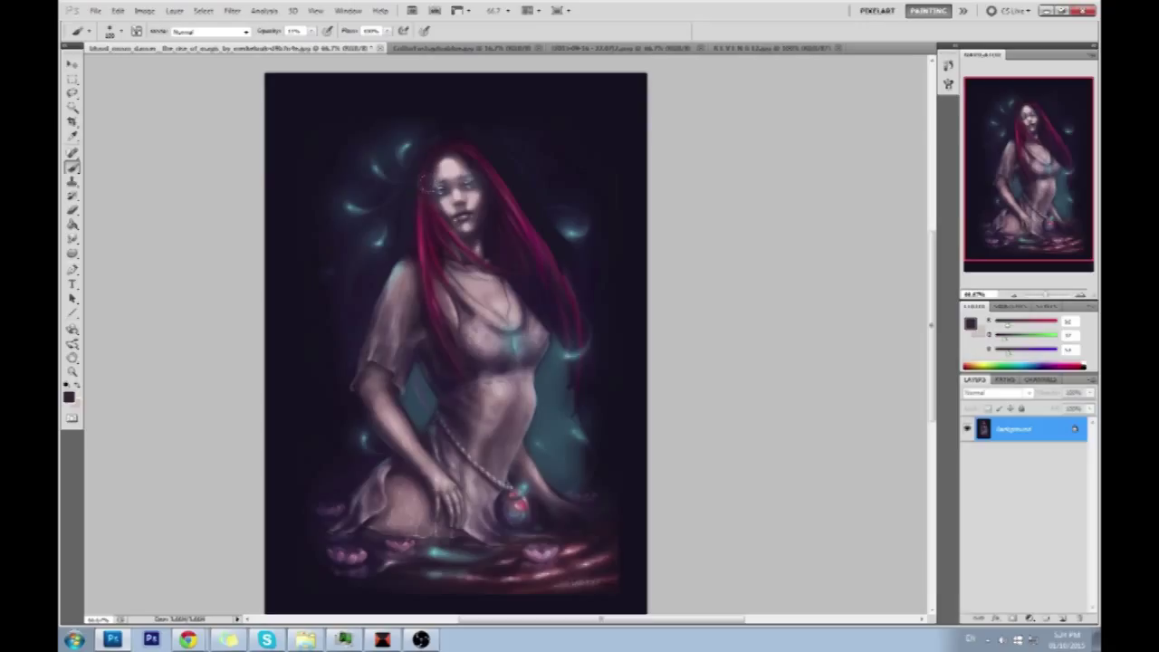
right_click(72, 253)
click(109, 263)
right_click(72, 253)
click(104, 263)
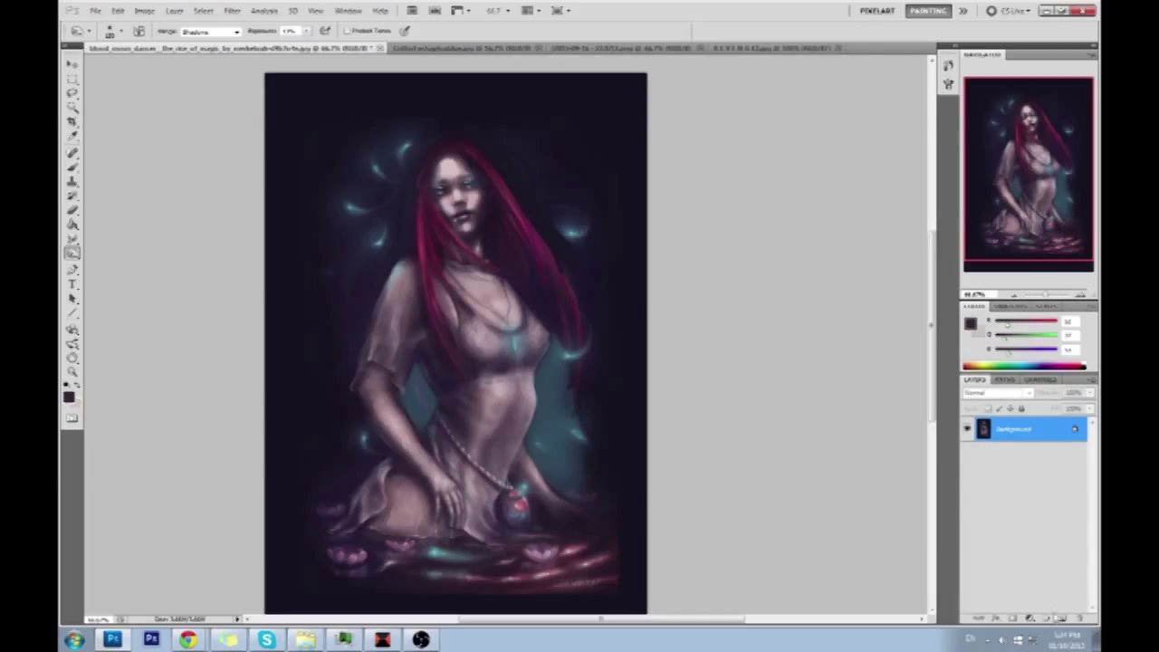
Fill a new layer with teal sampled from the background and set its blend mode to Color.
click(1060, 618)
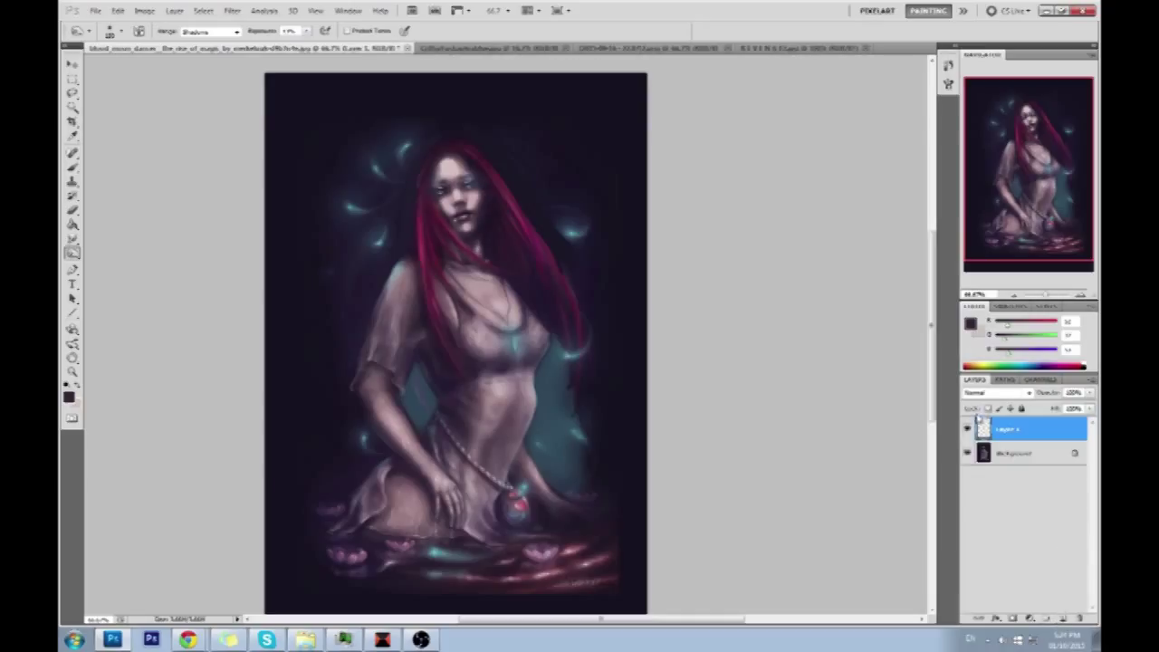
key(g)
alt+click(584, 359)
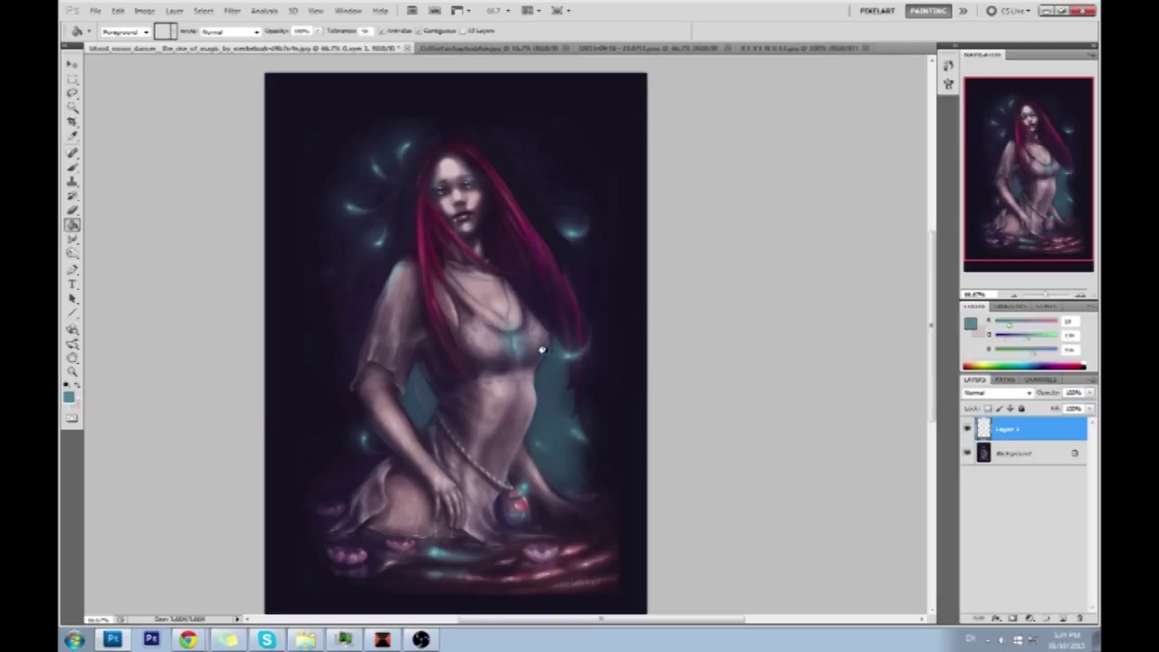
click(561, 355)
click(1011, 396)
click(999, 380)
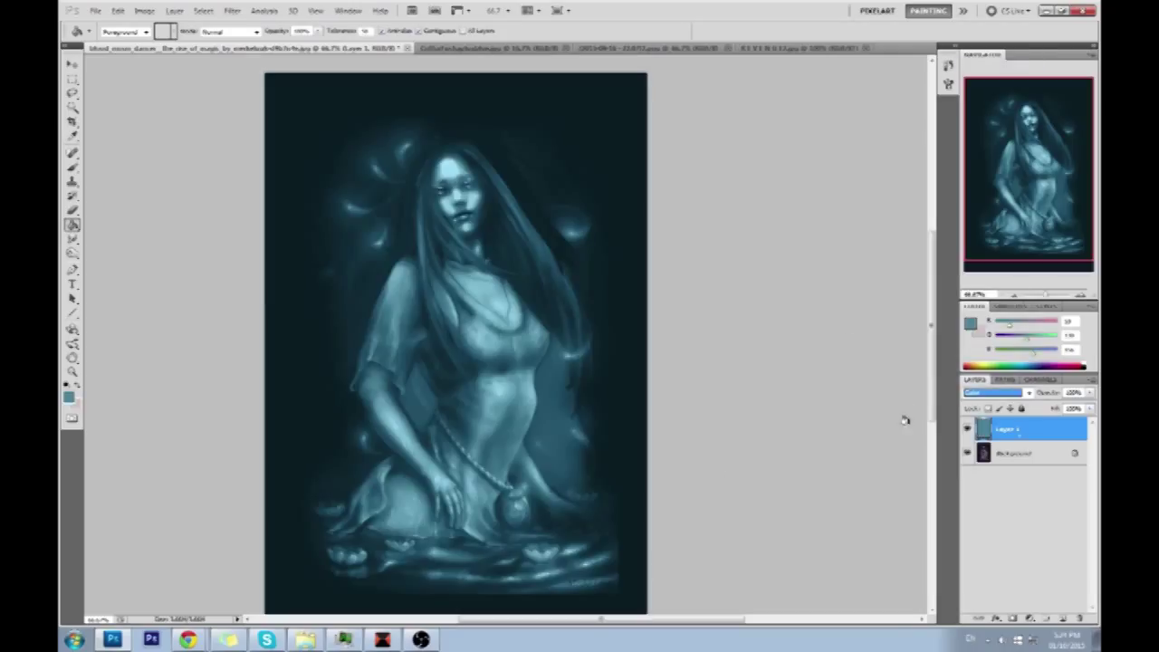
Partially erase the teal tint over the face and hair with a large eraser at reduced opacity.
key(b)
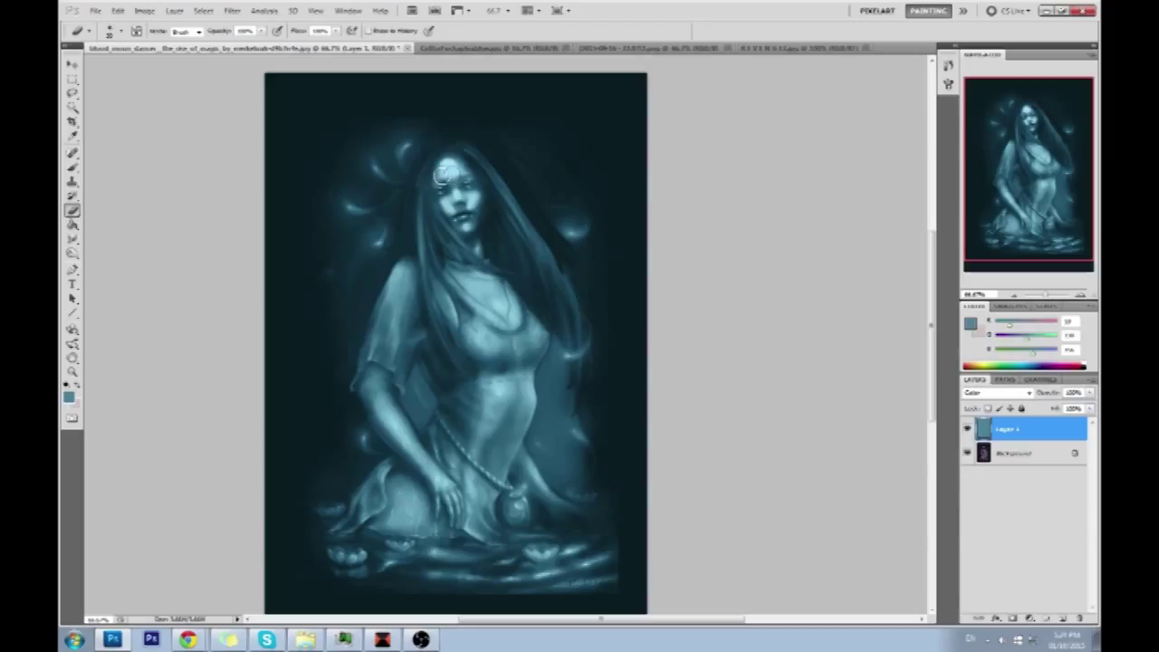
key(])
key(])
key(])
key(])
key(])
key(])
key(])
key(])
key(4)
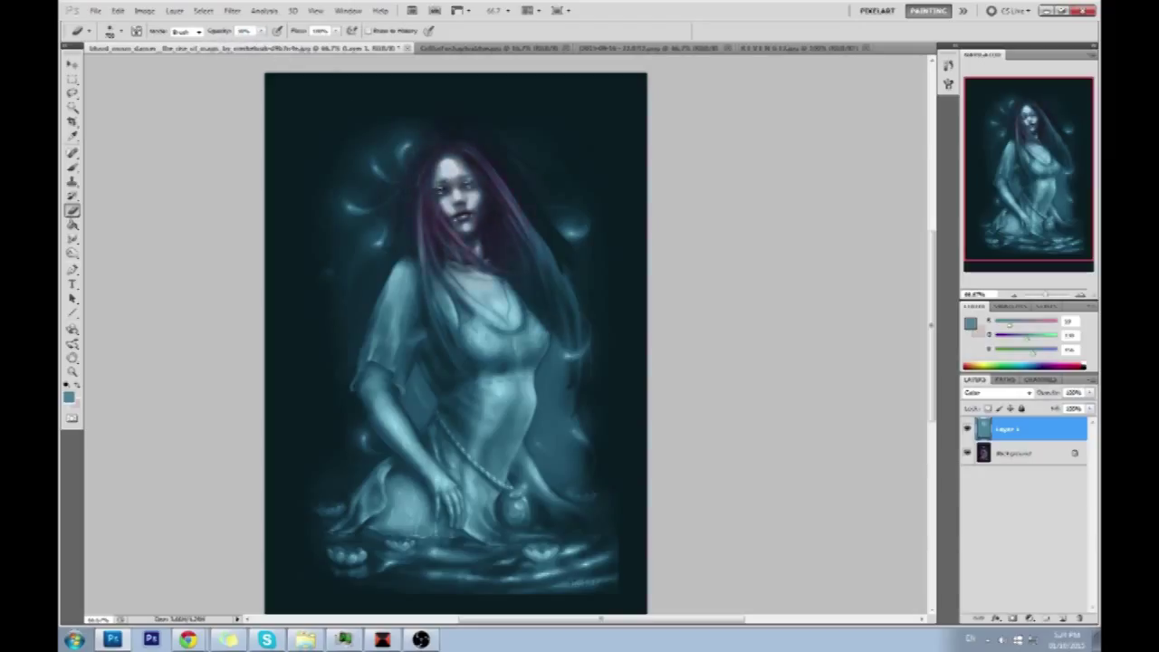
Compare the painting with and without the teal tint, and fade the tint over the woman's torso, arm and legs.
click(967, 430)
click(967, 429)
click(967, 429)
click(967, 429)
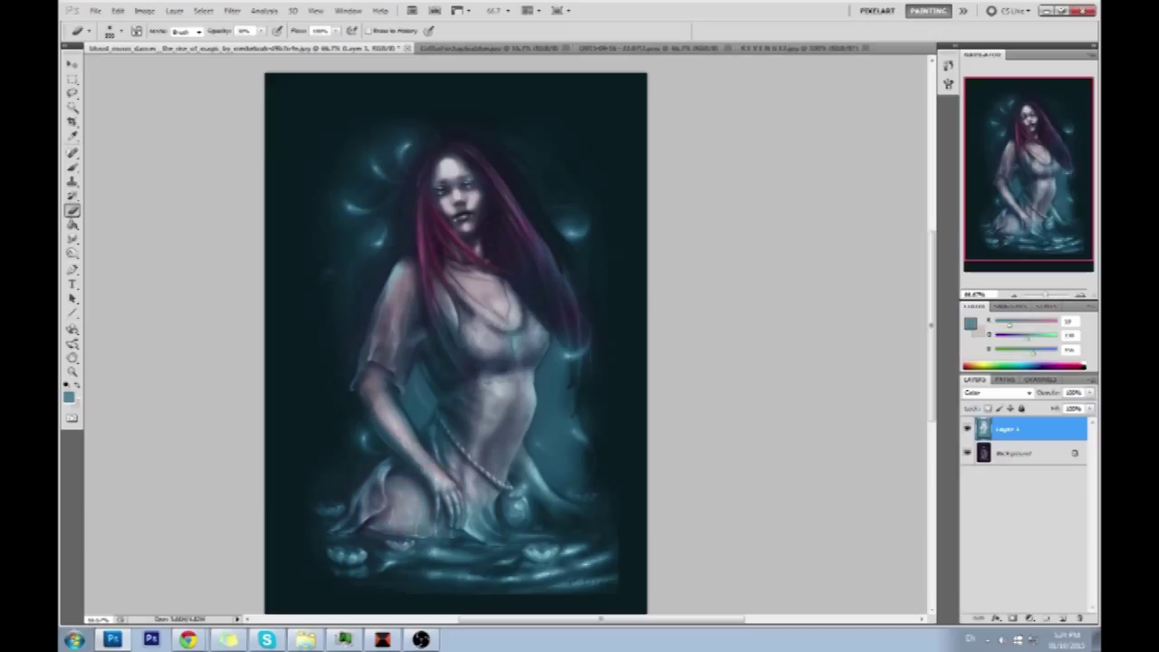
Add a new layer in Color blend mode and tint the woman's hair magenta-purple.
click(1056, 614)
click(970, 323)
drag(885, 368, 898, 323)
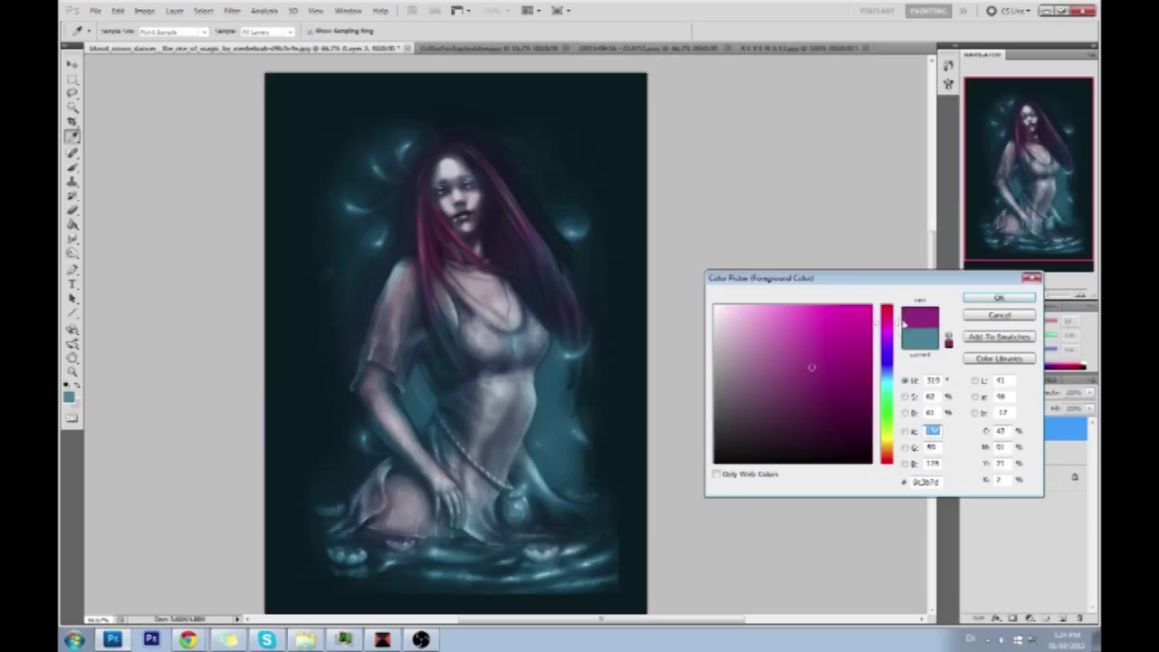
click(998, 297)
key(b)
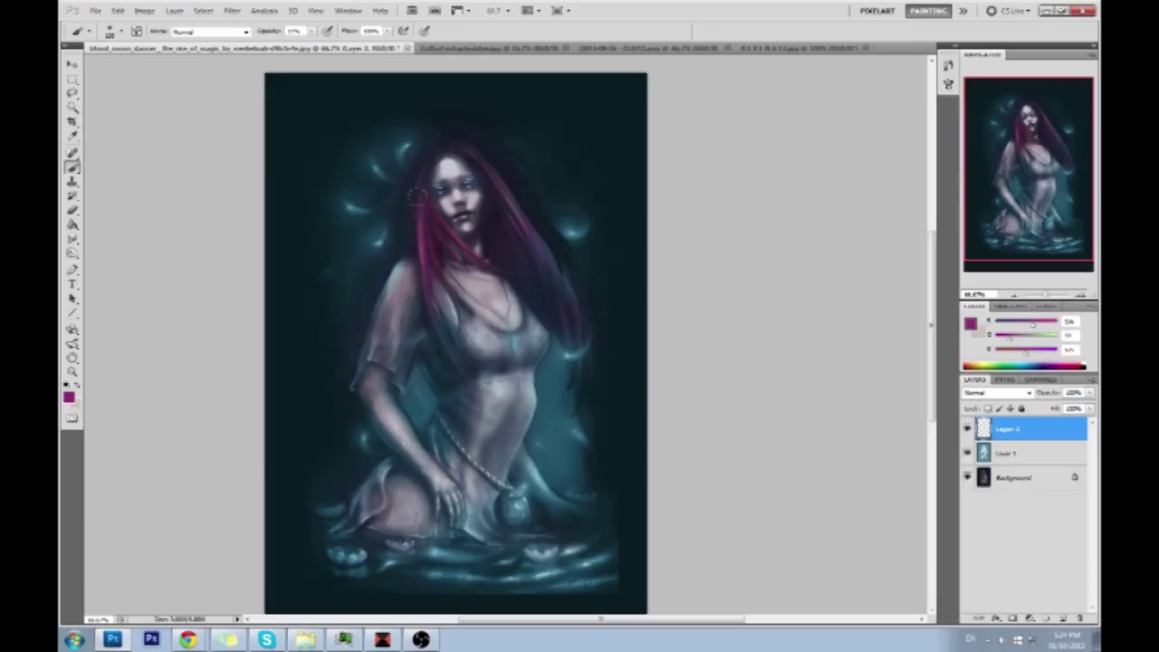
click(996, 392)
click(987, 378)
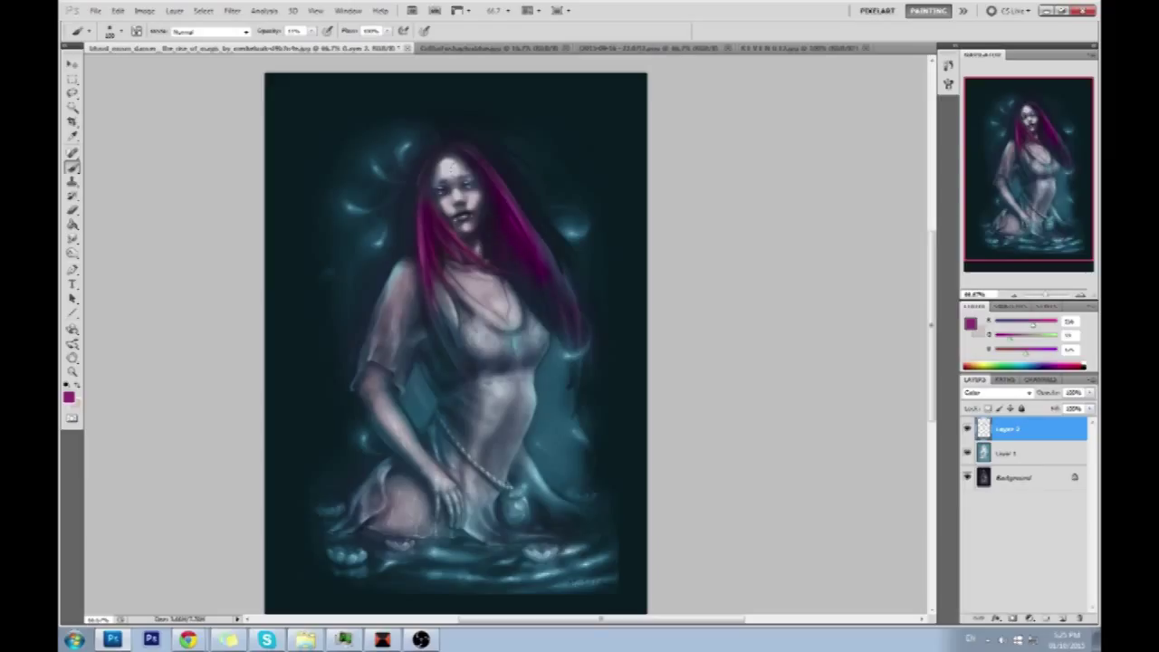
Compare the hair with and without the magenta tint layer.
click(967, 429)
click(966, 429)
click(966, 429)
click(966, 429)
click(966, 429)
Merge all layers into the background and darken parts of the hair with a dark tone sampled beside the face.
right_click(1021, 442)
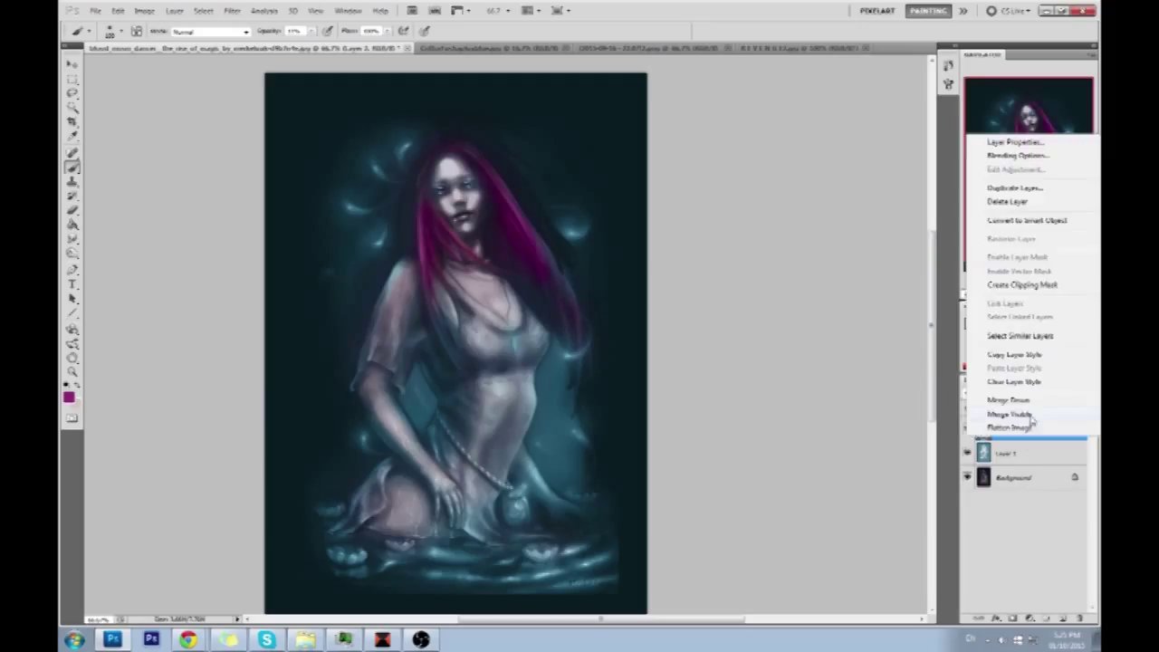
click(1012, 498)
alt+click(495, 165)
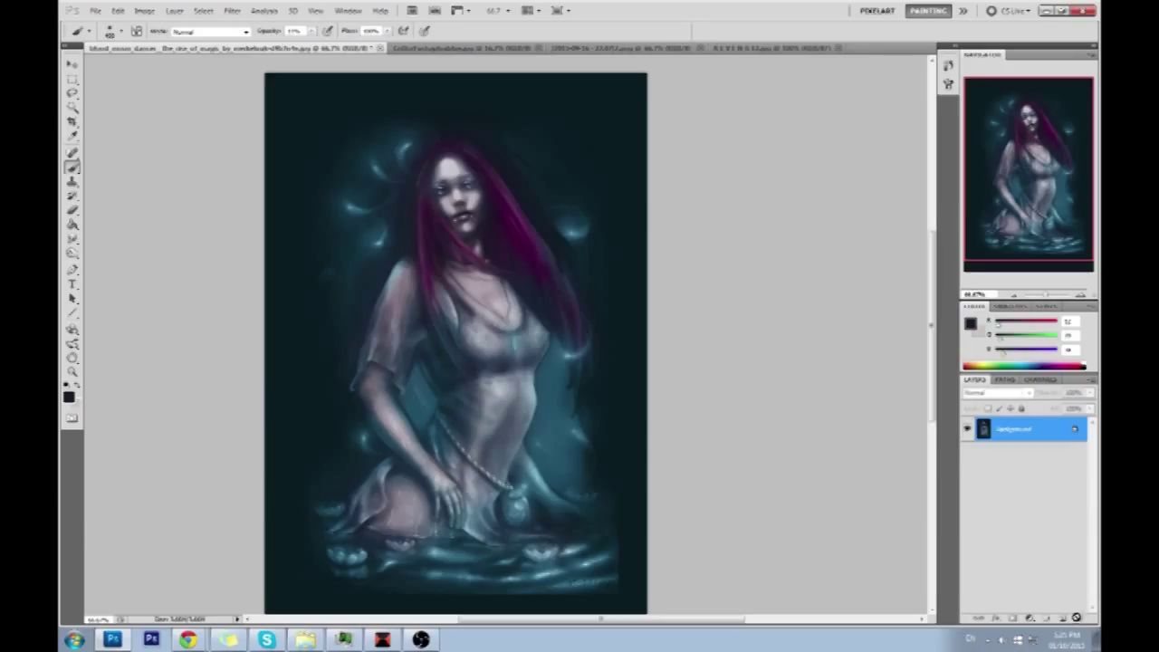
Add a new layer and set the foreground colour to a light pinkish purple, starting from the sampled face tone.
click(1061, 619)
click(990, 395)
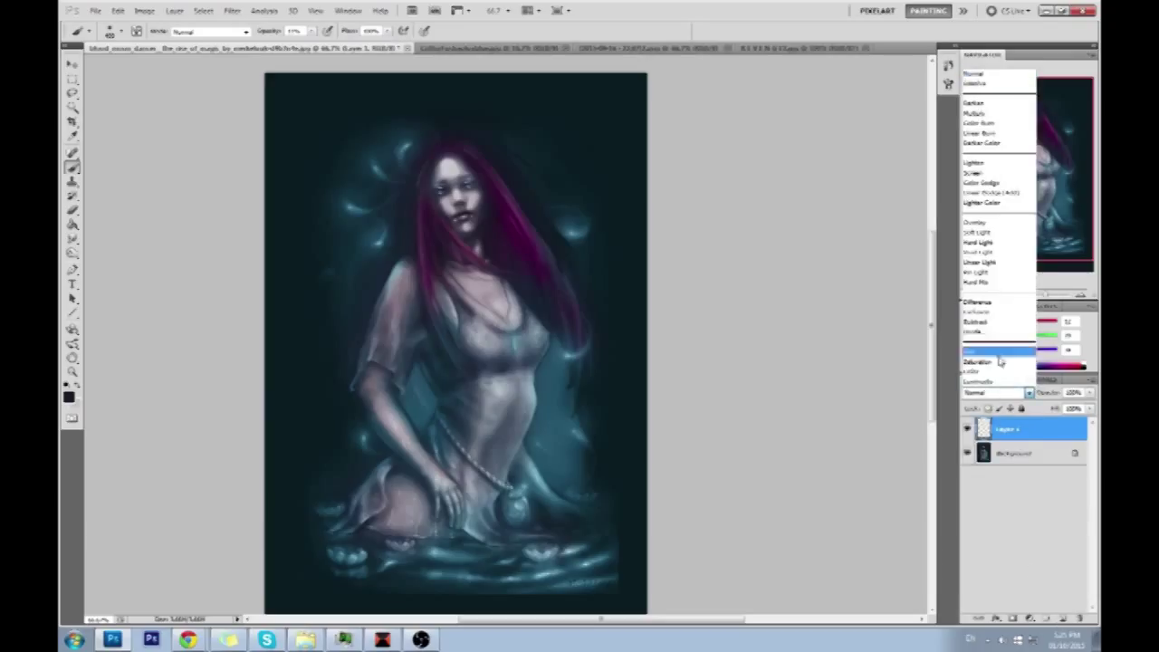
click(1028, 504)
click(968, 324)
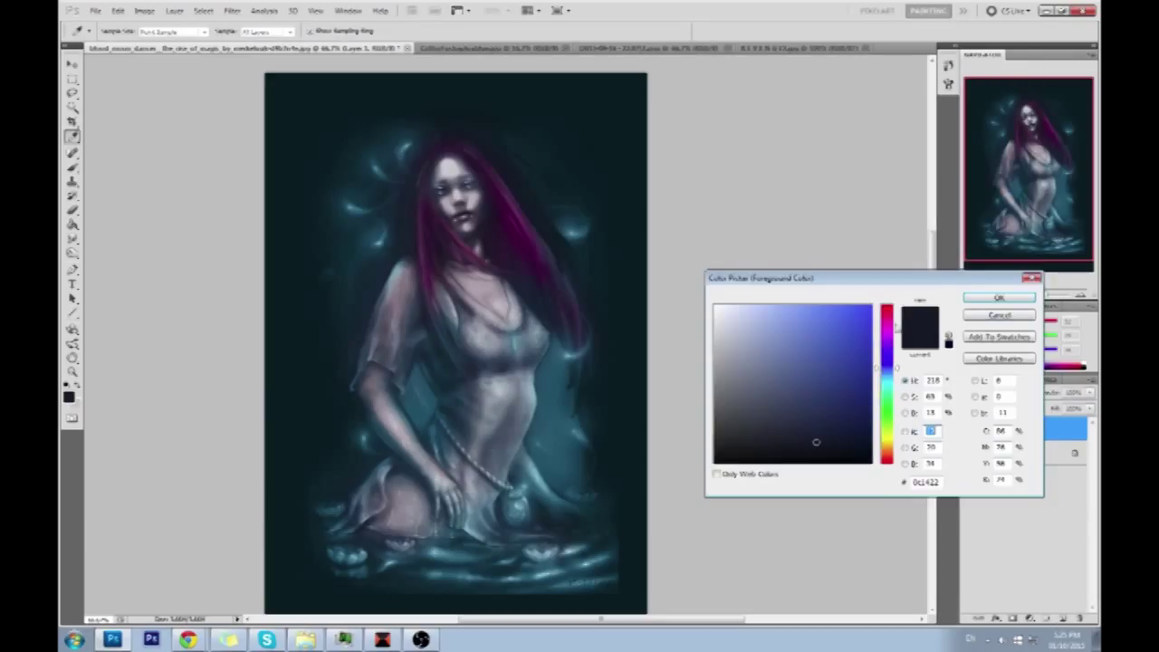
click(887, 347)
drag(892, 345, 898, 331)
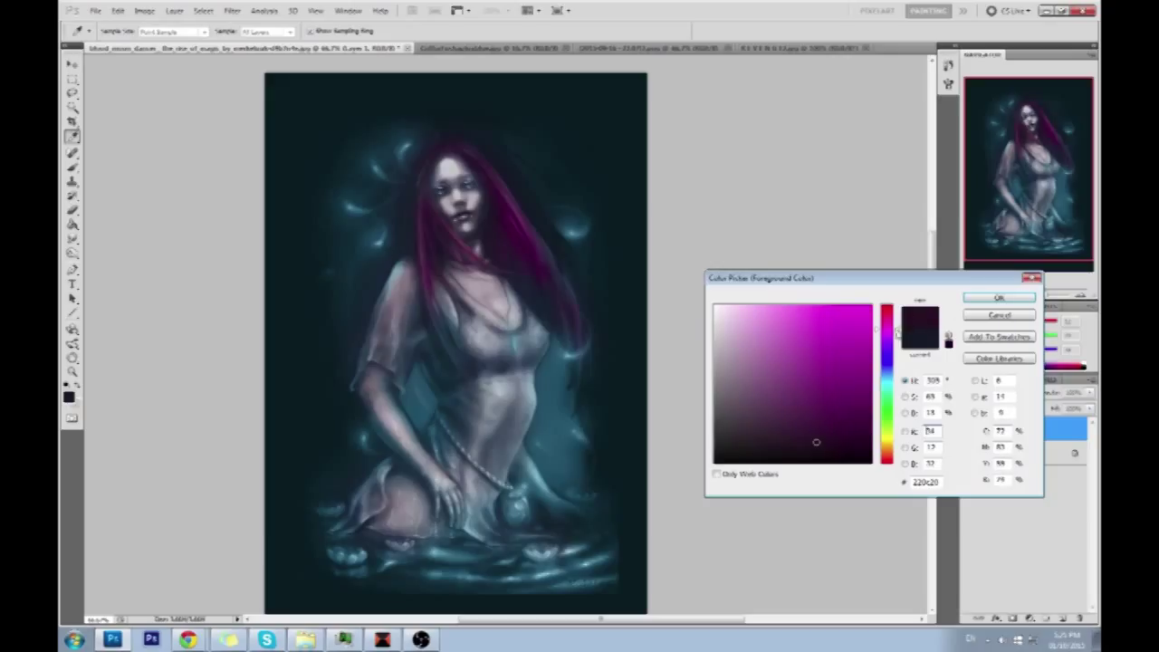
click(470, 202)
click(473, 196)
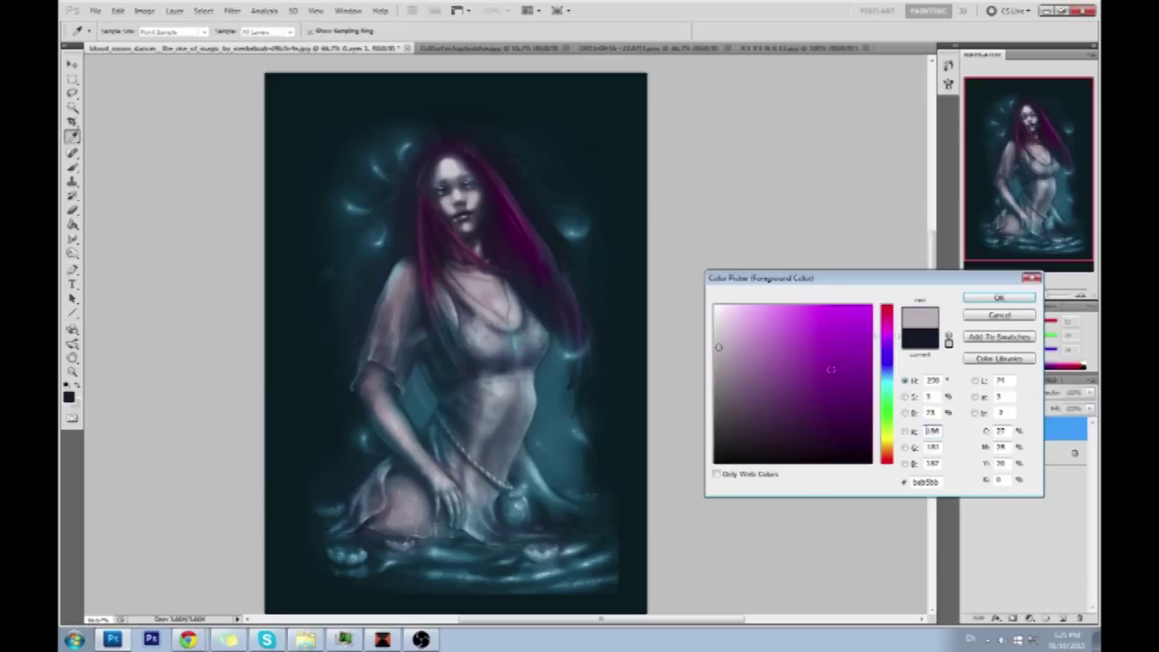
drag(897, 332, 896, 329)
drag(750, 349, 759, 337)
click(999, 297)
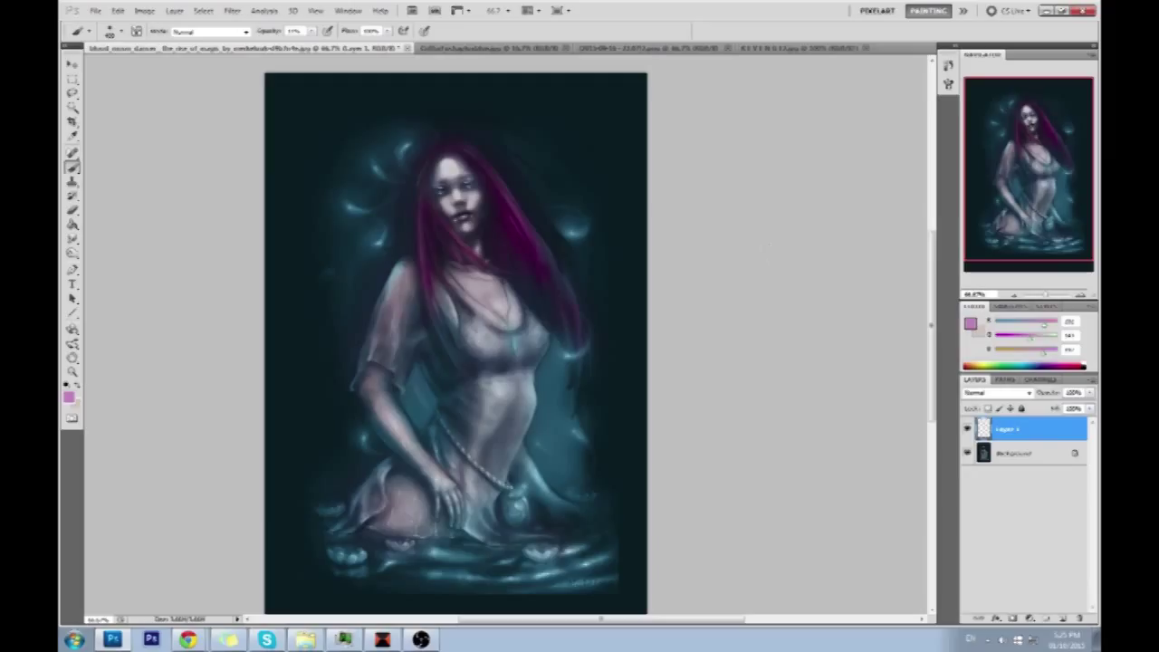
Set the pinkish-purple layer to Color blend mode and merge it into the background.
click(996, 392)
click(985, 371)
right_click(1032, 438)
click(1023, 405)
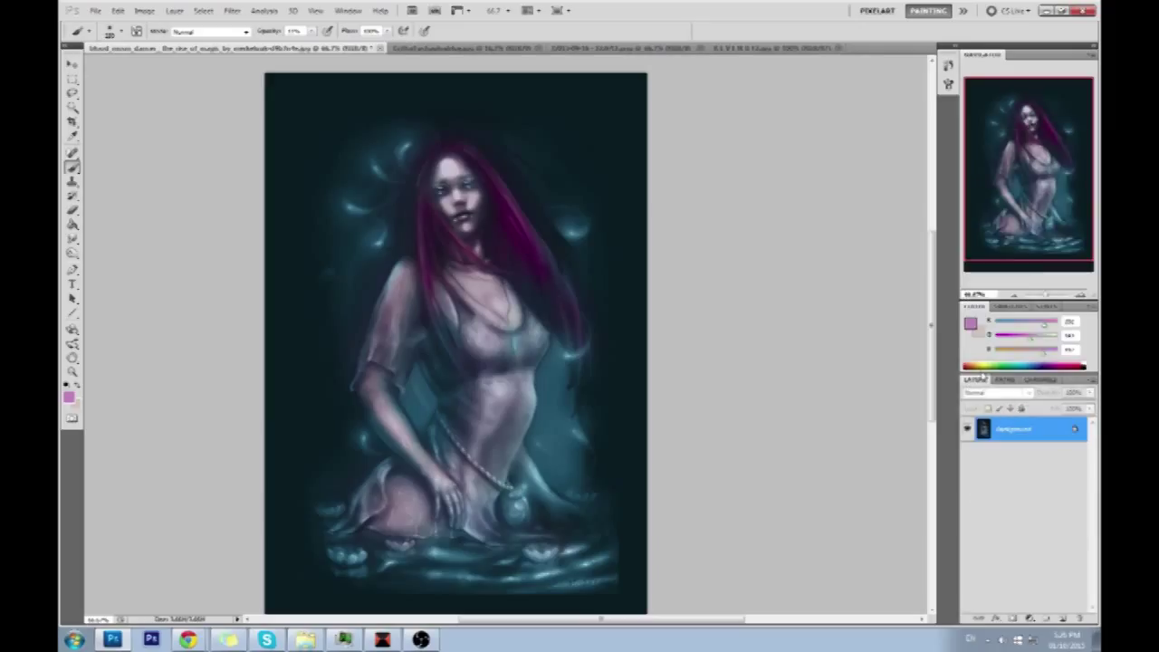
Brighten the glowing light at the hair tips and the pot at the woman's hip with the Dodge tool in the Highlights range.
drag(76, 254, 113, 255)
click(569, 356)
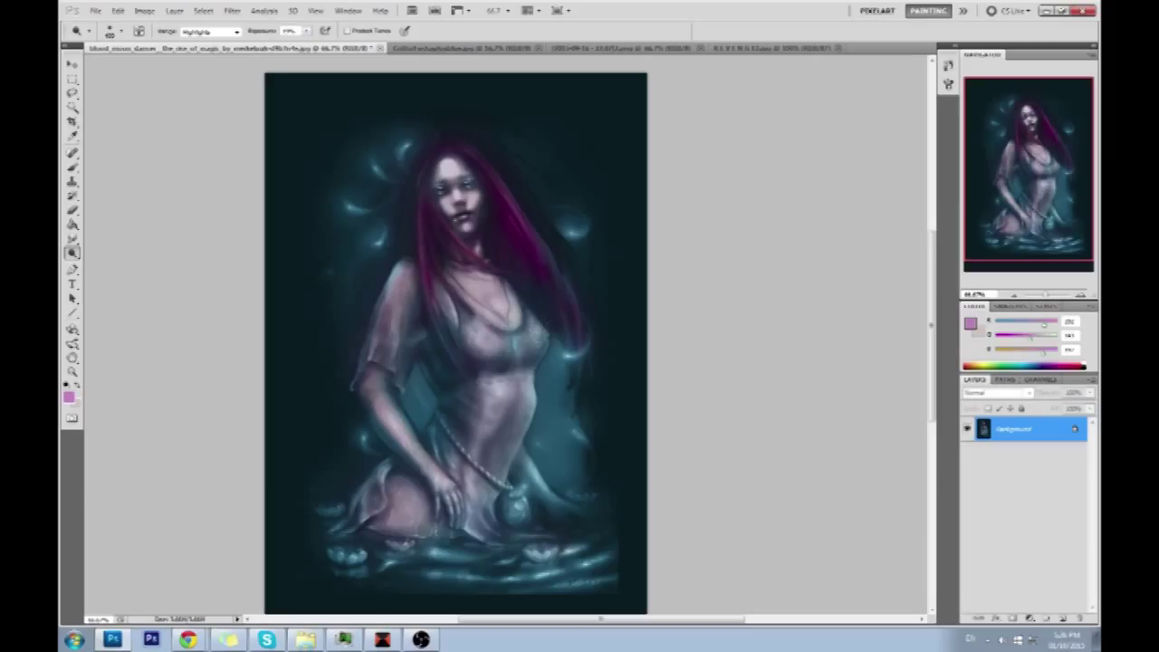
click(569, 357)
click(569, 357)
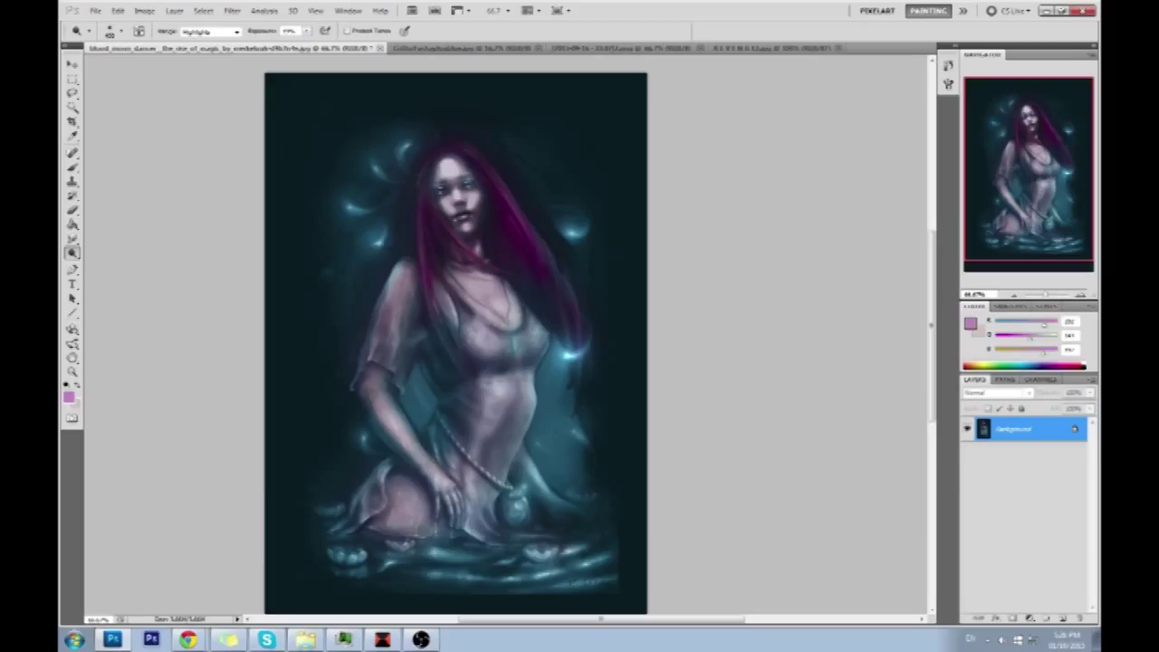
drag(512, 504, 518, 498)
Sample light cyan from the glow at the hair tips and paint it as reflected light across the chest on a new layer.
key(b)
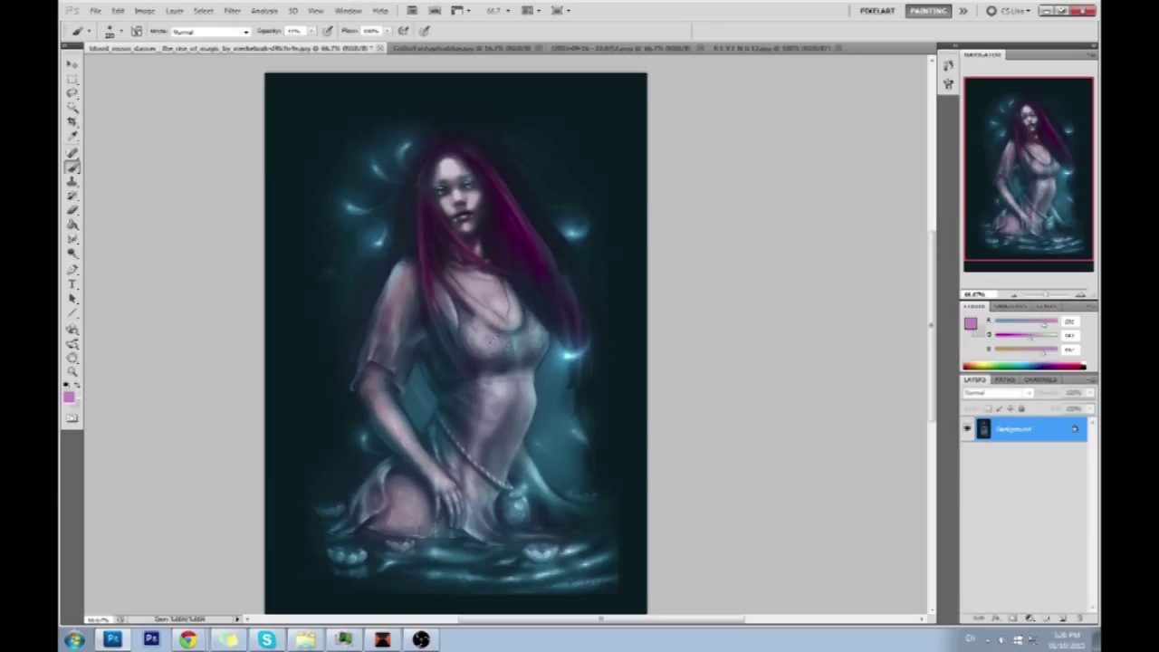
alt+click(568, 347)
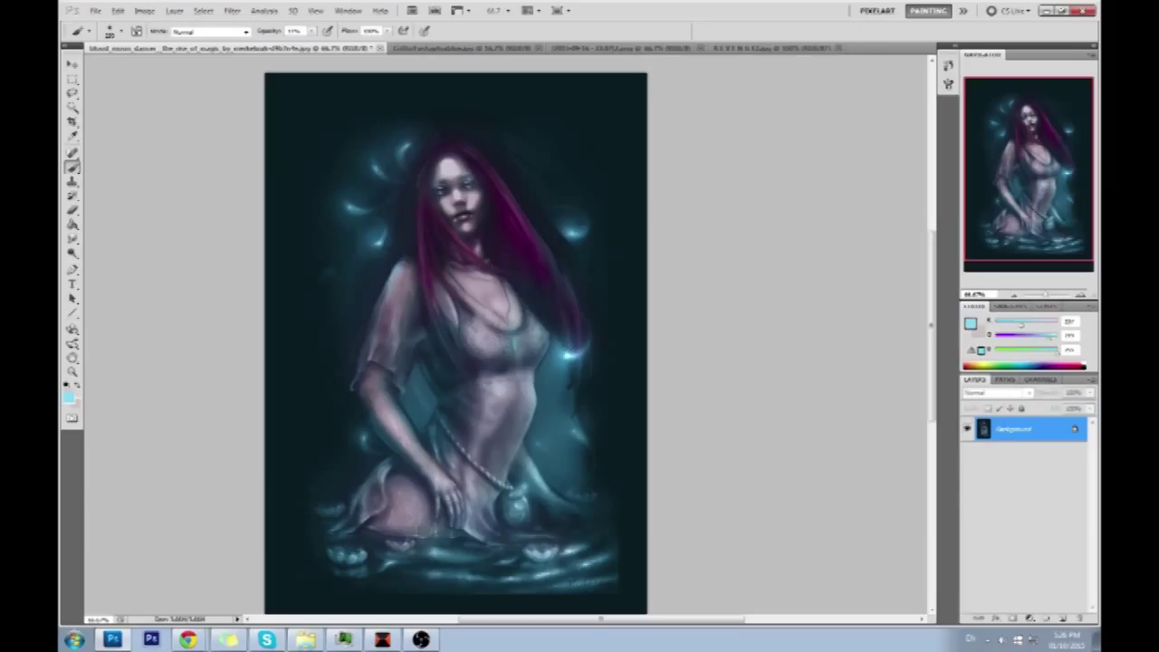
click(1063, 617)
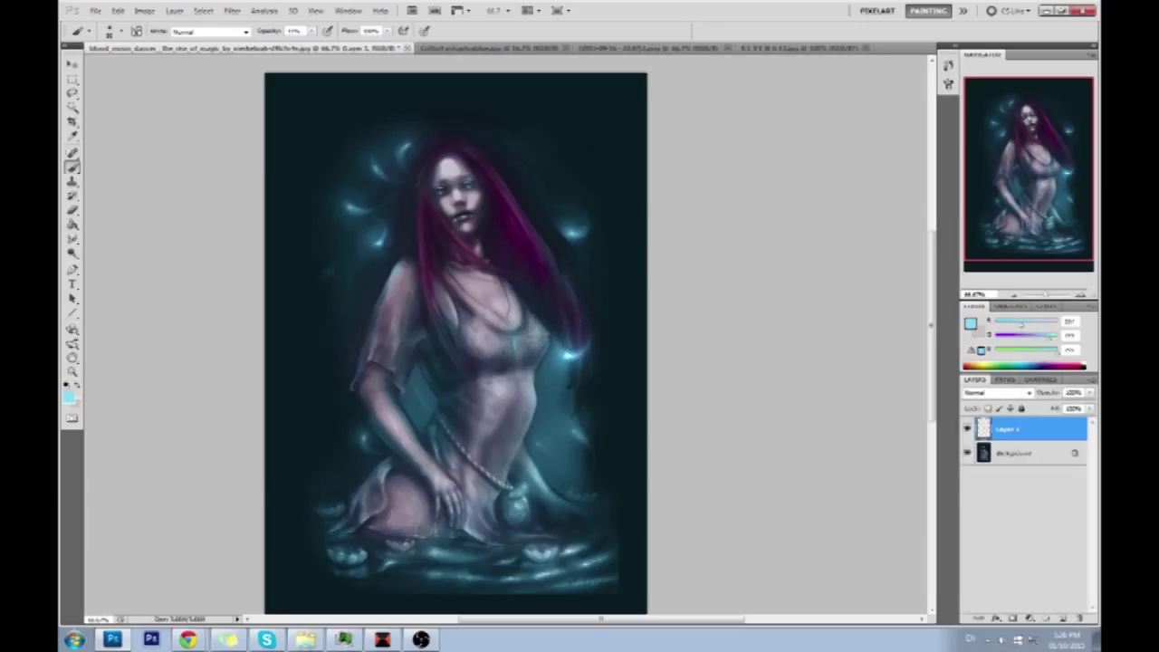
mouse_move(542, 346)
mouse_down()
mouse_move(531, 365)
mouse_move(503, 366)
mouse_move(493, 351)
mouse_move(494, 365)
mouse_up()
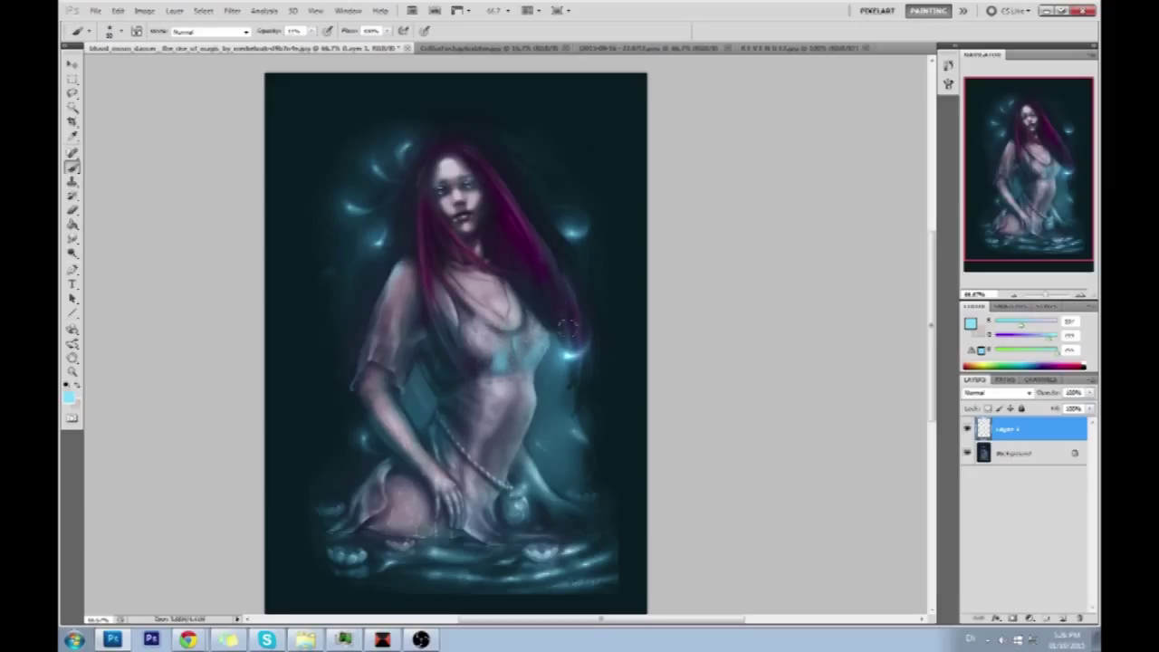
Paint light cyan highlights along the long hair strands and the lock beside the neck, undoing the last stroke.
drag(532, 234, 569, 335)
mouse_move(486, 173)
mouse_down()
mouse_move(533, 303)
mouse_move(536, 272)
mouse_up()
mouse_move(501, 193)
mouse_down()
mouse_move(545, 297)
mouse_move(574, 320)
mouse_up()
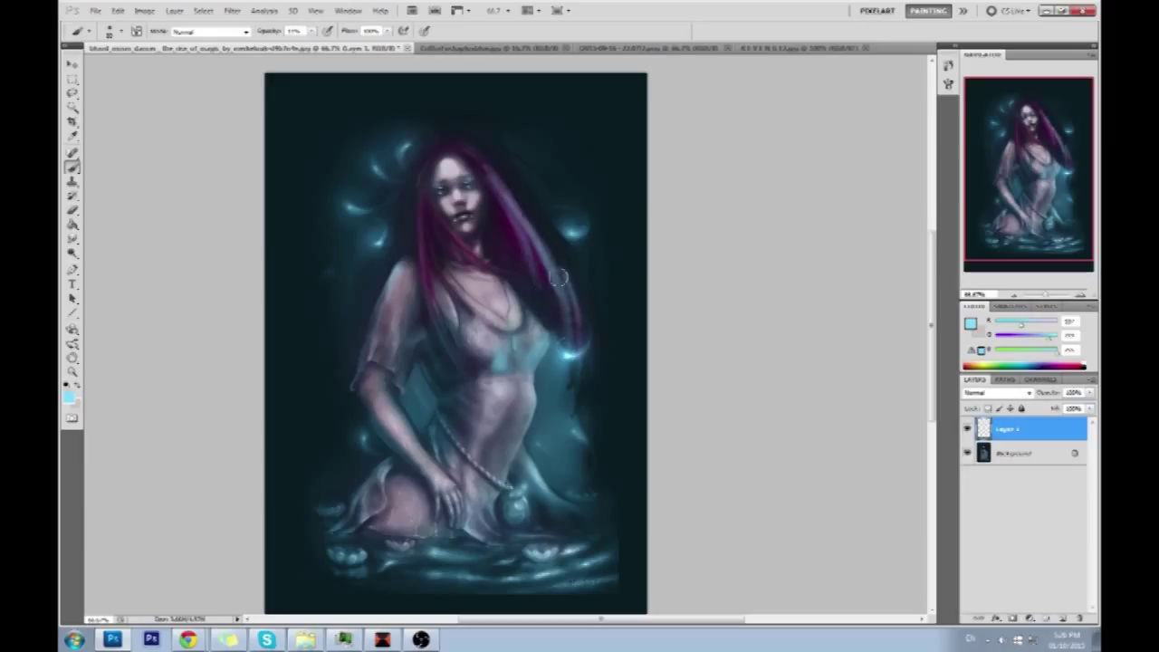
drag(440, 214, 510, 304)
drag(466, 249, 502, 285)
key(bracketleft)
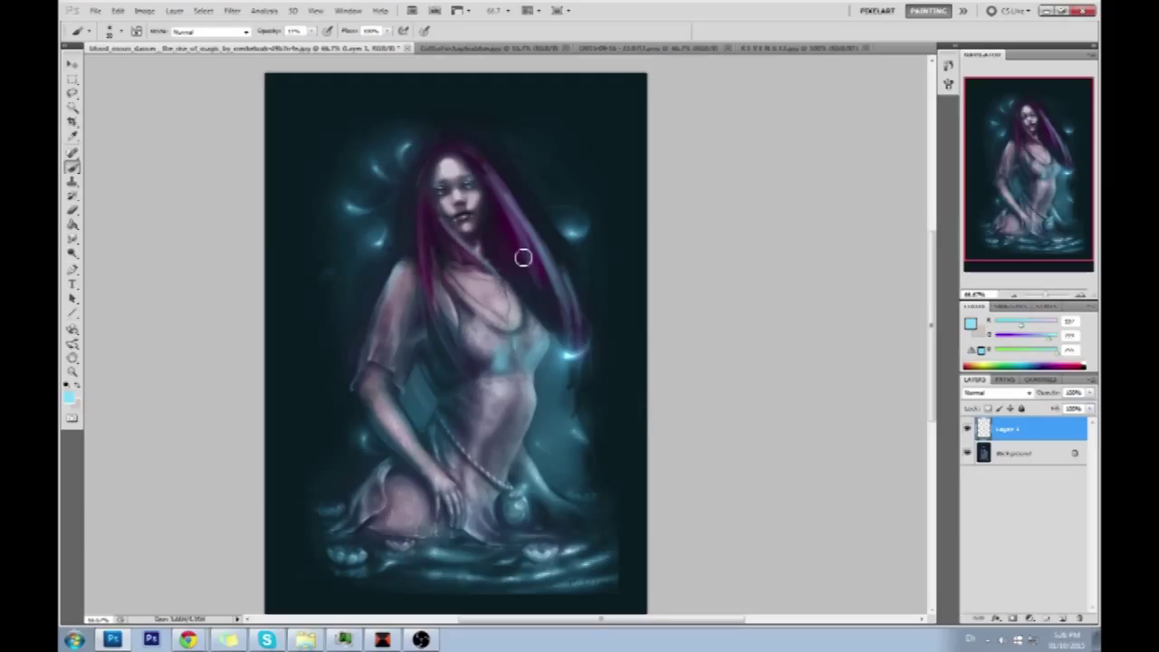
mouse_move(479, 181)
mouse_down()
mouse_move(435, 148)
mouse_move(461, 117)
mouse_move(524, 222)
mouse_up()
key(ctrl+z)
Merge the cyan light layer into the background and brighten the forehead and face using the Dodge tool with adjusted exposure.
right_click(73, 251)
click(109, 253)
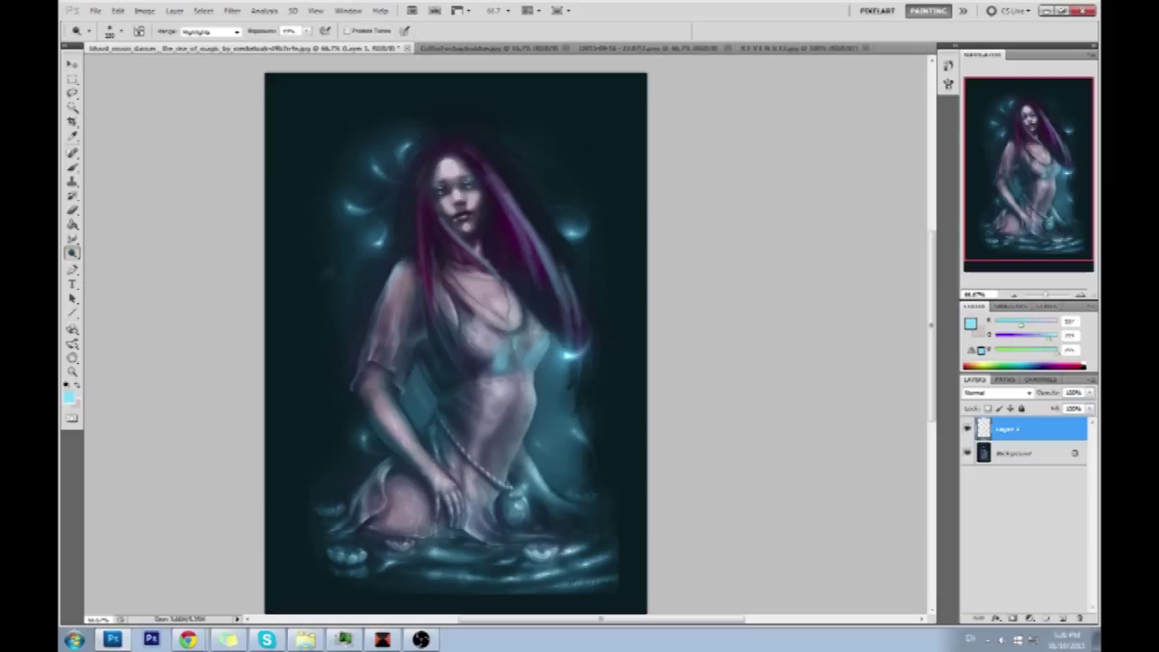
right_click(996, 431)
click(1032, 398)
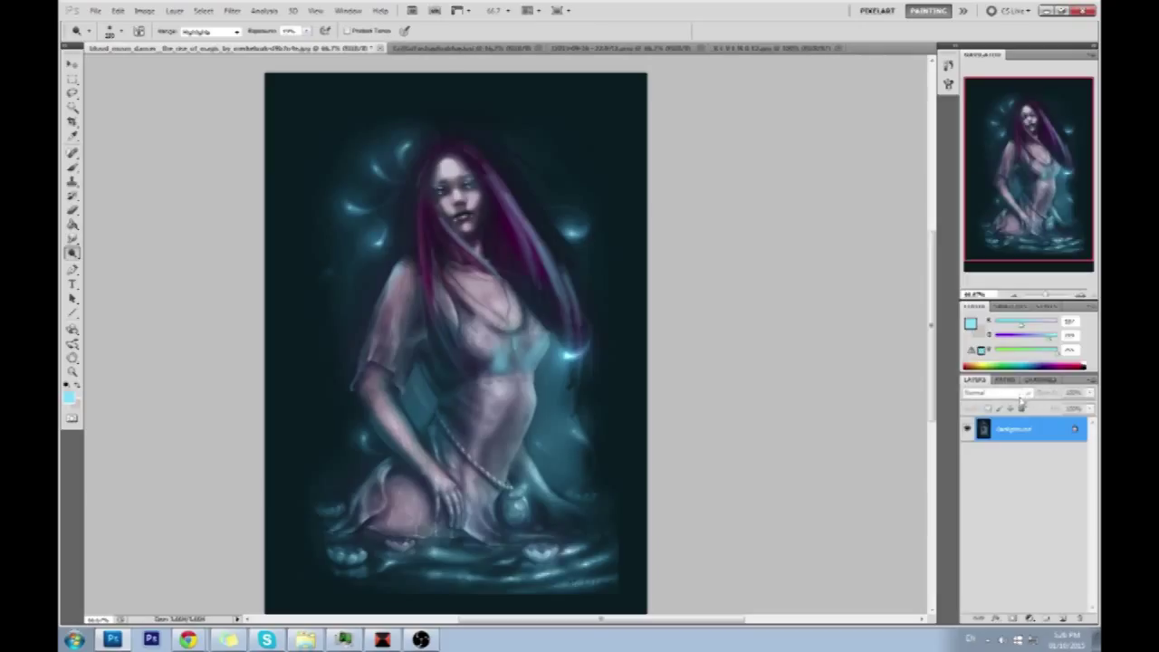
click(307, 32)
click(317, 45)
click(451, 177)
drag(451, 172, 453, 204)
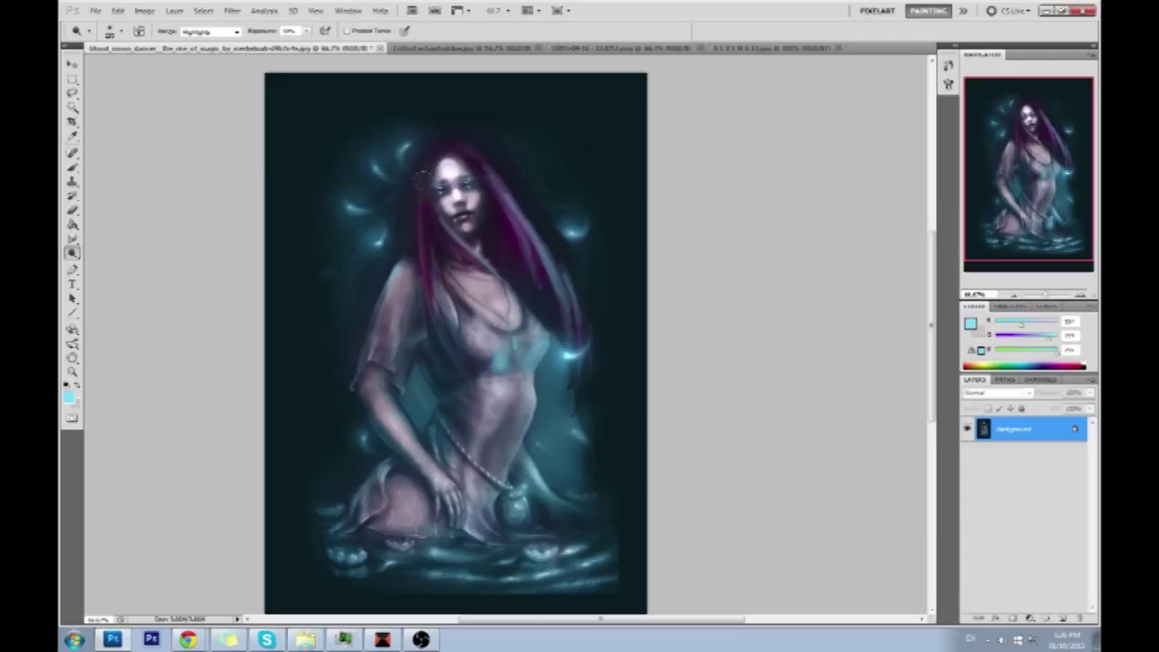
Pick a very dark teal foreground colour and add a new layer in Multiply blend mode.
key(b)
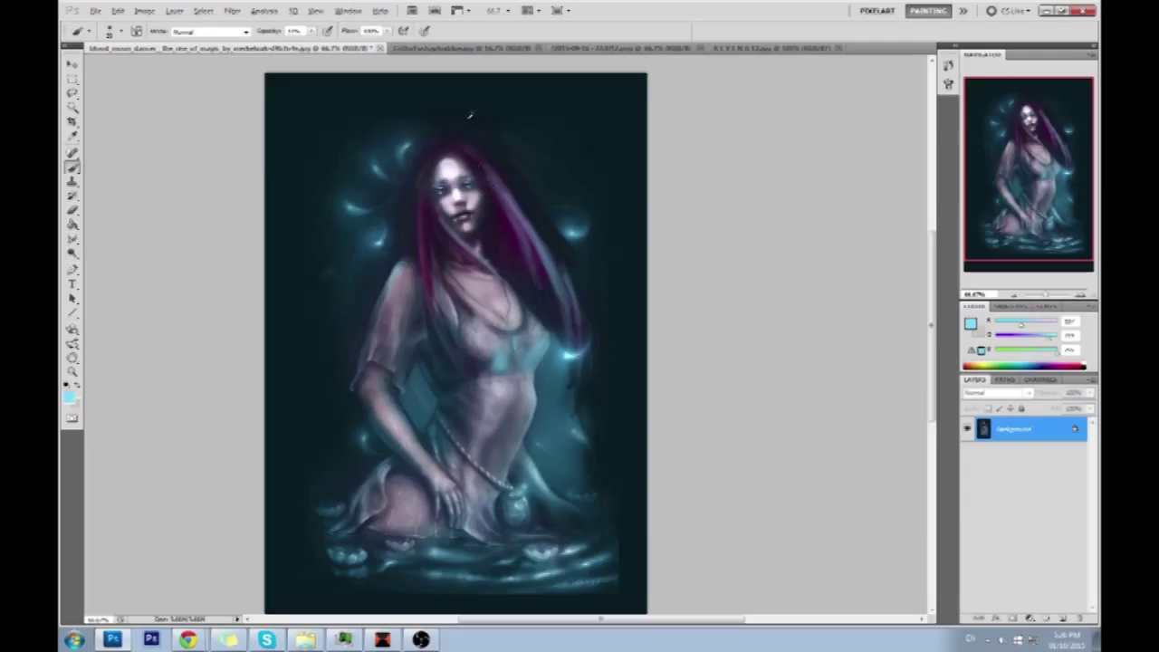
key(d)
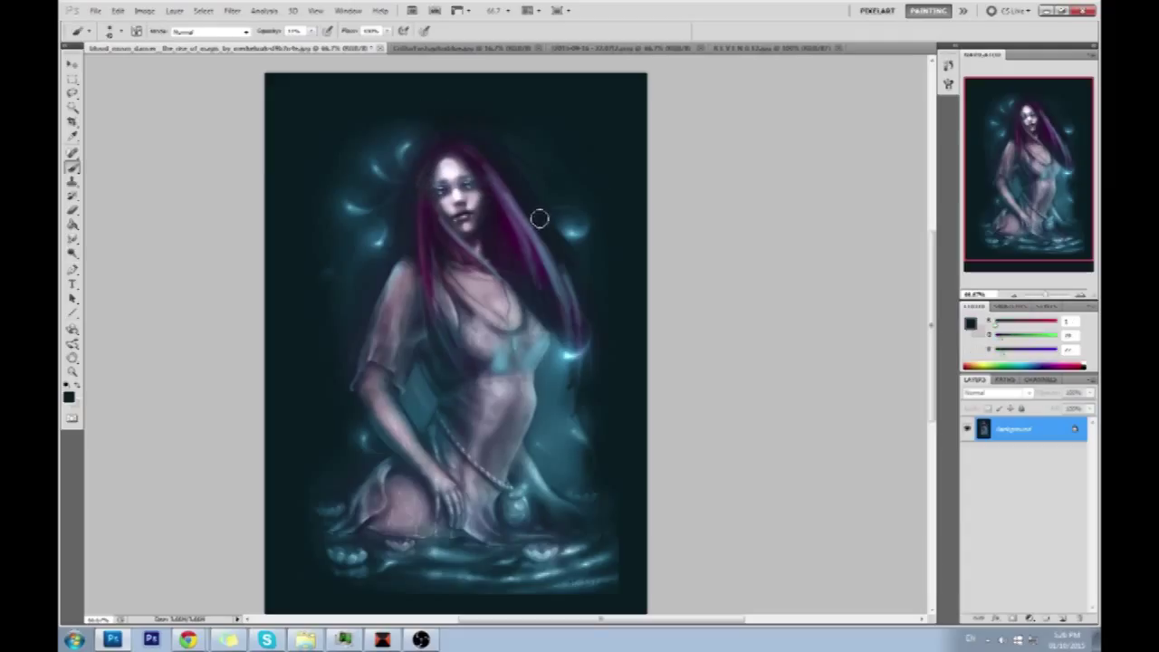
click(1062, 617)
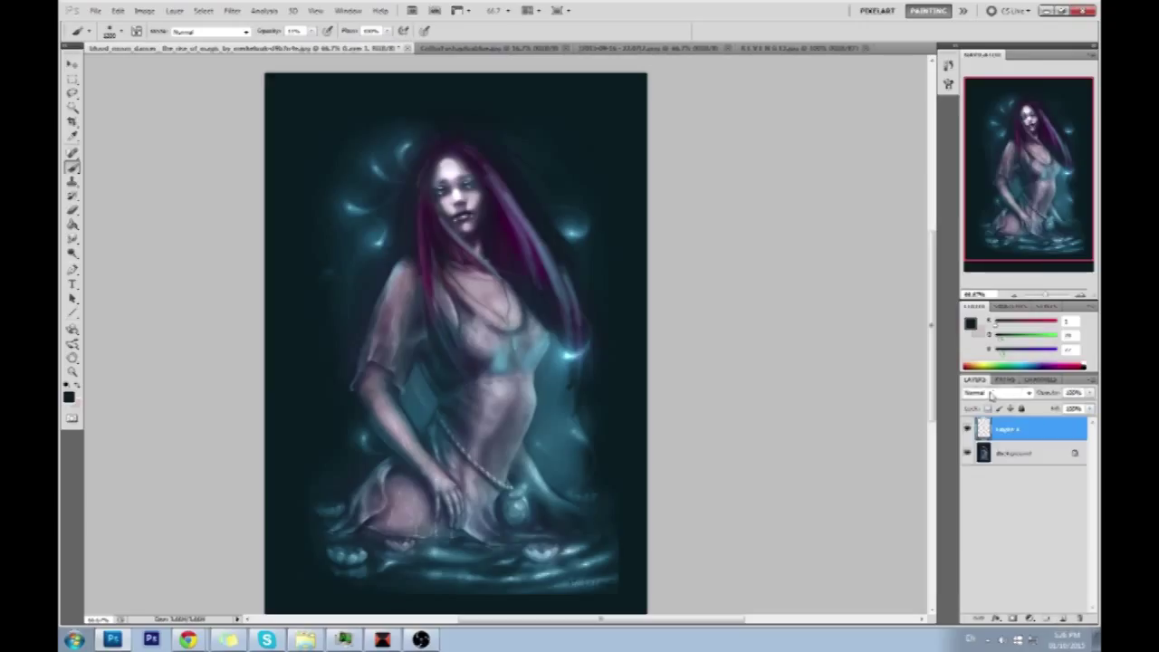
click(991, 393)
click(975, 113)
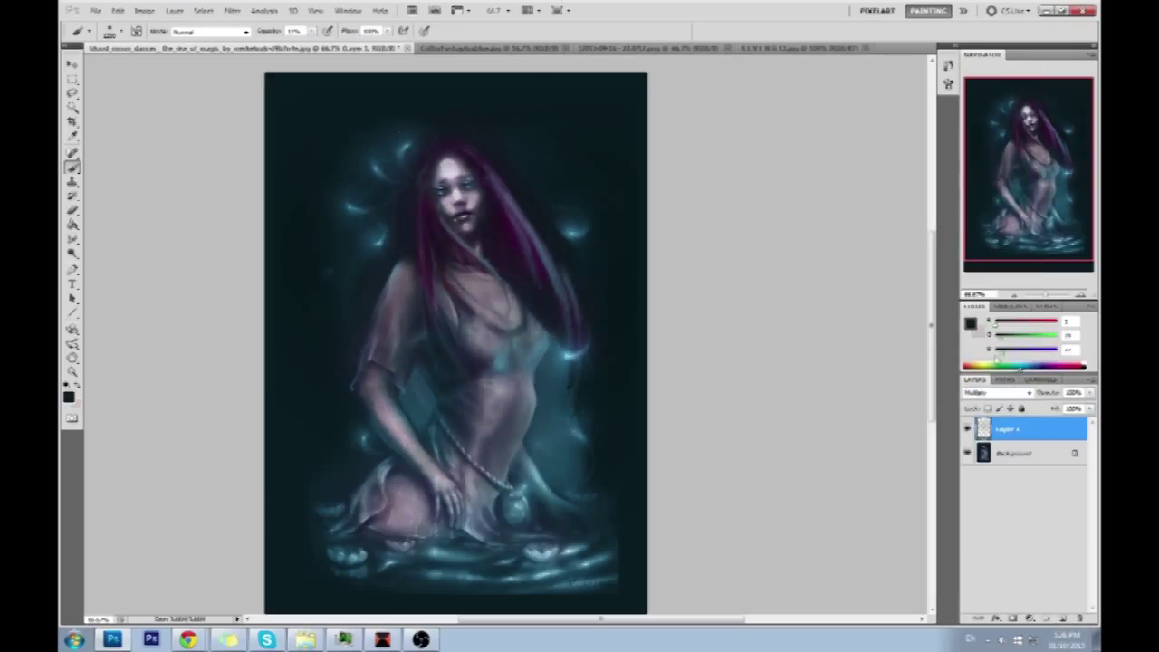
Try the Darken blend mode on the dark teal layer and compare the painting with and without it.
click(993, 393)
click(989, 104)
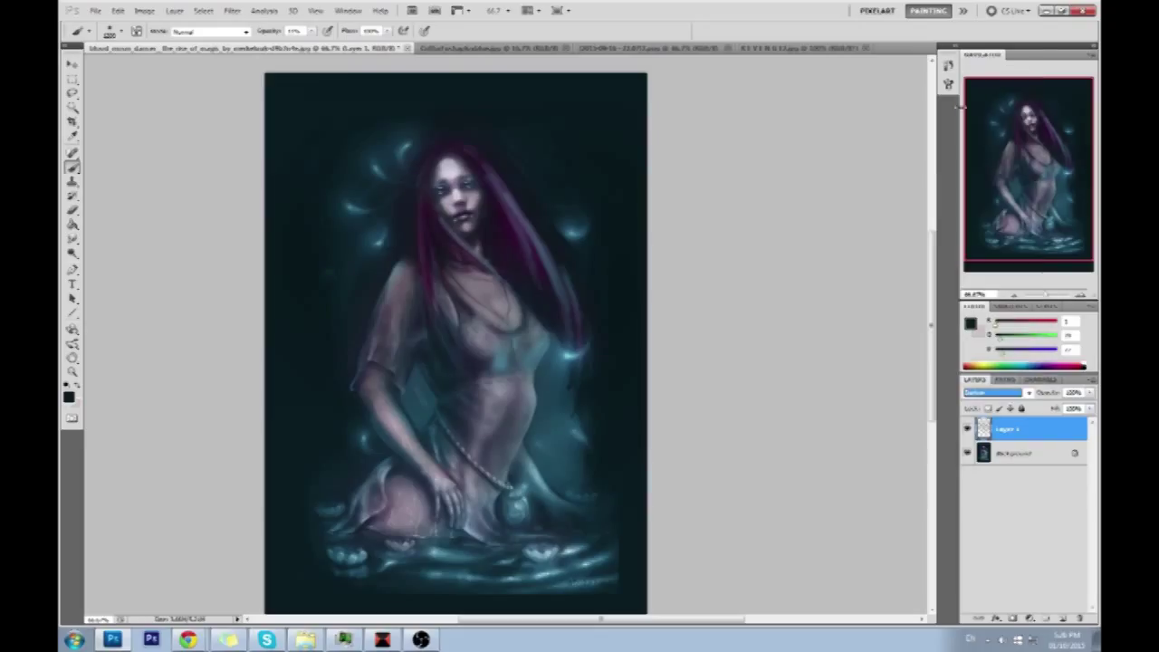
click(996, 393)
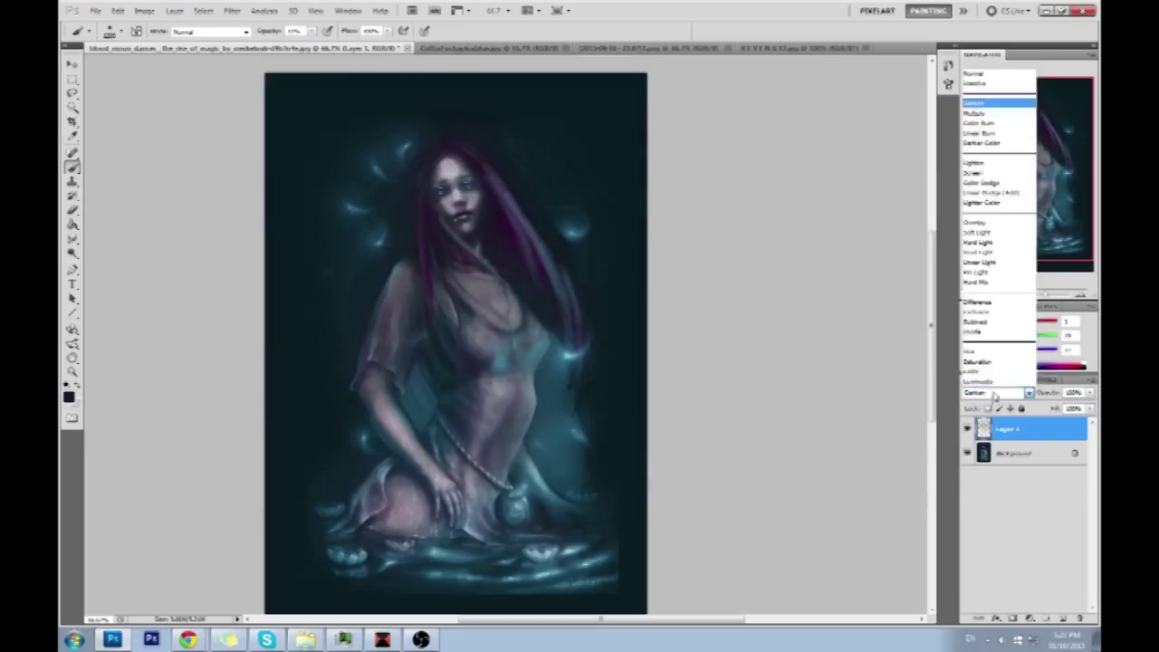
click(842, 347)
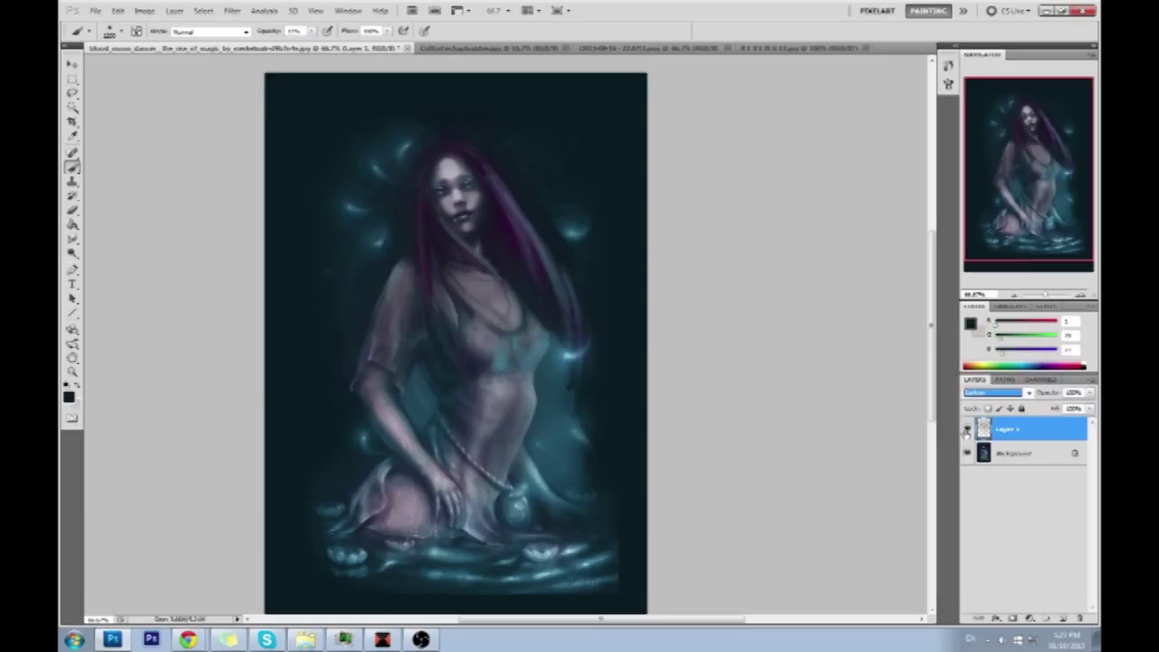
click(967, 430)
click(967, 430)
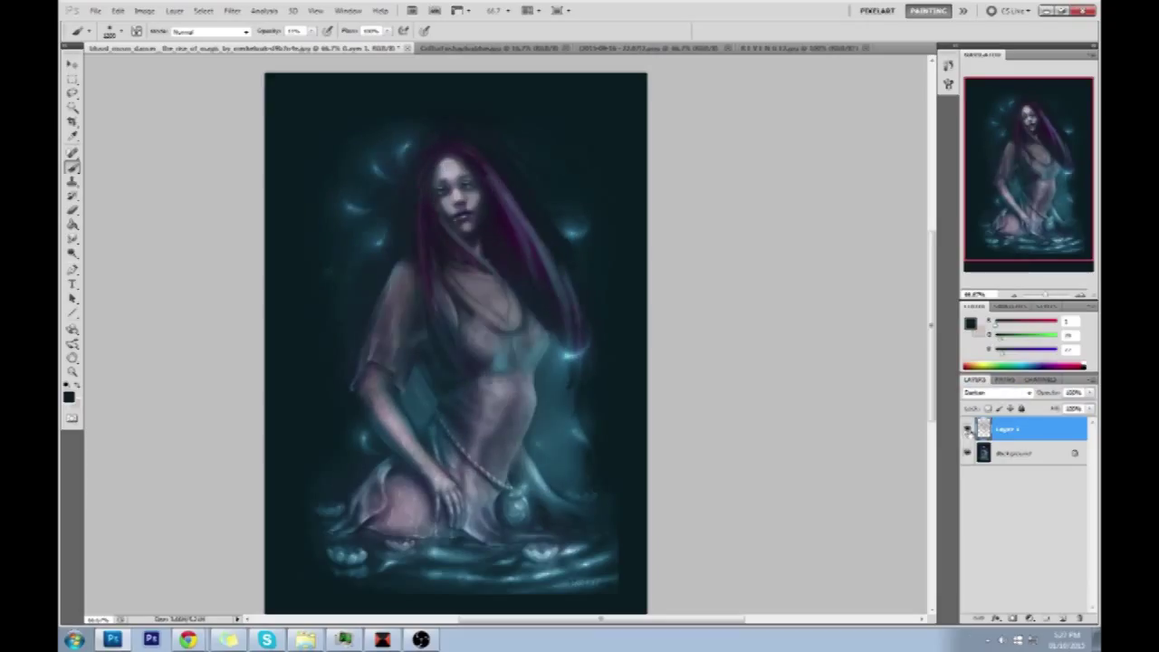
click(966, 429)
click(966, 430)
Set the dark teal layer to Multiply and darken the lower body, dress and water with large brush strokes.
click(992, 392)
click(973, 122)
drag(507, 407, 425, 512)
mouse_move(489, 480)
mouse_down()
mouse_move(430, 506)
mouse_move(398, 543)
mouse_up()
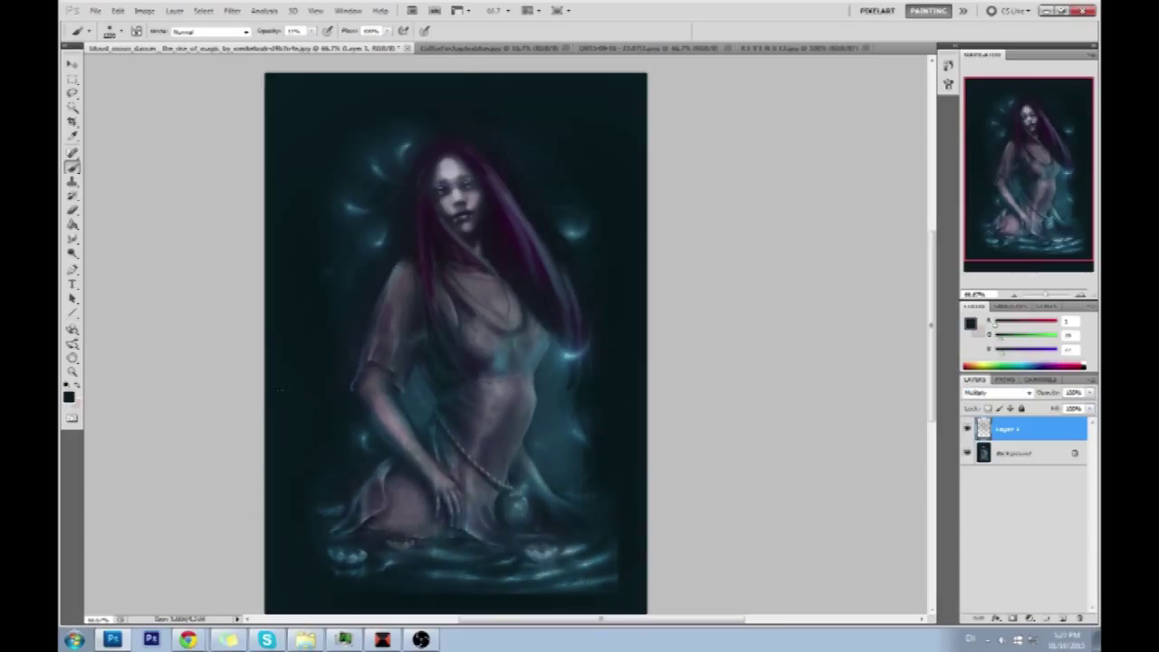
drag(488, 534, 398, 428)
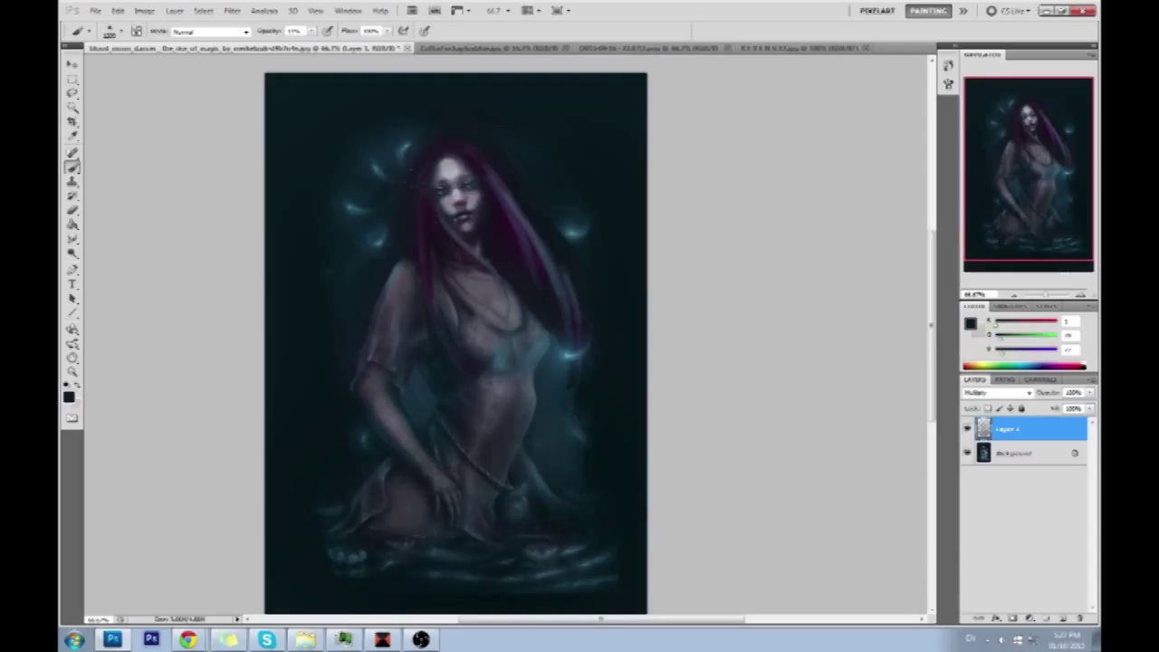
Erase the darkening over the glow at the hair tips, the lit chest, the side lights and the pot.
key(e)
mouse_move(570, 357)
mouse_down()
mouse_move(546, 347)
mouse_move(505, 371)
mouse_up()
drag(375, 434, 367, 427)
drag(564, 425, 574, 435)
click(527, 503)
mouse_move(543, 344)
mouse_down()
mouse_move(521, 375)
mouse_move(480, 391)
mouse_move(536, 340)
mouse_up()
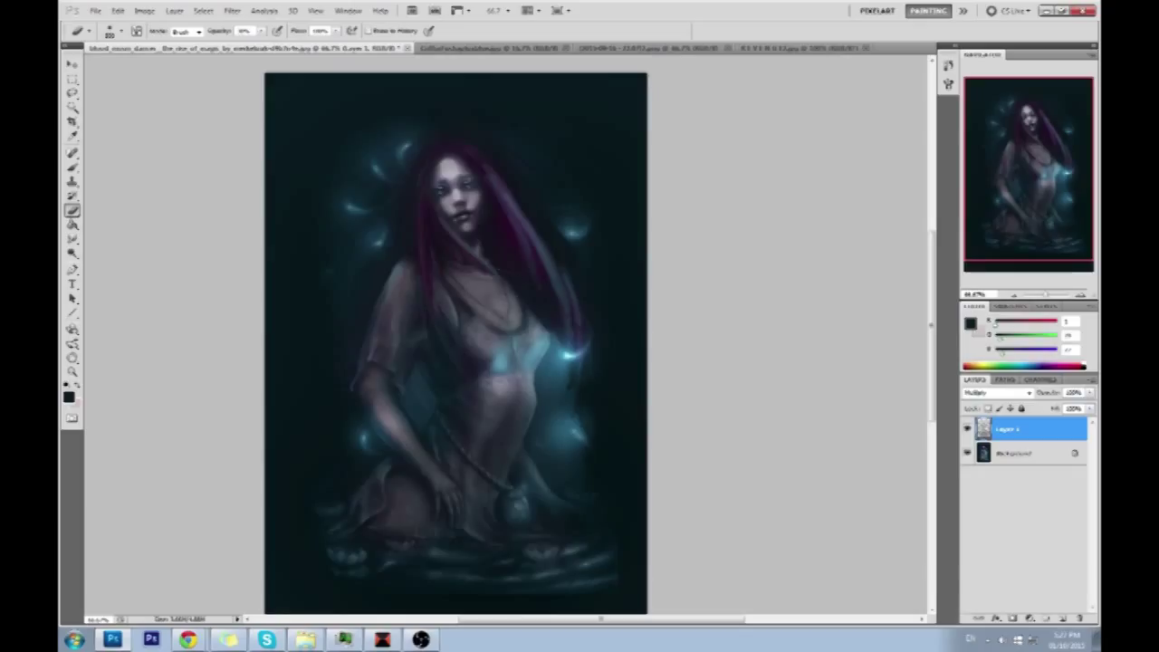
Erase the darkening along the hair strands on both sides and over the face.
drag(559, 296, 522, 208)
drag(432, 283, 440, 311)
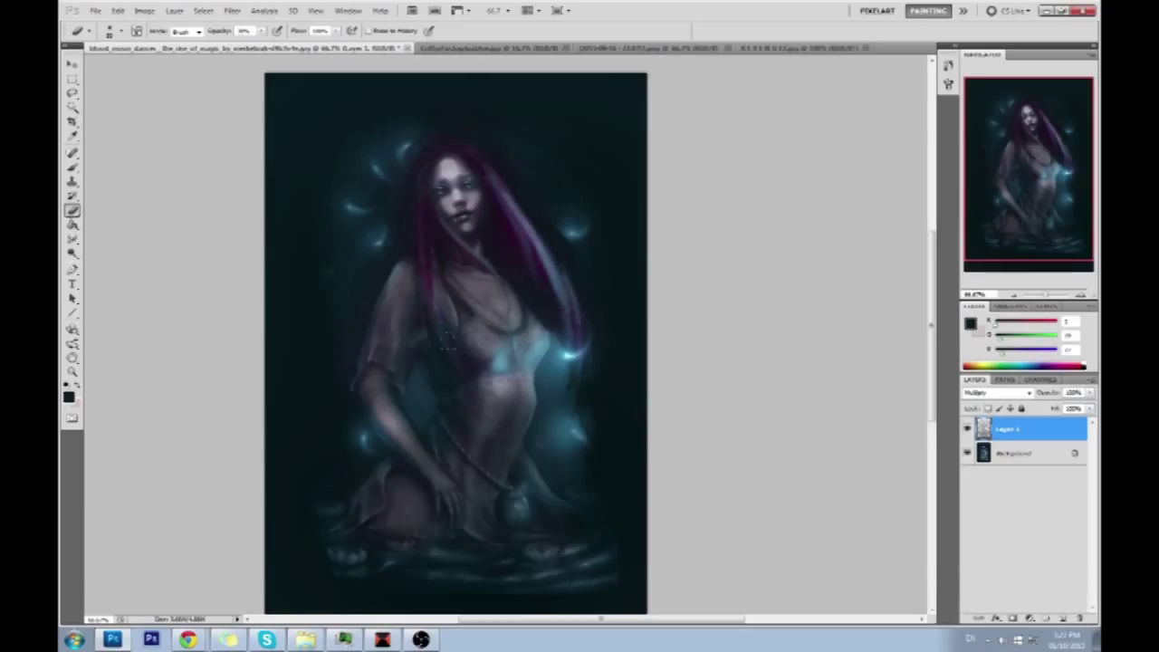
key(])
key(])
key(])
mouse_move(459, 178)
mouse_down()
mouse_move(460, 200)
mouse_move(457, 183)
mouse_up()
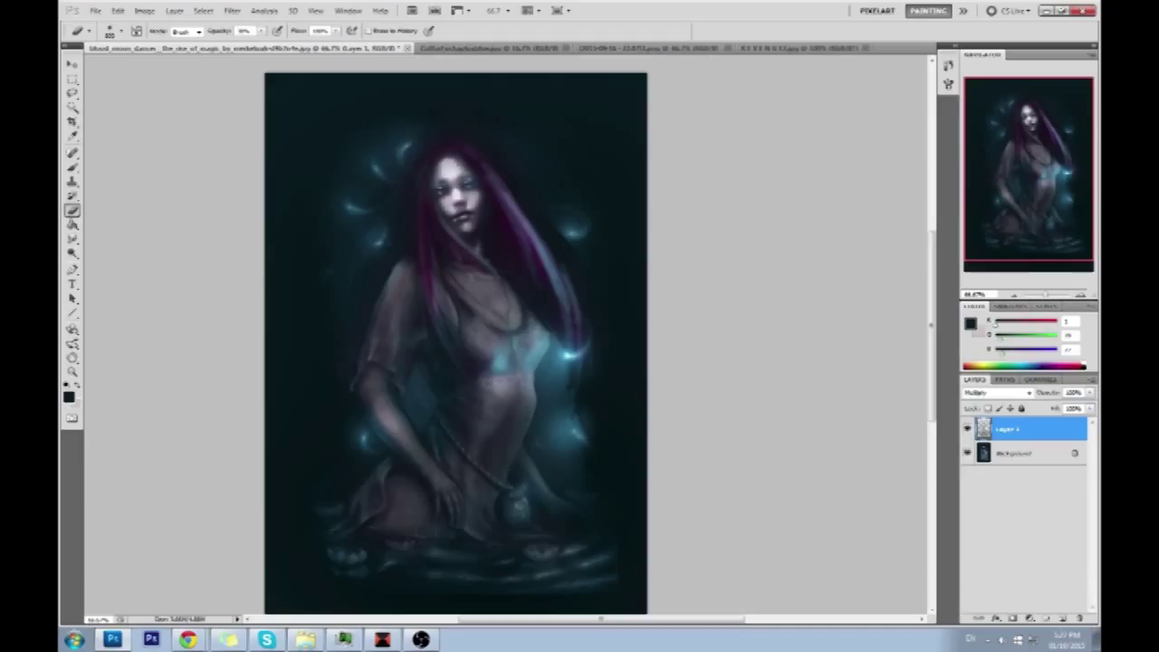
Erase the darkening over the neckline, upper chest and torso with a smaller eraser.
key([)
key([)
key([)
drag(473, 277, 496, 311)
key([)
key([)
key([)
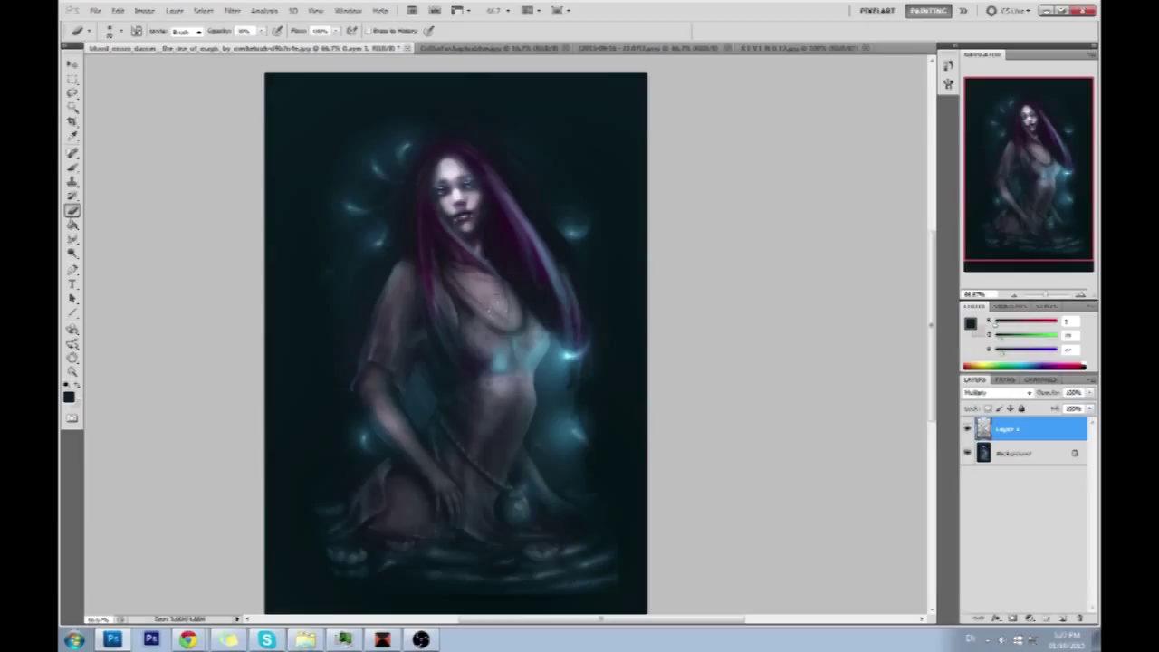
mouse_move(496, 307)
mouse_down()
mouse_move(517, 323)
mouse_move(505, 302)
mouse_move(474, 305)
mouse_up()
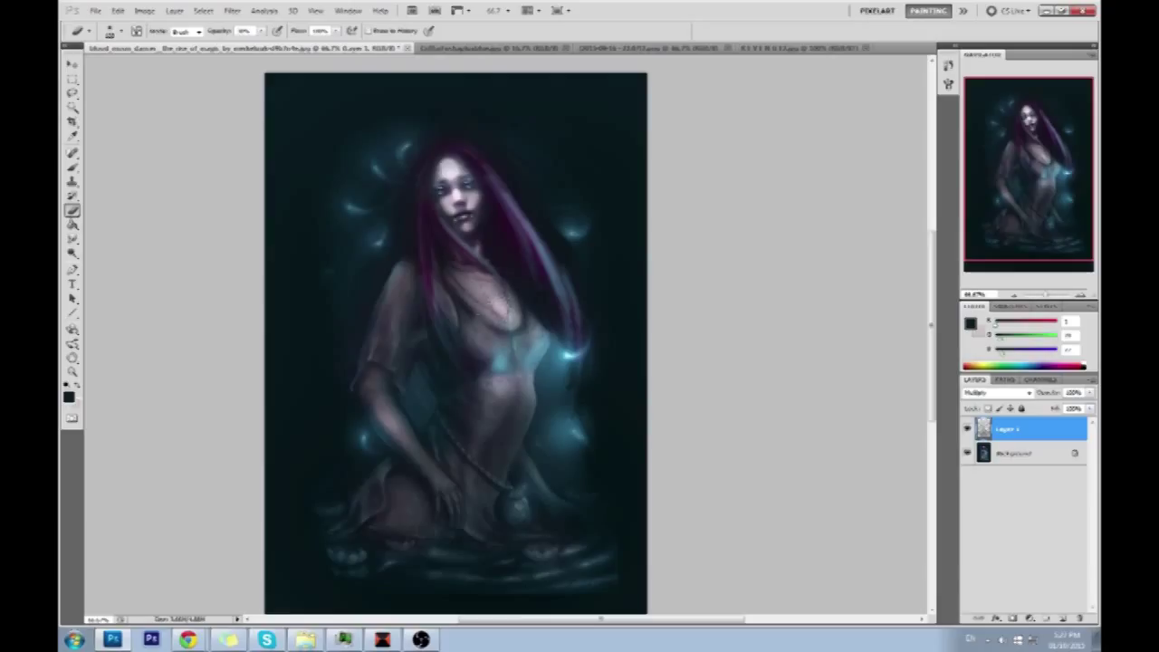
mouse_move(474, 305)
mouse_down()
mouse_move(486, 315)
mouse_move(469, 295)
mouse_up()
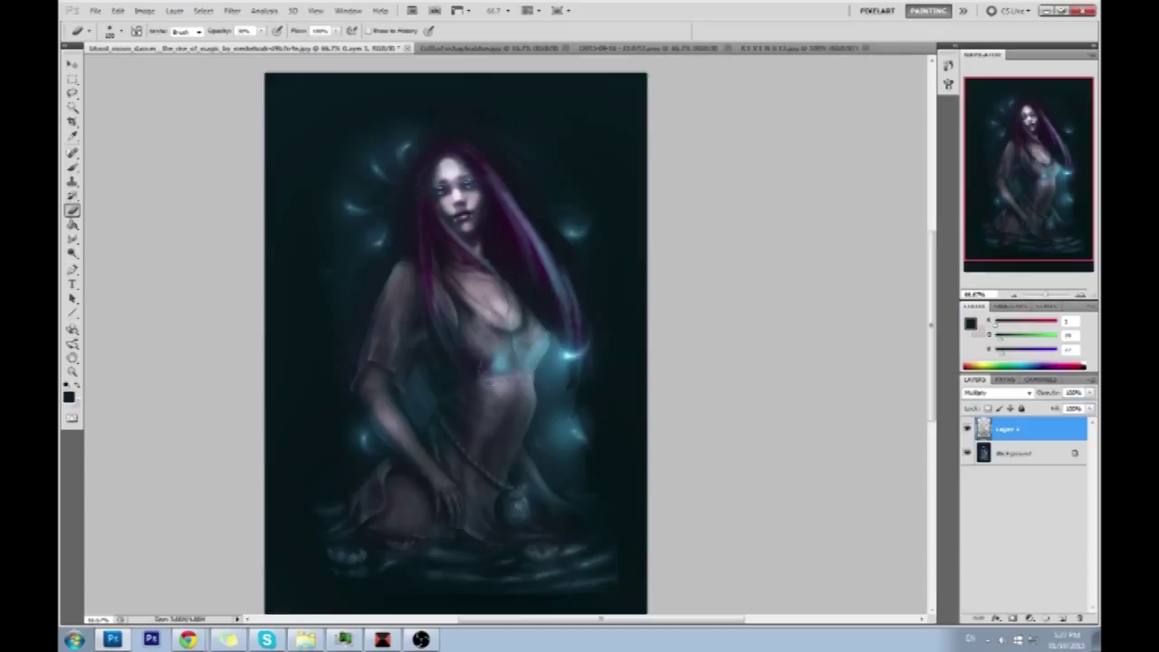
drag(481, 372, 464, 339)
Merge the darkening layer into the background and prepare a more opaque brush with a light tone sampled from the face.
key(b)
alt+click(459, 183)
key(bracketleft)
key(bracketleft)
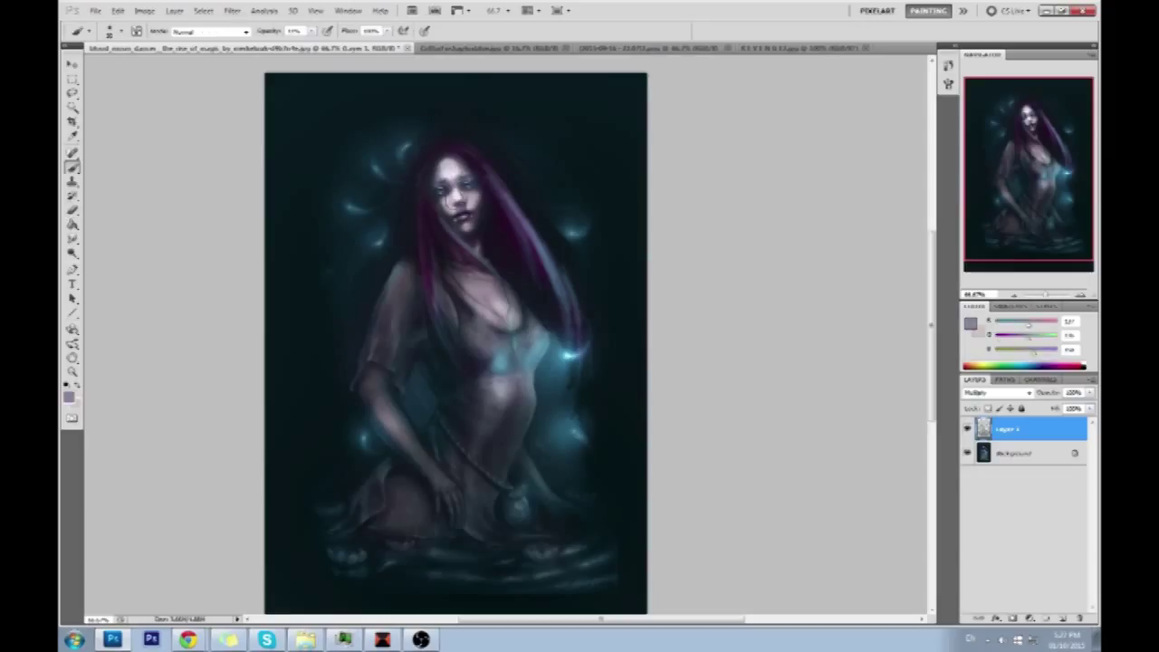
click(311, 31)
drag(340, 43, 359, 44)
right_click(1041, 430)
click(1039, 389)
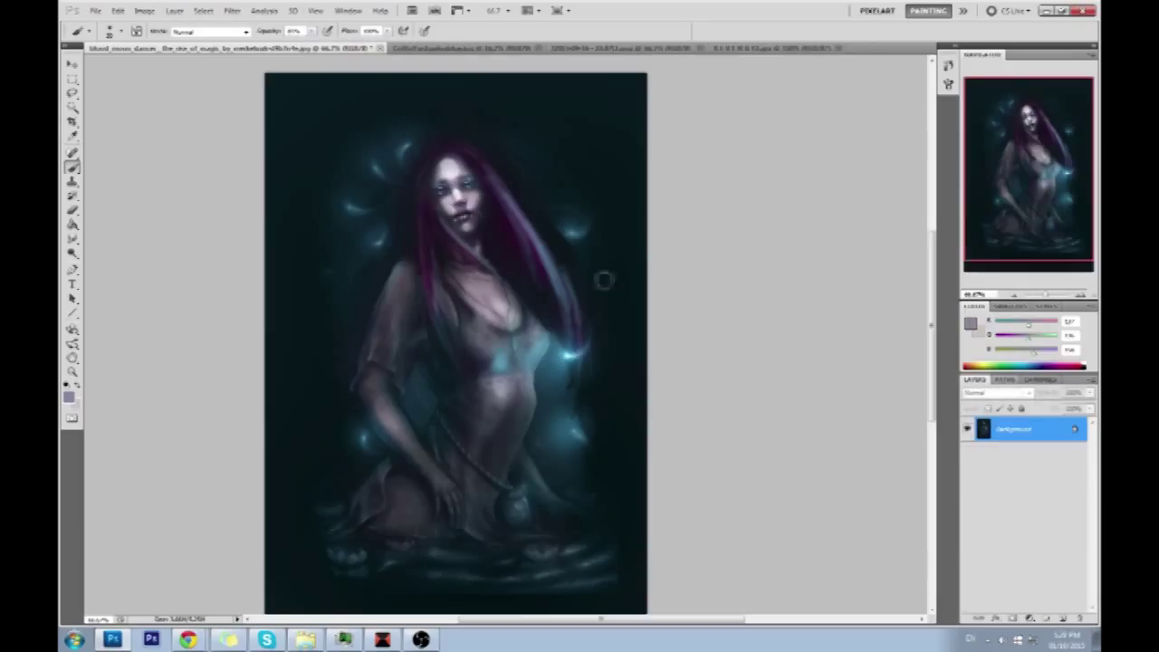
alt+click(456, 198)
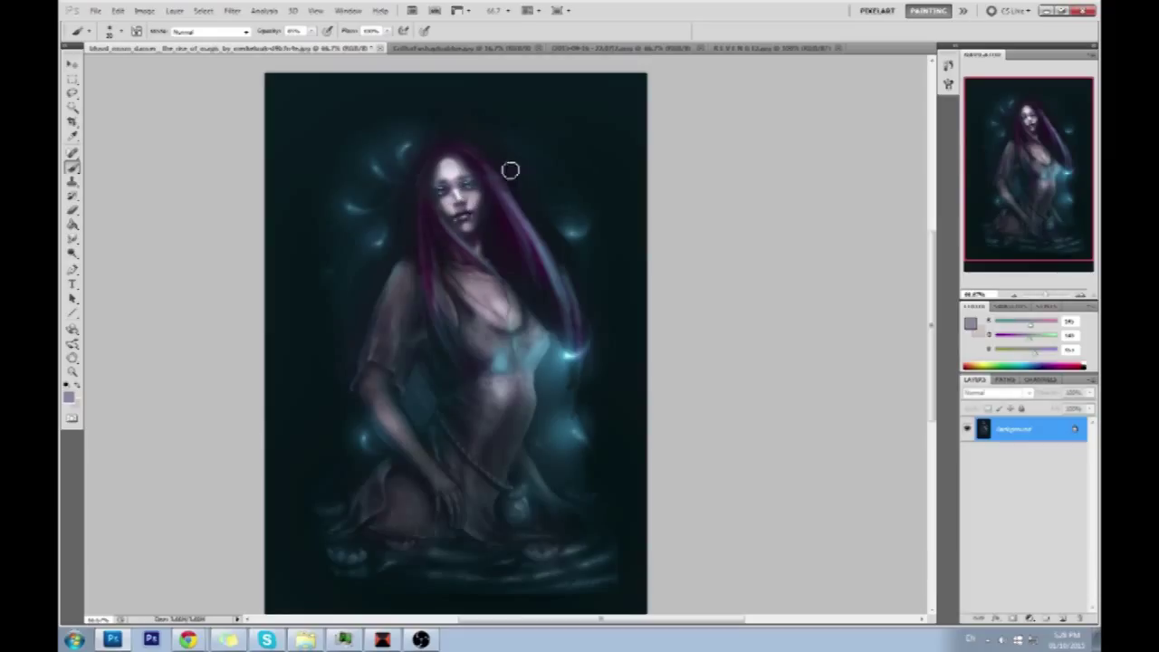
alt+click(456, 197)
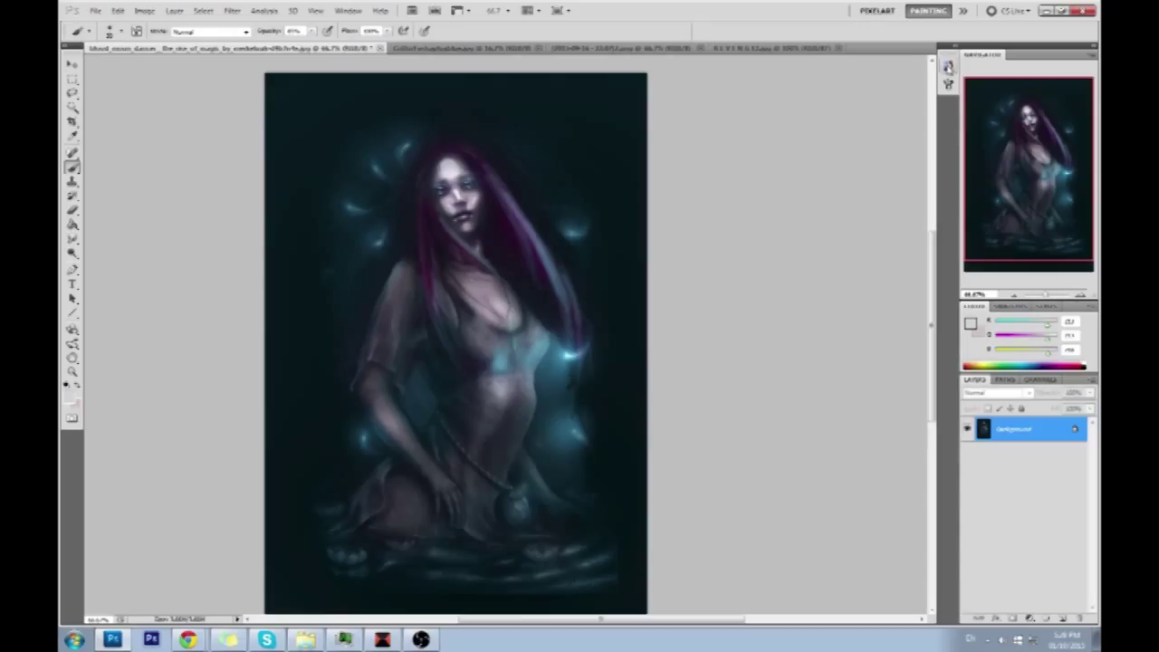
Select the whole canvas and return the document to its original opening snapshot in the history.
key(ctrl+a)
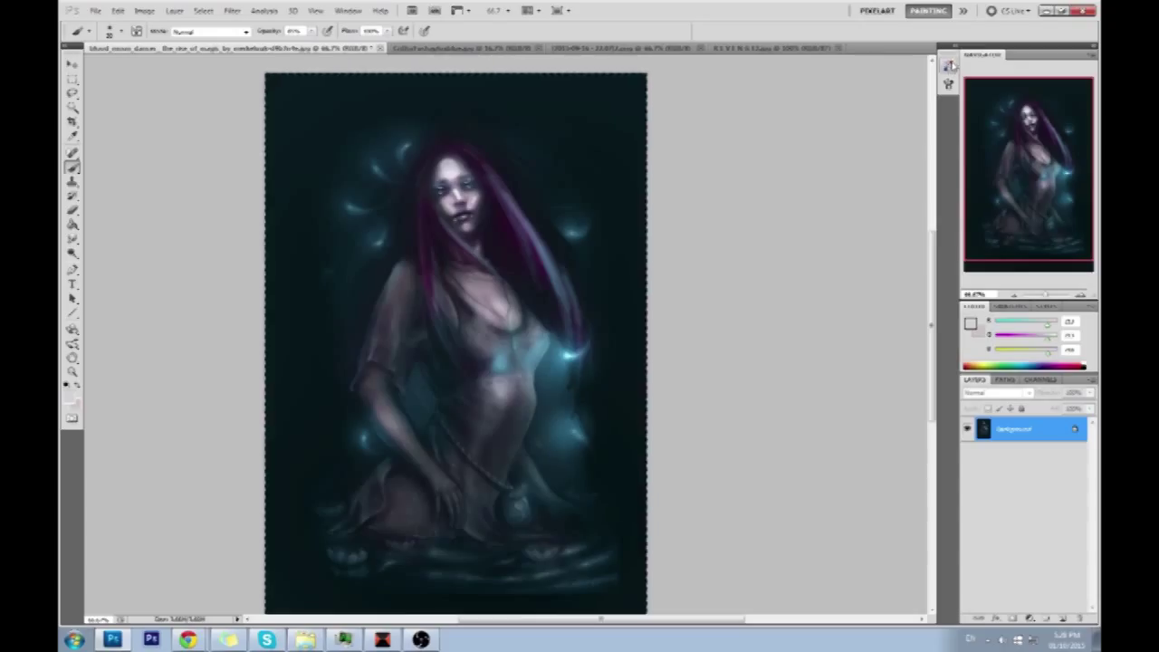
click(947, 66)
scroll(923, 375, up, 10)
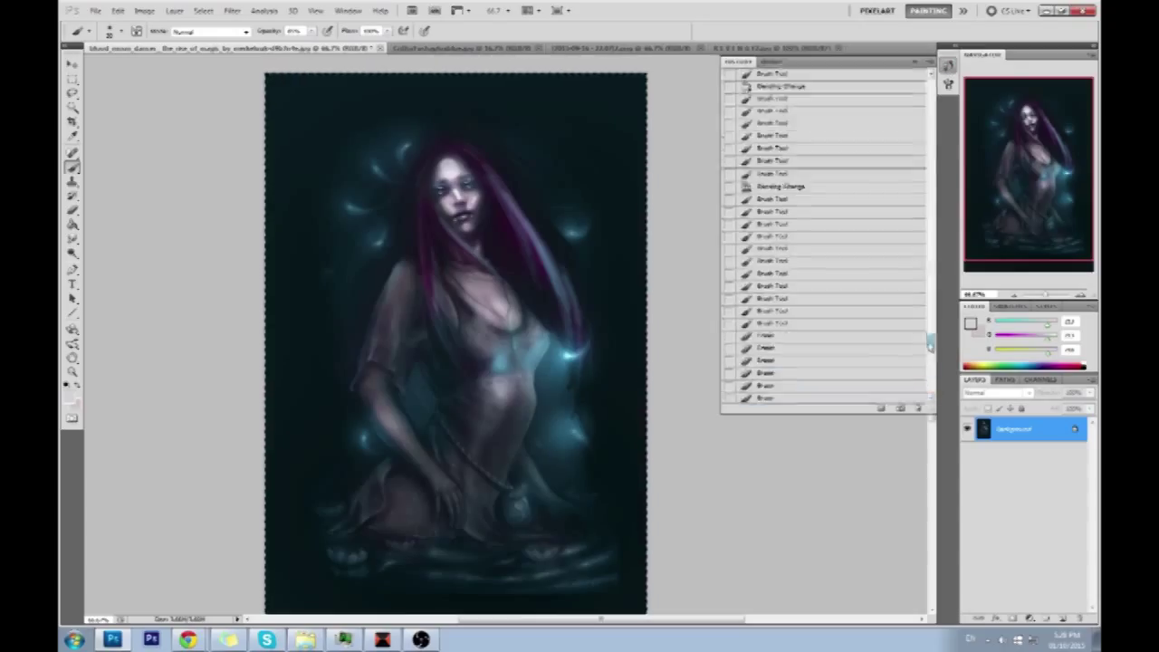
click(909, 80)
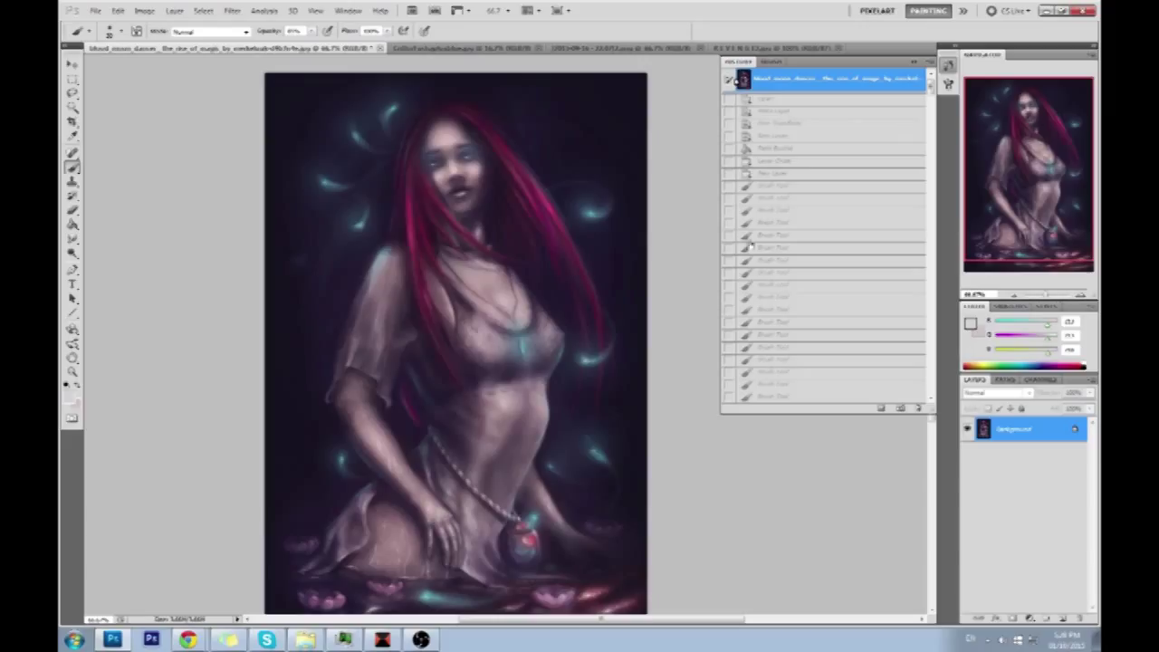
Paste the copied teal version in place as a new layer above the restored original painting.
mouse_move(931, 88)
mouse_down()
mouse_move(929, 357)
mouse_move(904, 79)
mouse_up()
key(ctrl+shift+v)
click(915, 59)
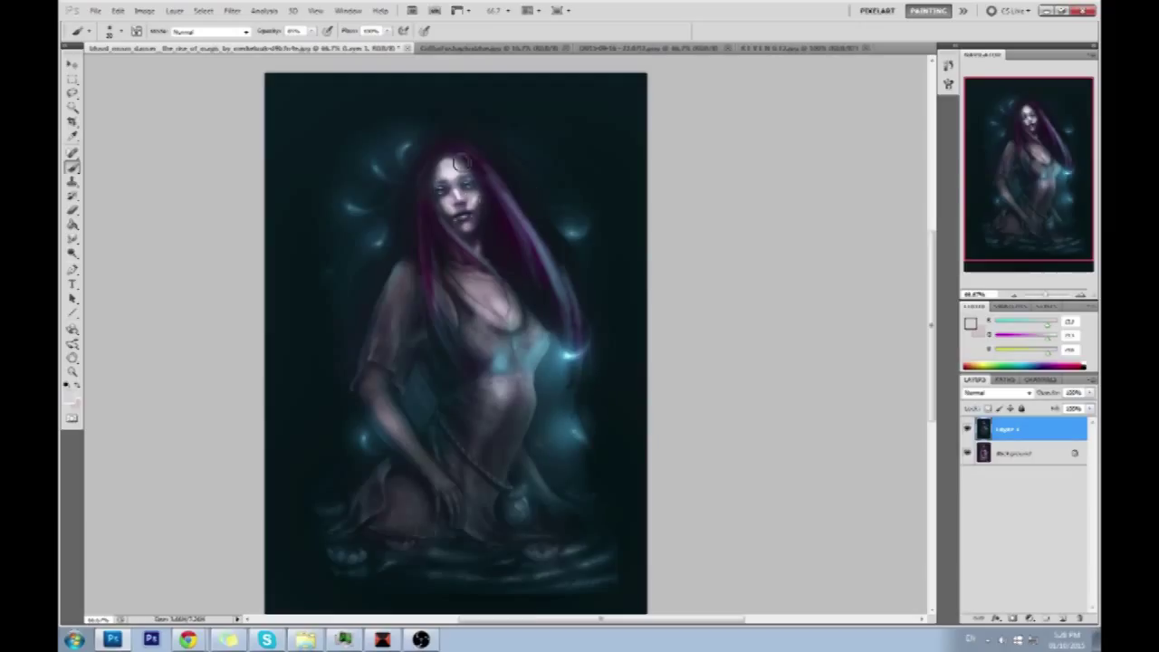
Soften the hairline around the forehead with a larger, less opaque brush in a dark tone sampled beside the face.
alt+click(487, 196)
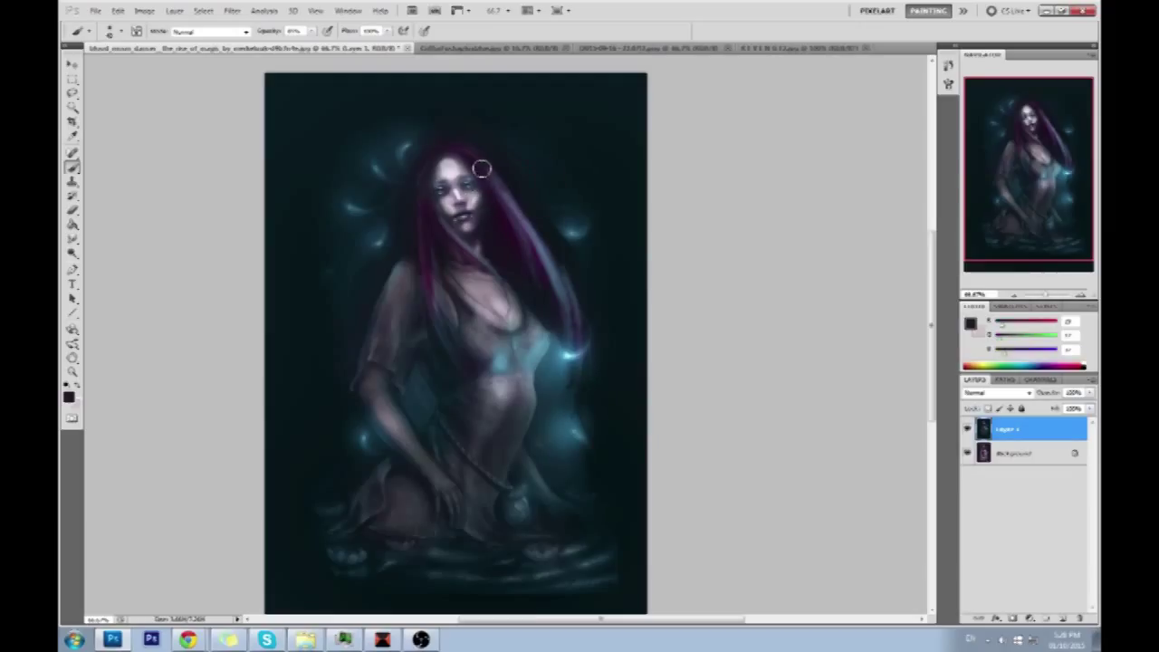
key(])
key(])
key(])
key(])
key(])
key(])
key(])
drag(311, 31, 278, 43)
click(466, 176)
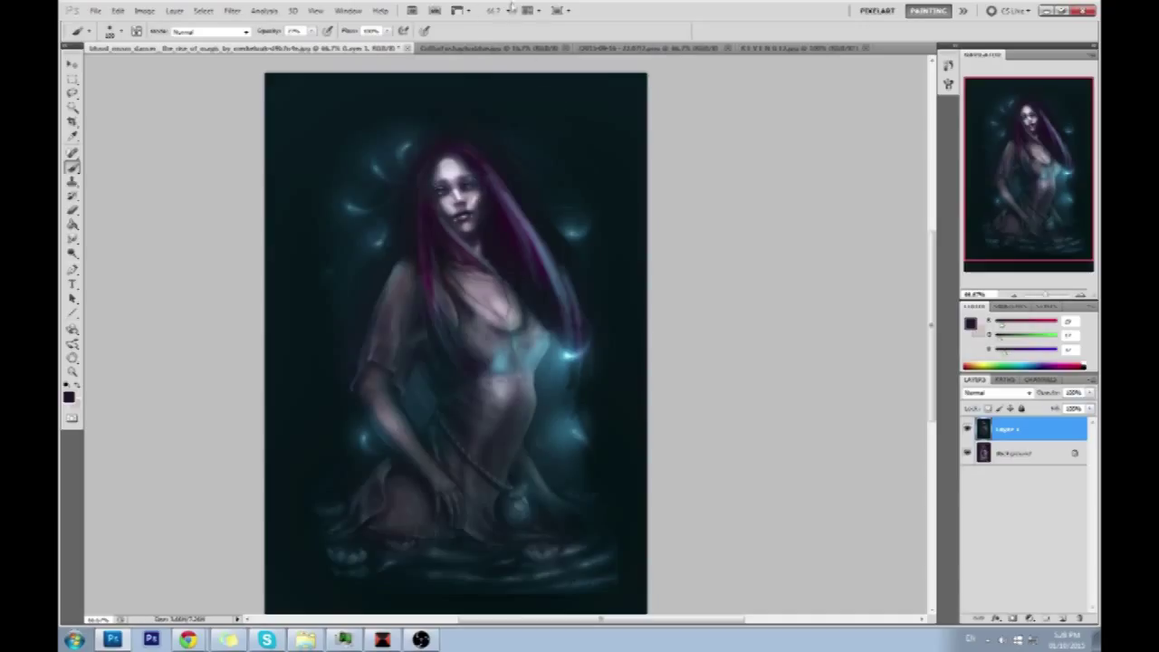
drag(425, 163, 469, 164)
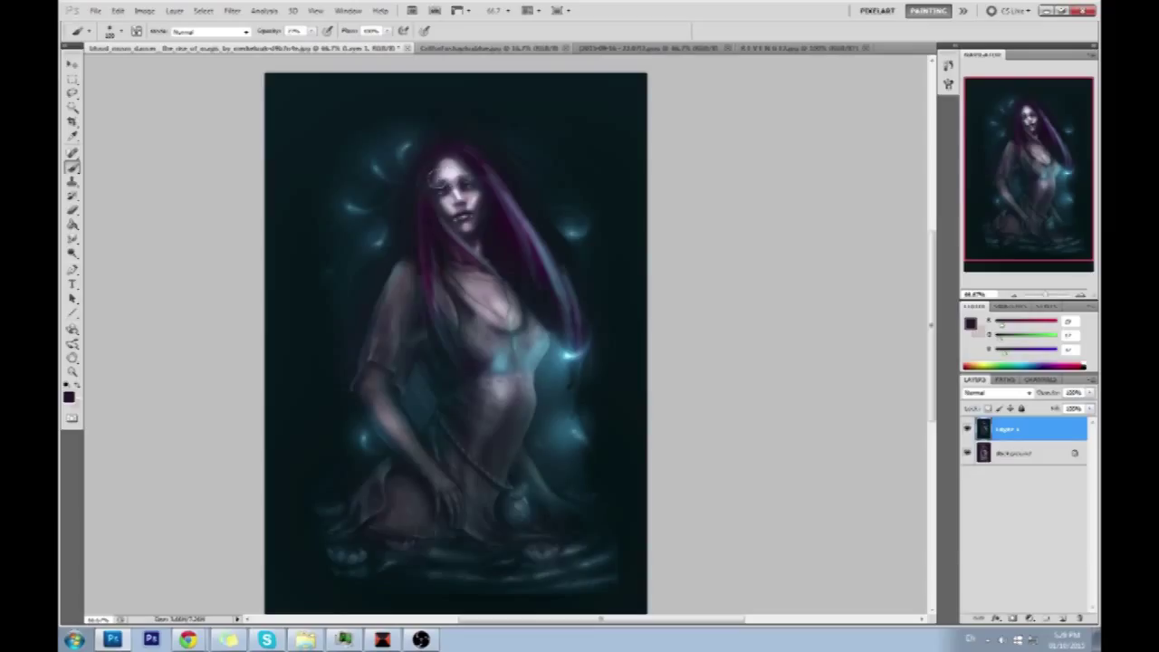
Repaint the shading around the mouth, jaw and neck with tones sampled from those areas, and undo the last chest stroke.
alt+click(452, 207)
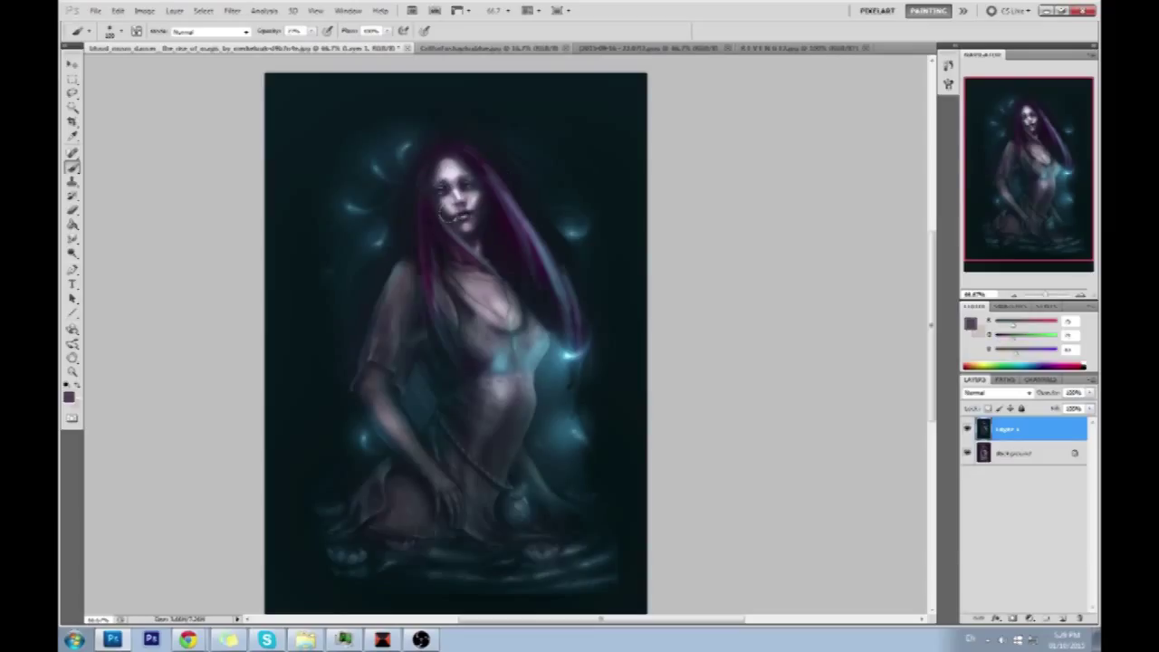
alt+click(461, 219)
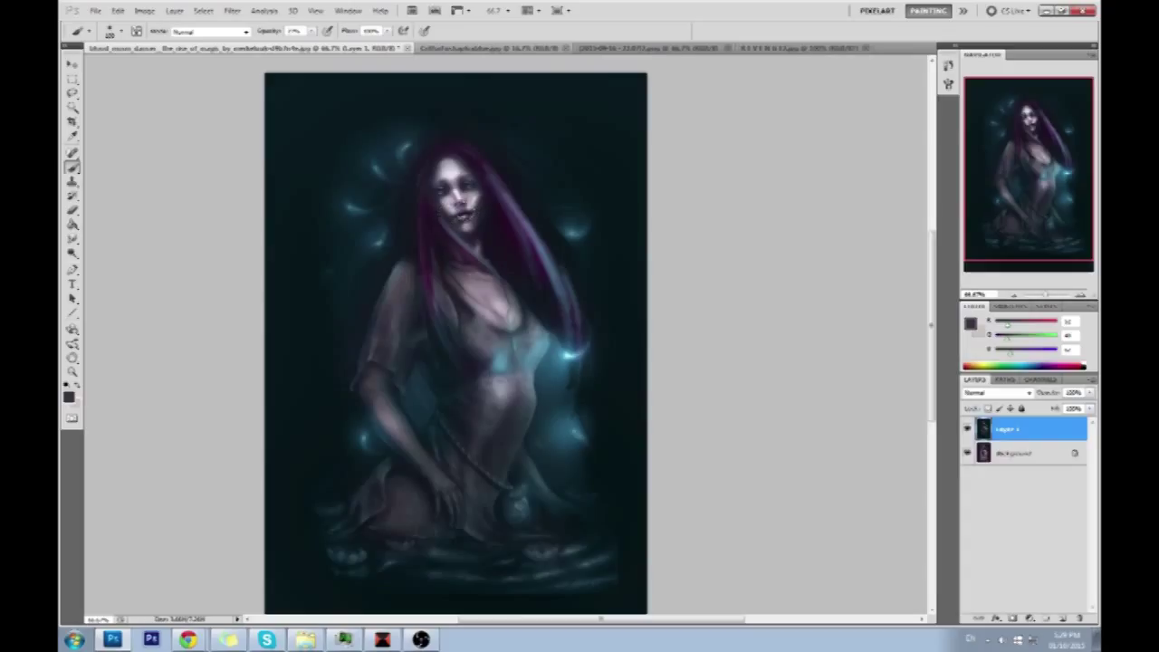
alt+click(472, 216)
alt+click(483, 228)
alt+click(482, 239)
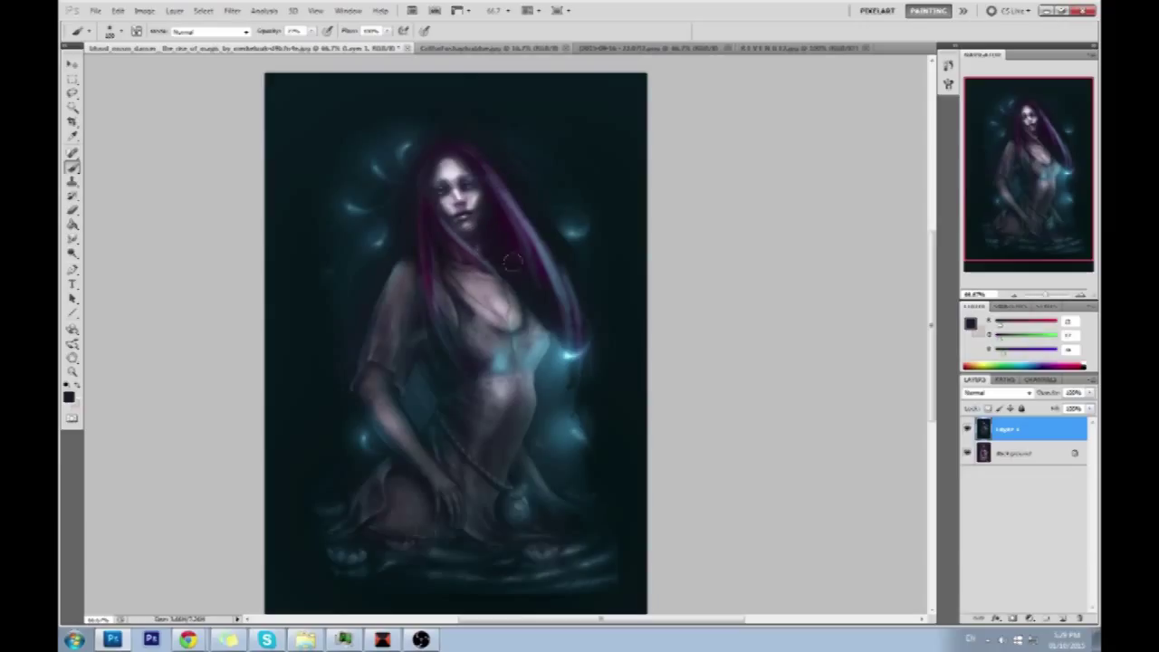
alt+click(498, 303)
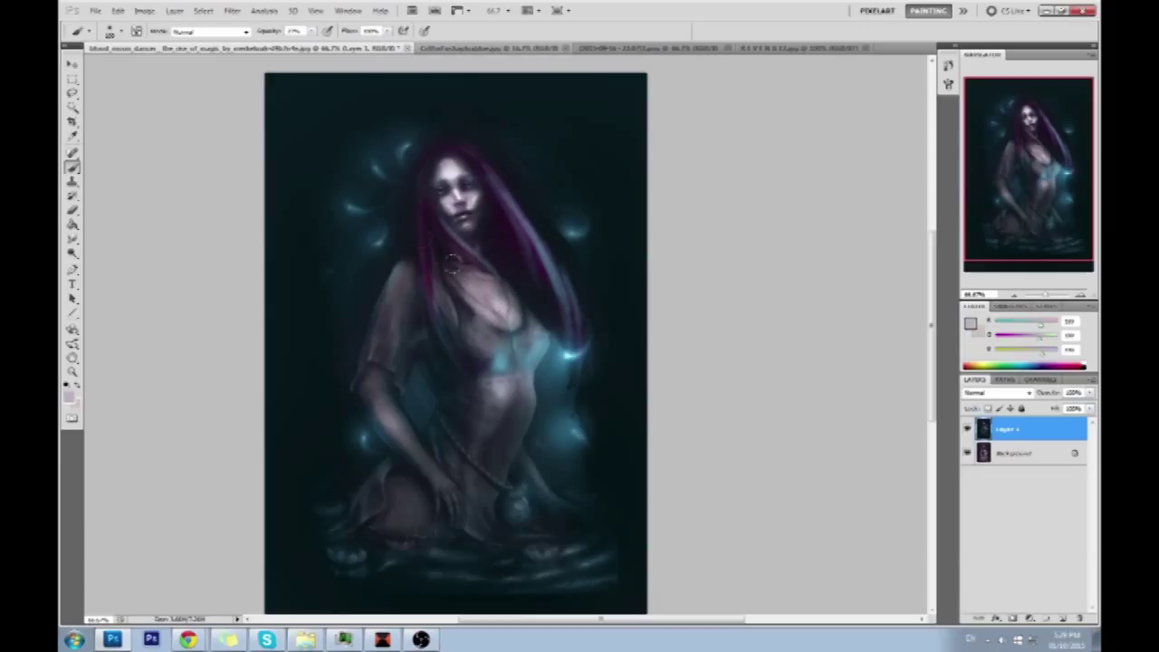
mouse_move(501, 312)
mouse_down()
mouse_move(516, 333)
mouse_move(491, 296)
mouse_move(449, 267)
mouse_up()
key(ctrl+z)
Open the Liquify filter and push the outer bust contour with a brush size of 211.
click(231, 10)
click(259, 82)
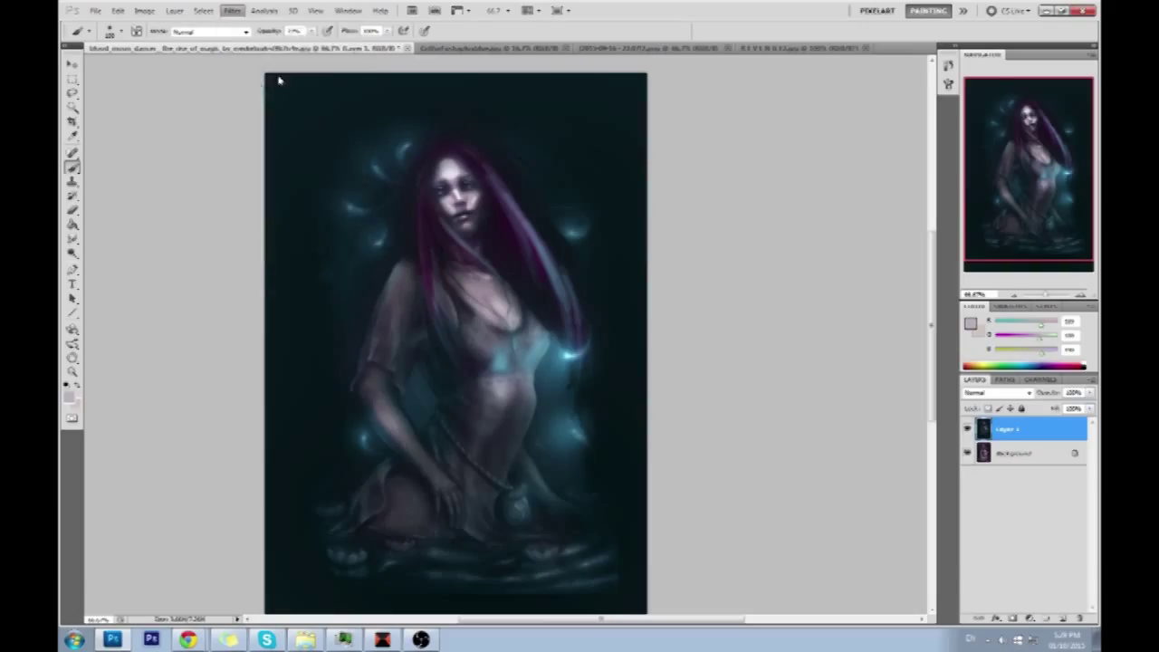
click(1041, 103)
drag(982, 119, 988, 119)
click(592, 308)
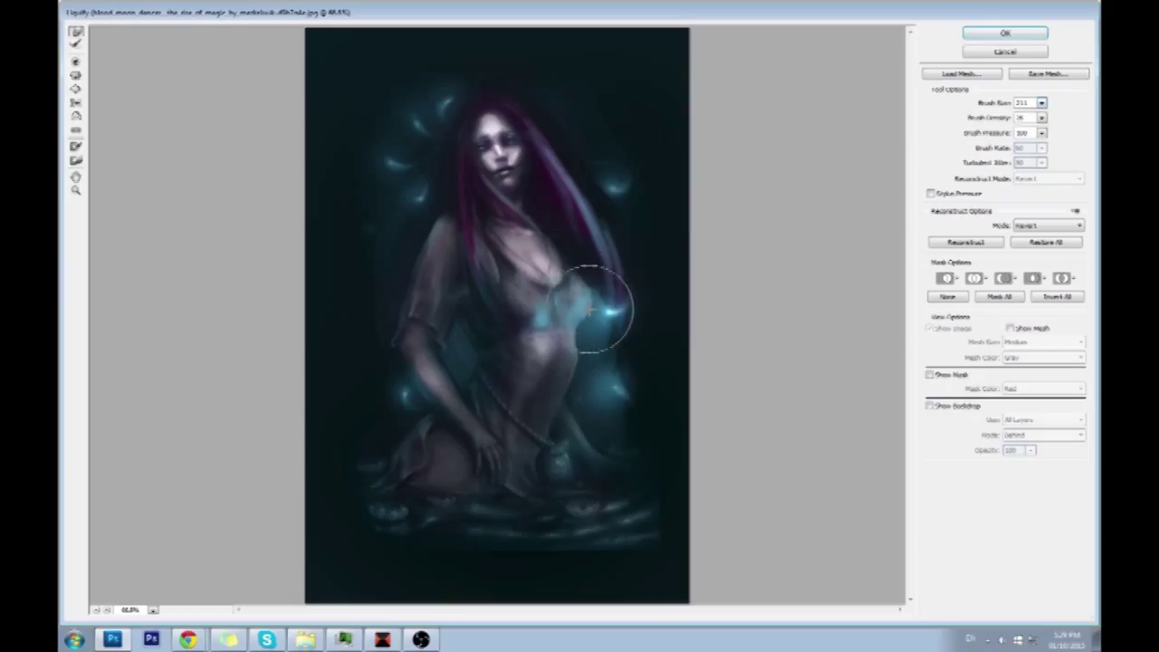
drag(590, 319, 593, 322)
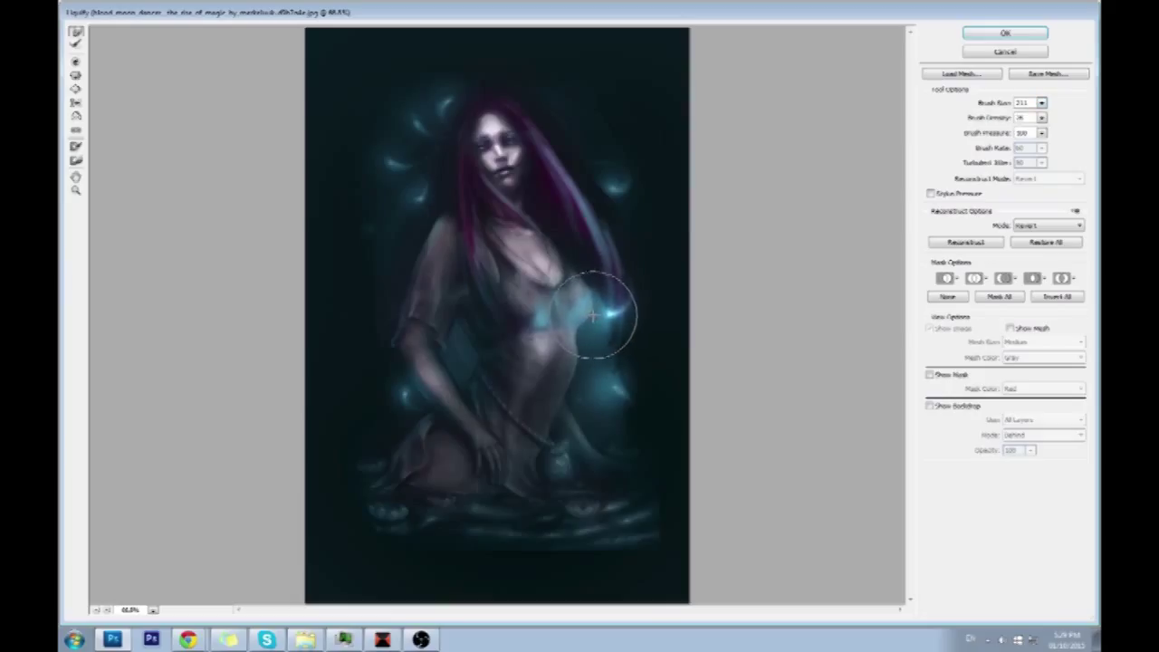
mouse_move(597, 283)
mouse_down()
mouse_move(603, 260)
mouse_move(577, 383)
mouse_move(574, 361)
mouse_up()
Refine the bust contour with a Liquify brush size of 91 and apply the filter.
click(1041, 102)
drag(996, 119, 984, 119)
click(584, 333)
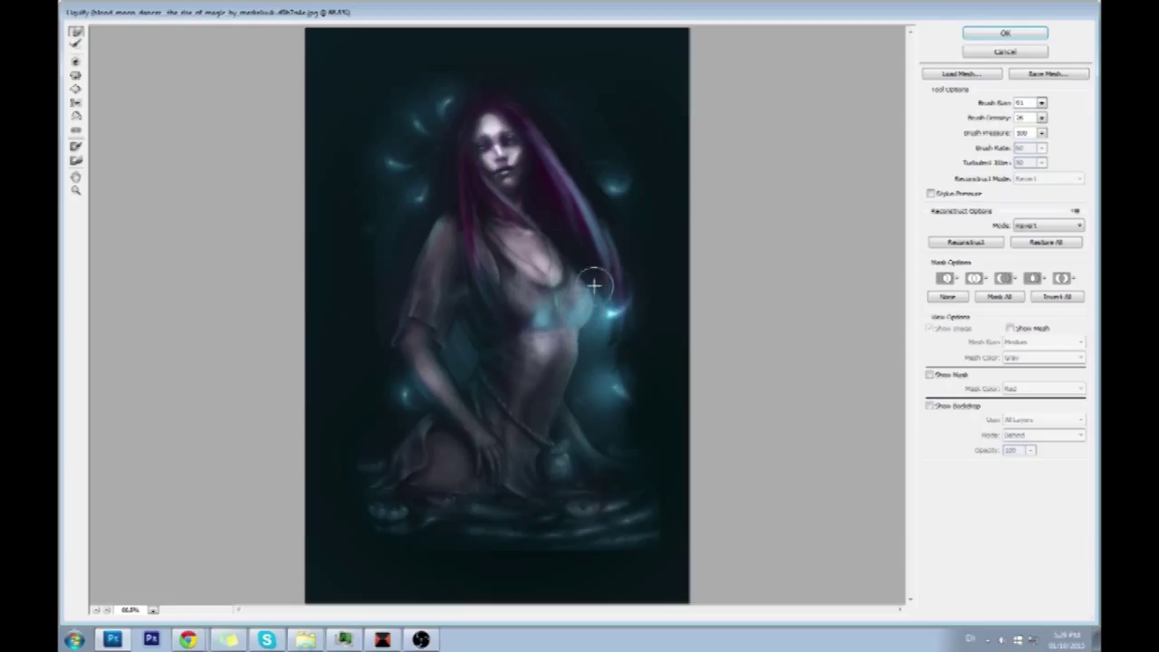
drag(601, 285, 587, 264)
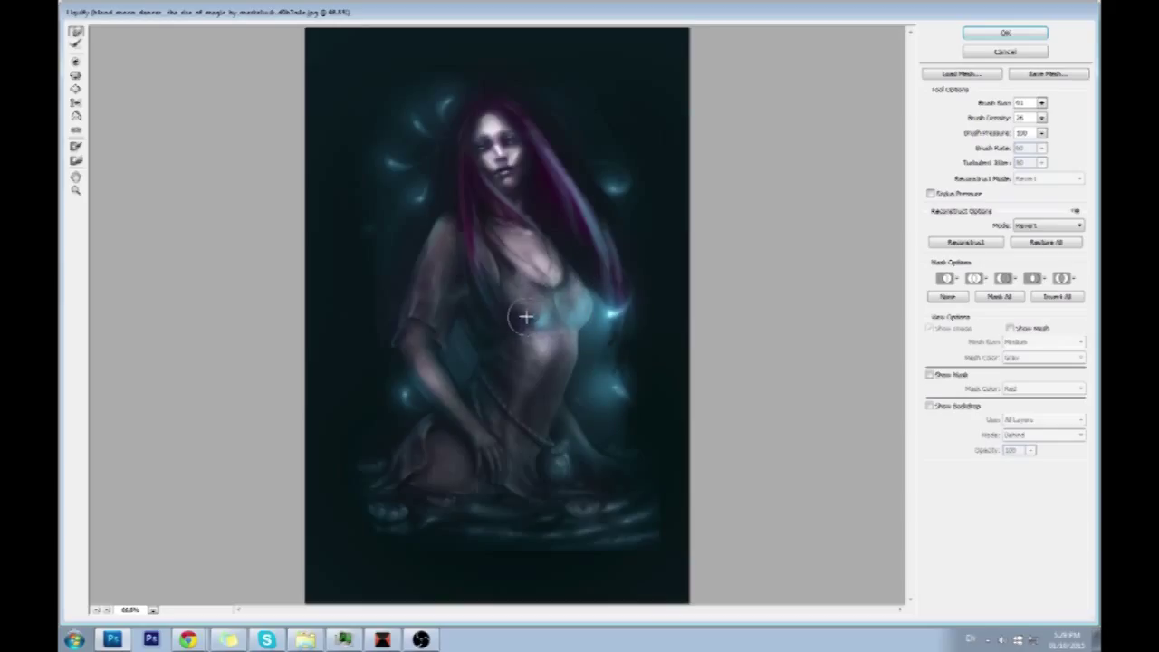
click(996, 33)
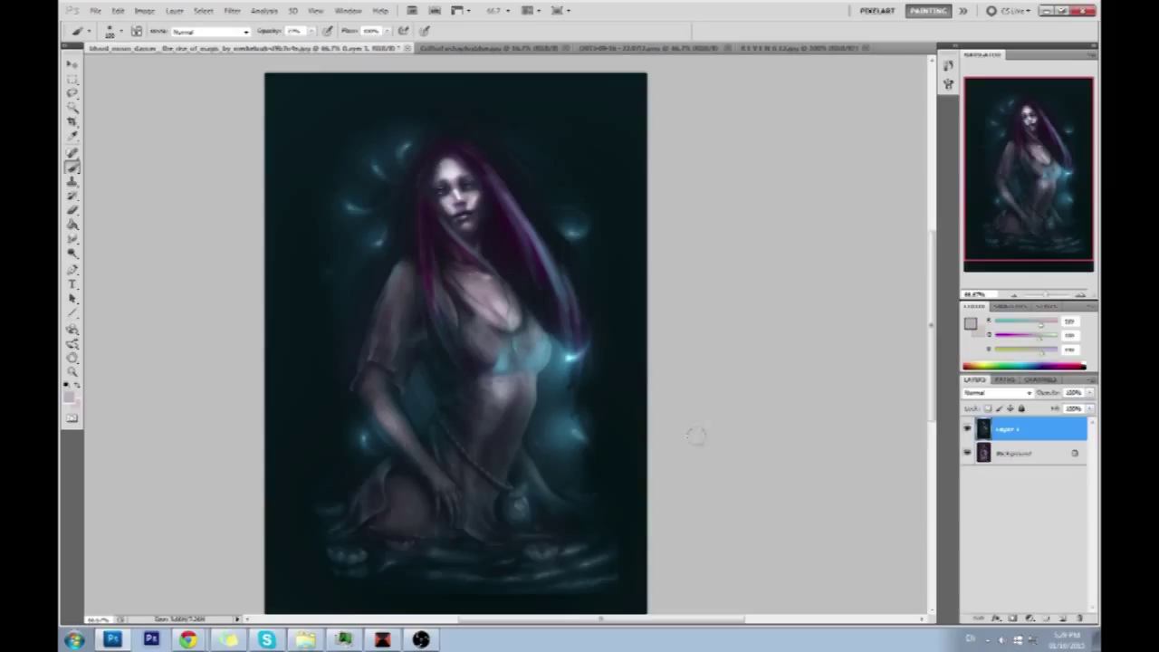
Select the gap between the arm and torso and lighten it with the Dodge tool in the Highlights range.
click(71, 109)
click(431, 404)
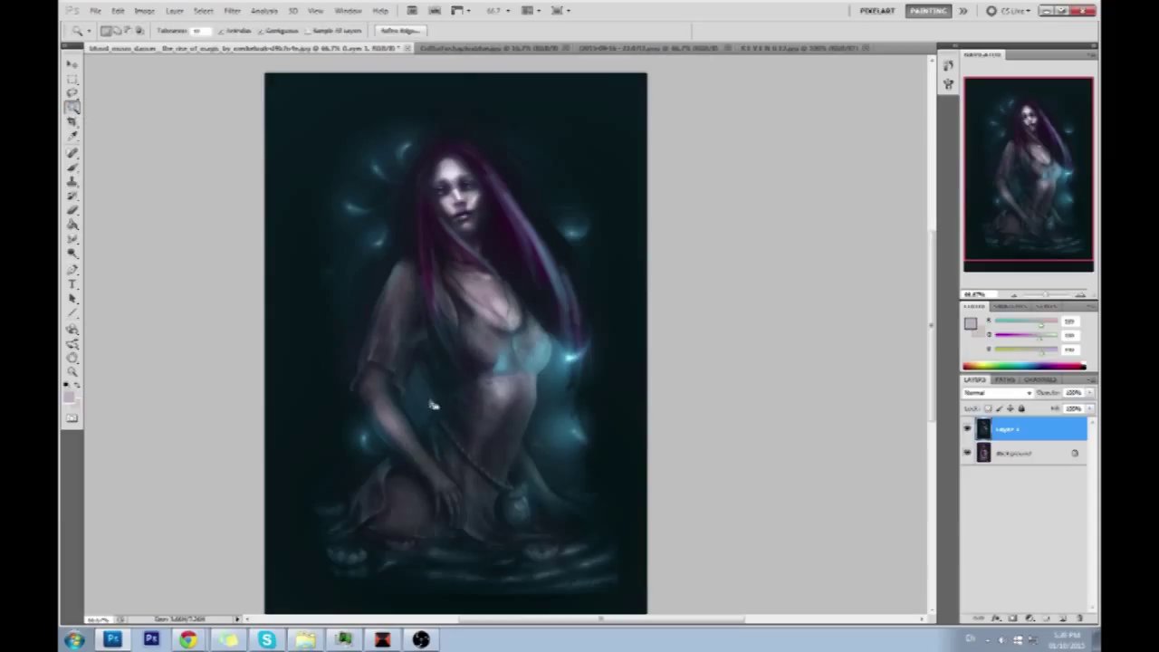
click(442, 412)
click(72, 254)
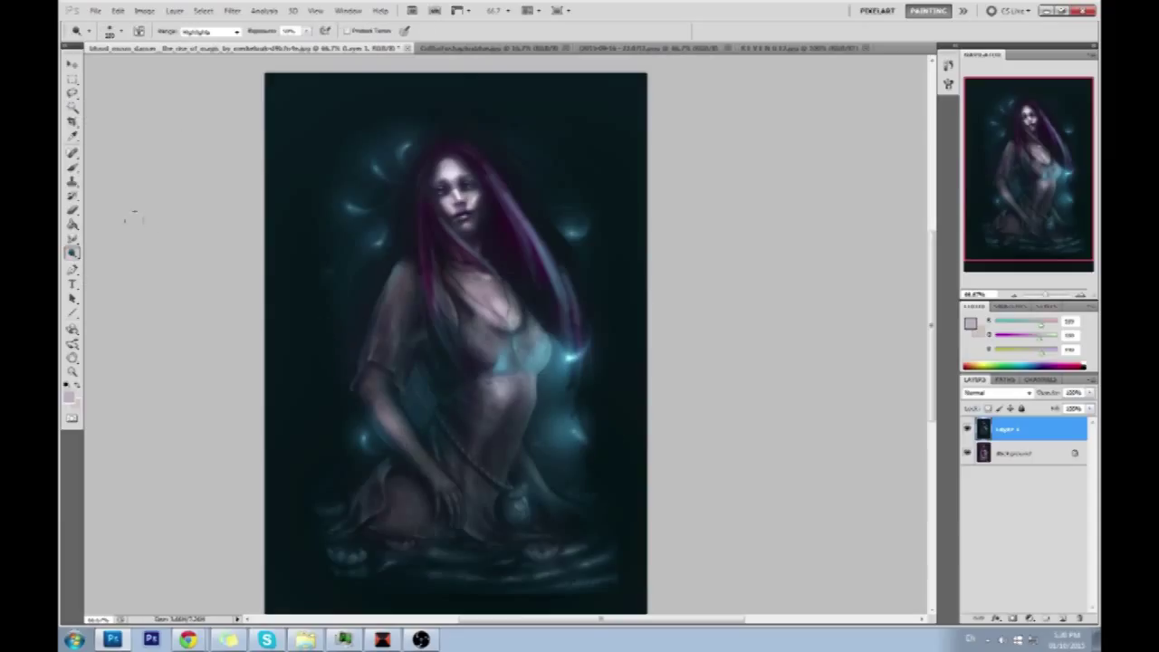
click(419, 395)
key(ctrl+z)
key(ctrl+z)
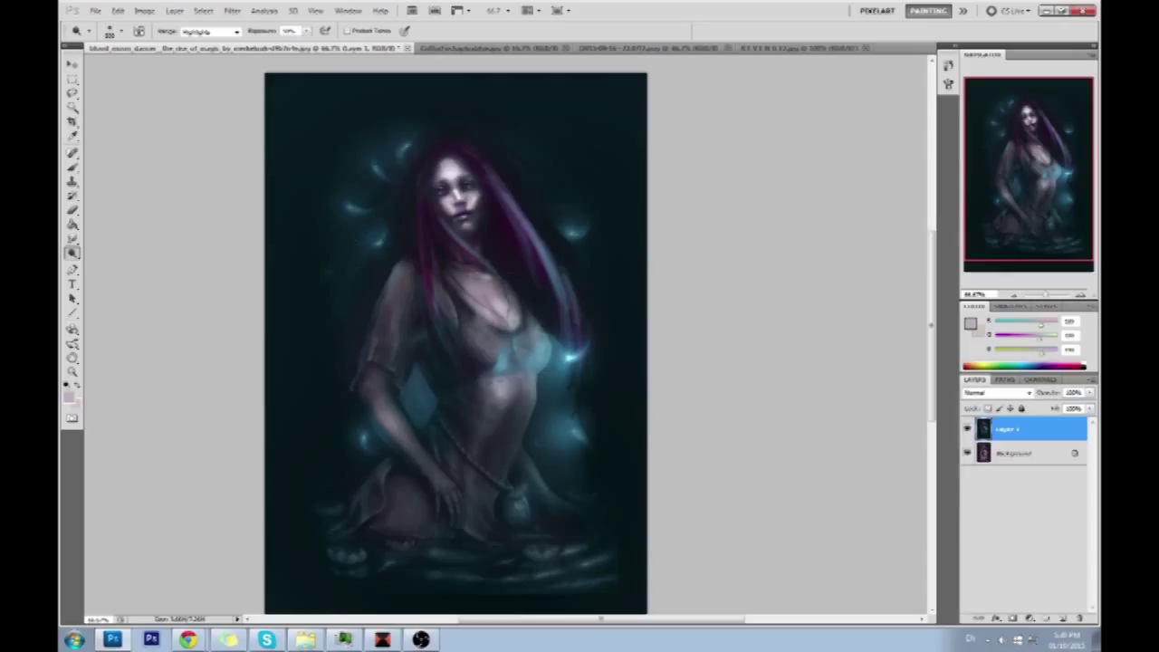
Paint a soft teal glow behind the woman's bent arm and back with a very large brush, then clear the selection.
key(l)
mouse_move(398, 260)
mouse_down()
mouse_move(374, 301)
mouse_move(350, 389)
mouse_move(393, 447)
mouse_move(351, 501)
mouse_move(293, 516)
mouse_move(222, 338)
mouse_move(362, 145)
mouse_move(418, 221)
mouse_up()
key(ctrl+d)
key(b)
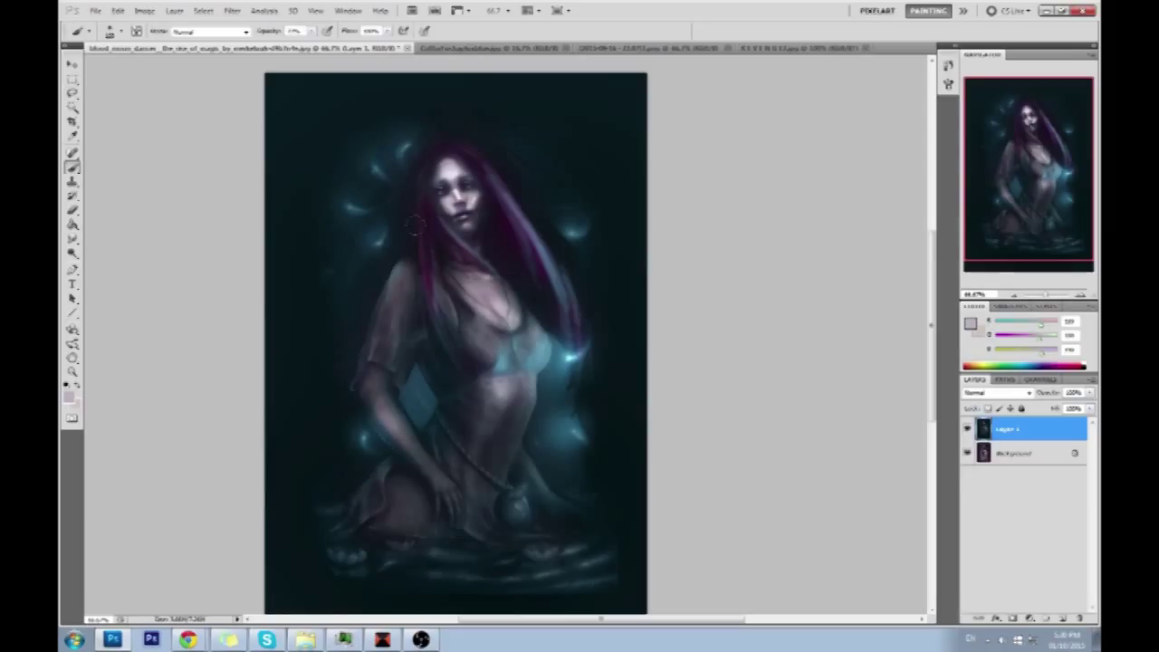
alt+click(412, 378)
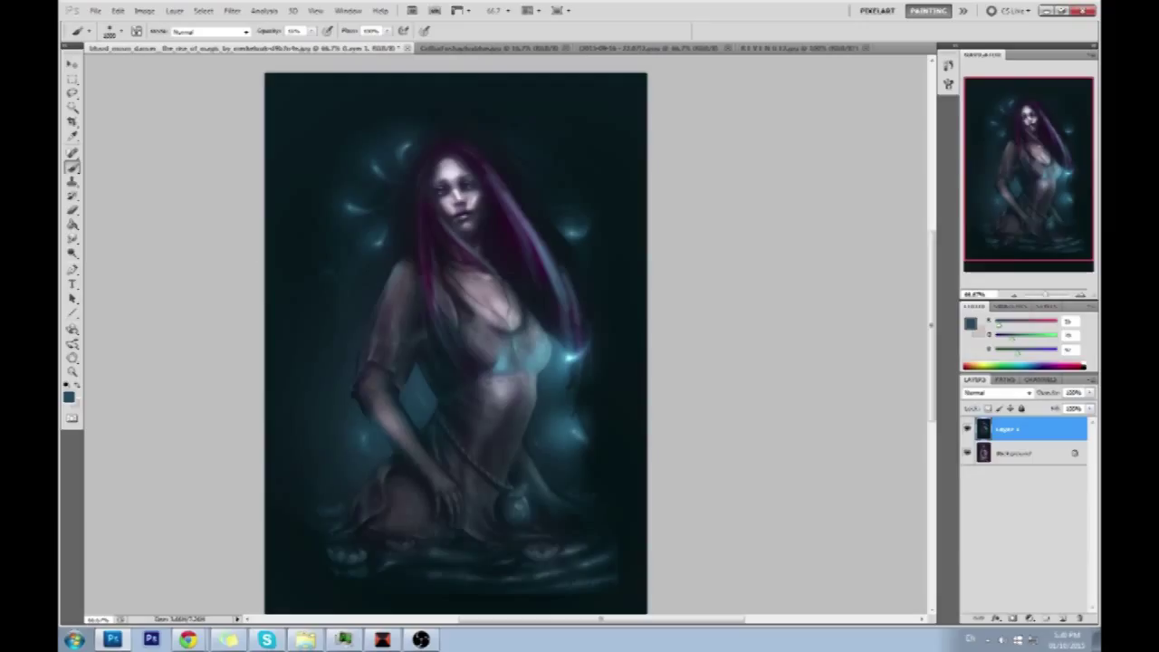
alt+click(610, 202)
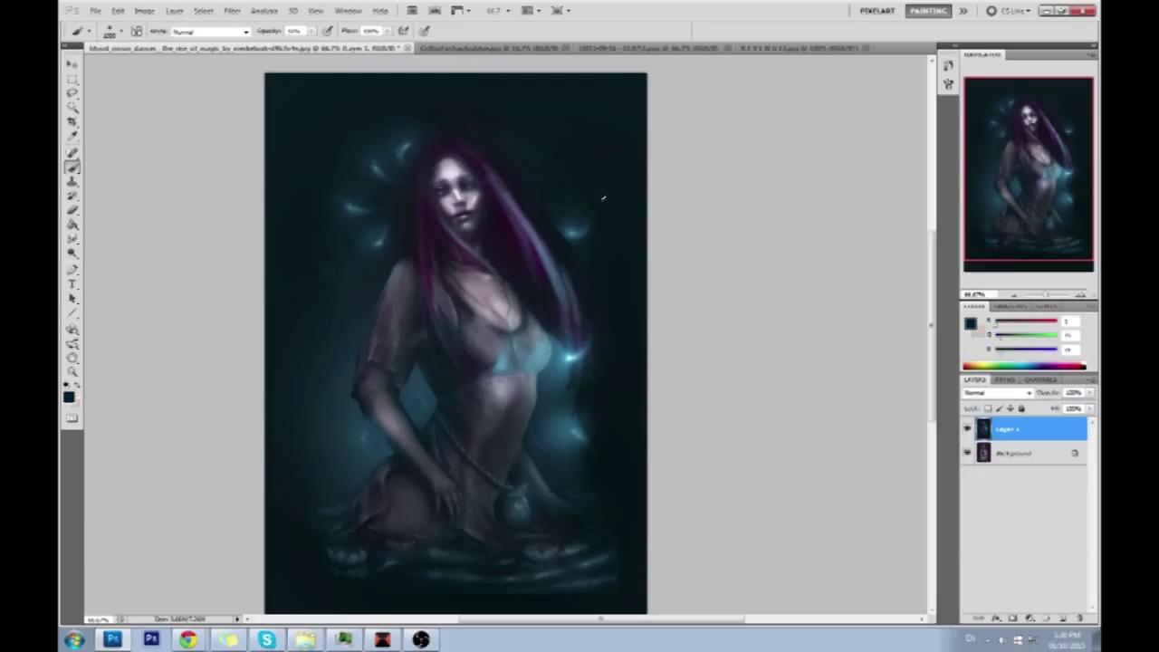
key(m)
right_click(509, 265)
click(538, 276)
Darken the outer background behind the woman's back with a large Burn tool set to Shadows.
key(b)
key(ctrl+minus)
click(72, 254)
click(101, 264)
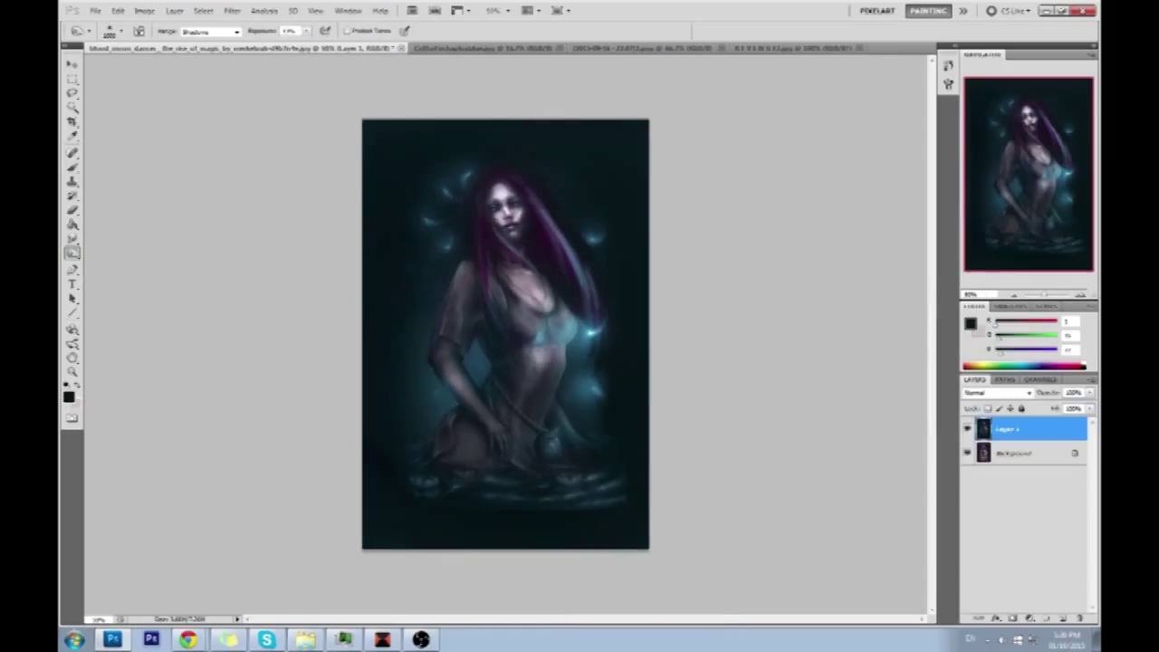
click(194, 311)
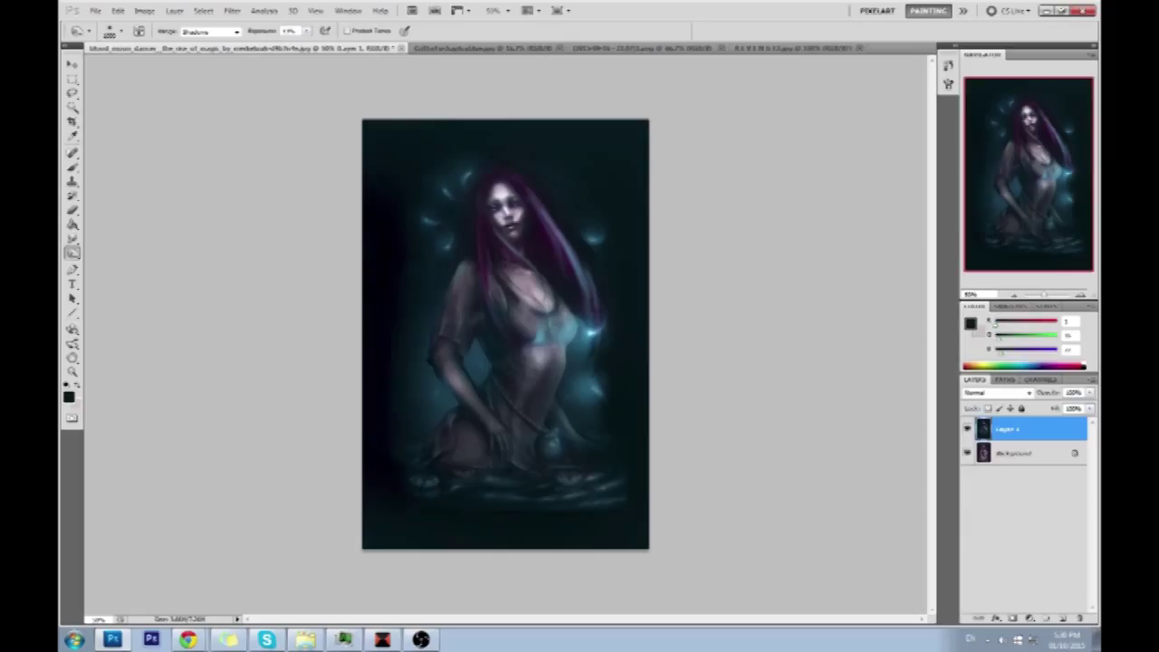
Shift the teal painting layer down the canvas and fill a new layer beneath it with dark teal.
key(v)
drag(580, 241, 579, 270)
click(1027, 452)
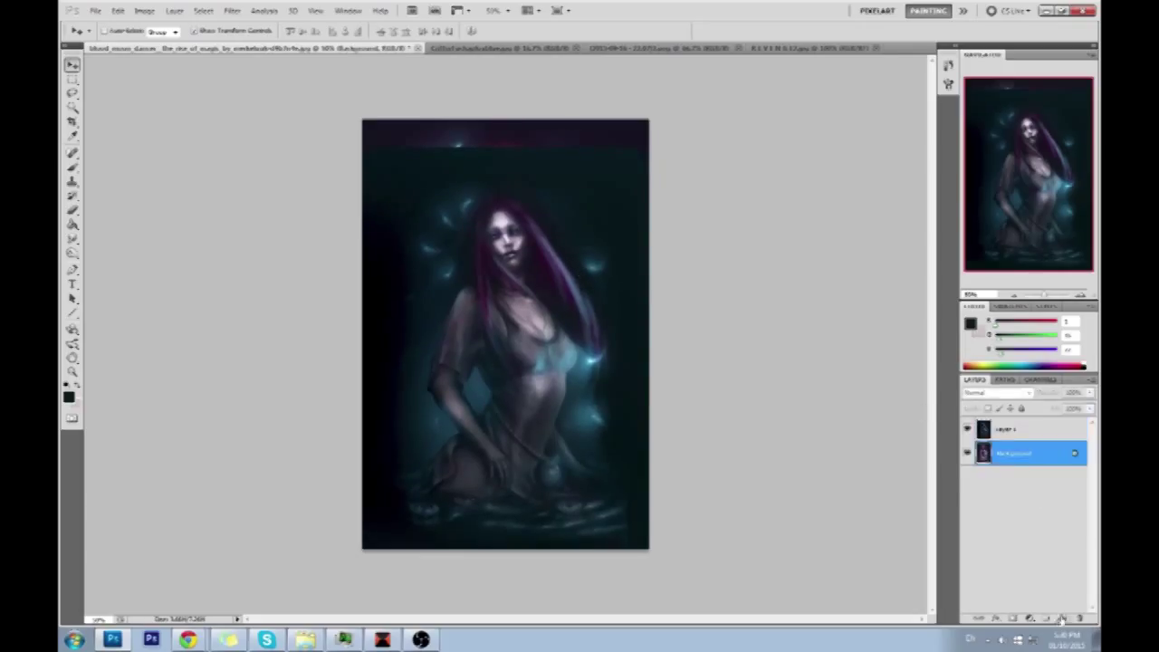
click(1061, 617)
key(g)
click(590, 190)
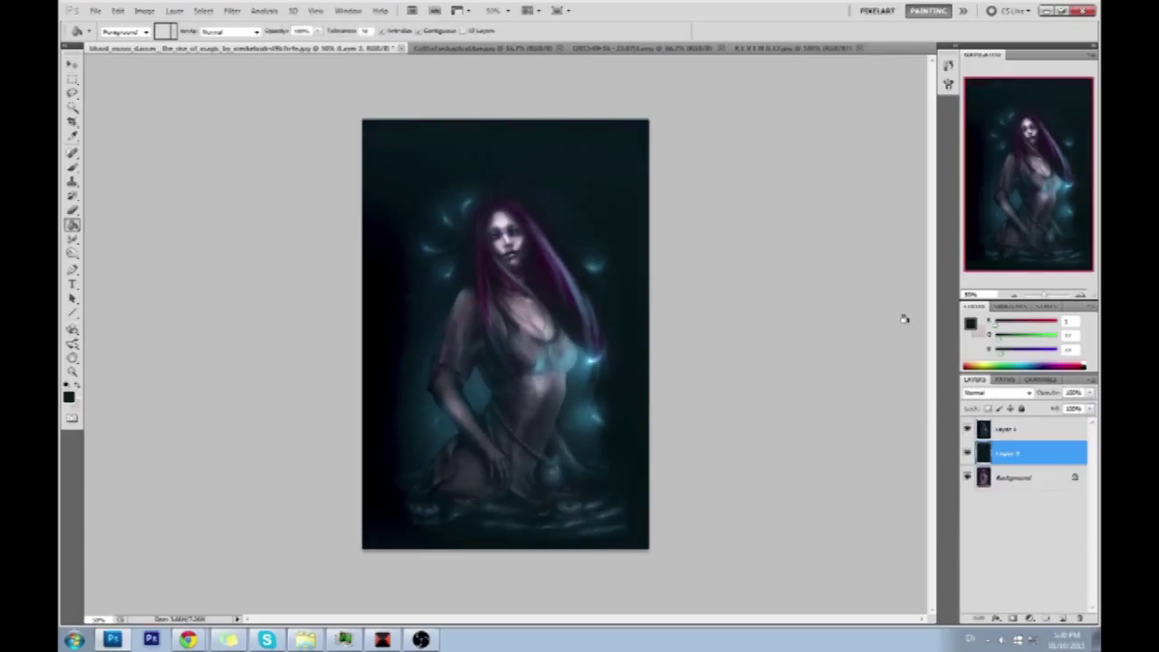
Merge the shifted painting layer down into the dark teal fill layer.
right_click(1018, 437)
click(1021, 394)
key(b)
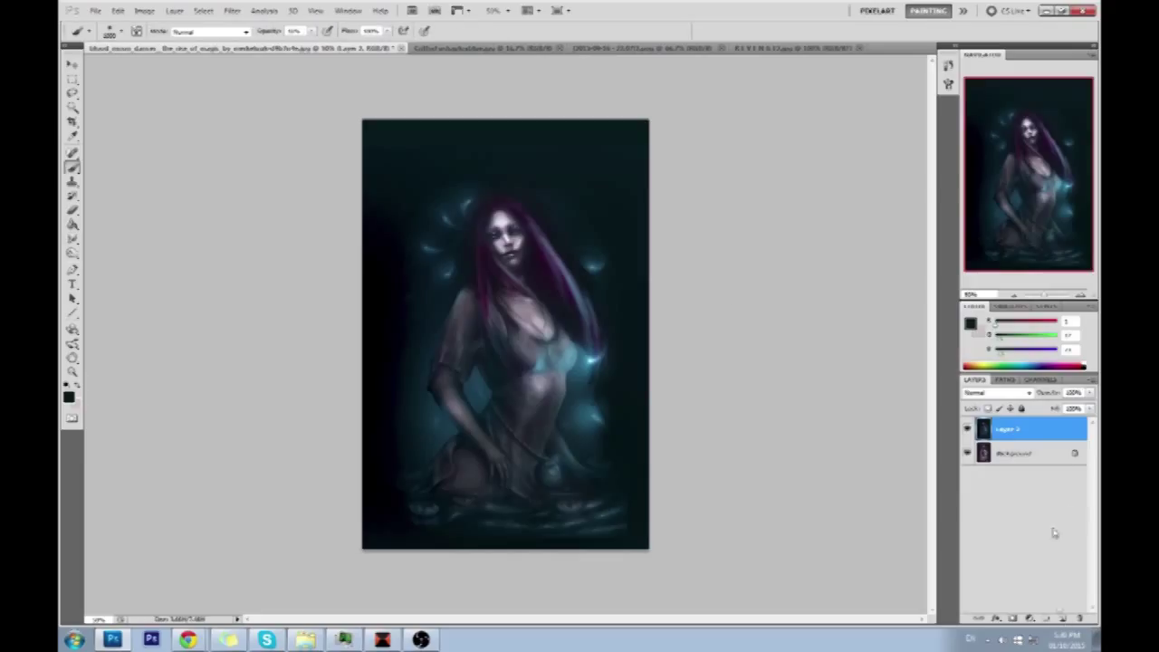
Add a Soft Light layer and brush pale blue light (hue 200, saturation 12%) over the area above the head.
click(1061, 617)
click(995, 392)
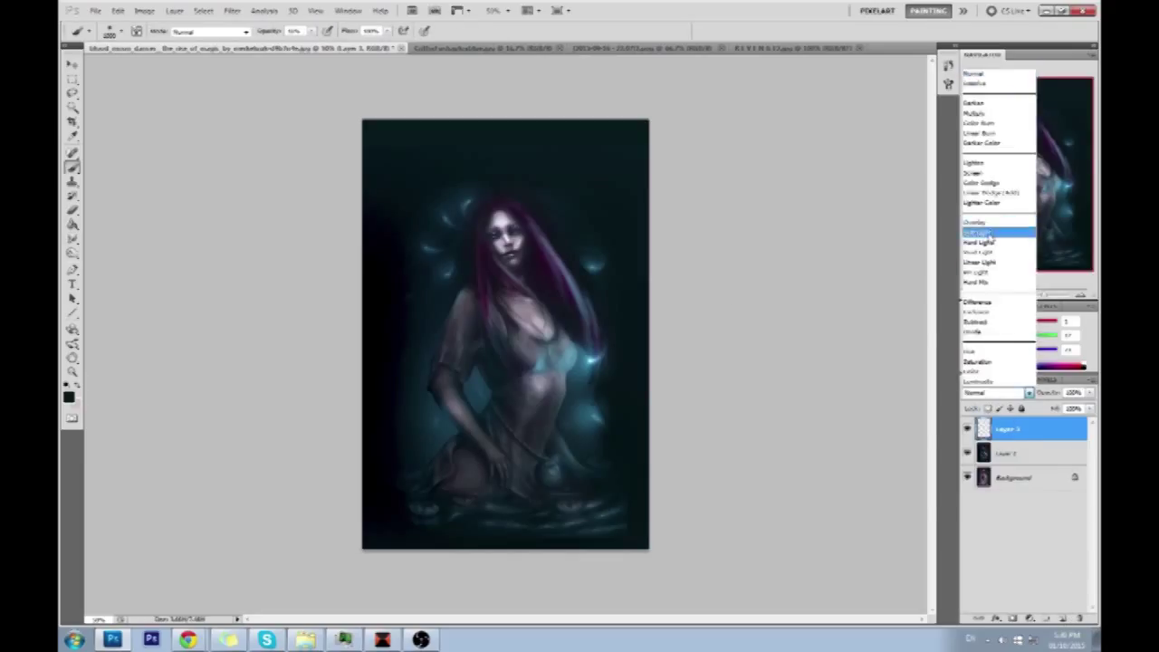
click(989, 234)
alt+click(506, 221)
click(970, 322)
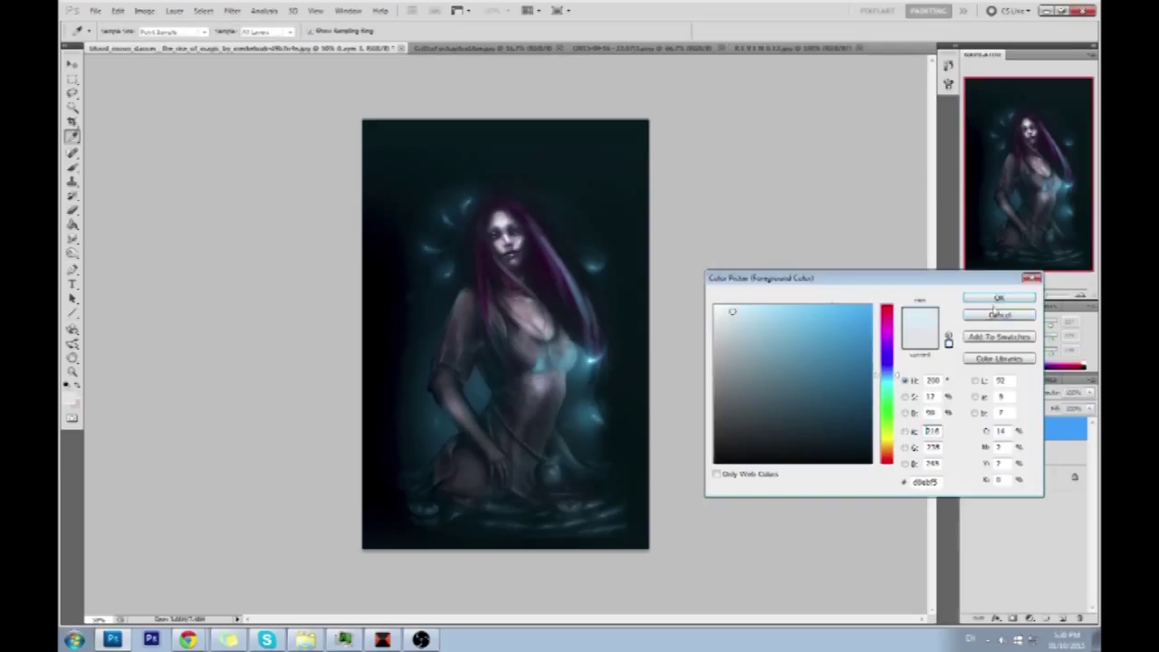
click(999, 298)
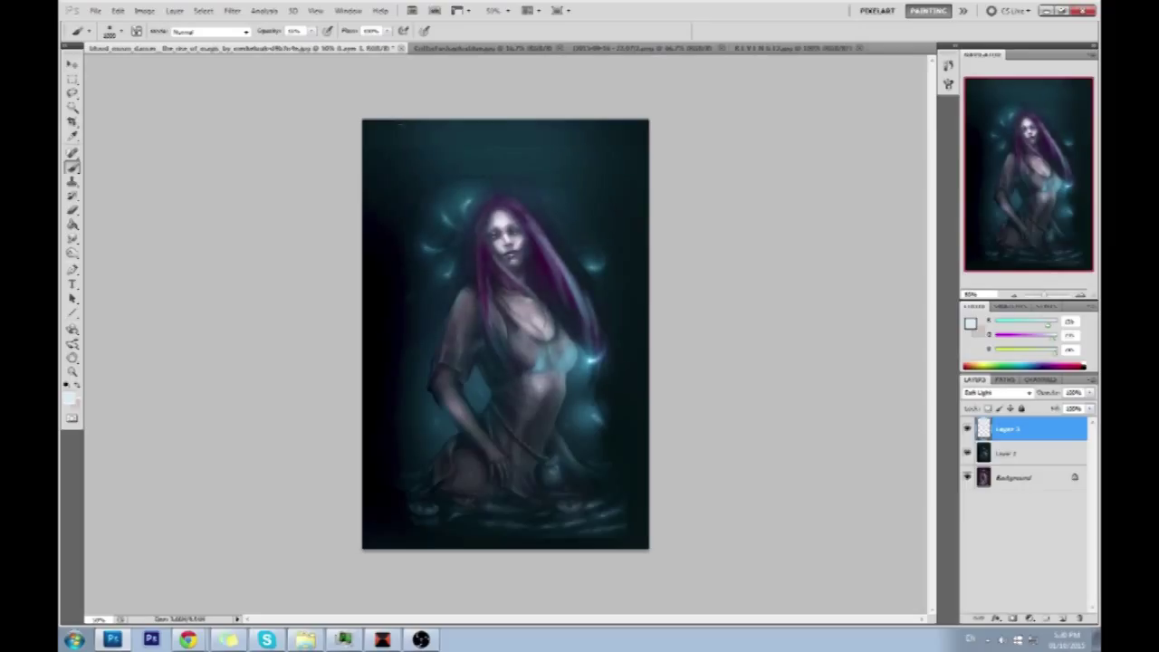
Erase the light around the figure with a large eraser at 100% opacity, leaving a narrow beam falling onto the head.
key(e)
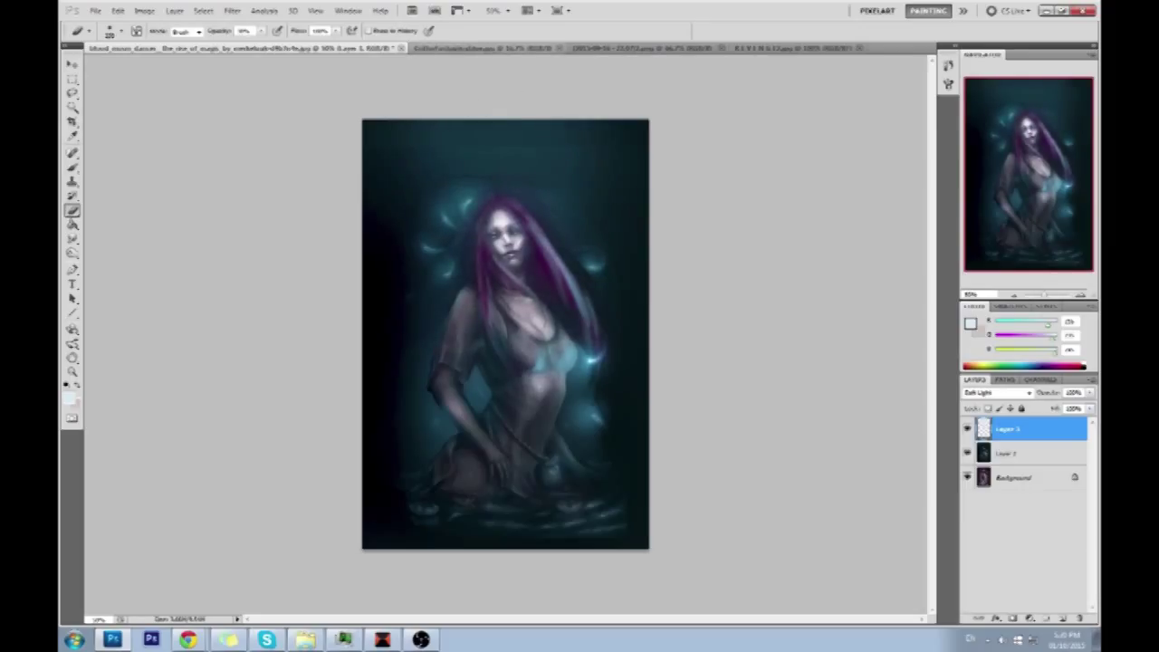
key(bracketright)
key(bracketright)
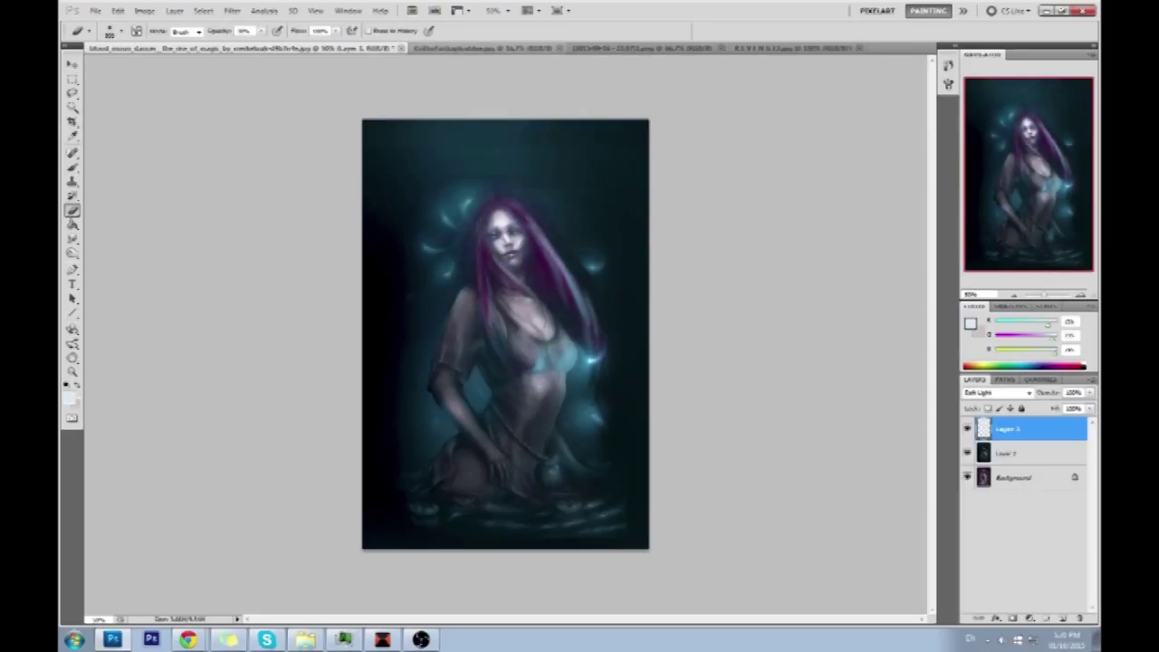
drag(260, 33, 331, 52)
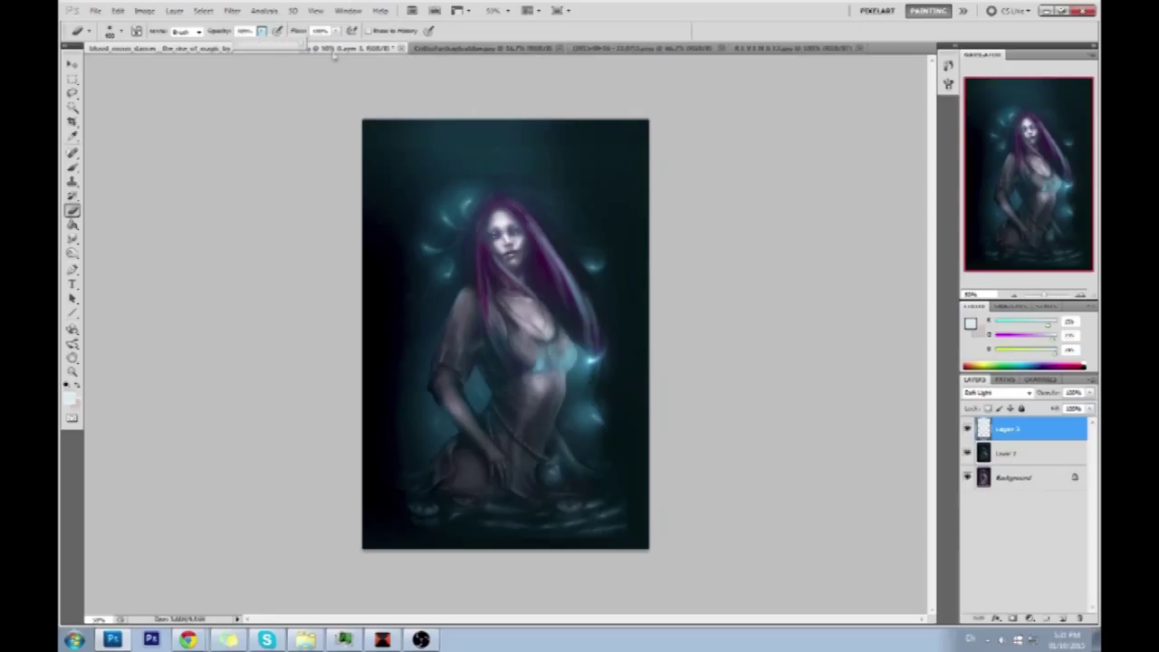
drag(445, 226, 403, 91)
drag(457, 185, 466, 227)
drag(548, 126, 568, 272)
mouse_move(521, 228)
mouse_down()
mouse_move(493, 234)
mouse_move(494, 245)
mouse_move(524, 292)
mouse_up()
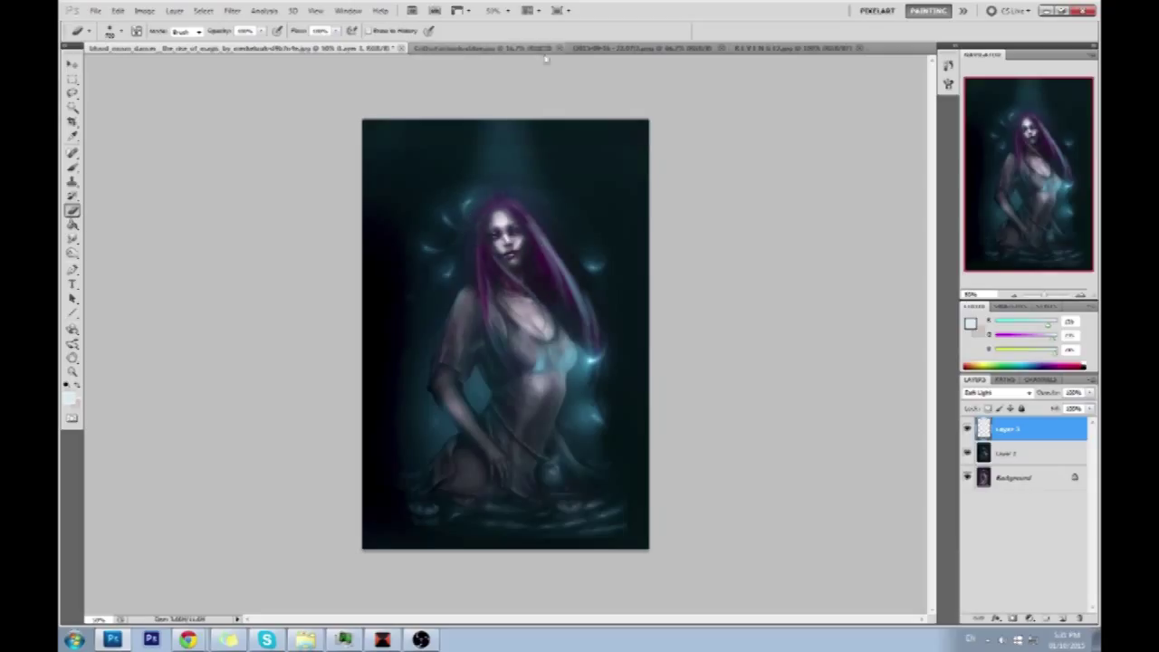
drag(489, 309, 552, 366)
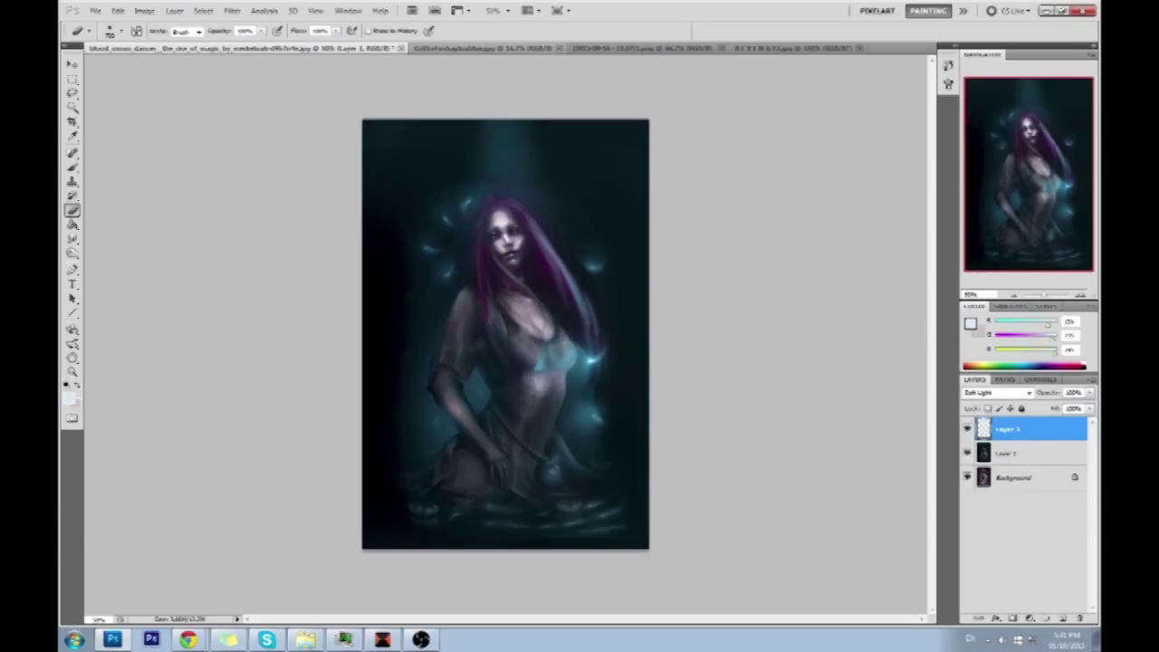
Duplicate the Soft Light beam layer and merge the copy down into it.
right_click(1027, 433)
click(1050, 206)
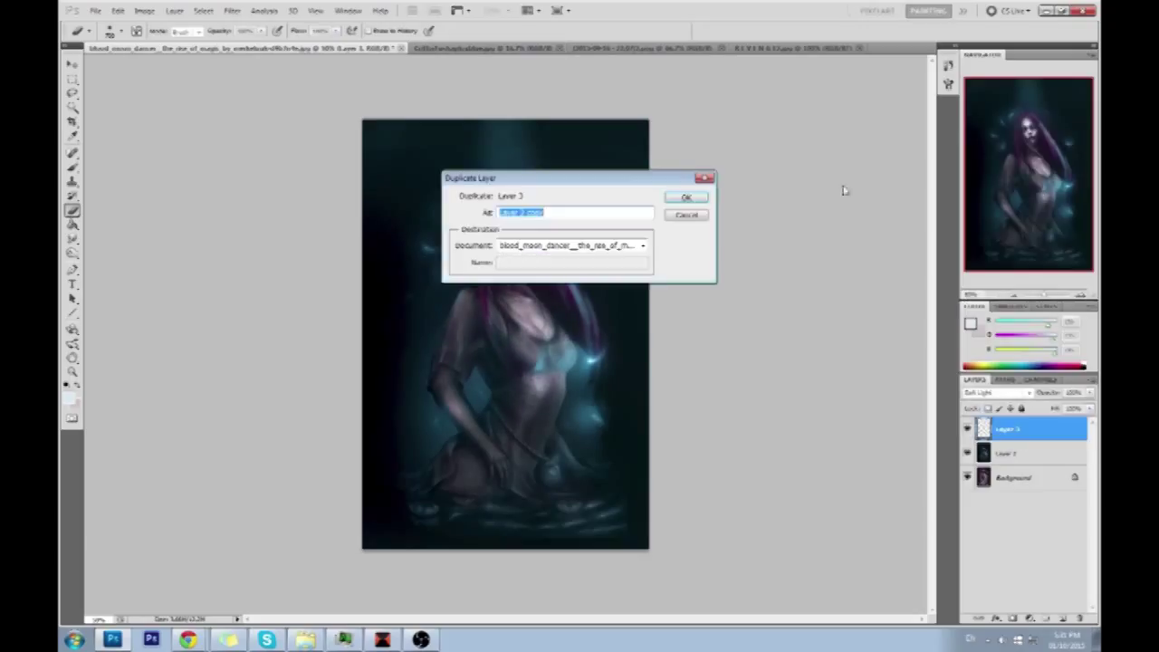
click(688, 198)
right_click(1030, 427)
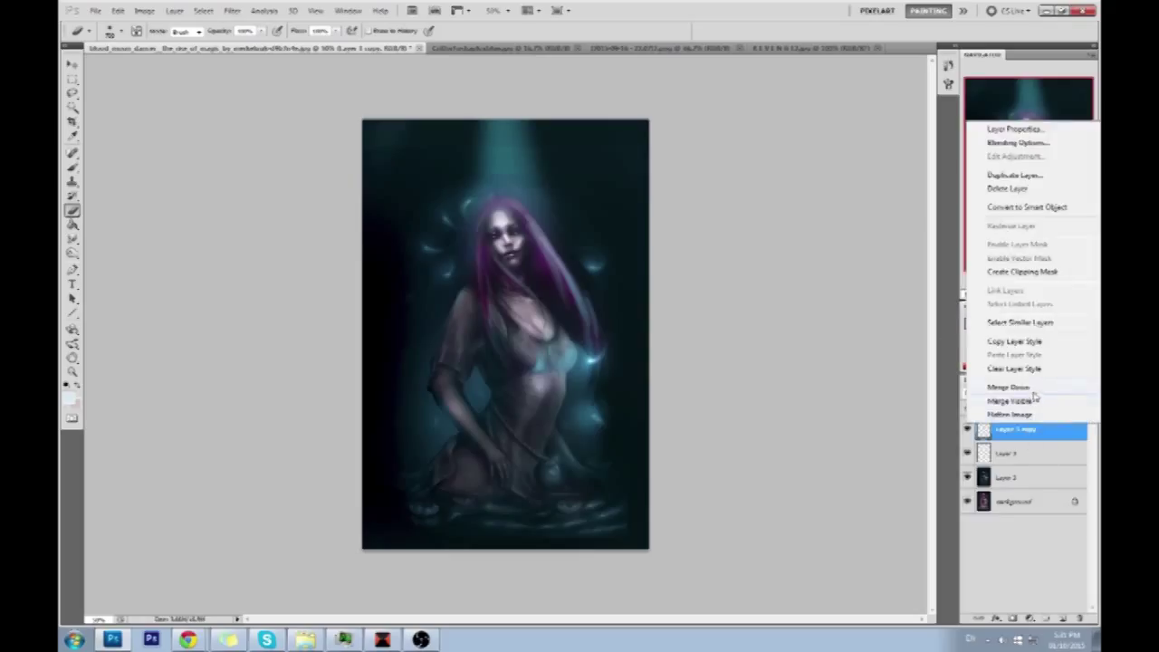
click(1032, 393)
Duplicate the merged beam layer once more and merge that copy down as well.
right_click(1041, 433)
click(1050, 237)
click(688, 197)
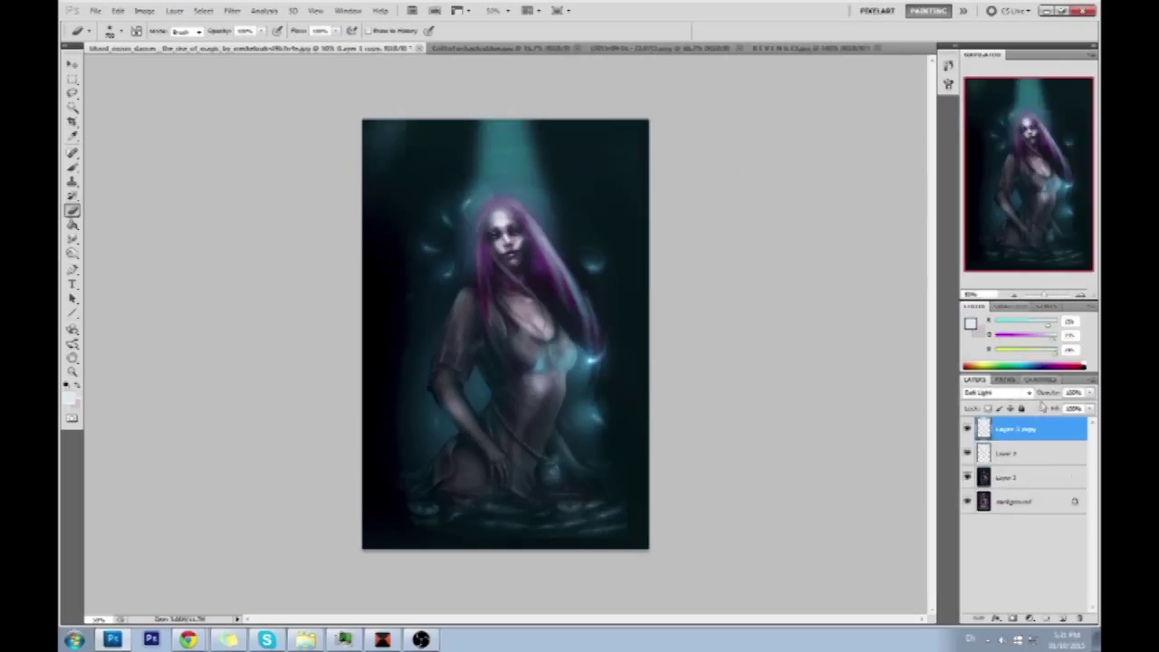
right_click(1033, 451)
click(1033, 449)
right_click(1027, 428)
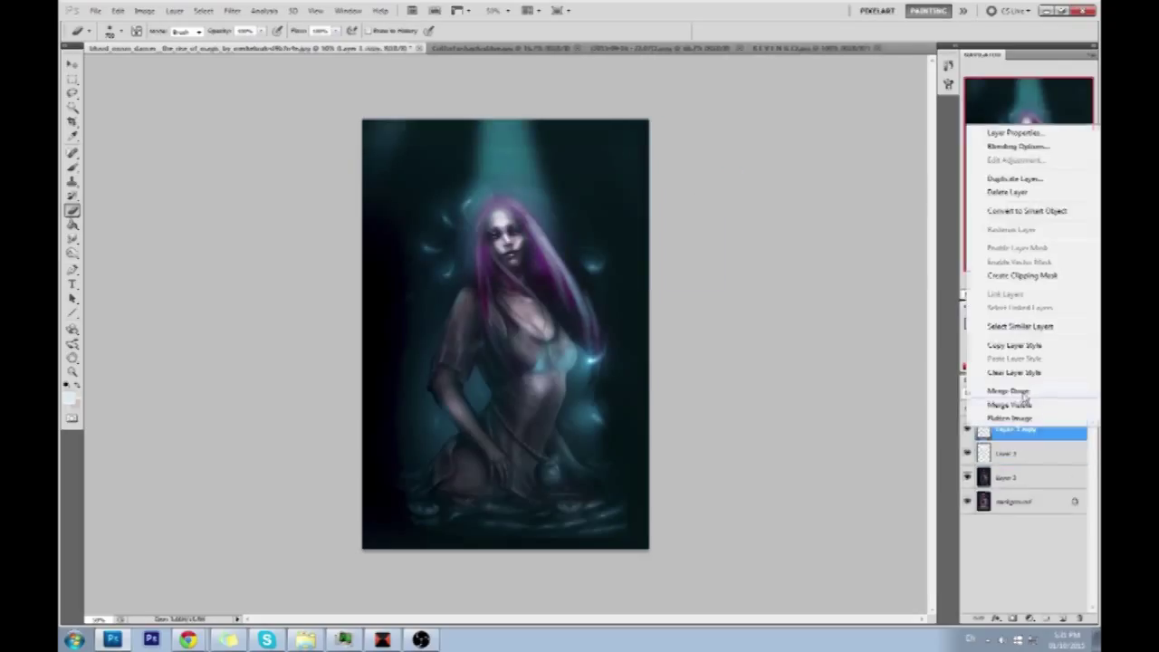
click(1025, 391)
Soften the light over the hair with a smaller, lower-opacity eraser and merge the beam layer down into the painting layer.
click(508, 154)
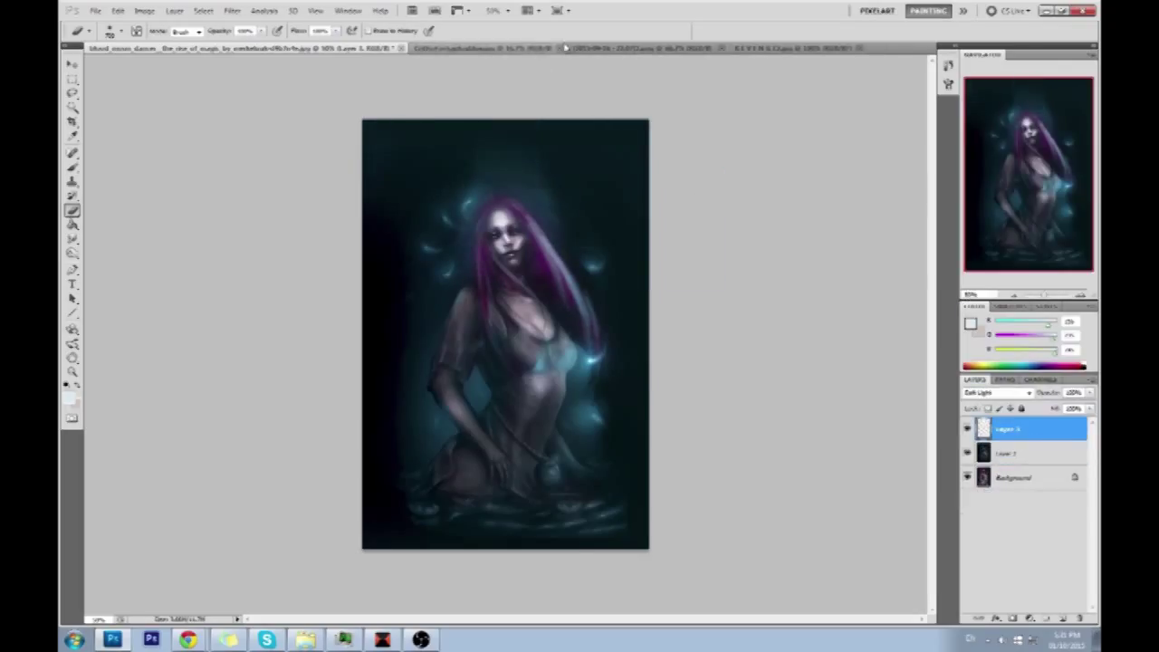
key(ctrl+z)
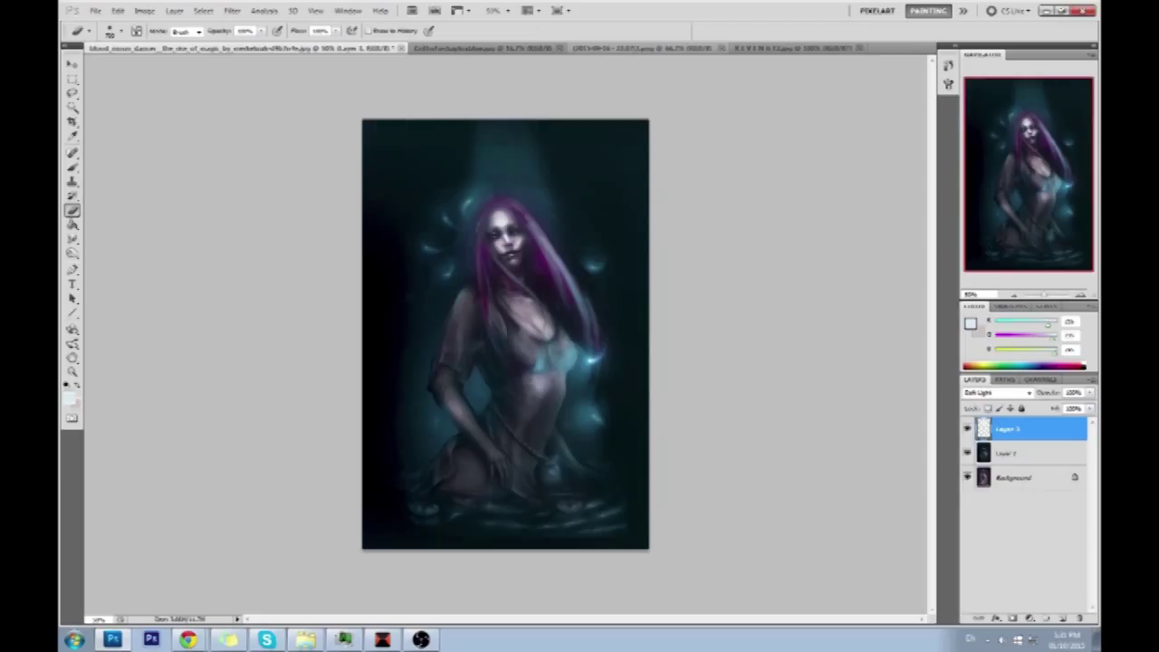
click(260, 31)
drag(260, 42, 226, 45)
key(bracketleft)
key(bracketleft)
key(bracketleft)
mouse_move(496, 194)
mouse_down()
mouse_move(476, 244)
mouse_move(547, 265)
mouse_up()
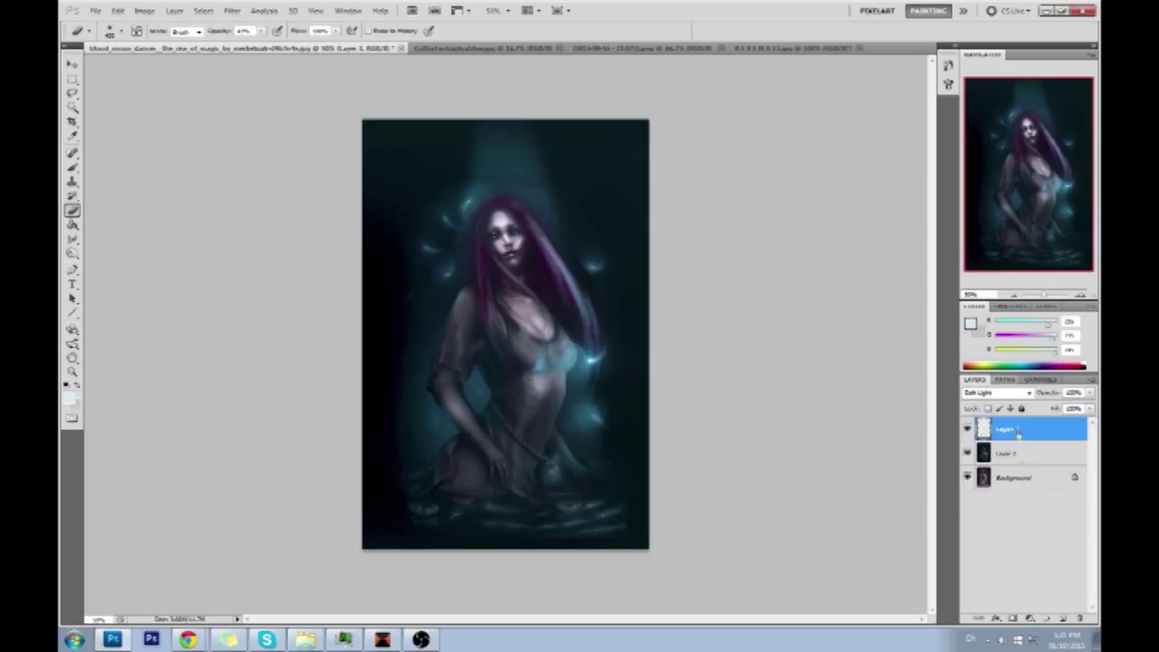
right_click(1017, 438)
click(1009, 404)
Toggle the edited painting layer's visibility to compare it with the original background.
click(968, 431)
click(966, 429)
click(967, 429)
click(967, 429)
click(966, 429)
click(967, 429)
click(966, 429)
click(966, 429)
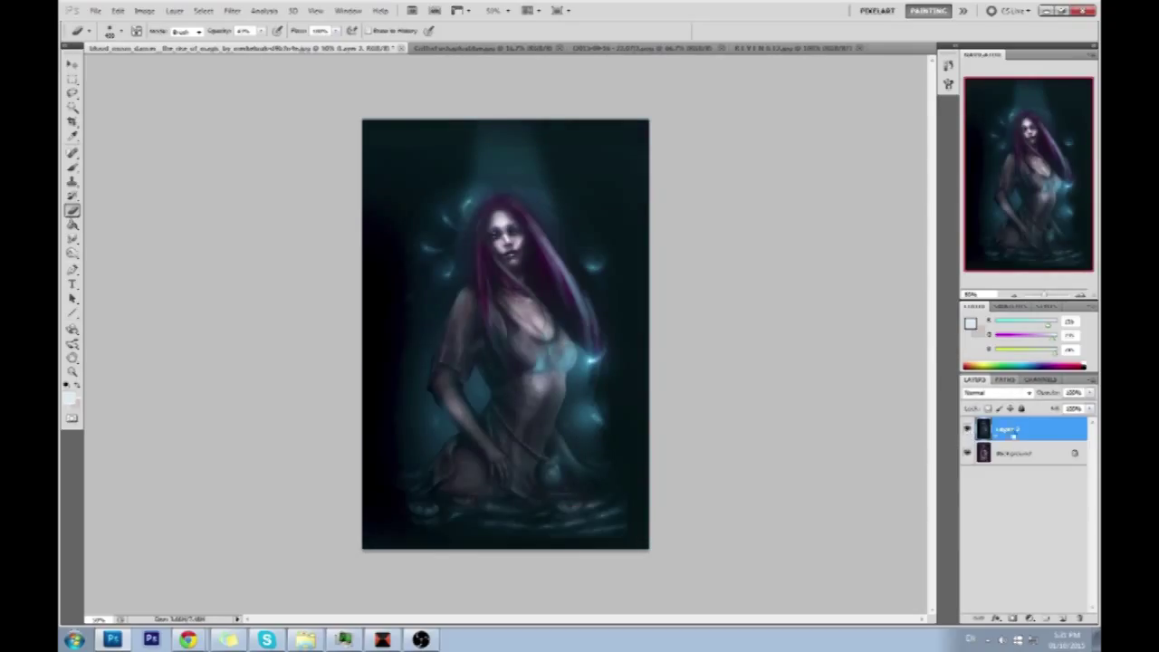
Raise the painting layer's contrast slightly with a Brightness/Contrast adjustment.
mouse_move(168, 42)
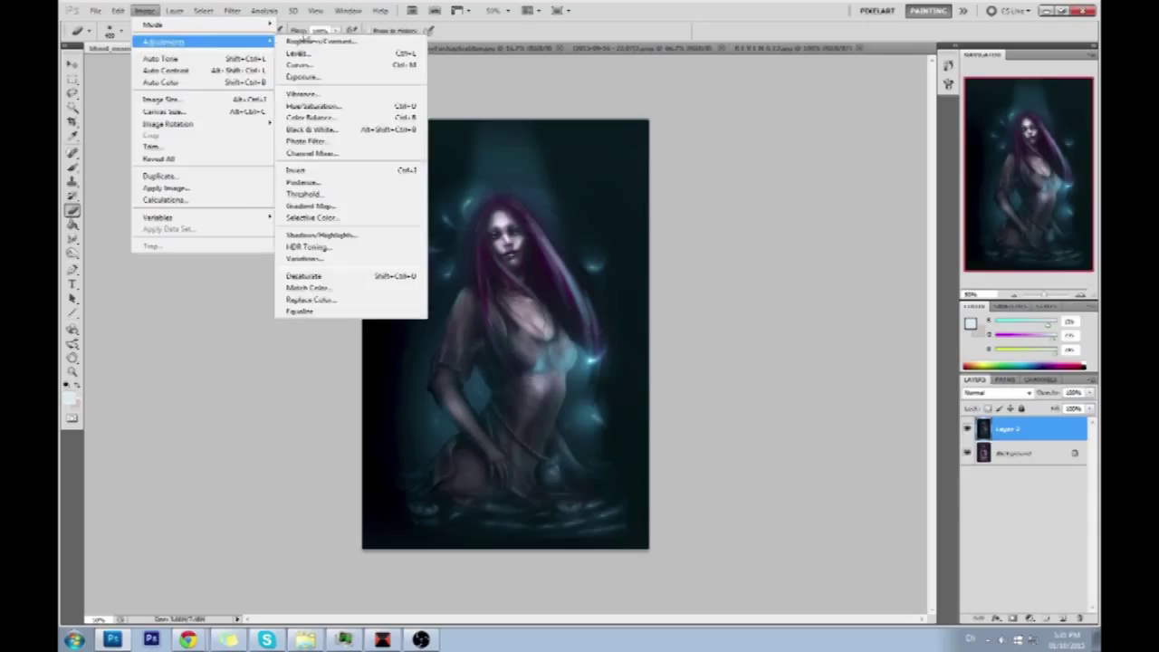
click(306, 38)
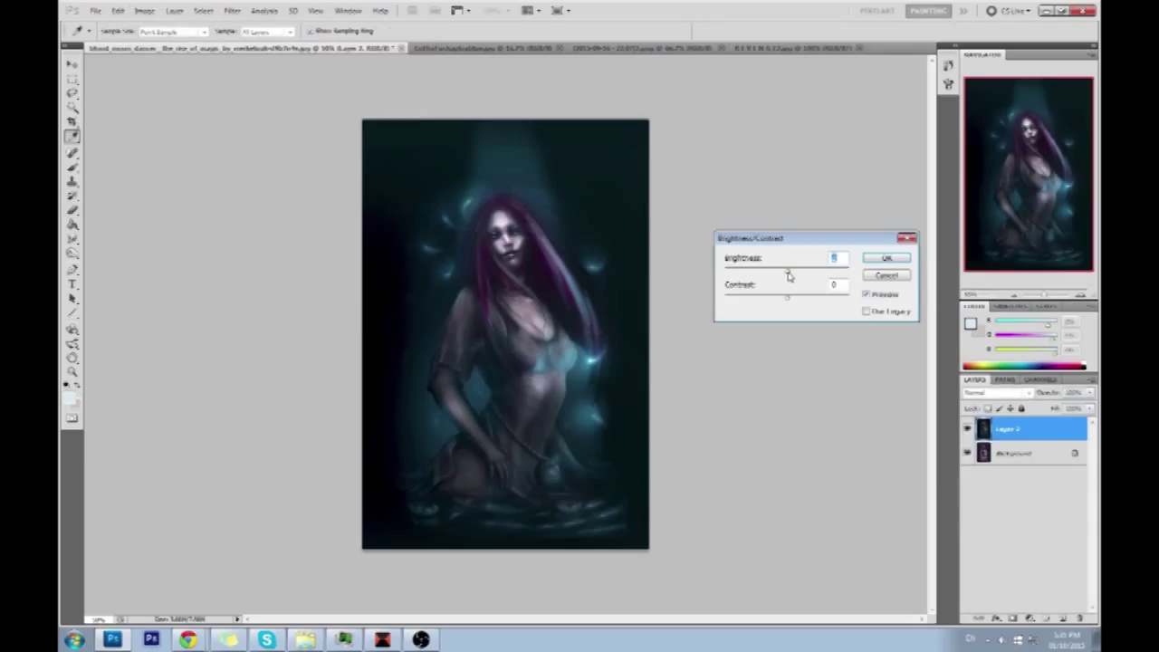
mouse_move(785, 304)
mouse_down()
mouse_move(849, 298)
mouse_move(795, 306)
mouse_up()
click(886, 258)
key(e)
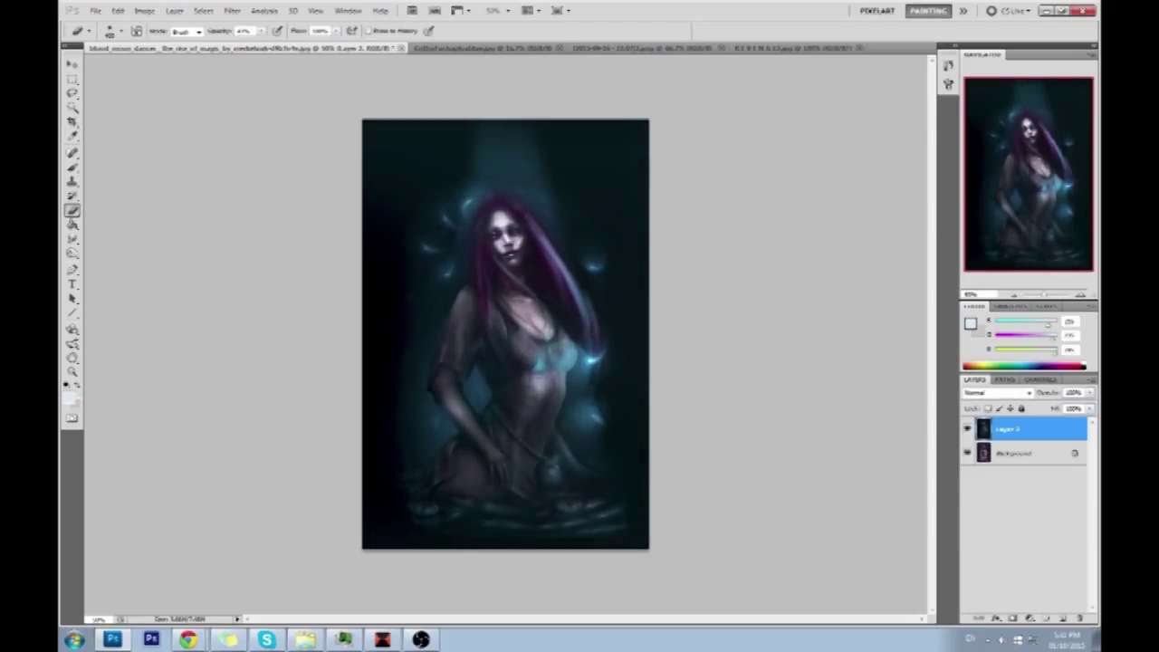
Paint over the mouth and cheek area with a small brush in a dark tone sampled from the face.
key(b)
drag(73, 239, 100, 263)
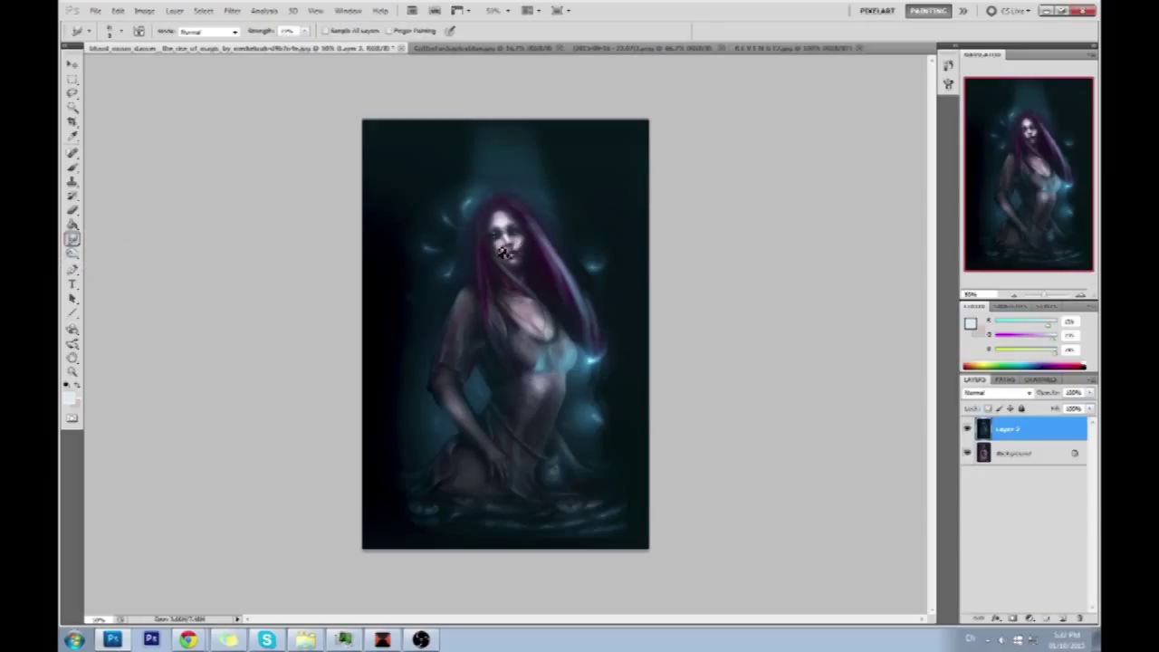
key(b)
alt+click(523, 243)
key(bracketleft)
key(bracketleft)
key(bracketleft)
key(bracketleft)
key(bracketleft)
key(bracketleft)
key(bracketleft)
key(bracketleft)
mouse_move(503, 257)
mouse_down()
mouse_move(493, 252)
mouse_move(530, 237)
mouse_move(522, 245)
mouse_up()
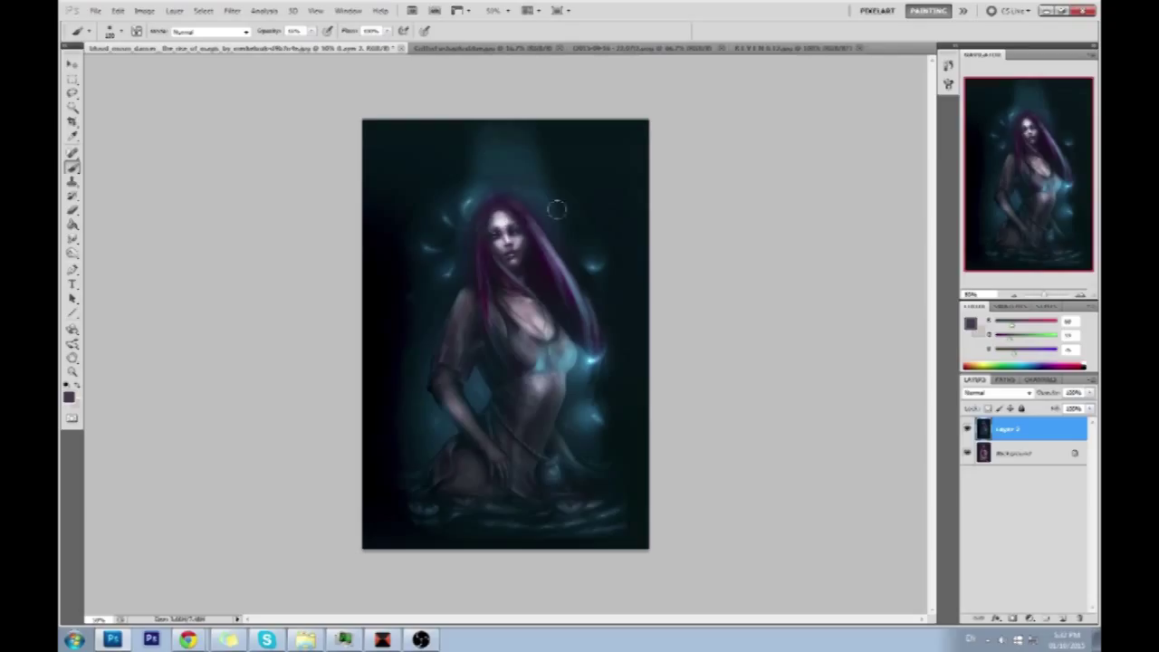
Refine the shading along the nose and around the eyes with tones sampled from the face.
key(ctrl+space)
drag(445, 189, 545, 284)
alt+click(539, 315)
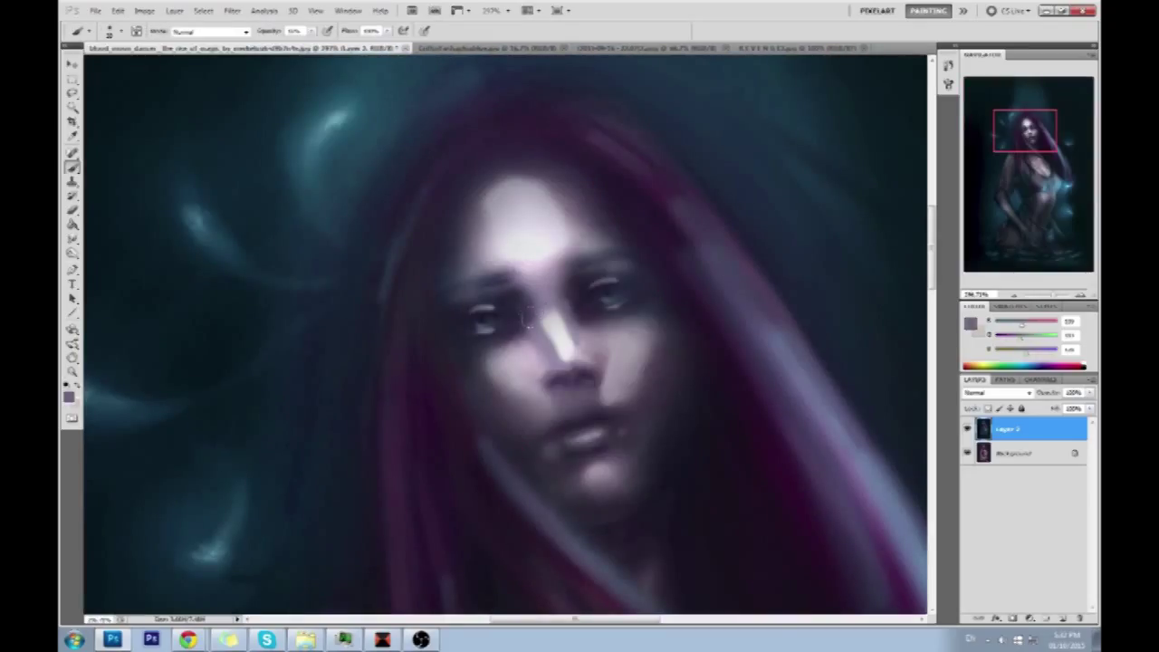
drag(555, 322, 548, 351)
alt+click(552, 336)
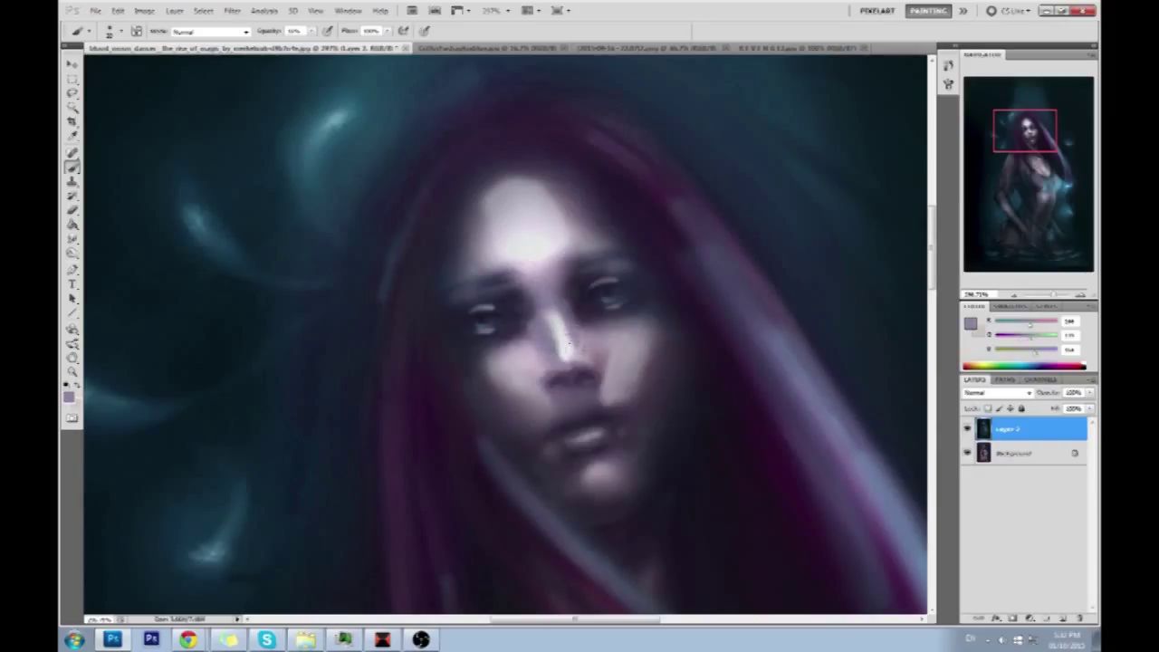
alt+click(586, 285)
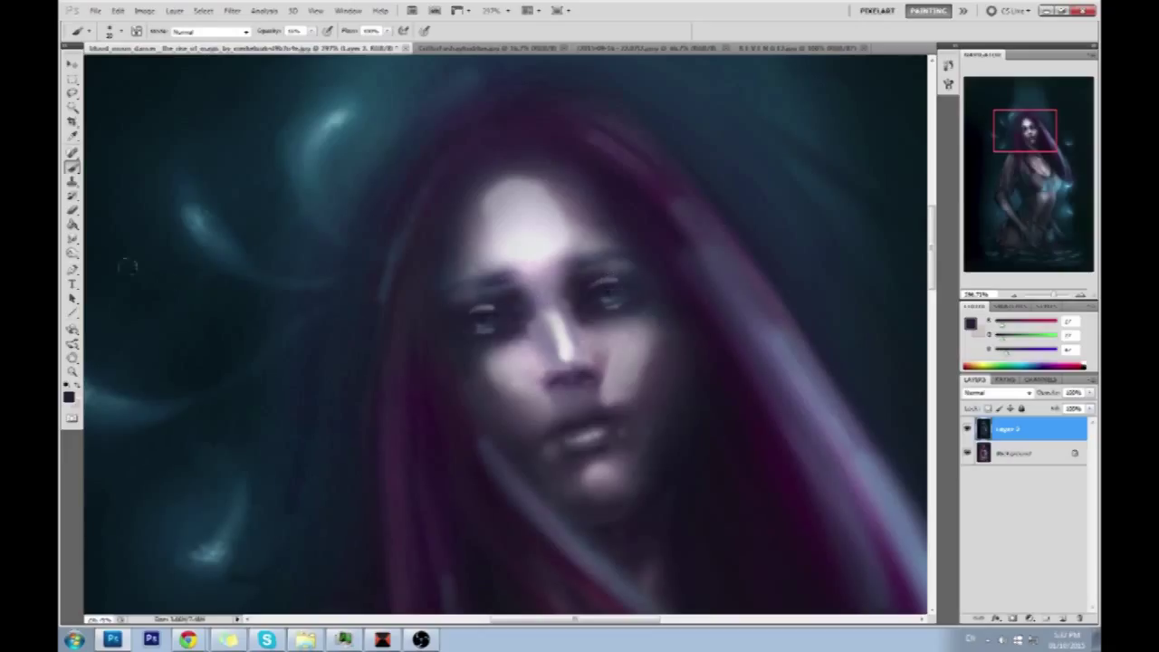
Brighten both irises with the Dodge tool set to Highlights.
right_click(72, 253)
click(113, 251)
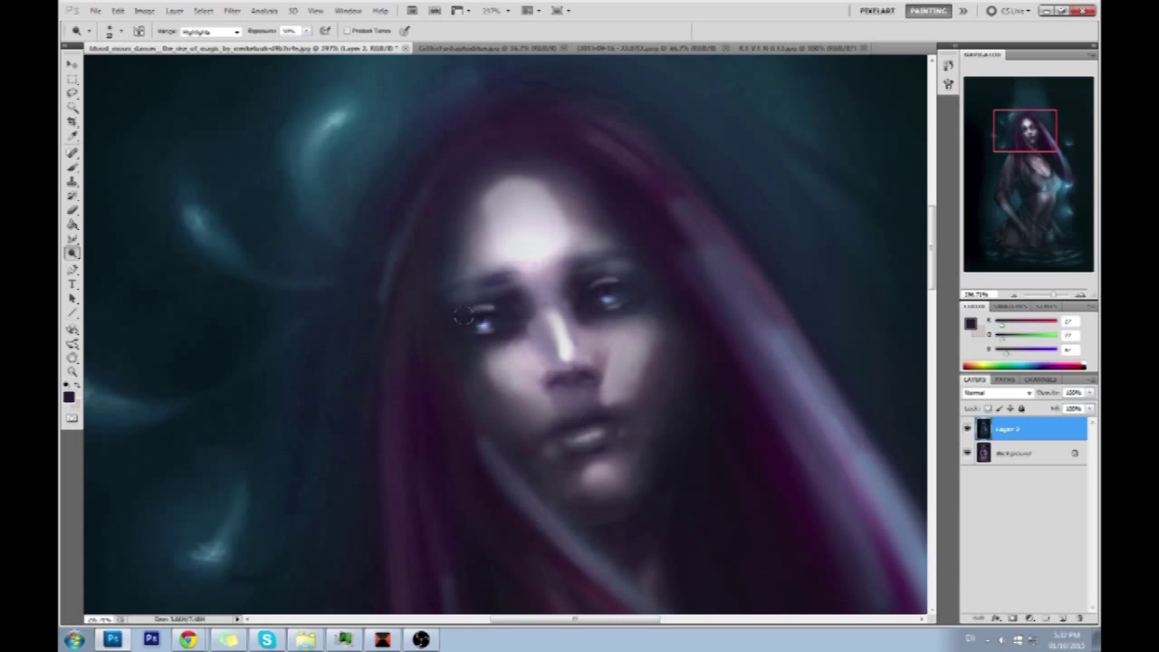
key(ctrl+0)
key(ctrl+minus)
key(ctrl+plus)
key(v)
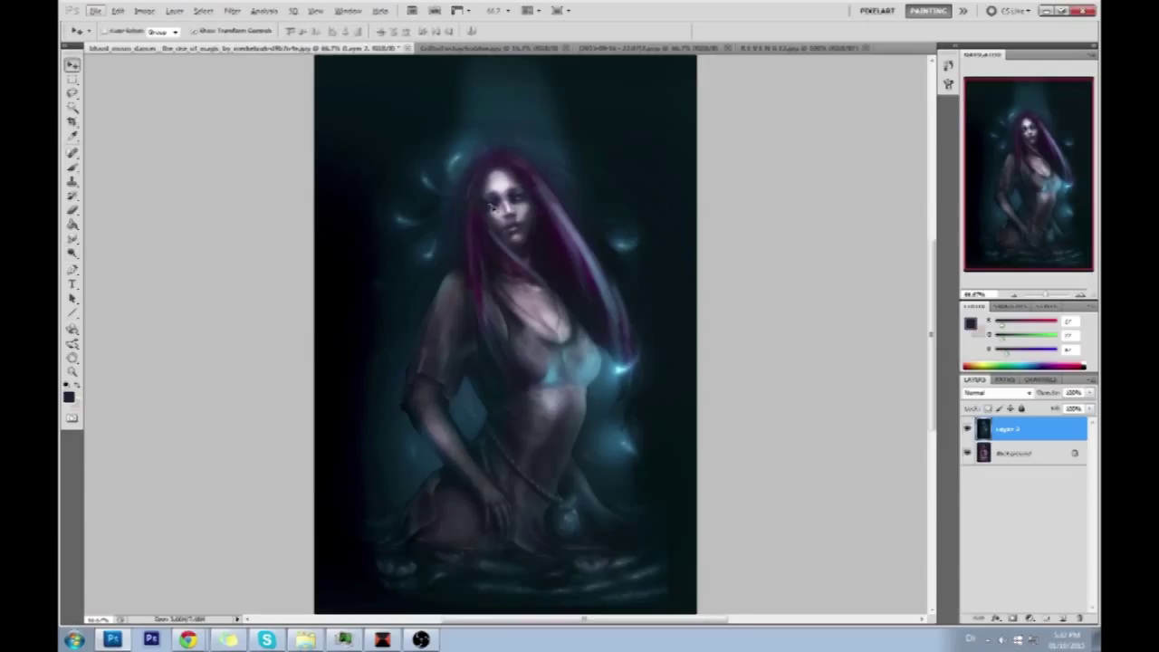
Sample the cyan glow by the hair tips and dodge the glowing wisps beside the head with the range set to Highlights.
key(b)
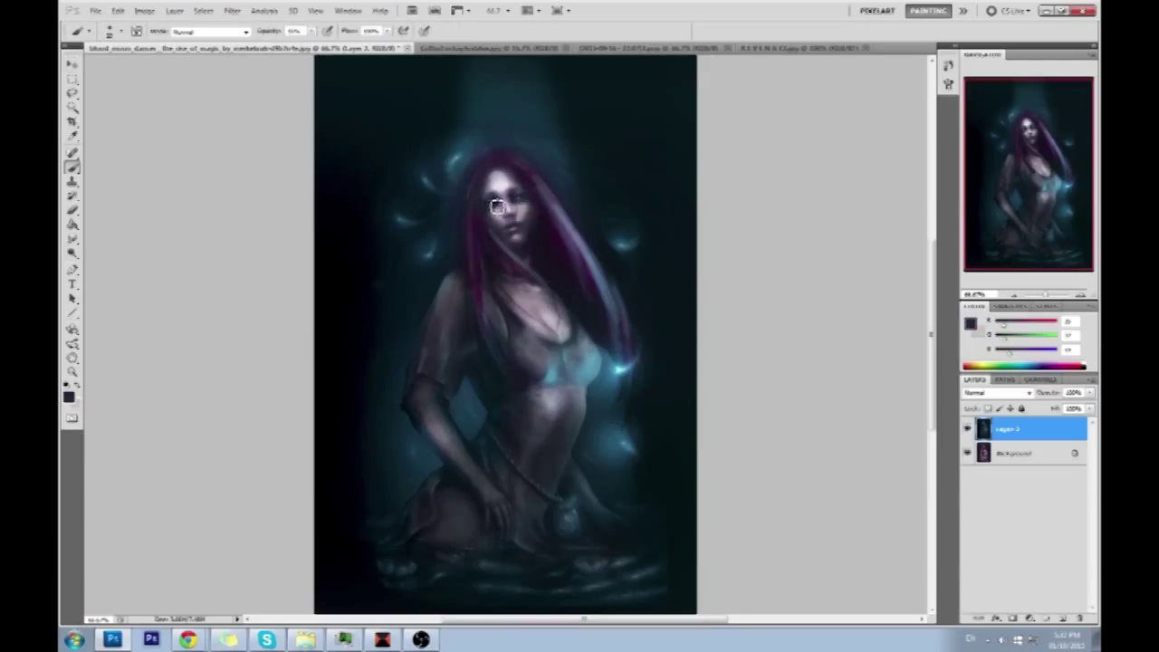
alt+click(623, 362)
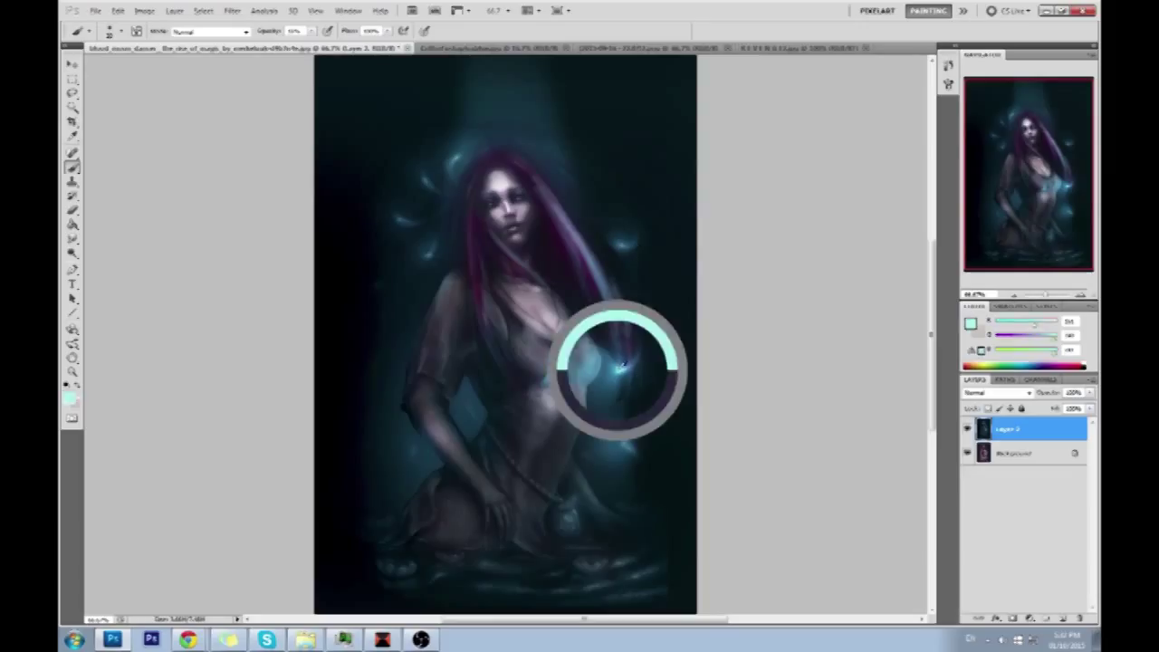
click(75, 255)
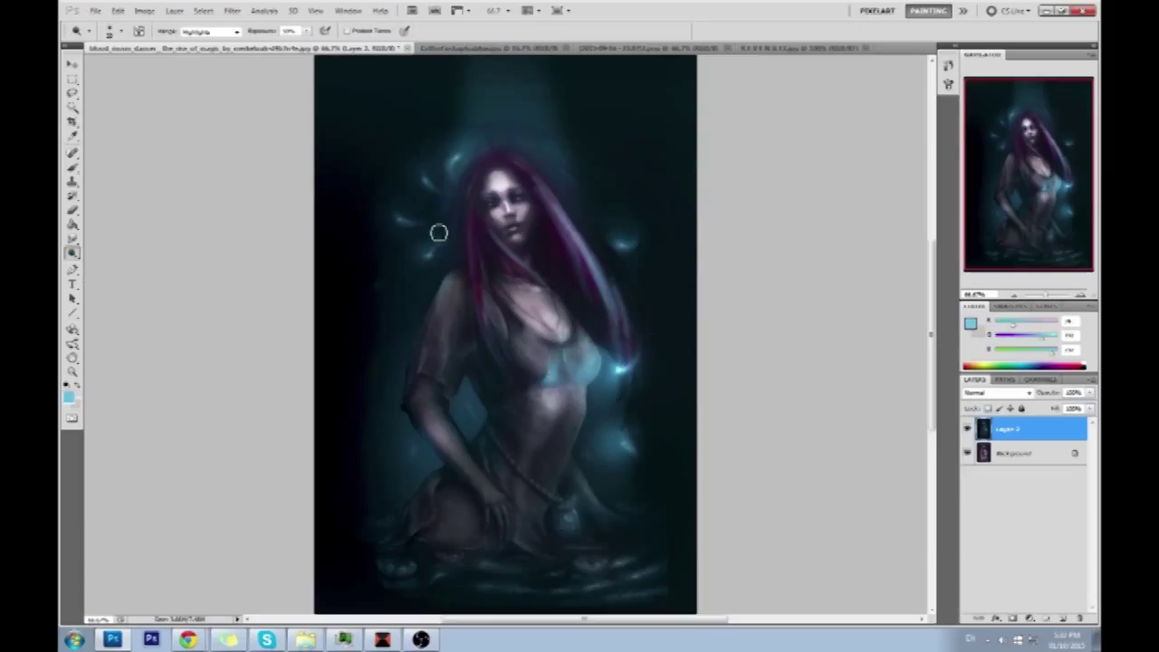
key(v)
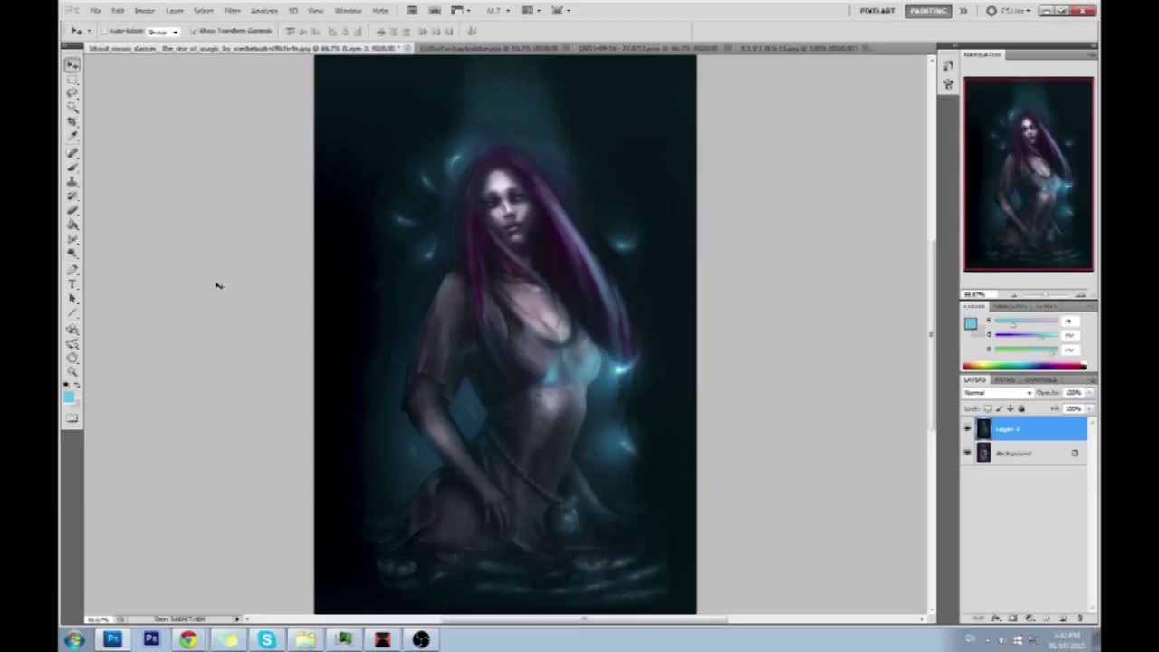
drag(74, 255, 101, 254)
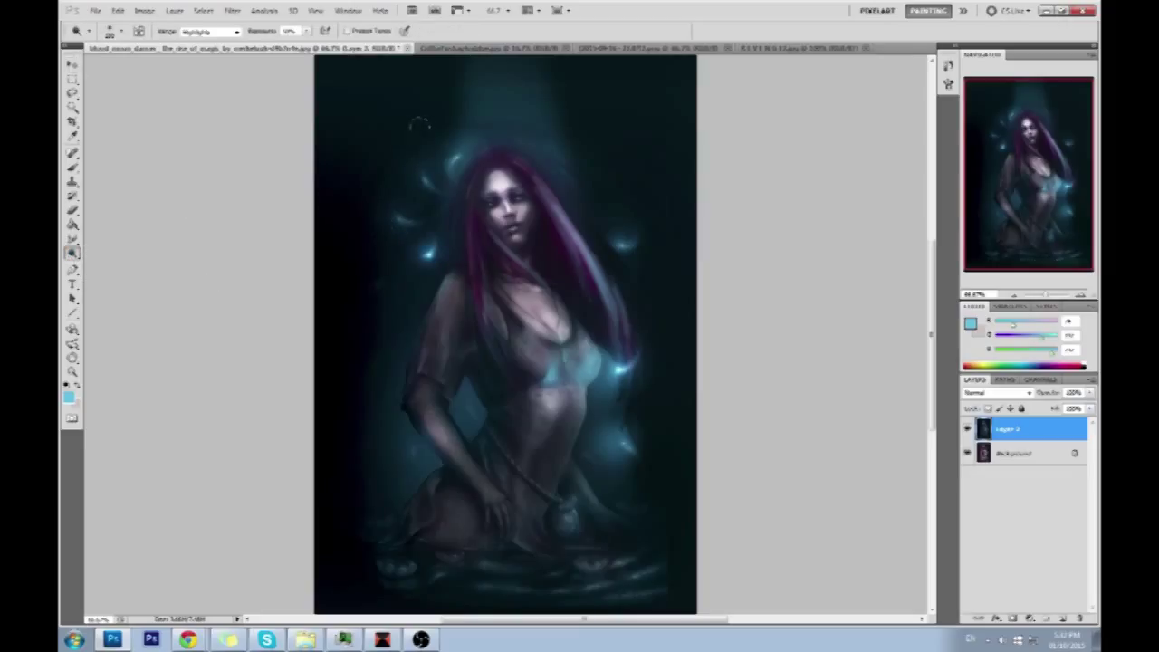
Try a thin cyan rim light along the outer edge of the hair at 100% brush opacity and a circle over the hip.
key(b)
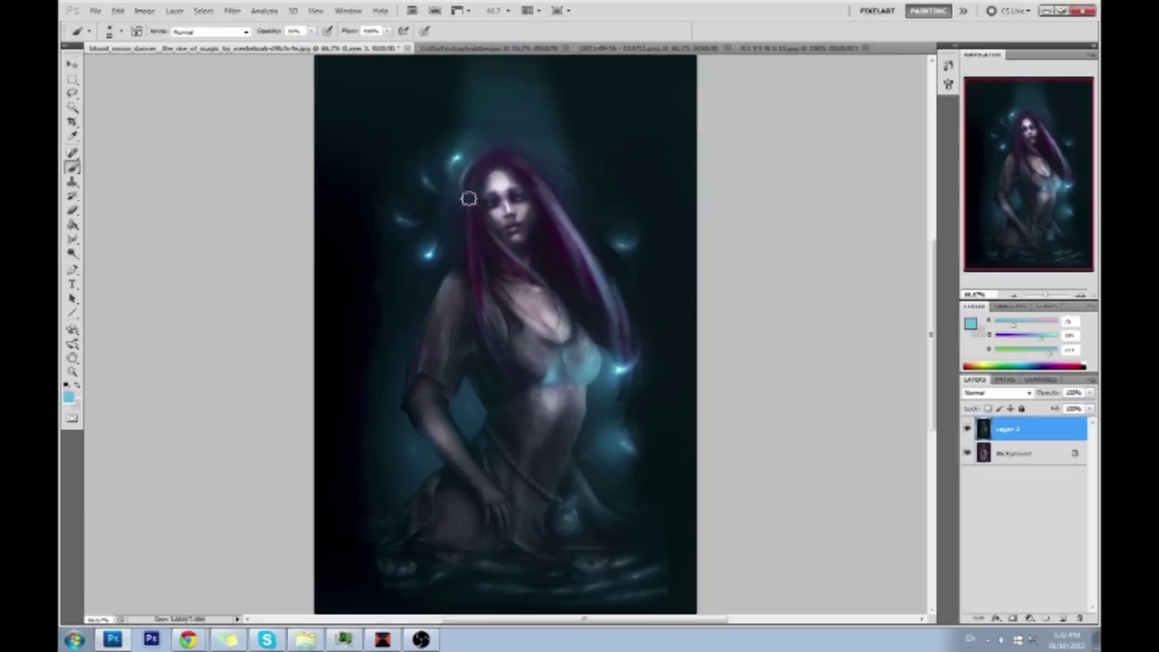
drag(458, 181, 465, 271)
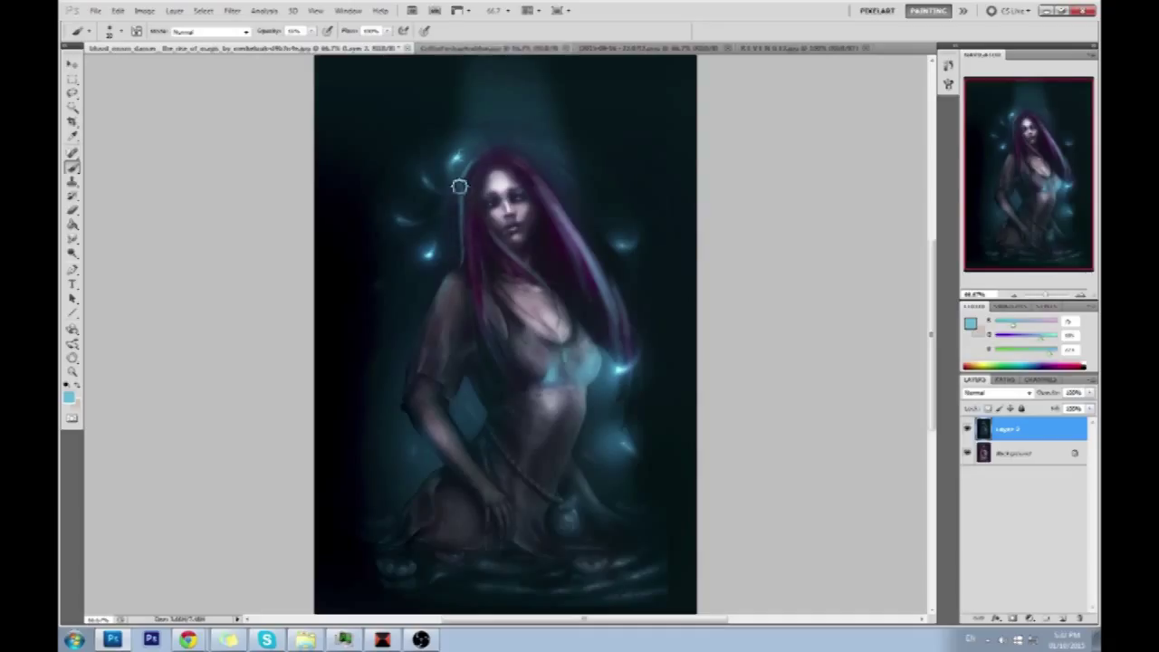
key(ctrl+z)
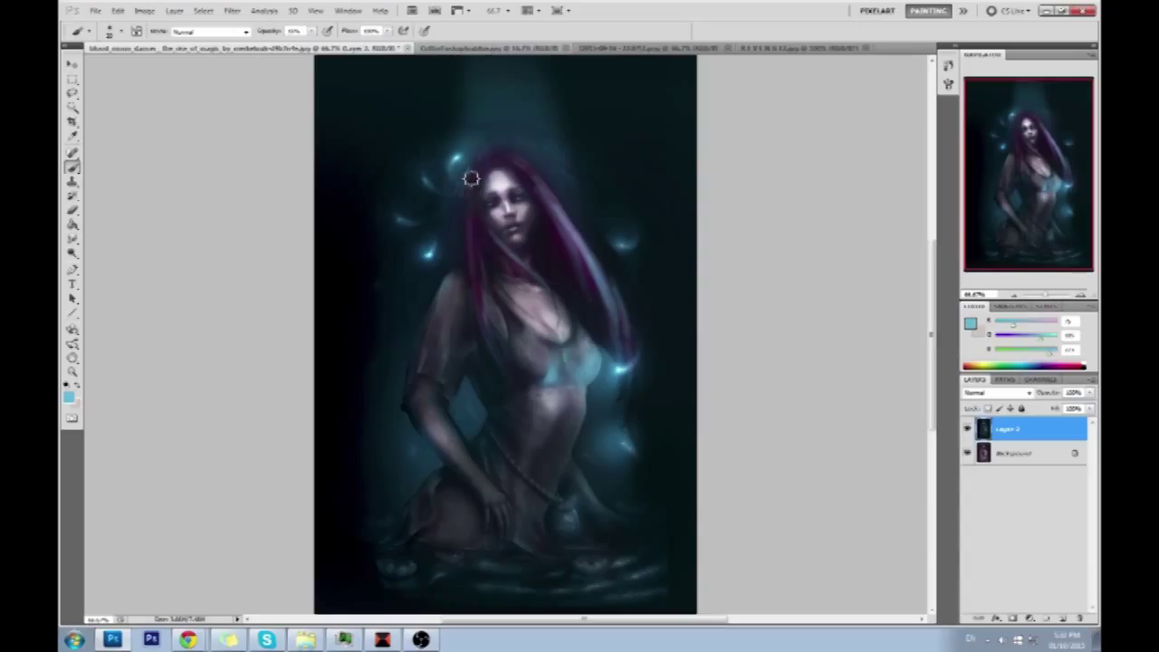
drag(312, 31, 400, 41)
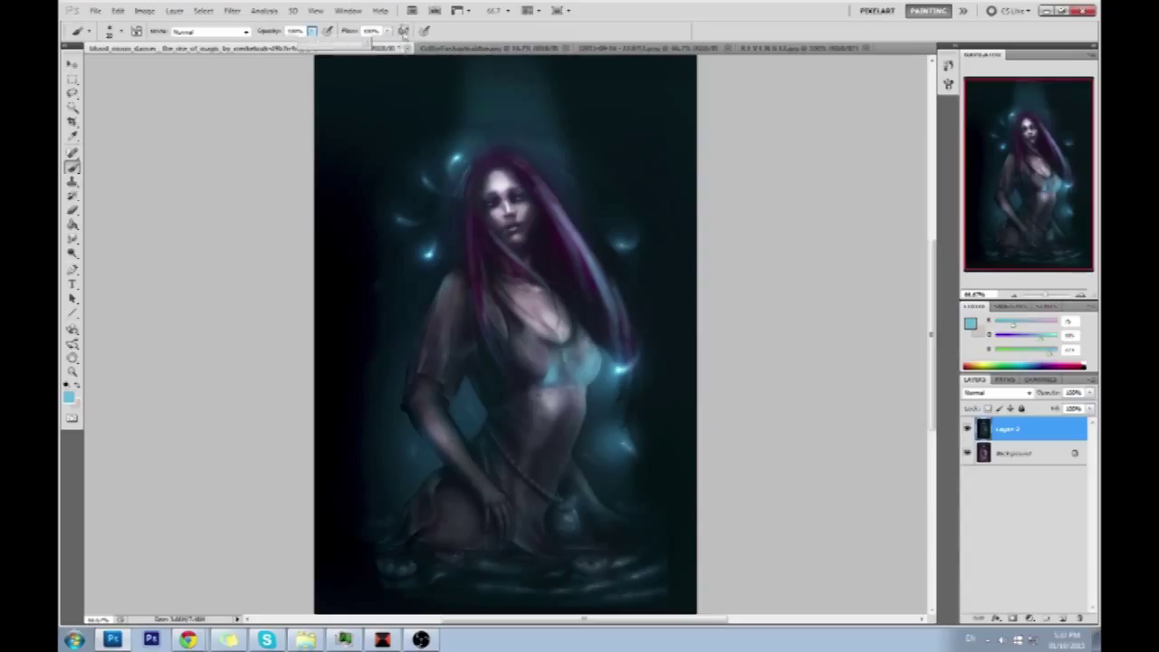
key([)
key([)
key([)
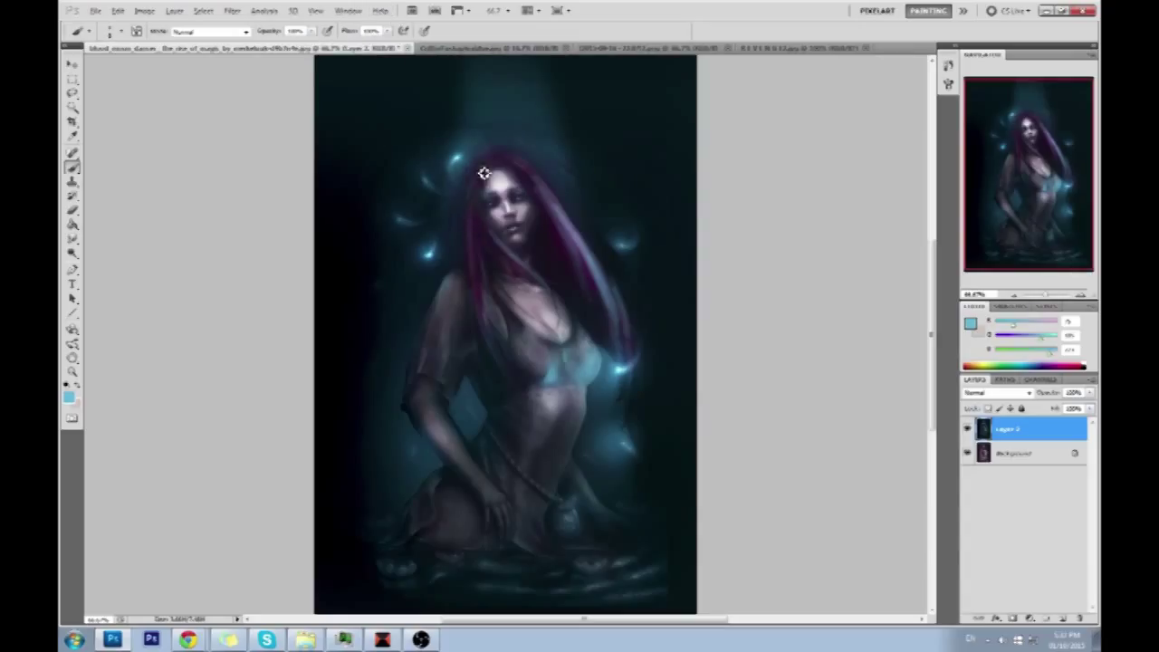
drag(481, 158, 462, 199)
drag(461, 553, 491, 548)
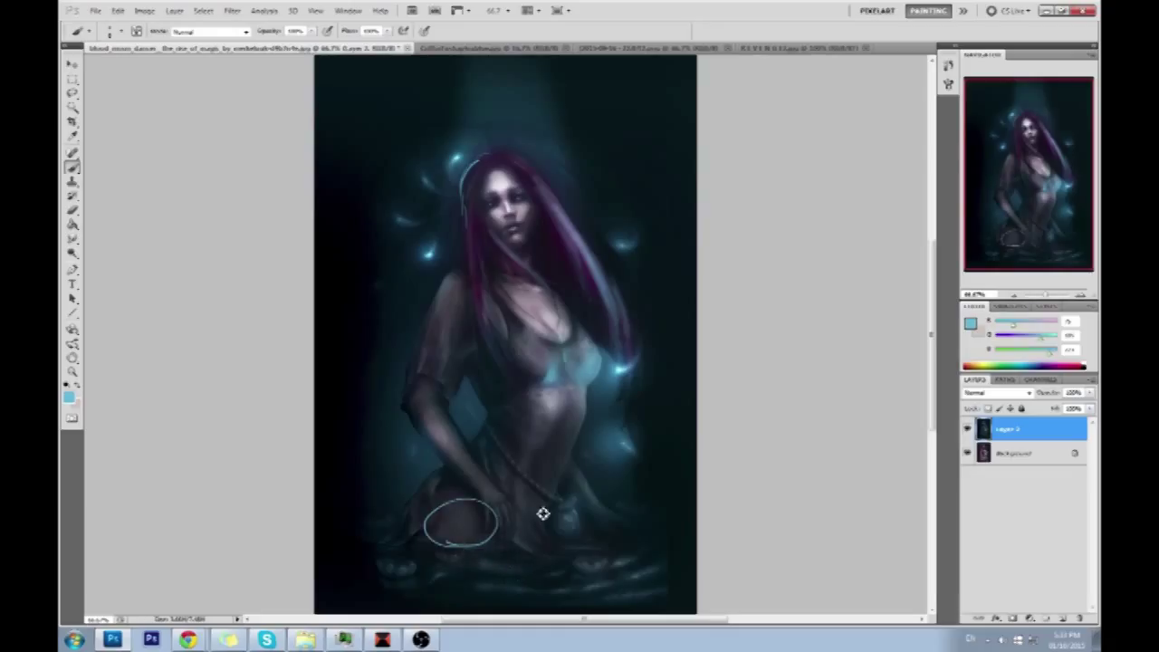
key(ctrl+z)
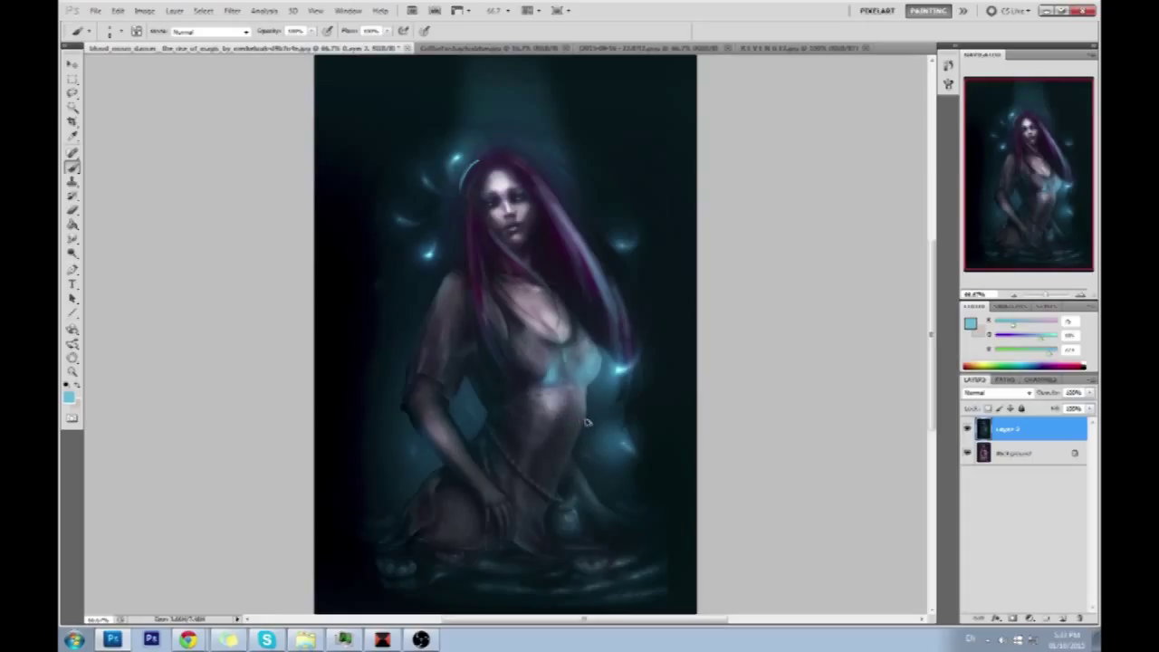
Add a new layer and brush soft tones sampled from the forehead onto the face at reduced brush opacity.
alt+click(511, 196)
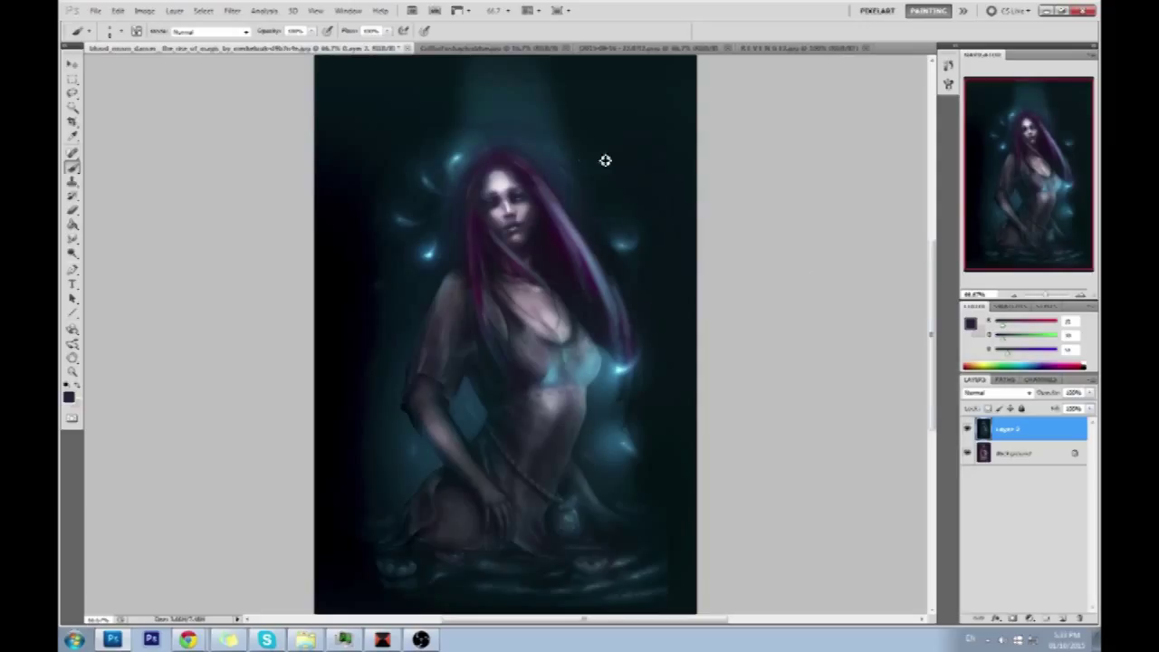
alt+click(507, 176)
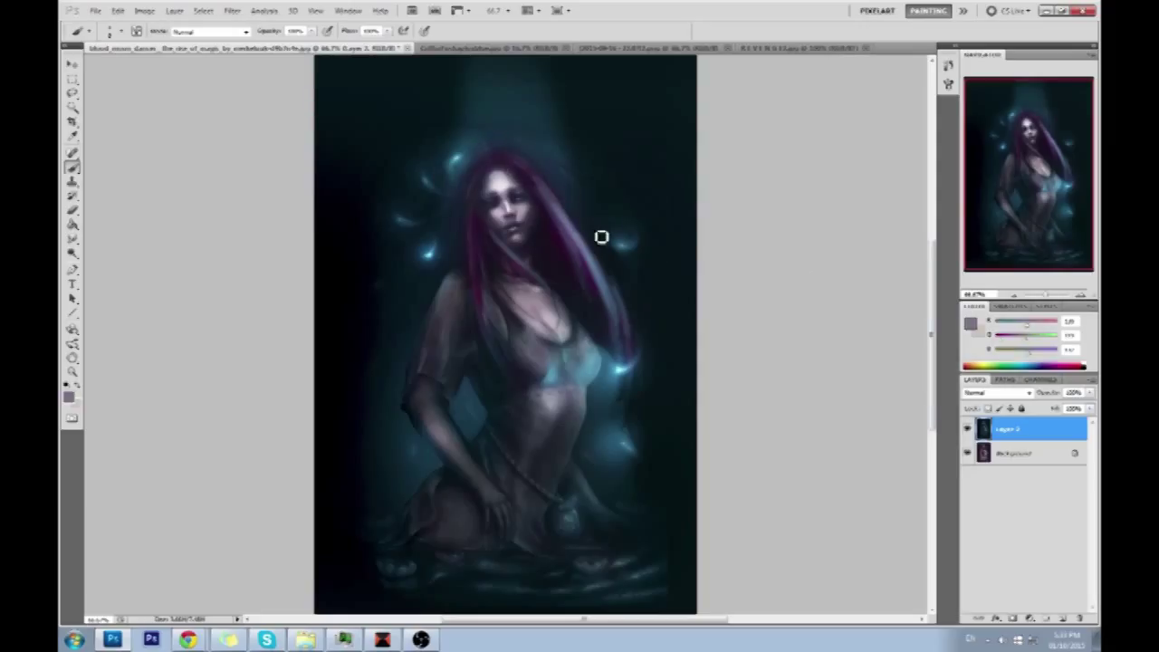
click(1062, 617)
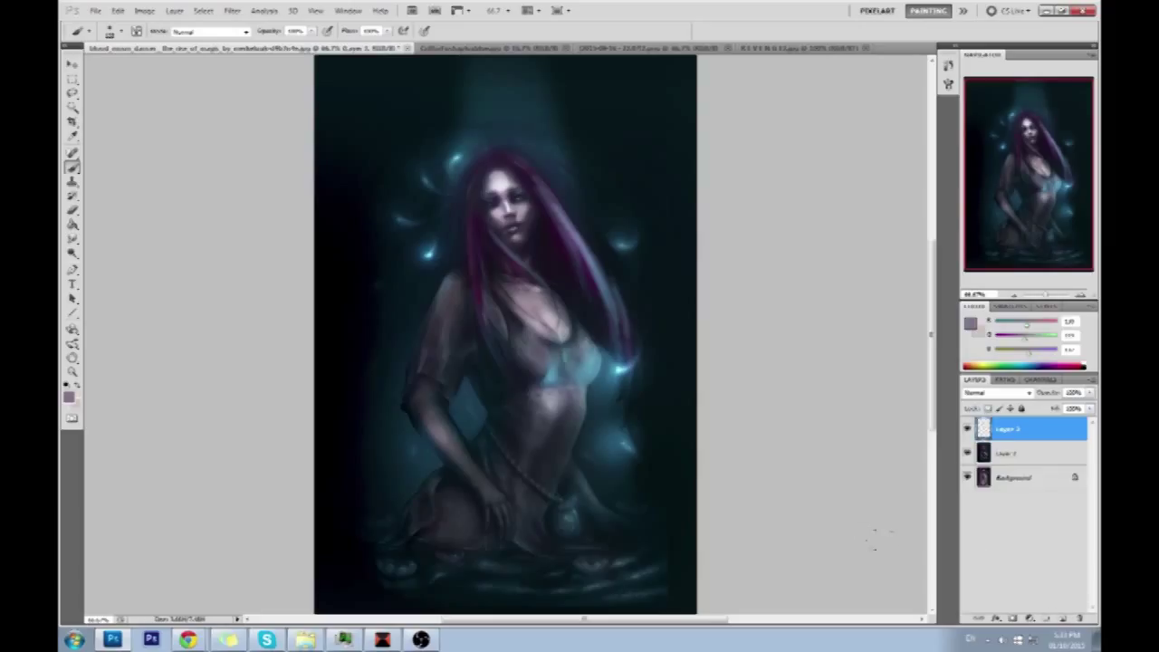
drag(311, 32, 264, 42)
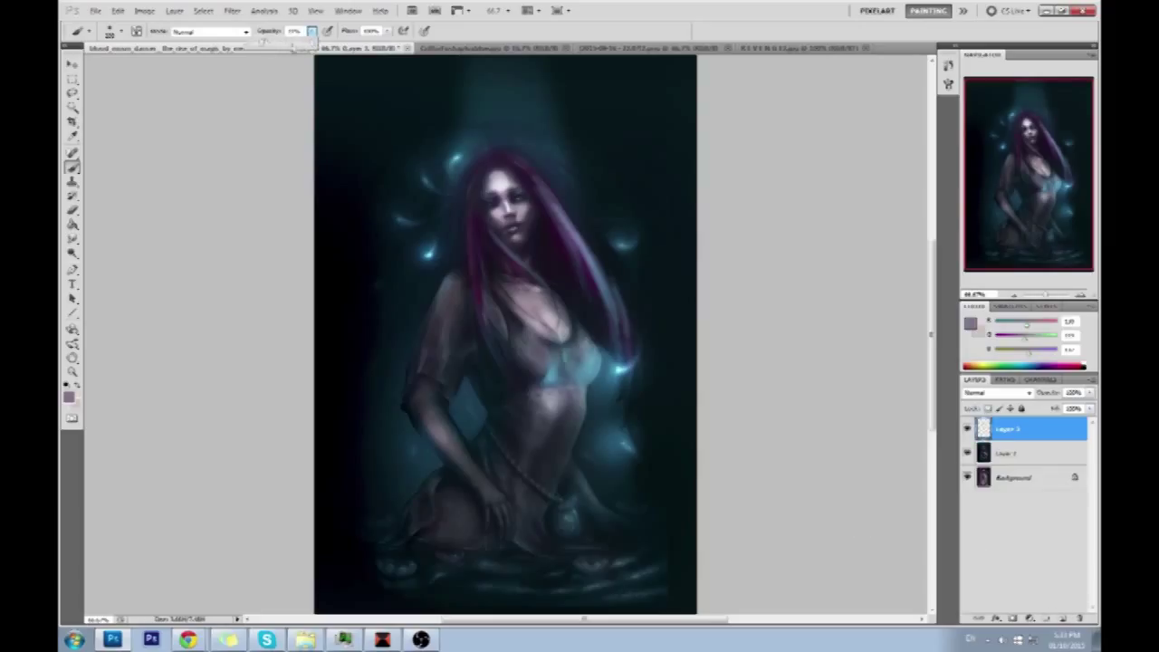
alt+click(516, 176)
alt+click(503, 187)
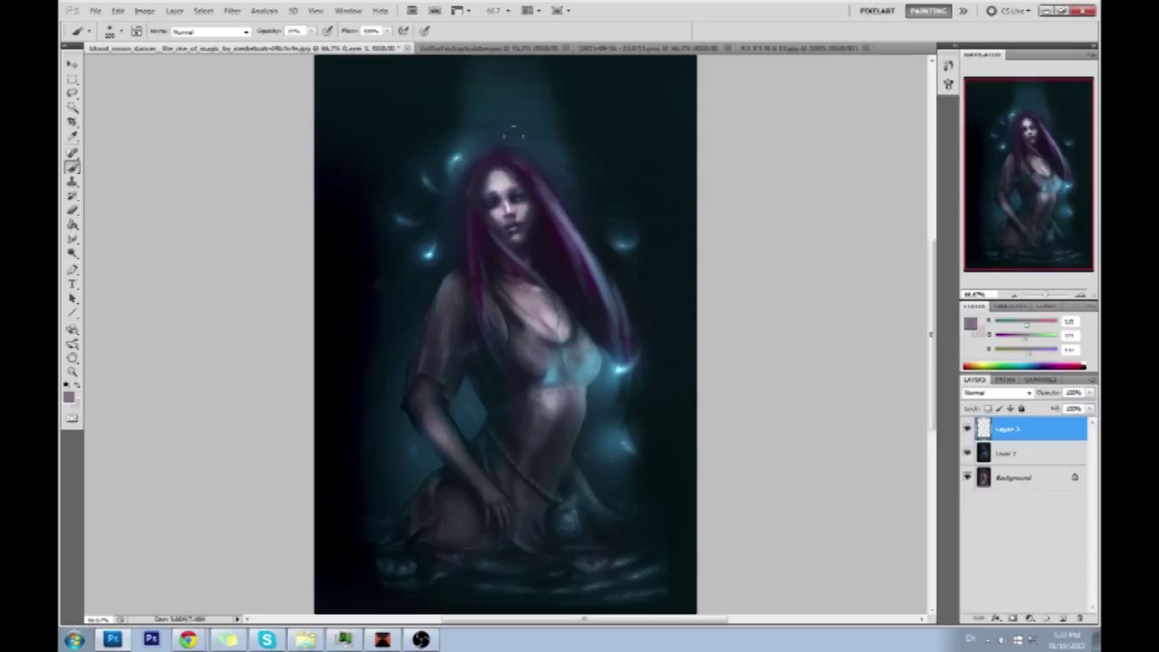
Soften the new strokes with the Eraser and merge their layer down into the painted layer.
key(e)
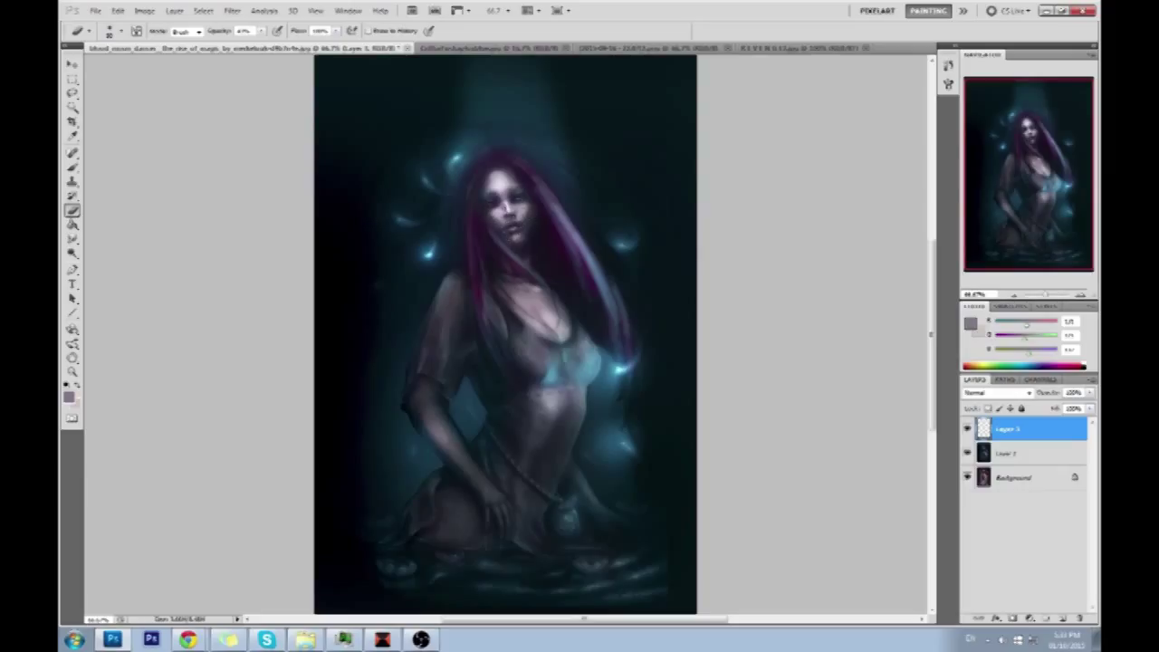
right_click(1027, 441)
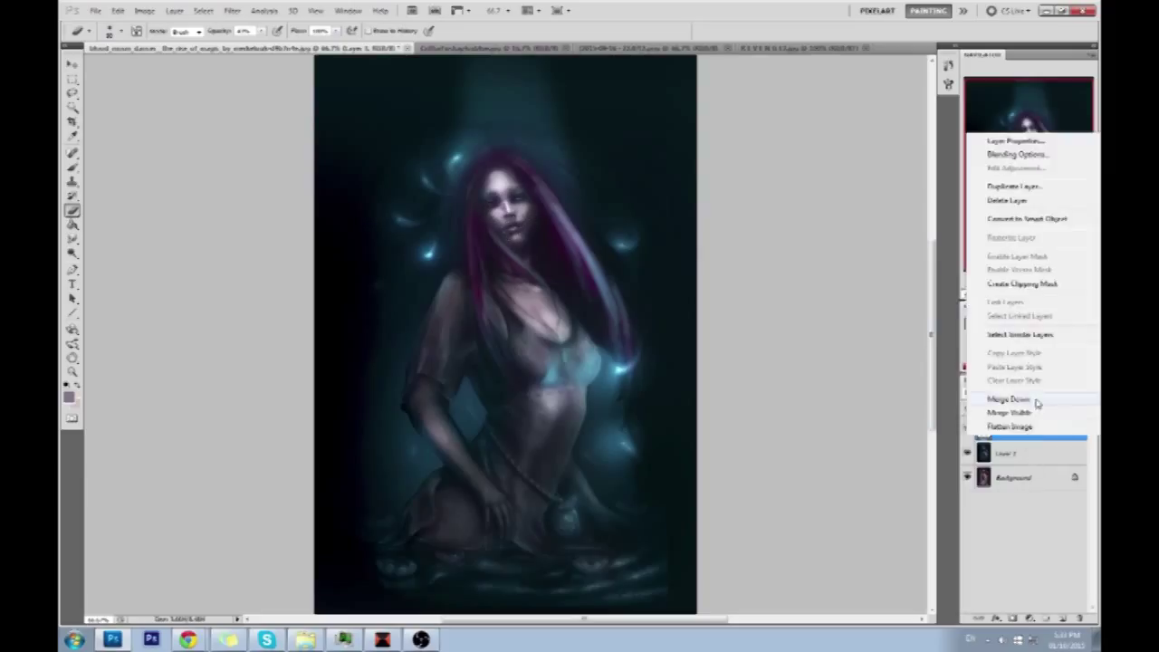
click(1037, 403)
Compare the corrected painting with the original by repeatedly hiding and showing the painted layer.
click(967, 430)
click(966, 431)
click(967, 431)
click(967, 431)
click(967, 431)
click(966, 431)
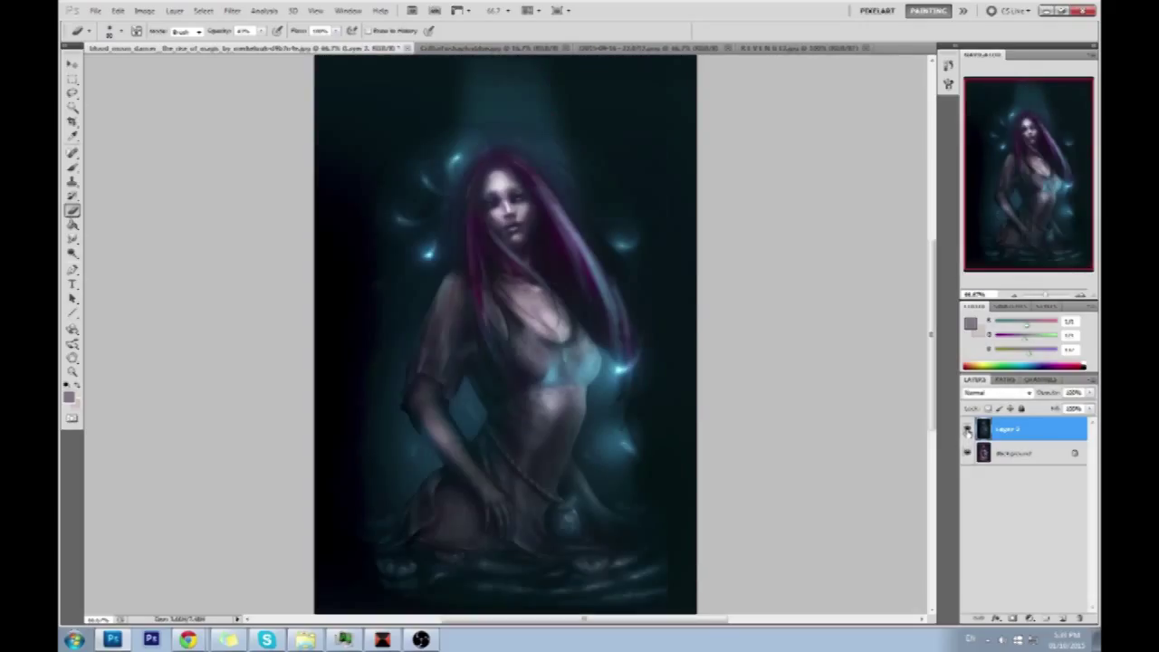
Brush lighter highlights onto the face and upper chest with pale skin tones sampled from the forehead and chest.
key(b)
alt+click(505, 183)
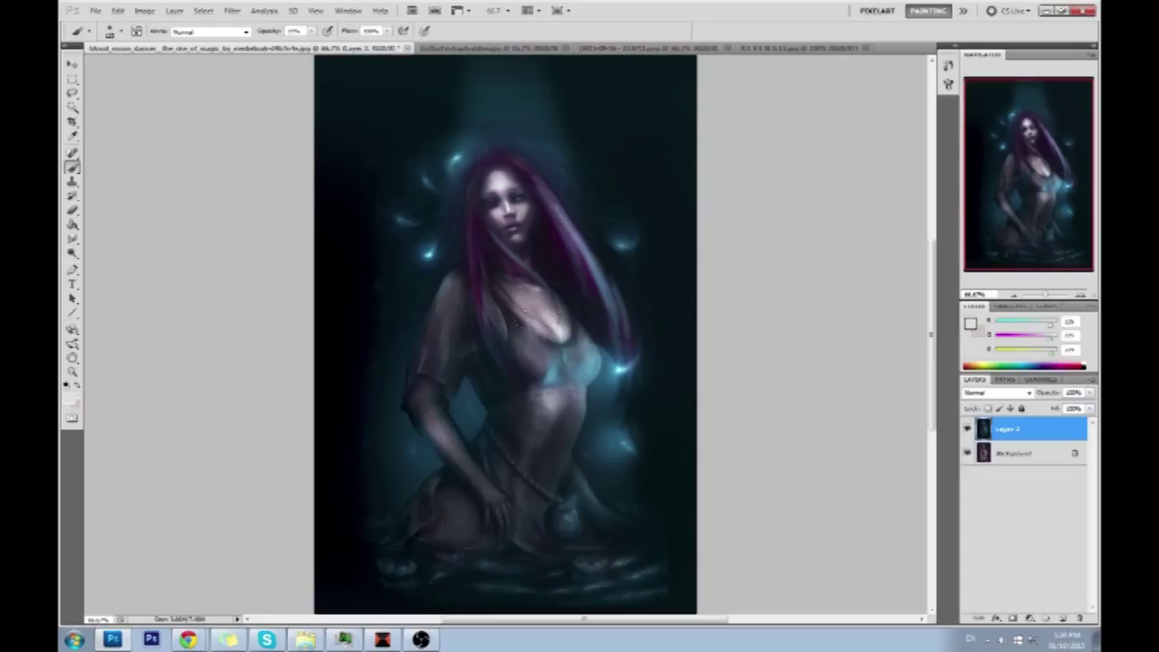
drag(517, 223, 525, 217)
alt+click(525, 304)
alt+click(537, 301)
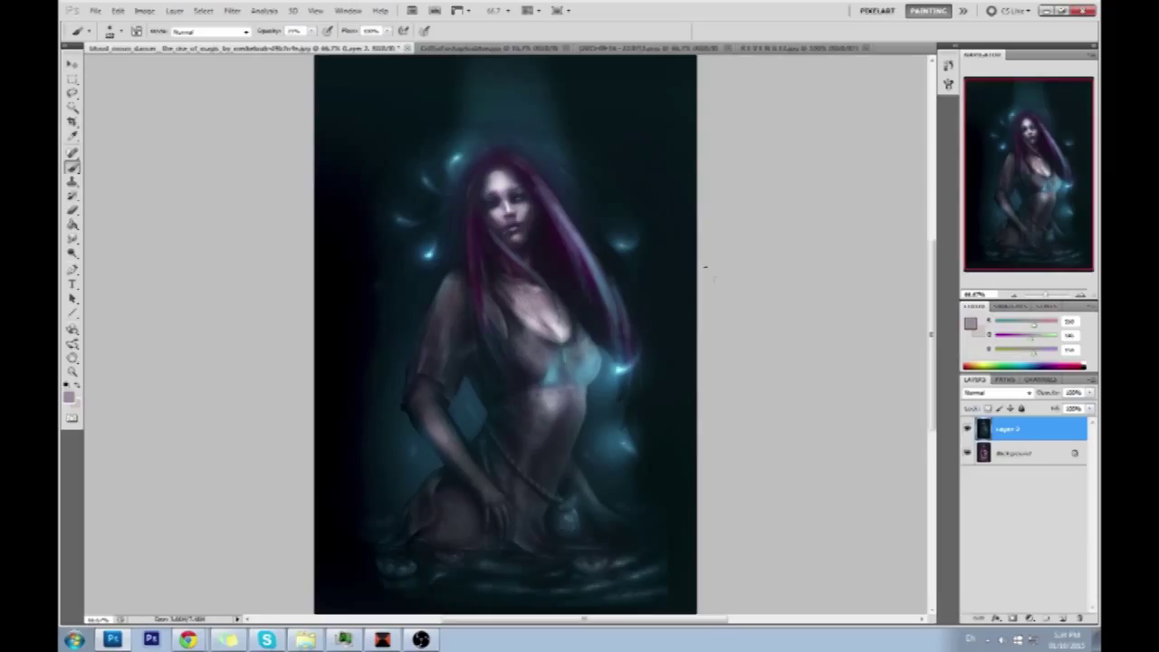
alt+click(553, 309)
alt+click(561, 335)
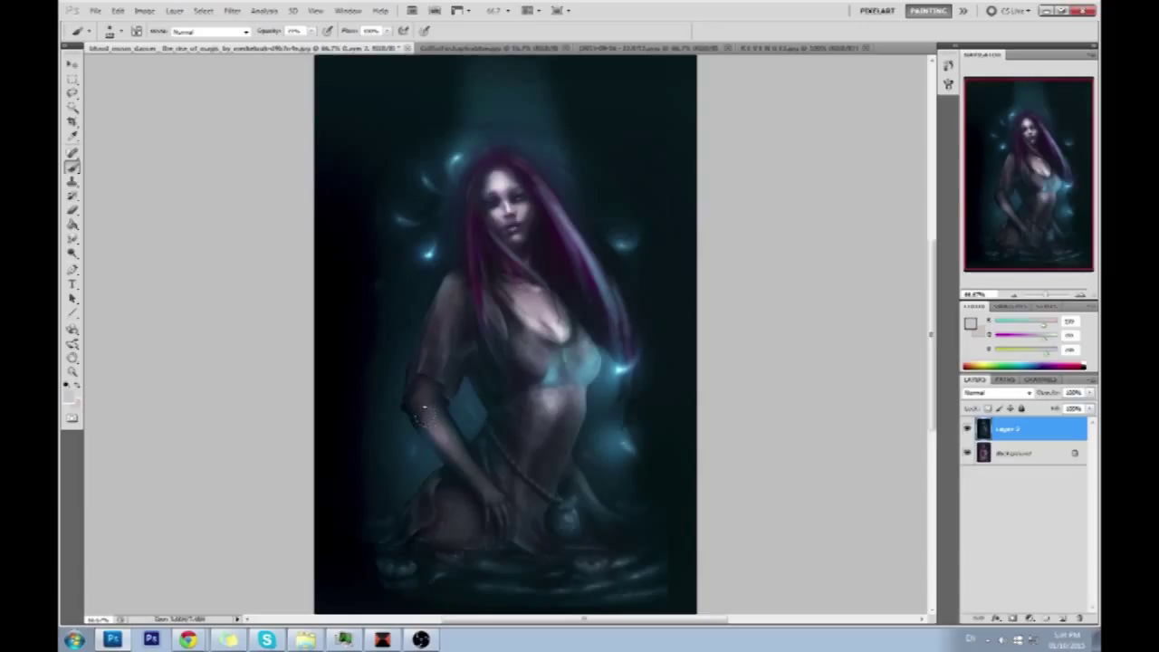
Try brushing light highlight strokes along the figure's forearm and beside the chest, undoing them, and sample a dark colour from the sleeve.
drag(414, 402, 478, 478)
key(ctrl+alt+z)
key(ctrl+alt+z)
key(ctrl+alt+z)
drag(433, 418, 495, 481)
key(ctrl+z)
mouse_move(636, 360)
mouse_down()
mouse_move(503, 537)
mouse_move(677, 341)
mouse_up()
key(ctrl+z)
alt+click(424, 403)
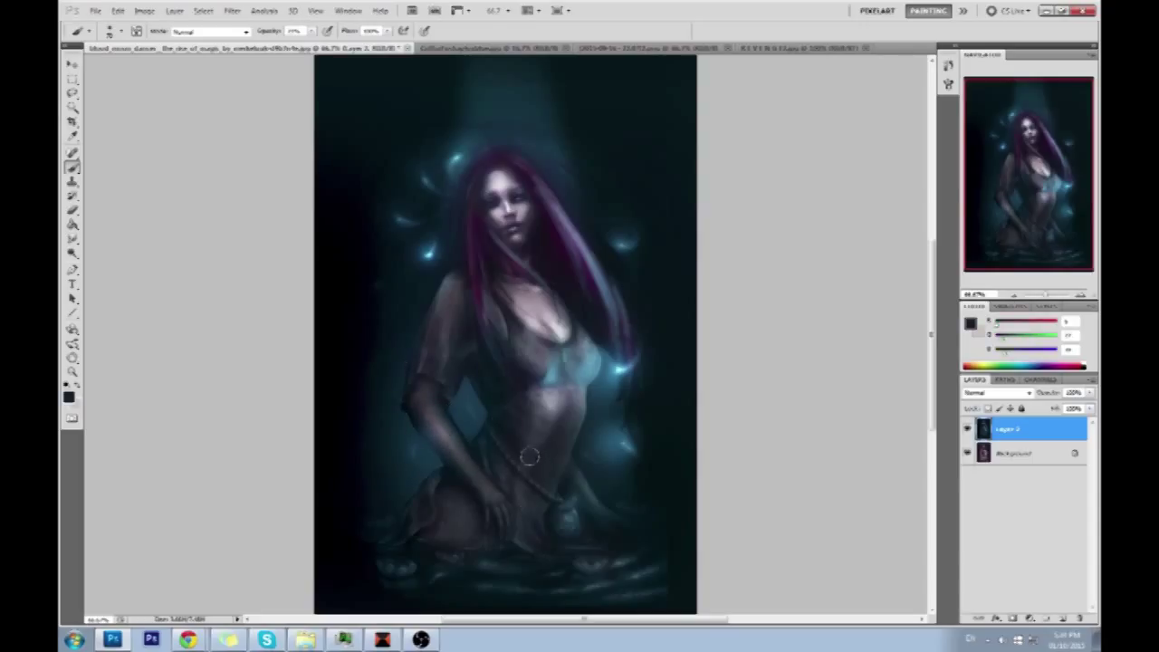
Try painting a curved lilac strand flowing out from the hair, using colours sampled from the hair and the brush at 100% opacity.
alt+click(579, 245)
drag(570, 199, 629, 272)
key(ctrl+z)
click(310, 31)
drag(303, 48, 348, 48)
click(543, 221)
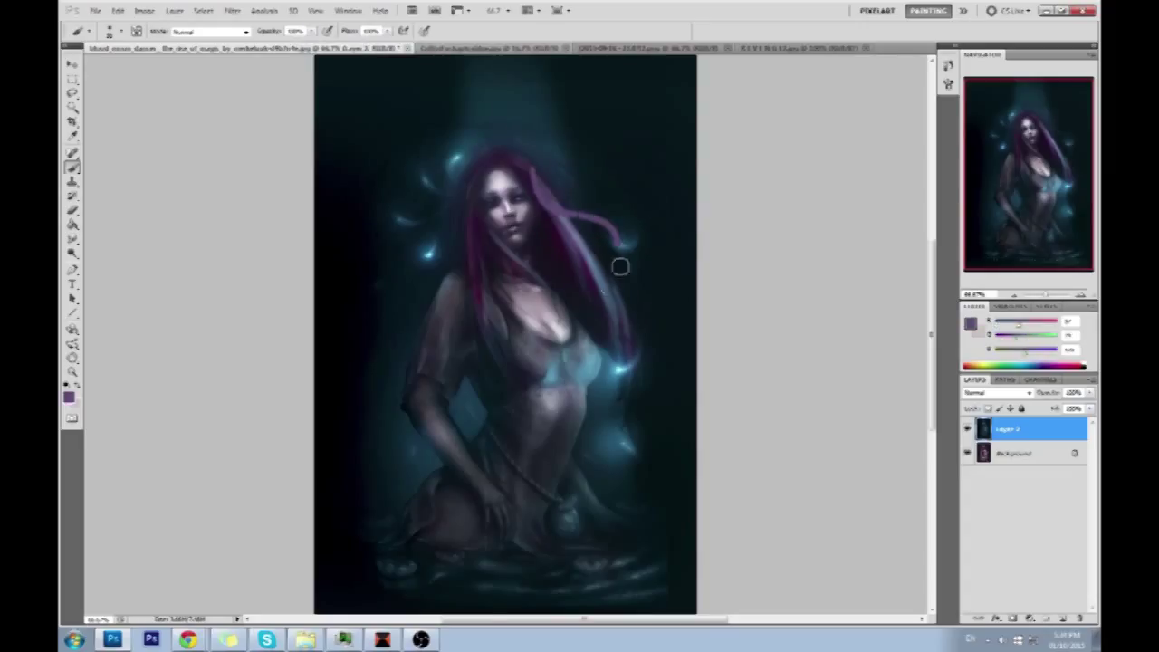
alt+click(572, 224)
alt+click(572, 224)
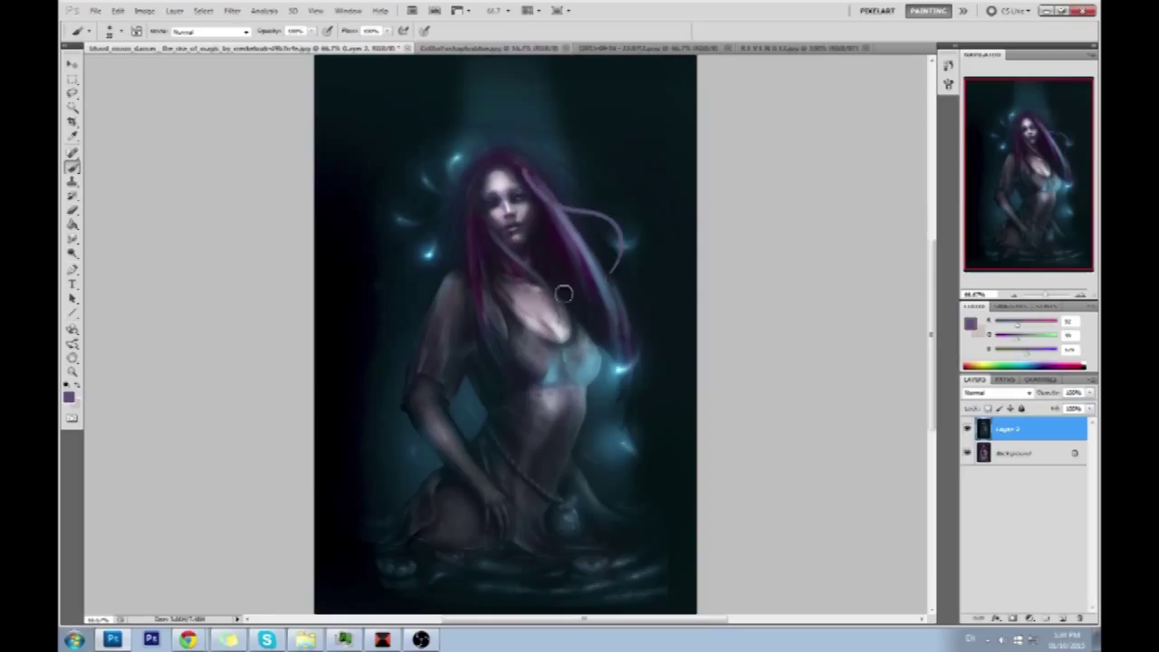
Add a new layer above the painting and set the foreground colour to a saturated red.
click(1063, 618)
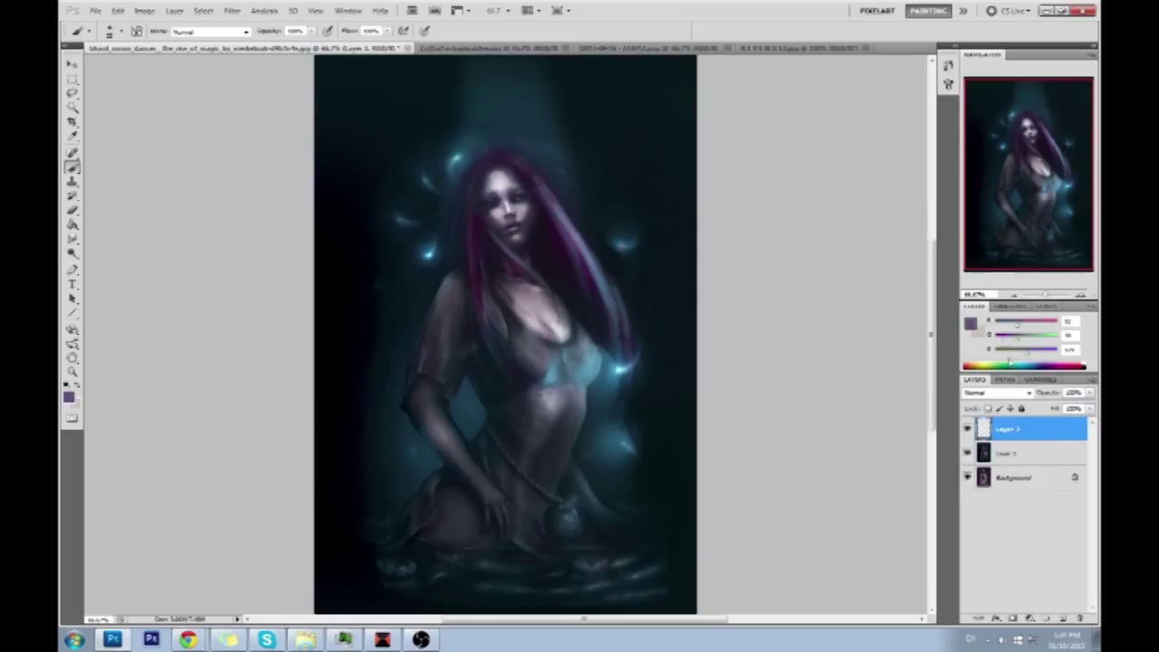
click(972, 324)
click(871, 305)
click(889, 305)
click(998, 297)
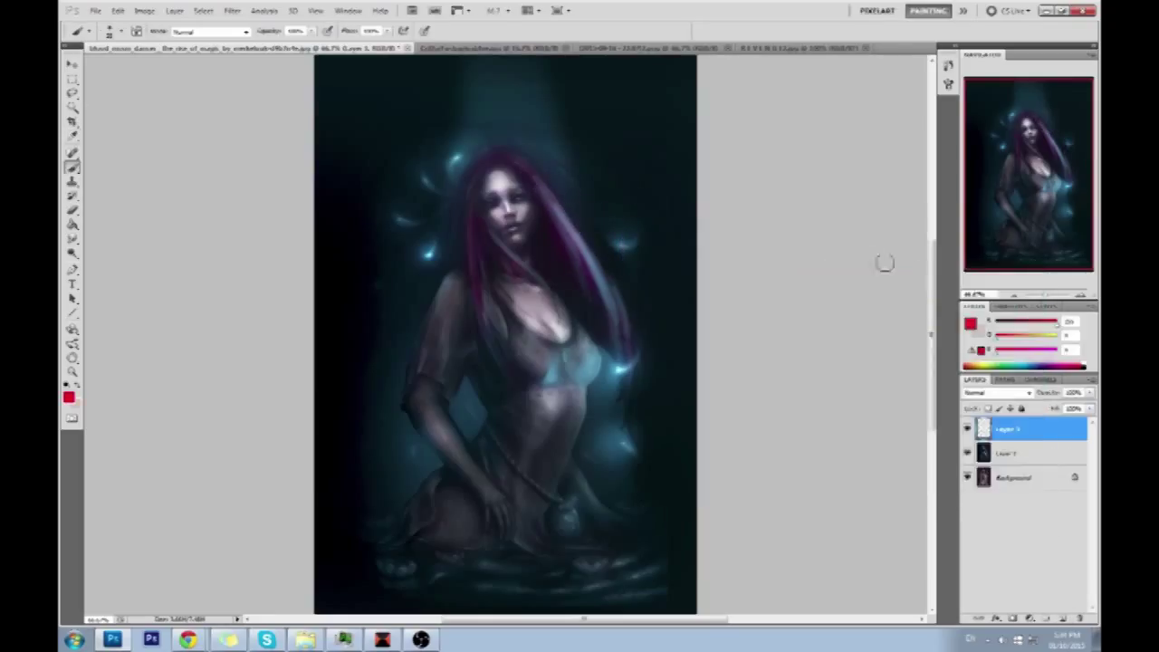
Sketch wavy red hair strands around the face, over the shoulders and out to both sides of the figure.
mouse_move(527, 160)
mouse_down()
mouse_move(566, 230)
mouse_move(641, 279)
mouse_up()
drag(469, 185, 482, 344)
drag(517, 350, 487, 372)
drag(417, 295, 350, 306)
drag(367, 356, 400, 349)
mouse_move(541, 262)
mouse_down()
mouse_move(557, 297)
mouse_move(624, 328)
mouse_up()
drag(575, 250, 634, 370)
Lock the sketch layer's transparent pixels and recolour the outer strands on both sides with light blue sampled from the glowing lights.
alt+click(428, 252)
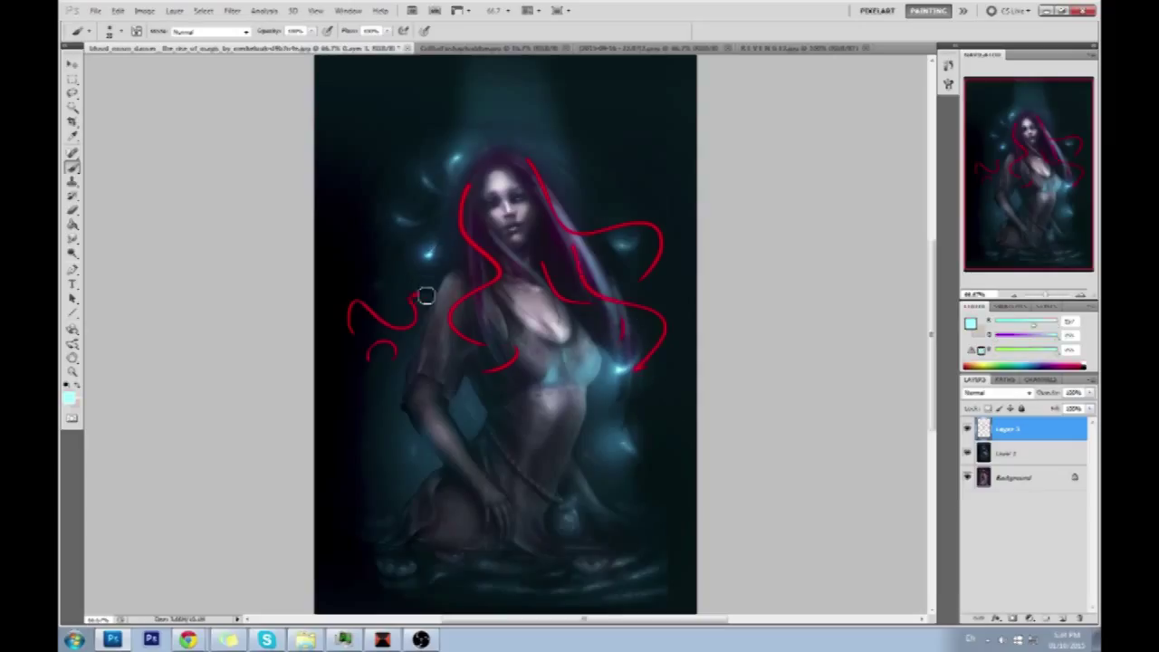
click(986, 408)
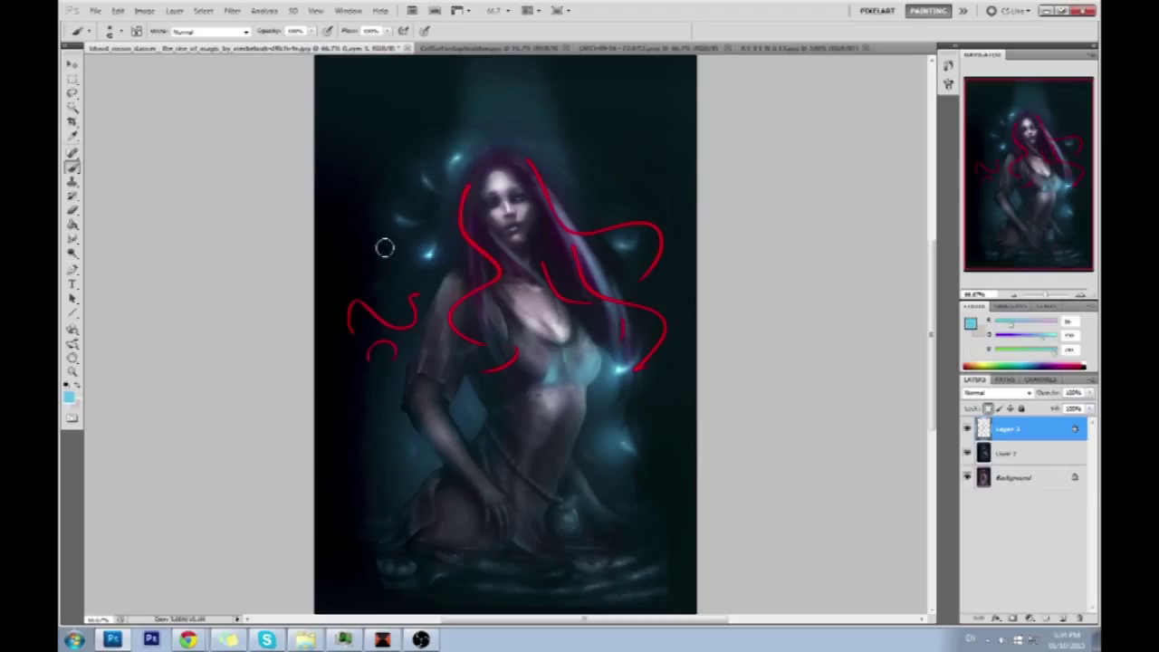
mouse_move(412, 297)
mouse_down()
mouse_move(372, 349)
mouse_move(351, 308)
mouse_up()
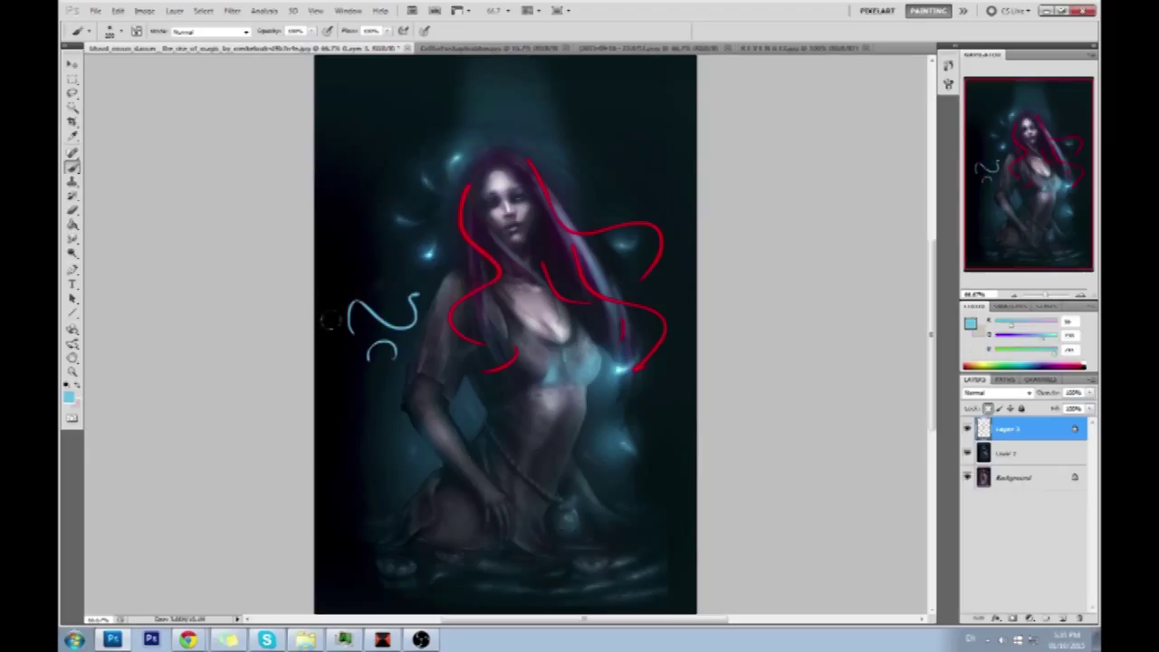
mouse_move(644, 274)
mouse_down()
mouse_move(615, 225)
mouse_move(588, 230)
mouse_up()
mouse_move(639, 307)
mouse_down()
mouse_move(662, 342)
mouse_move(638, 366)
mouse_up()
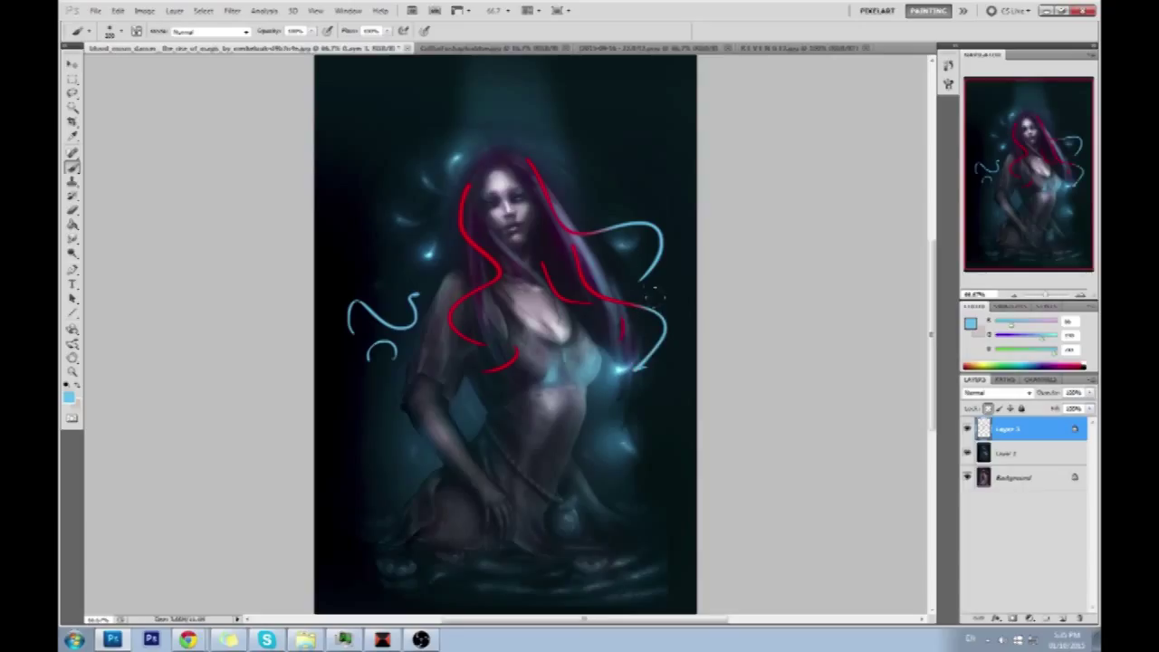
Recolour the inner red strands around the face and chest with a dark tone sampled beside the hair.
alt+click(555, 181)
drag(543, 181, 556, 290)
mouse_move(468, 185)
mouse_down()
mouse_move(463, 231)
mouse_move(503, 360)
mouse_up()
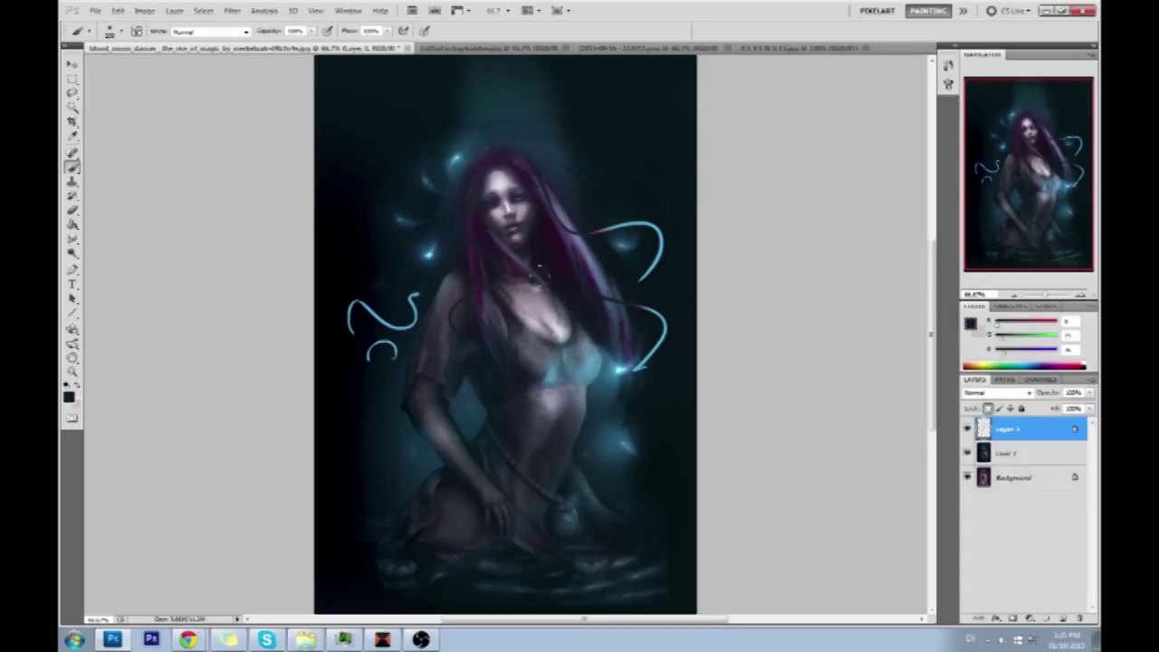
Reduce the strand sketch layer's fill to about 40%, then hide and delete the layer.
click(1089, 408)
drag(1087, 423, 1052, 425)
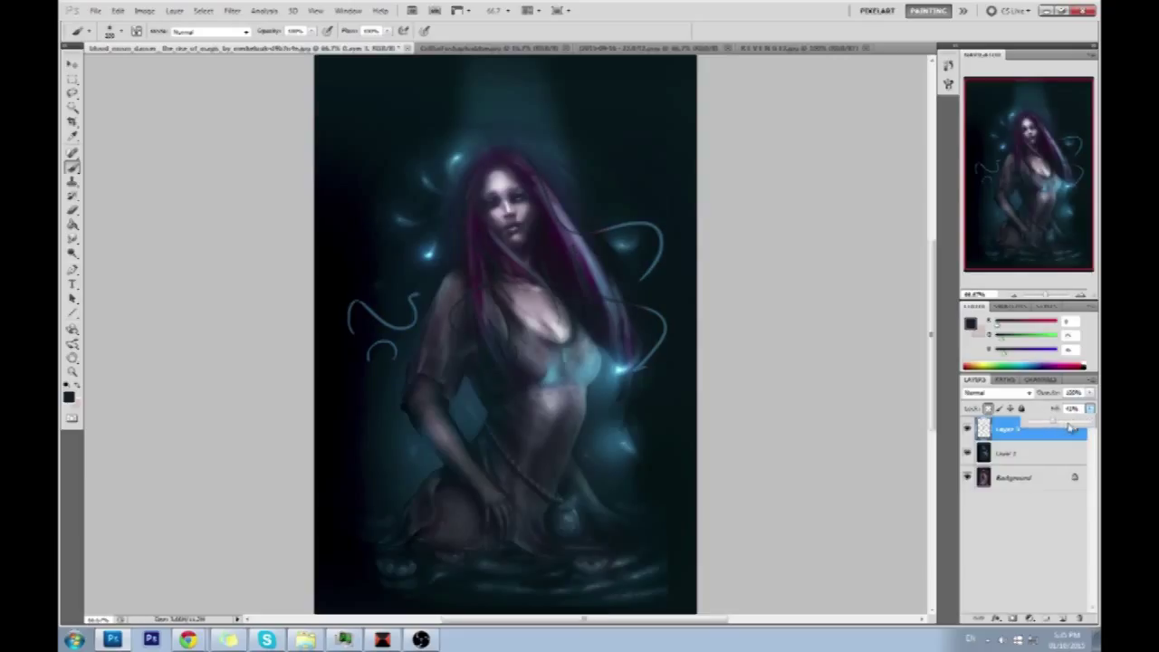
click(1025, 438)
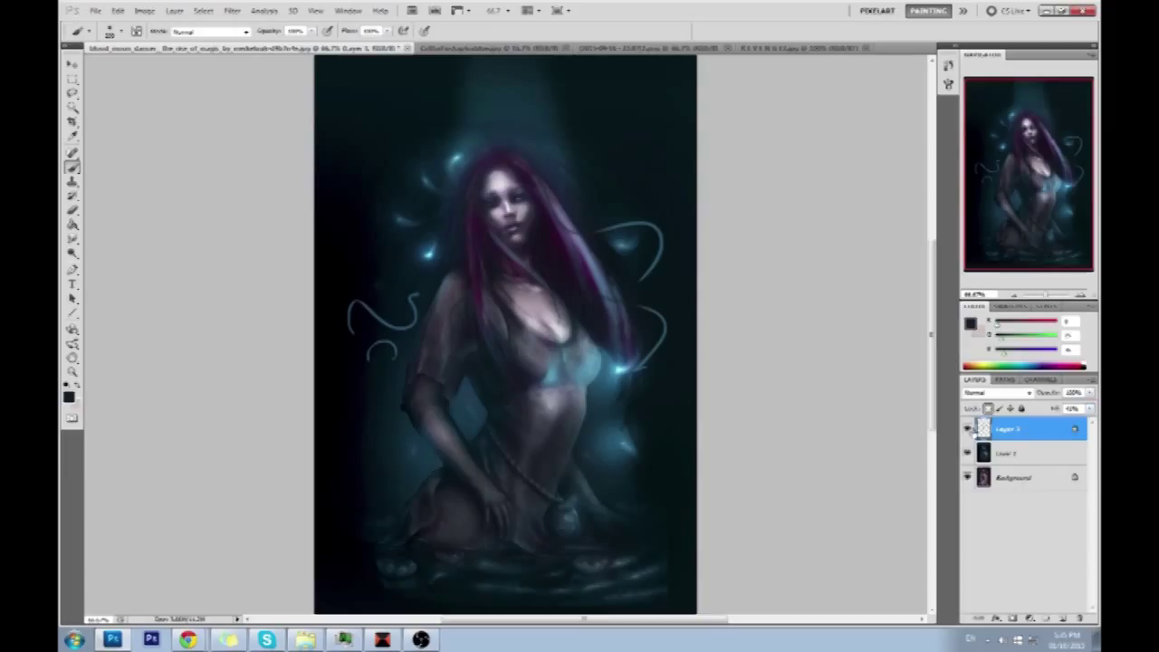
click(967, 430)
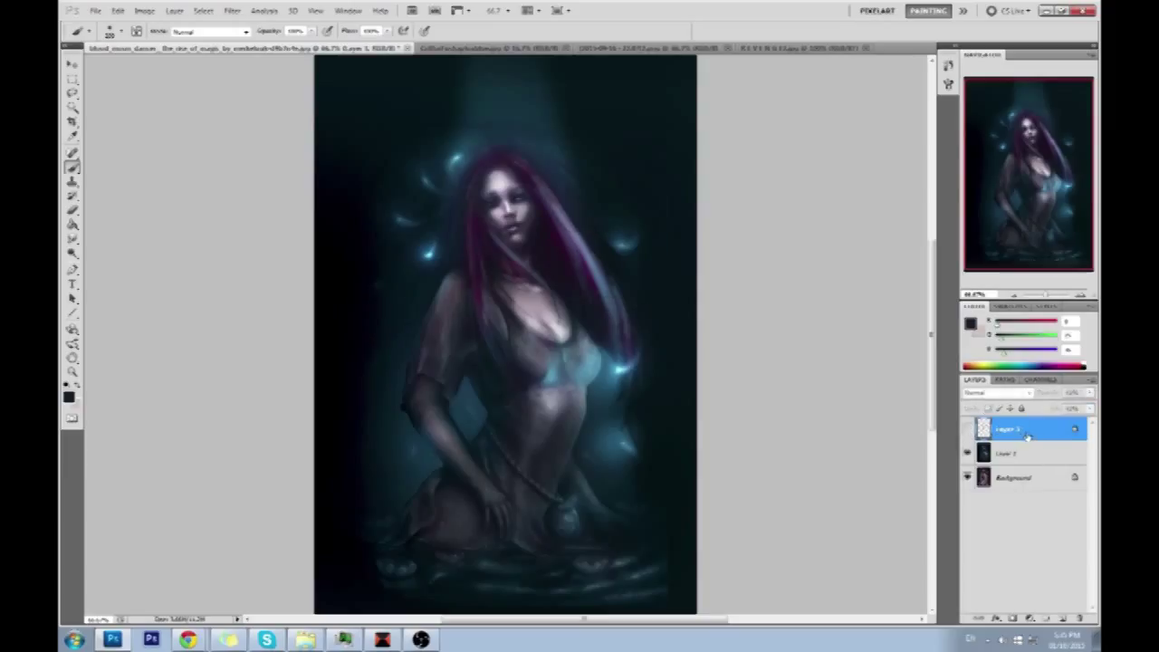
drag(996, 426, 1080, 618)
Toggle the repainted layer's visibility to compare it with the original background painting.
click(967, 431)
click(966, 431)
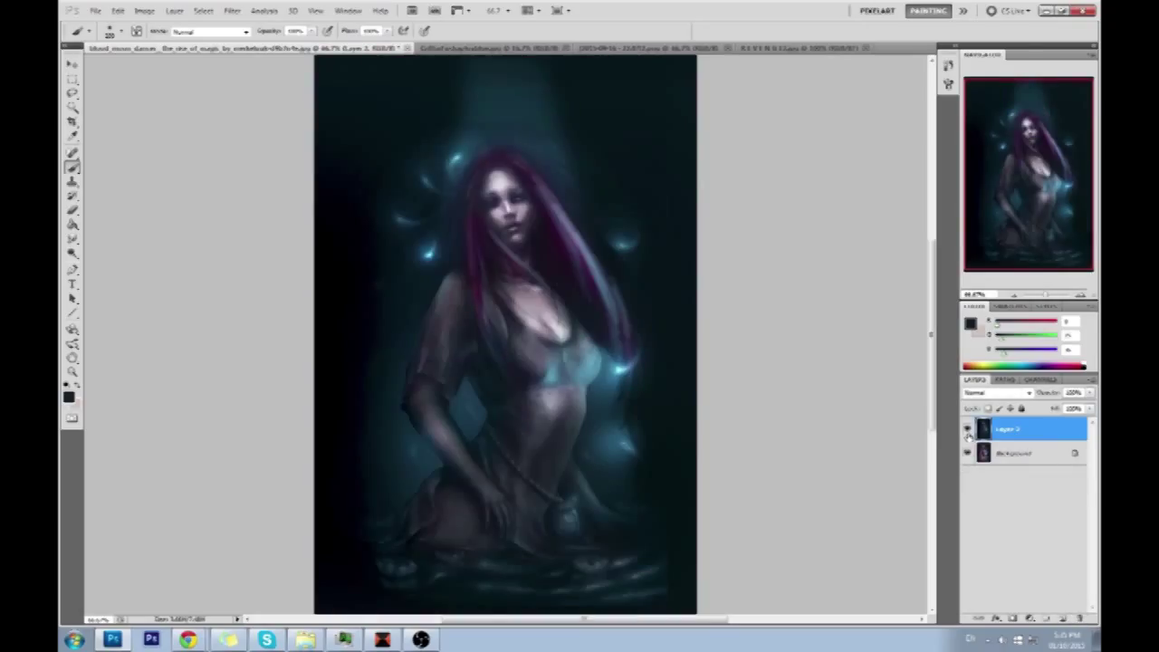
click(967, 430)
click(967, 431)
click(966, 431)
click(968, 432)
Brighten the blue gap between the arm and the waist with the Dodge tool set to Highlights.
drag(73, 252, 108, 249)
mouse_move(465, 391)
mouse_down()
mouse_move(473, 408)
mouse_move(468, 387)
mouse_up()
key(ctrl+z)
key(ctrl+z)
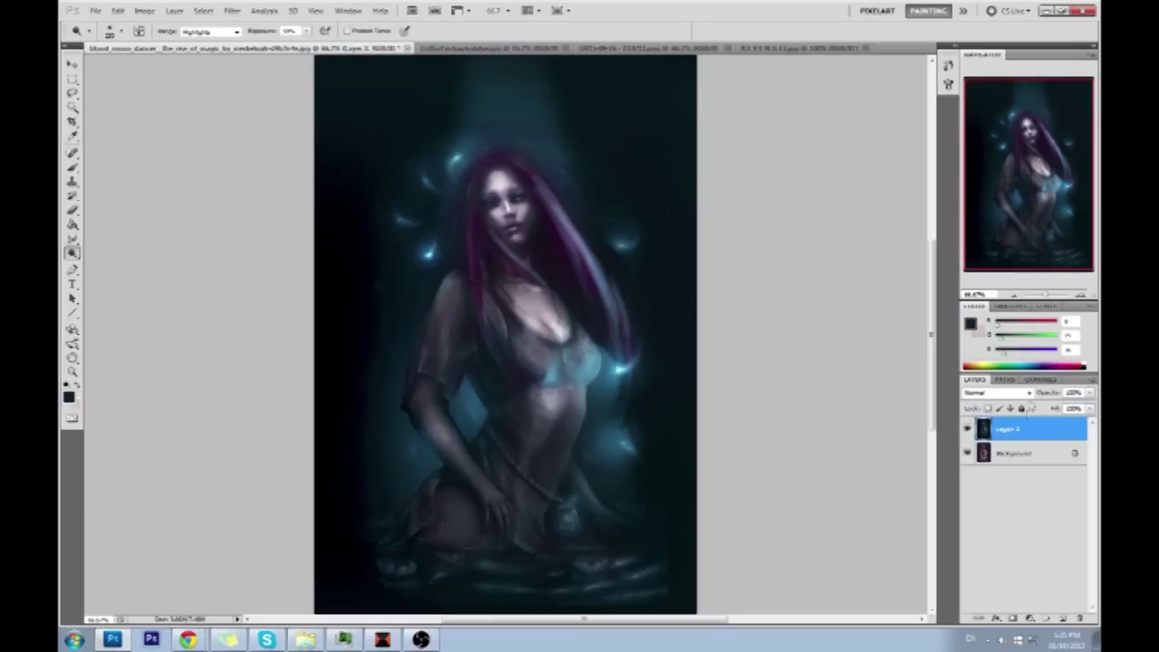
Add a new layer and brush sampled blue into the gap between the arm and waist at reduced brush opacity.
key(b)
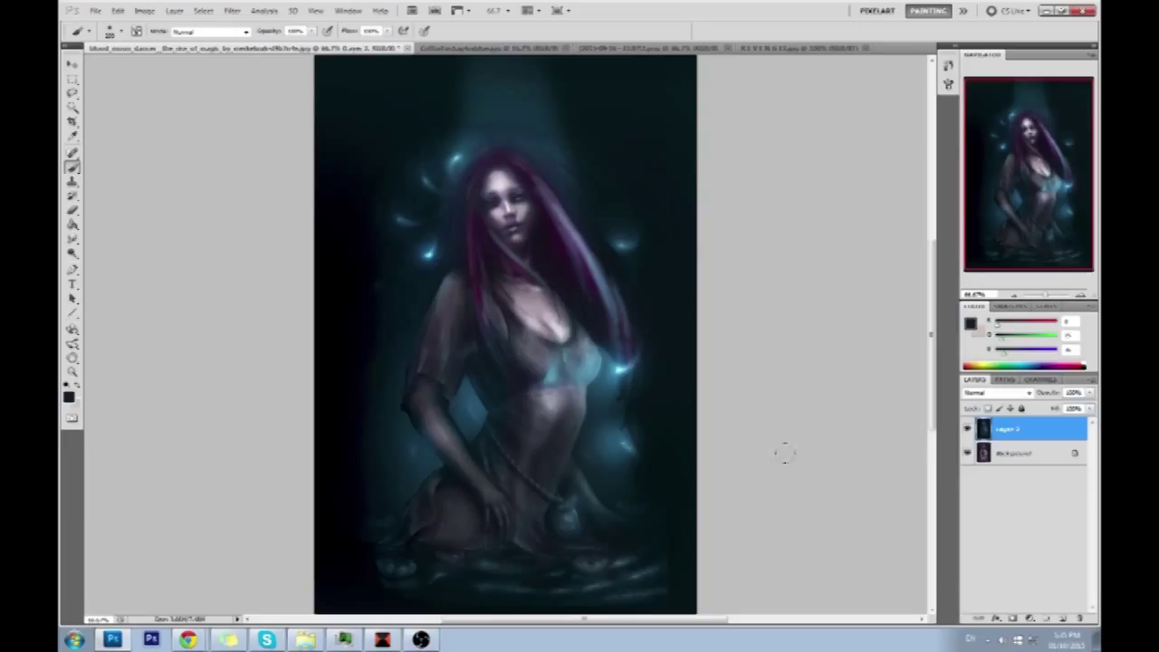
click(1062, 617)
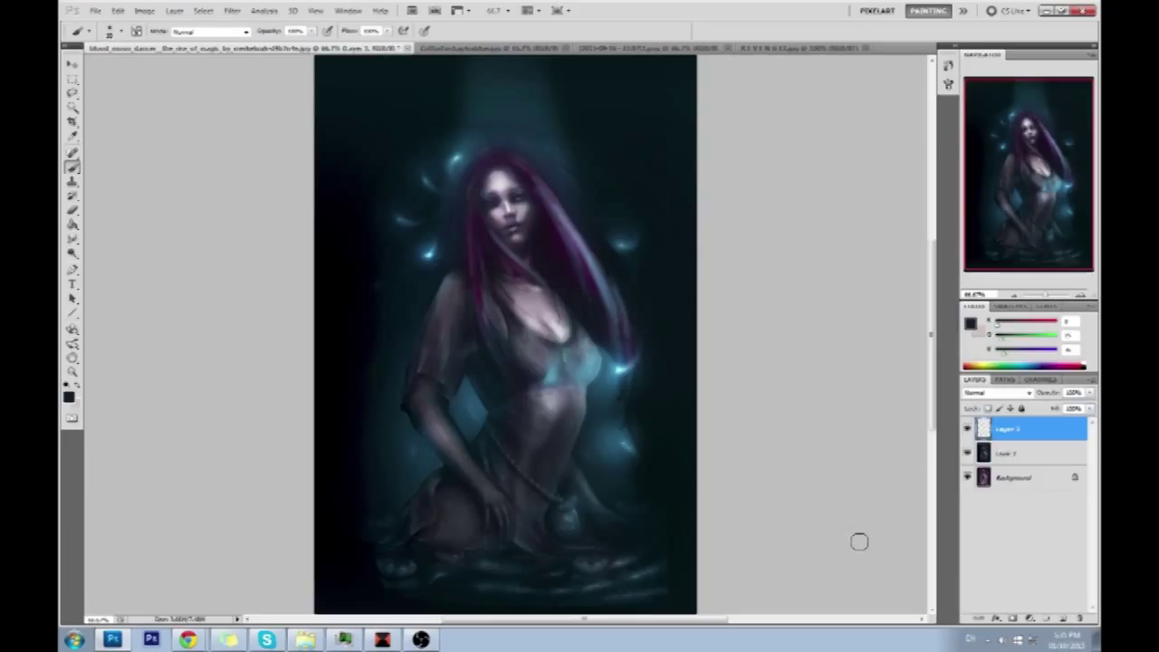
alt+click(480, 401)
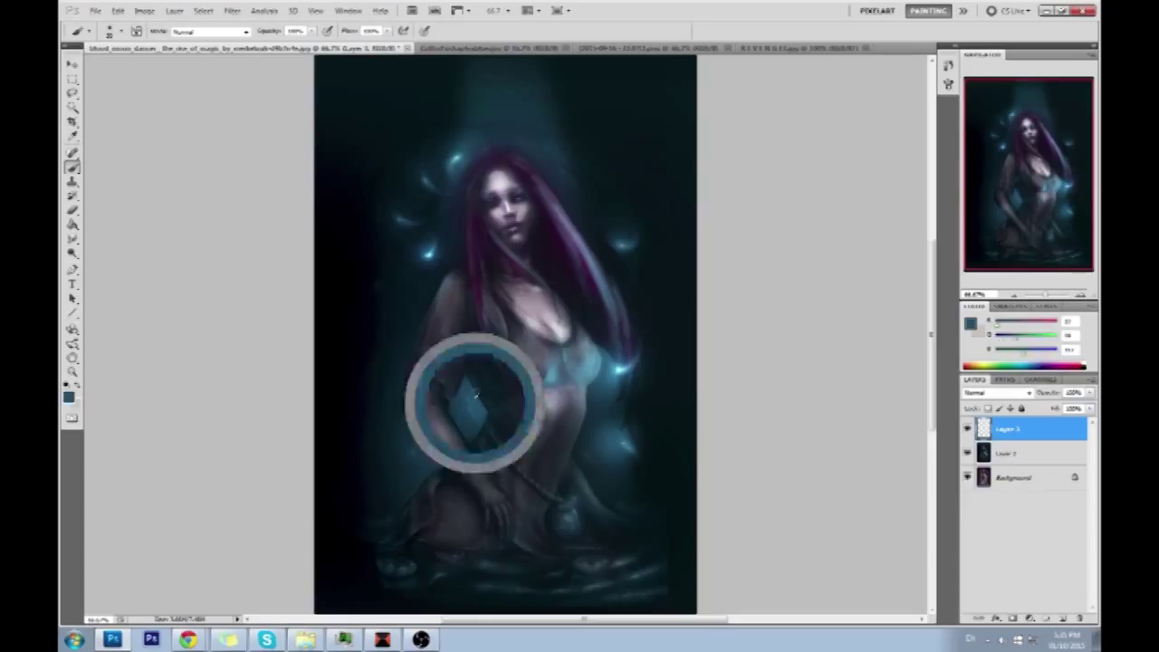
click(311, 31)
drag(314, 45, 272, 43)
click(474, 384)
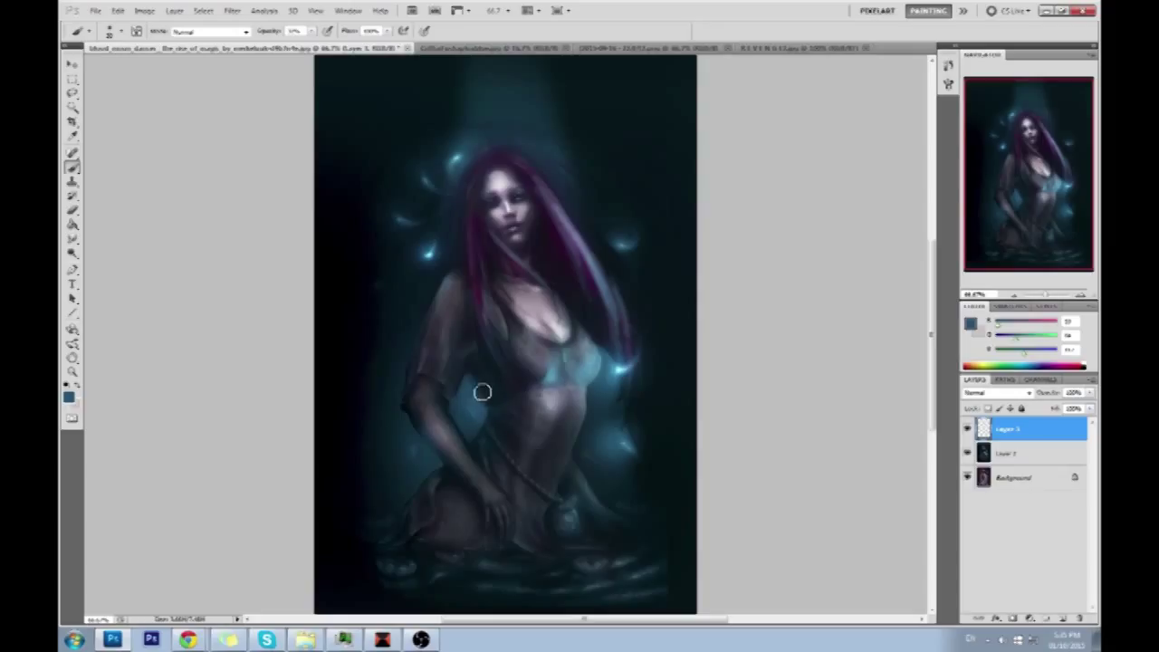
Refine the blue paint on the new layer by alternating between the Eraser and the Brush.
key(e)
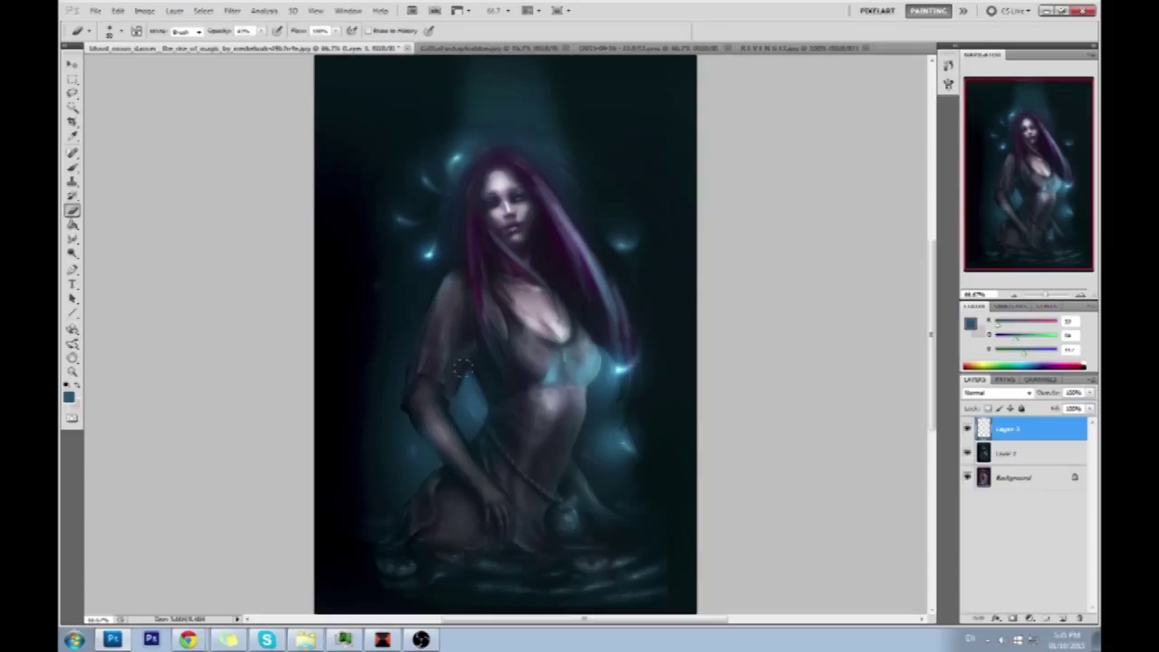
key(b)
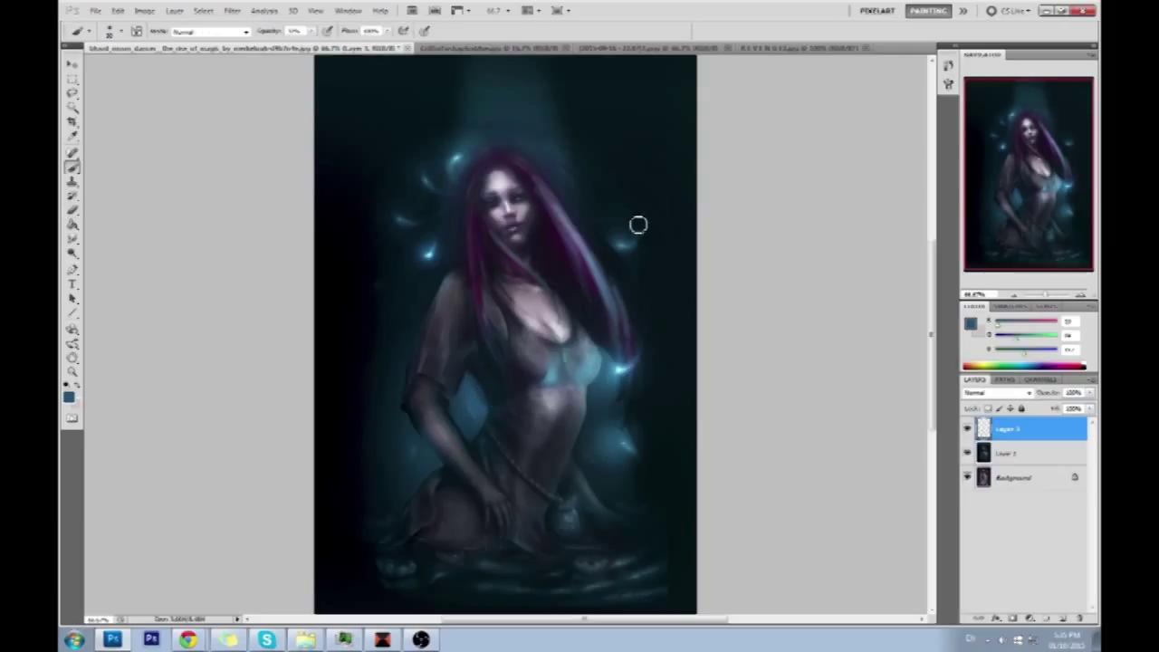
key(e)
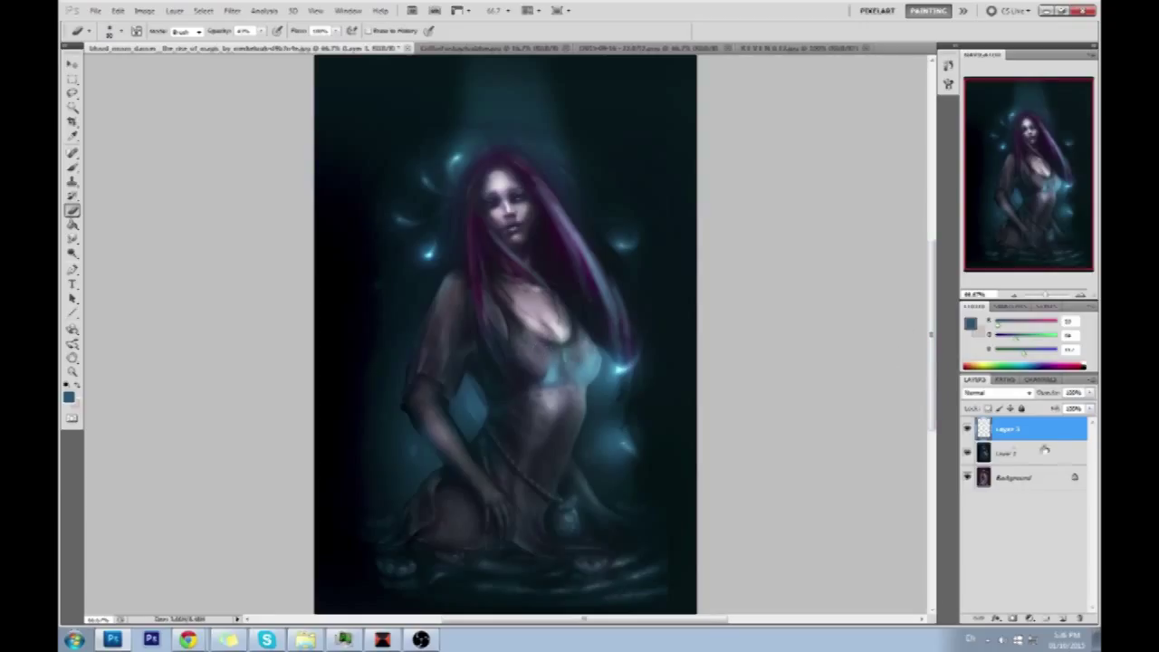
Toggle the two upper layers' visibility to compare the repaint with the original and check the newly added paint.
click(967, 452)
click(968, 429)
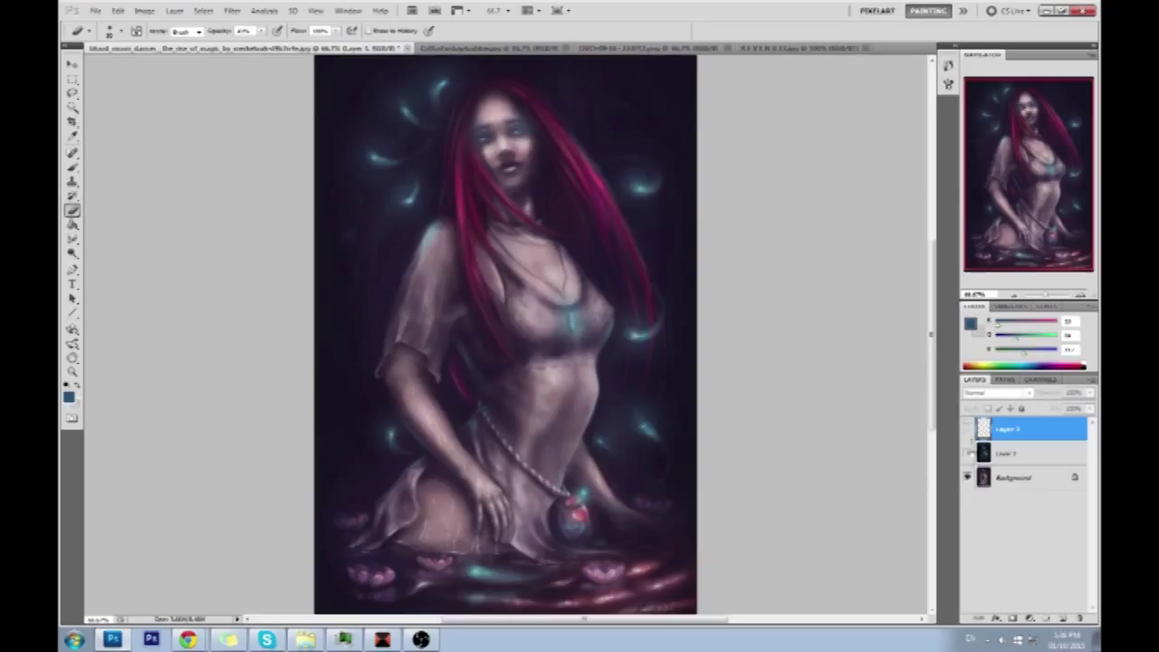
click(968, 455)
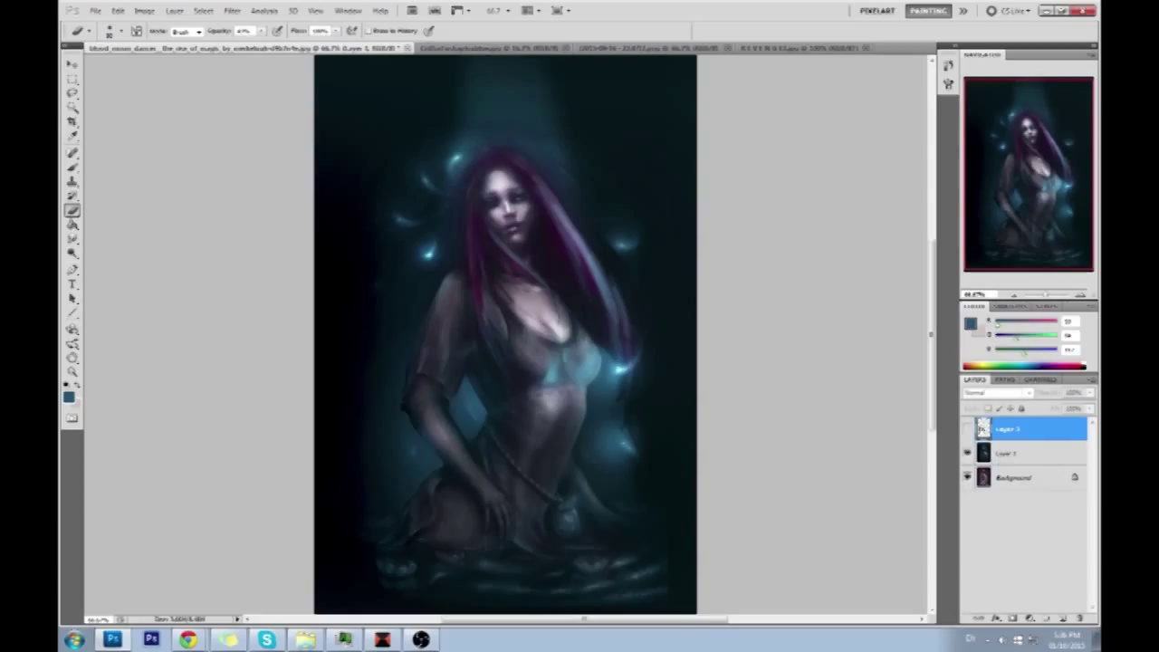
click(967, 429)
click(968, 430)
click(967, 430)
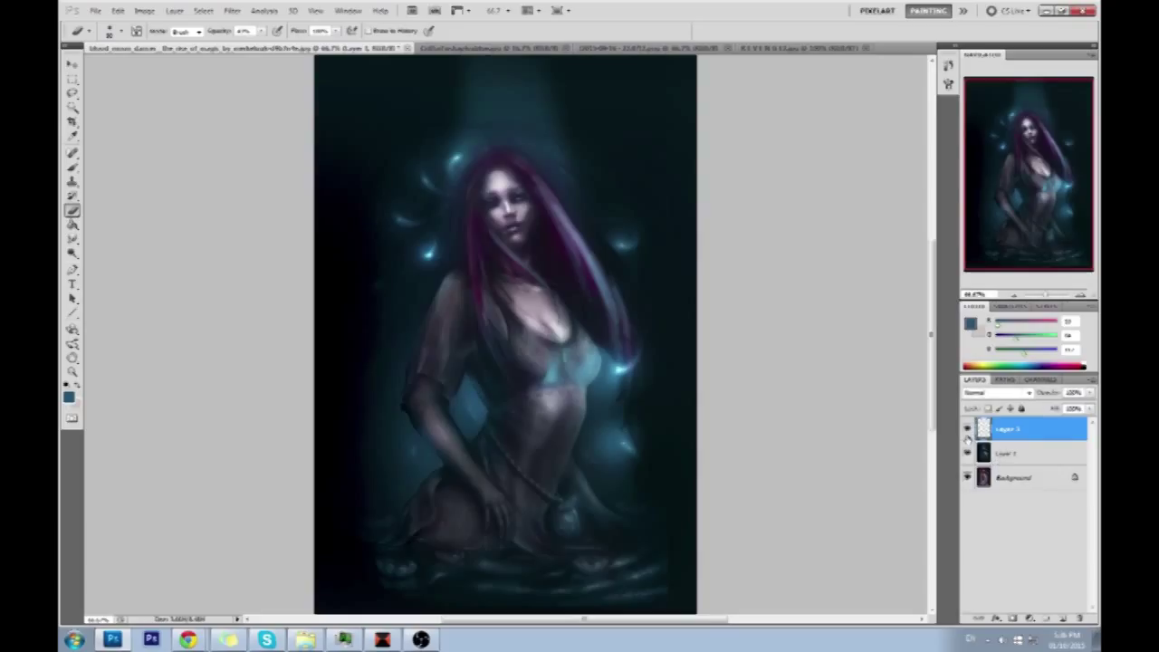
Merge the new paint layer down into the repainted layer below.
right_click(1053, 428)
click(995, 526)
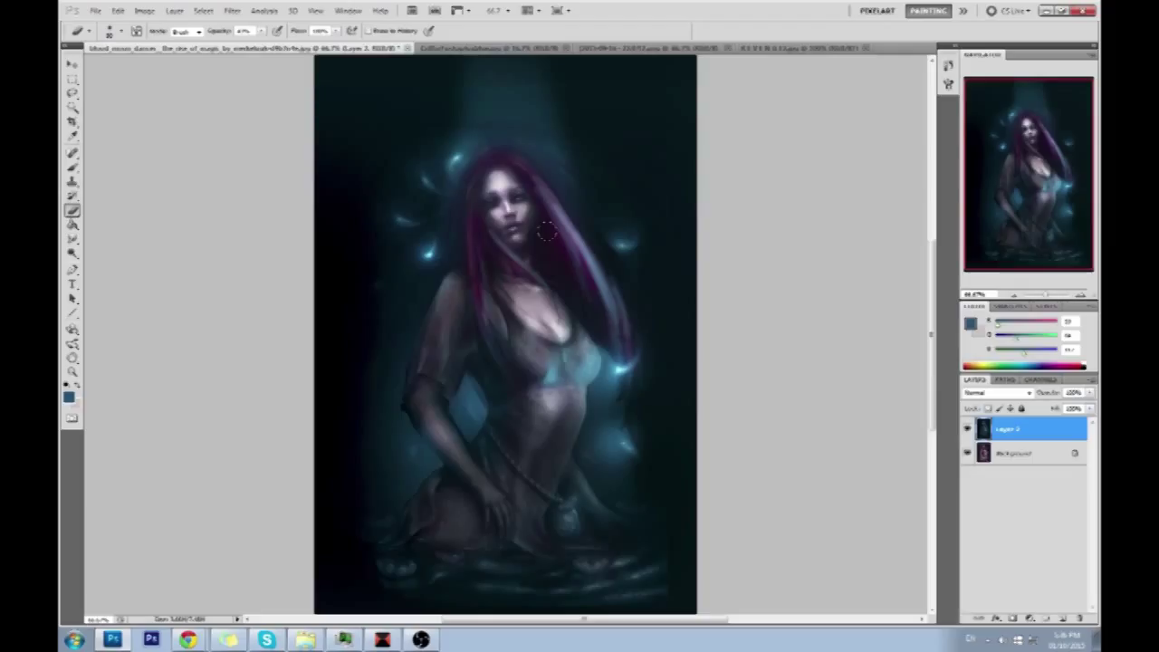
Retouch the shading around the lower face and adjacent hair with sampled dark tones, a larger brush and adjusted opacity.
key(b)
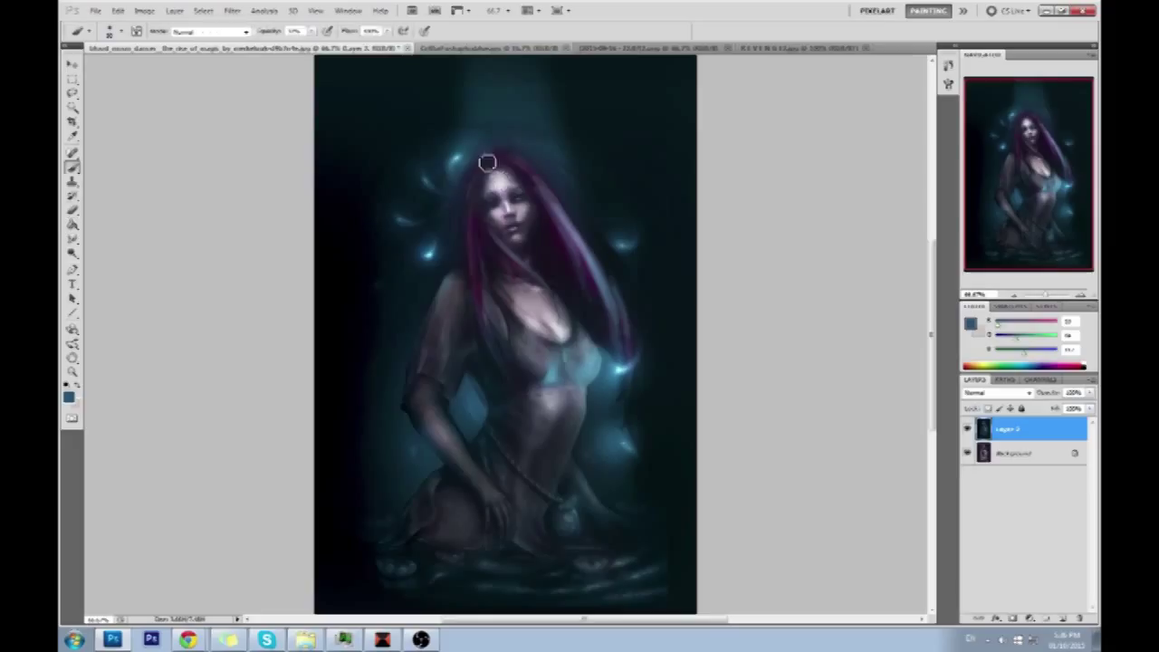
alt+click(493, 227)
key(])
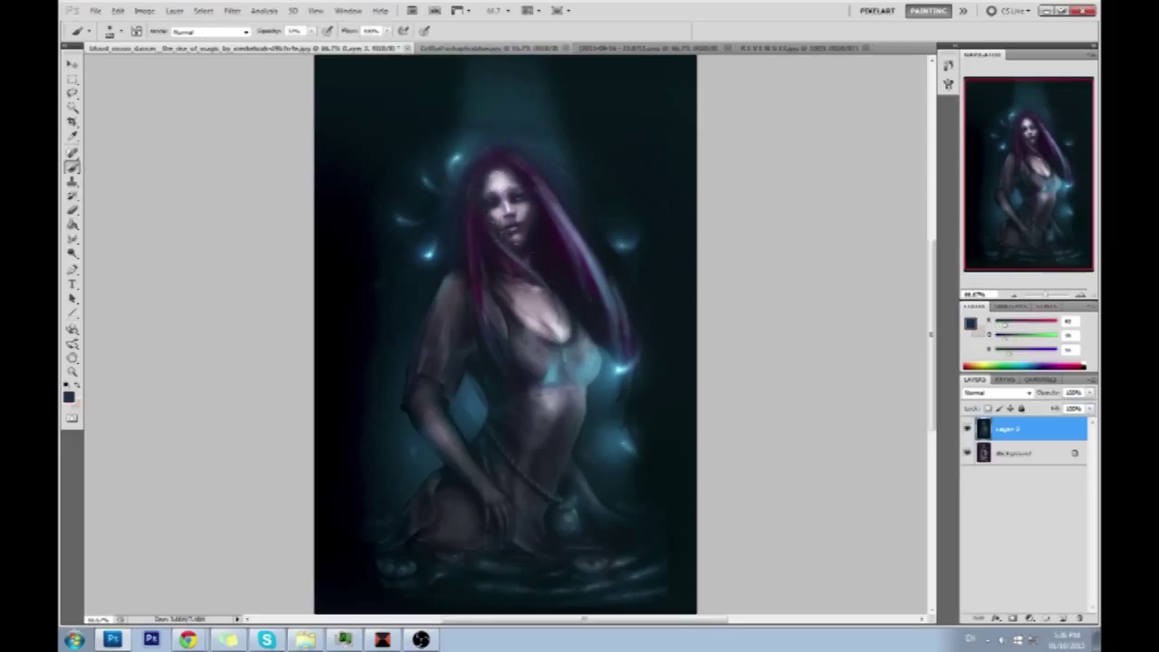
alt+click(560, 249)
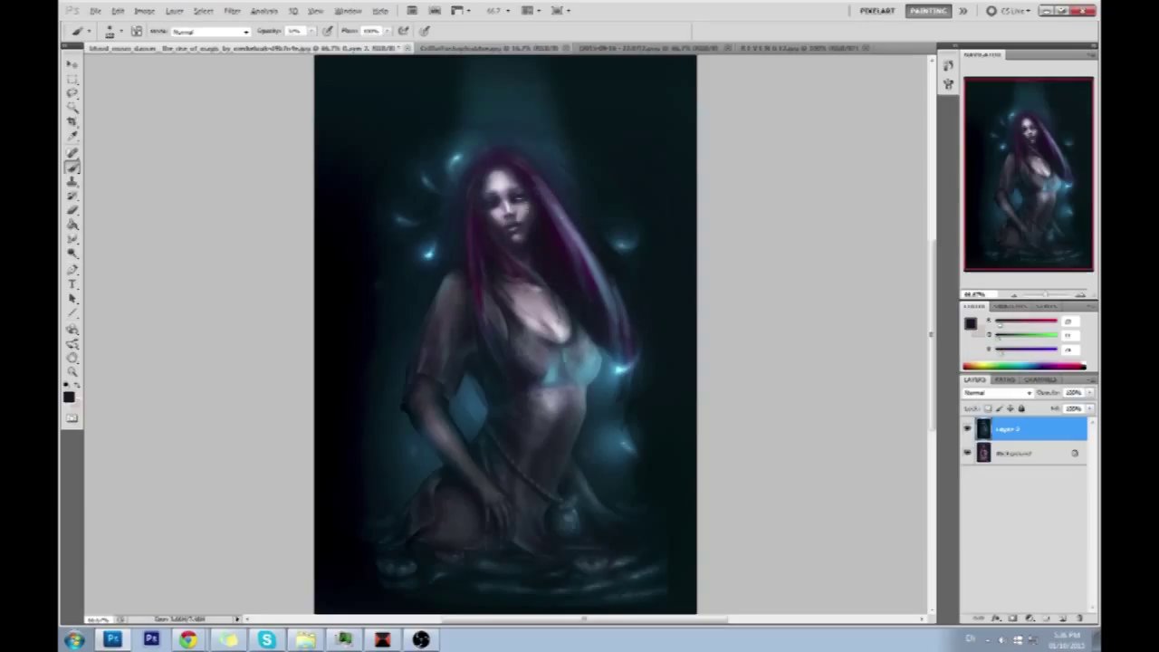
alt+click(533, 217)
click(311, 31)
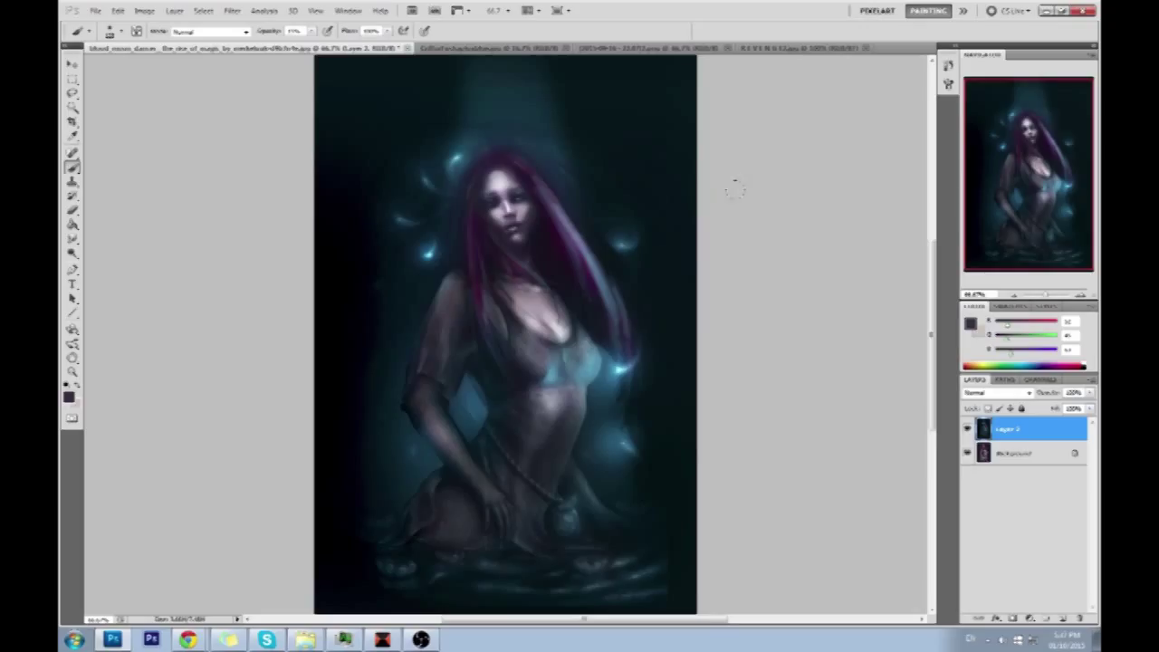
Retouch the face up close with the Brush, using a greyish mauve skin tone sampled from the cheek.
key(z)
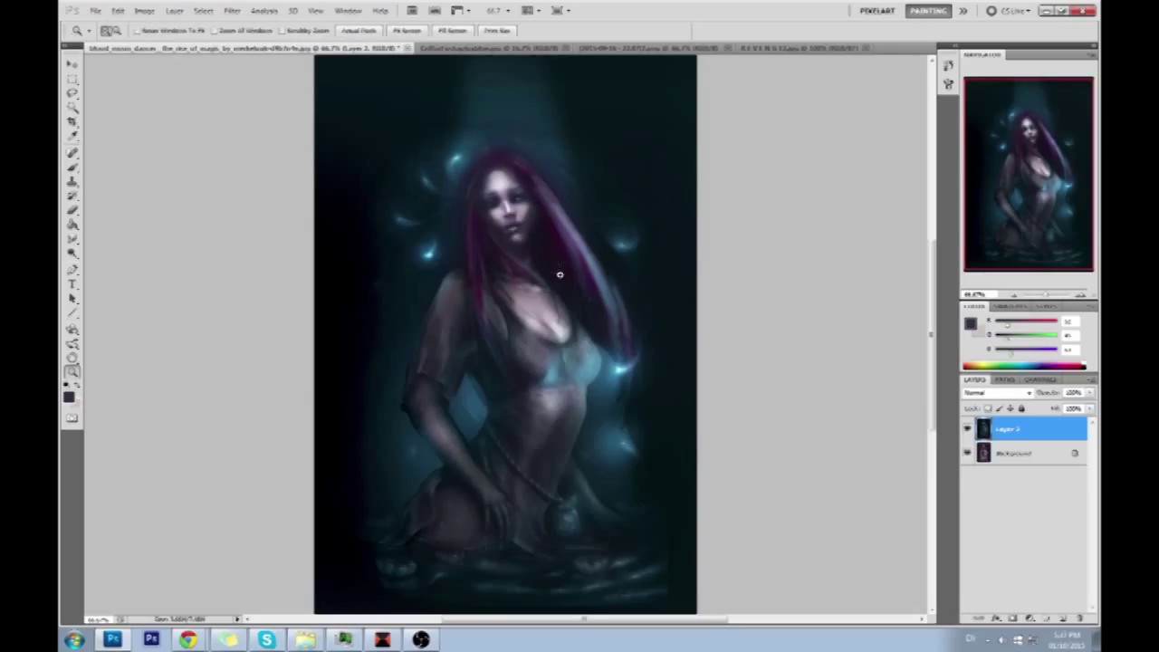
drag(559, 275, 561, 277)
key(b)
alt+click(595, 324)
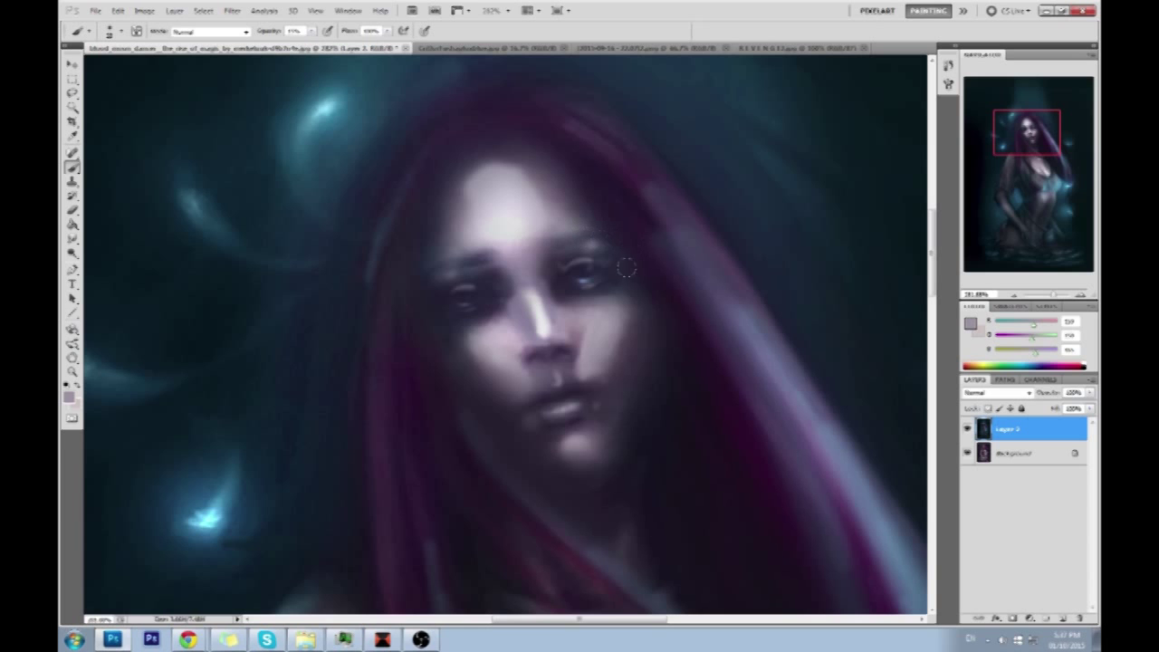
Sample the blue of the eye and make the foreground colour a brighter, more saturated blue.
scroll(607, 284, up, 3)
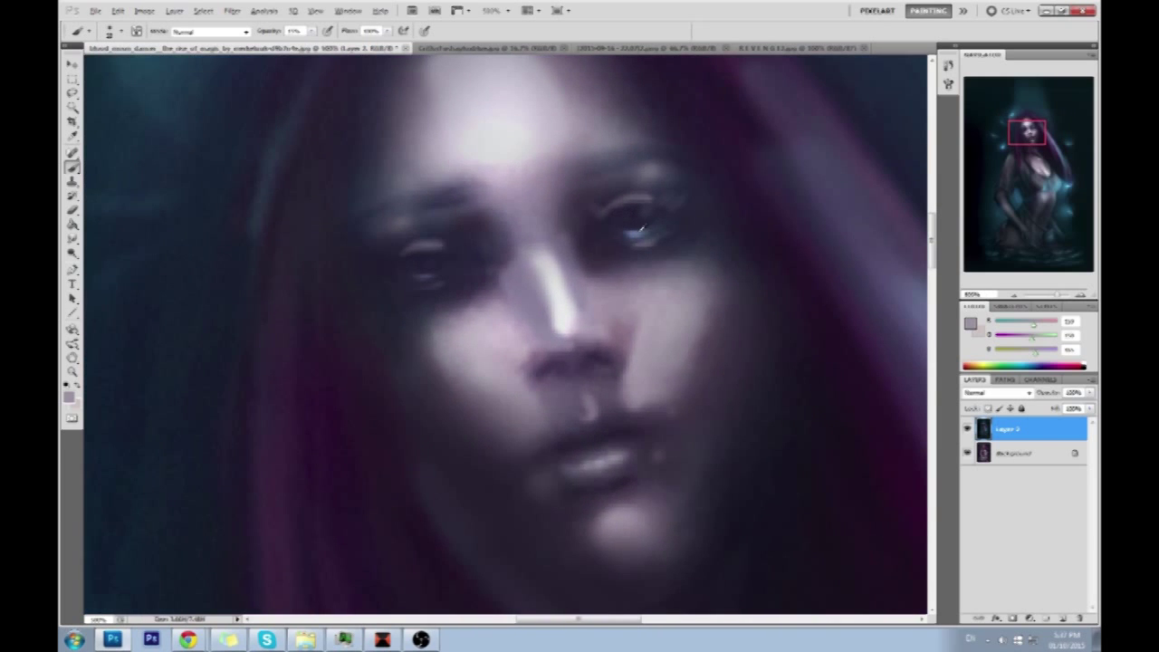
alt+click(638, 233)
click(970, 324)
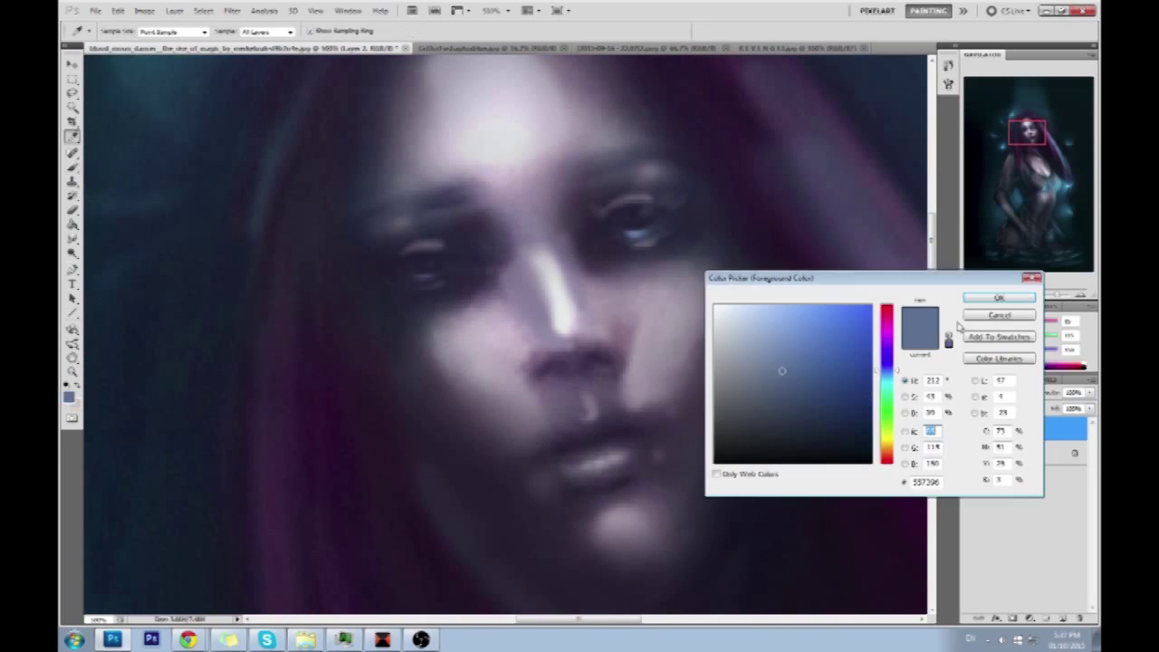
drag(811, 308, 822, 305)
click(979, 296)
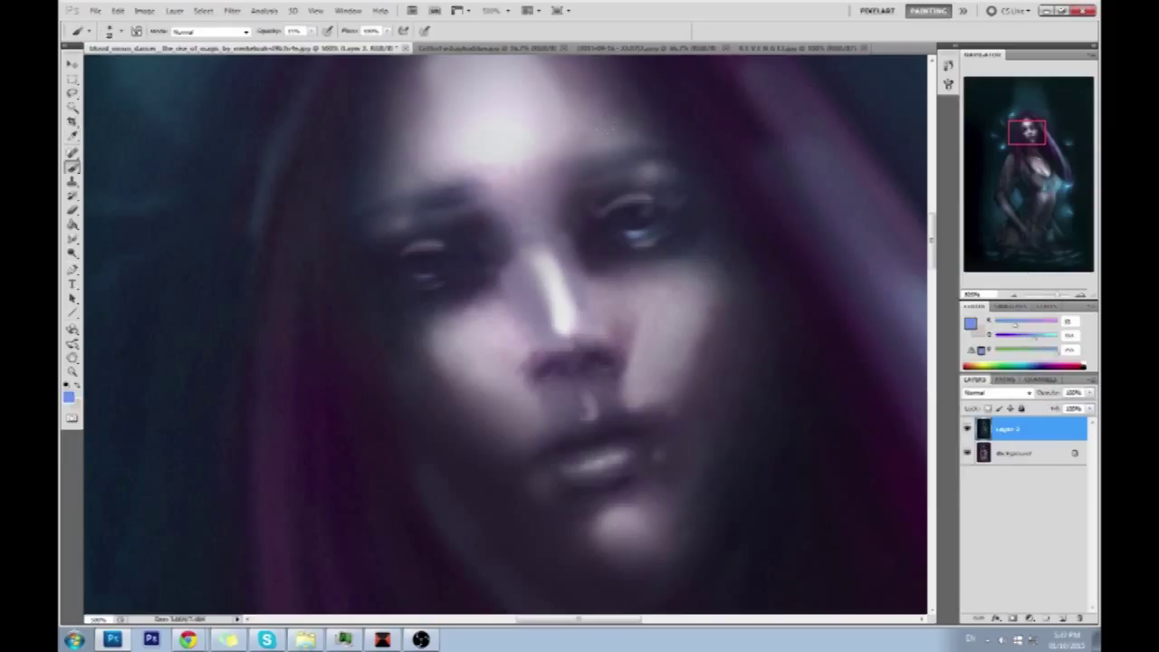
Try tinting both irises with the bright blue using a smaller brush directly on the repainted layer.
key([)
drag(632, 223, 631, 235)
mouse_move(419, 263)
mouse_down()
mouse_move(431, 280)
mouse_move(447, 271)
mouse_move(432, 251)
mouse_move(429, 264)
mouse_up()
key(ctrl+alt+z)
key(ctrl+alt+z)
On a new layer, paint the irises bright blue at 100% opacity and refine them with a sampled dark tone.
click(1063, 618)
key(0)
drag(410, 282, 436, 284)
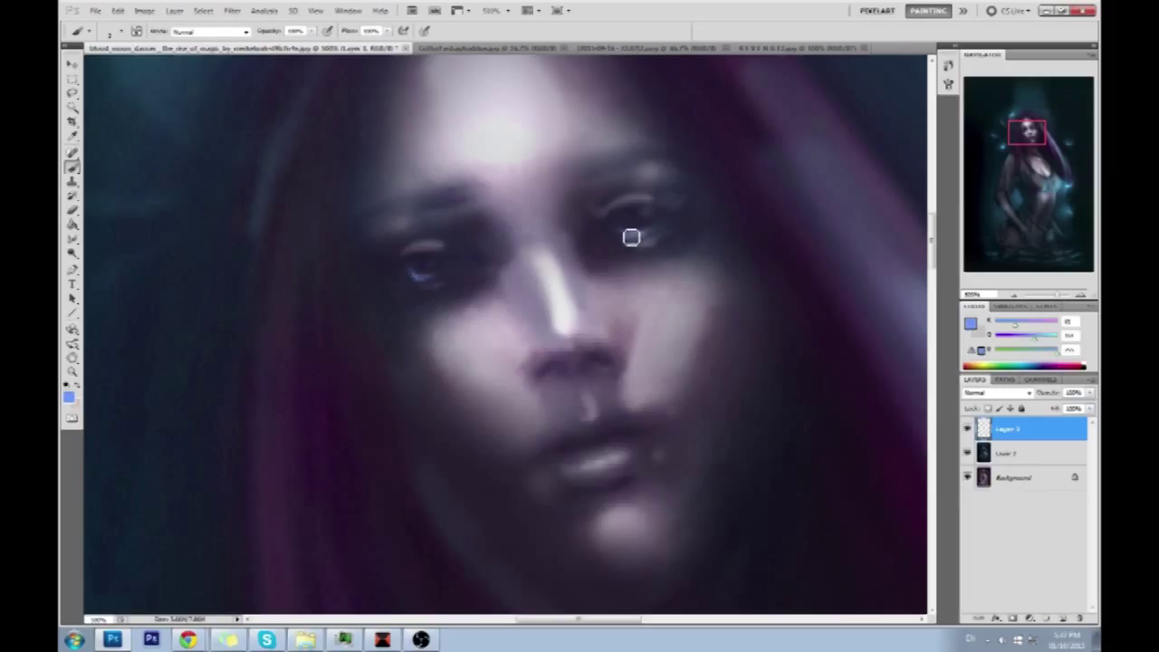
alt+click(637, 221)
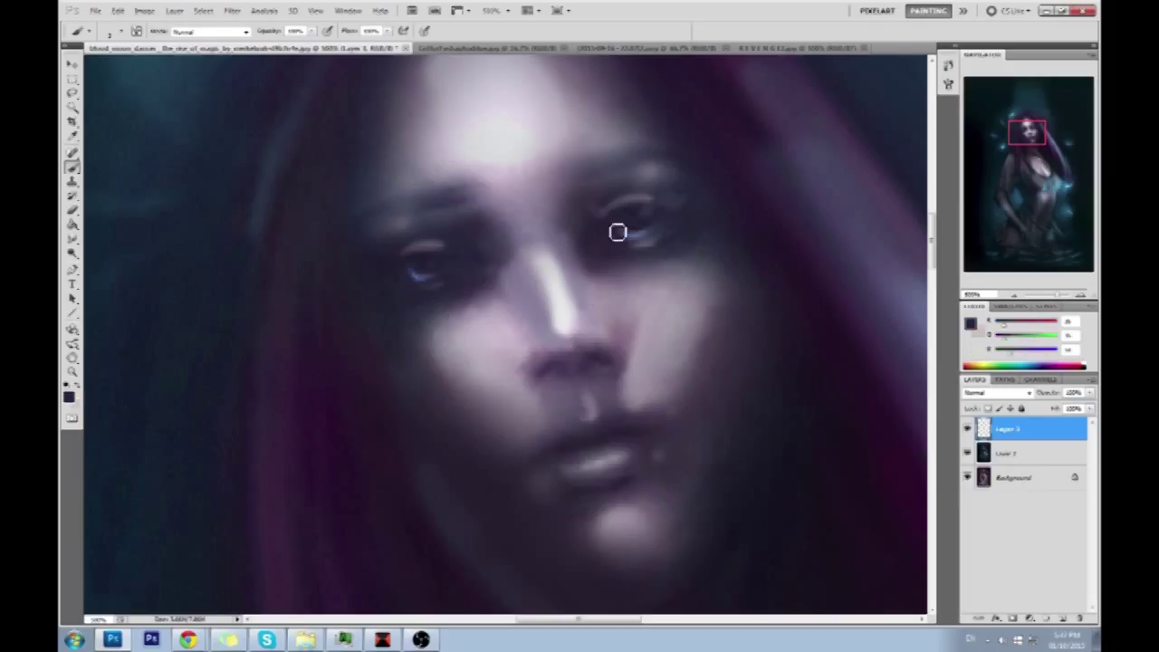
mouse_move(425, 272)
mouse_down()
mouse_move(474, 265)
mouse_move(410, 281)
mouse_move(426, 287)
mouse_move(412, 266)
mouse_move(437, 255)
mouse_up()
Save the painting and flatten its layers into a single Background layer.
key(ctrl+0)
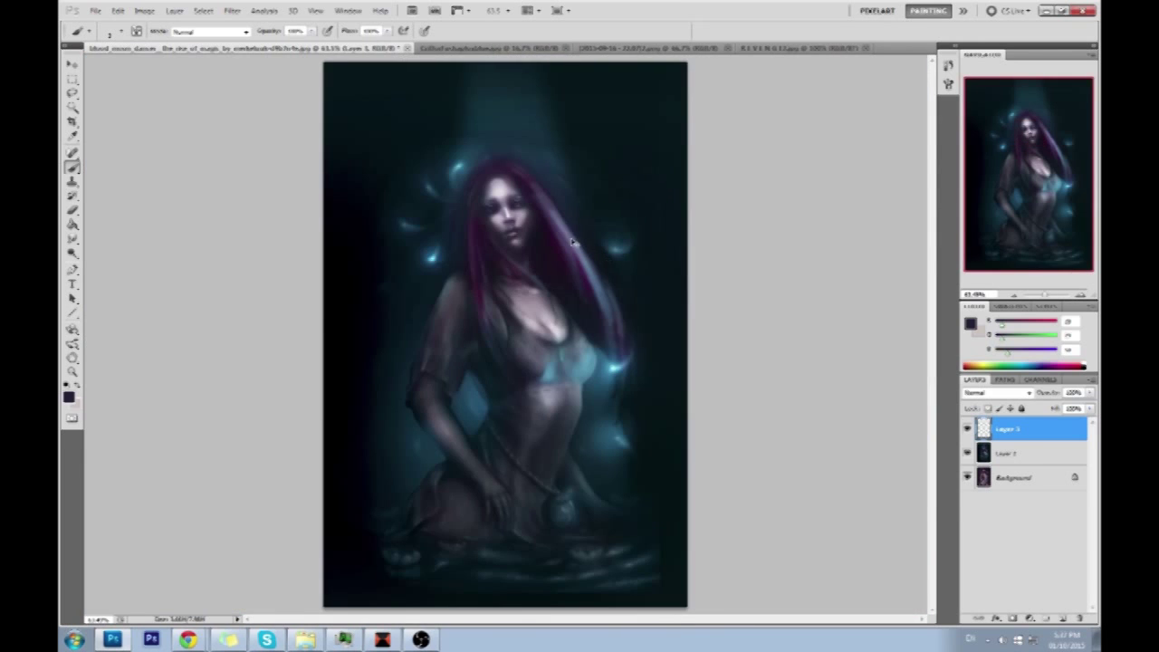
key(ctrl+plus)
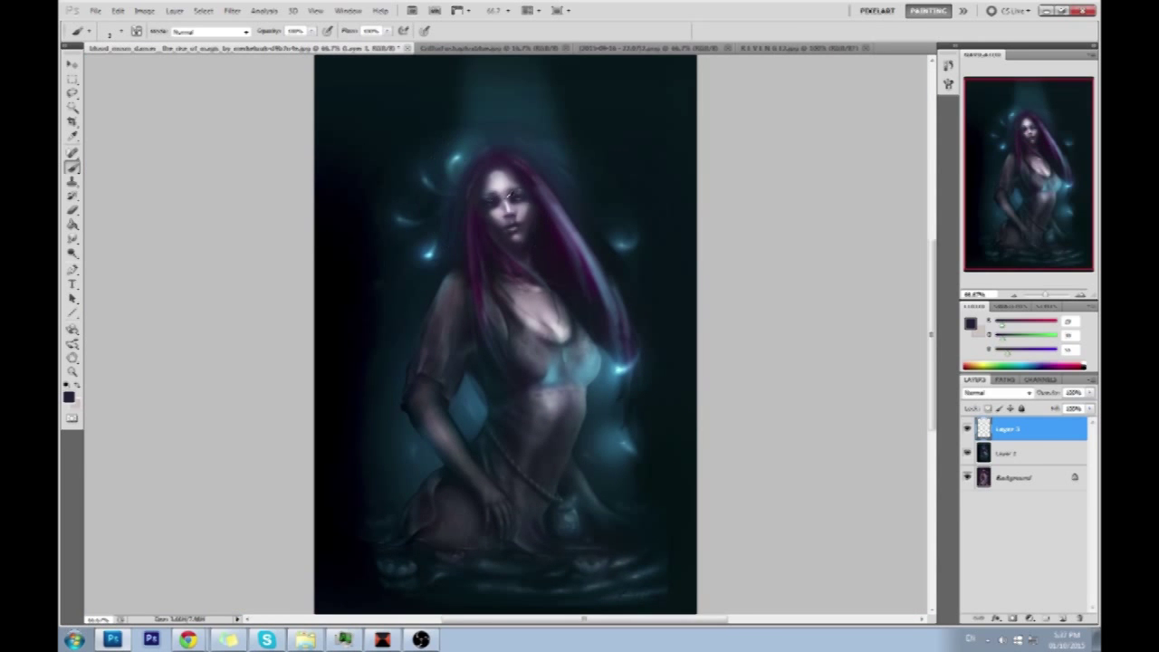
key(ctrl+plus)
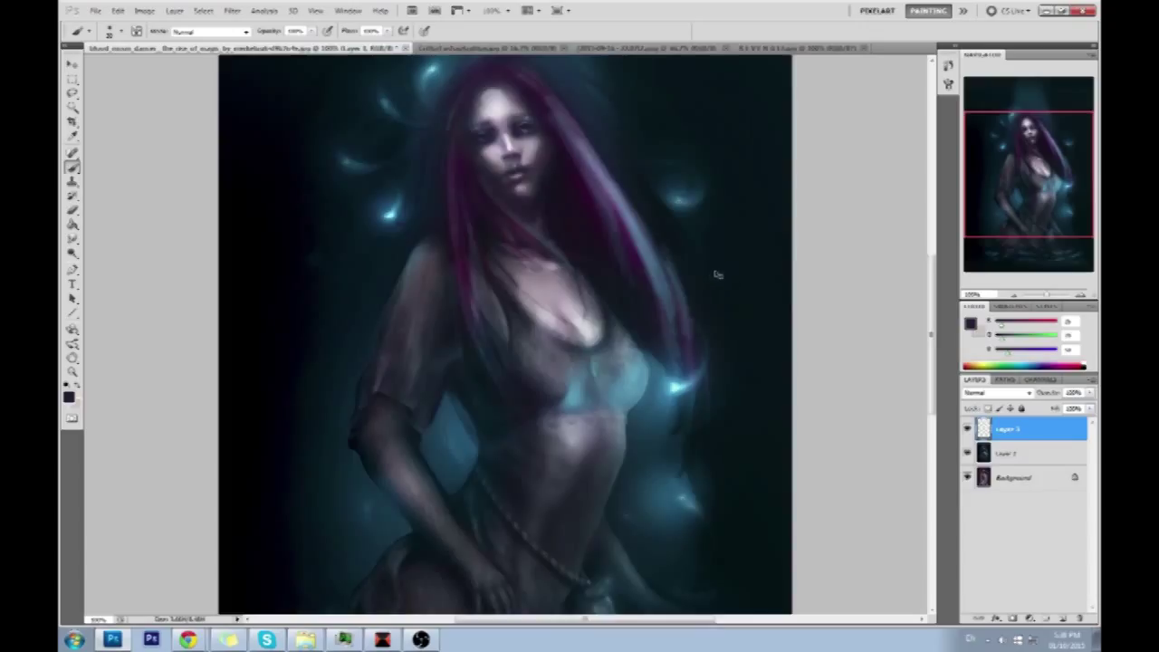
key(ctrl+minus)
key(ctrl+minus)
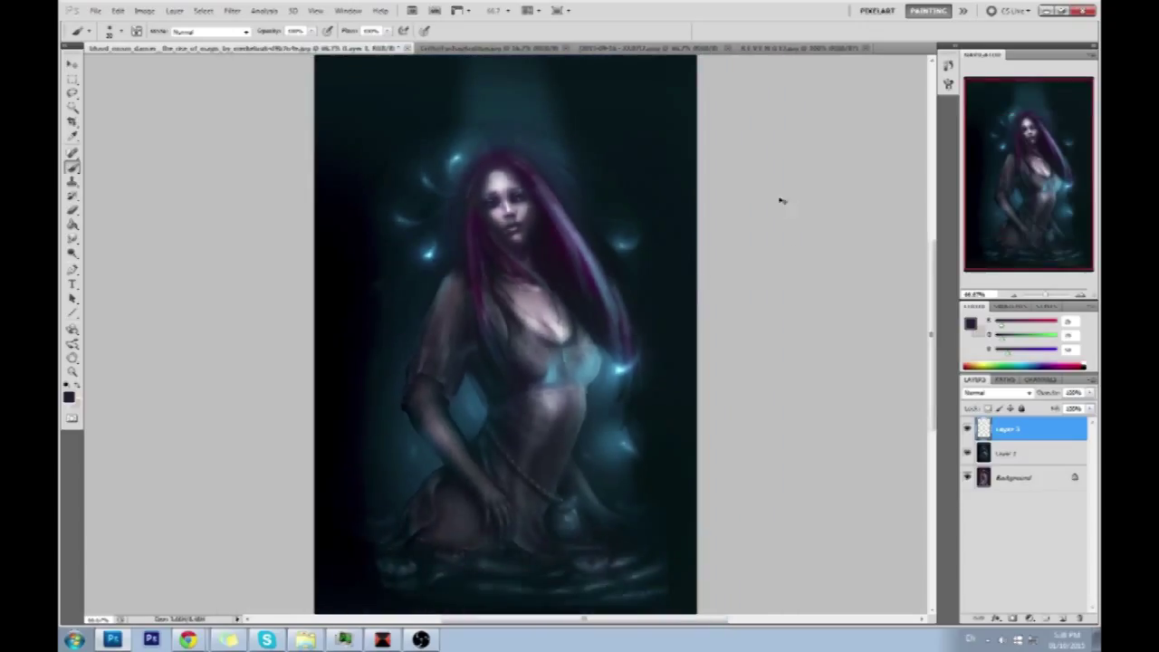
key(ctrl+shift+s)
click(745, 324)
right_click(1008, 449)
click(1025, 442)
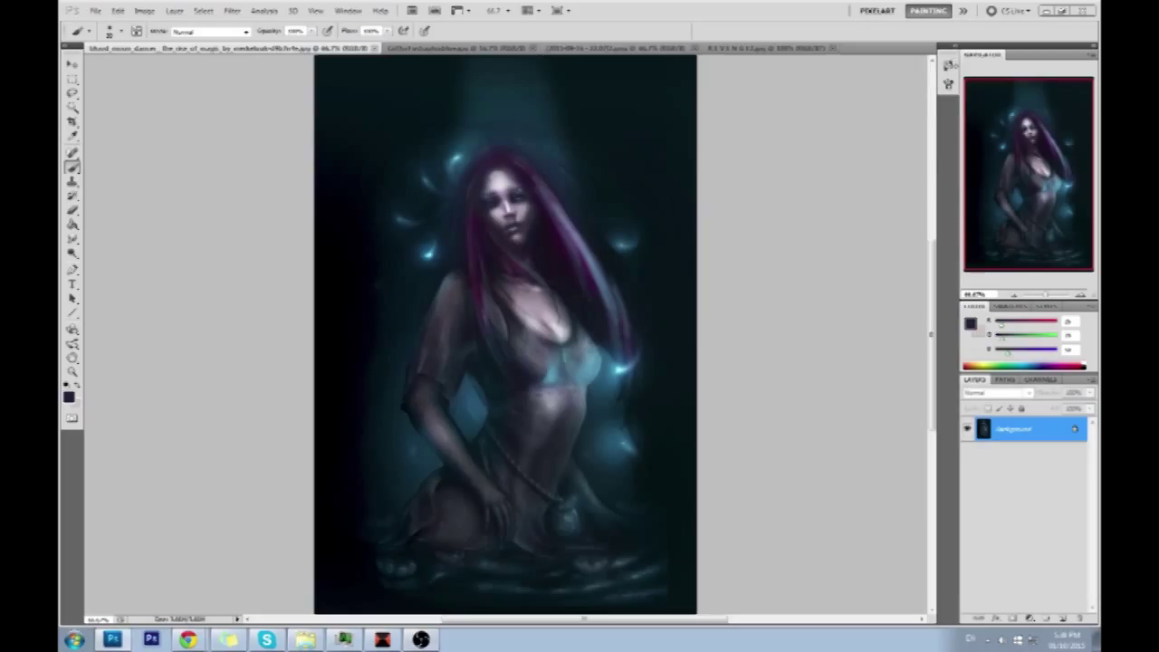
Compare the repaint with the original by switching between the opening snapshot and the latest brush state in the history.
click(948, 66)
mouse_move(930, 382)
mouse_down()
mouse_move(929, 78)
mouse_move(929, 379)
mouse_up()
click(885, 81)
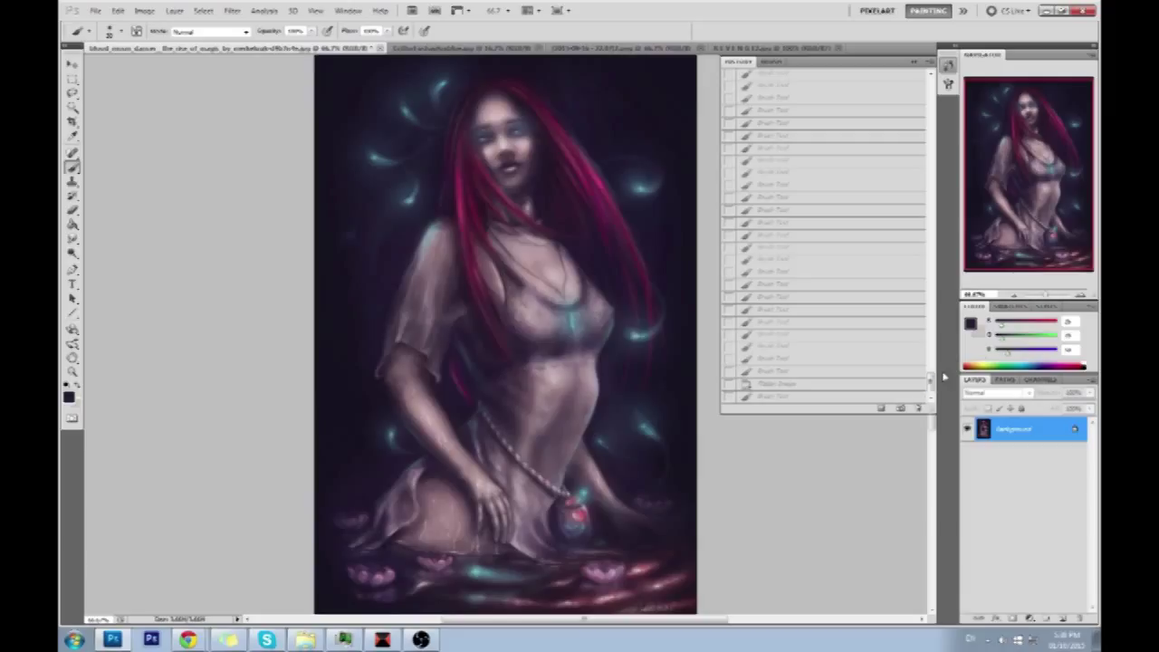
click(821, 399)
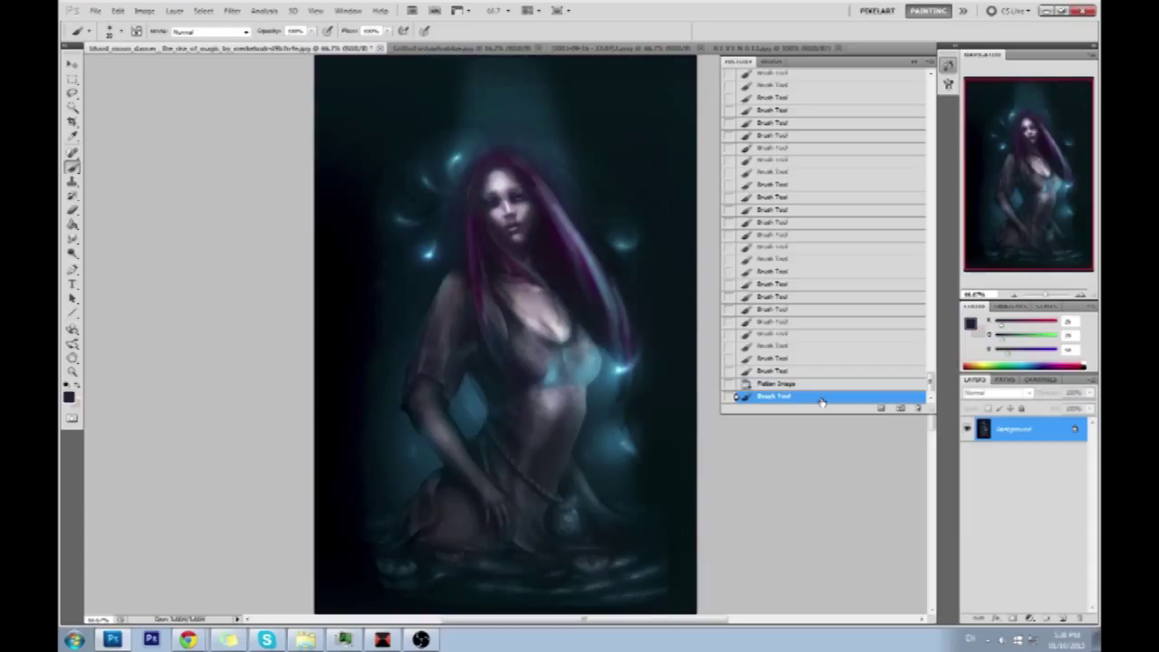
mouse_move(931, 385)
mouse_down()
mouse_move(930, 83)
mouse_move(963, 408)
mouse_up()
click(882, 80)
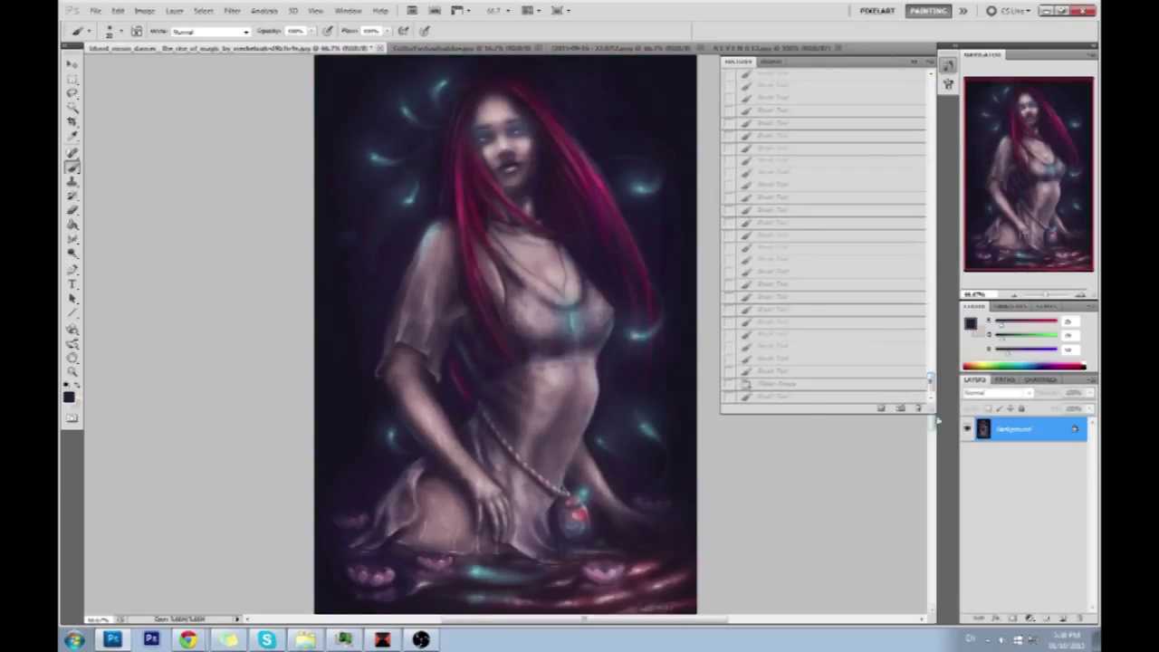
click(797, 398)
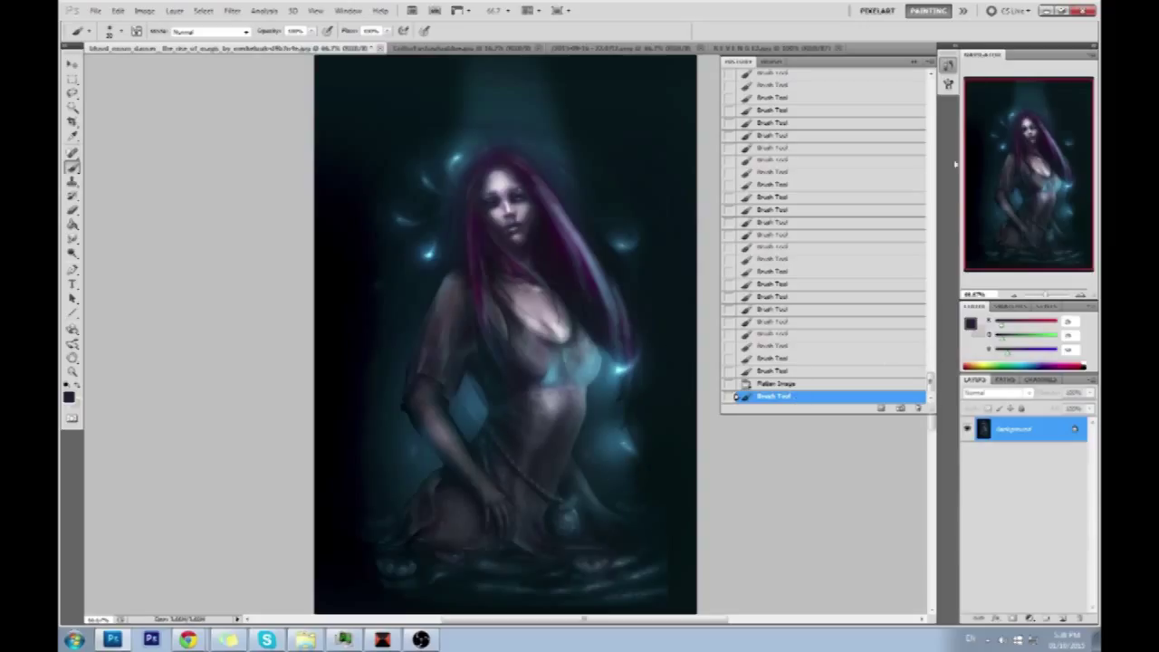
click(914, 63)
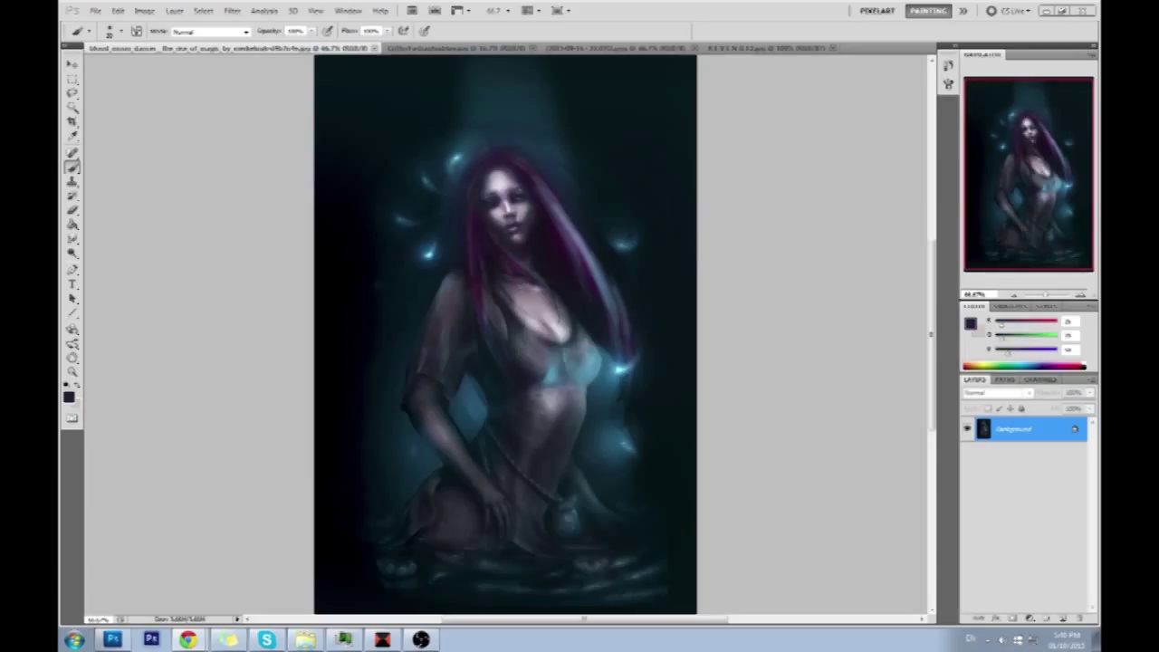
Mute the system sound and close the finished portrait document.
click(1003, 639)
click(1004, 616)
click(1090, 420)
click(376, 47)
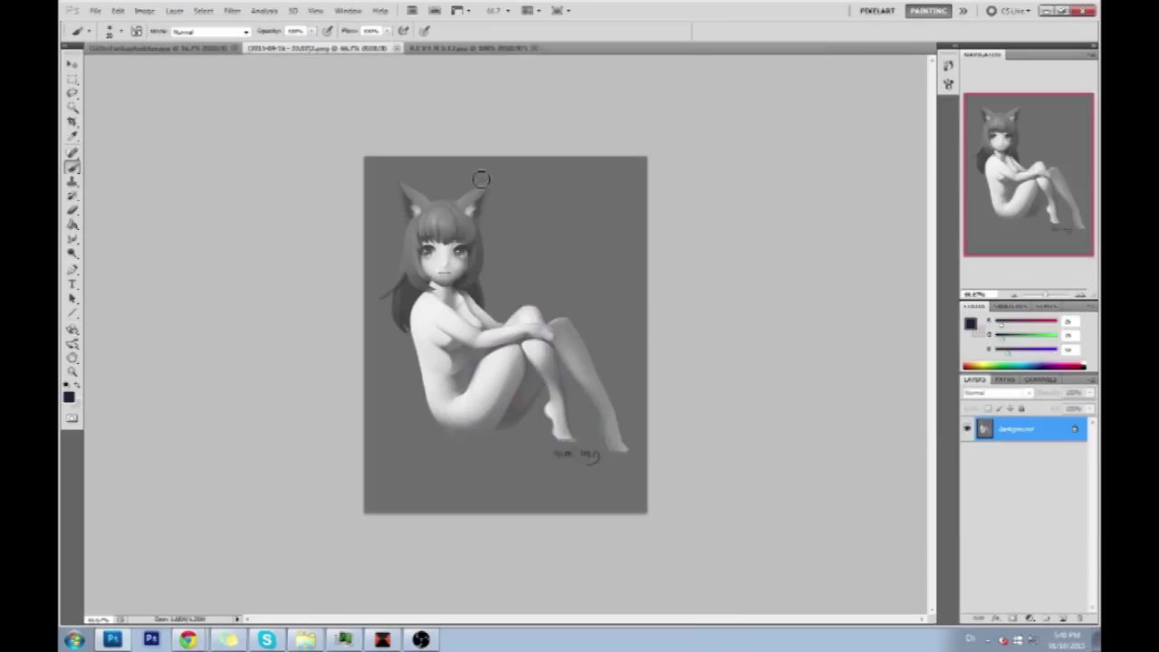
Look through the remaining open artworks and bring up the painting of the red-haired elf in the lily pond.
click(436, 48)
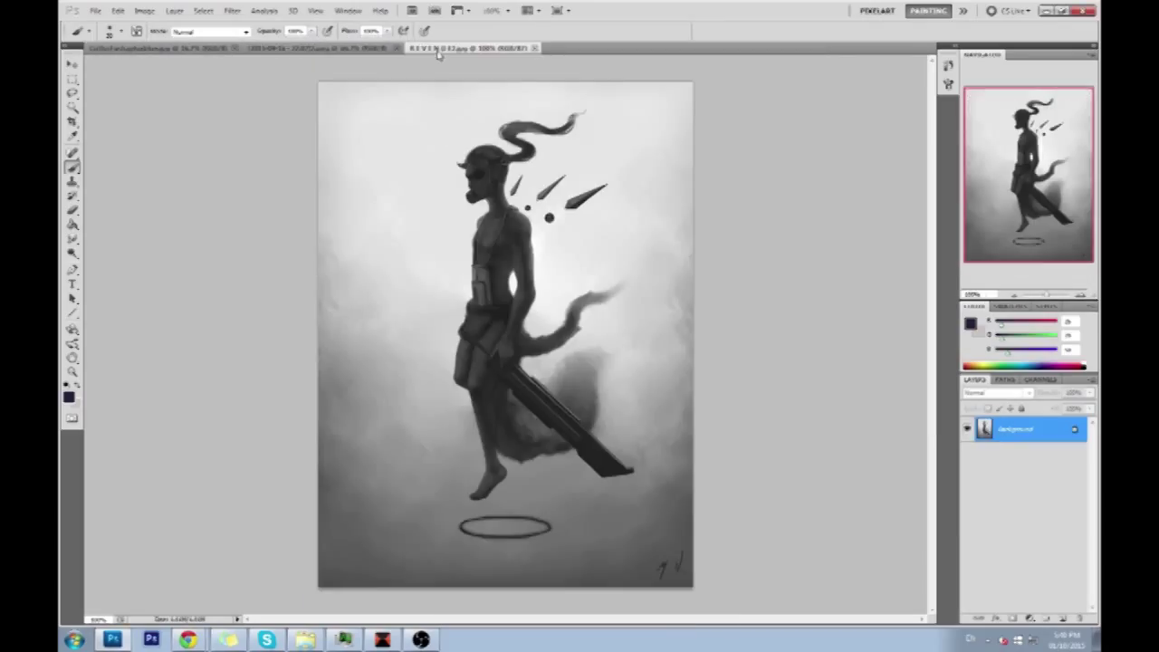
click(290, 49)
click(194, 49)
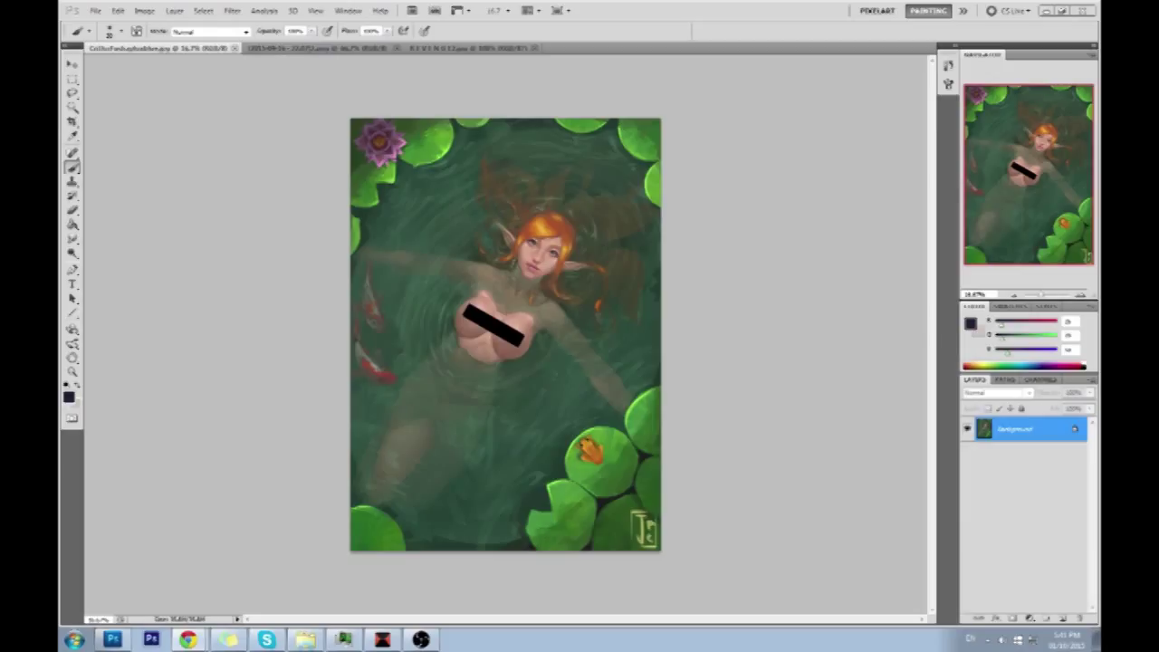
Set the foreground colour to white and sketch a horizontal line, wavy curves and ellipses across the water below the chest.
click(789, 214)
click(970, 323)
click(993, 300)
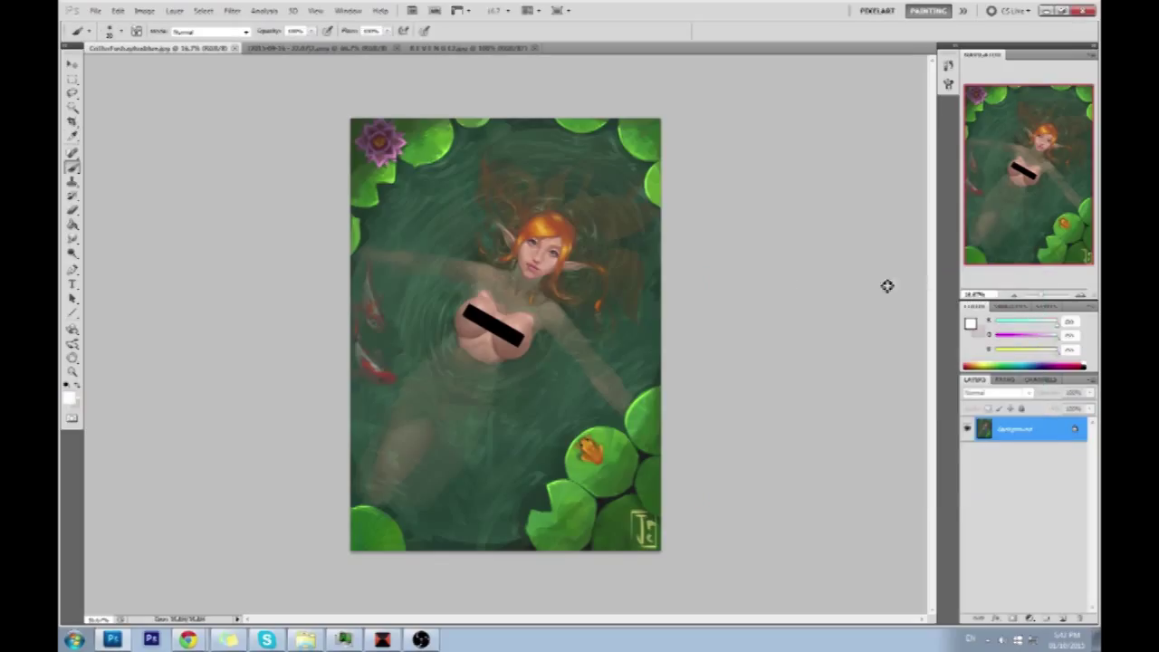
mouse_move(387, 367)
mouse_down()
mouse_move(660, 383)
mouse_move(597, 372)
mouse_move(460, 386)
mouse_up()
key(ctrl+z)
drag(604, 380, 476, 388)
key(ctrl+z)
drag(601, 382, 474, 397)
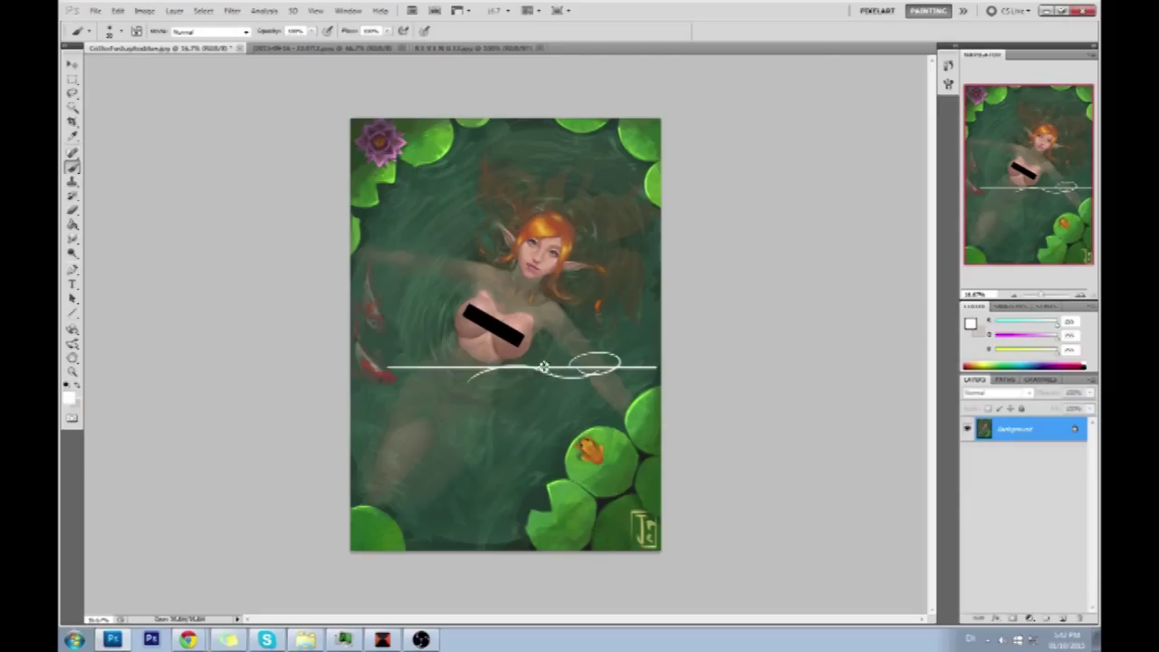
mouse_move(542, 368)
mouse_down()
mouse_move(518, 349)
mouse_move(555, 359)
mouse_move(425, 409)
mouse_move(394, 391)
mouse_up()
key(ctrl+z)
key(ctrl+z)
Sketch a small circle with radiating strokes above the frog's lily pad and join it to the wavy line.
mouse_move(561, 384)
mouse_down()
mouse_move(588, 401)
mouse_move(563, 396)
mouse_move(566, 406)
mouse_move(540, 411)
mouse_move(551, 420)
mouse_up()
mouse_move(570, 408)
mouse_down()
mouse_move(570, 419)
mouse_move(591, 415)
mouse_up()
drag(587, 400, 603, 404)
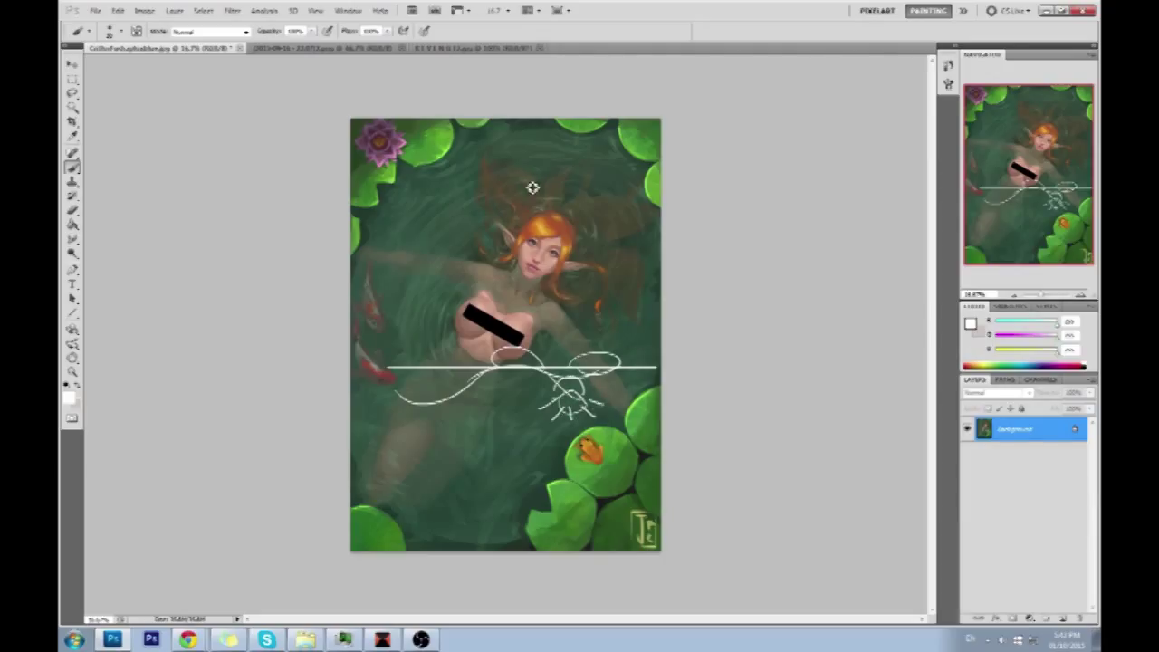
drag(584, 389, 473, 388)
key(ctrl+z)
drag(593, 386, 449, 388)
key(ctrl+z)
drag(590, 395, 477, 374)
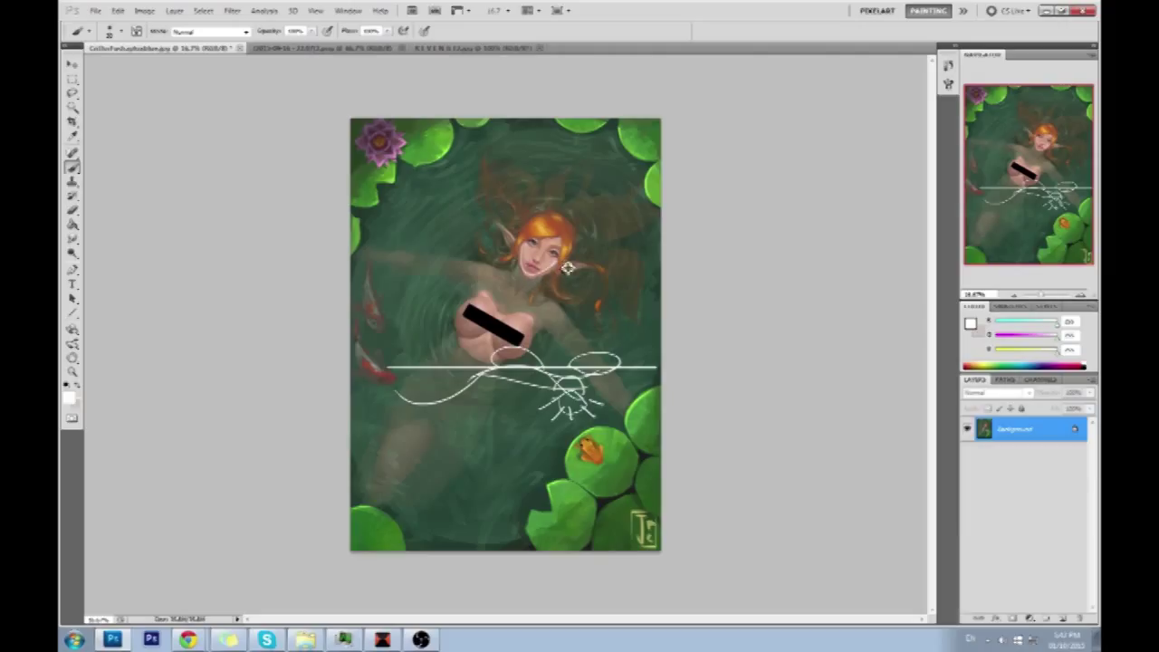
Undo all the white sketch marks on the elf painting.
key(ctrl+alt+z)
key(ctrl+alt+z)
key(ctrl+alt+z)
key(ctrl+alt+z)
key(ctrl+alt+z)
key(ctrl+alt+z)
key(ctrl+alt+z)
key(ctrl+alt+z)
key(ctrl+alt+z)
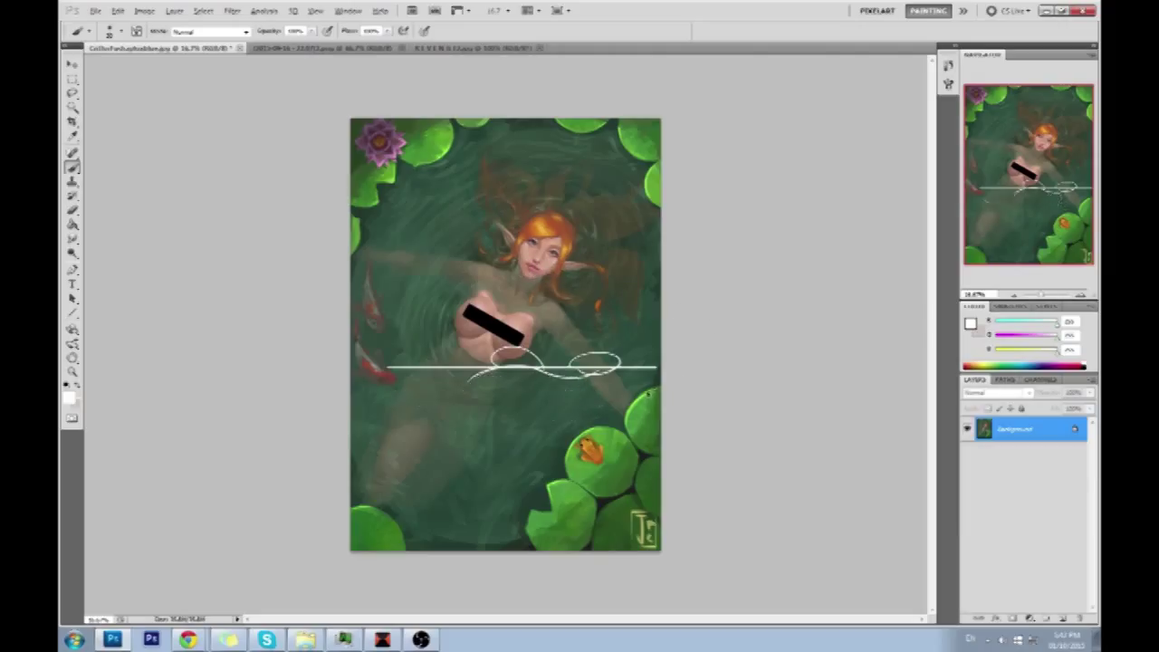
key(ctrl+alt+z)
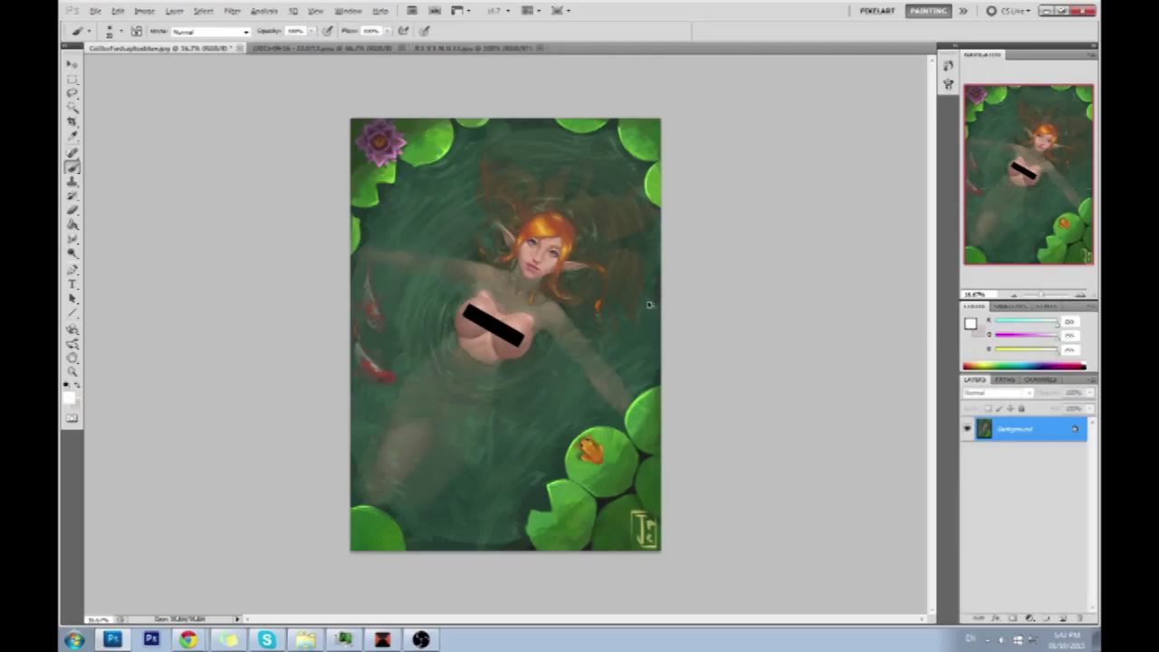
Retouch the elf's jawline with olive-brown shadow tones sampled around the chin and neck.
alt+click(527, 279)
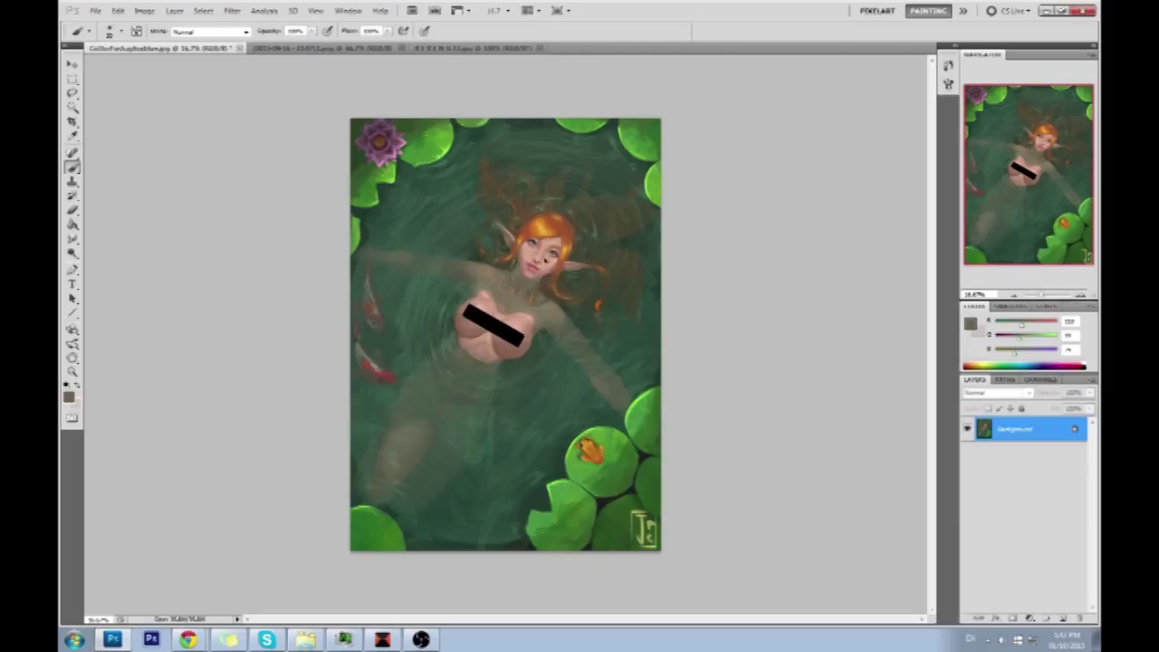
alt+click(540, 280)
alt+click(548, 276)
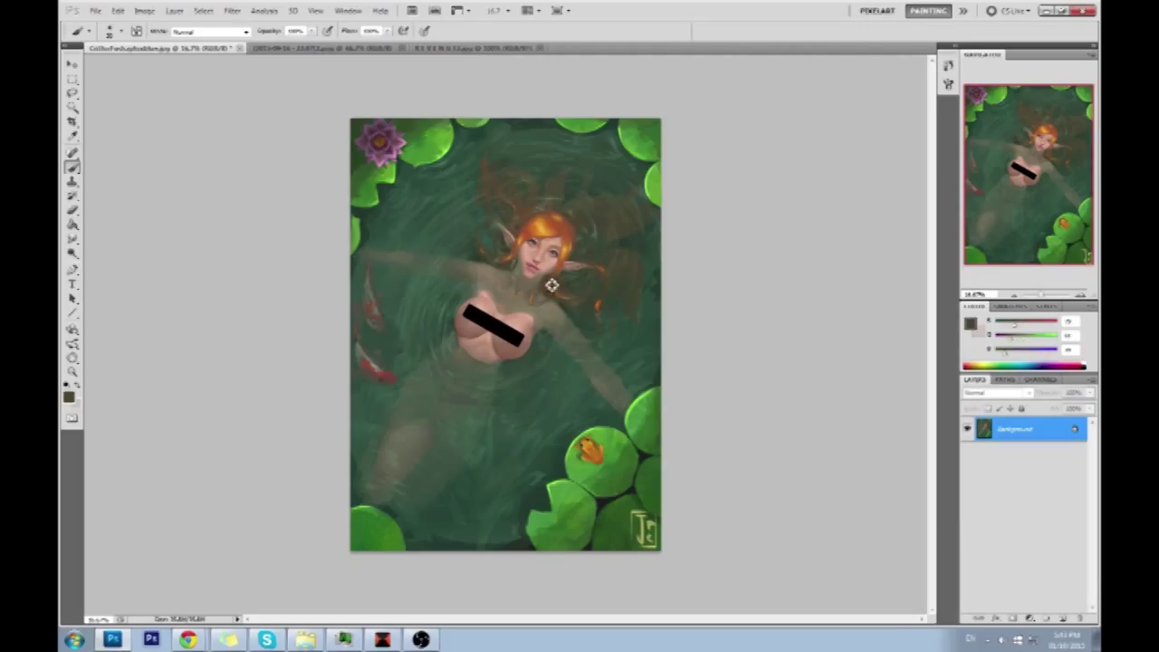
Reshape the elf's jaw with Liquify using a larger brush, and touch up its edge with sampled skin tones.
key(z)
drag(686, 462, 686, 463)
key(b)
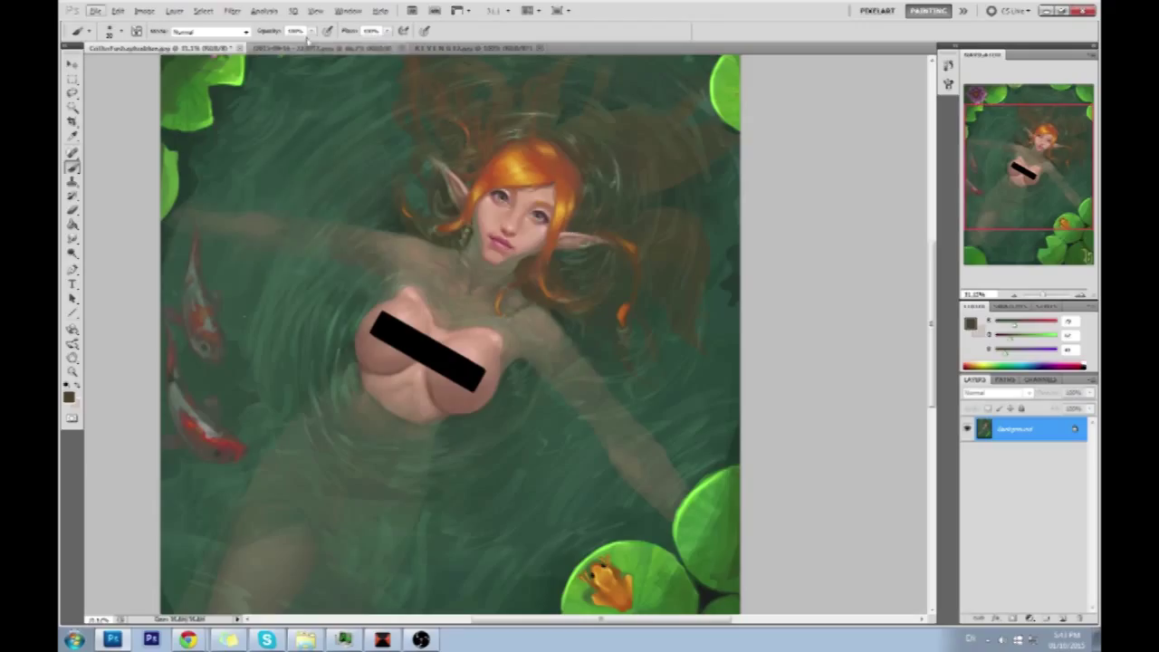
click(232, 10)
click(258, 80)
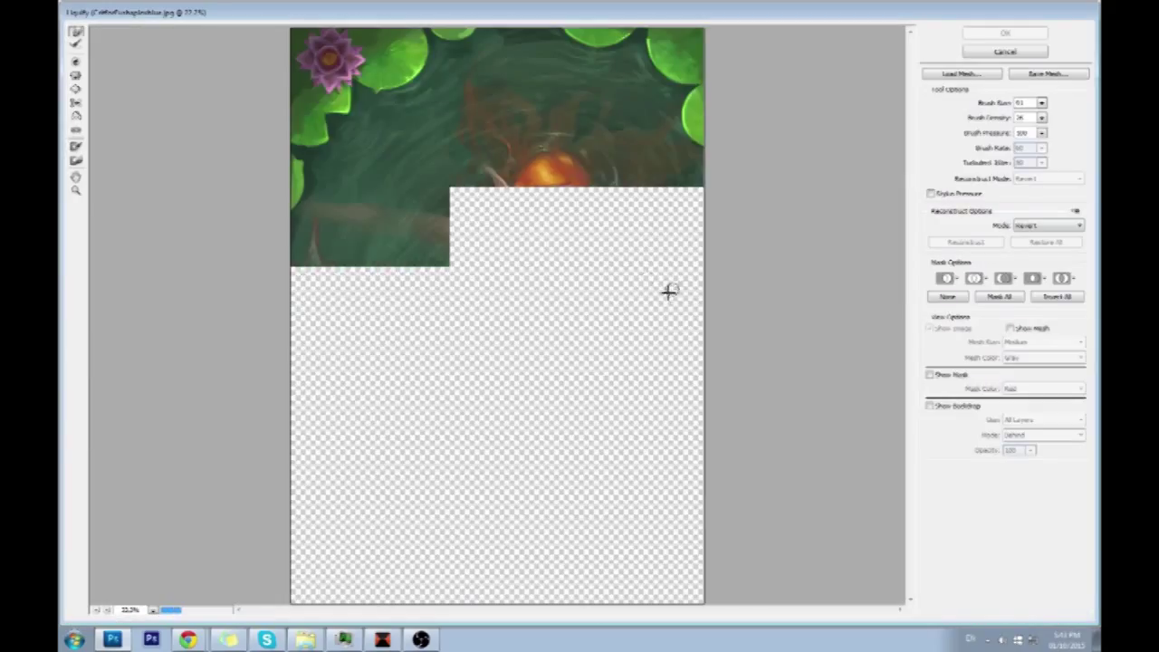
click(1041, 103)
drag(982, 118, 985, 119)
click(990, 119)
click(548, 246)
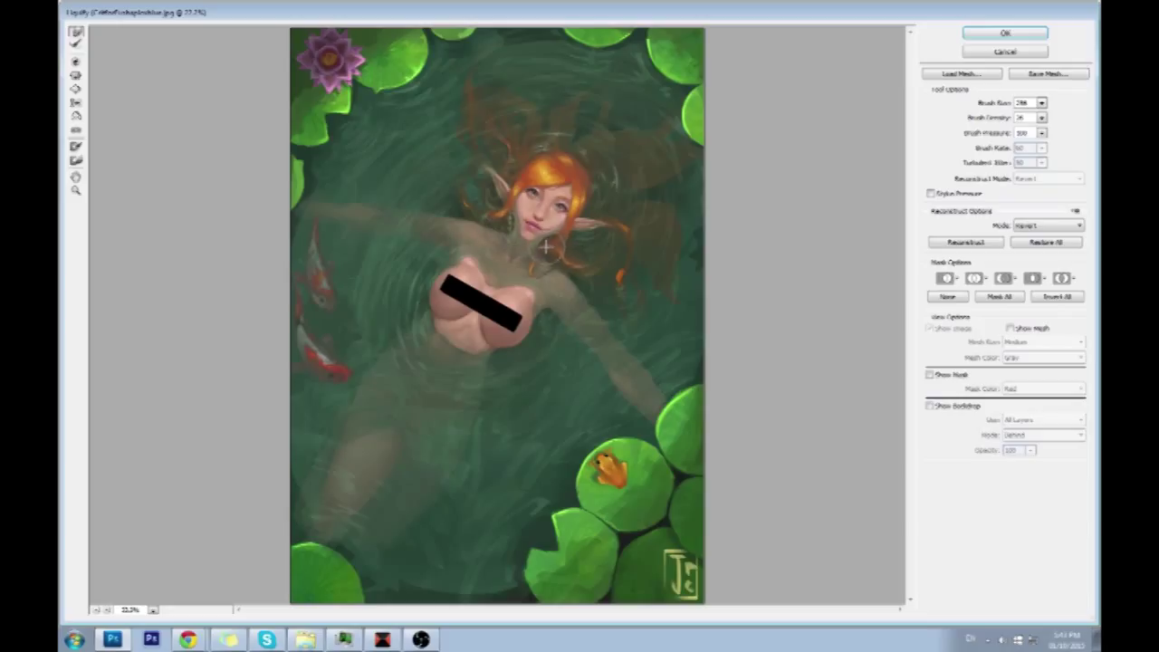
click(1004, 38)
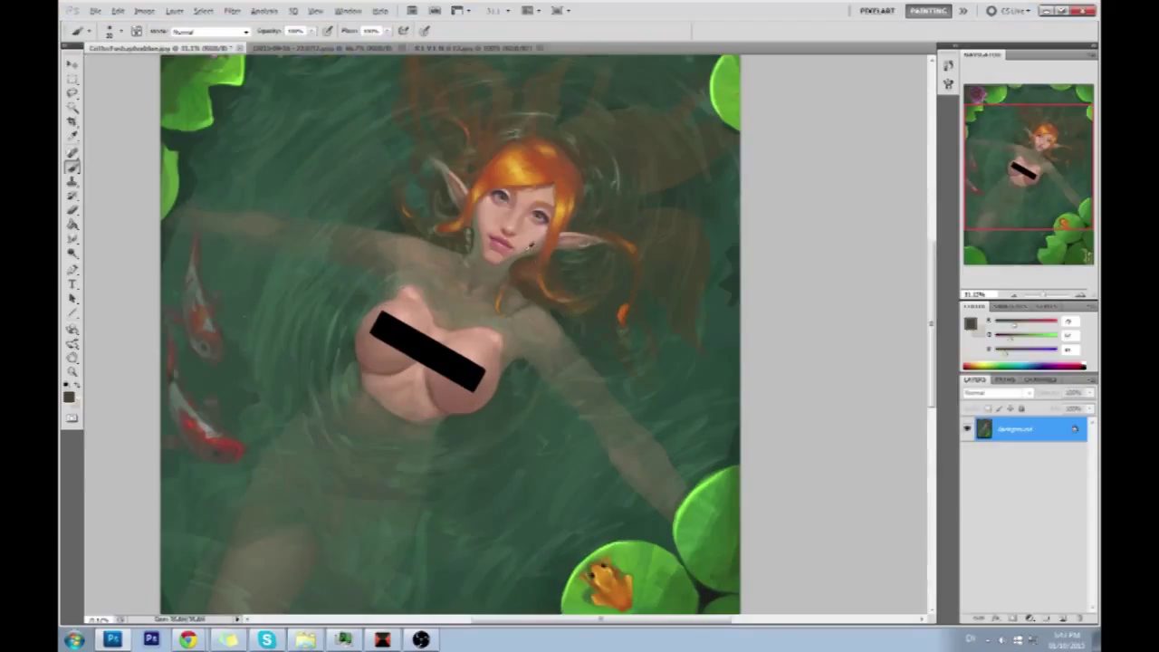
alt+click(532, 244)
alt+click(523, 256)
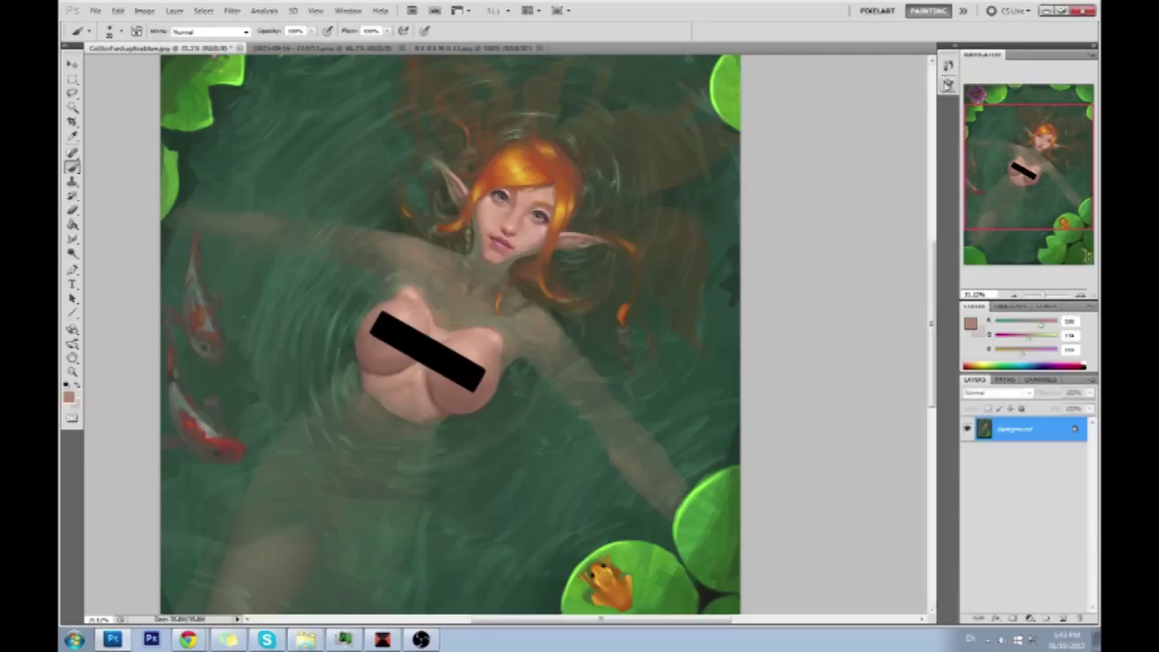
Compare the elf's face before and after the Liquify and brush touch-ups using the history states.
click(948, 65)
click(776, 348)
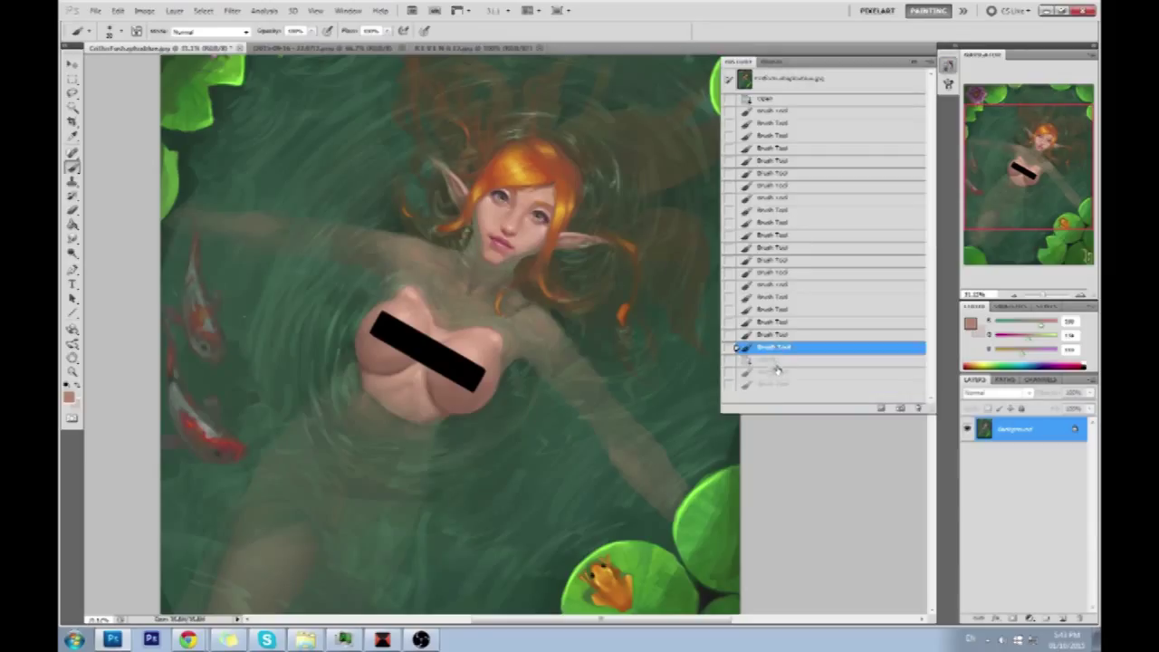
click(782, 386)
click(774, 349)
click(784, 385)
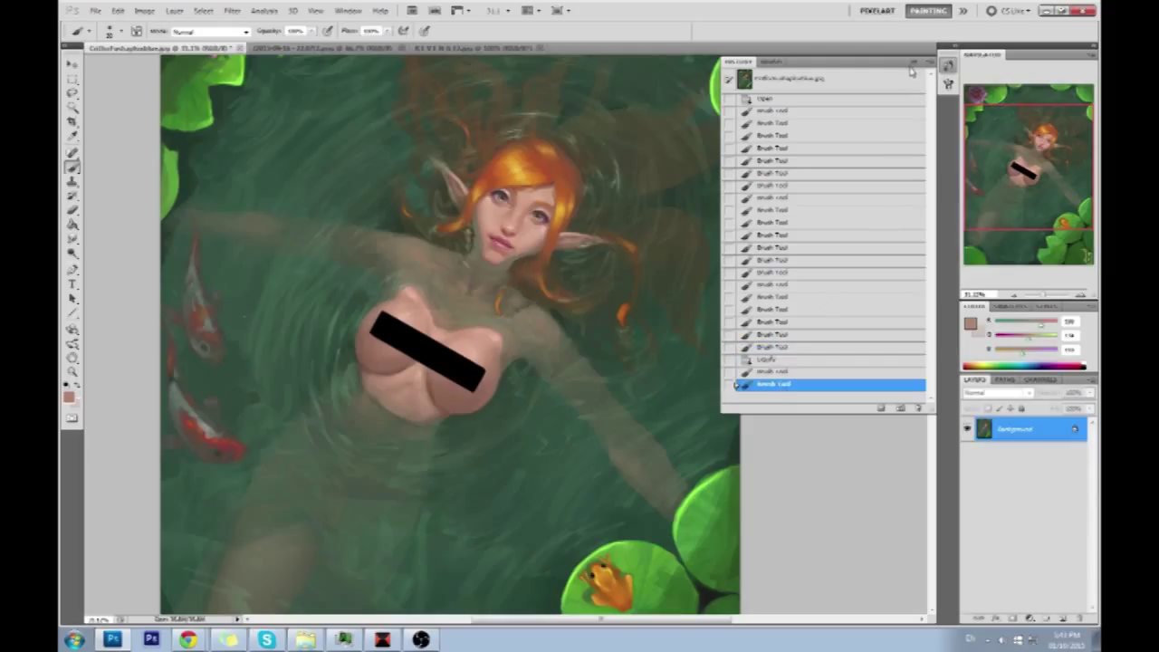
click(912, 62)
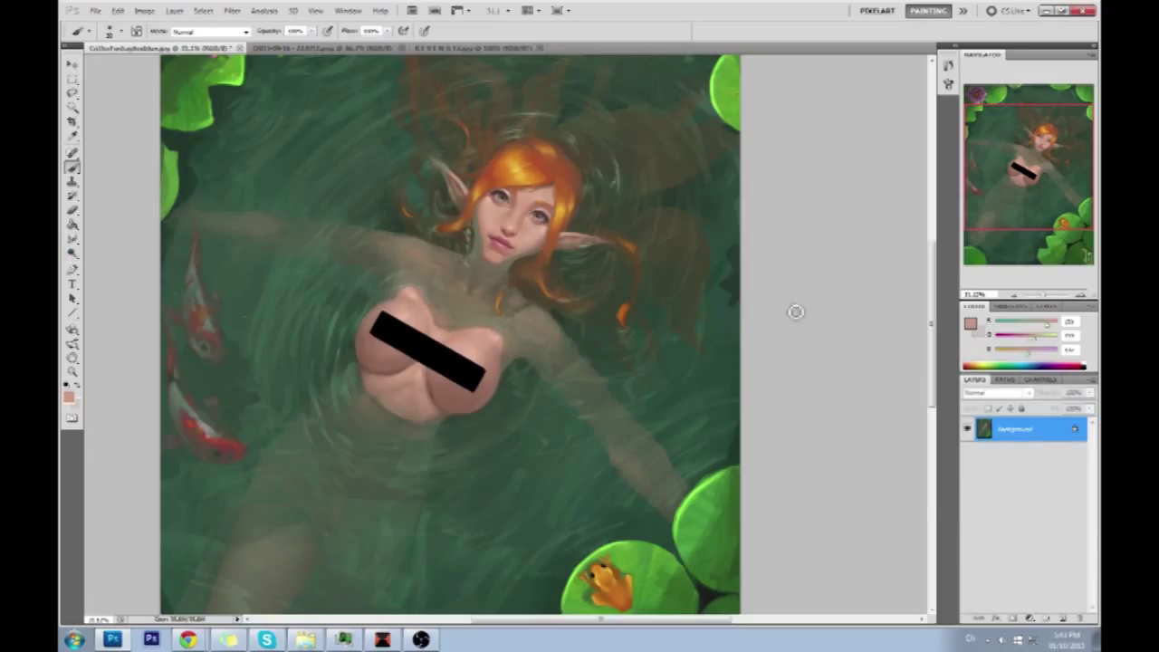
Change the foreground colour to a paler pink skin tone.
click(969, 323)
drag(765, 326, 742, 319)
click(998, 298)
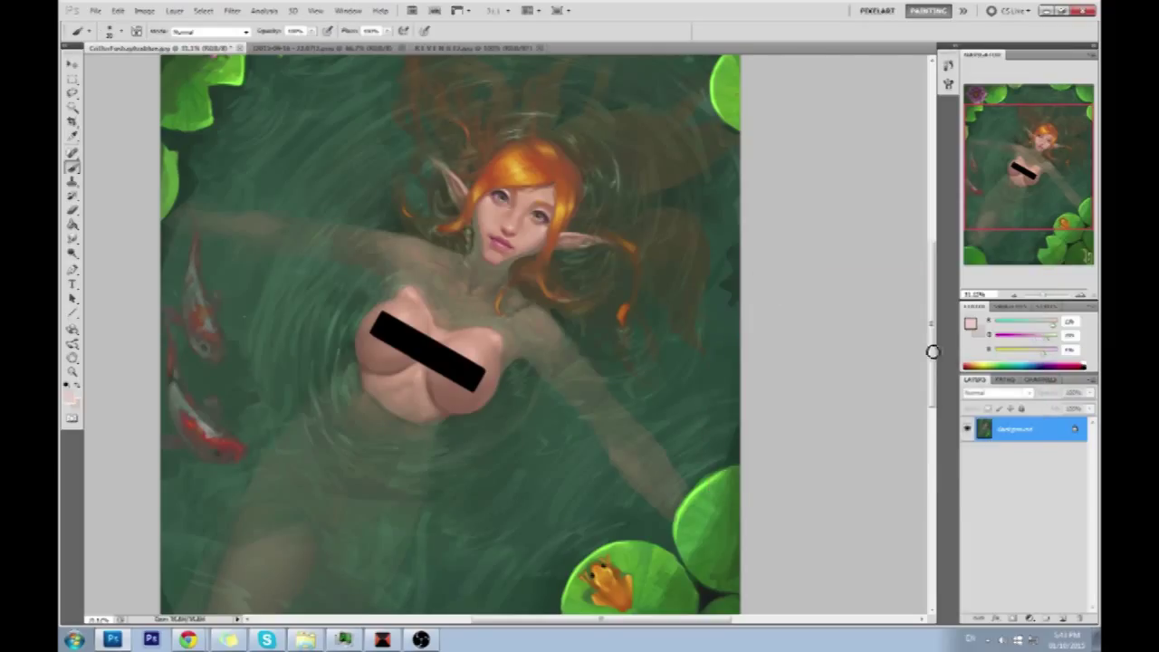
Sample the elf's skin tones and set the foreground colour to a pale warm beige, e7d3b6.
click(970, 323)
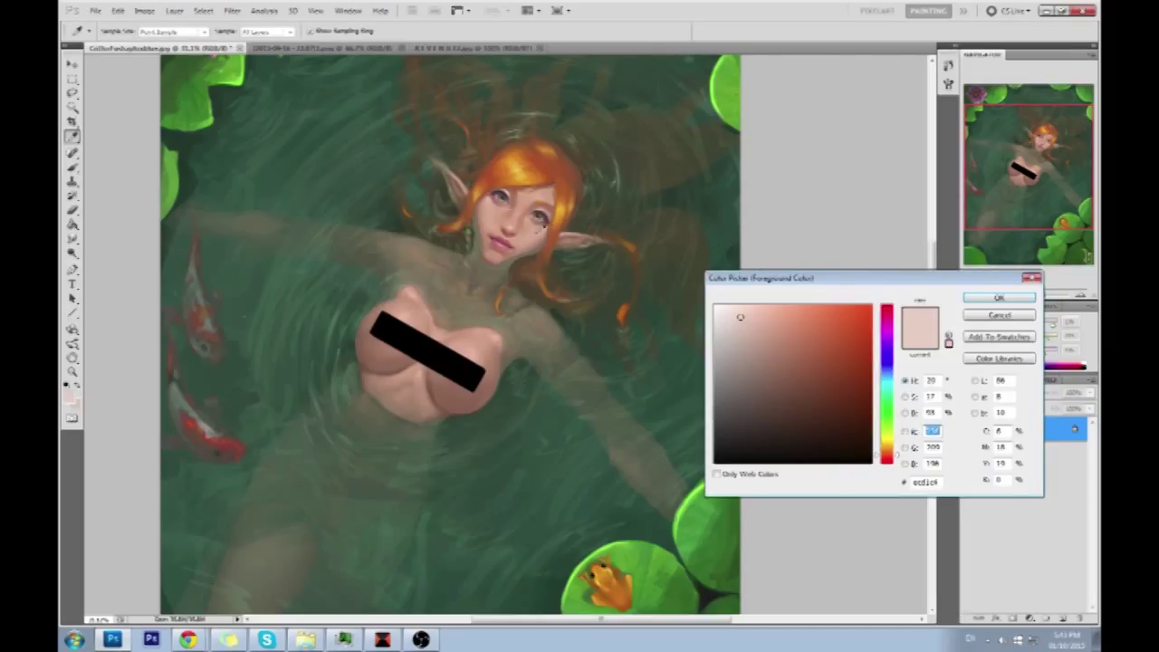
click(541, 228)
click(418, 248)
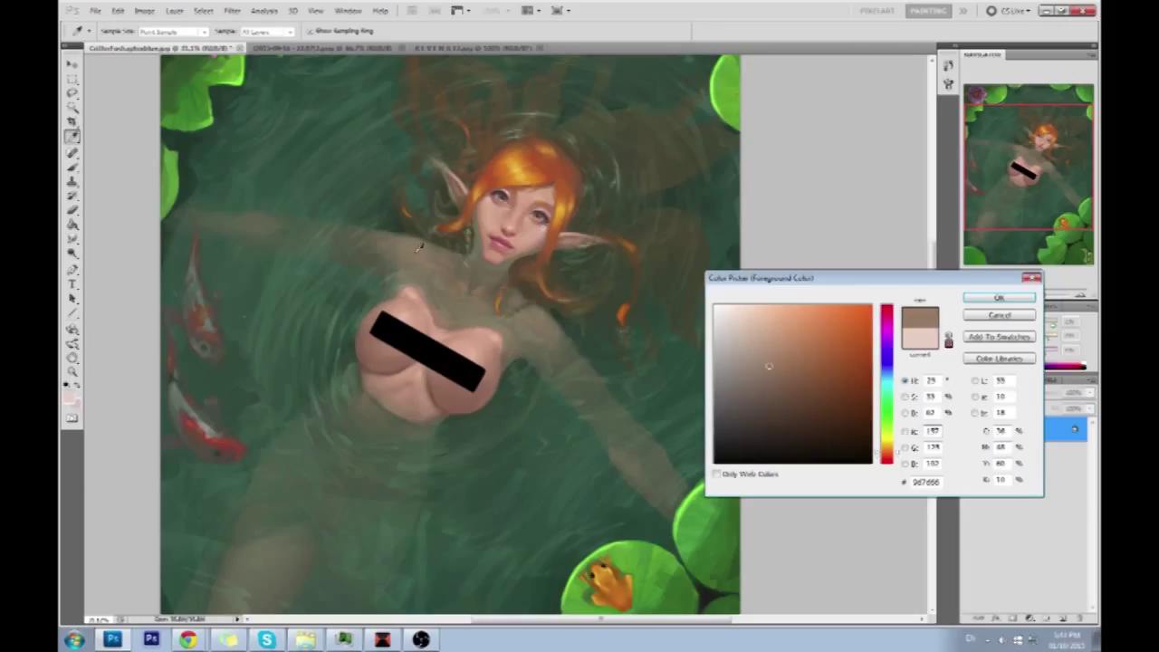
click(531, 237)
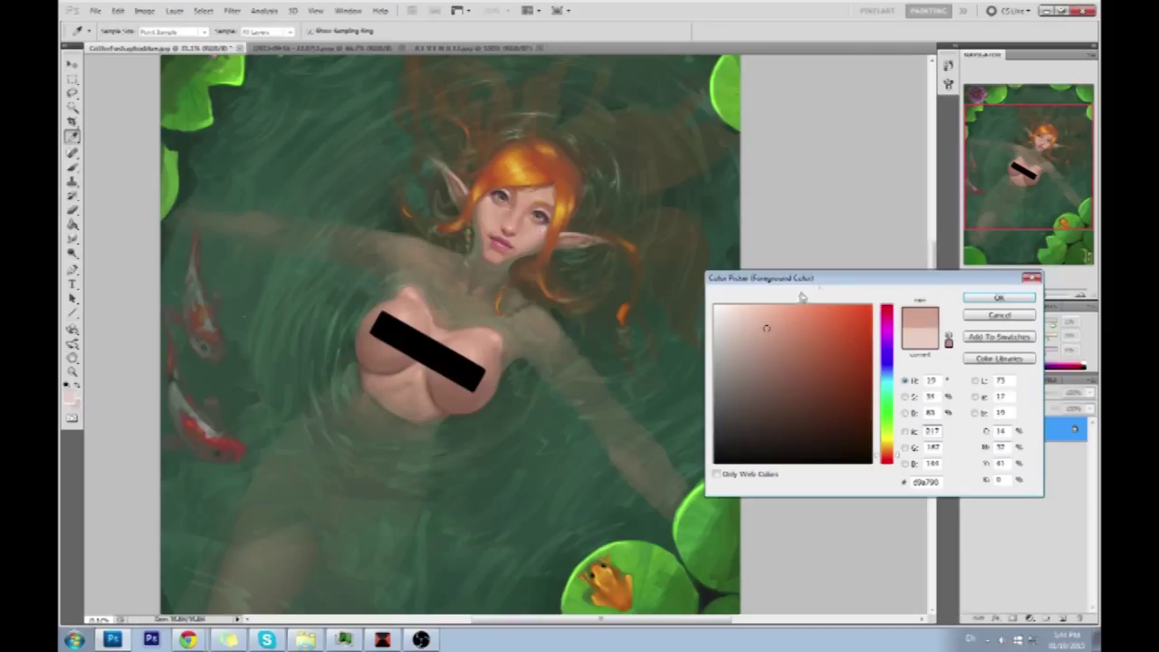
click(898, 455)
drag(898, 457, 897, 448)
mouse_move(765, 328)
mouse_down()
mouse_move(748, 336)
mouse_move(744, 317)
mouse_up()
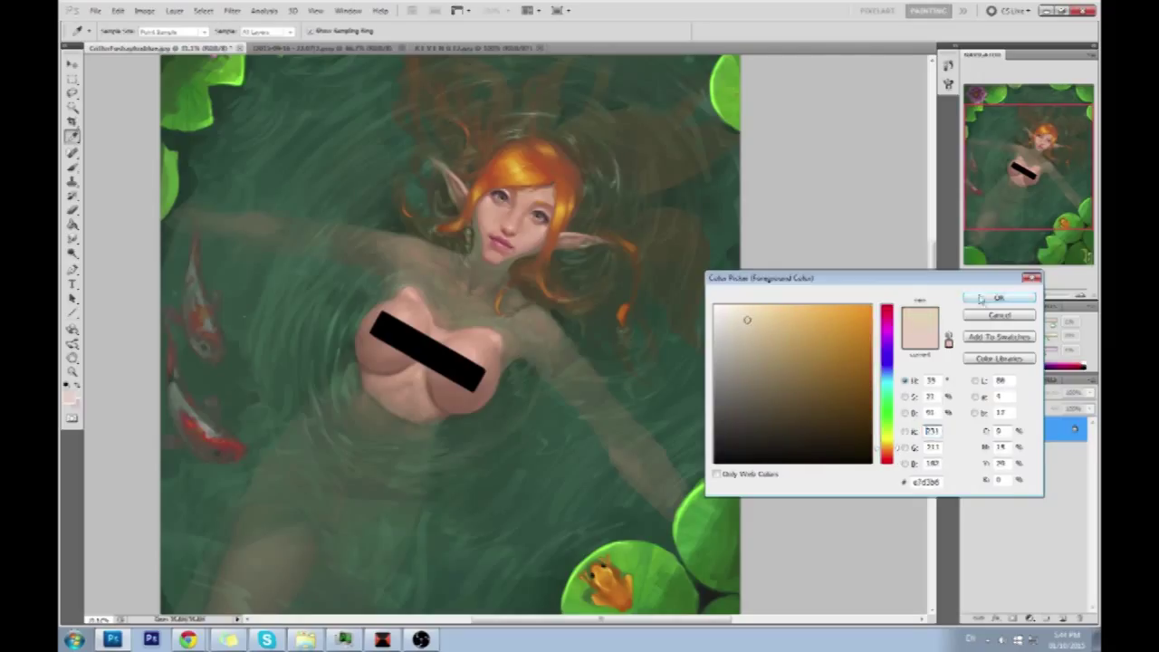
click(998, 298)
Add a new layer and paint soft beige highlights on the elf's shoulder and upper chest with a large low-opacity brush.
click(1060, 615)
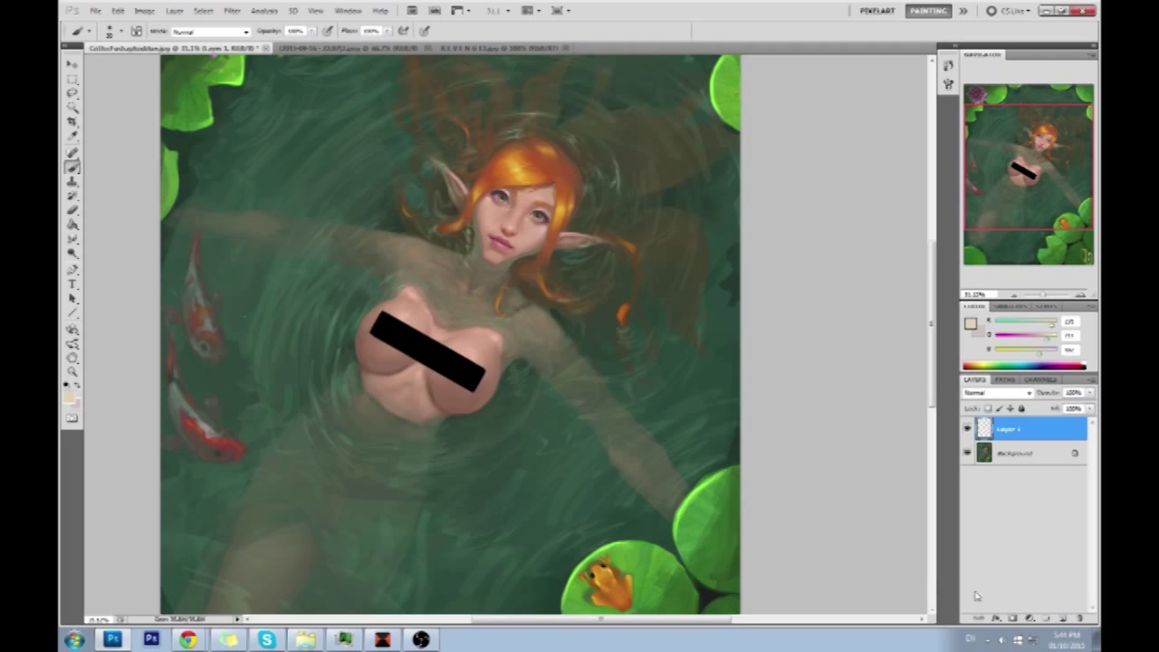
click(930, 558)
drag(745, 336, 776, 646)
drag(712, 329, 722, 488)
scroll(721, 489, up, 1)
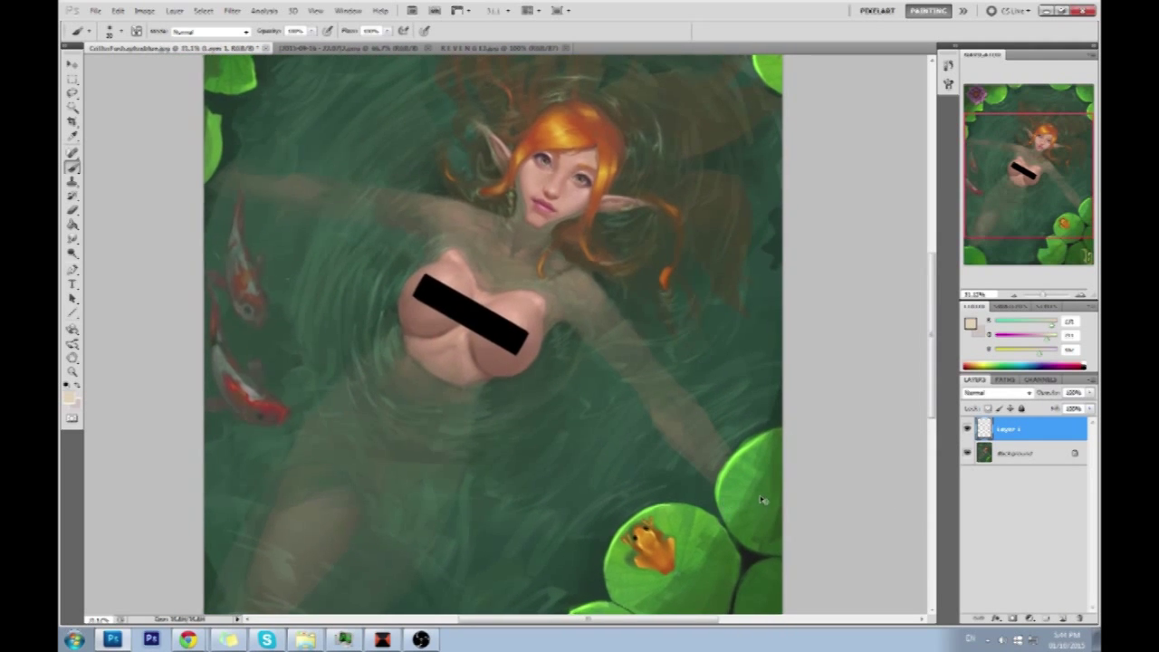
key(ctrl+minus)
click(466, 242)
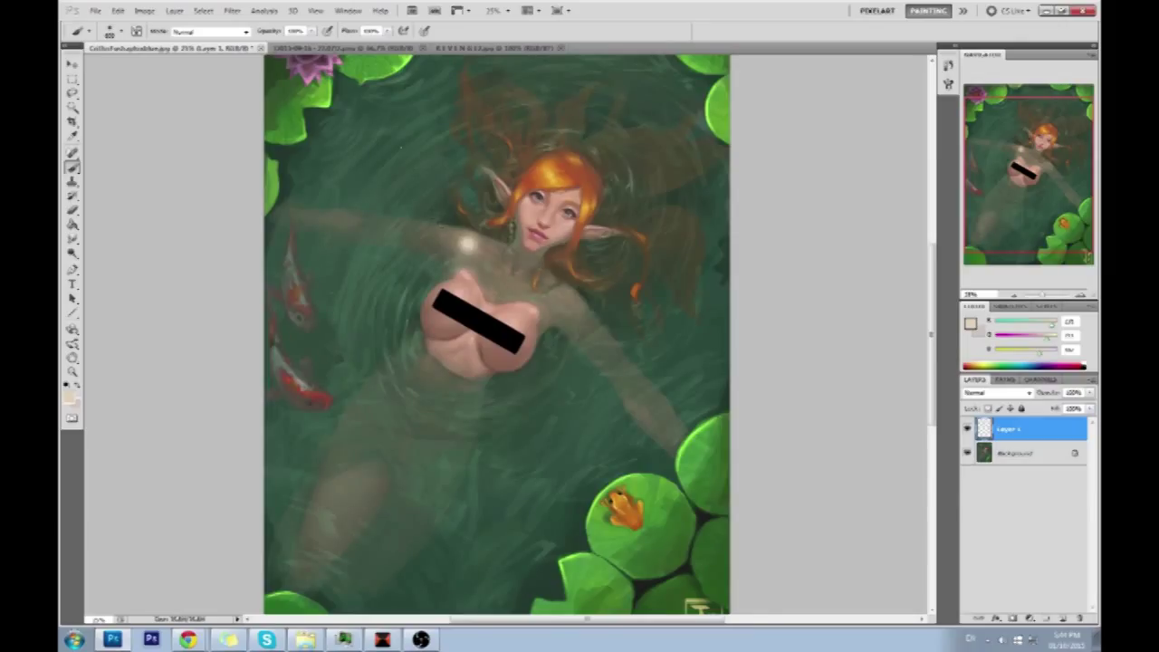
key(ctrl+z)
click(311, 30)
click(256, 43)
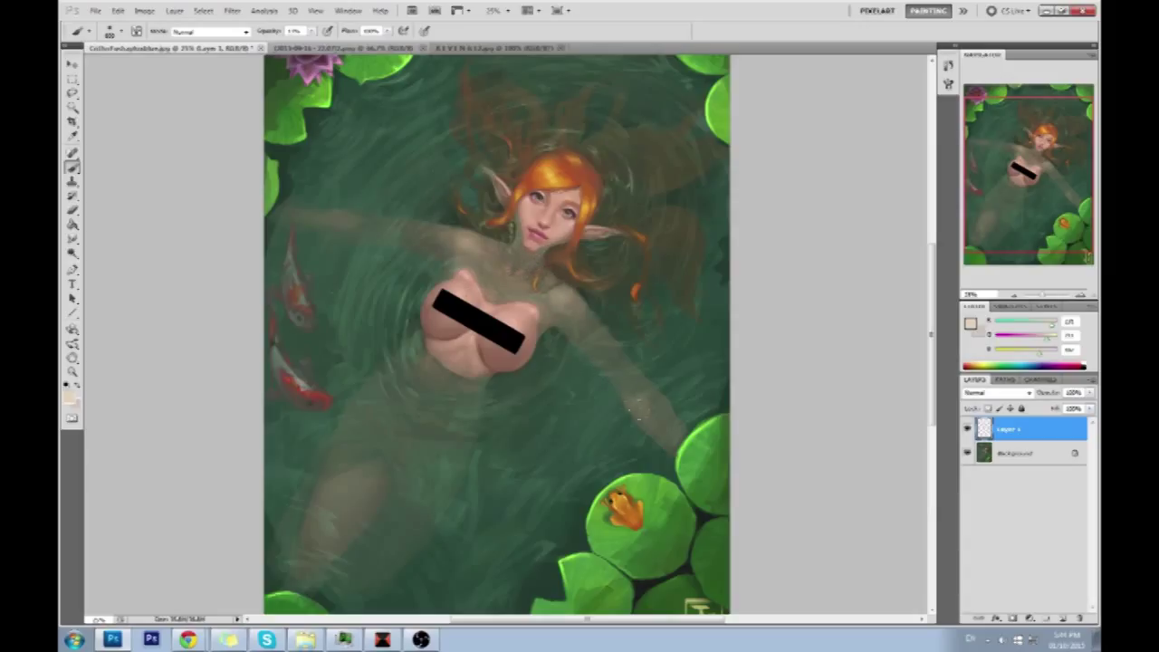
drag(485, 255, 505, 276)
Reduce the Dodge tool's exposure for working on the face, and merge the highlight layer into the background.
key(ctrl+plus)
drag(608, 302, 614, 447)
key(ctrl+plus)
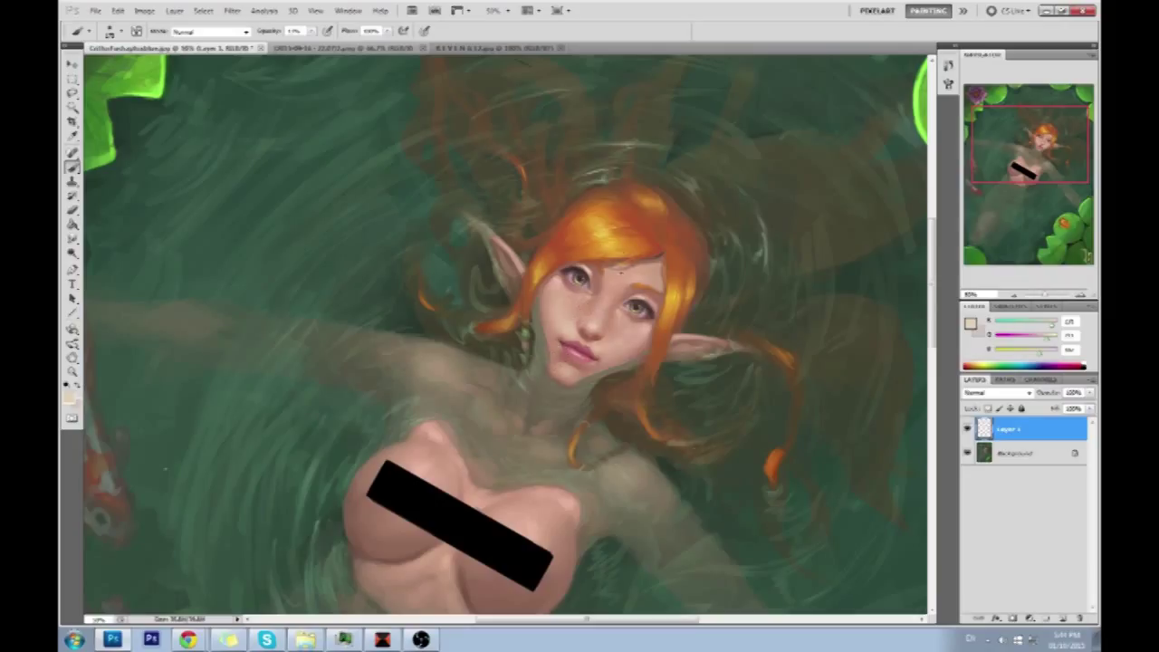
alt+click(595, 282)
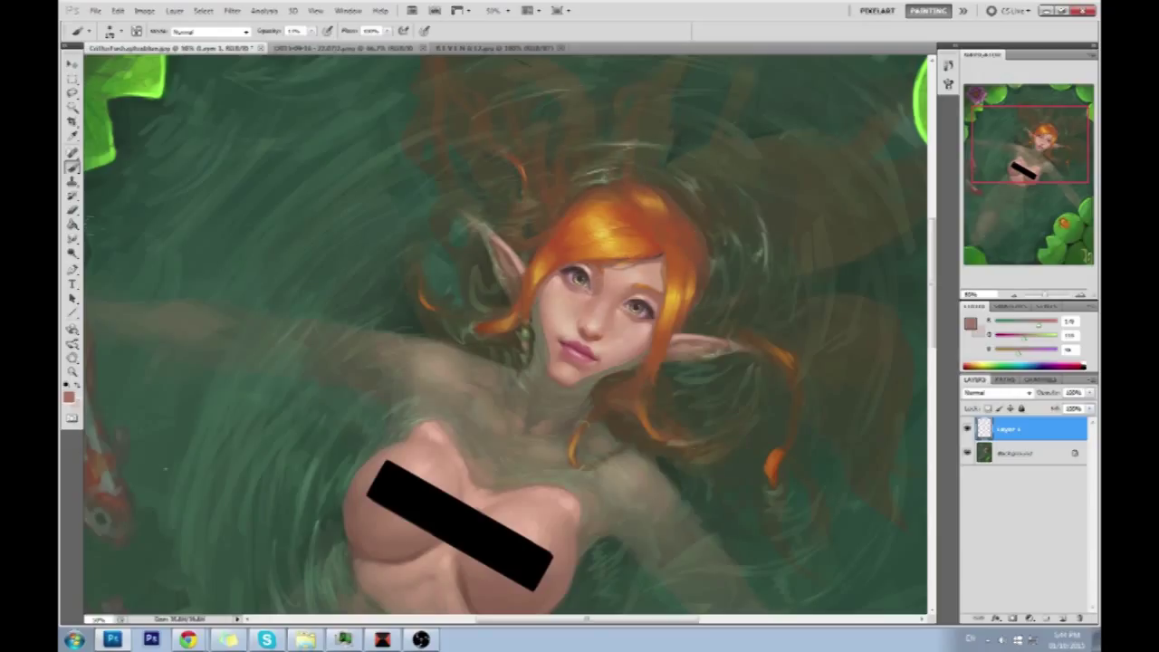
click(73, 253)
click(113, 252)
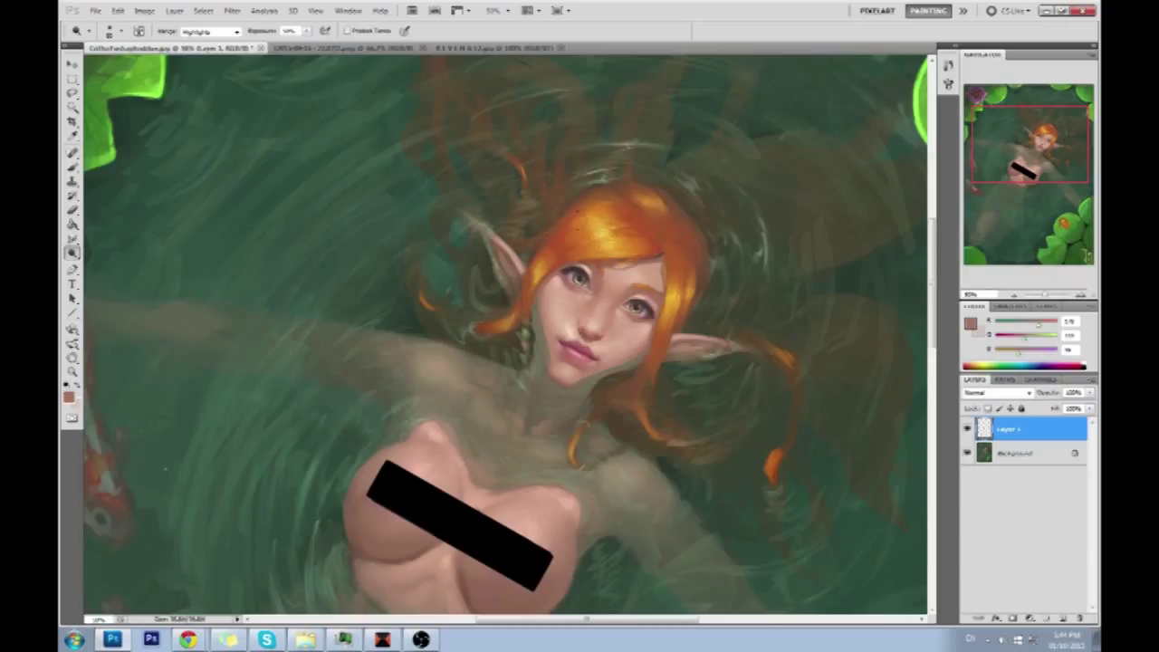
click(307, 31)
drag(313, 48, 288, 48)
click(555, 301)
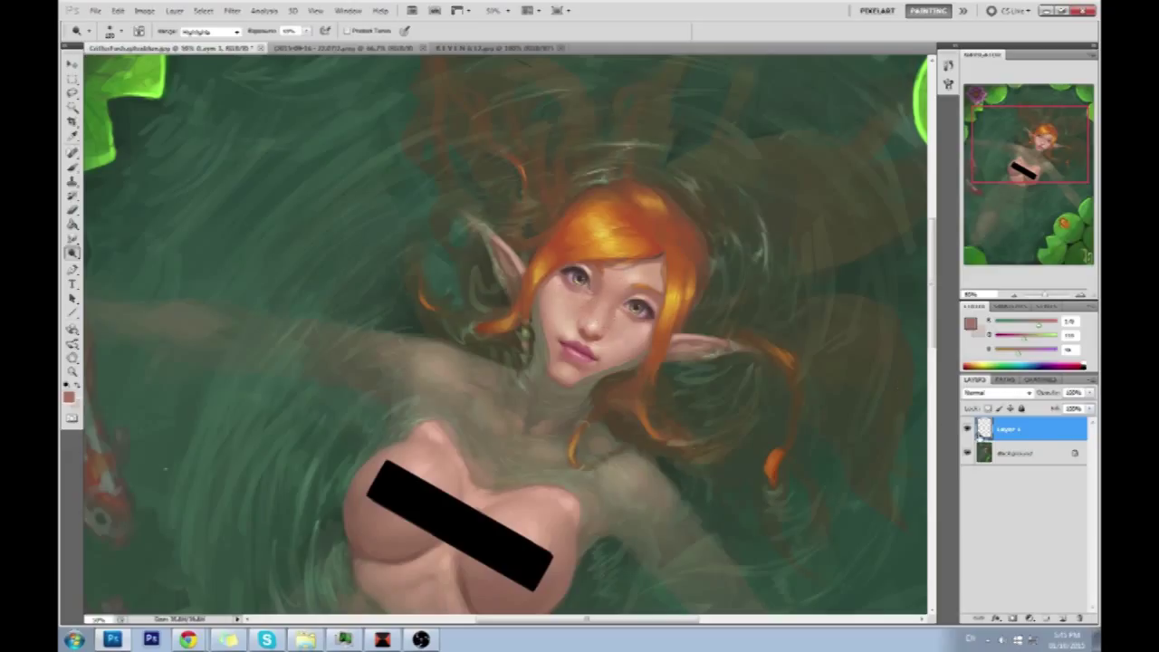
right_click(1014, 432)
click(1041, 398)
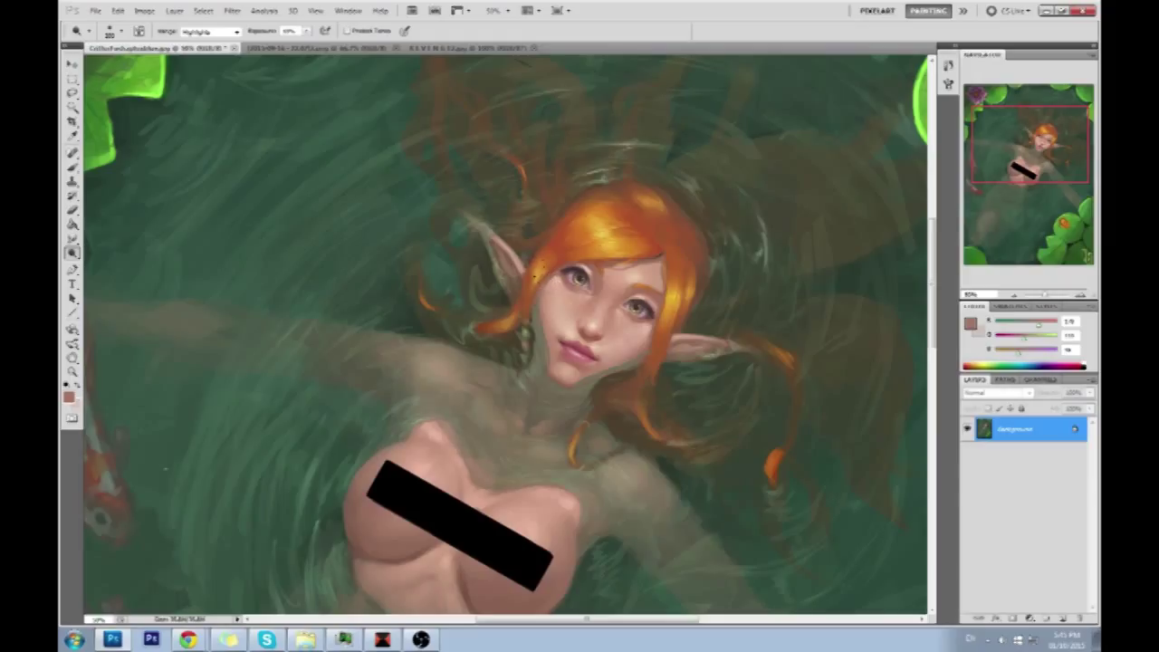
Paint light skin tones sampled from the face onto the elf's nose and cheek, using a smaller brush.
key(b)
click(576, 328)
alt+click(570, 332)
click(573, 327)
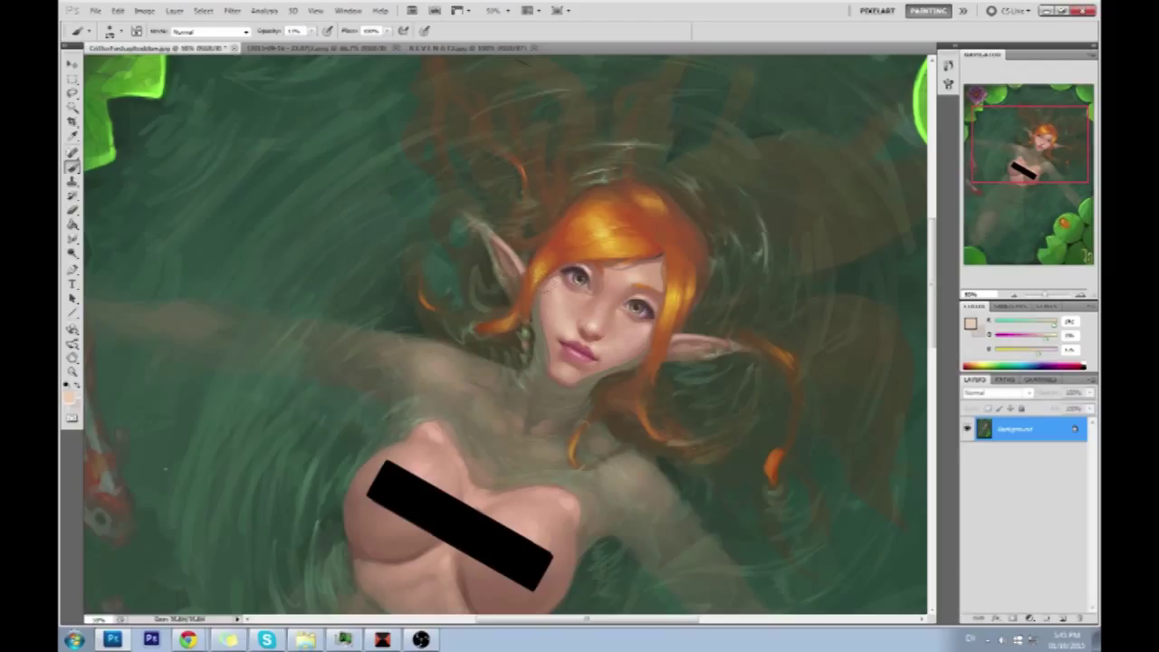
alt+click(570, 332)
key([)
key([)
key([)
drag(558, 294, 557, 290)
Brighten the elf's facial highlights with the Dodge tool, and blend them with sampled skin tones and the Smudge tool.
key(o)
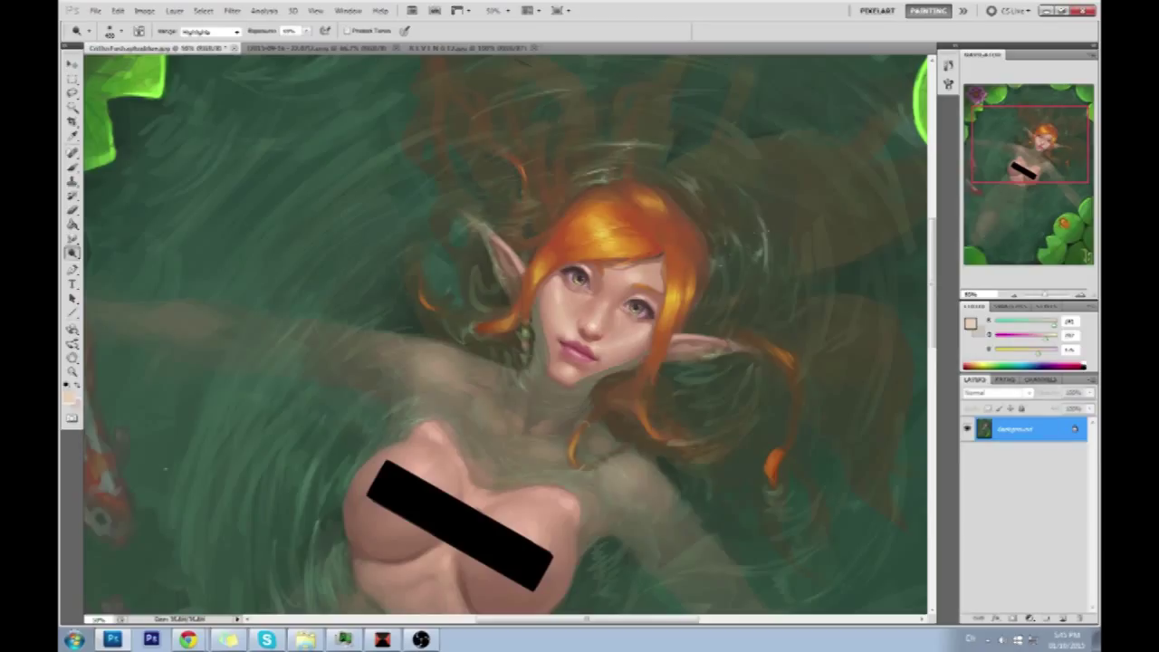
key(b)
alt+click(596, 317)
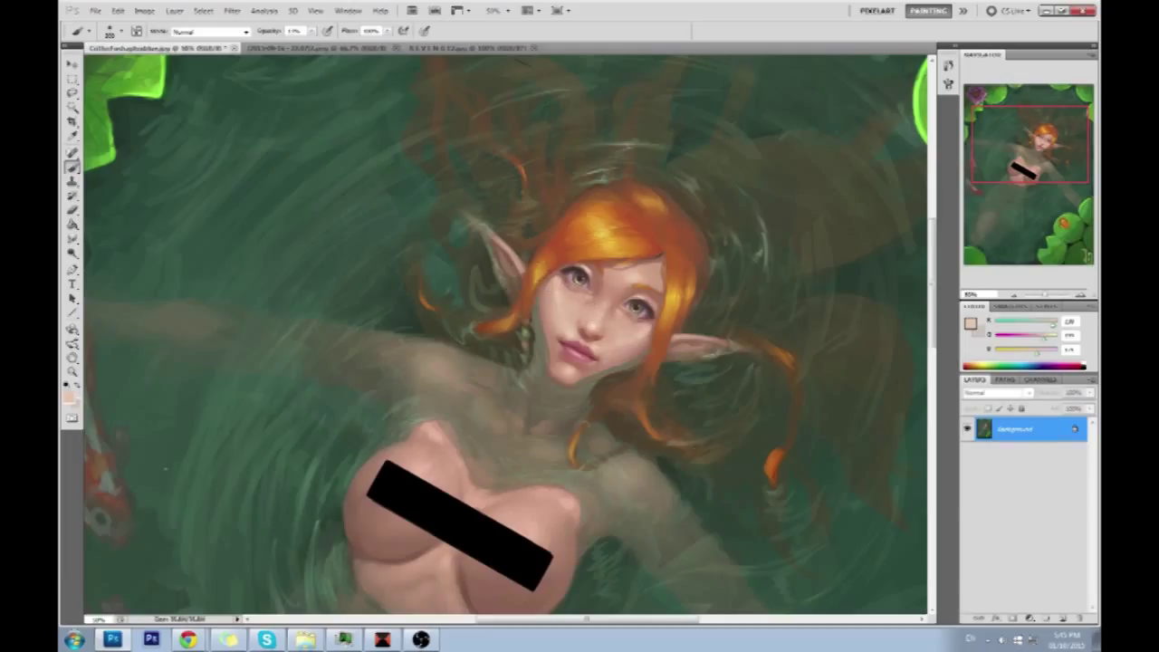
drag(72, 238, 109, 262)
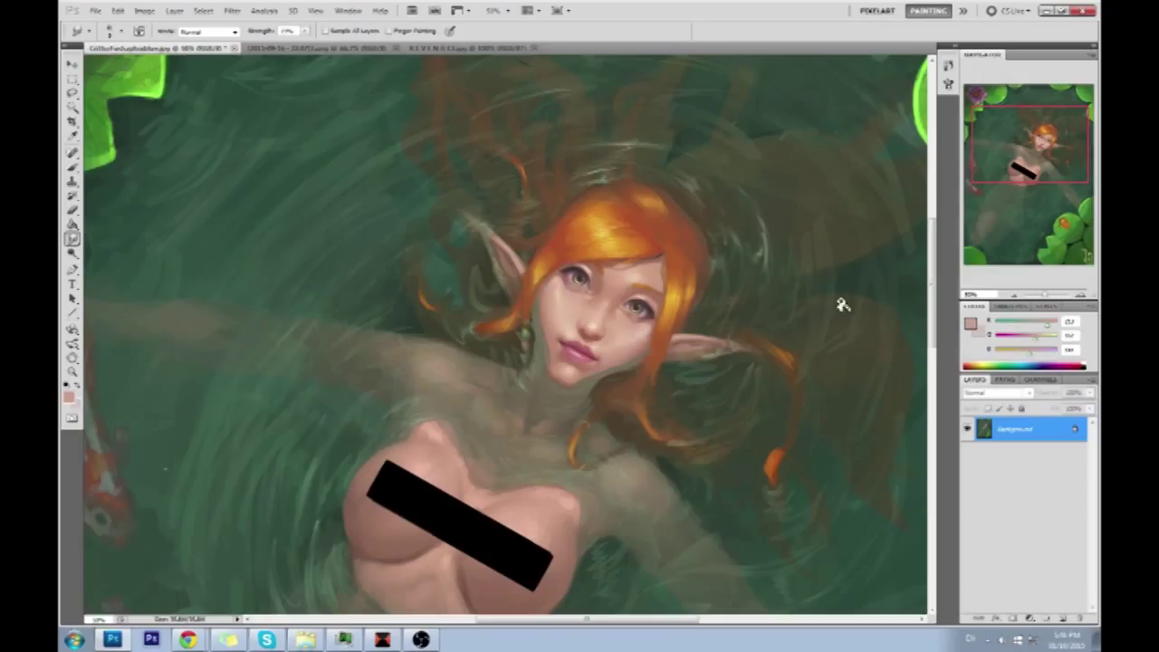
Shade the elf's cheek and jaw with reddish-brown and olive tones sampled around the face.
key(b)
alt+click(550, 277)
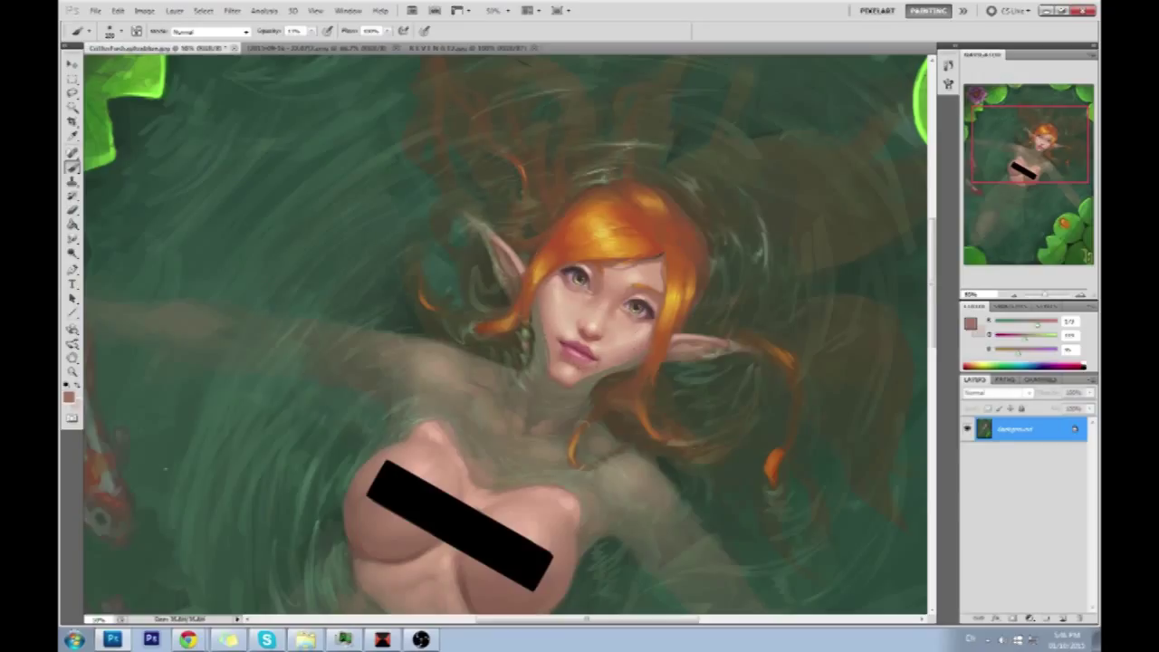
alt+click(604, 372)
drag(616, 339, 551, 313)
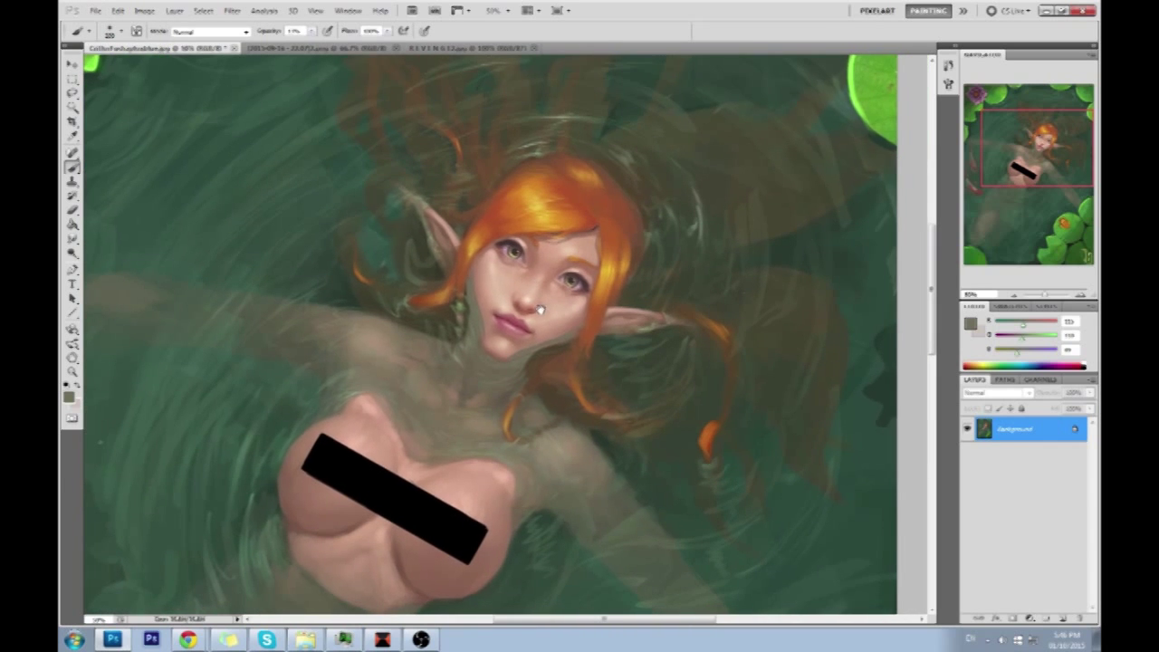
alt+click(536, 251)
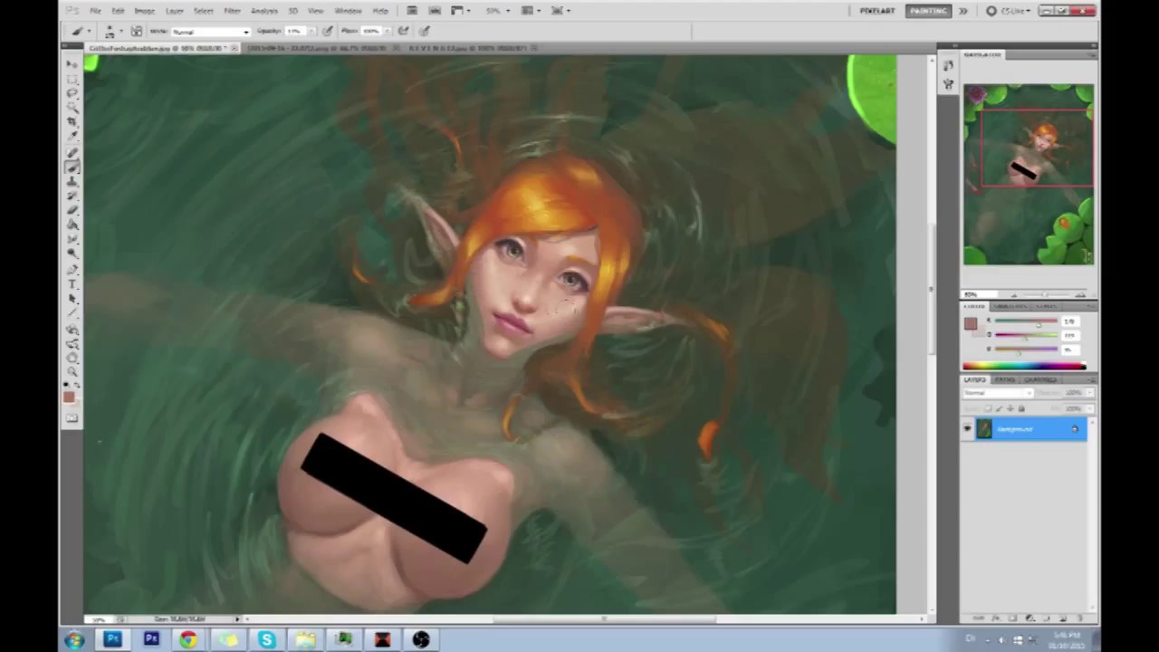
Reshape the elf's face in Liquify with the Forward Warp tool, using a smaller brush for the close-up adjustments.
click(232, 10)
click(252, 81)
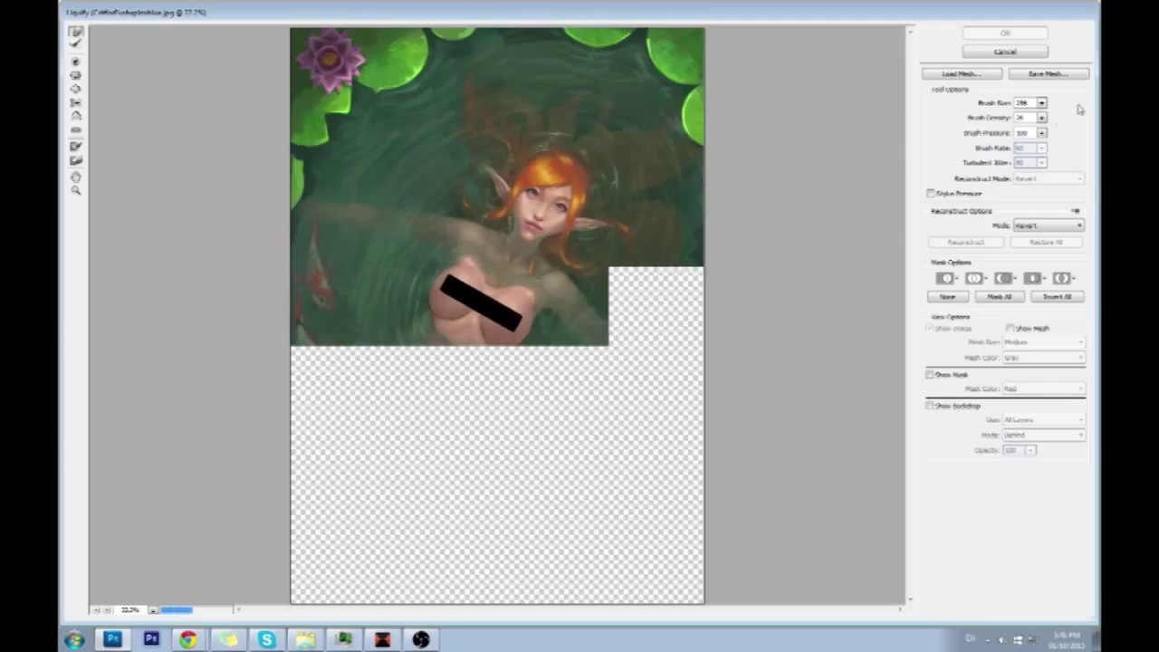
click(1041, 103)
click(991, 119)
drag(509, 210, 512, 211)
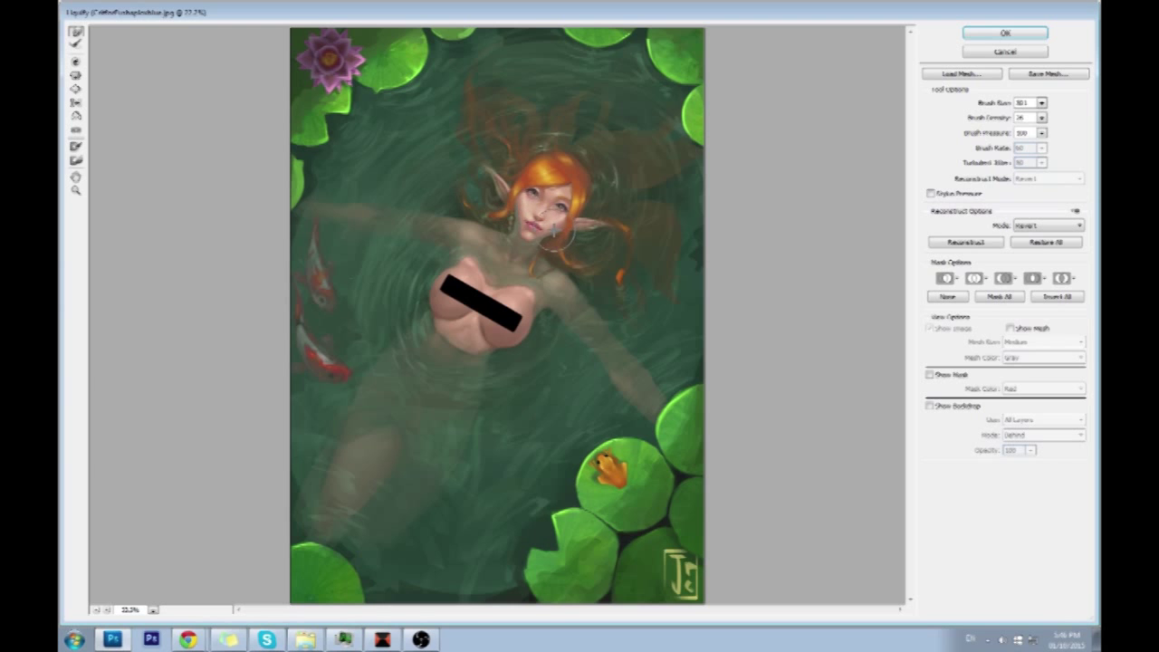
key(z)
click(614, 357)
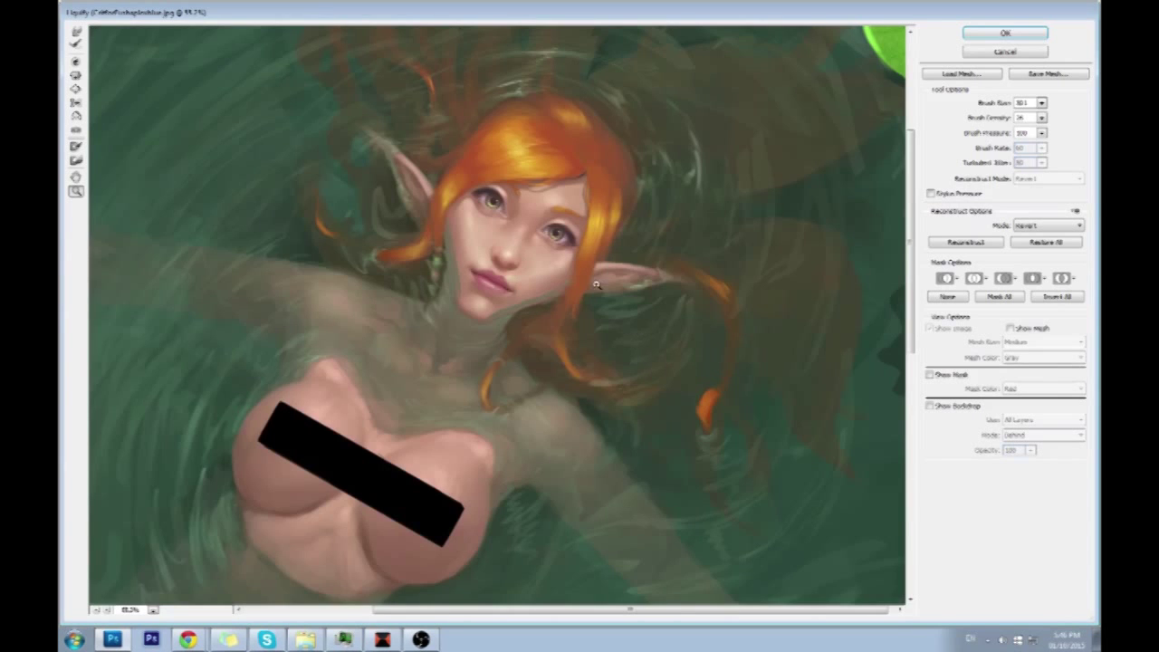
click(76, 33)
click(1041, 103)
drag(989, 120, 983, 120)
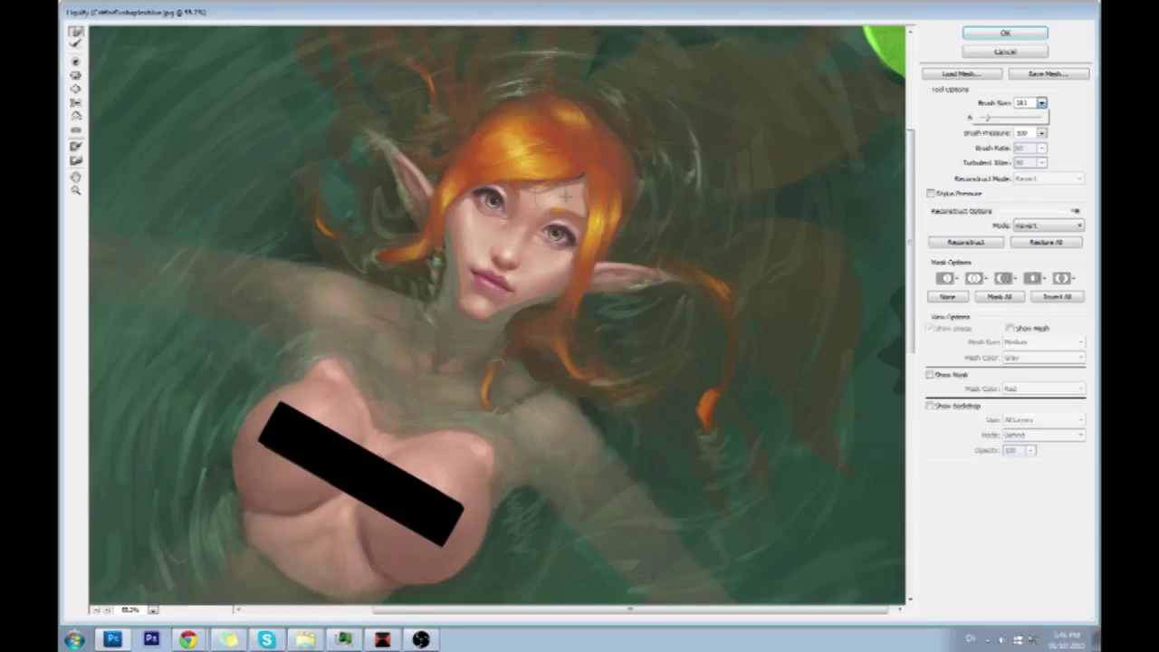
click(546, 201)
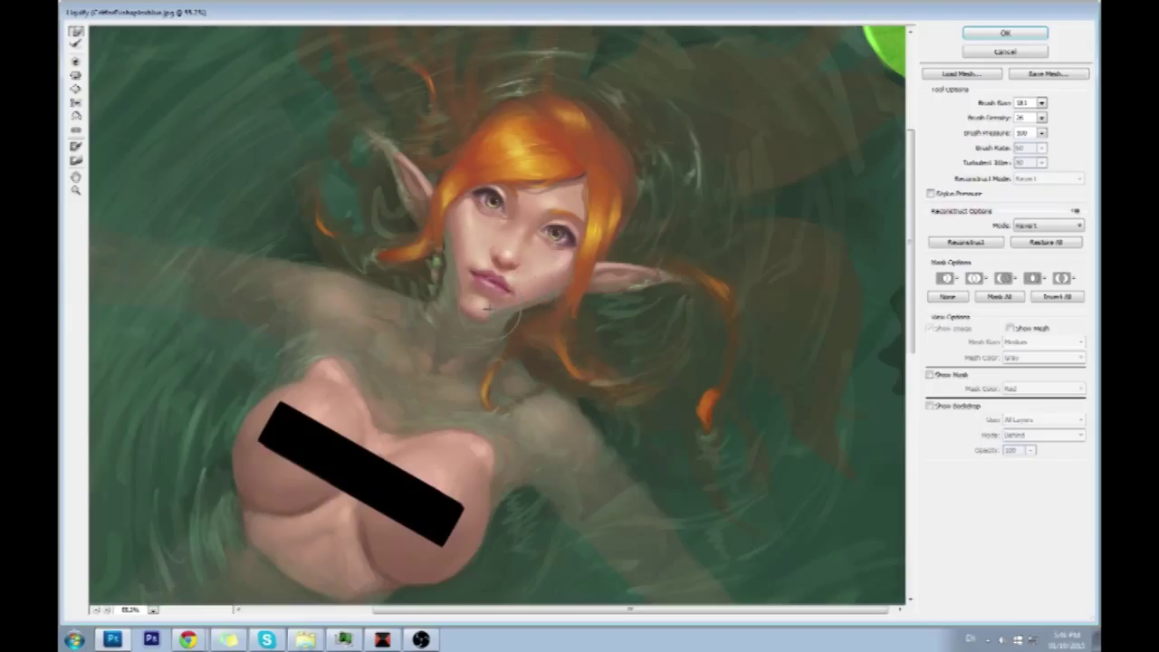
Refine the elf's brow area with Liquify's Twirl and Forward Warp tools, apply the filter, and compare with the previous state.
click(1041, 102)
drag(984, 123, 997, 123)
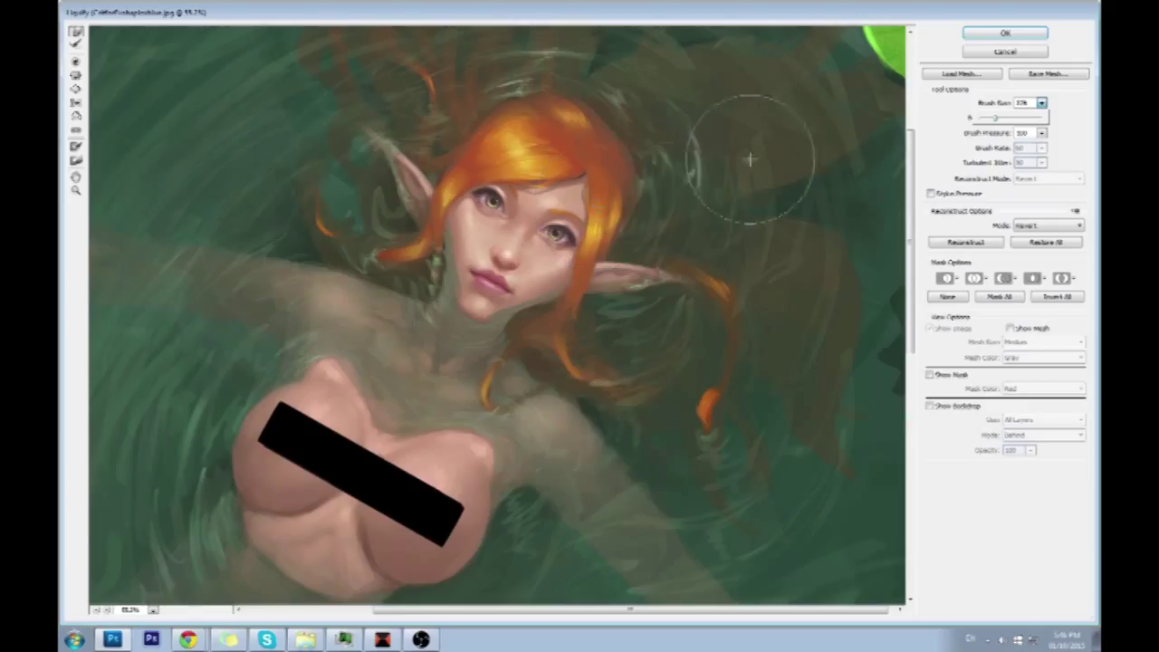
click(76, 74)
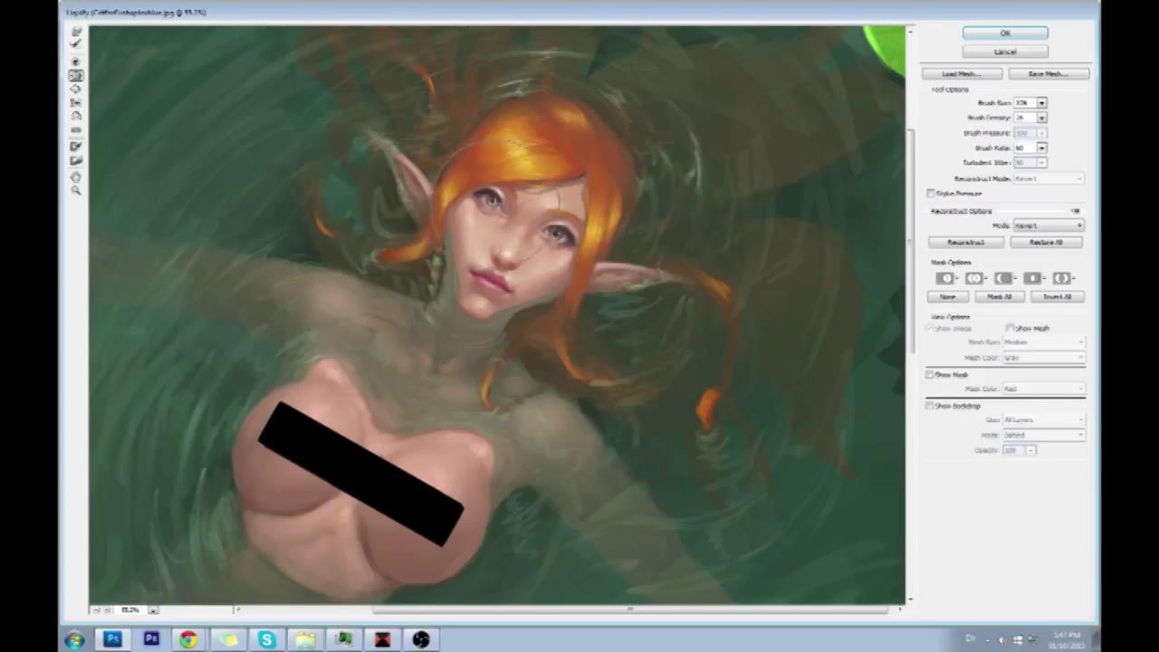
click(1041, 102)
drag(992, 119, 986, 118)
click(514, 211)
click(76, 31)
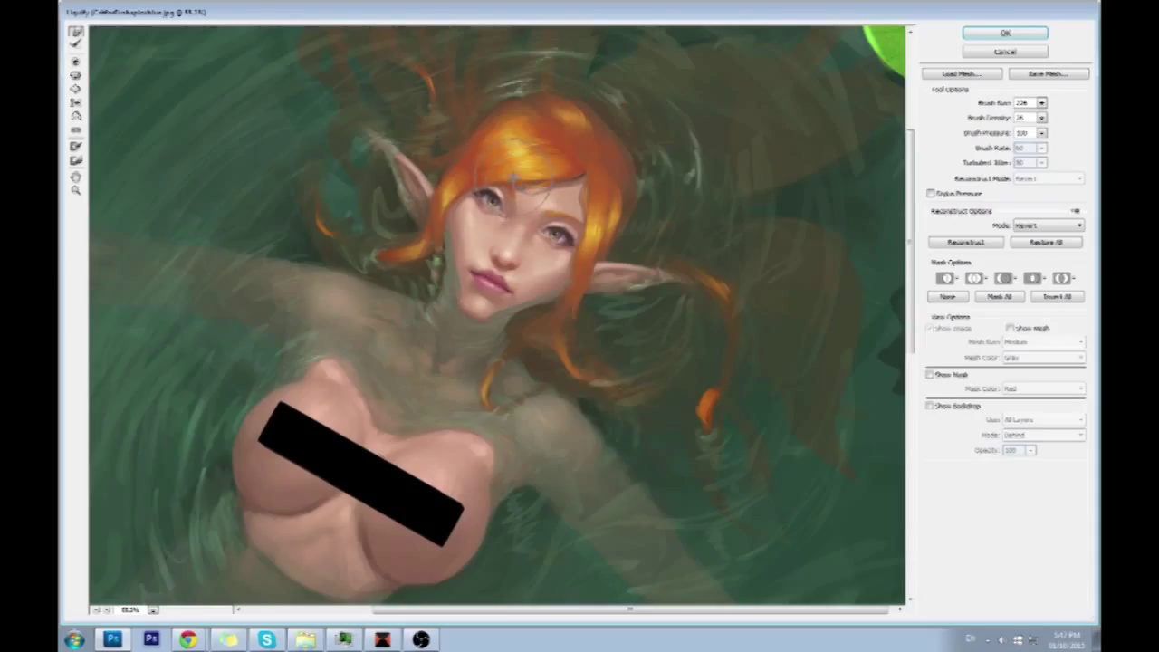
click(991, 32)
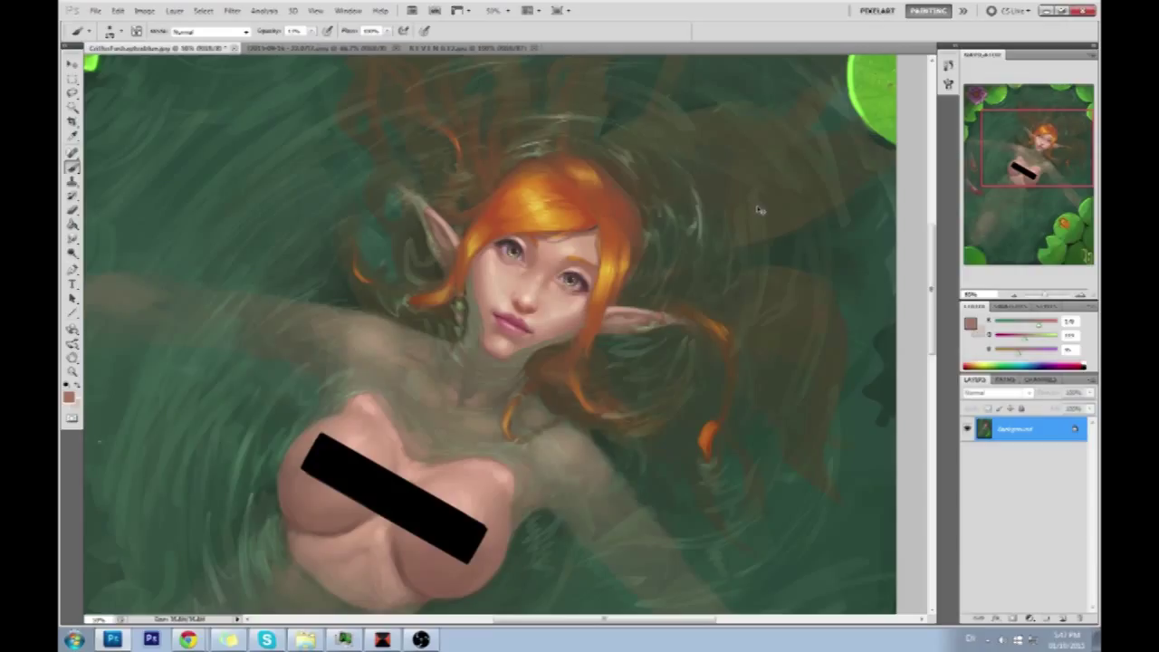
key(ctrl+z)
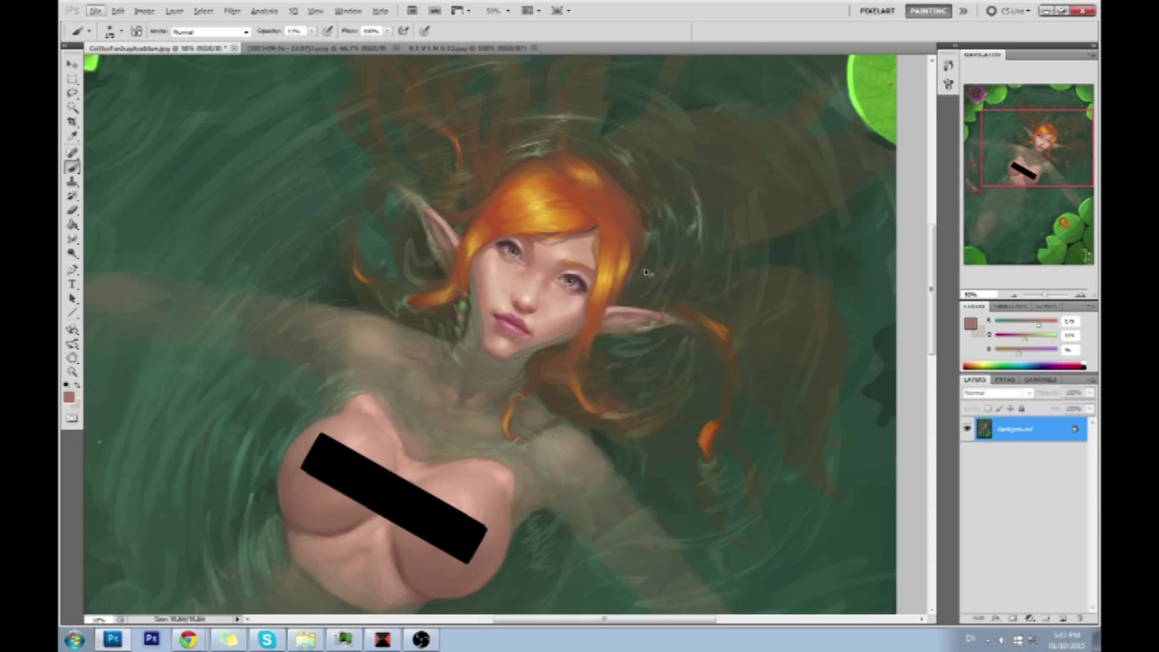
Retouch the elf's nose and cheek up close with pale and reddish-brown skin tones sampled from the face.
key(ctrl+plus)
key(ctrl+plus)
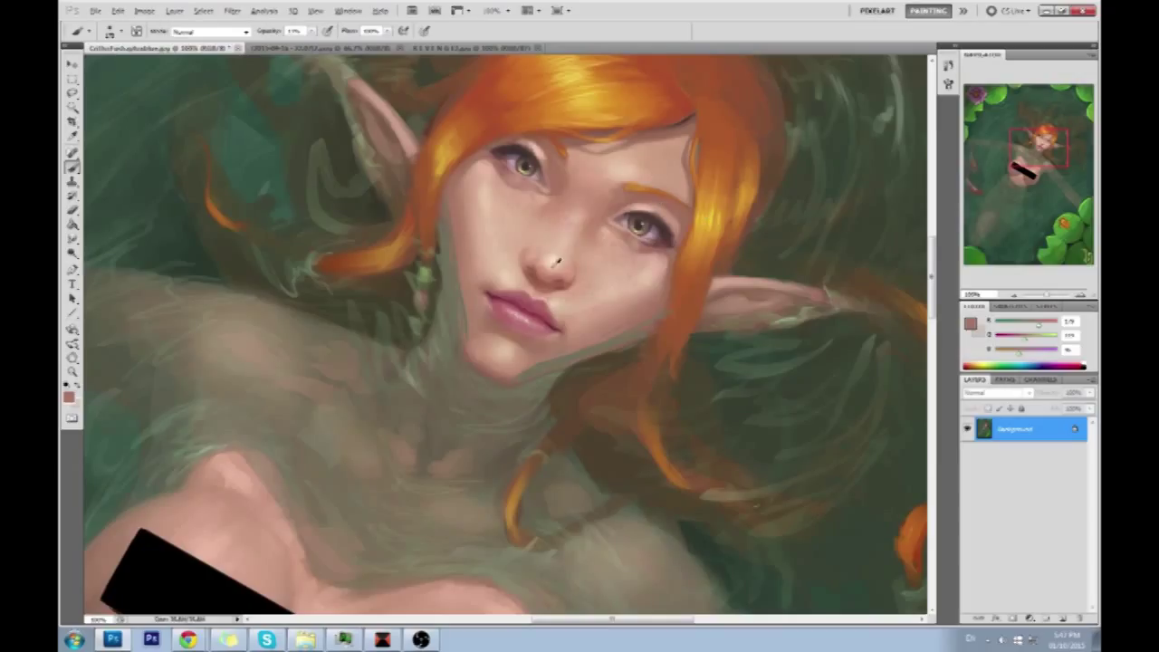
alt+click(557, 258)
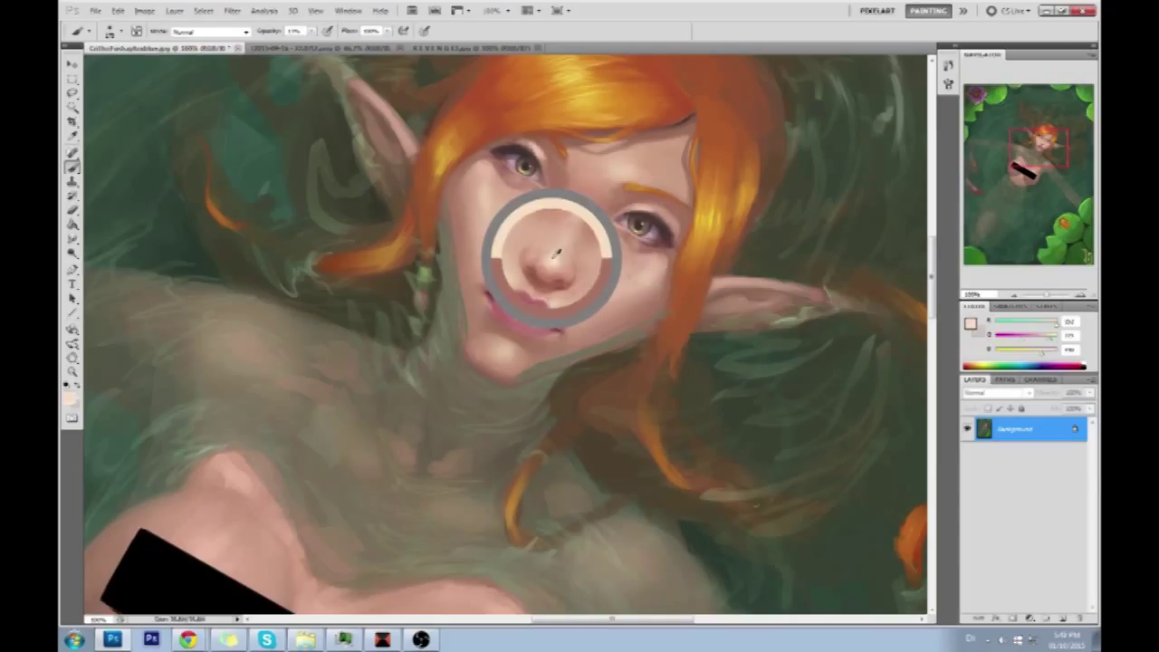
alt+click(625, 207)
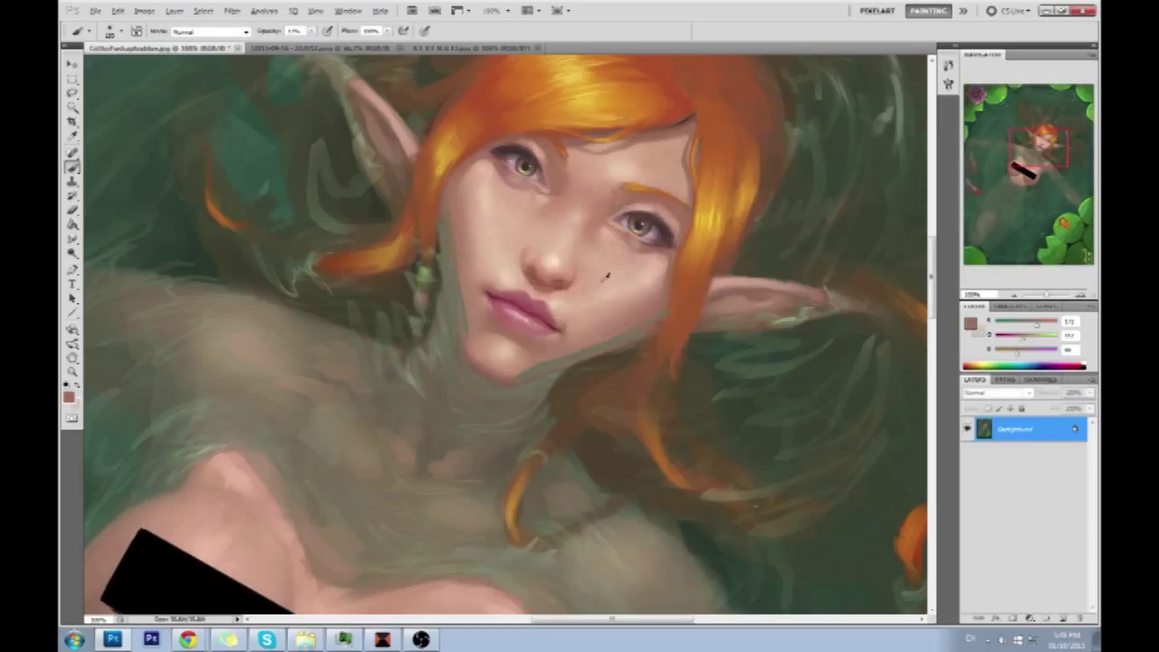
alt+click(570, 258)
alt+click(576, 269)
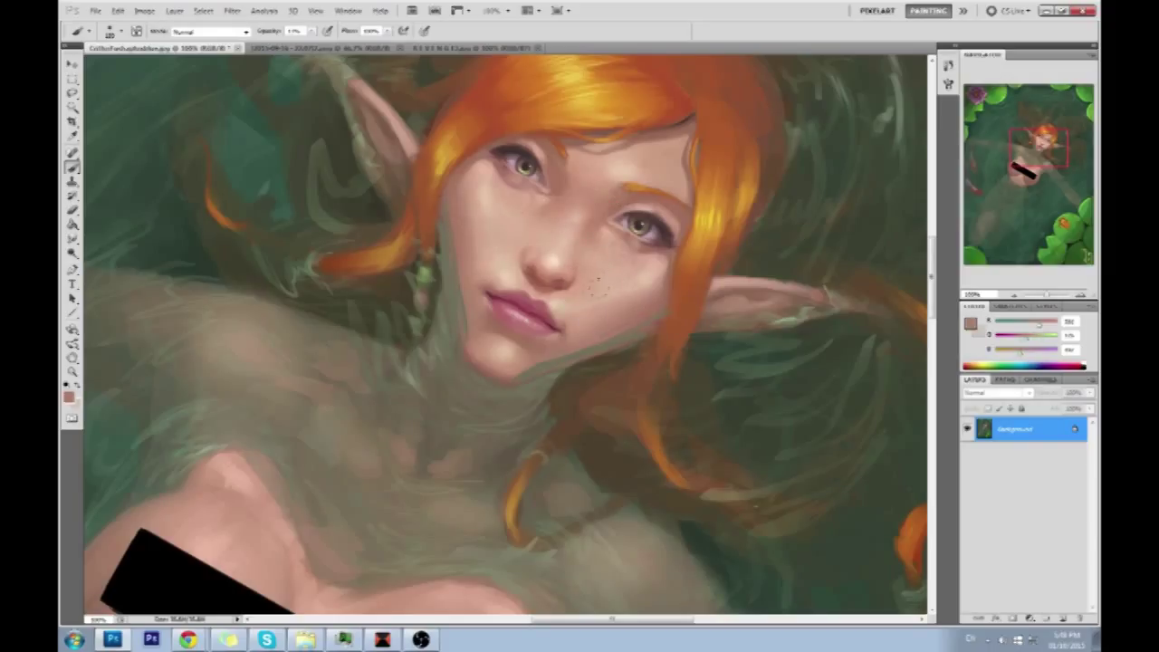
drag(616, 281, 588, 314)
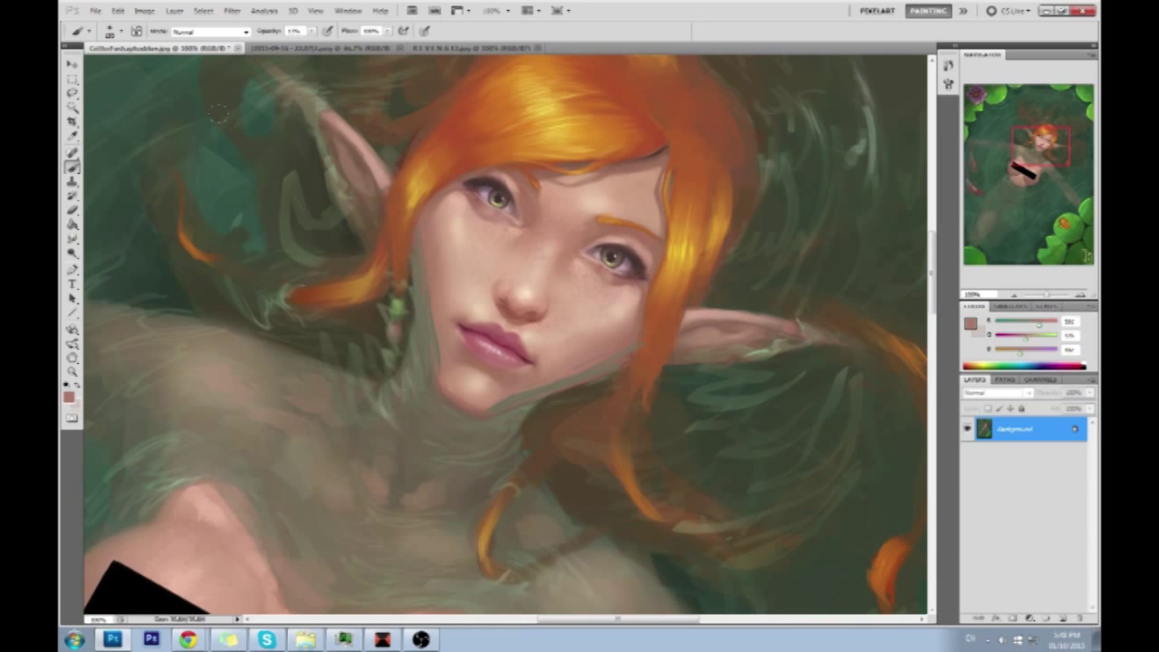
Copy the whole retouched painting, revert the document to its opening snapshot, and paste the copy in place as a new layer.
mouse_move(72, 239)
mouse_down()
mouse_move(89, 257)
mouse_move(124, 262)
mouse_up()
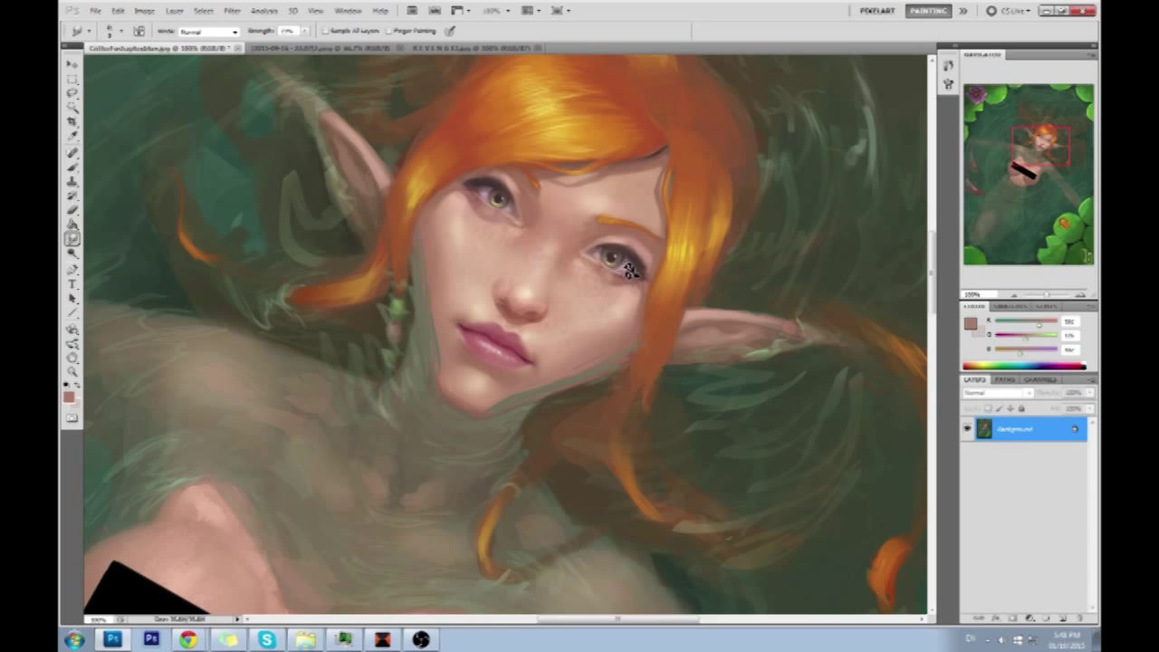
key(ctrl+0)
key(ctrl+plus)
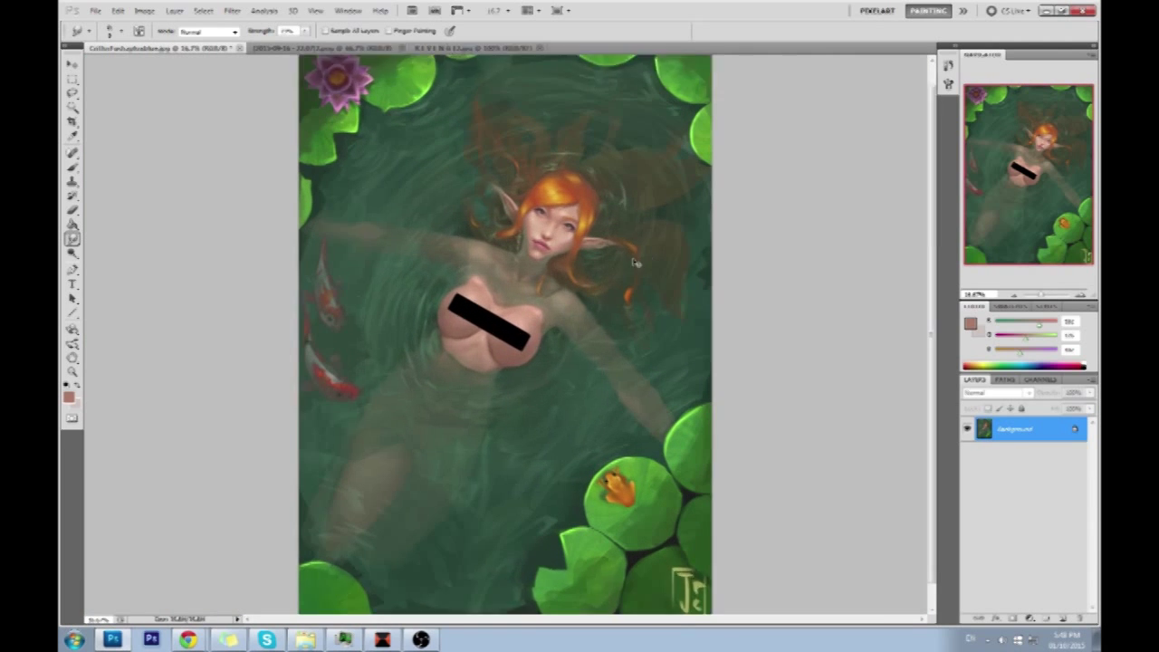
key(ctrl+a)
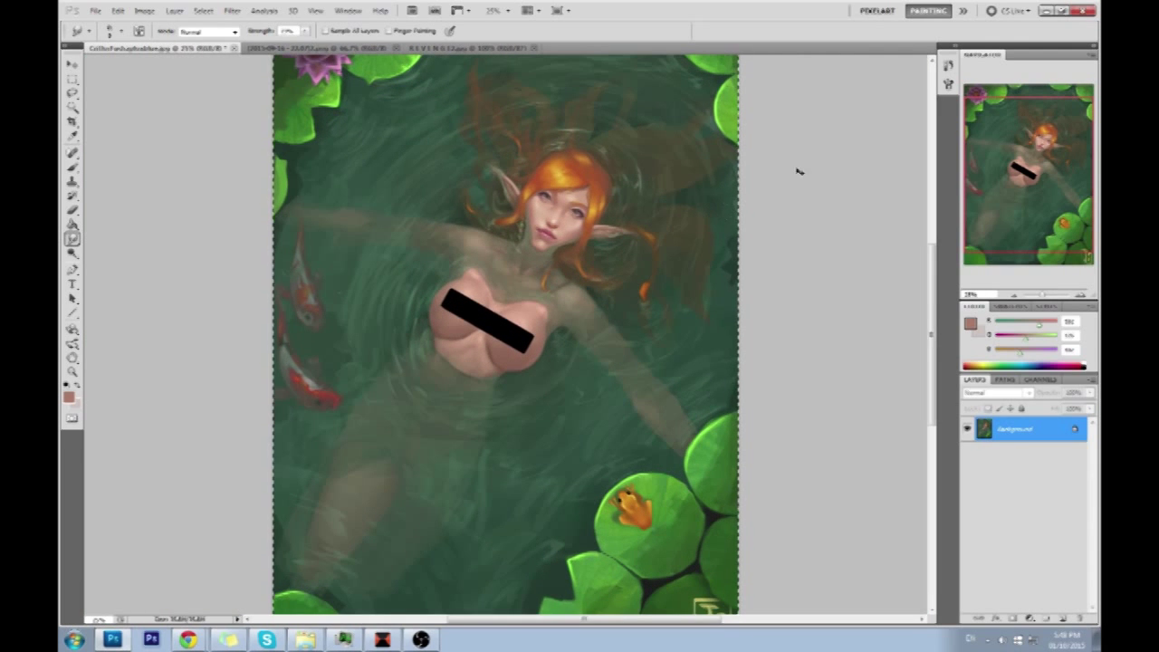
click(948, 65)
drag(928, 371, 930, 91)
click(888, 83)
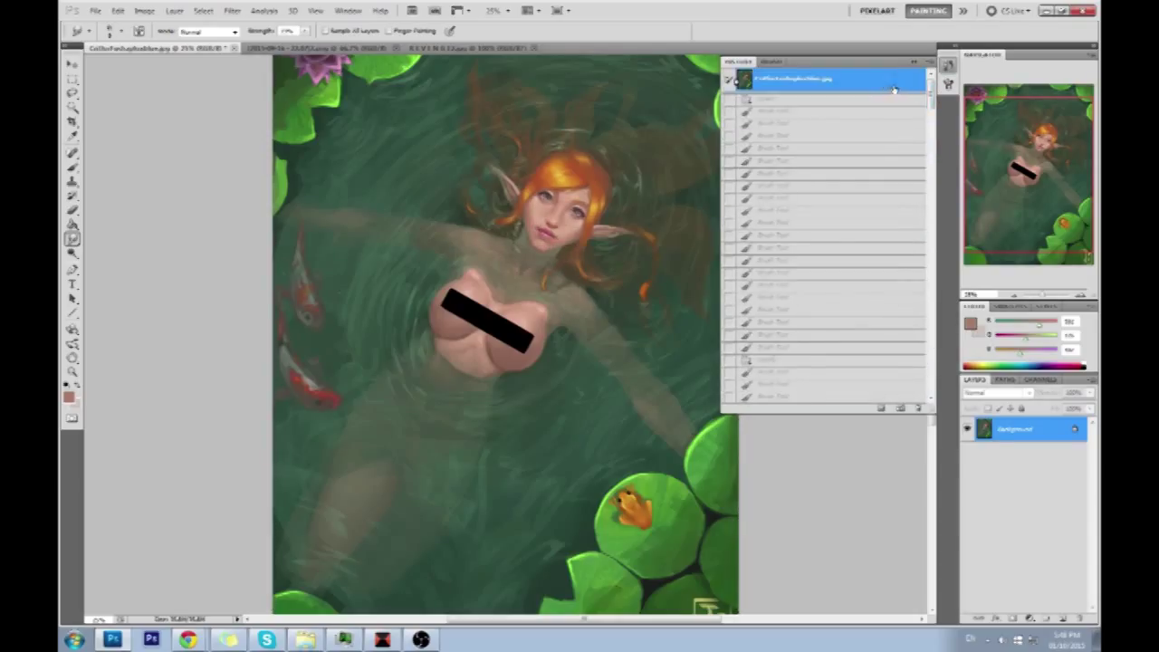
key(ctrl+shift+v)
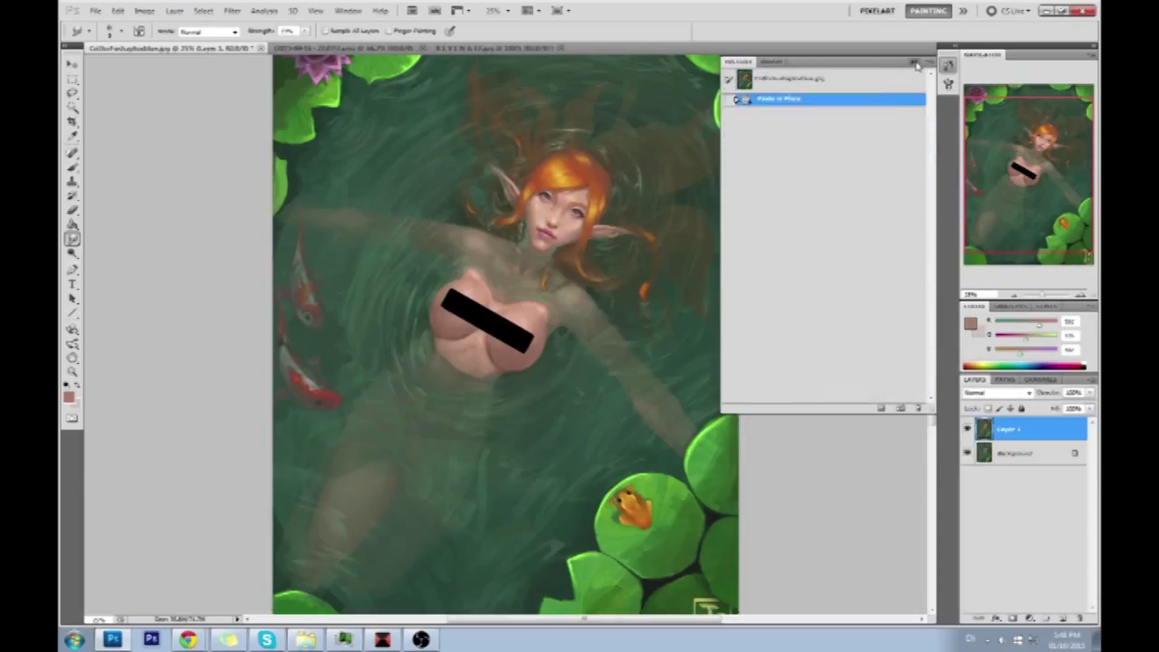
click(915, 62)
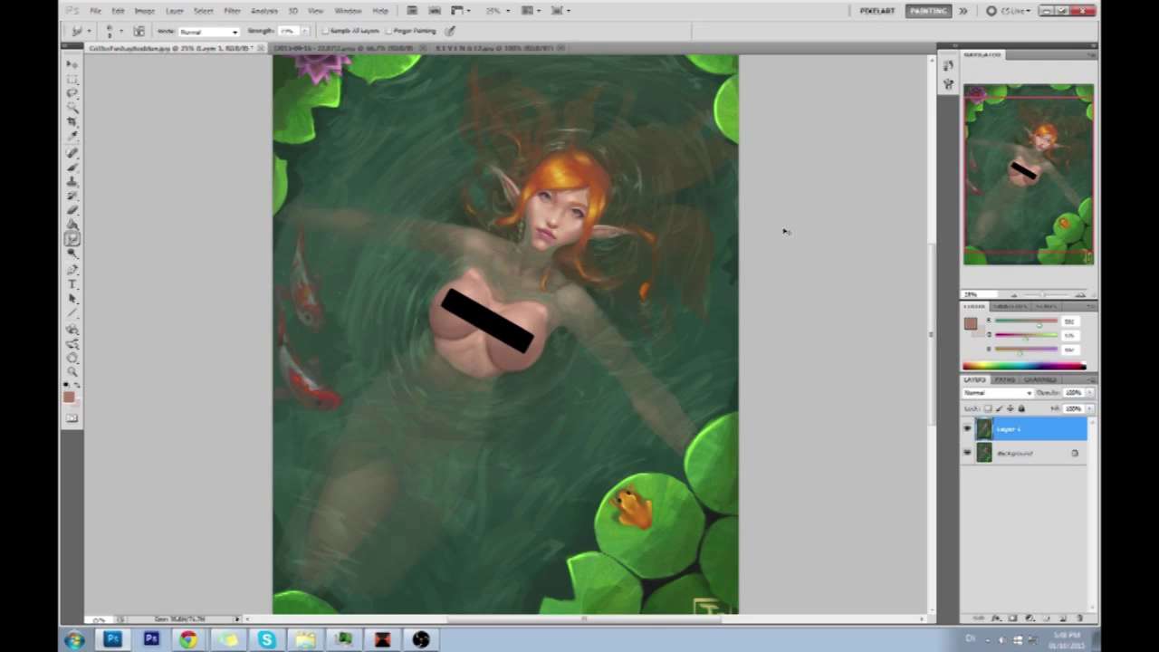
Compare the retouched face with the original painting by toggling the visibility of Layer 1.
key(ctrl+plus)
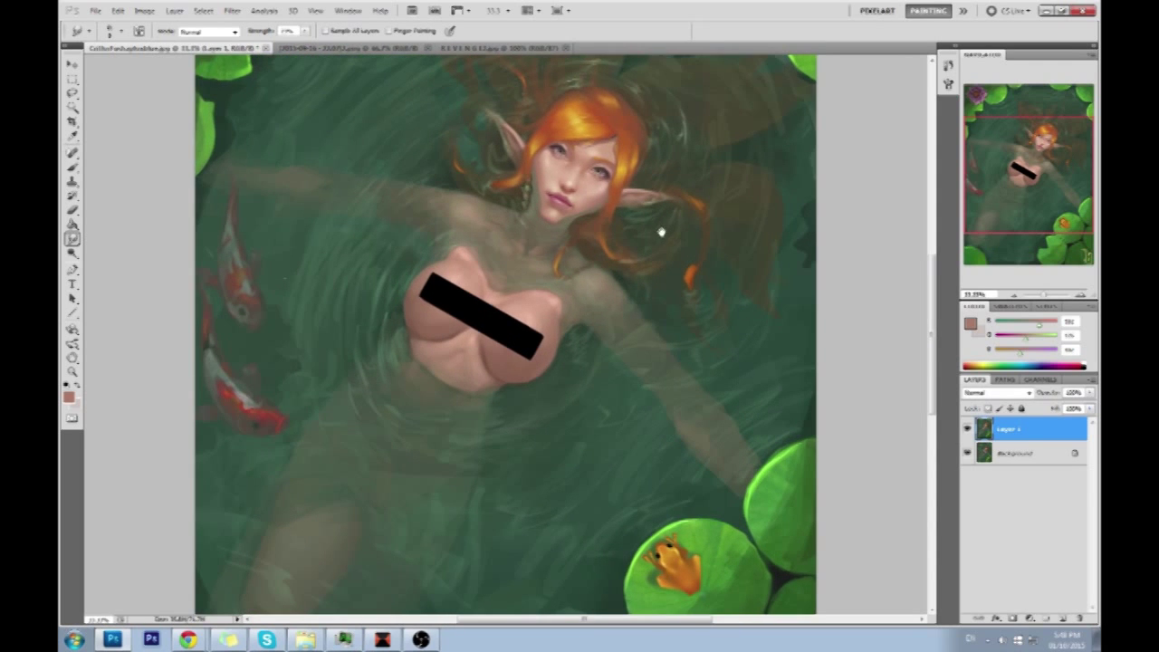
drag(661, 231, 680, 305)
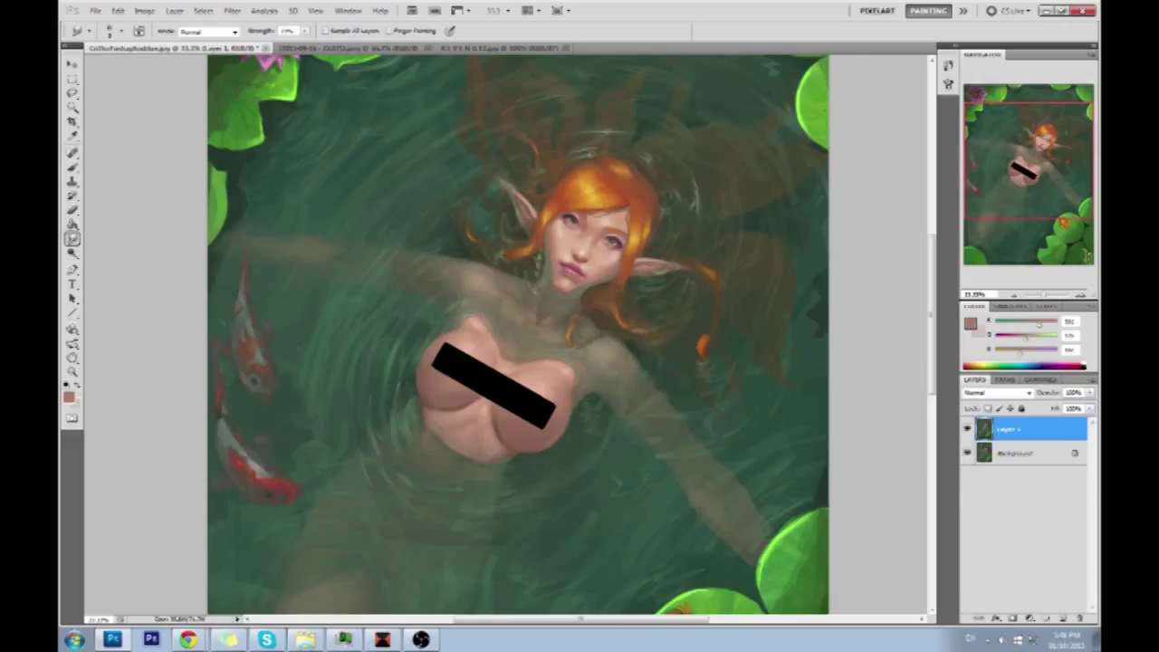
click(966, 429)
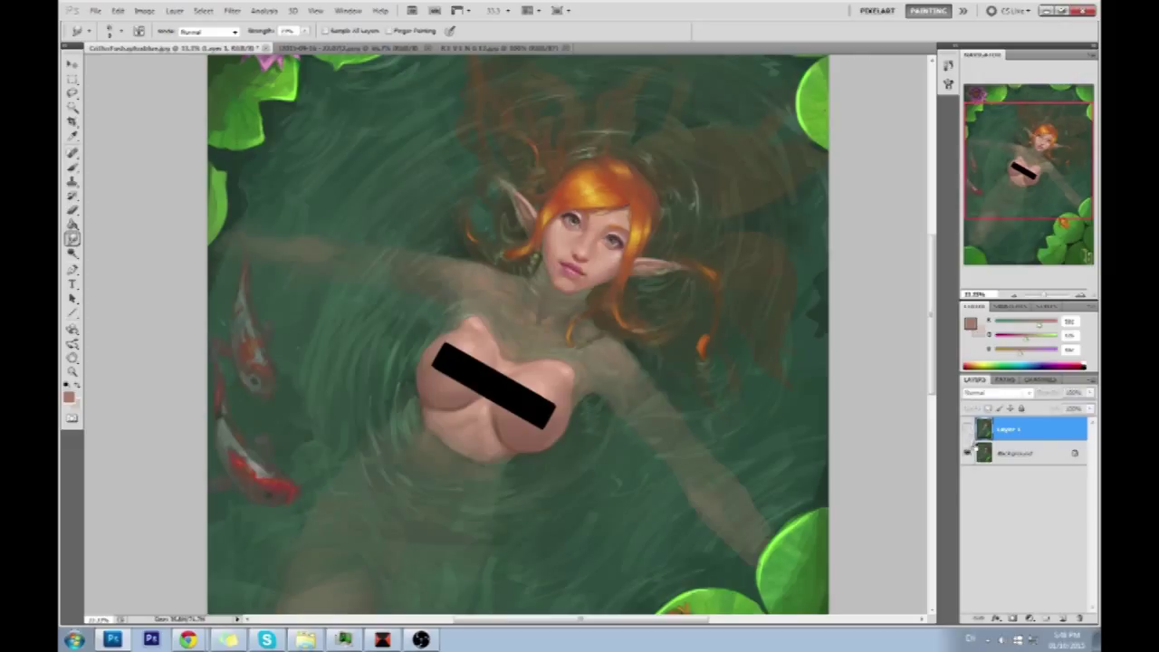
click(967, 429)
click(967, 429)
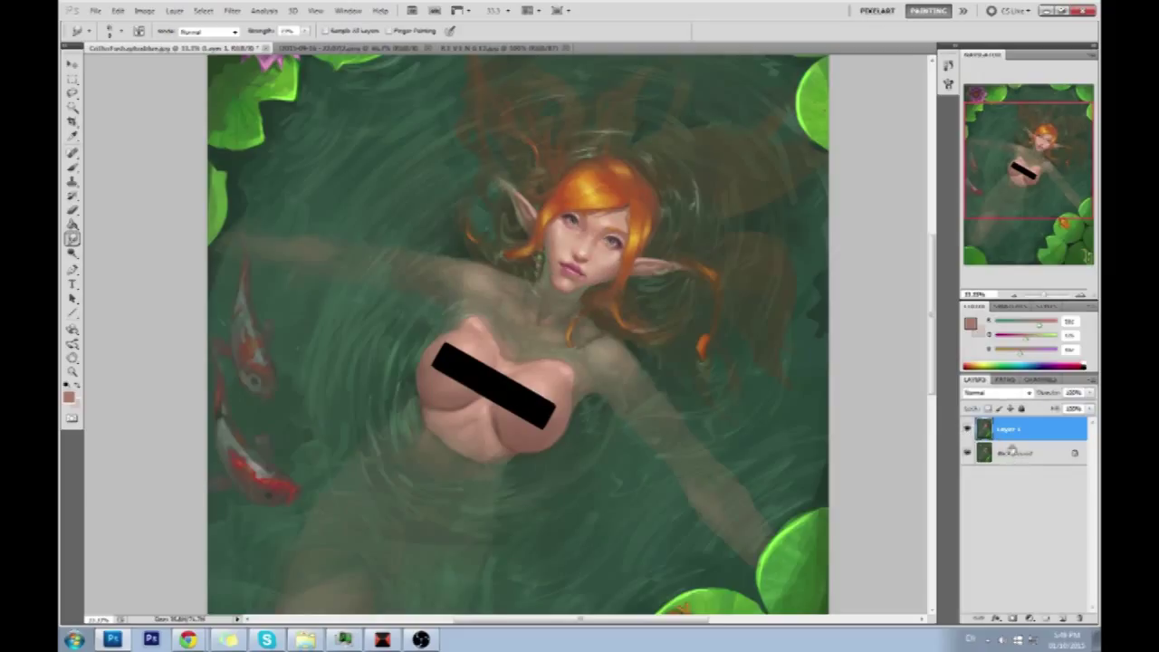
Brush the elf's nose and cheek lightly with an olive-grey tone sampled beside her jaw.
key(b)
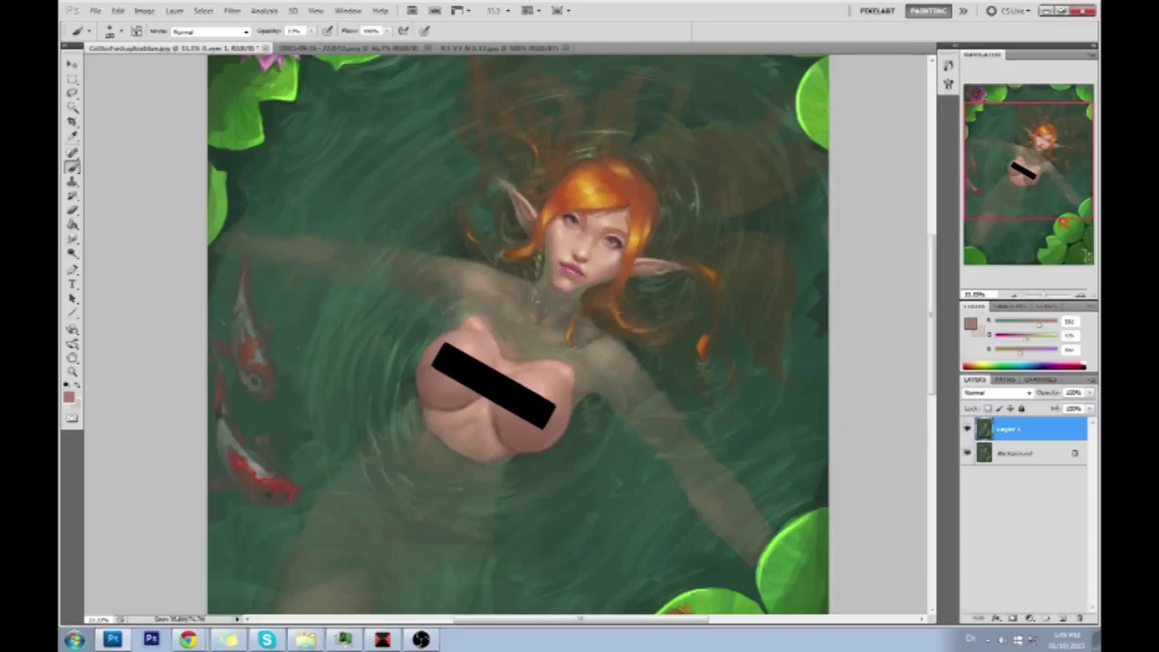
alt+click(548, 276)
click(575, 250)
click(584, 254)
click(594, 257)
click(601, 259)
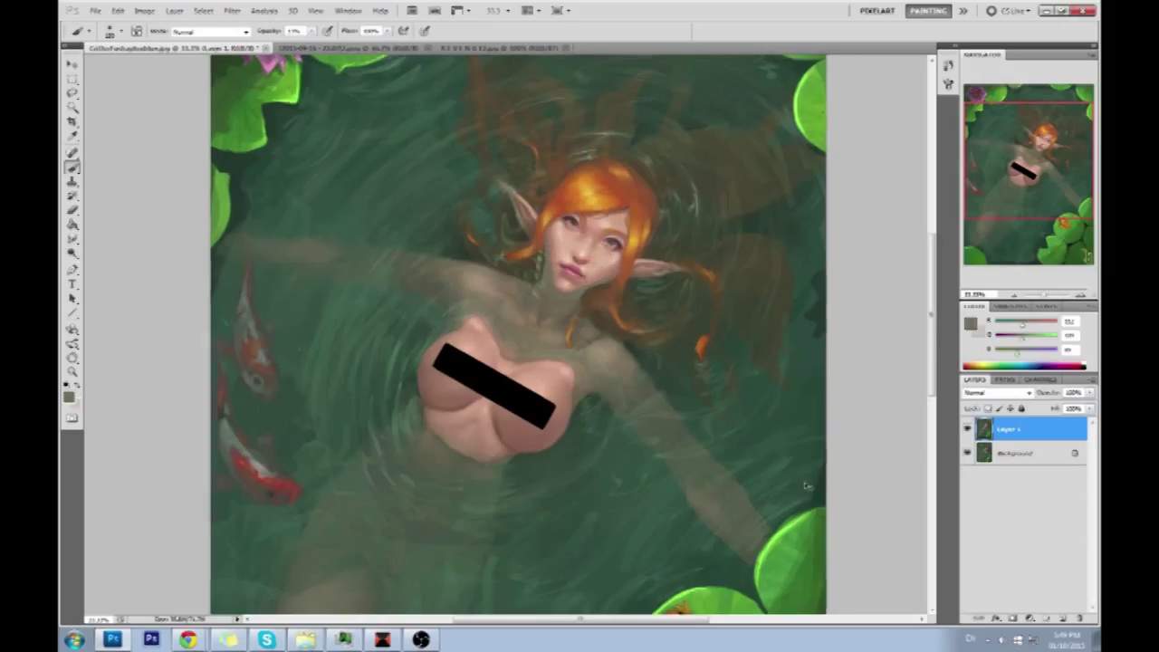
Add a new layer above the retouched painting and fill it with a muted sea-green colour.
key(ctrl+minus)
click(1061, 617)
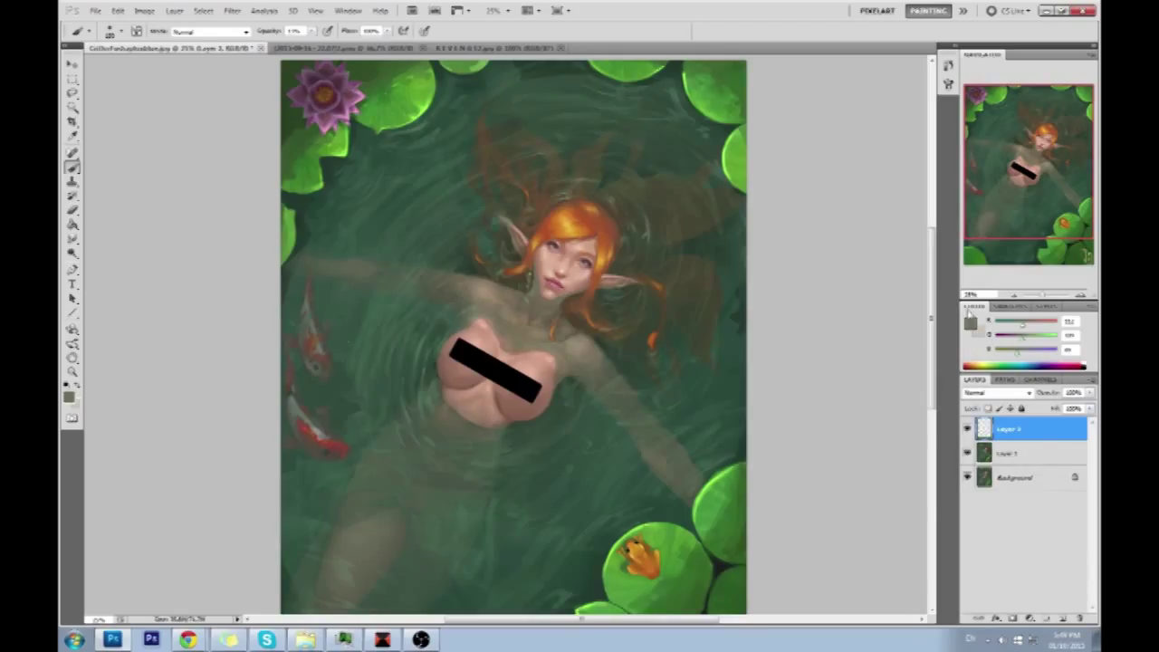
click(969, 320)
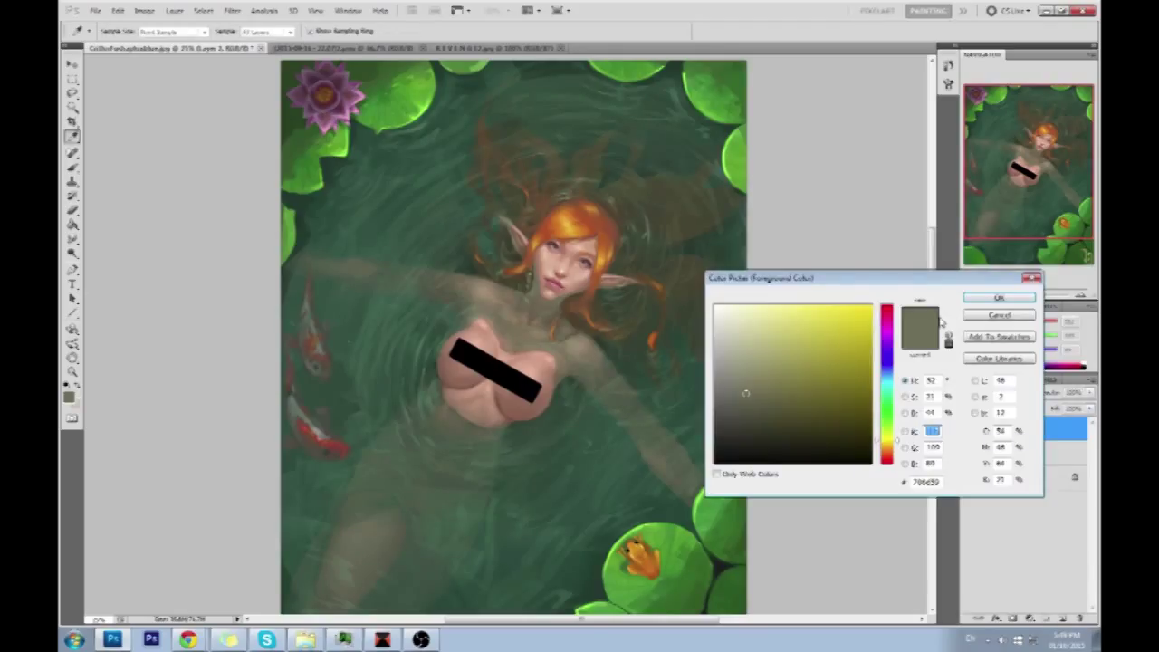
mouse_move(889, 413)
mouse_down()
mouse_move(888, 383)
mouse_move(889, 397)
mouse_up()
drag(741, 398, 743, 360)
click(756, 358)
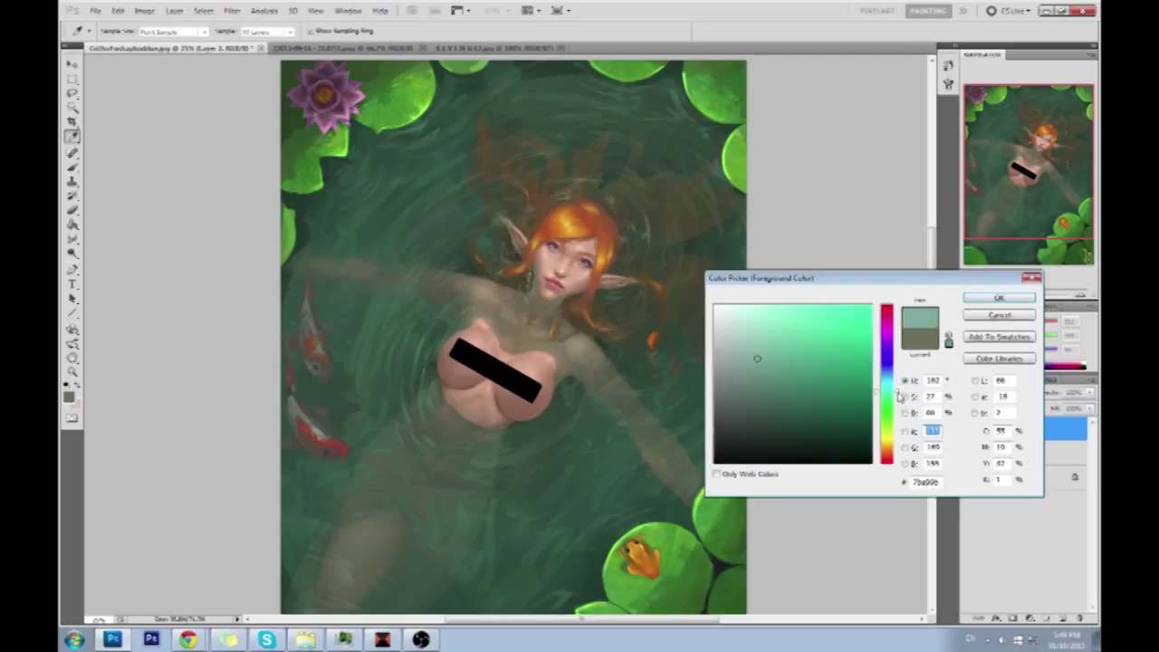
click(997, 298)
key(g)
click(603, 316)
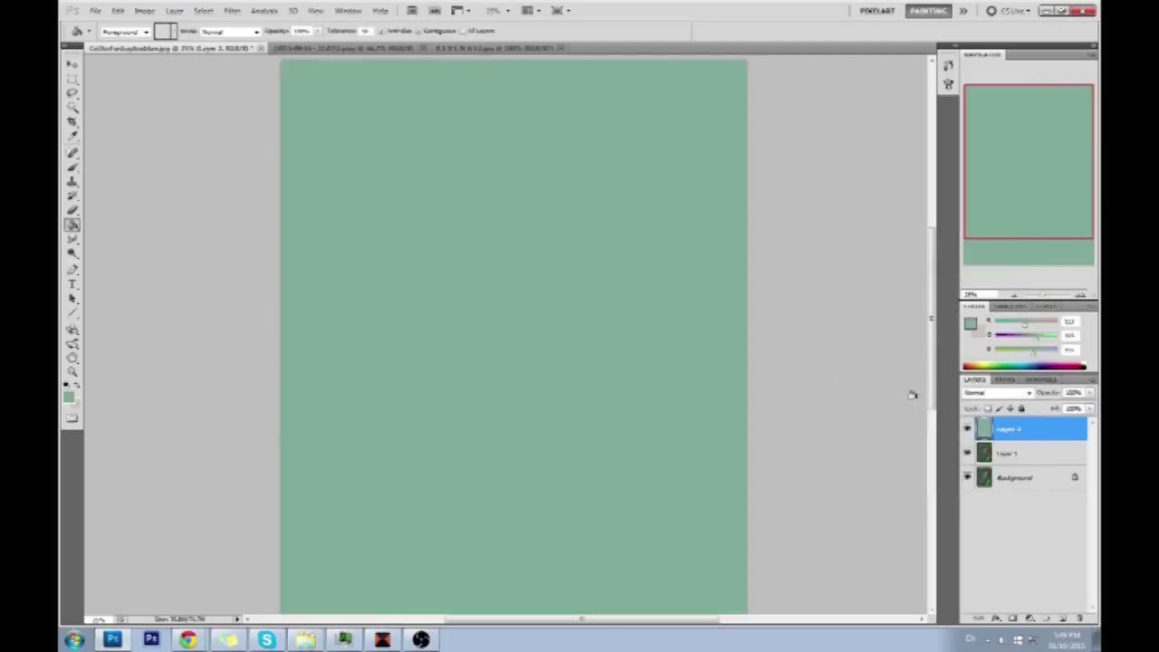
Try the green layer in Multiply mode with its fill reduced to roughly half.
click(999, 394)
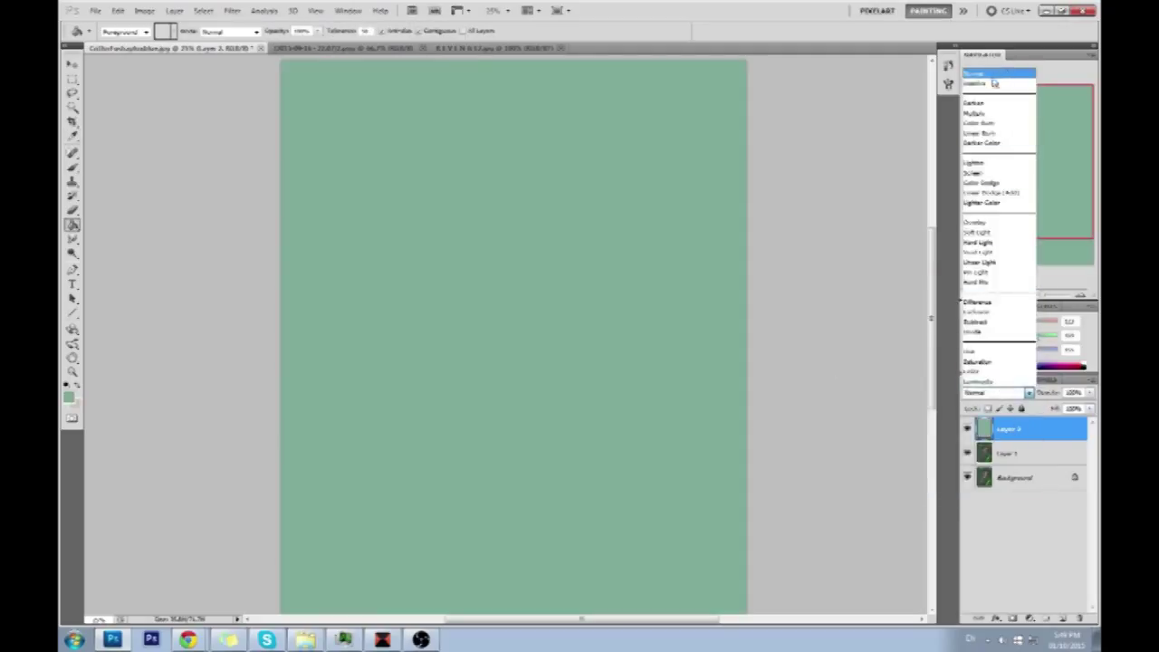
click(1016, 56)
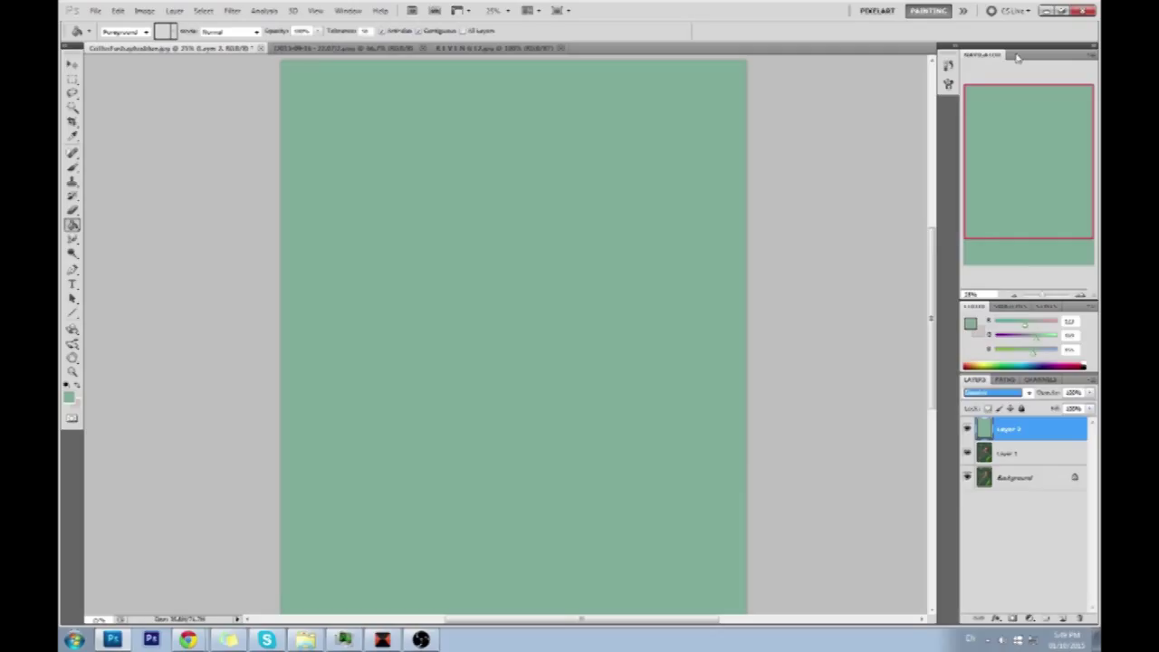
key(Down)
key(Down)
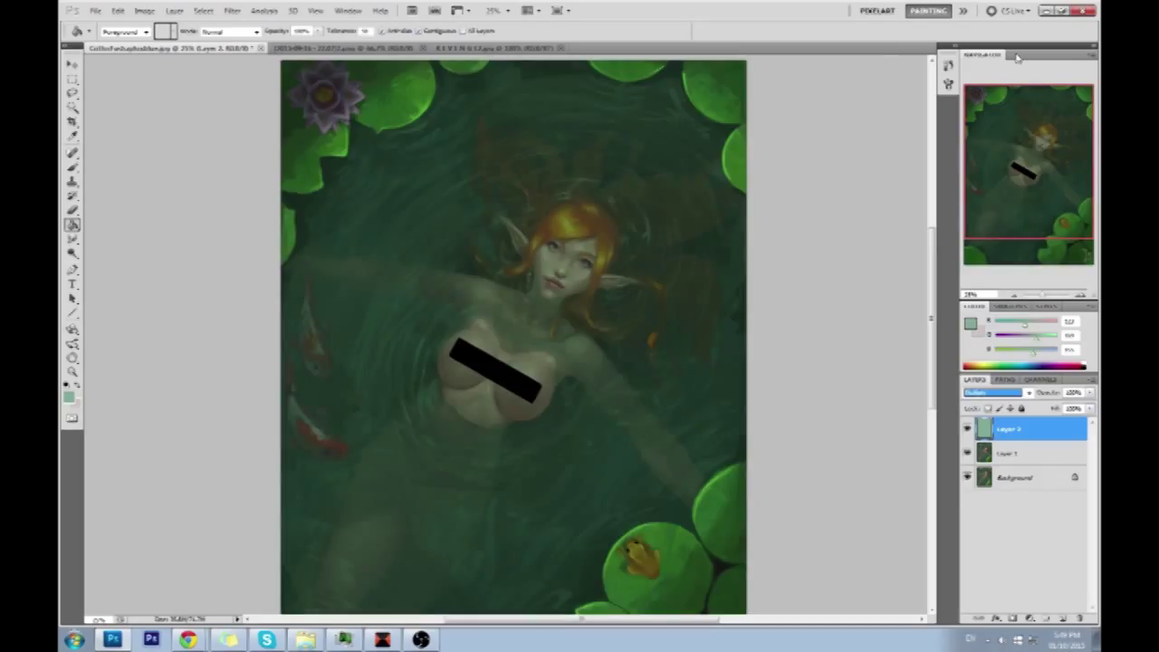
drag(1089, 408, 1057, 423)
Compare the painting with and without the green tint, keeping the layer in Multiply mode.
click(965, 430)
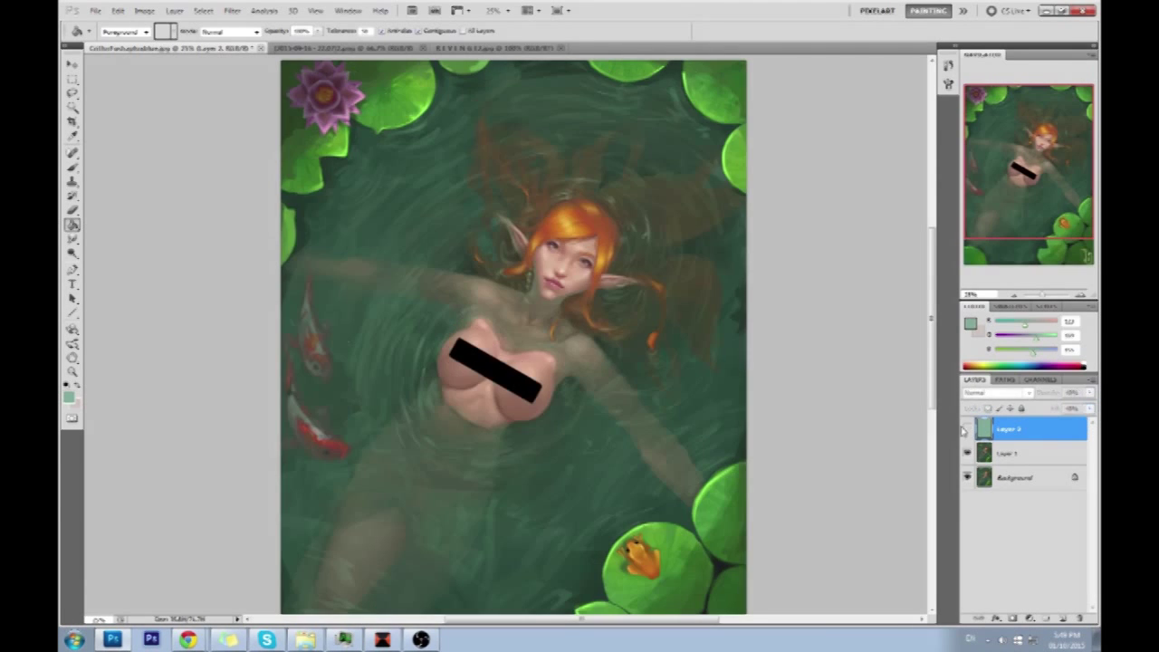
click(965, 431)
click(965, 430)
click(965, 431)
click(965, 431)
click(964, 431)
click(989, 393)
click(979, 114)
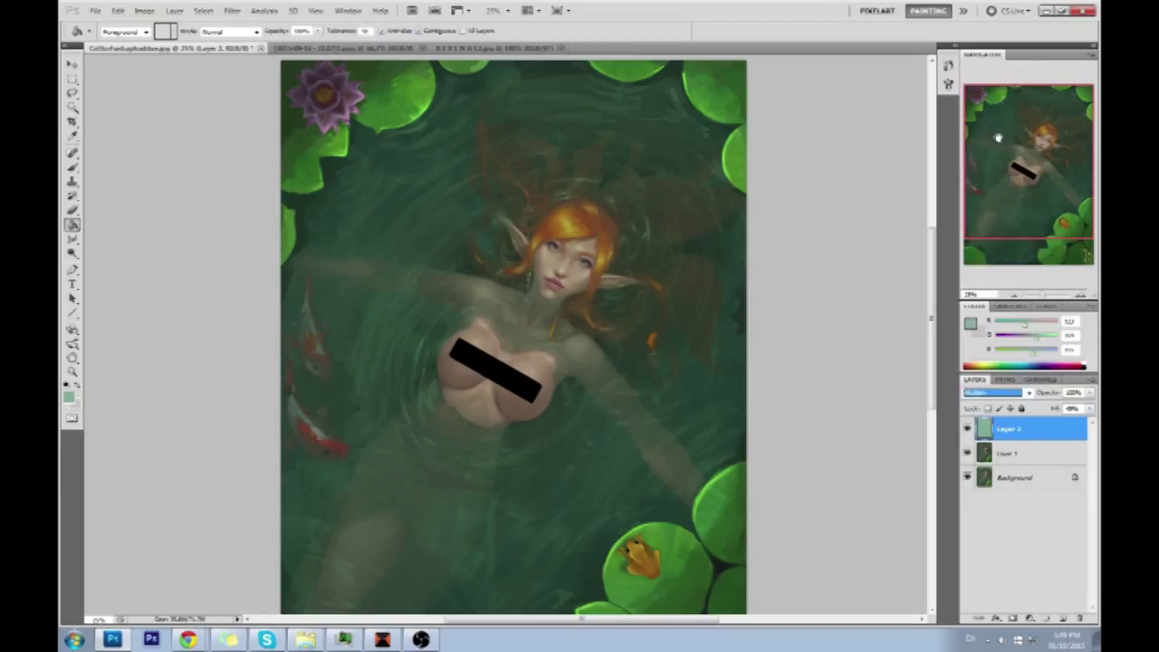
Restore the green layer's fill to 100% and cycle its blend mode through the darkening modes to Lighten.
click(1089, 408)
click(1088, 420)
click(997, 393)
click(991, 113)
key(Down)
key(Down)
key(Down)
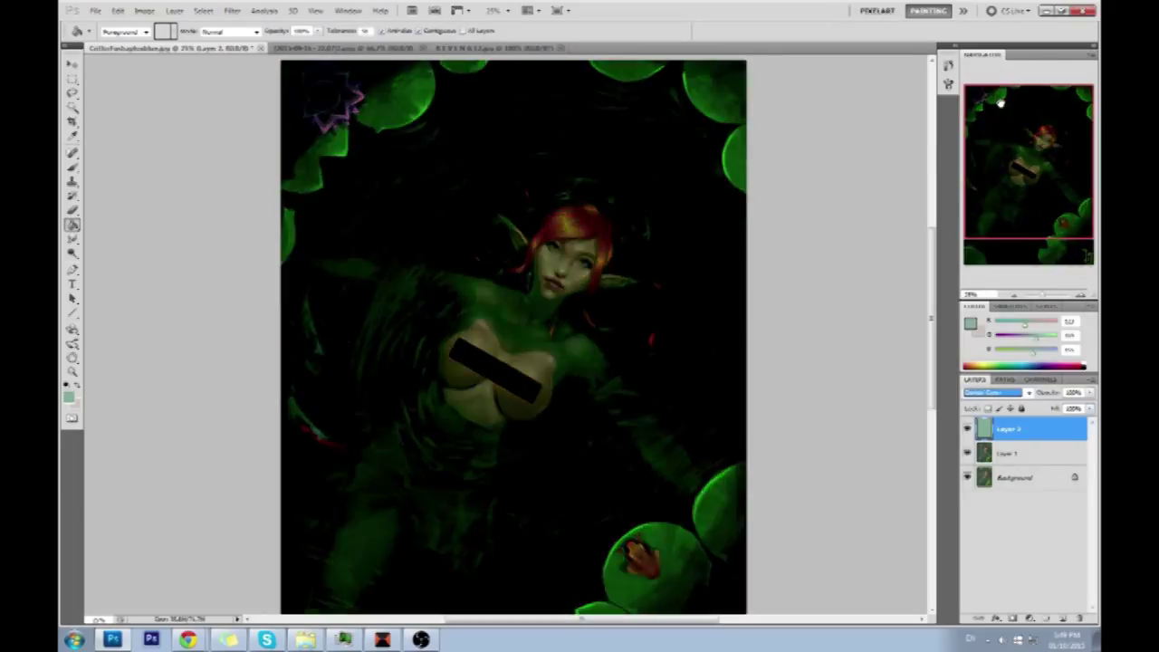
key(Up)
key(Down)
key(Down)
key(Down)
key(Up)
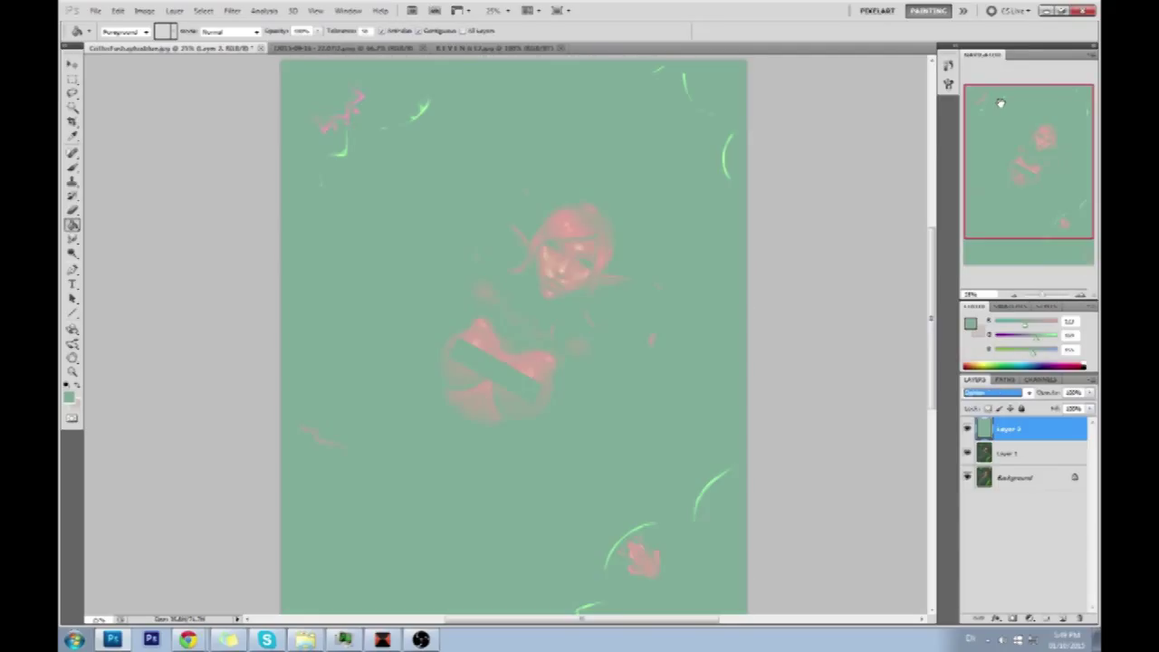
Lower the Lighten layer's fill to about 40% and compare the painting with and without it.
click(1089, 409)
drag(1089, 412, 1052, 425)
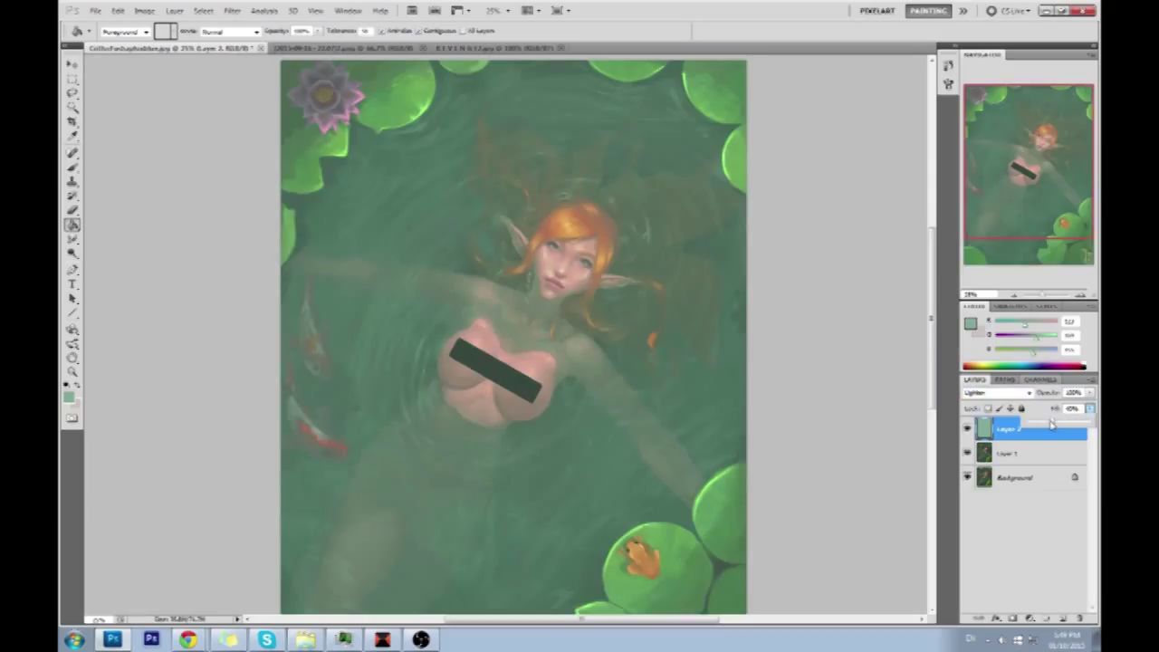
click(966, 429)
click(966, 429)
click(967, 429)
click(967, 429)
click(966, 429)
click(967, 429)
Try the green layer in Screen mode with its fill at 100%.
drag(1091, 412, 1096, 425)
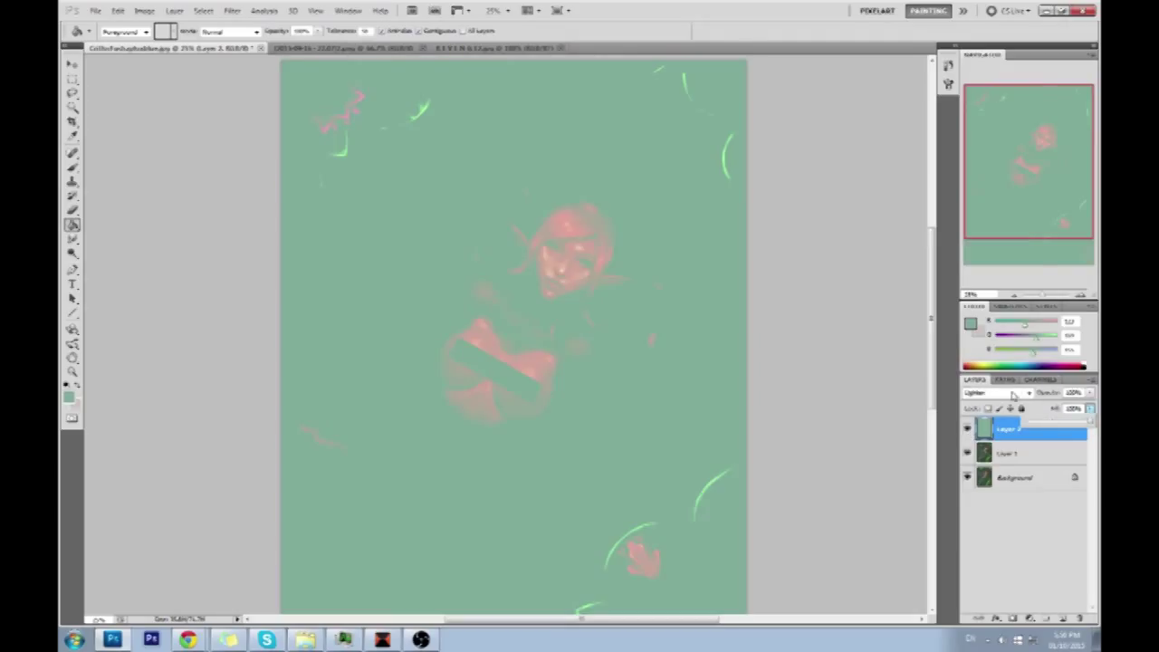
click(1028, 392)
click(1018, 173)
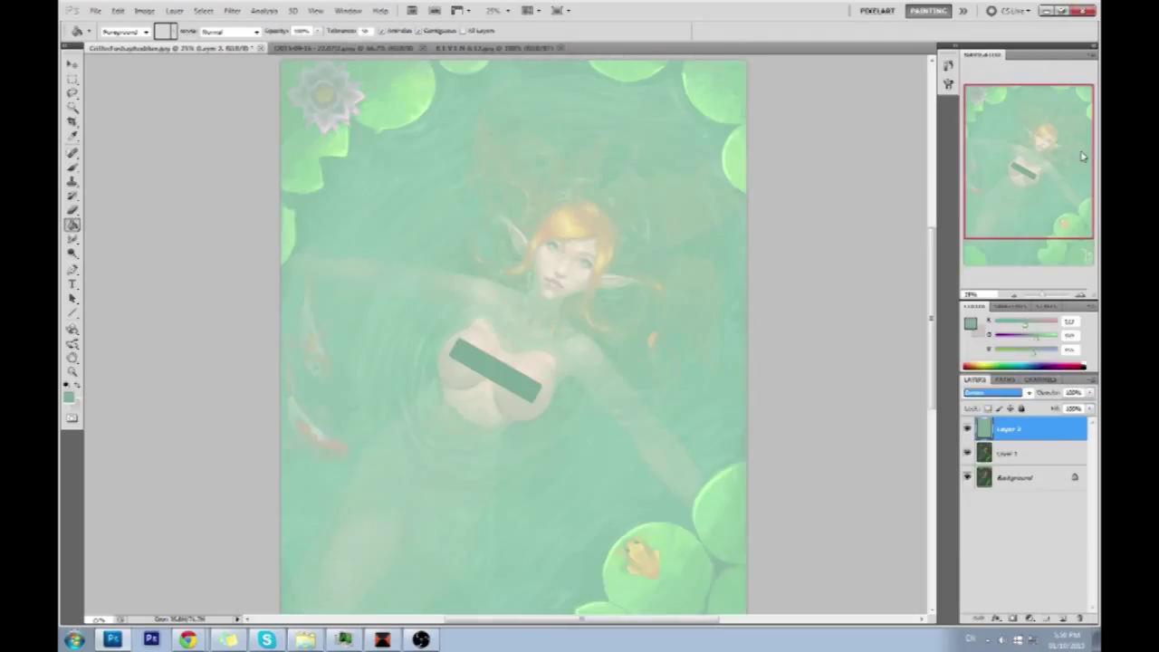
click(1093, 408)
mouse_move(1068, 430)
mouse_down()
mouse_move(1050, 425)
mouse_move(1088, 425)
mouse_up()
Cycle the green layer's blend mode from Color Dodge through Overlay to Soft Light.
click(1000, 392)
click(993, 184)
key(Down)
key(Down)
key(Down)
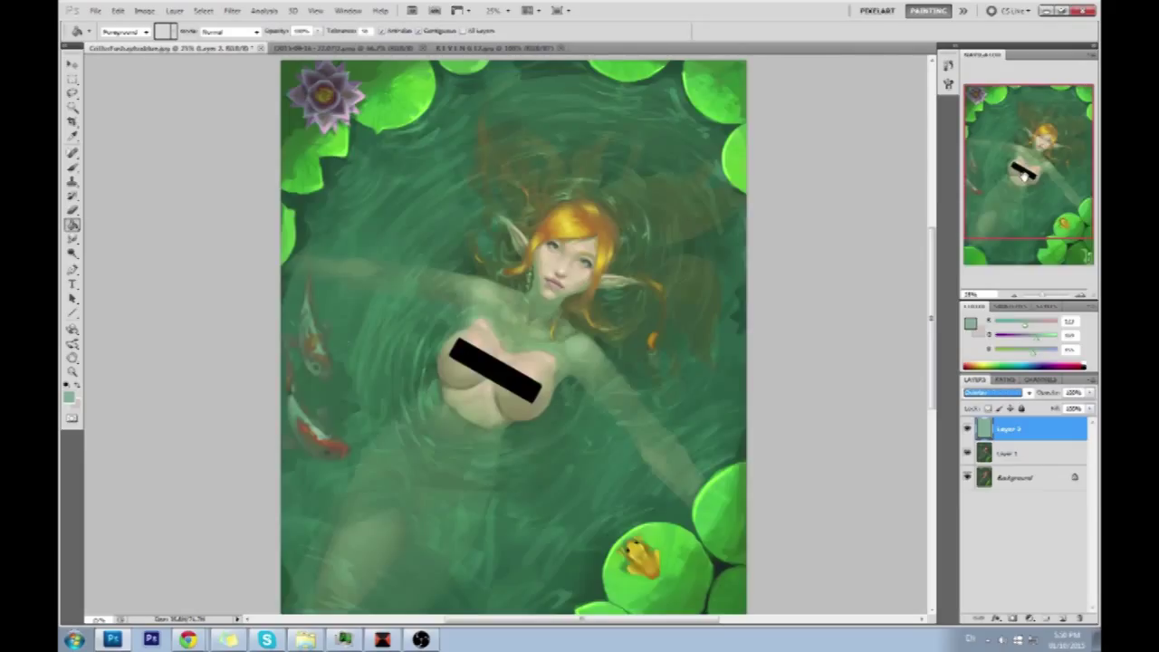
key(Down)
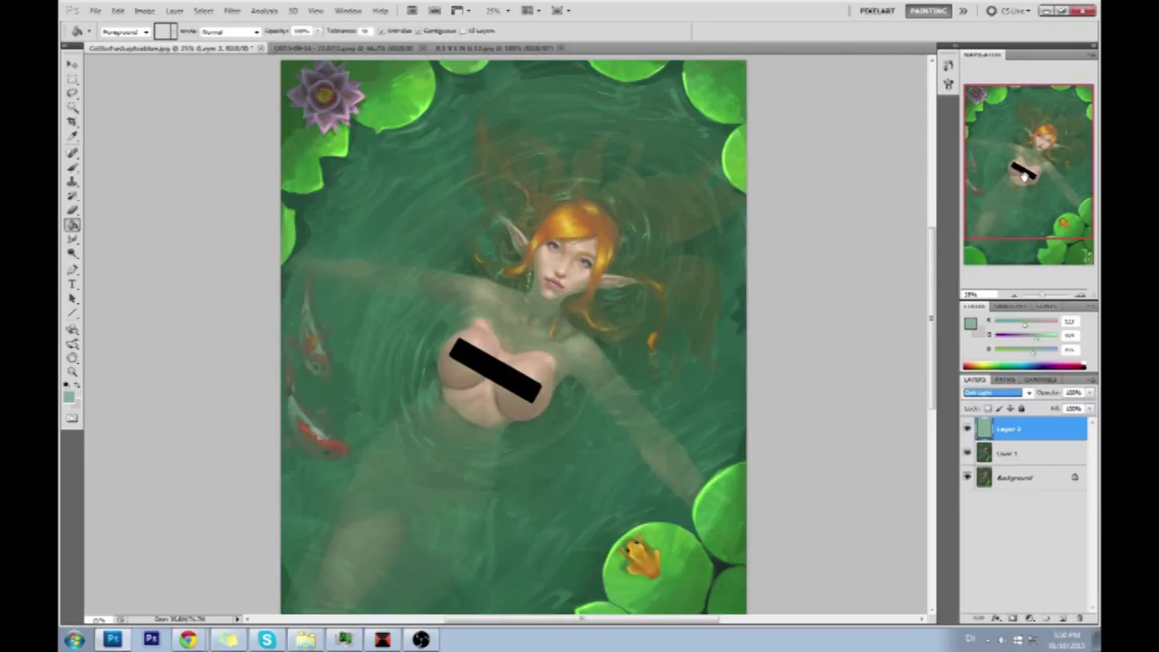
Compare the painting with and without the Soft Light green layer by toggling its visibility.
click(965, 429)
click(966, 429)
click(965, 429)
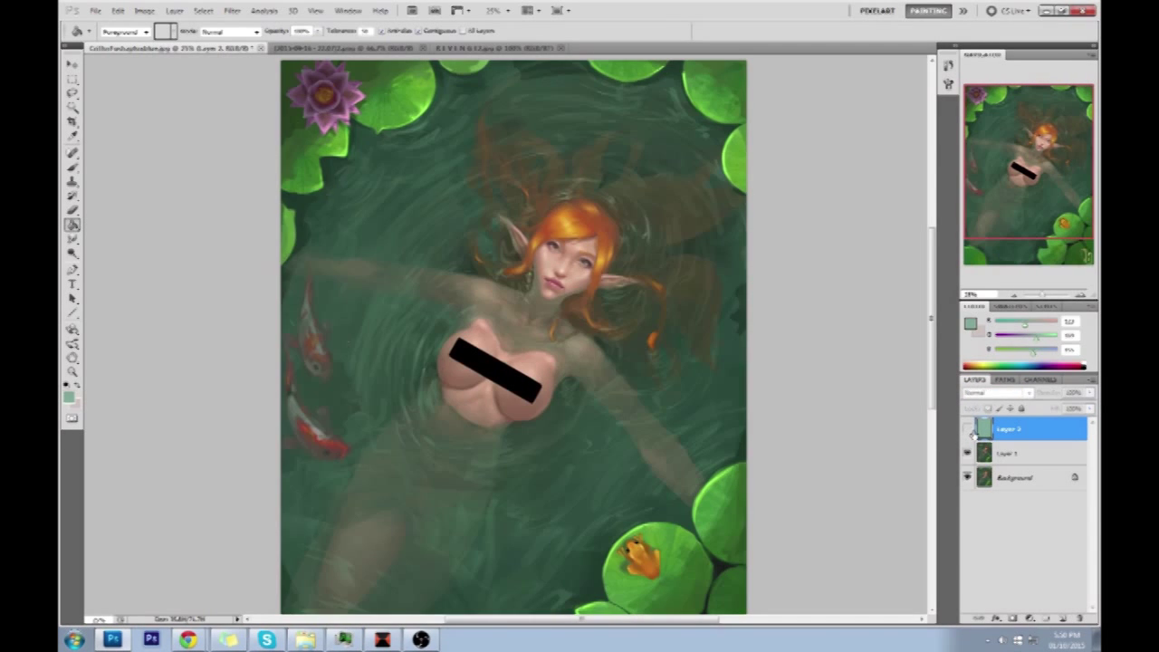
click(966, 429)
click(966, 429)
click(966, 429)
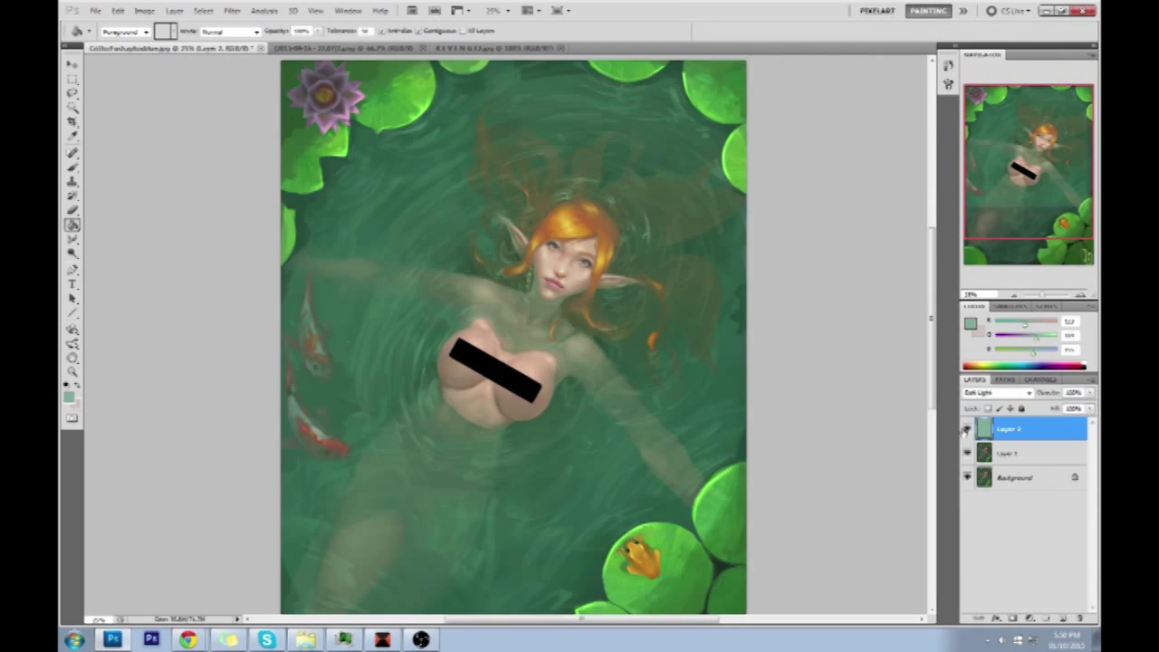
Switch the green layer to Hard Light and step through the neighbouring modes to Linear Light.
click(986, 393)
click(1000, 243)
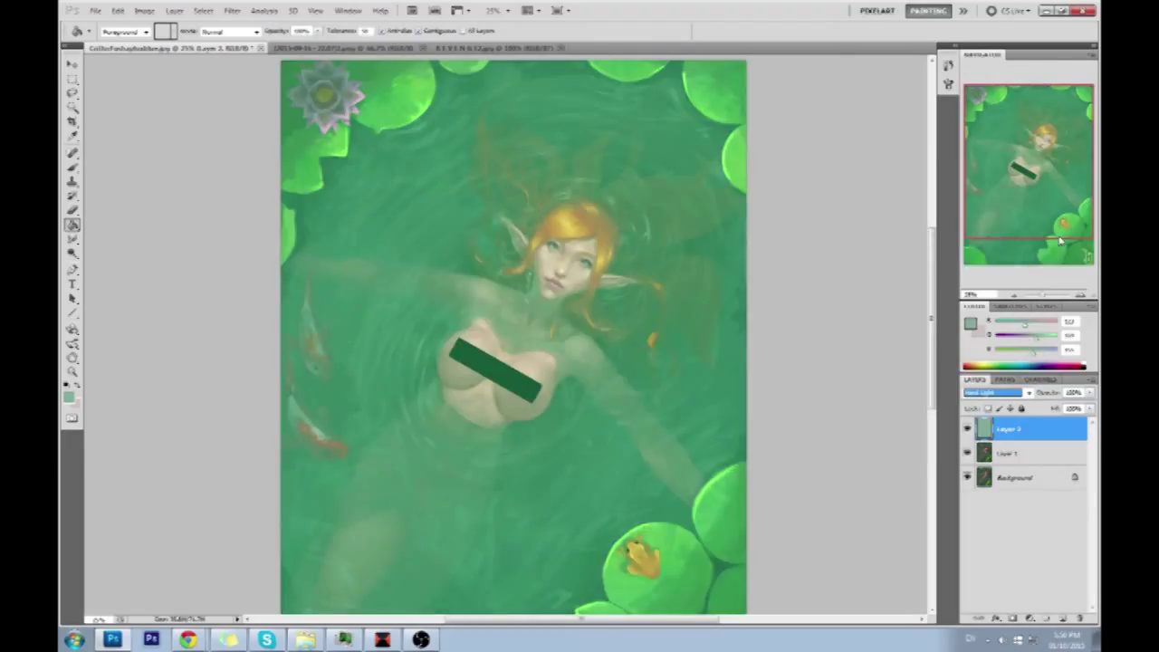
key(Down)
key(Down)
key(Down)
key(Up)
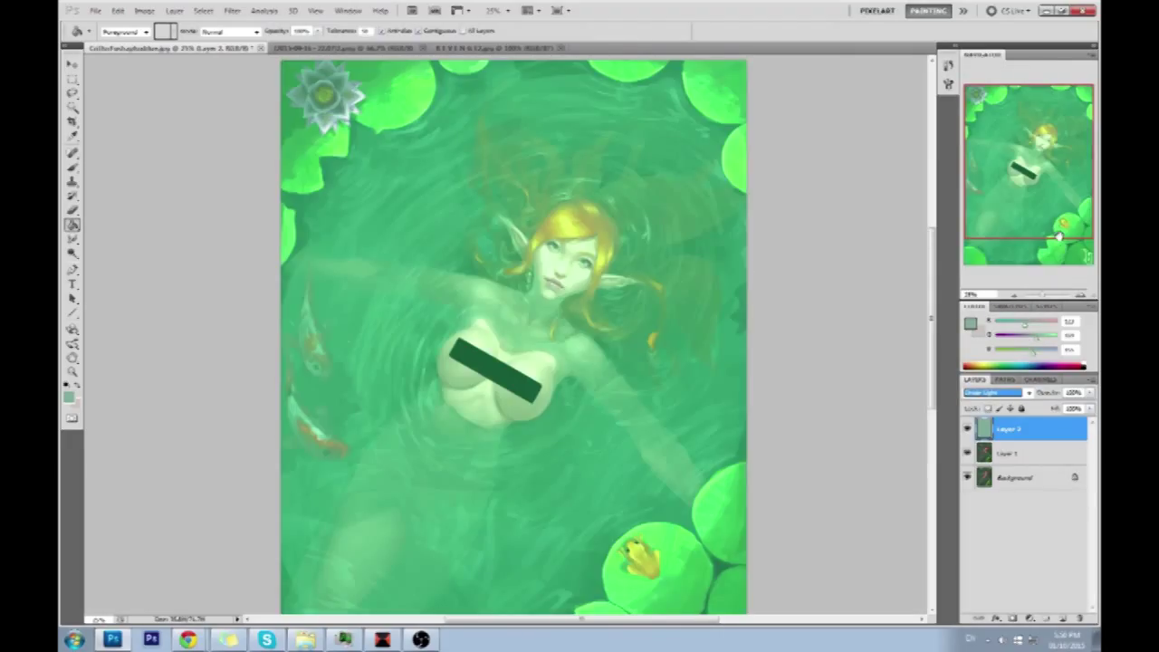
Compare the painting with and without the Linear Light layer at reduced fill, and restore its fill to 100%.
click(1088, 409)
drag(1071, 422, 1059, 421)
click(966, 431)
click(965, 430)
click(966, 431)
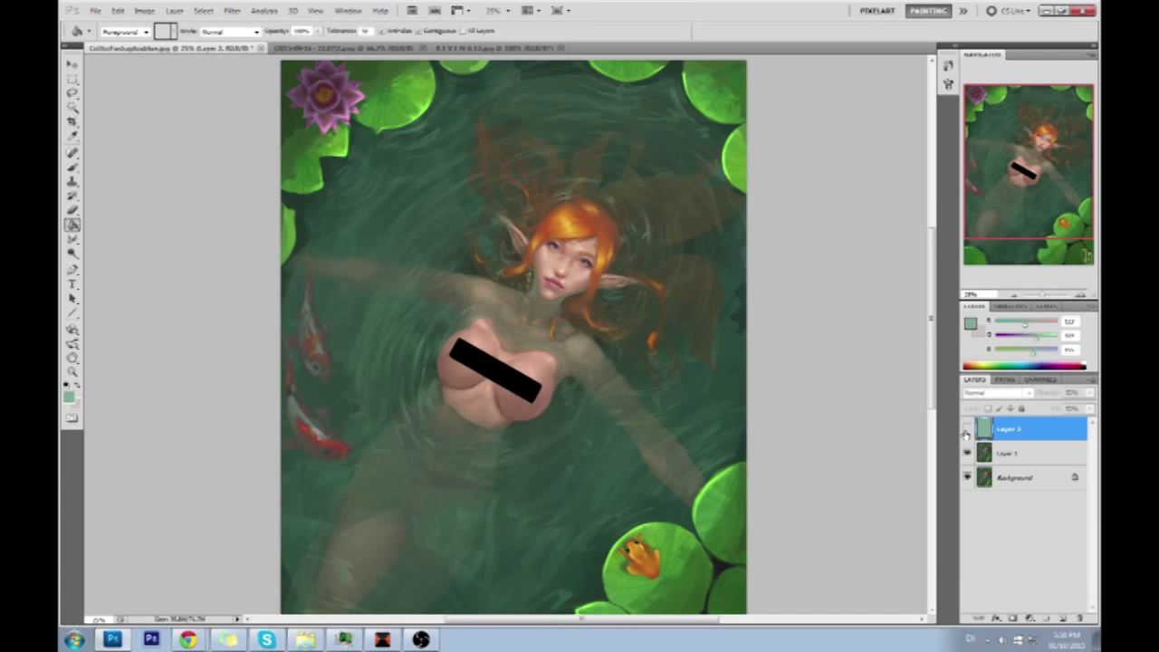
click(966, 431)
click(965, 430)
click(966, 431)
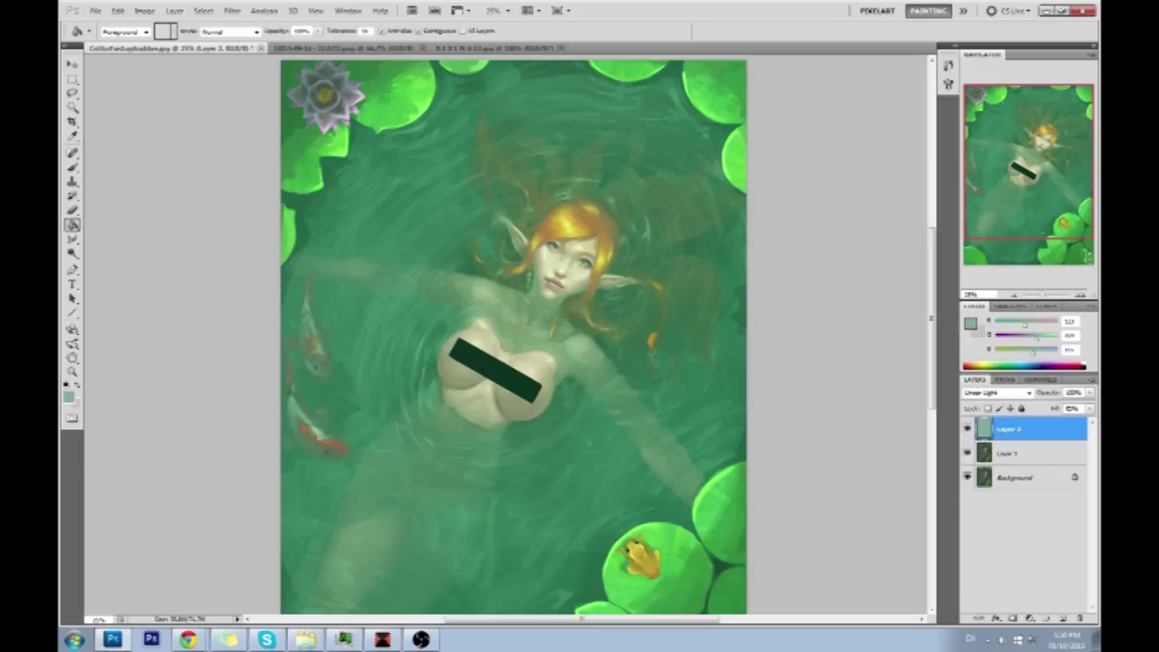
click(1090, 408)
click(1089, 421)
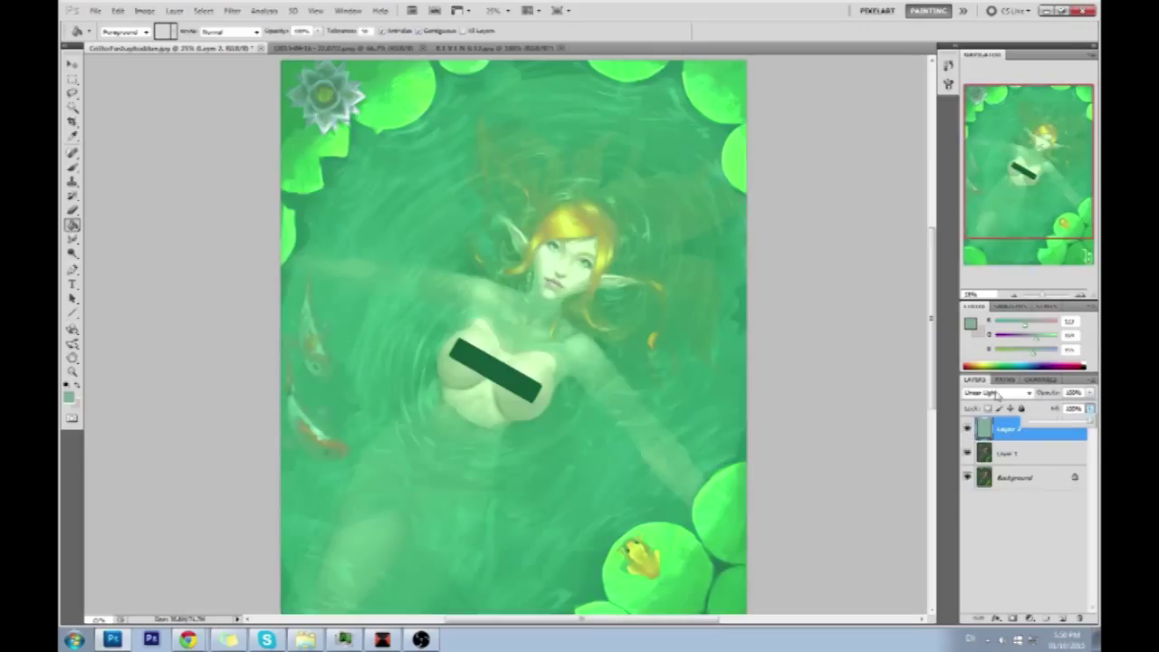
Set the green layer's blend mode to Pin Light and compare the painting with and without it.
click(998, 393)
click(990, 274)
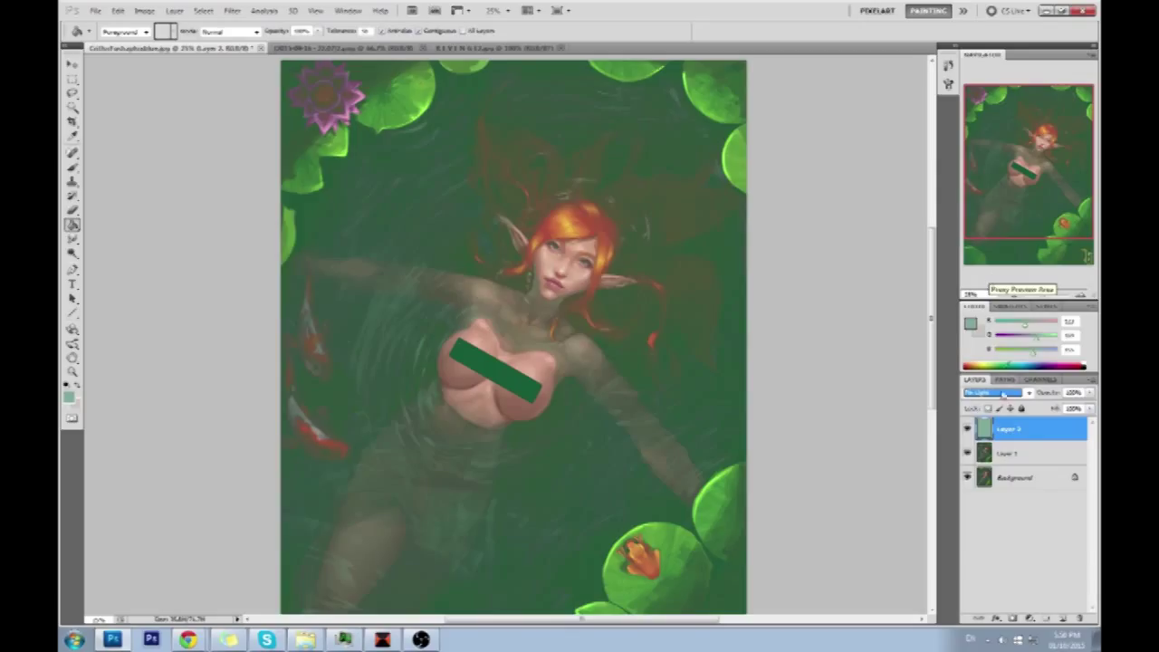
click(966, 431)
click(967, 430)
click(967, 431)
click(966, 430)
click(966, 430)
click(967, 431)
click(967, 431)
click(967, 431)
click(966, 431)
click(967, 430)
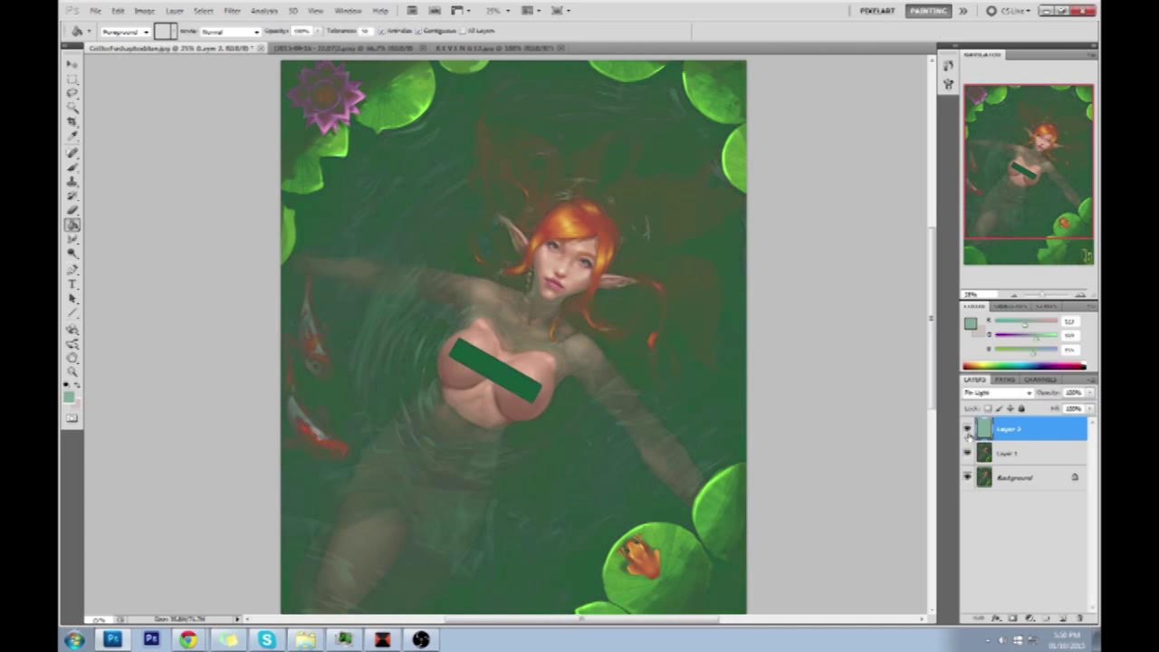
click(967, 431)
click(967, 431)
click(967, 431)
click(967, 431)
click(967, 431)
click(967, 431)
click(967, 431)
Lower the Pin Light green layer's fill to about 46%.
drag(1090, 408, 1066, 423)
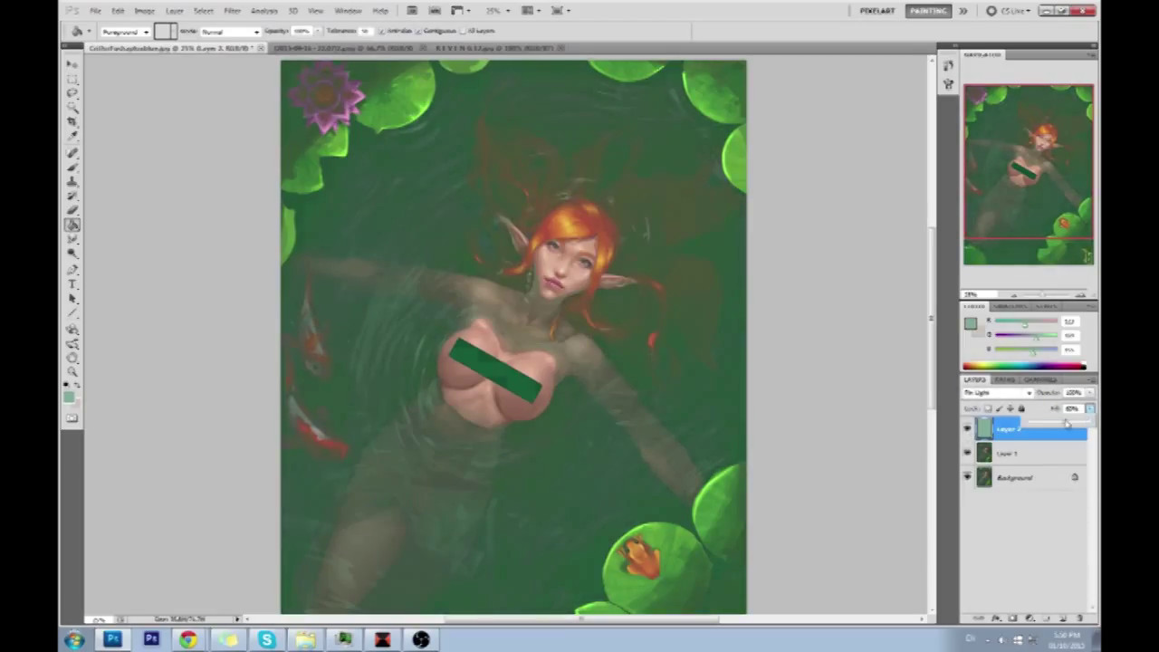
drag(1063, 423, 1056, 427)
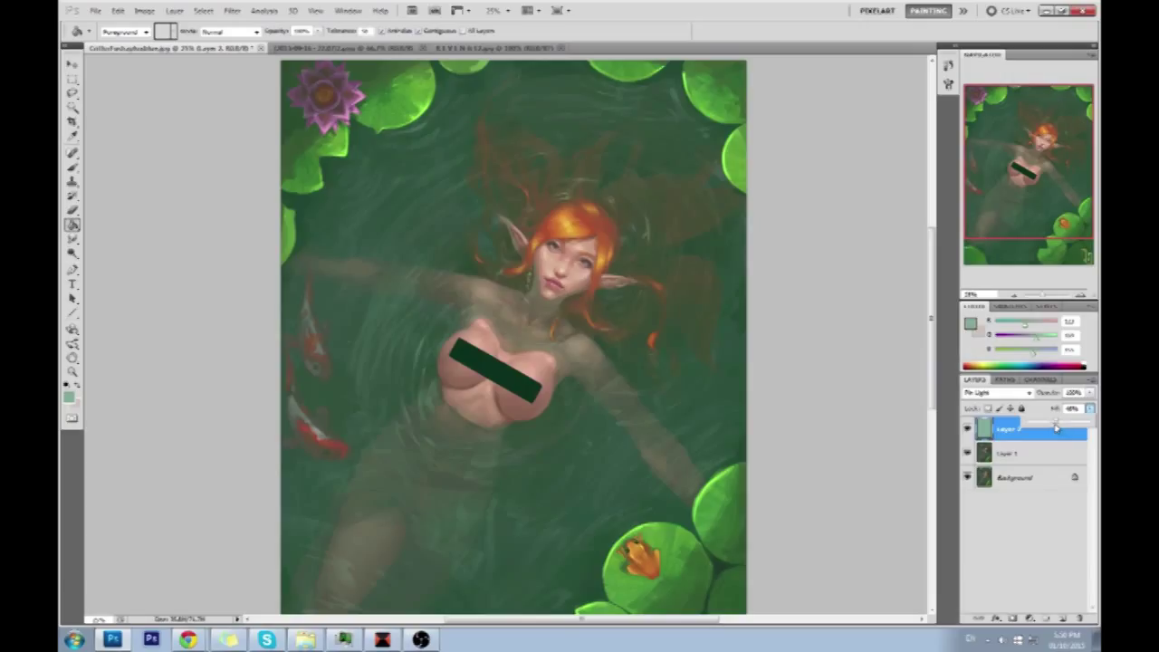
Lighten the hair by brushing the muted green at higher brush opacity on a new Soft Light layer, undoing the last stroke.
click(1063, 618)
click(986, 393)
click(978, 232)
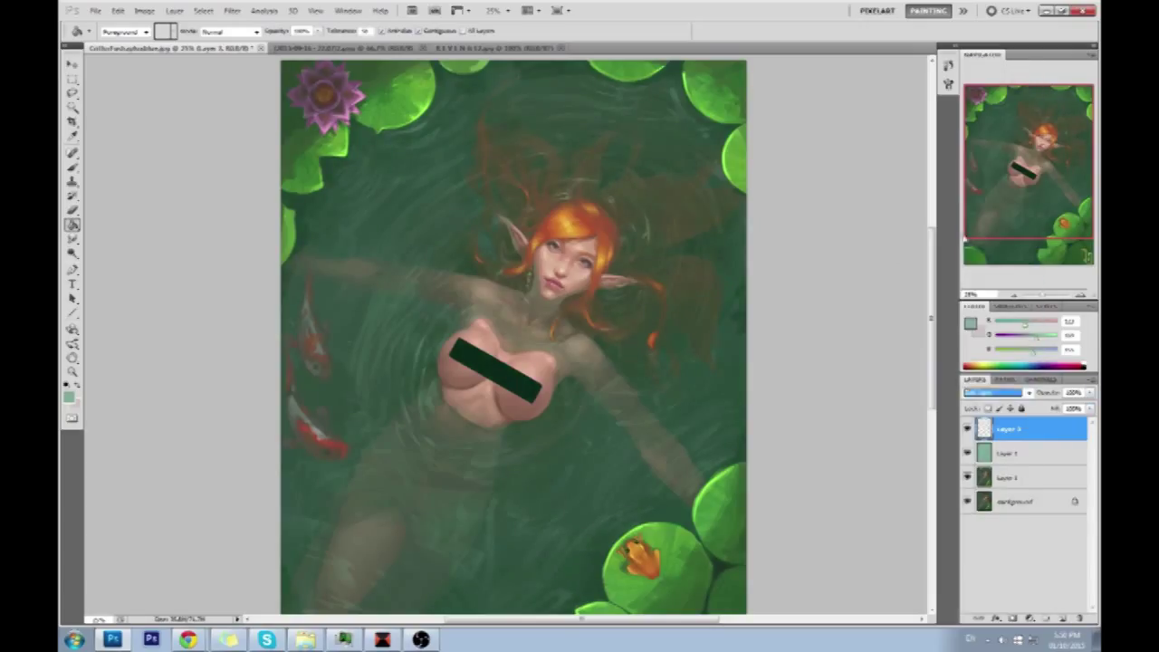
key(b)
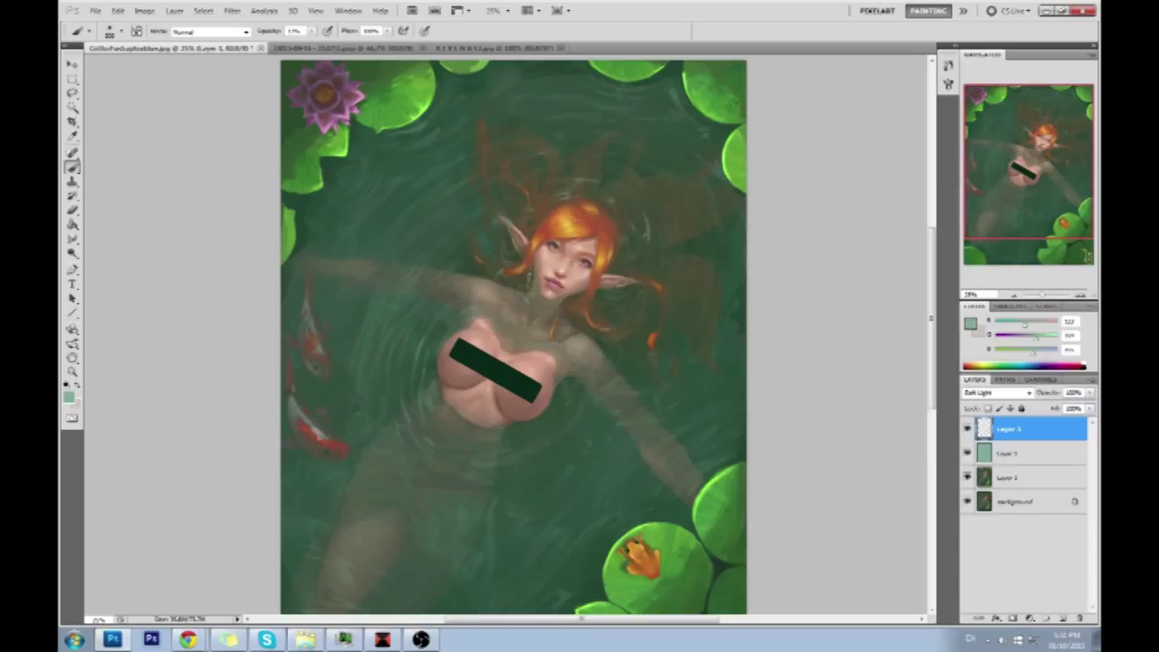
drag(311, 31, 350, 49)
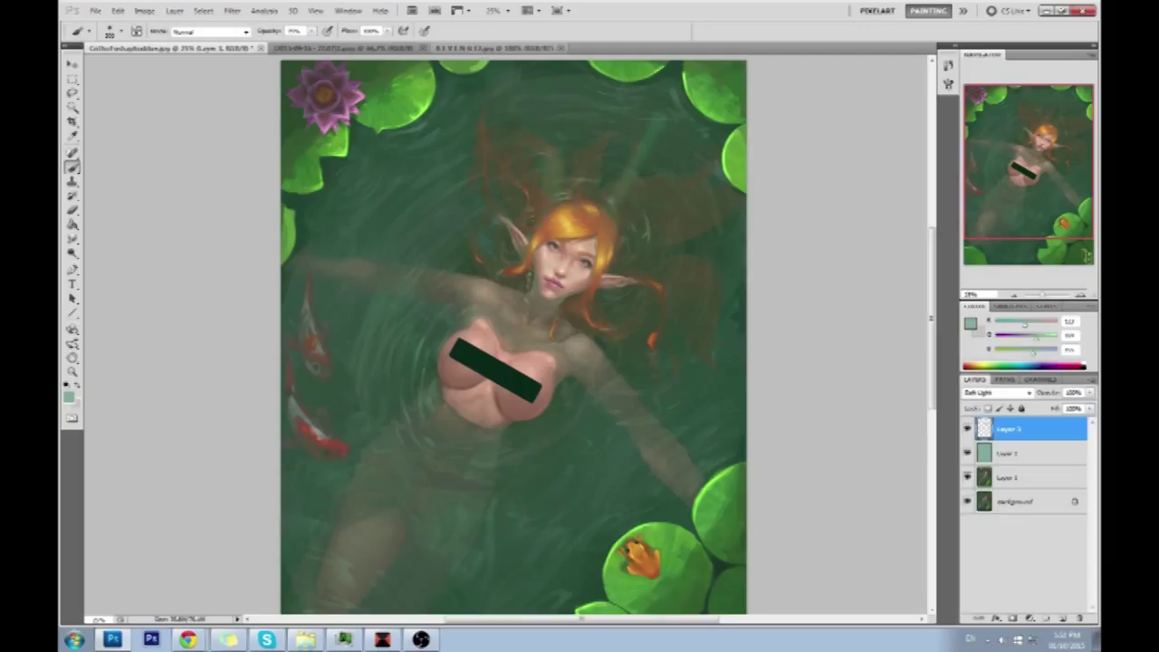
mouse_move(605, 108)
mouse_down()
mouse_move(661, 180)
mouse_move(690, 162)
mouse_up()
key(ctrl+z)
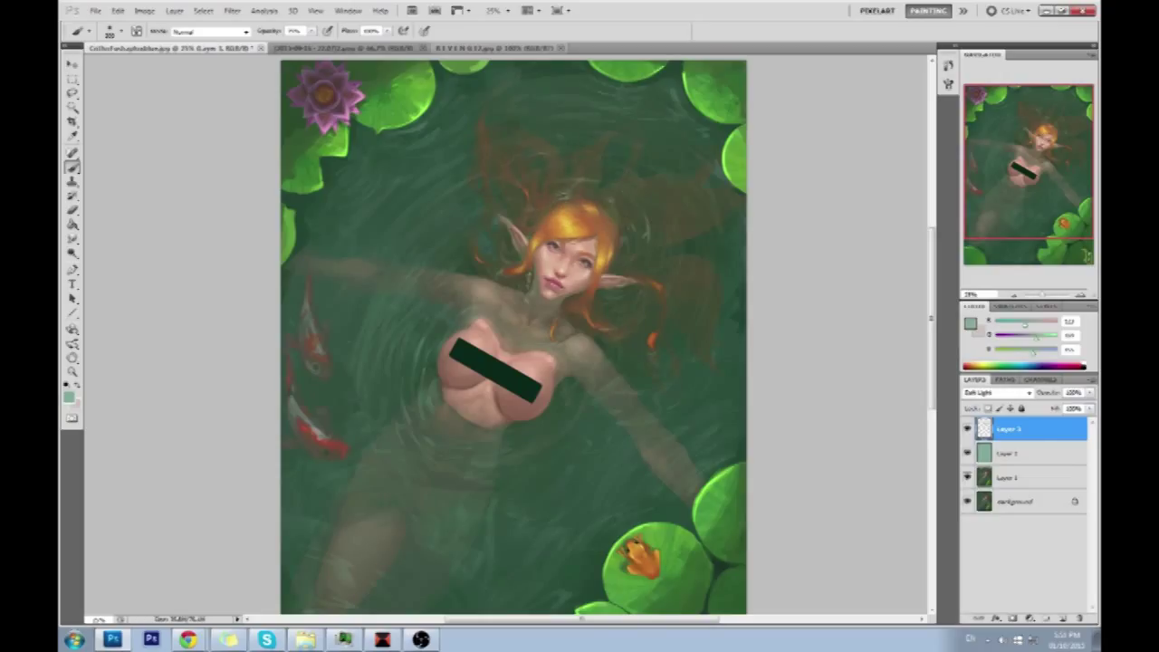
Sample the golden hair as the foreground colour and shift its hue slightly towards yellow.
click(972, 323)
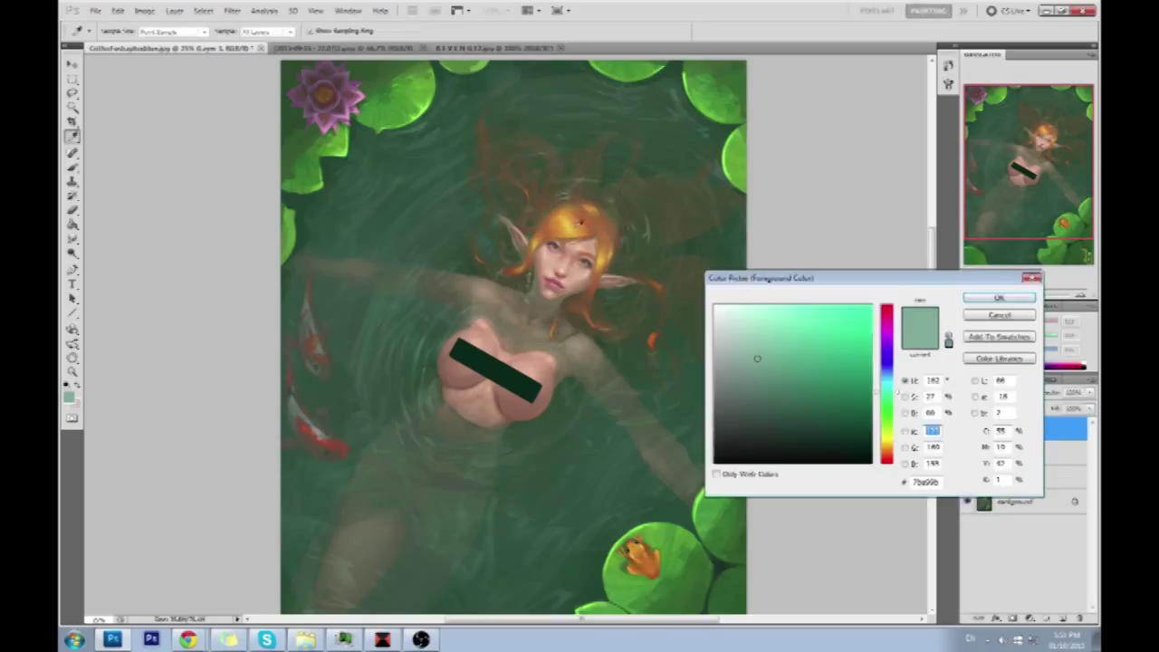
click(581, 224)
drag(897, 449, 897, 445)
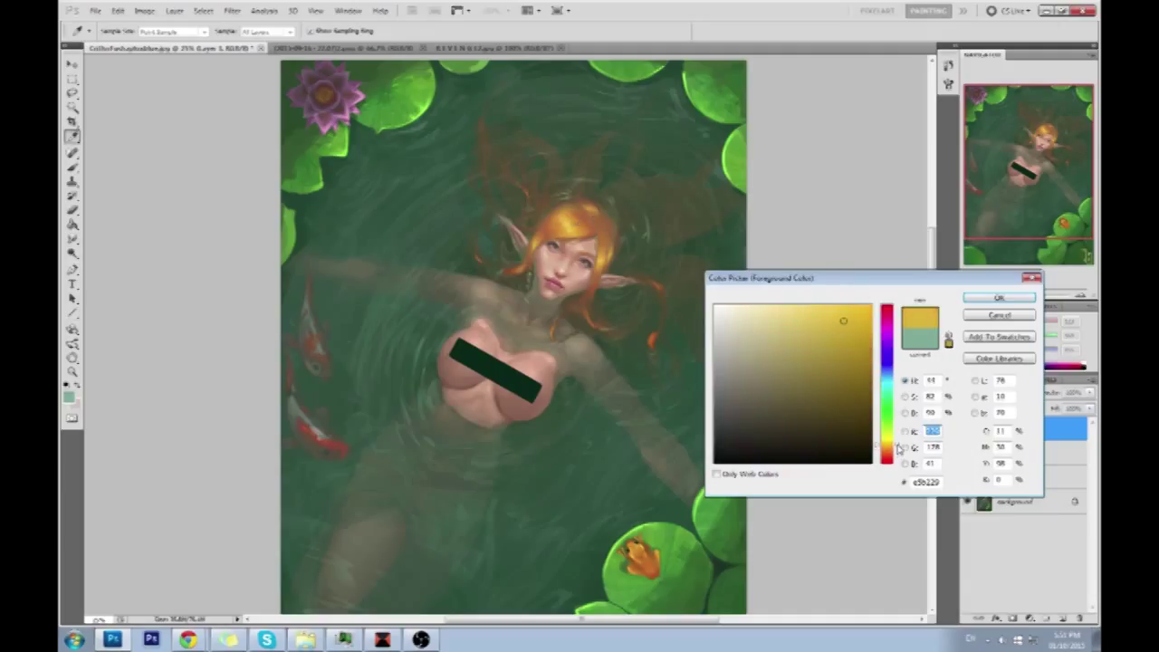
click(999, 298)
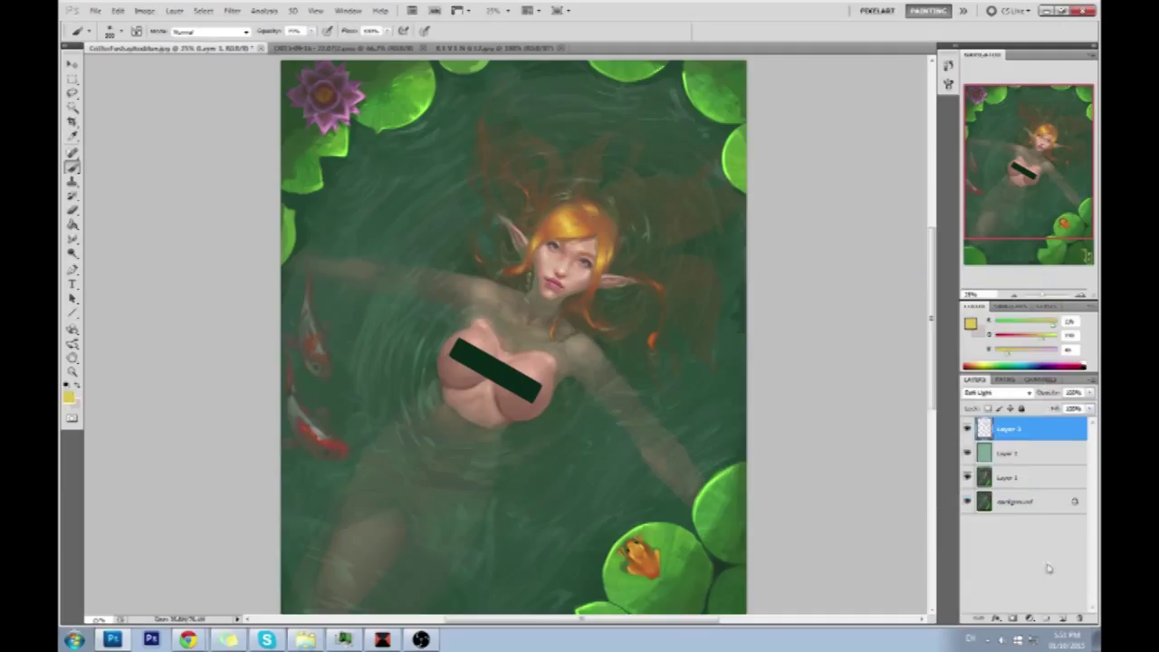
Tint the floating hair yellow with a low-opacity brush on a new layer in Color mode.
click(1063, 617)
click(991, 392)
click(987, 372)
key(ctrl+z)
drag(311, 32, 281, 45)
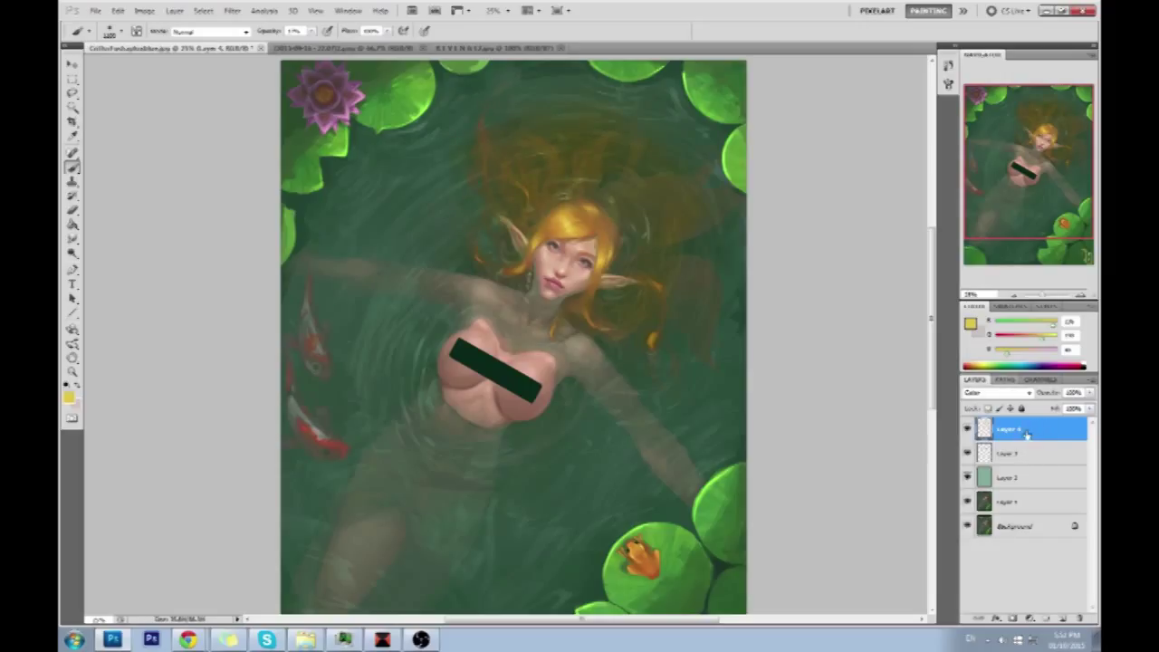
Add another Color layer and brush a green sampled from the water over the lily pads and lotus to mute them.
click(1059, 615)
click(1000, 392)
click(982, 371)
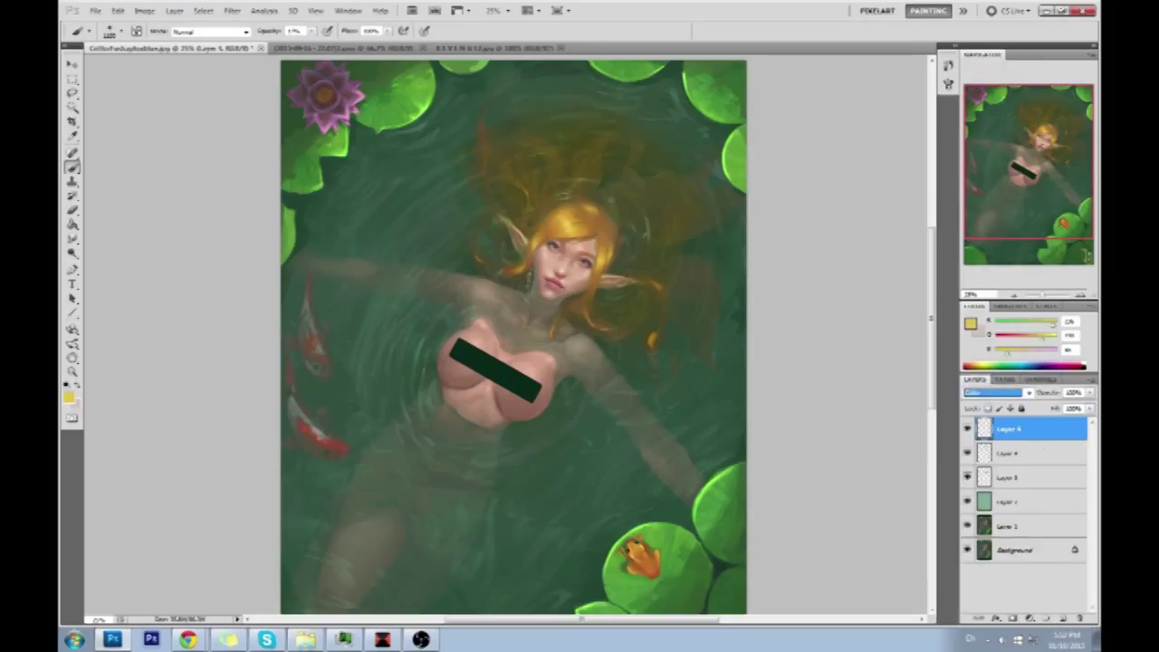
alt+click(673, 105)
alt+click(679, 88)
alt+click(679, 90)
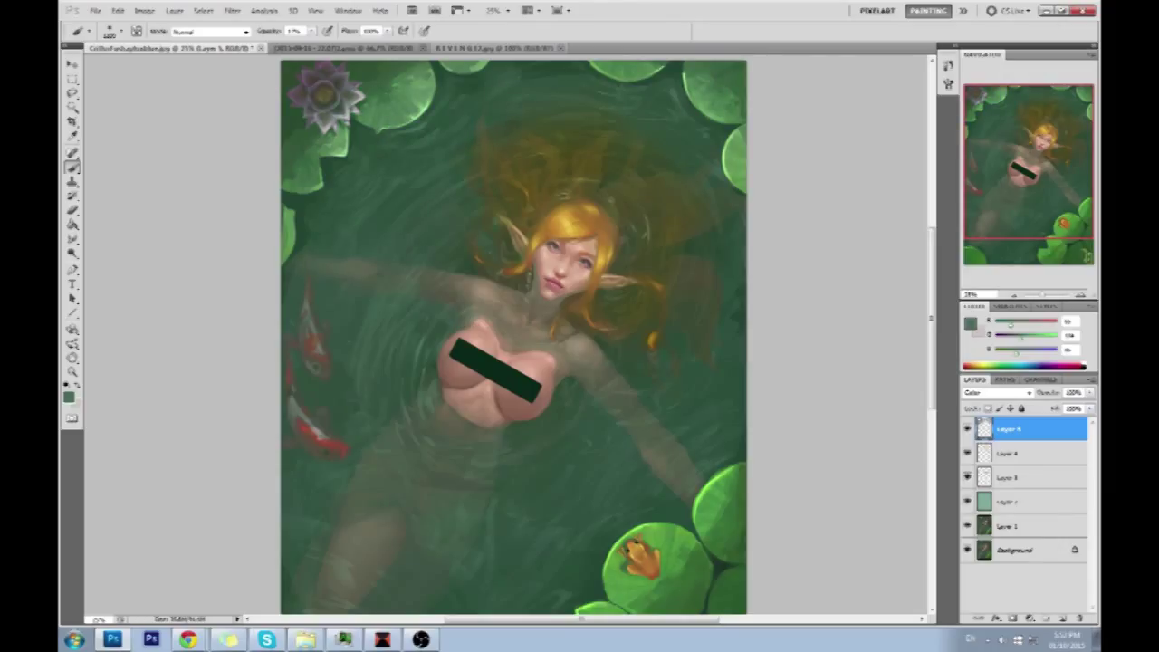
drag(664, 467, 646, 353)
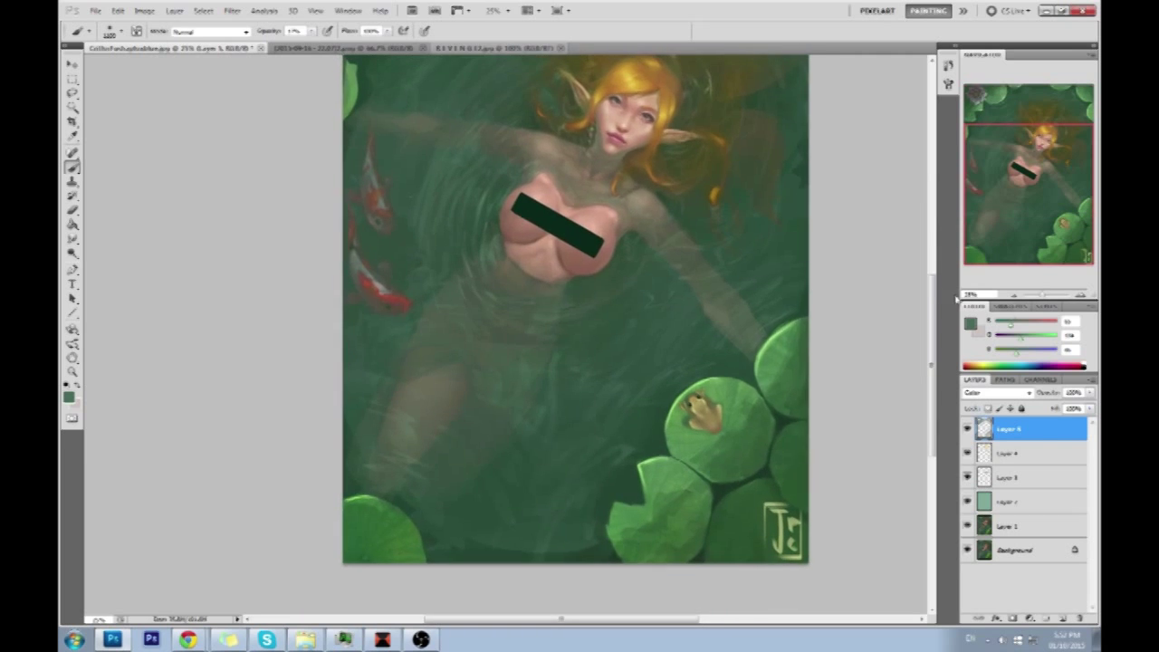
key(i)
click(69, 395)
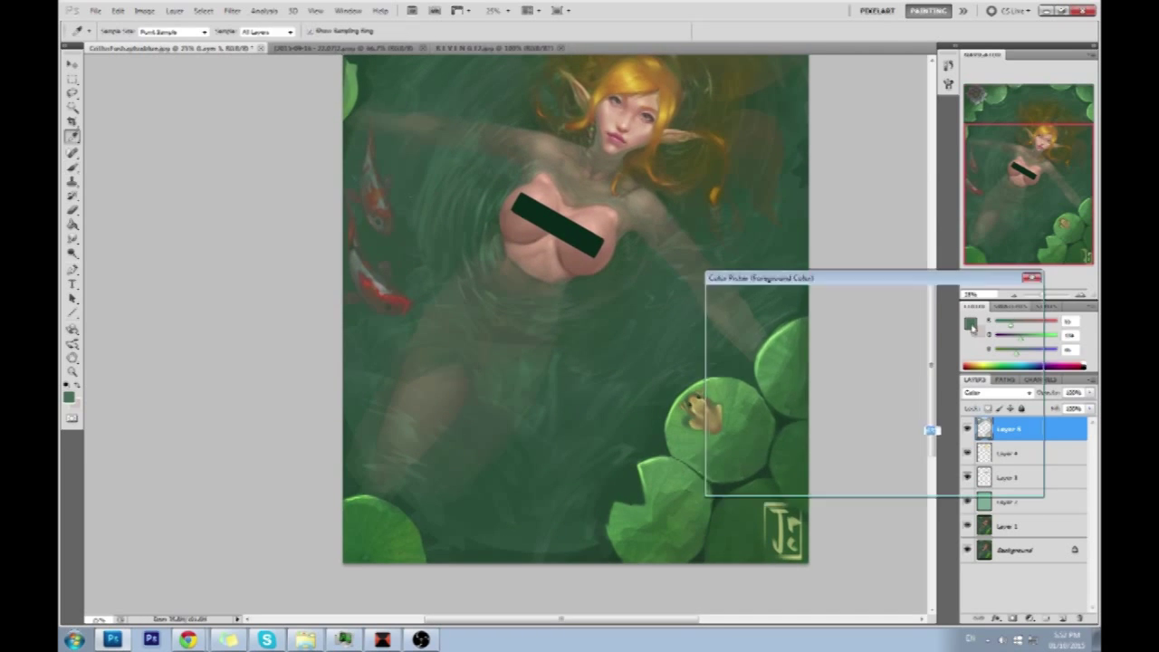
drag(784, 338, 775, 329)
drag(888, 397, 884, 393)
click(774, 313)
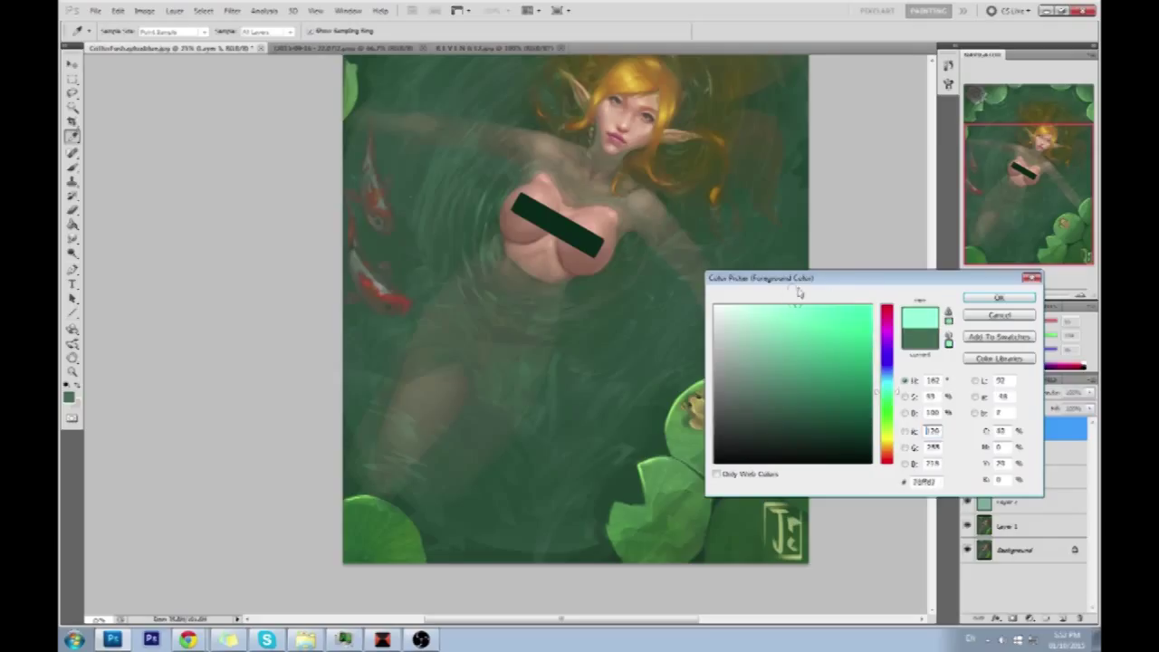
click(997, 297)
key(b)
Set the foreground colour to a bright turquoise (#26e4be) and brush it over the water on the Color layer.
click(970, 324)
drag(786, 332, 845, 321)
drag(897, 394, 899, 391)
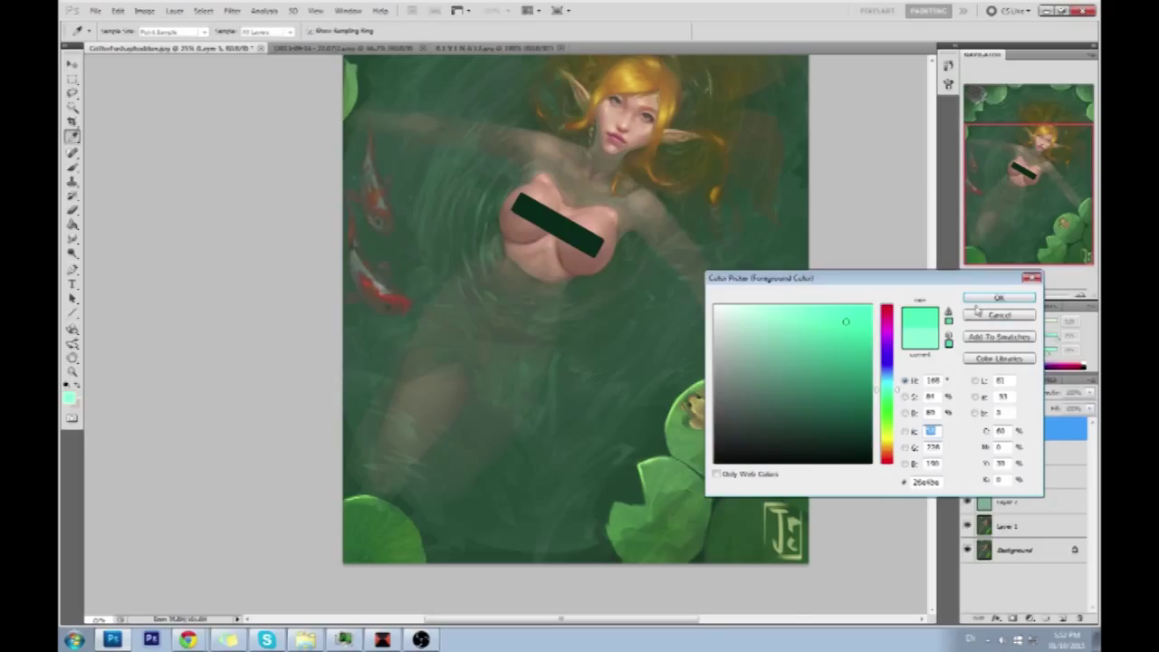
click(973, 300)
mouse_move(844, 255)
mouse_down()
mouse_move(823, 380)
mouse_move(800, 407)
mouse_up()
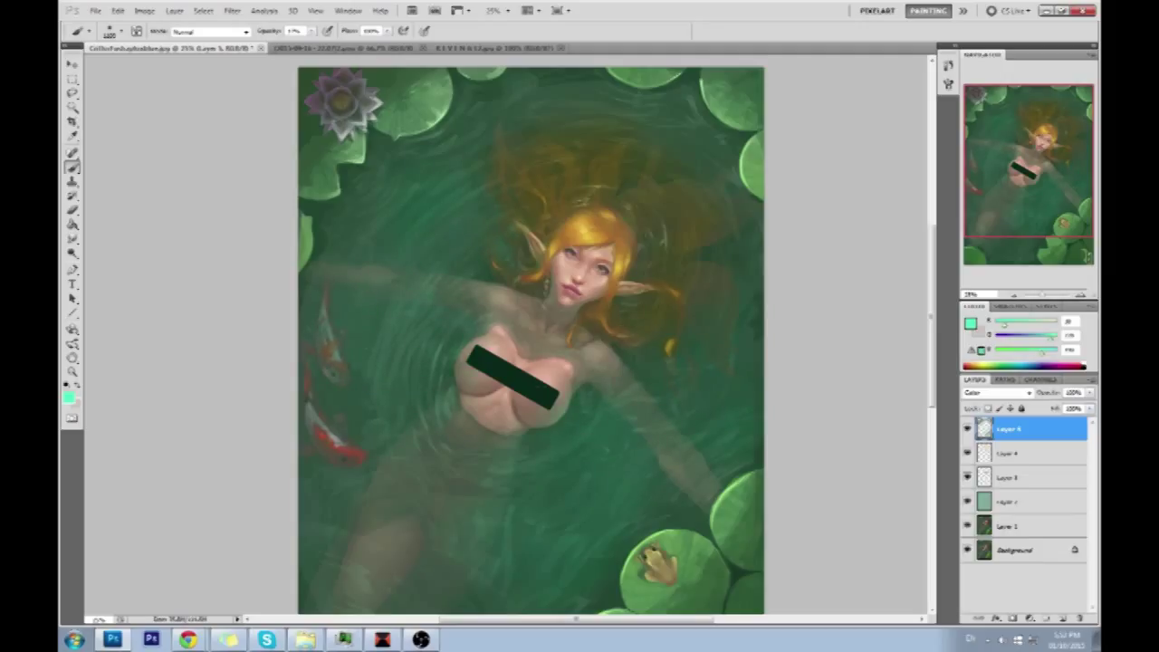
scroll(661, 385, down, 4)
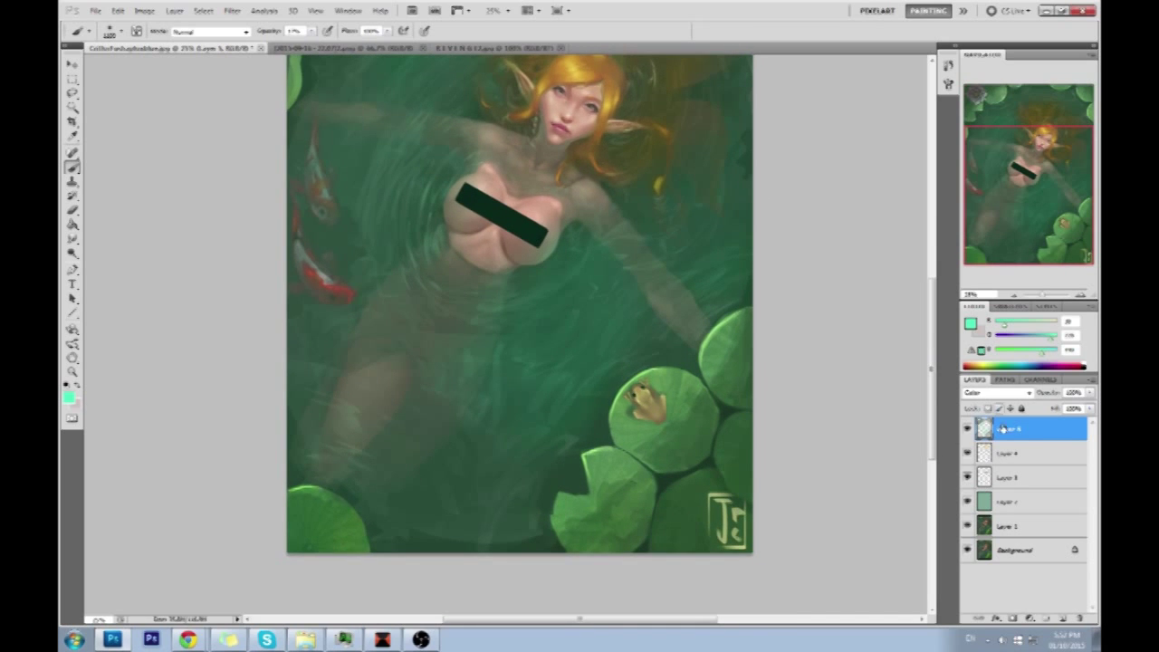
Flatten all layers into a single background layer.
right_click(1041, 437)
click(1034, 431)
drag(820, 237, 820, 267)
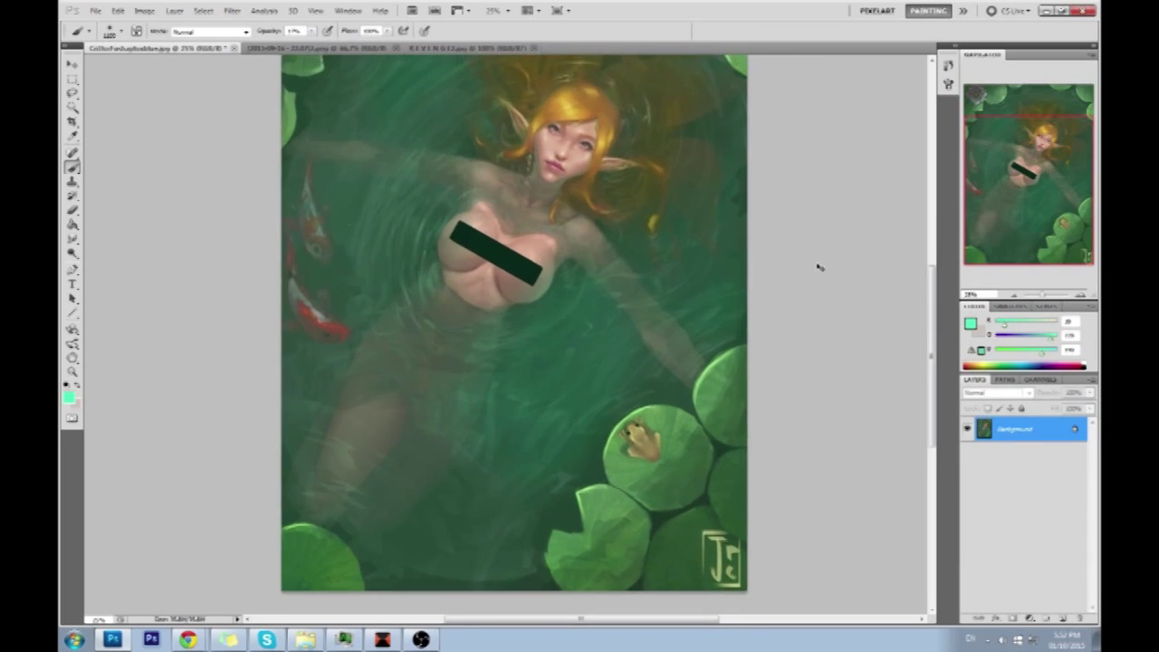
Sample a dark green from the painting, shift its hue towards teal, and add a new layer in Multiply mode.
key(ctrl+minus)
alt+click(621, 118)
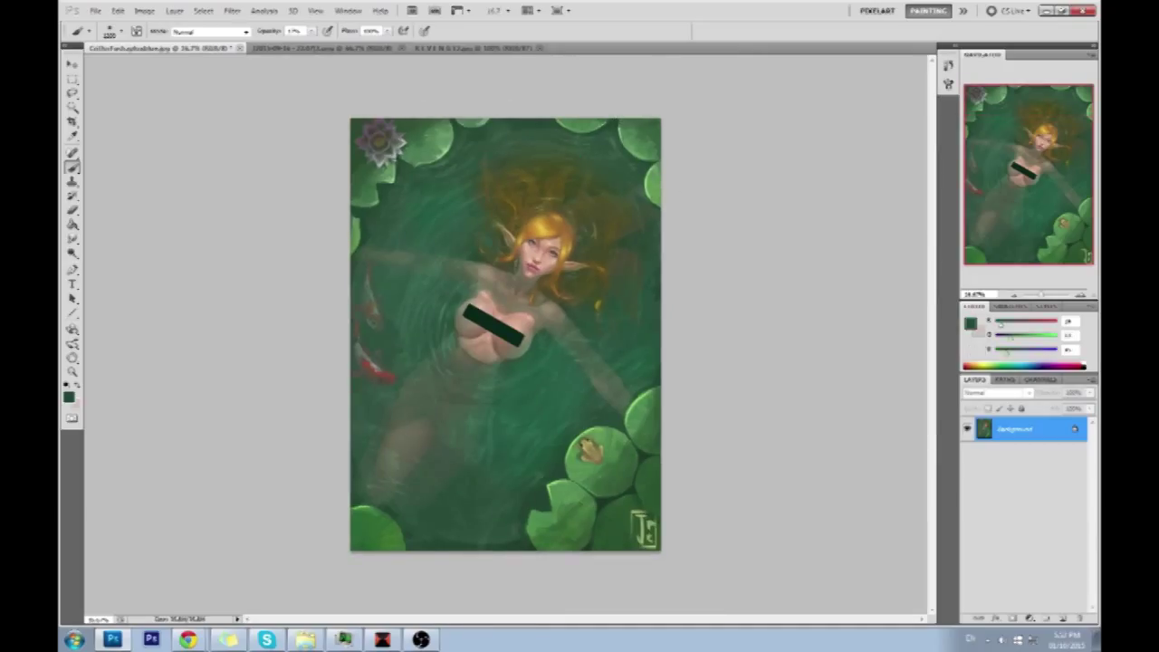
click(1062, 618)
click(970, 323)
drag(886, 396, 889, 390)
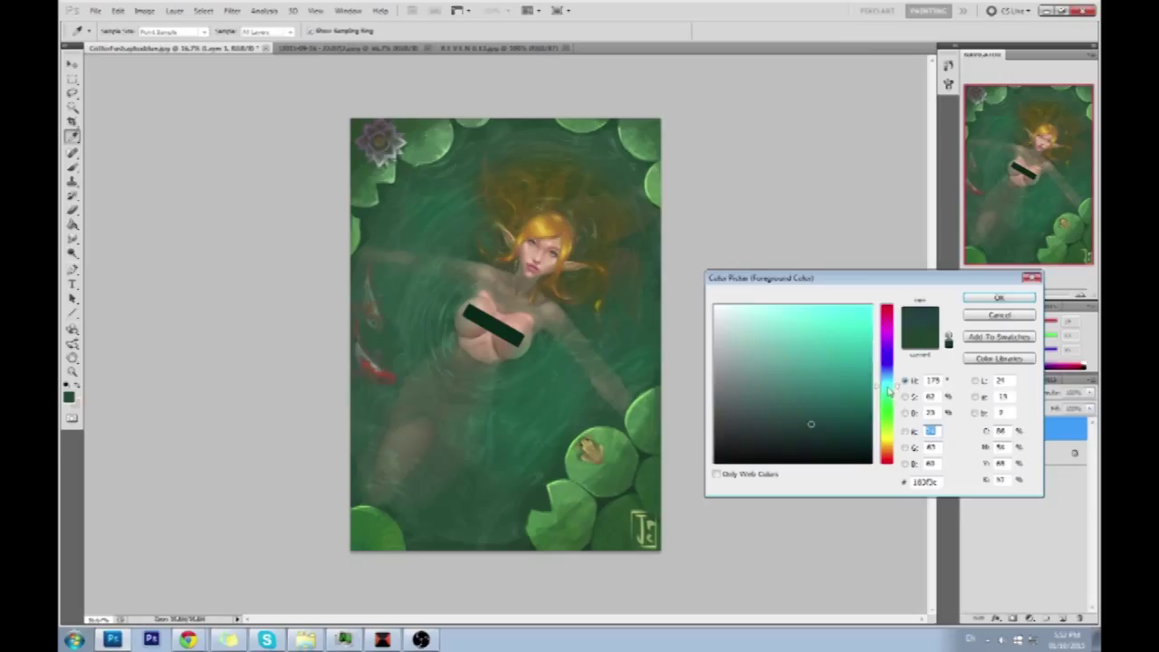
click(998, 298)
click(992, 393)
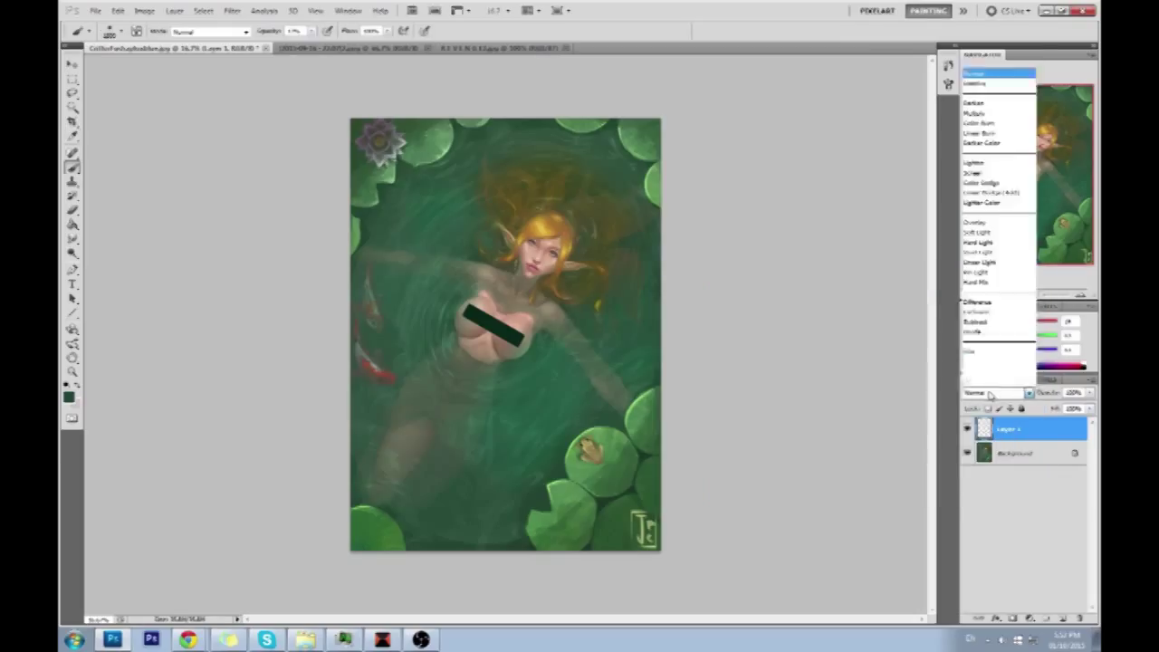
click(1001, 113)
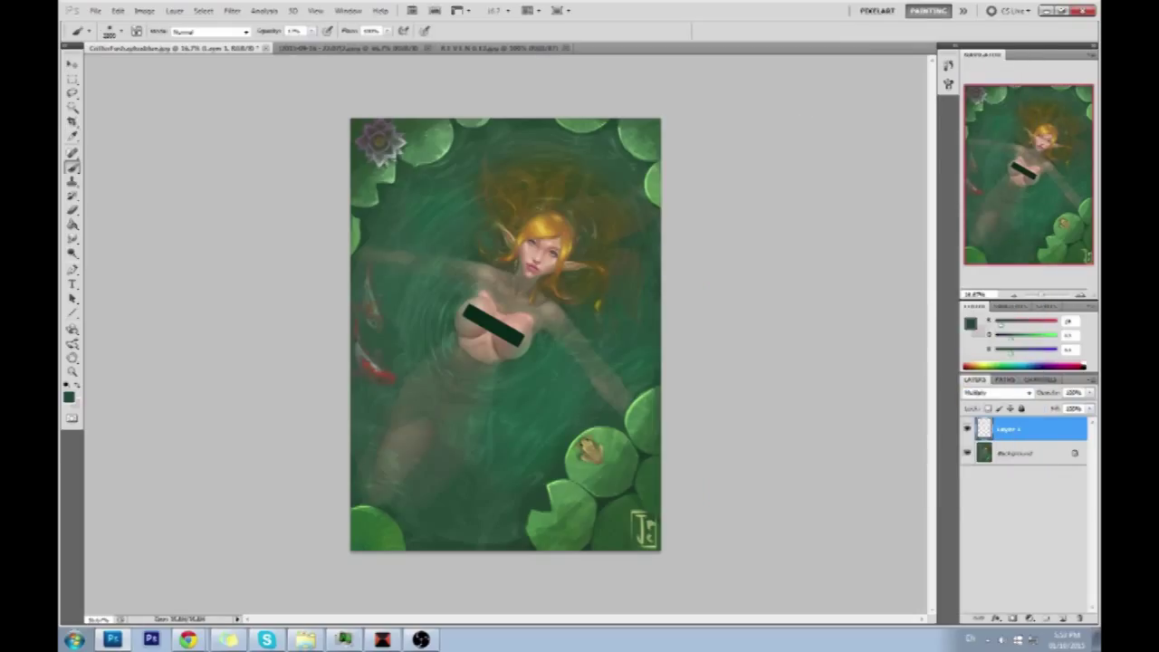
Darken the outer areas and lower part of the pond with large dark teal strokes, undoing the last stroke.
mouse_move(653, 398)
mouse_down()
mouse_move(566, 507)
mouse_move(363, 541)
mouse_up()
mouse_move(655, 365)
mouse_down()
mouse_move(612, 445)
mouse_move(541, 520)
mouse_up()
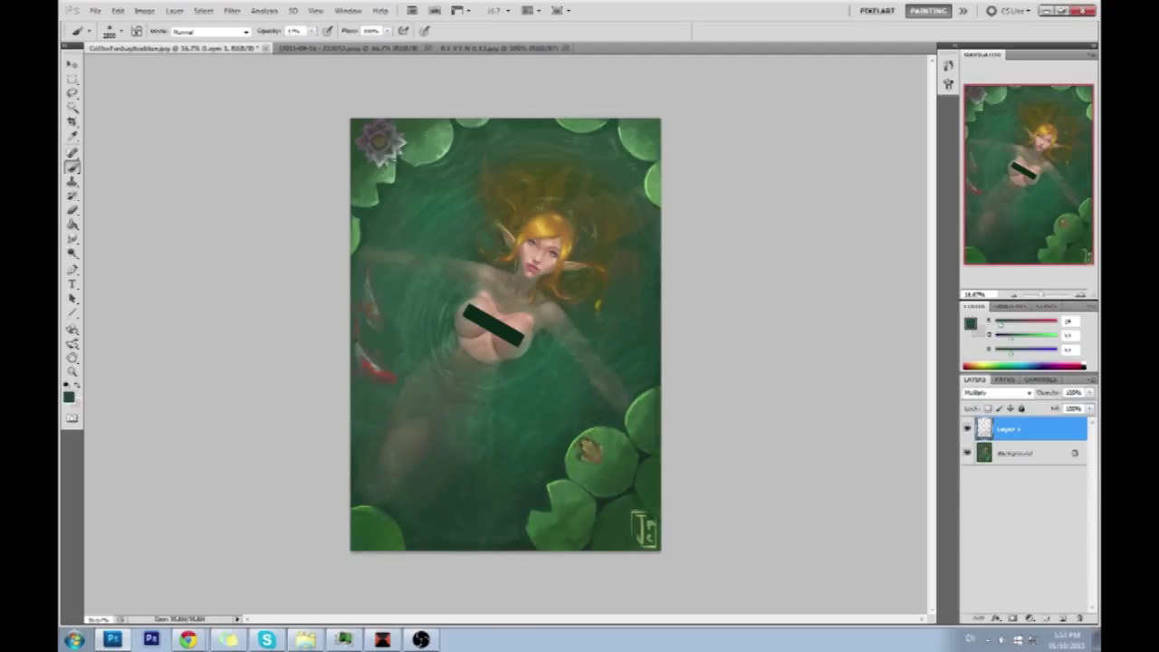
mouse_move(654, 113)
mouse_down()
mouse_move(534, 95)
mouse_move(335, 144)
mouse_move(234, 293)
mouse_up()
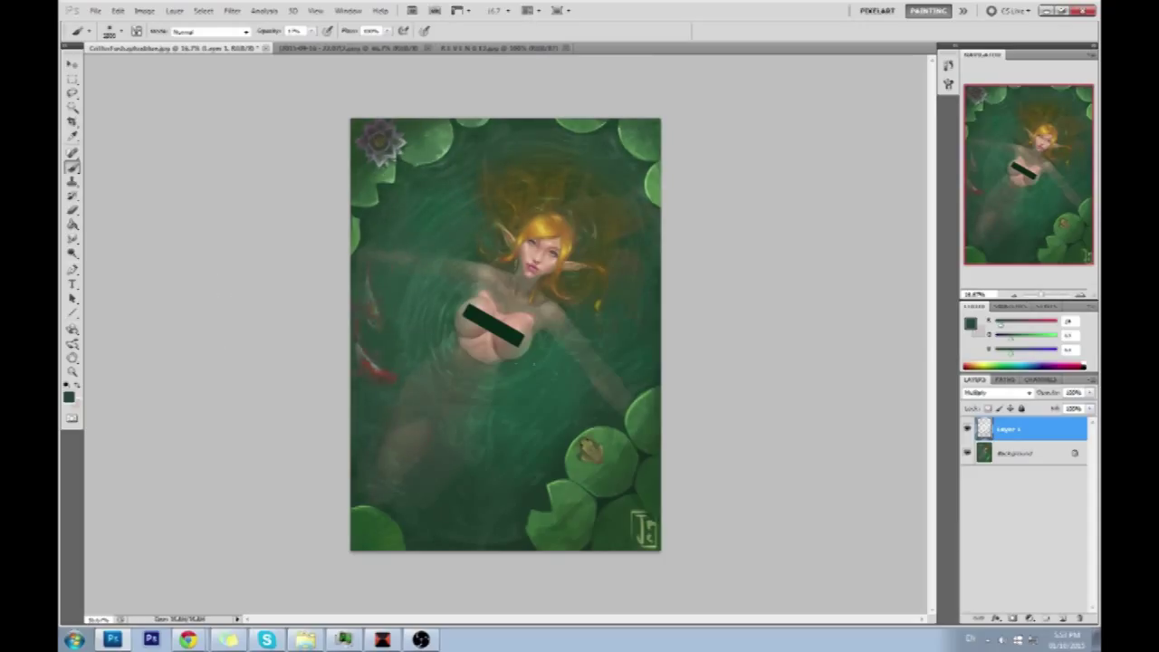
key(ctrl+z)
Soften the Multiply shading with the Eraser and flatten the image.
key(e)
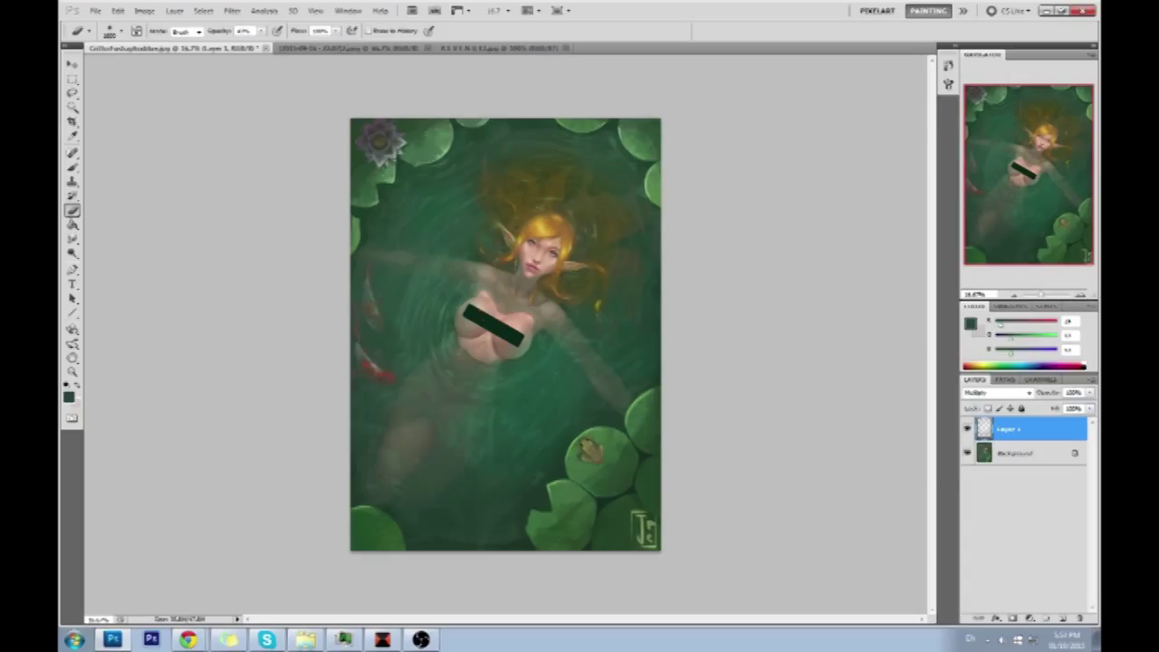
right_click(1030, 433)
click(1027, 412)
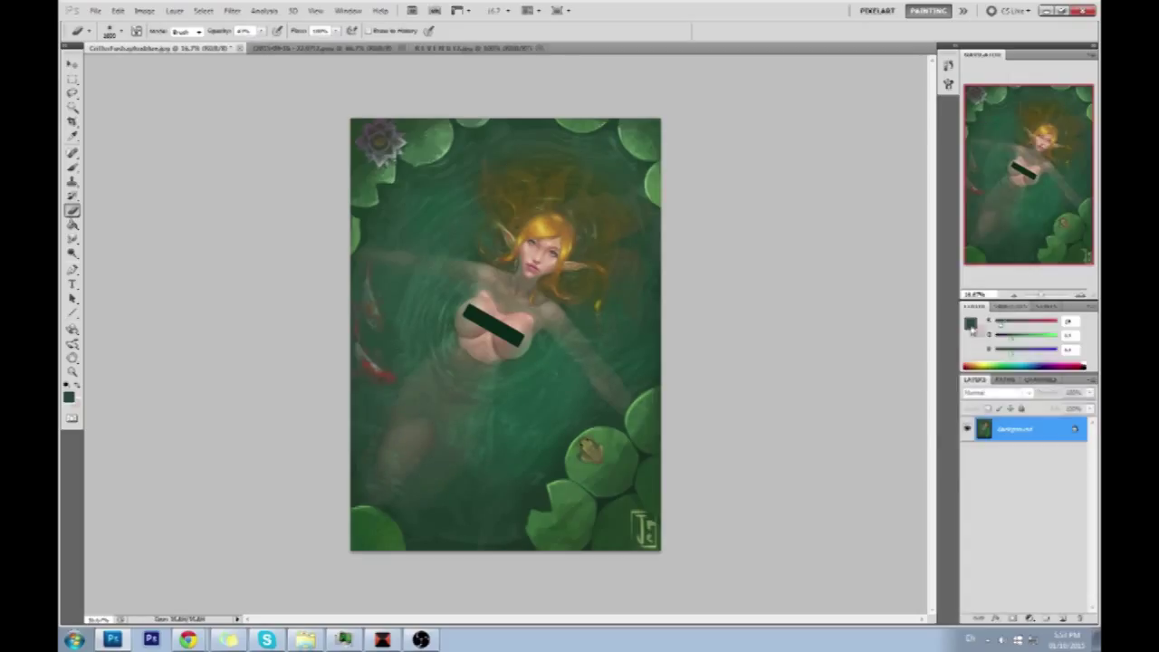
Change the foreground colour to a lighter, muted teal green.
click(970, 326)
drag(896, 381, 900, 391)
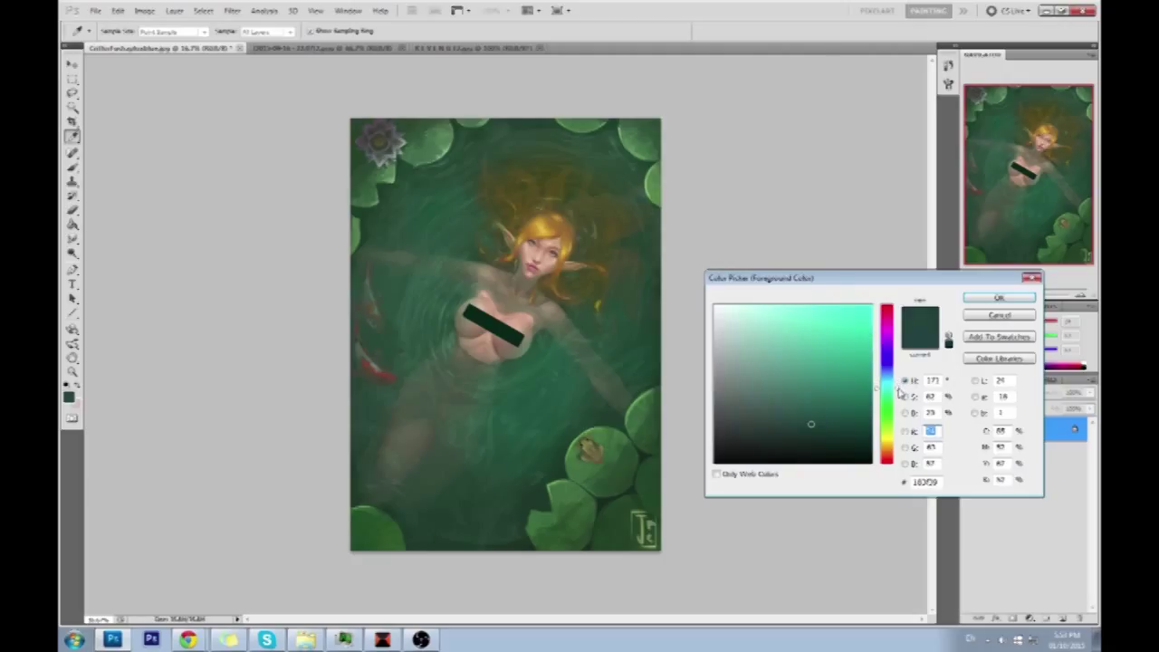
mouse_move(788, 389)
mouse_down()
mouse_move(787, 362)
mouse_move(766, 365)
mouse_up()
click(973, 299)
Tint the figure's skin and the frog with muted teal on a new Color layer, and flatten the image.
key(z)
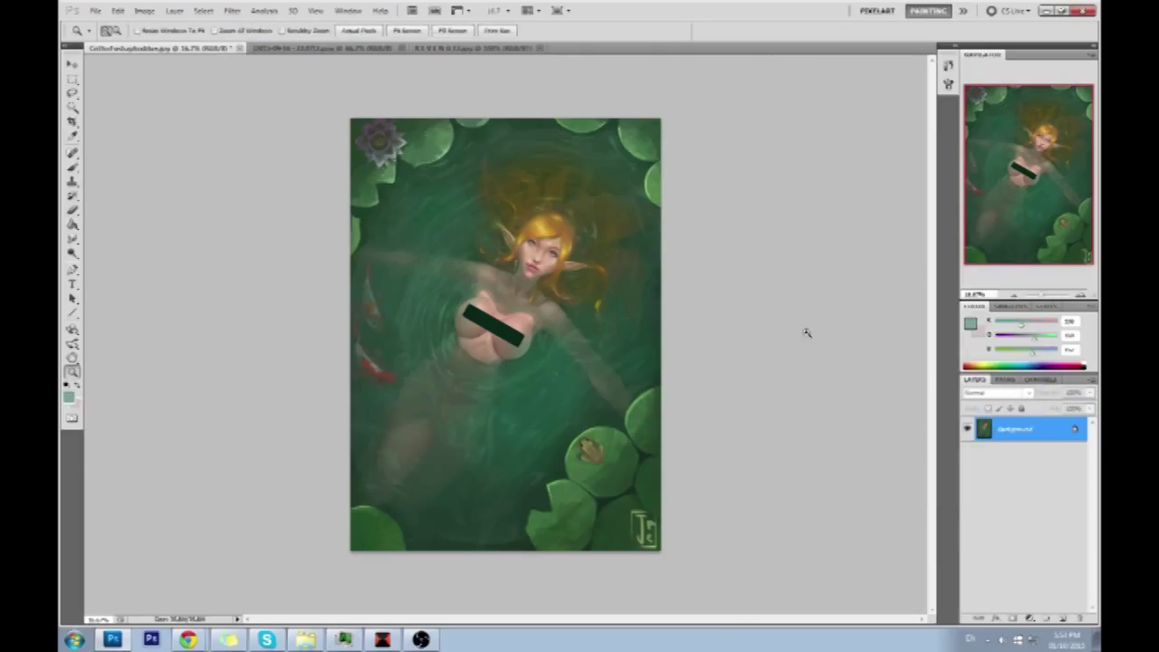
click(807, 333)
key(b)
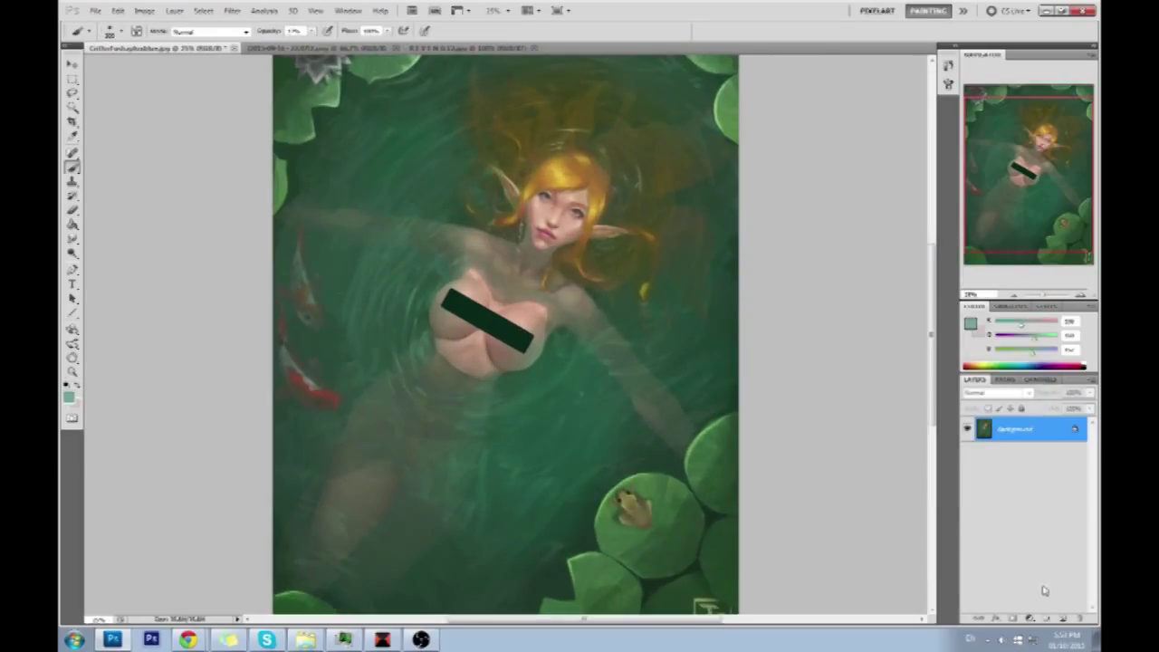
click(1062, 618)
click(980, 392)
click(976, 371)
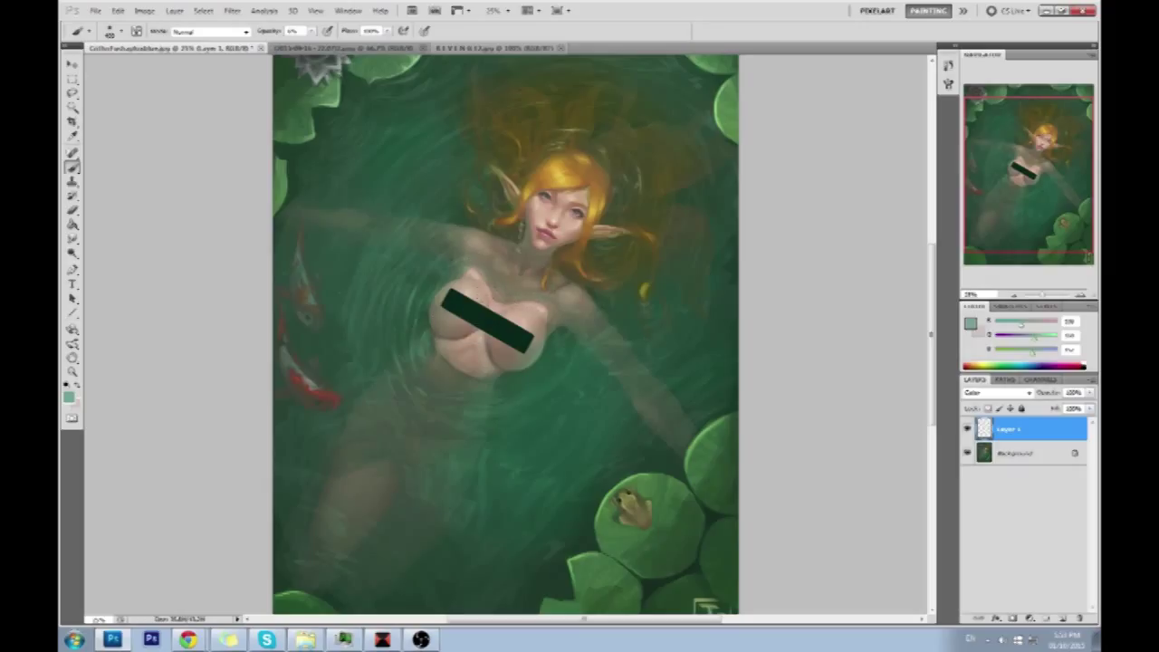
right_click(1023, 430)
click(1032, 403)
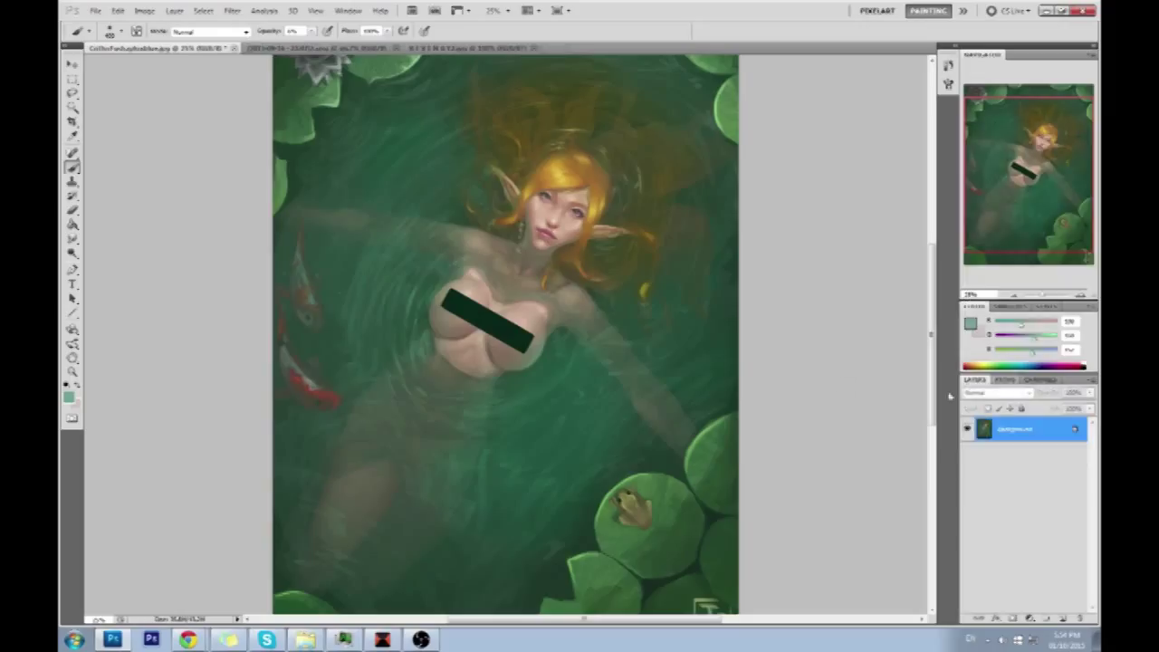
Brighten the skin on the chest with the Dodge tool, first in the Highlights range and again in Midtones.
click(73, 252)
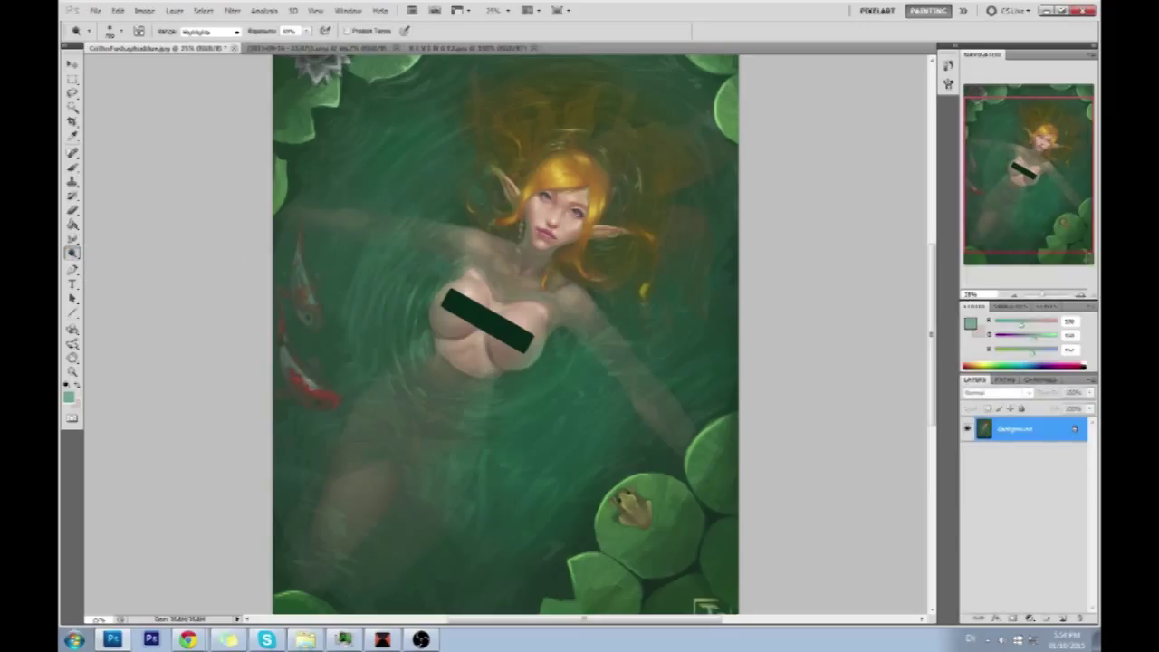
mouse_move(466, 288)
mouse_down()
mouse_move(520, 323)
mouse_move(513, 351)
mouse_up()
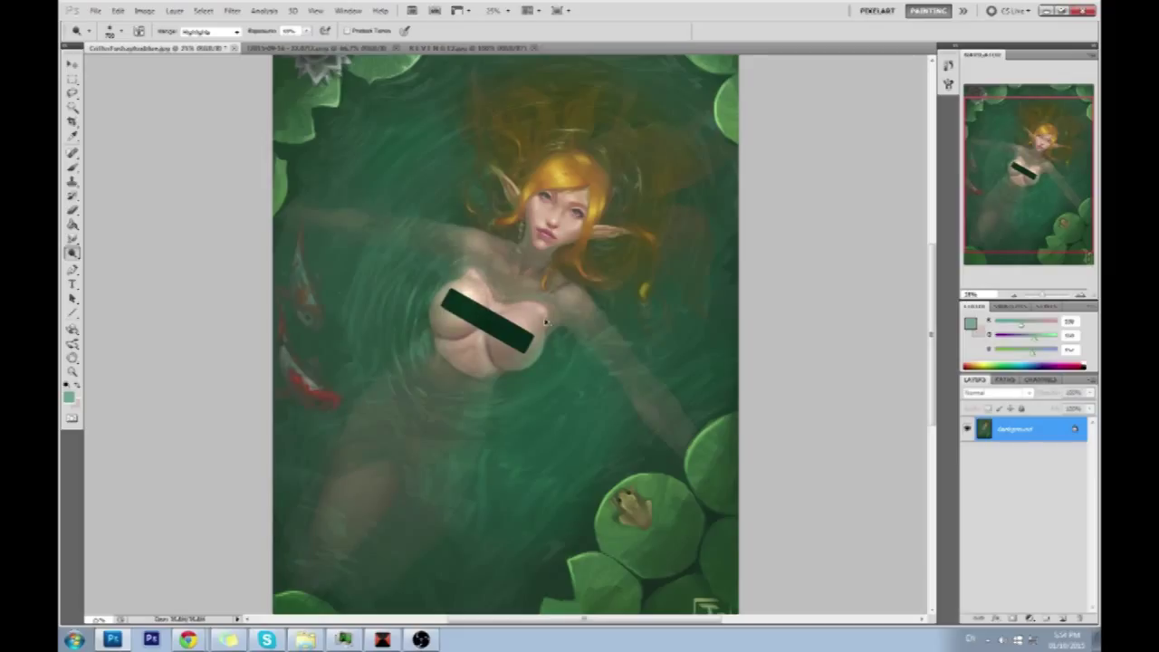
click(208, 30)
click(204, 52)
mouse_move(460, 300)
mouse_down()
mouse_move(453, 310)
mouse_move(460, 299)
mouse_move(509, 337)
mouse_move(481, 353)
mouse_move(455, 342)
mouse_move(470, 333)
mouse_up()
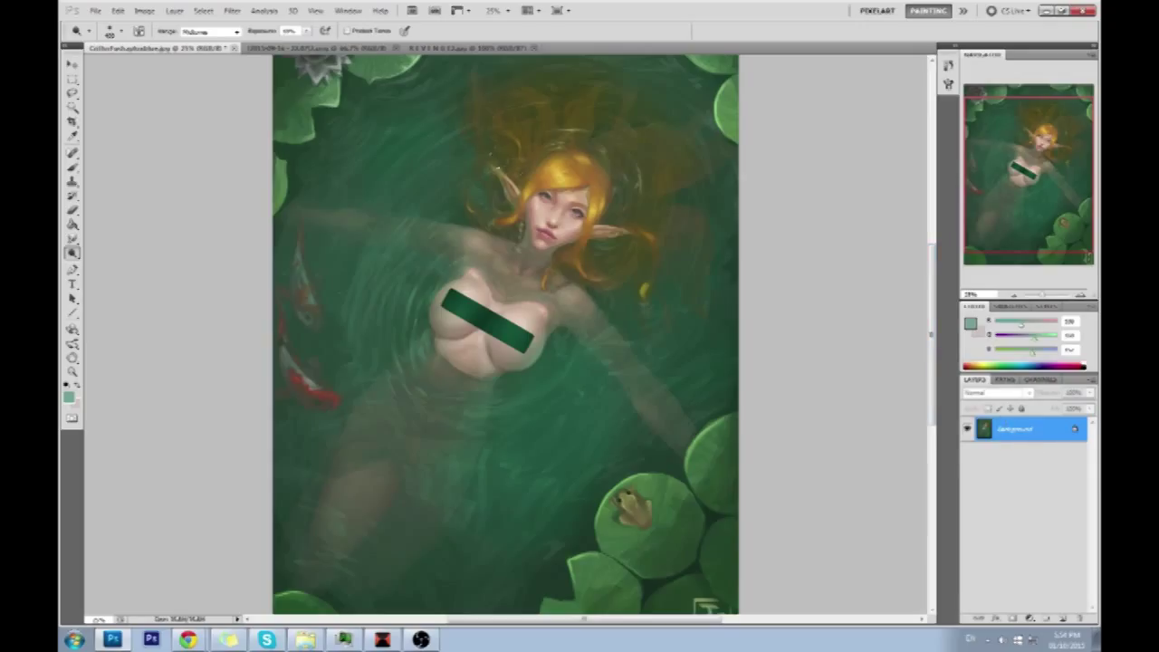
Raise the Brush opacity and paint over the hair around the face with orange-brown sampled from it.
key(z)
mouse_move(408, 94)
mouse_down()
mouse_move(695, 414)
mouse_move(769, 527)
mouse_up()
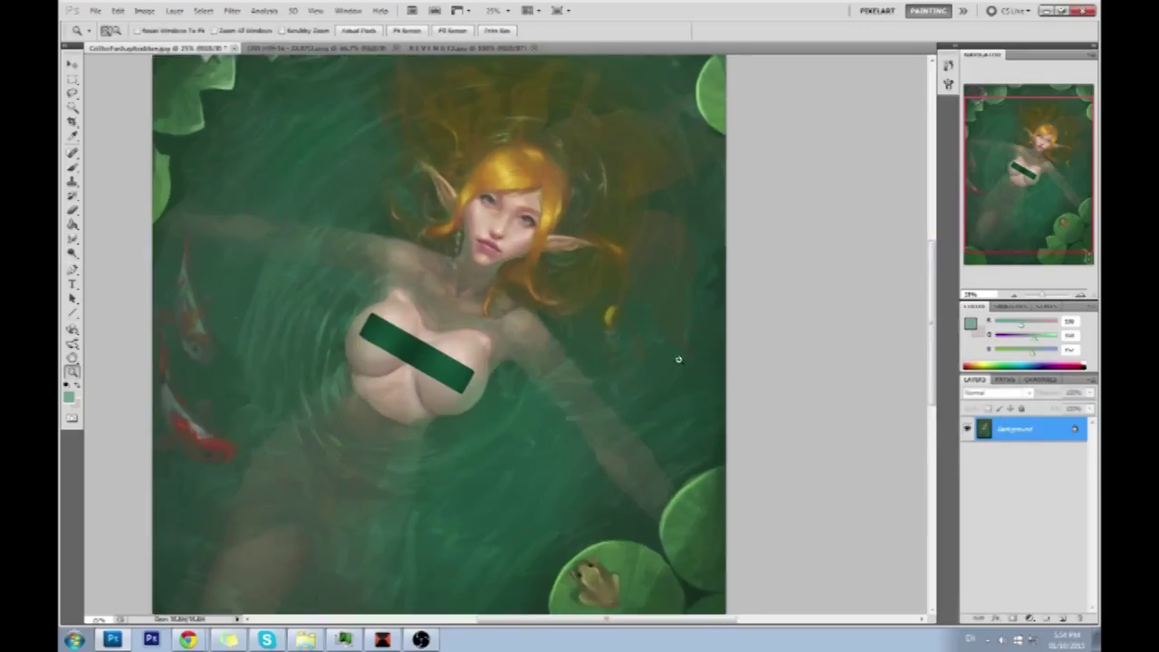
key(b)
alt+click(525, 166)
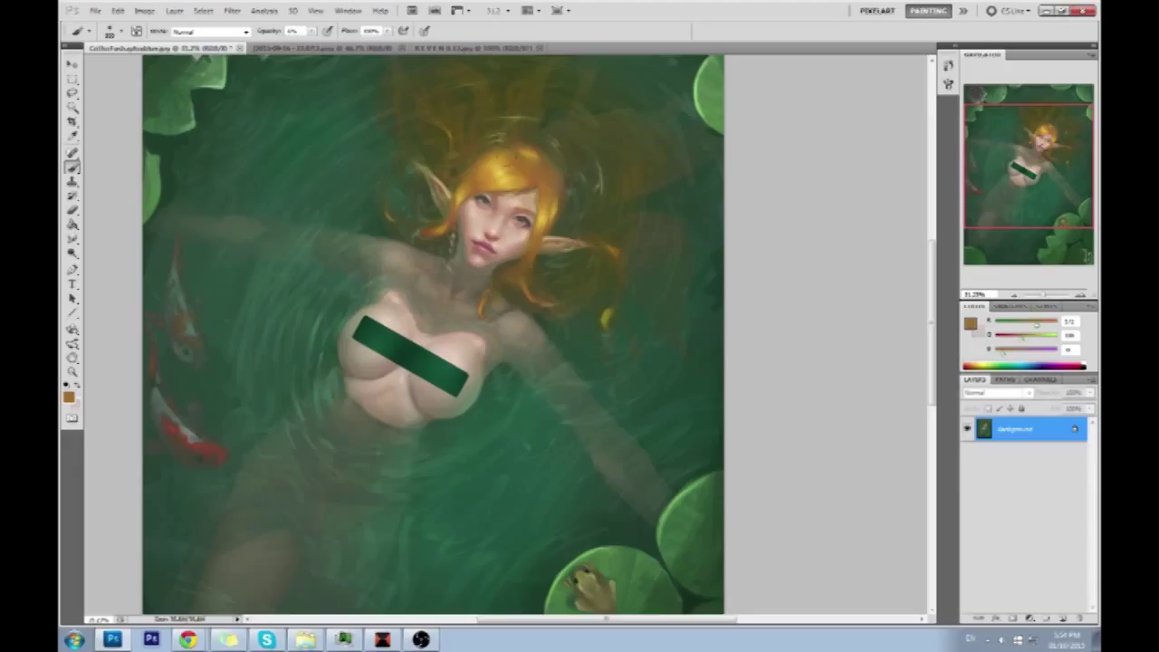
click(309, 32)
drag(314, 43, 389, 42)
click(354, 44)
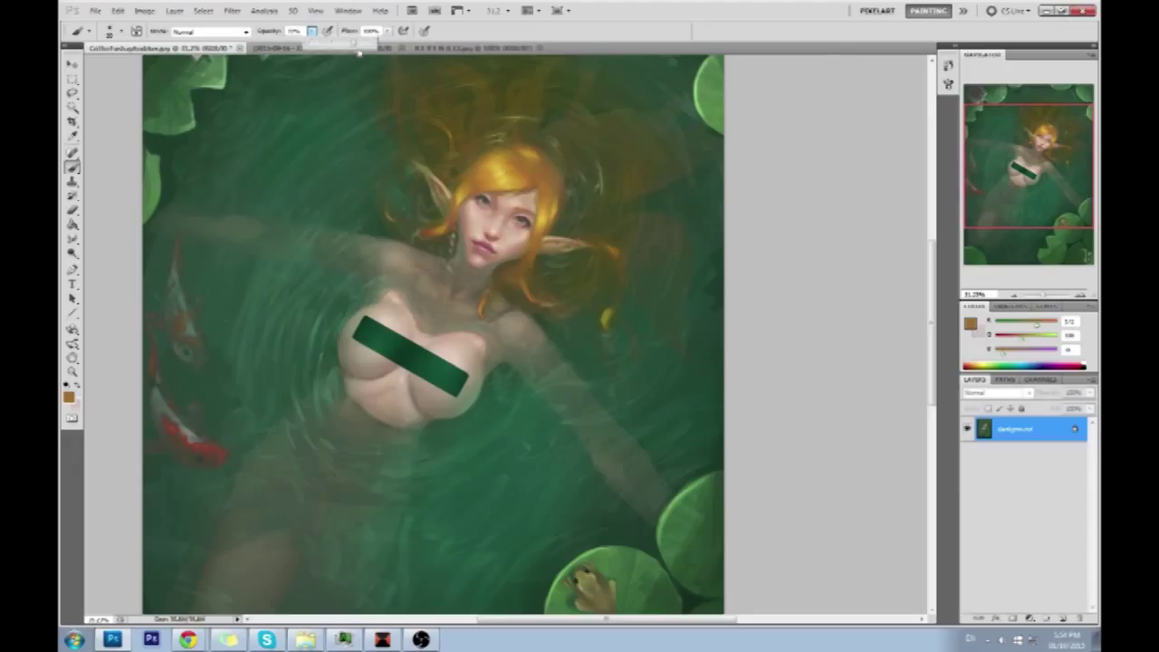
alt+click(530, 178)
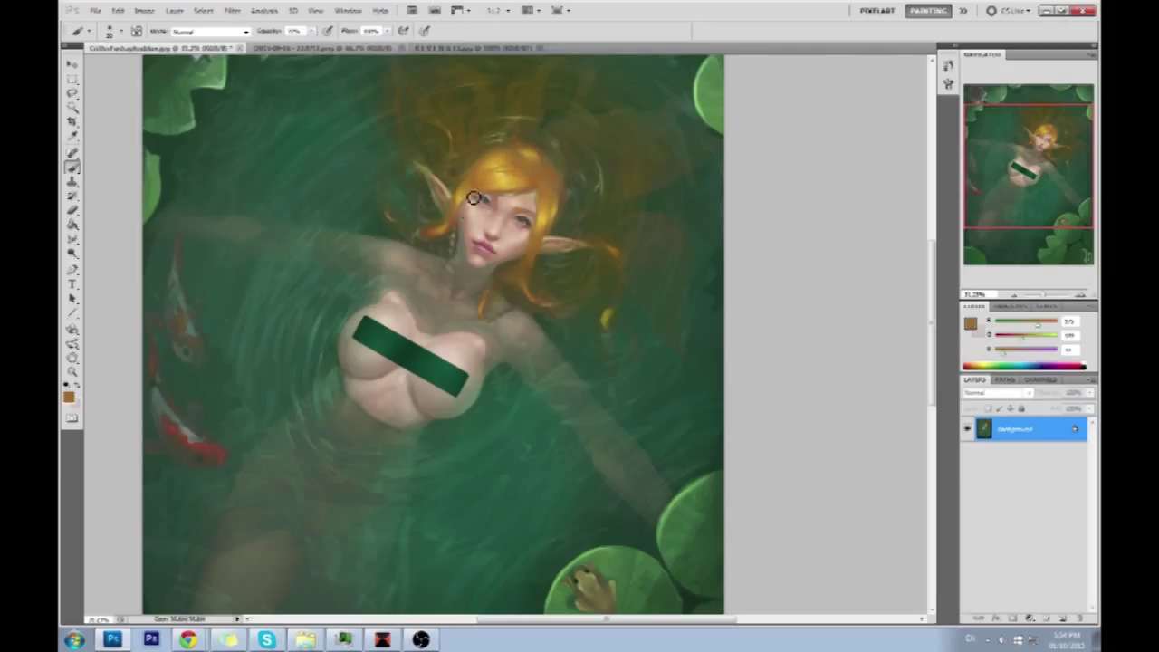
mouse_move(544, 231)
mouse_down()
mouse_move(553, 214)
mouse_move(561, 228)
mouse_move(556, 215)
mouse_up()
Set the Dodge range to Highlights, and mute the hair above the forehead with the Sponge tool in Desaturate mode.
click(72, 251)
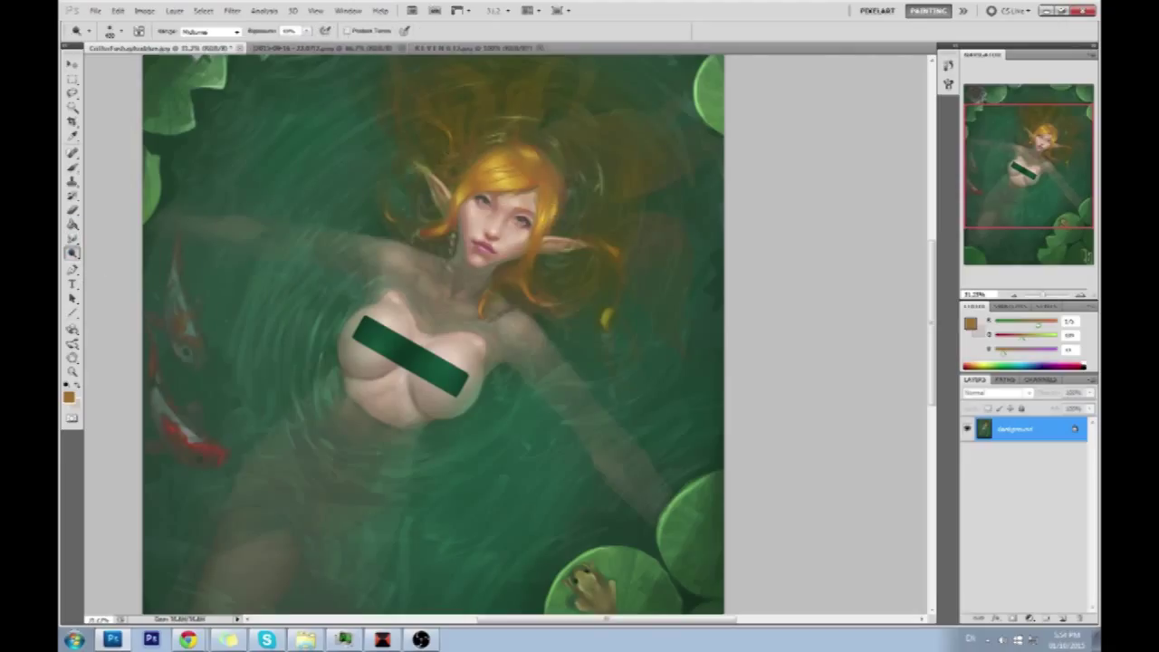
click(210, 32)
click(204, 63)
drag(72, 252, 106, 276)
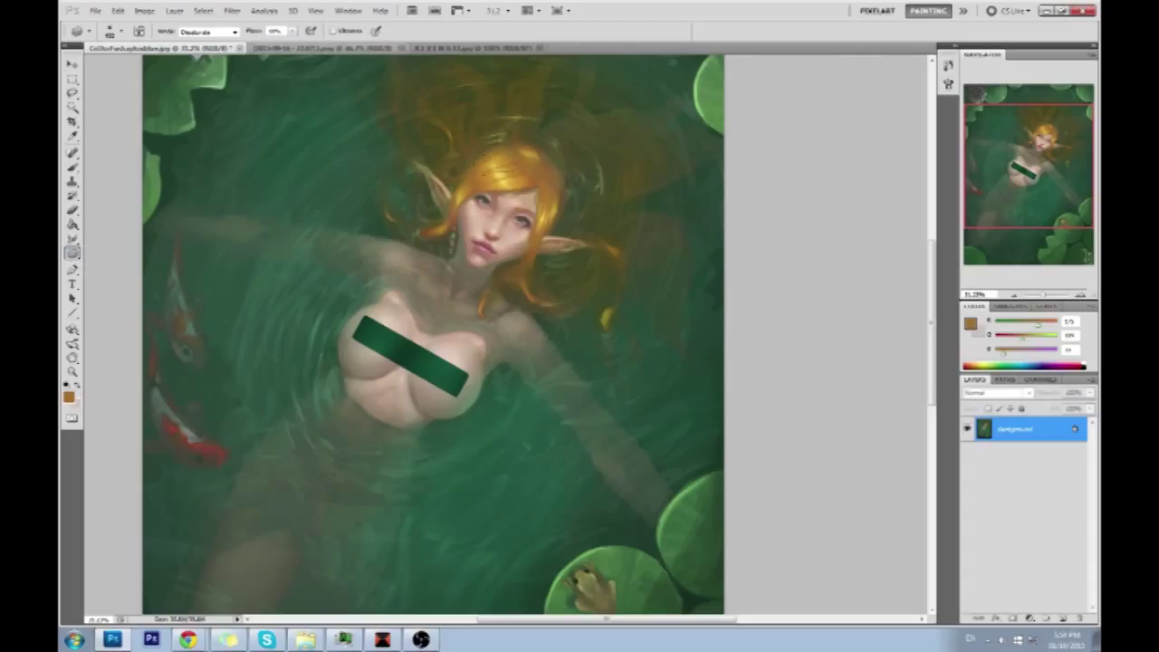
mouse_move(504, 181)
mouse_down()
mouse_move(496, 173)
mouse_move(513, 195)
mouse_move(497, 173)
mouse_up()
key(v)
key(b)
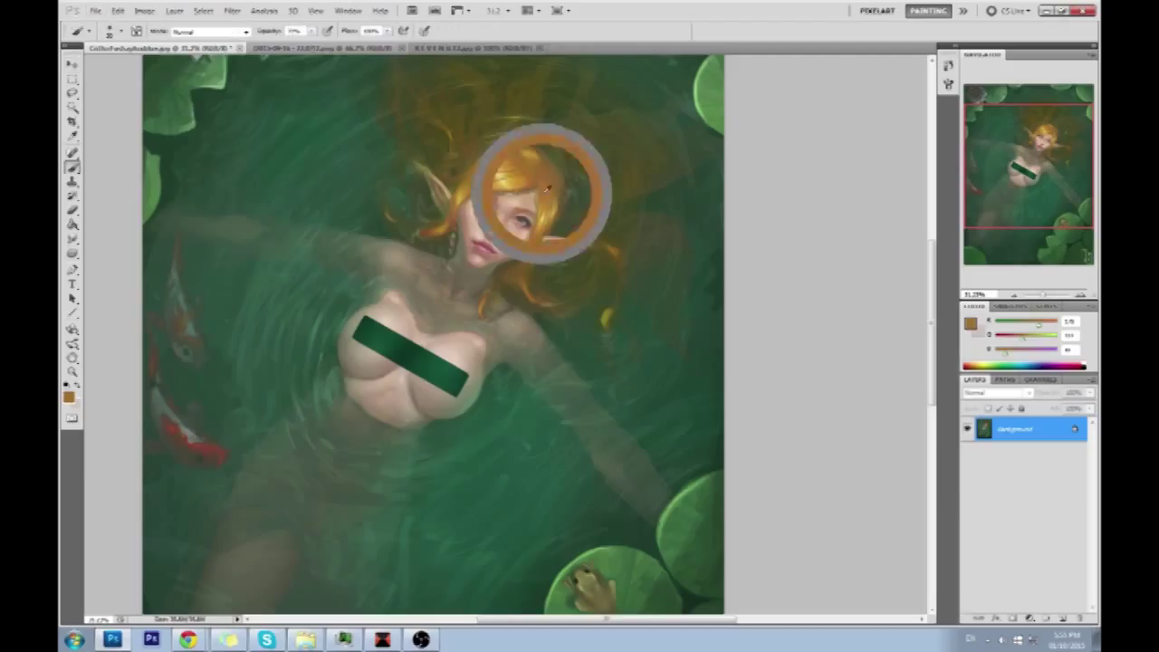
key(v)
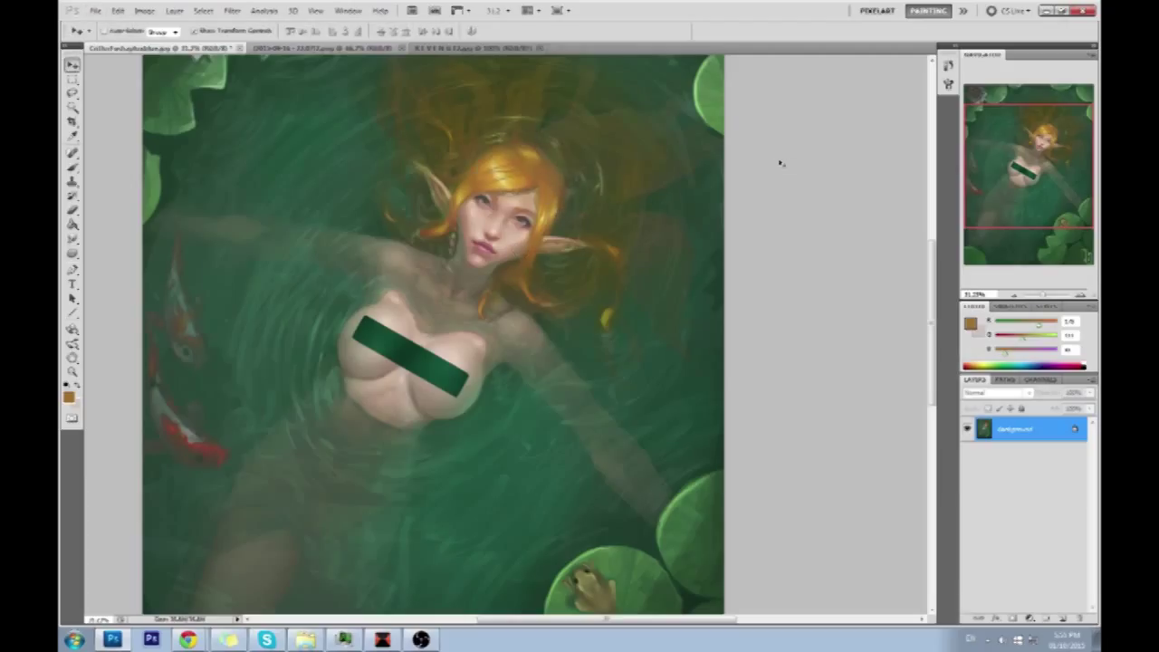
key(b)
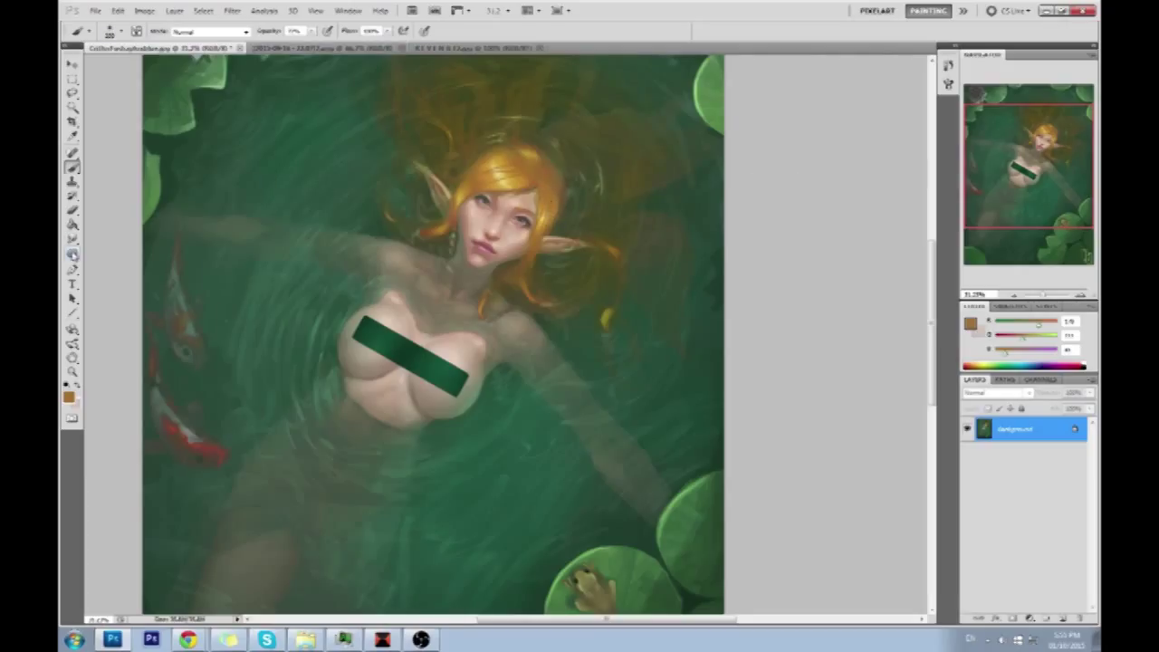
Adjust the saturation of the fringe and side hair with the Sponge tool, alternating its mode and ending on Saturate.
right_click(72, 253)
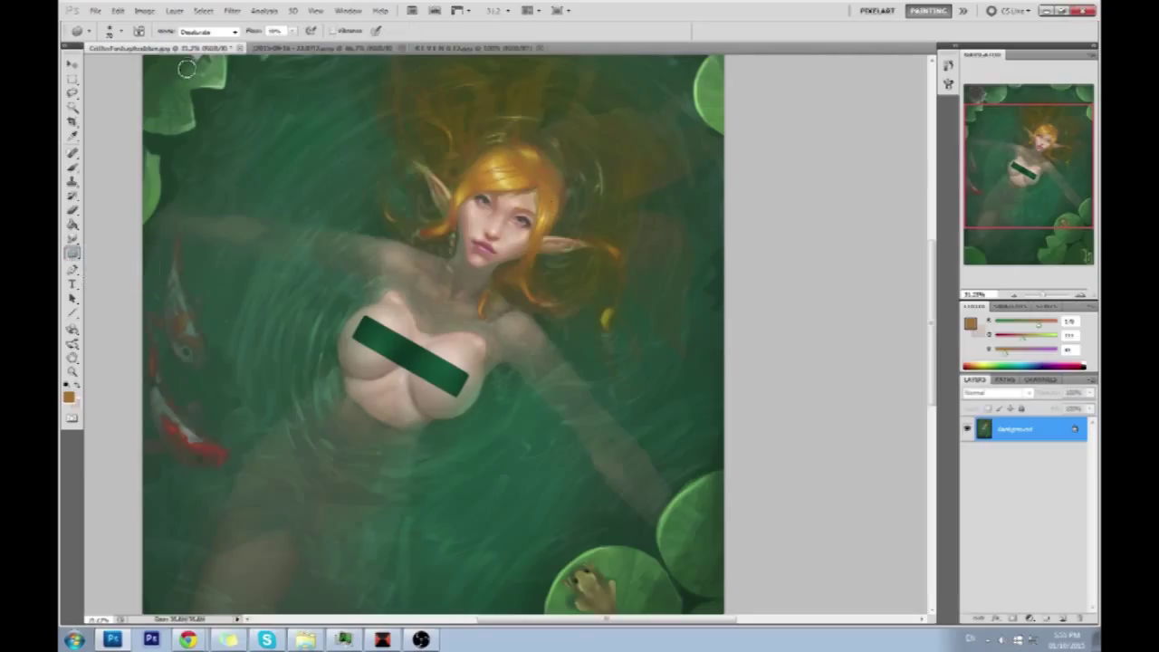
click(235, 31)
click(204, 55)
drag(497, 168, 505, 173)
mouse_move(561, 211)
mouse_down()
mouse_move(591, 206)
mouse_move(583, 221)
mouse_move(552, 227)
mouse_up()
mouse_move(532, 181)
mouse_down()
mouse_move(494, 171)
mouse_move(523, 187)
mouse_move(482, 191)
mouse_up()
click(231, 32)
click(201, 41)
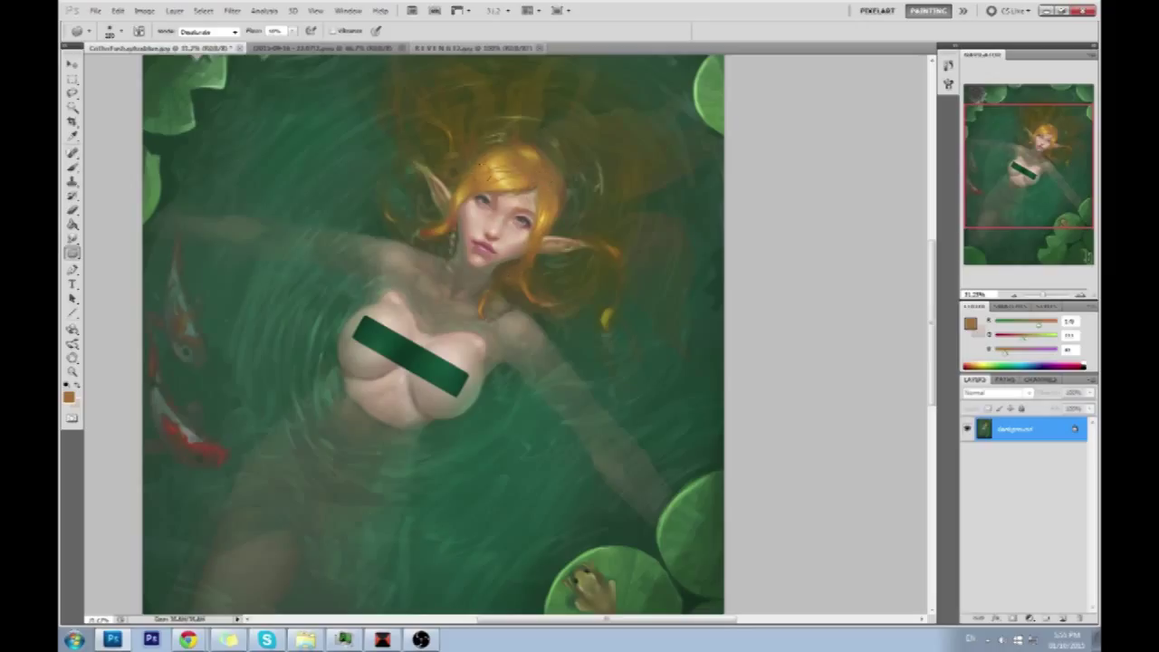
click(231, 31)
click(200, 45)
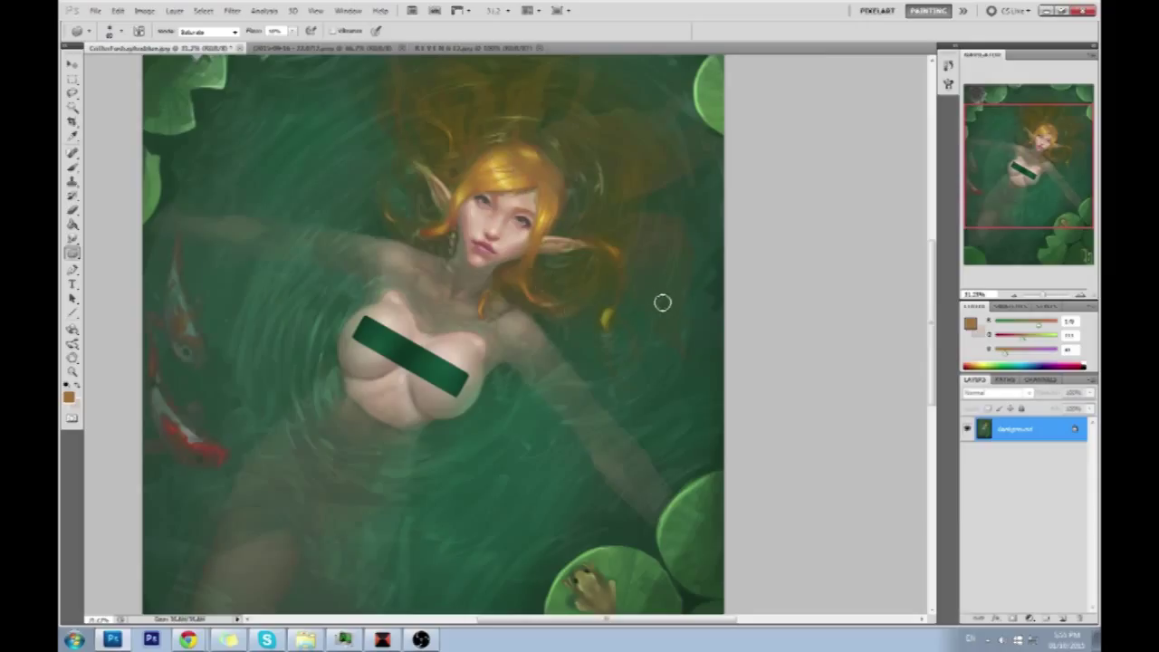
Sample the light yellow of the hair highlights and blend the fringe with the Smudge tool.
key(b)
alt+click(506, 160)
alt+click(504, 161)
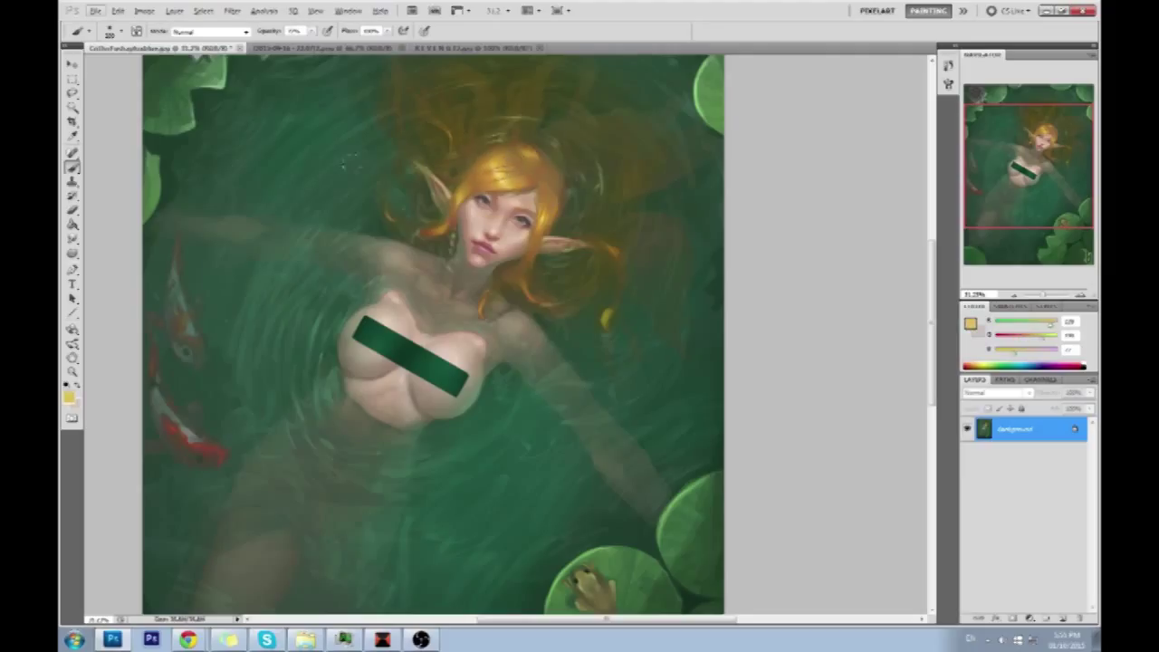
drag(72, 239, 110, 264)
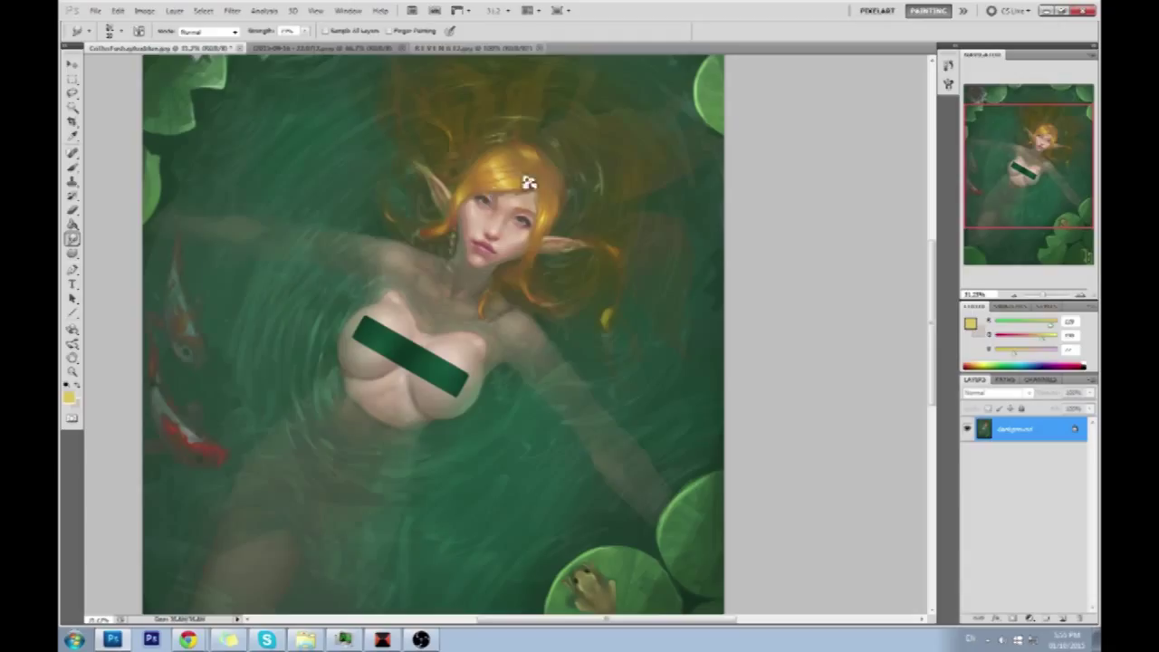
key(v)
Lower the Brush opacity and refine the fringe with yellow, golden and brown tones sampled from around it.
key(b)
alt+click(503, 169)
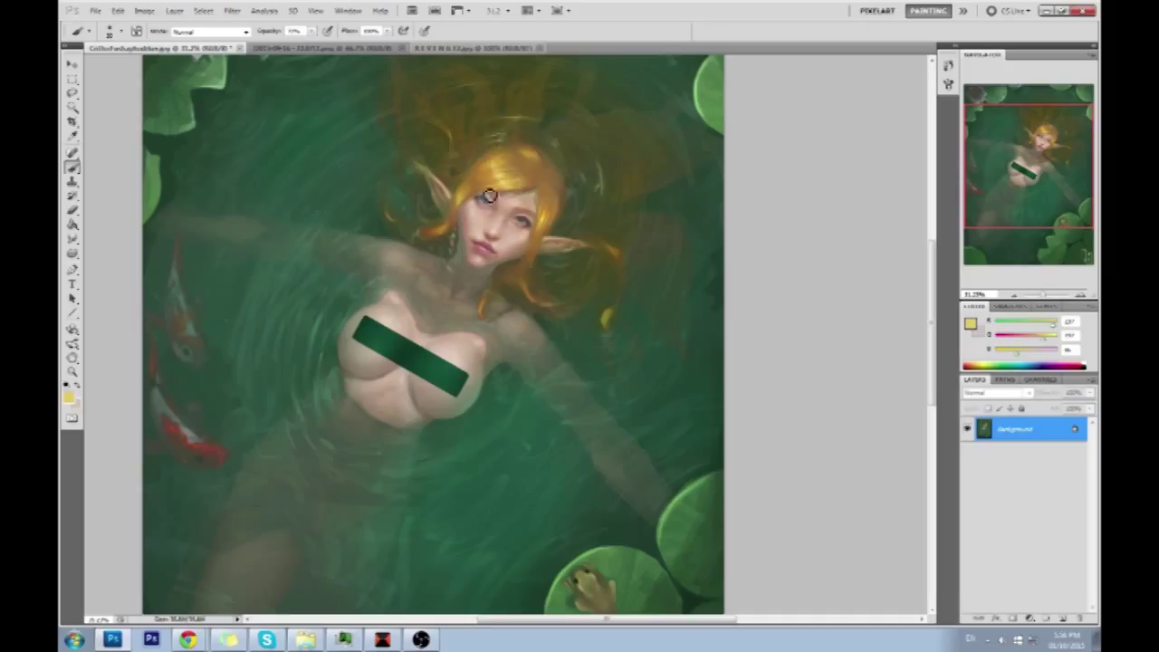
drag(312, 31, 289, 43)
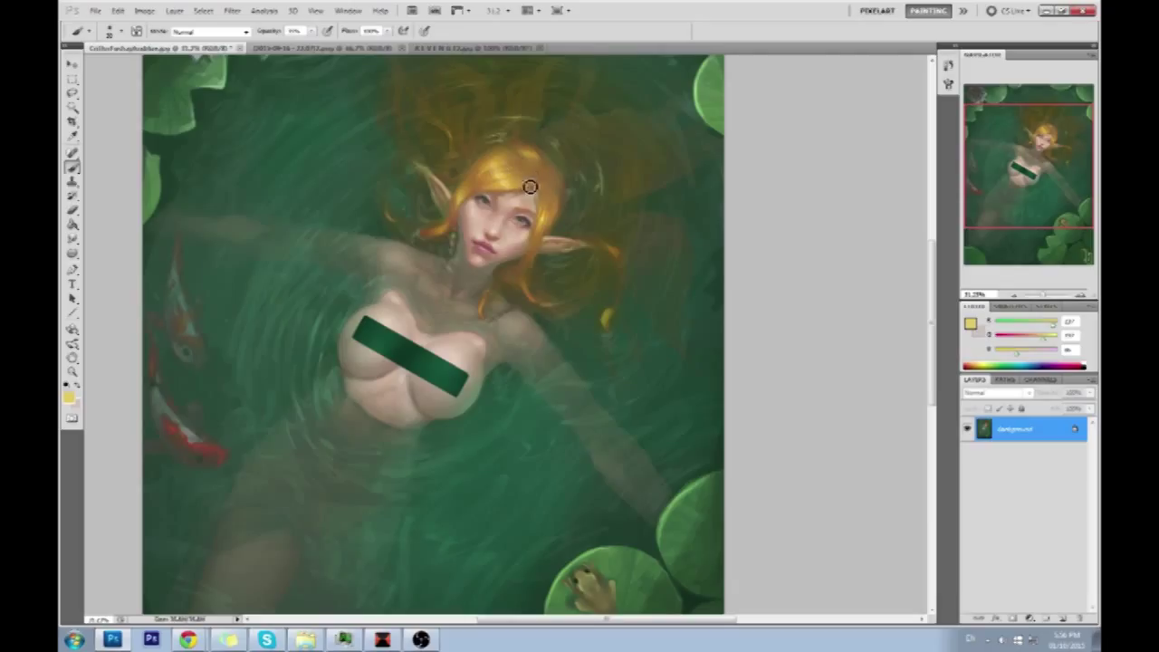
alt+click(494, 170)
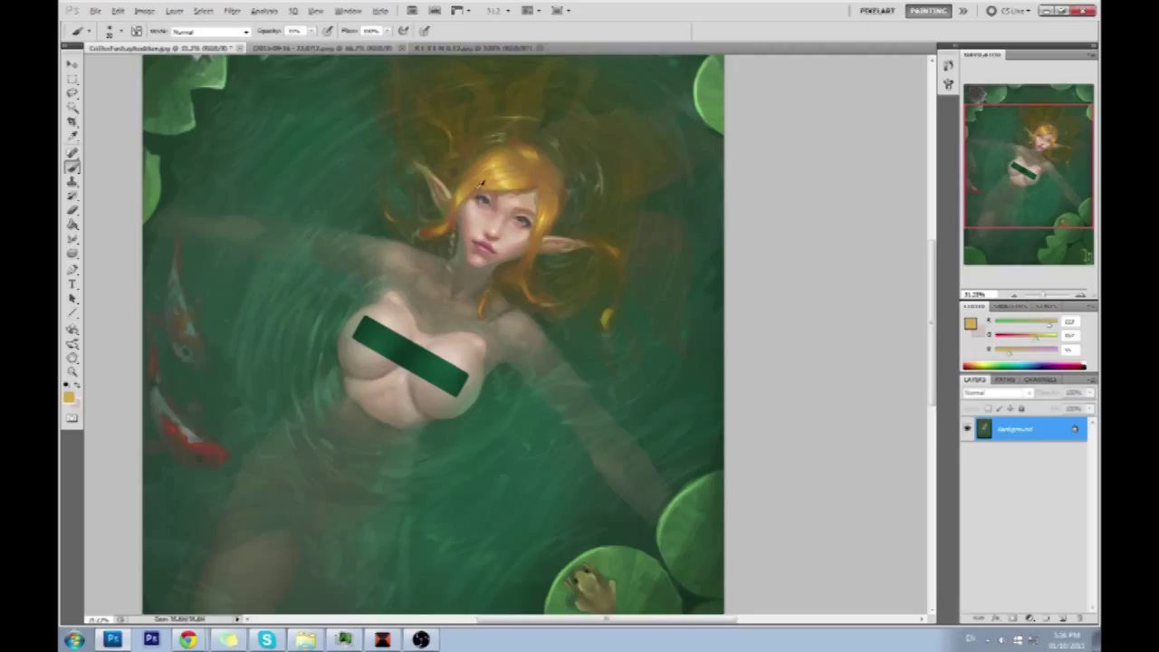
alt+click(478, 197)
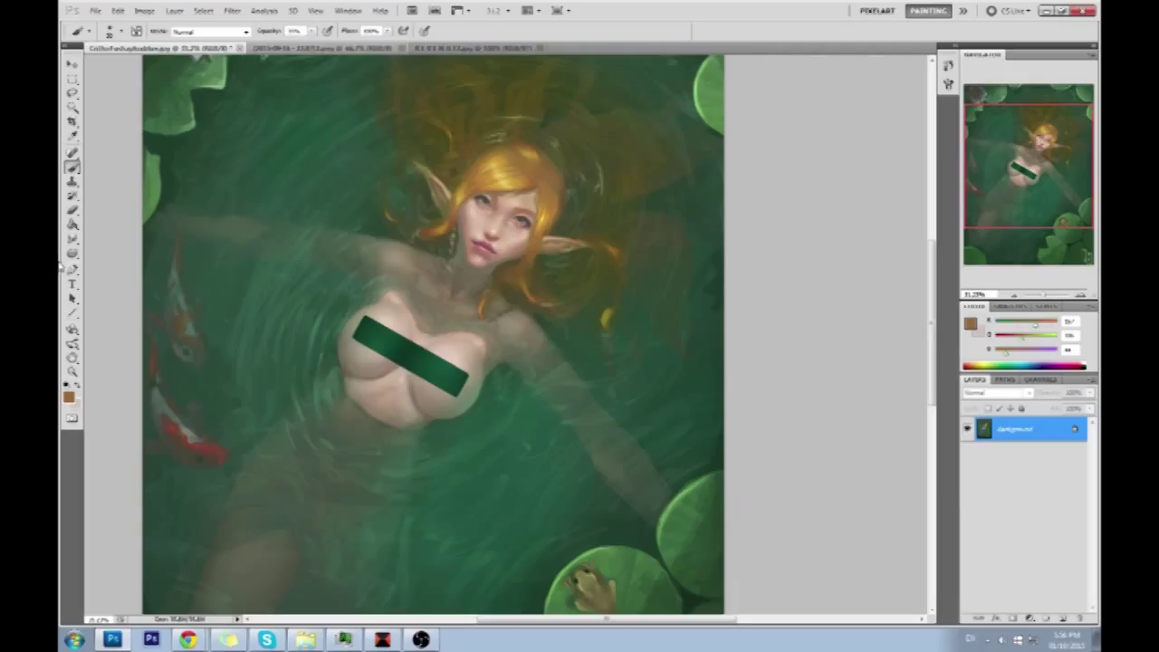
Switch to the Dodge tool in the Highlights range to brighten the figure's highlights.
click(72, 252)
click(99, 248)
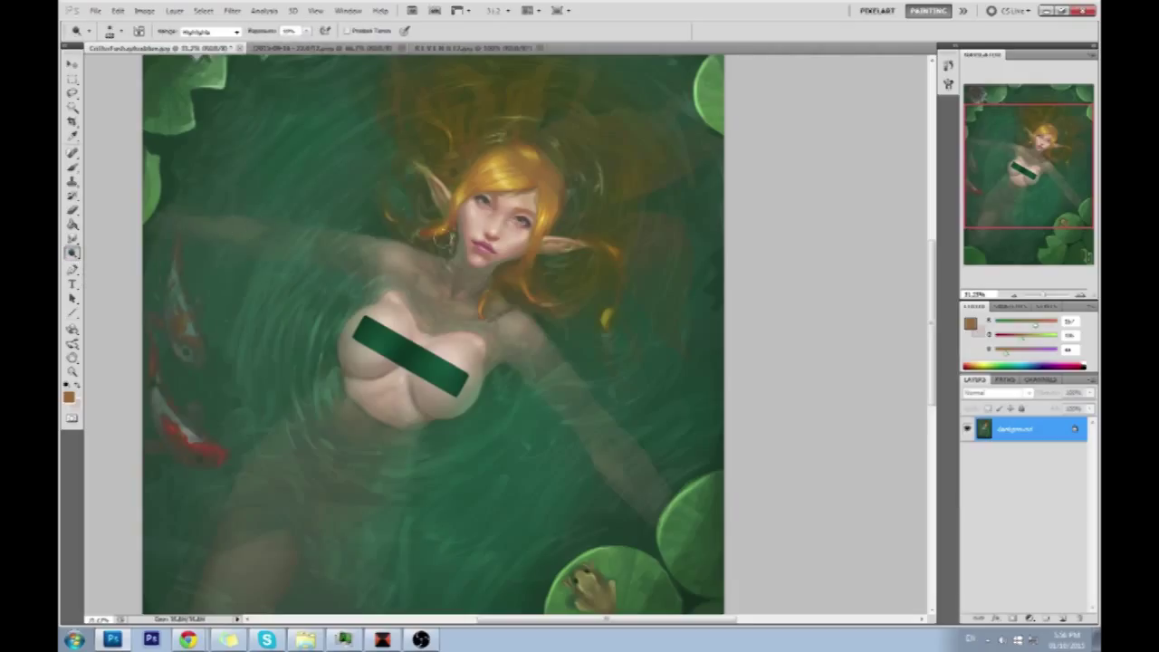
scroll(753, 297, down, 3)
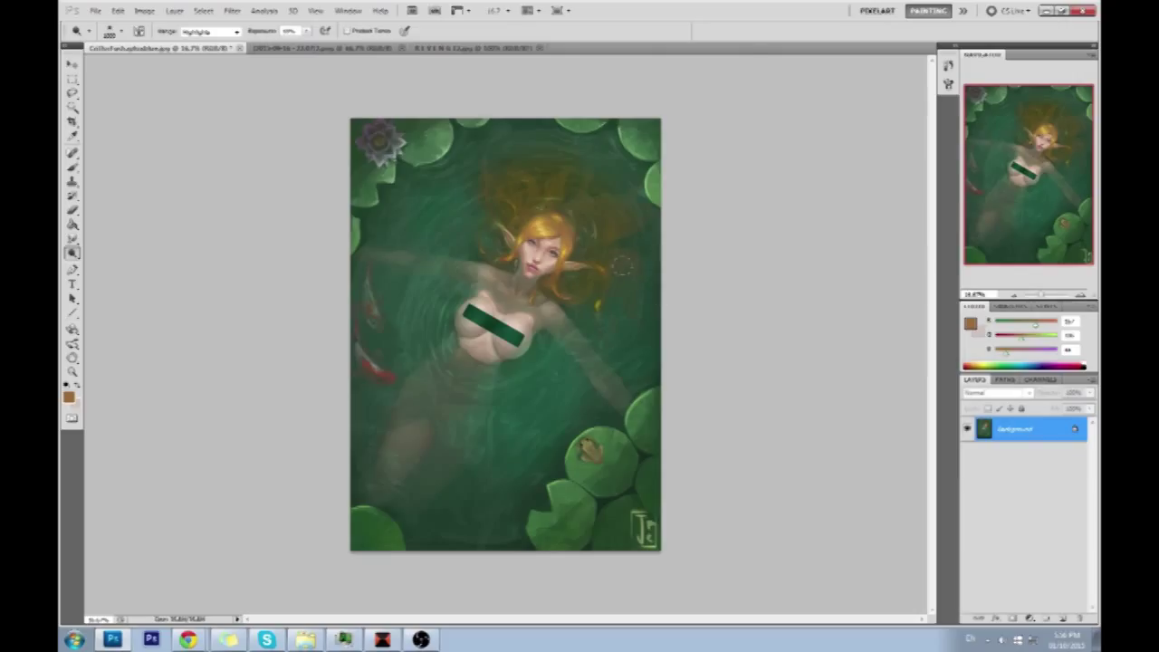
Add a new layer in Color mode and set the foreground colour to olive green #687a2a.
click(1046, 617)
click(996, 392)
click(975, 322)
click(974, 322)
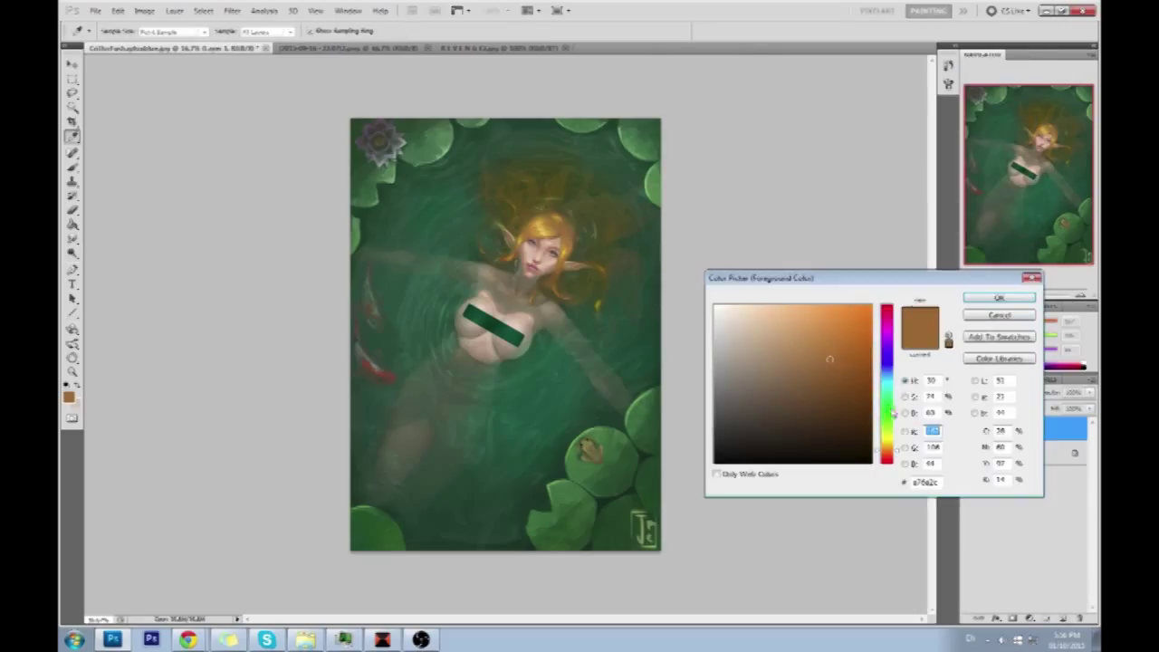
drag(894, 457, 891, 436)
click(807, 389)
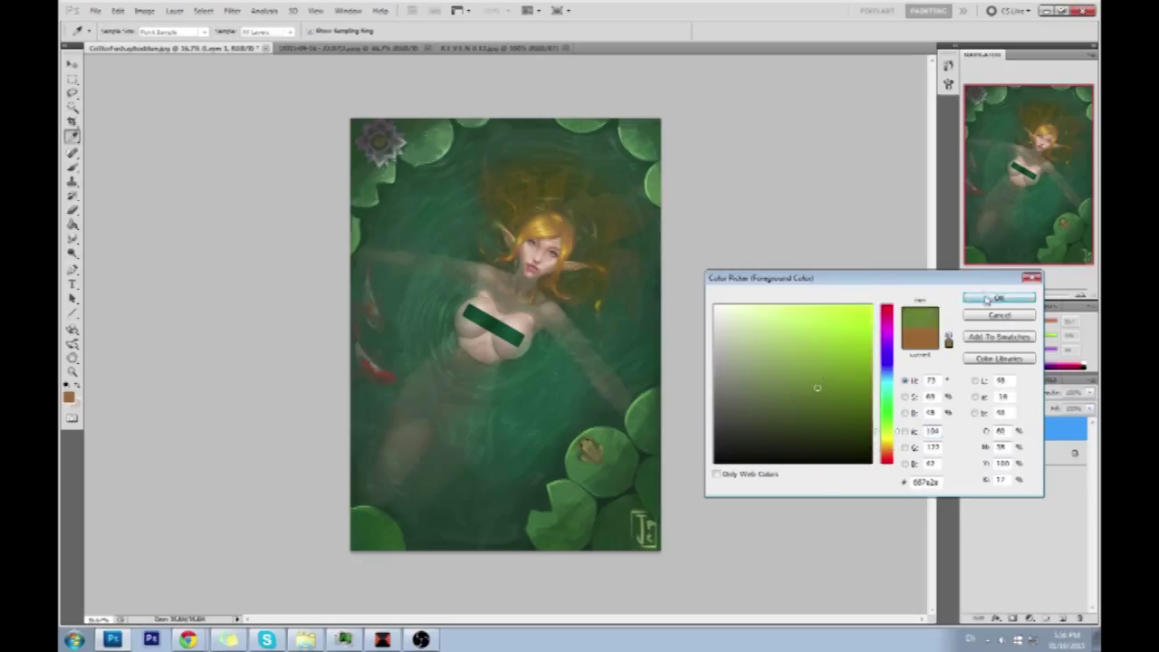
click(999, 297)
Tint the hair with olive green using a low-opacity Brush, and flatten the image.
key(b)
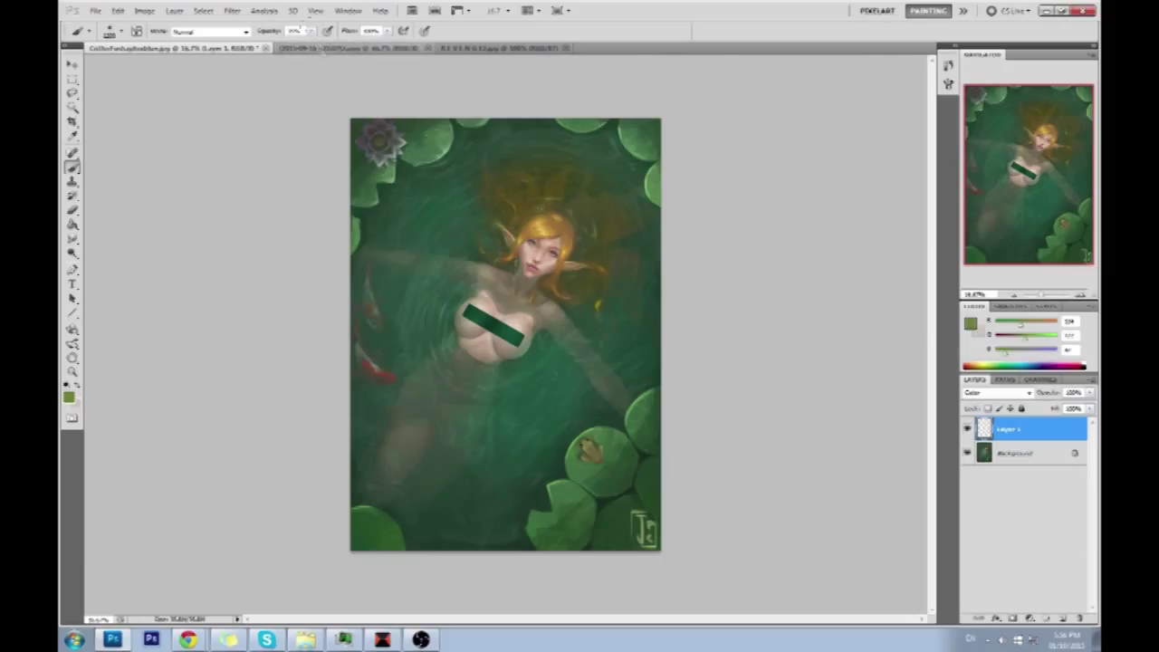
drag(311, 31, 292, 46)
drag(311, 31, 305, 44)
right_click(1013, 431)
click(1024, 411)
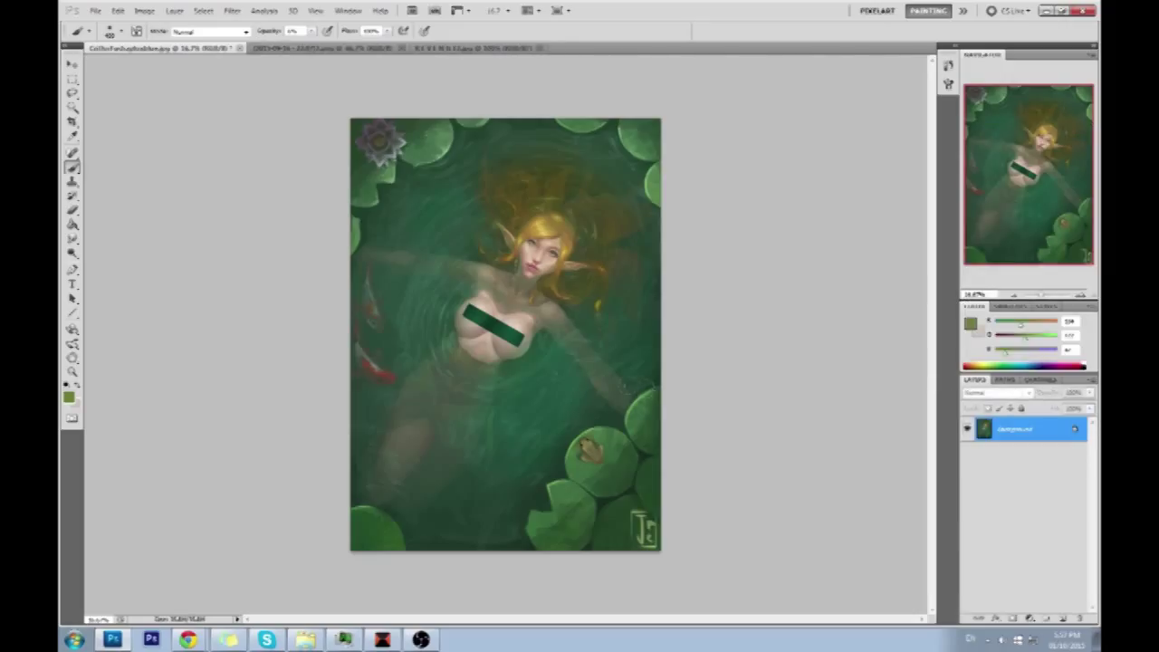
Sample the dark green water and blend the hand beside the lily pads into it with an enlarged Smudge brush.
alt+click(642, 380)
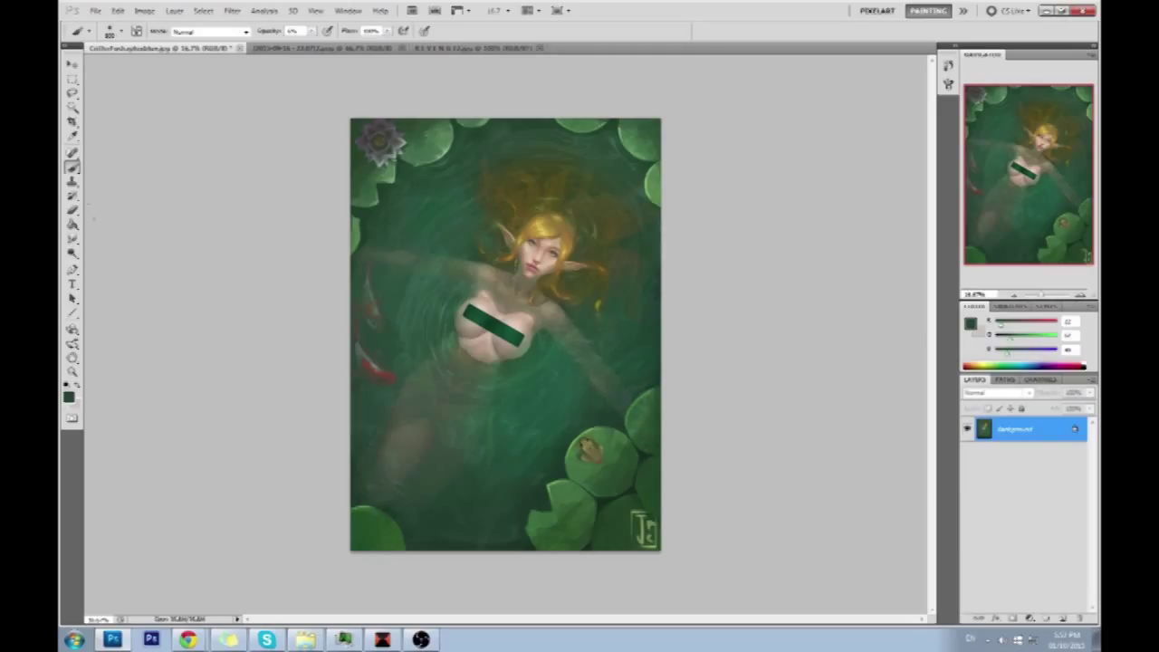
click(73, 239)
click(621, 404)
key(bracketright)
key(bracketright)
key(bracketright)
key(bracketright)
key(bracketright)
key(bracketright)
key(bracketright)
key(bracketright)
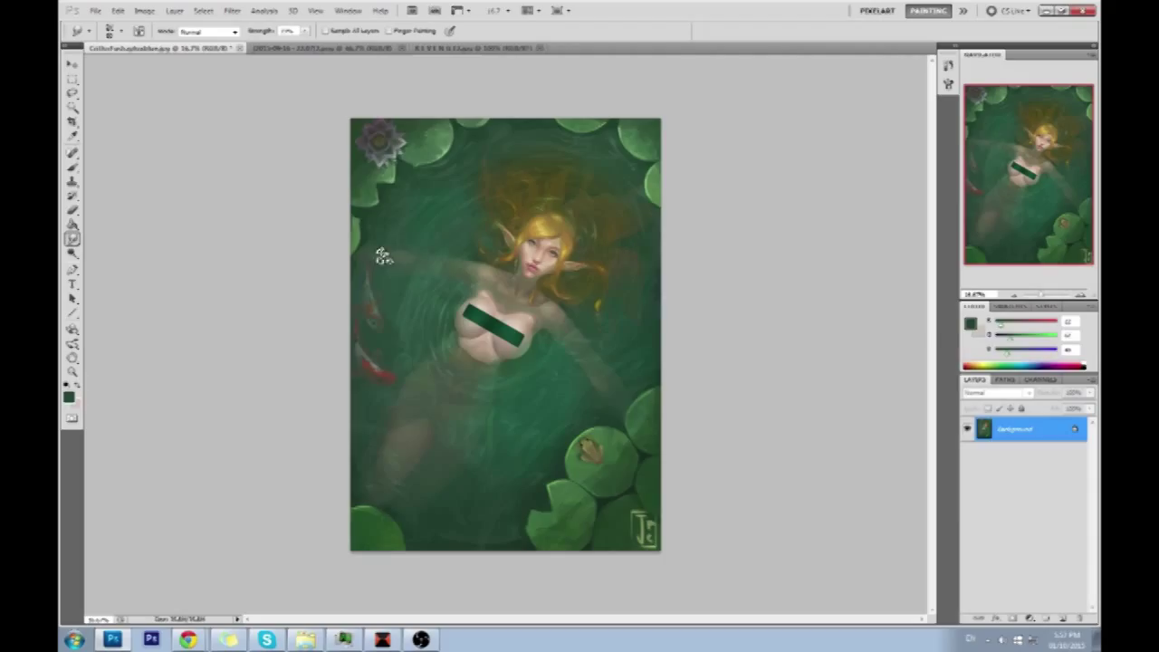
Push the edge of the lily pad near the hand upward with the Liquify filter.
click(231, 10)
click(245, 82)
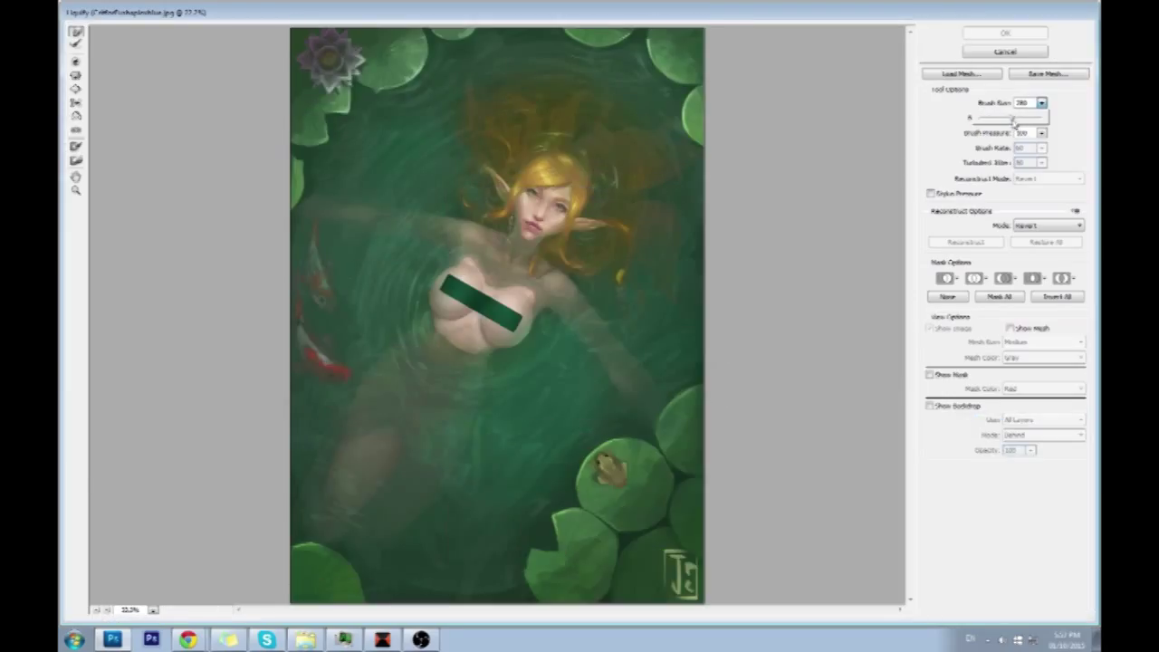
mouse_move(663, 382)
mouse_down()
mouse_move(659, 353)
mouse_move(672, 358)
mouse_up()
click(1012, 33)
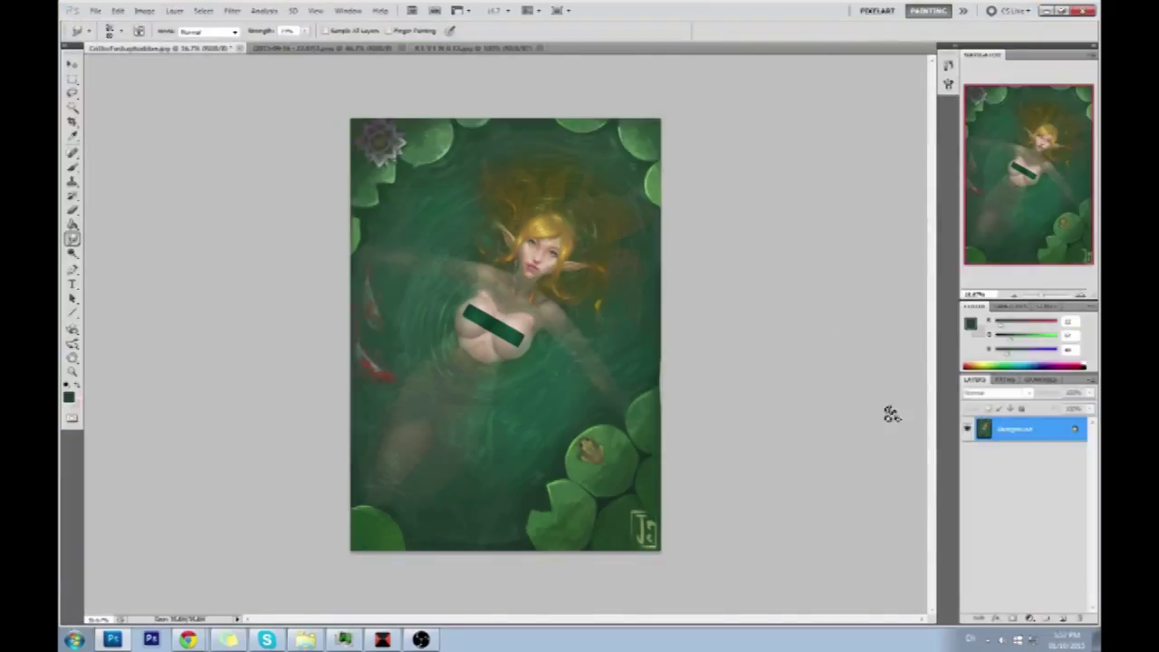
Add a new layer in Lighten mode and set the foreground colour to pale yellow #f4f2d6.
click(1063, 618)
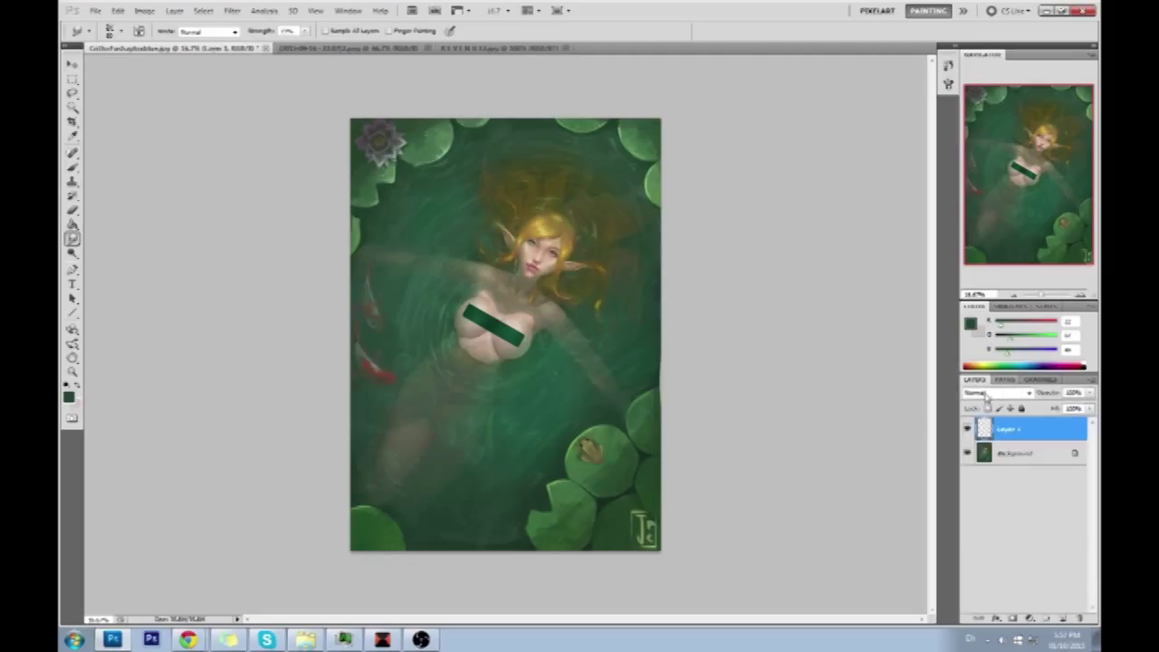
click(983, 392)
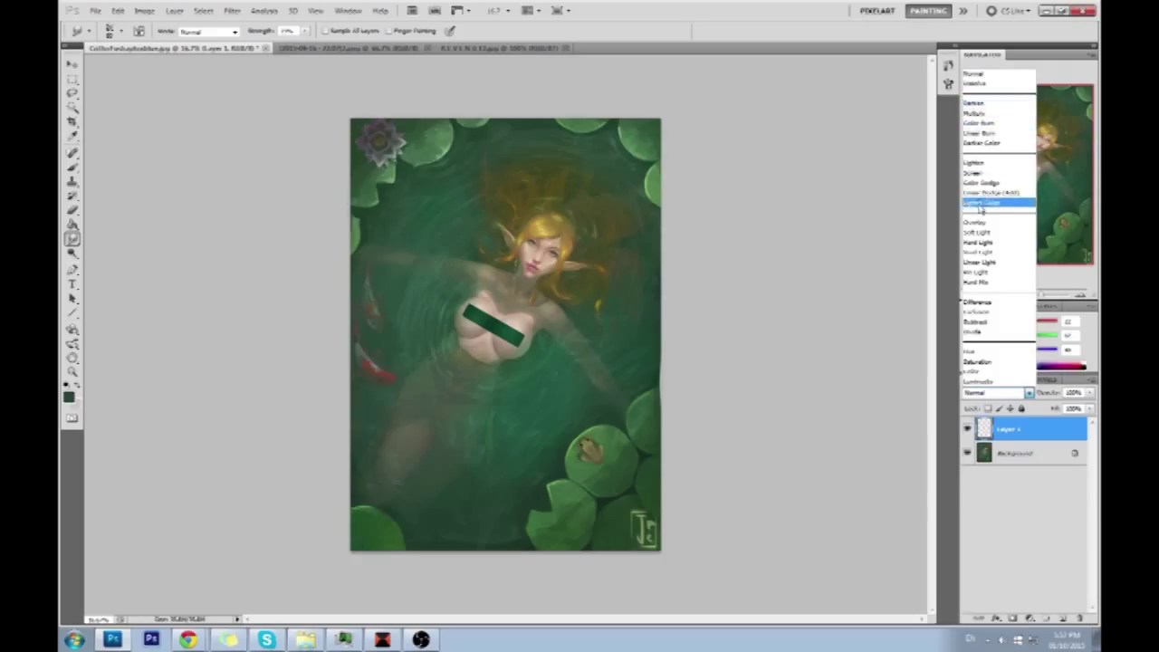
click(990, 163)
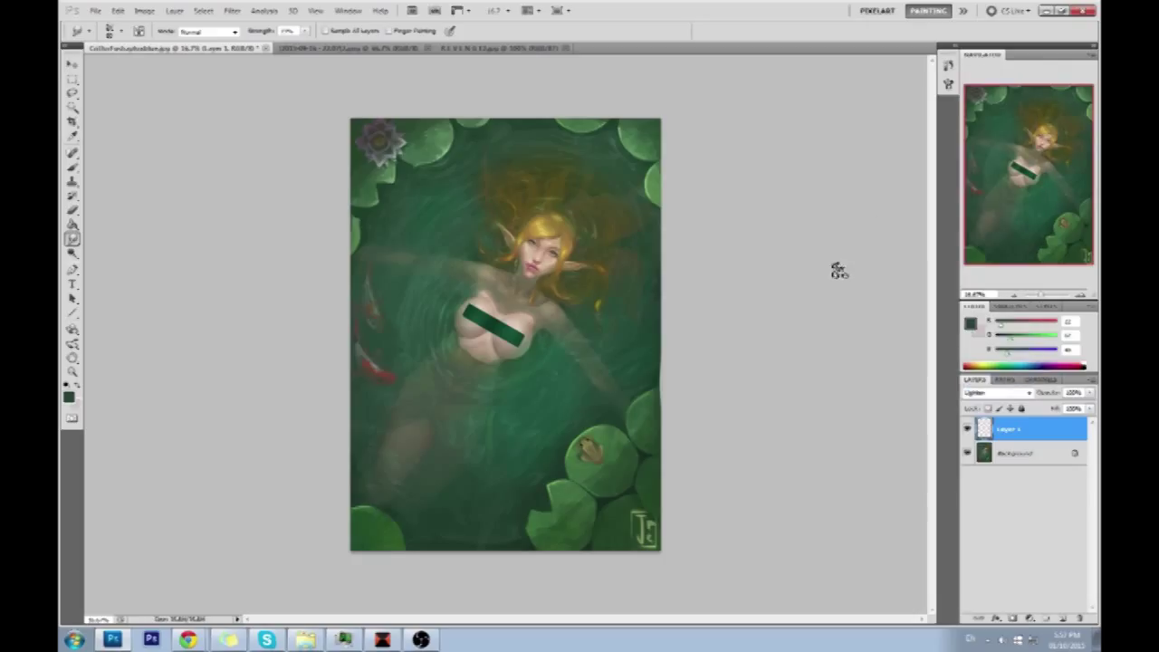
key(b)
click(970, 323)
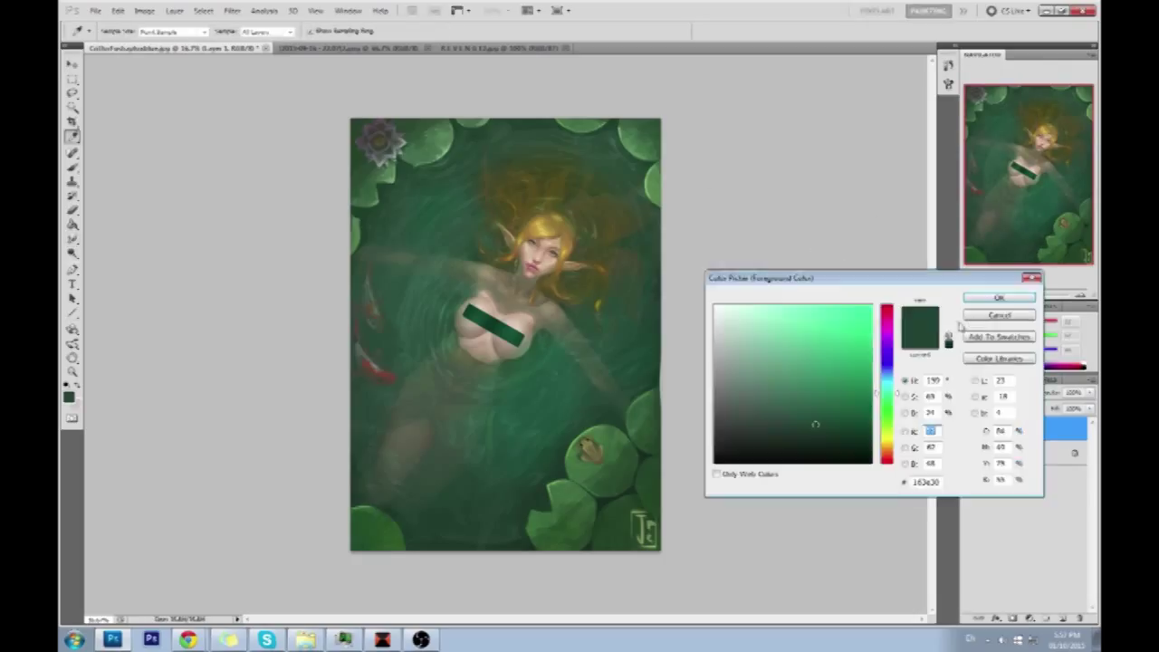
drag(895, 428, 893, 439)
drag(726, 334, 740, 309)
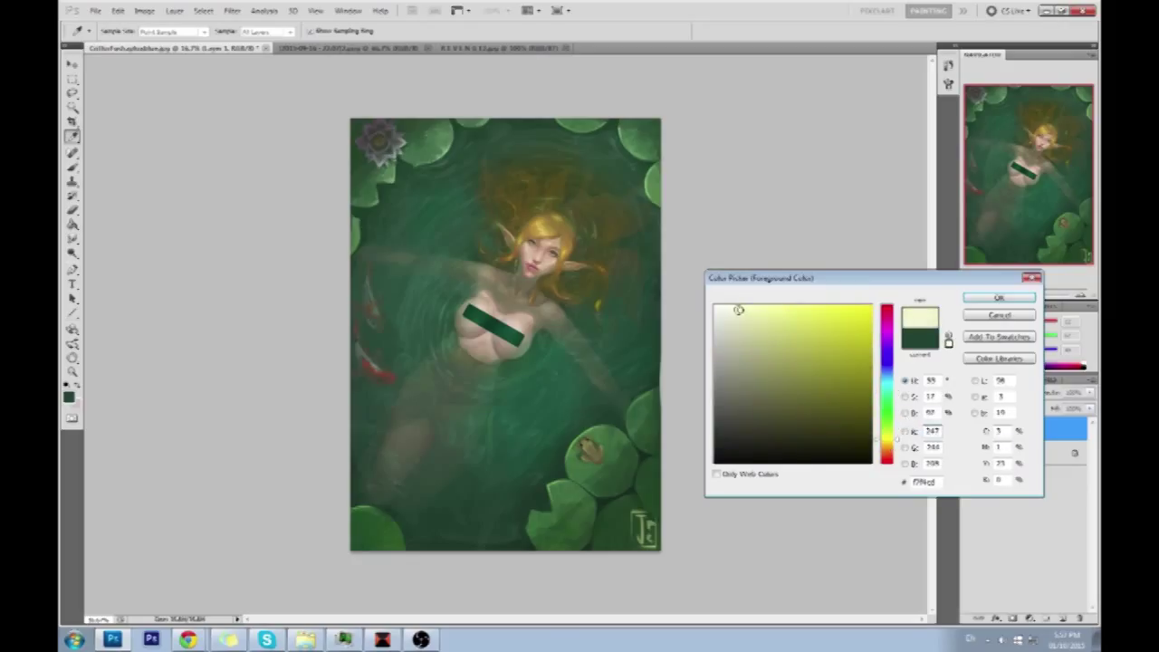
click(998, 297)
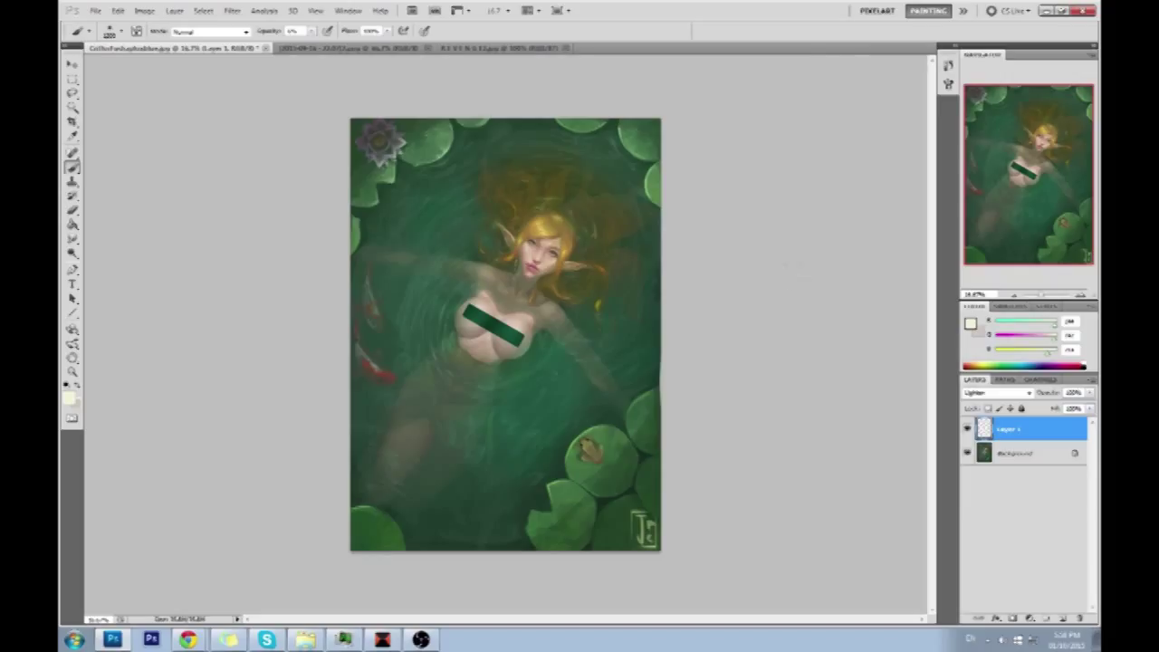
drag(311, 31, 323, 42)
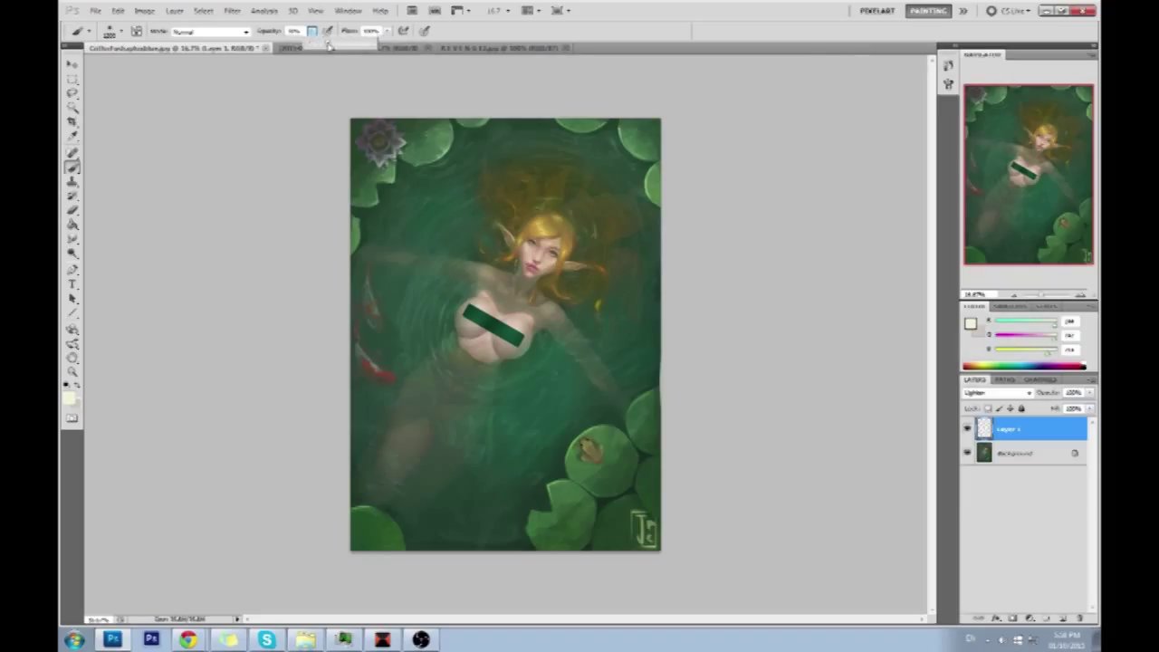
click(544, 246)
drag(544, 246, 529, 275)
key(ctrl+z)
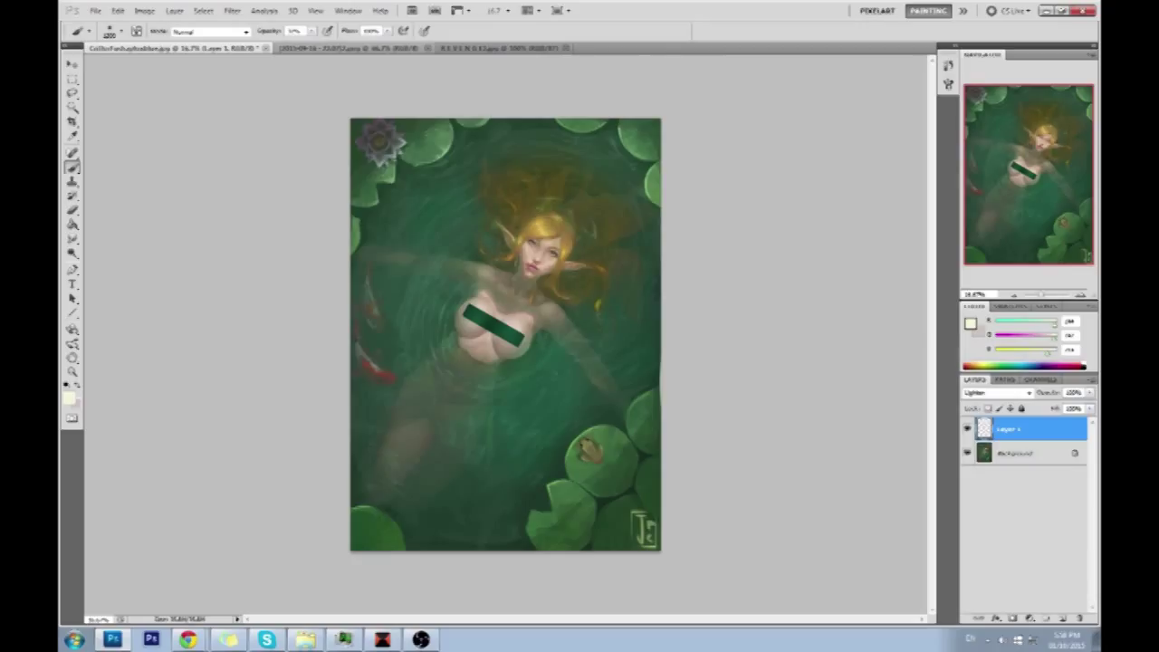
Softly lighten the elf's face, shoulders, torso and nearby water with pale yellow using a large low-opacity Brush.
drag(312, 31, 295, 47)
click(535, 258)
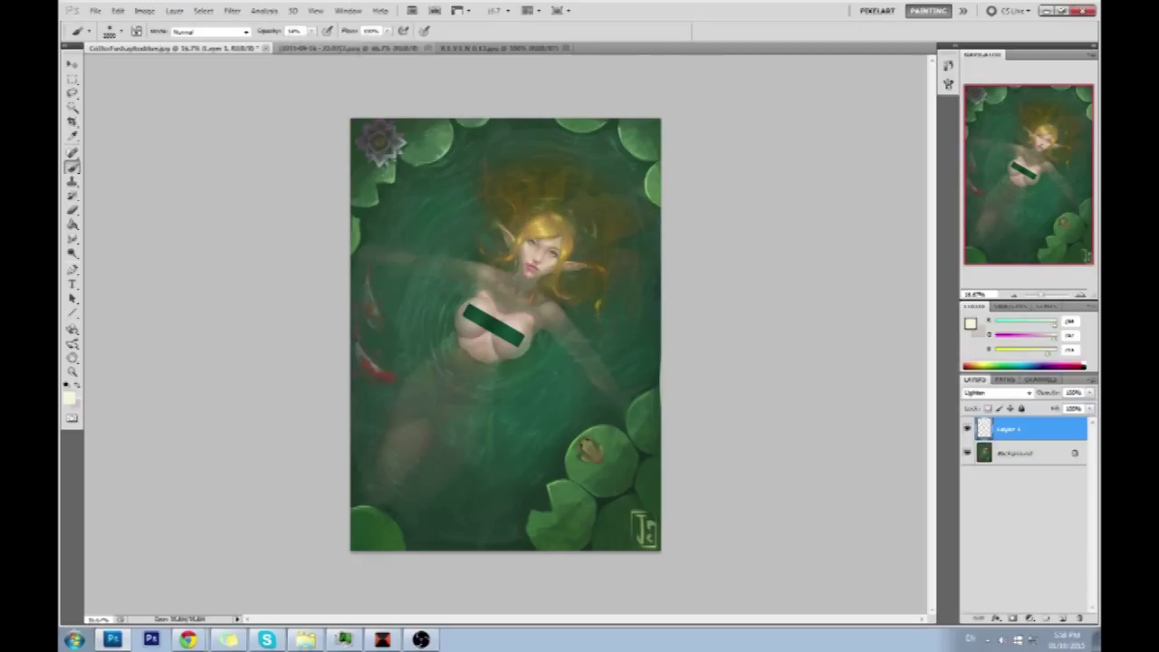
mouse_move(501, 335)
mouse_down()
mouse_move(475, 314)
mouse_move(531, 346)
mouse_up()
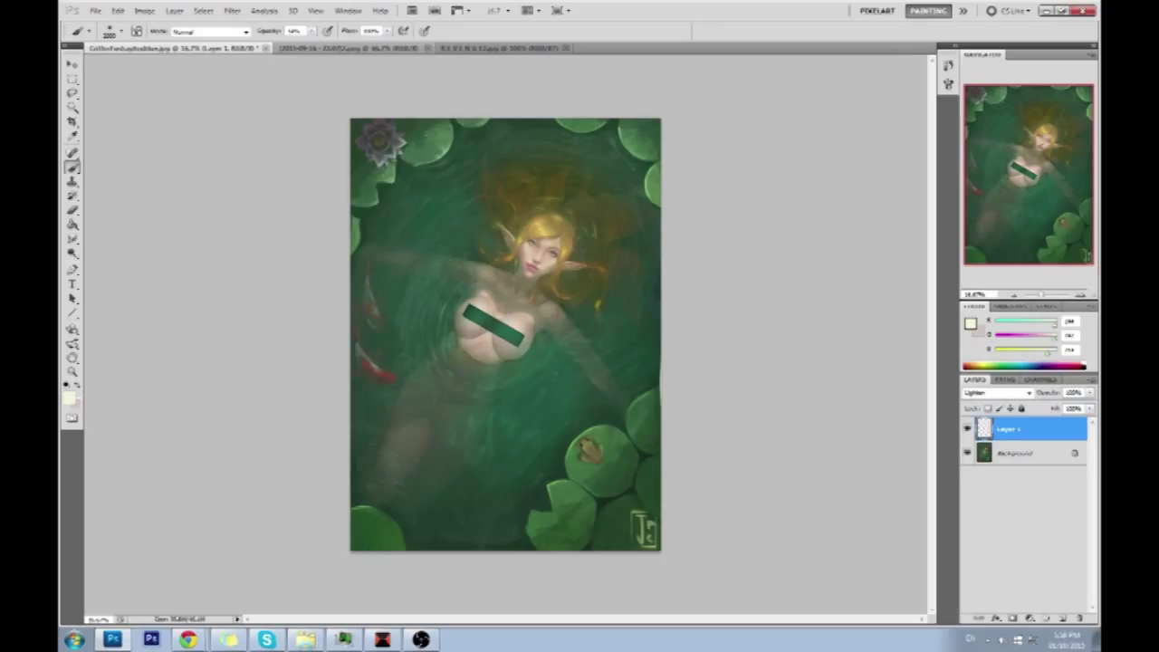
click(489, 278)
click(547, 317)
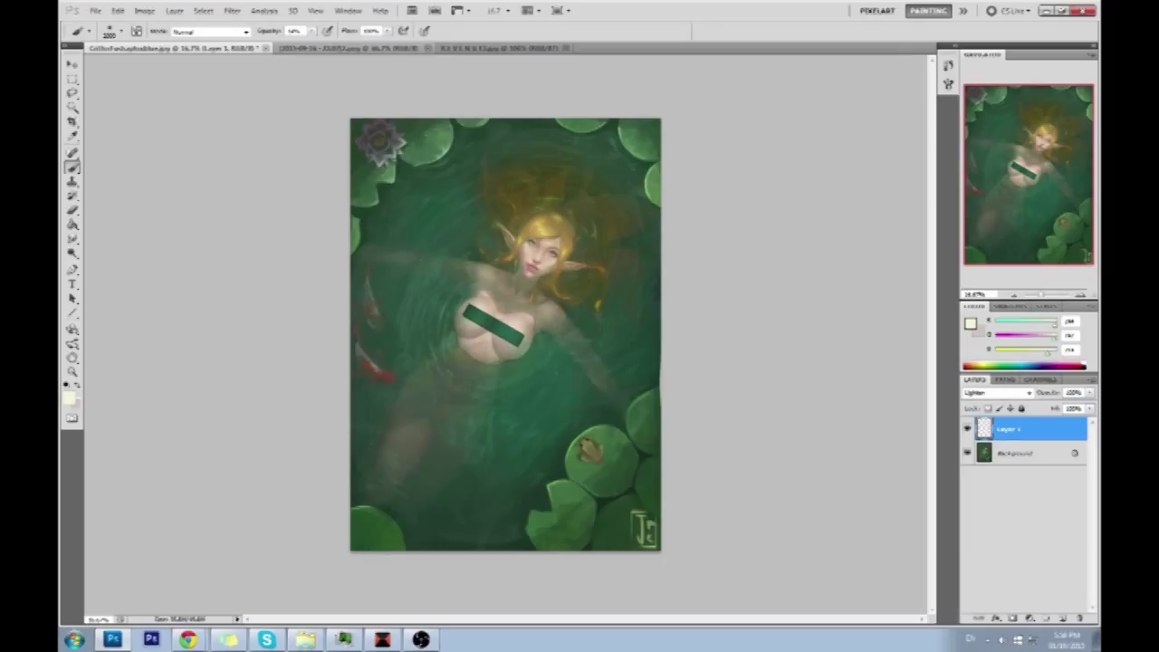
click(461, 371)
click(534, 278)
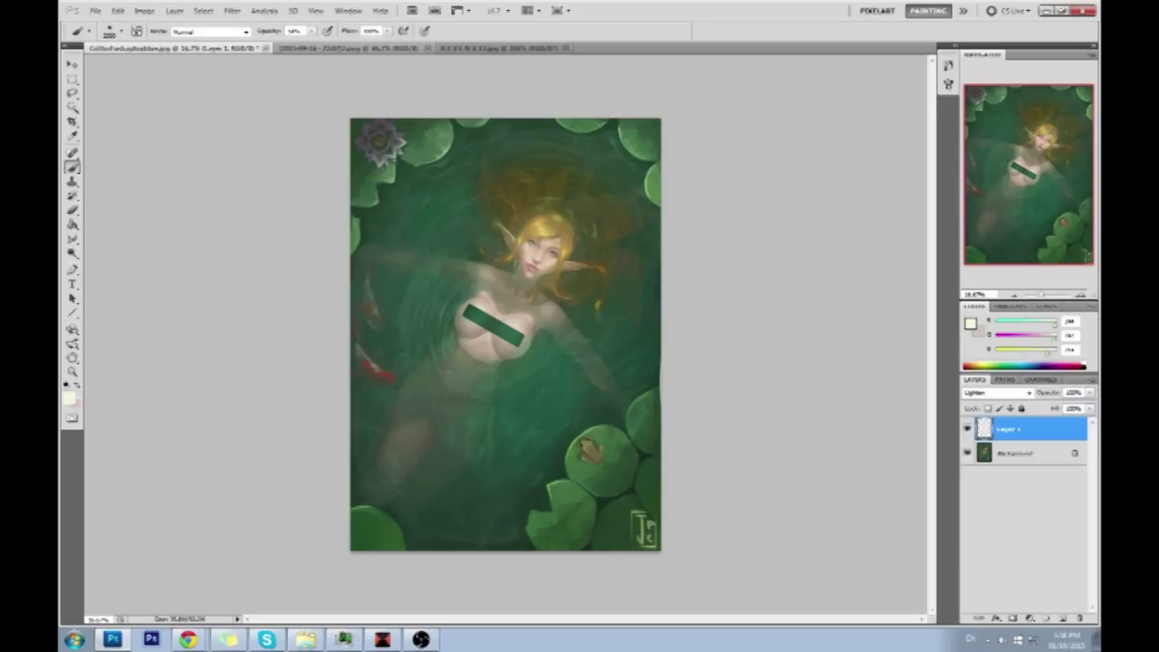
click(477, 283)
click(564, 303)
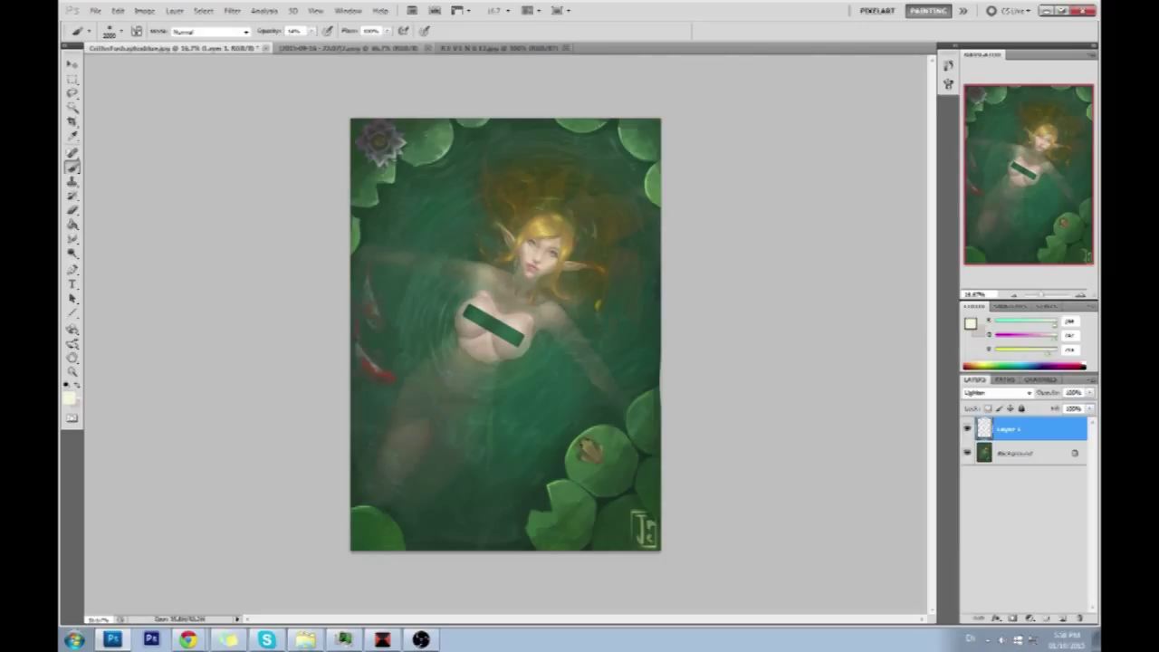
key(ctrl+z)
click(558, 317)
Erase the pale glow over the face and merge the layer into the background.
key(e)
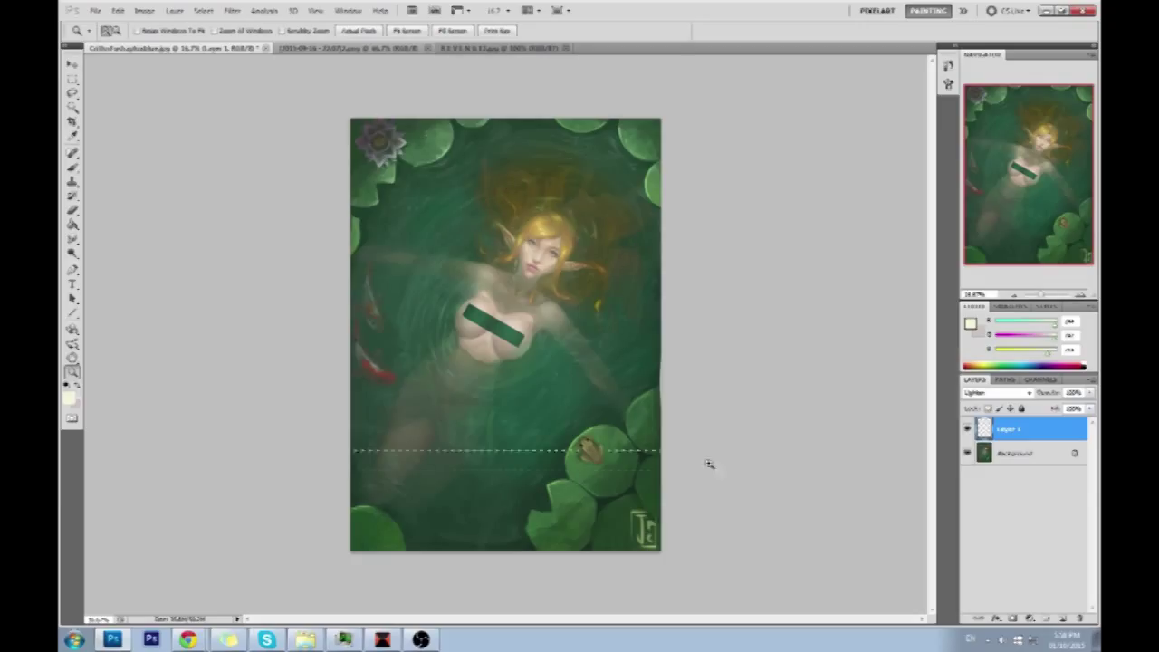
key(ctrl+plus)
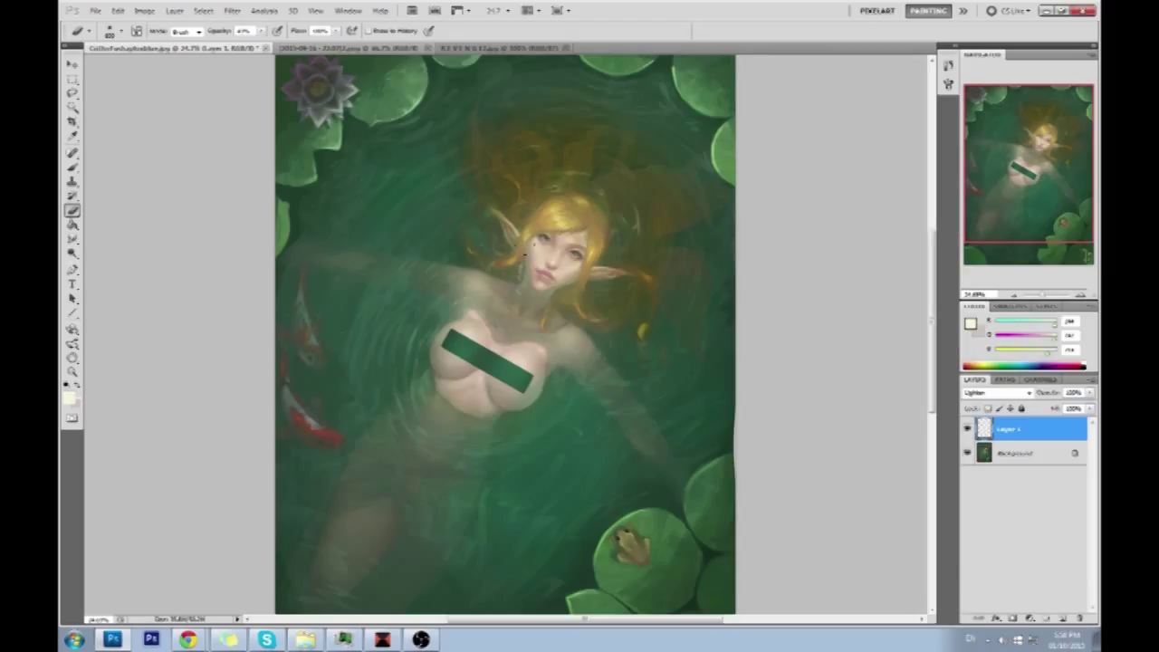
click(546, 276)
right_click(1032, 433)
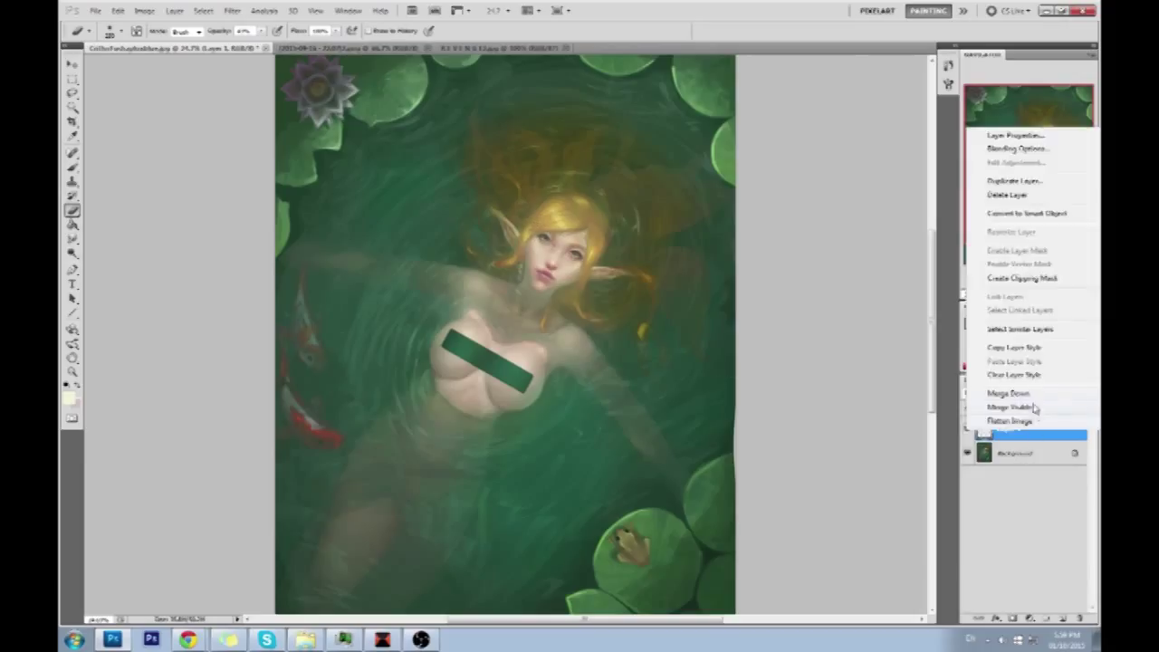
click(1034, 404)
Add a new layer in Color mode and choose a muted pink foreground colour.
click(1063, 618)
click(990, 392)
click(987, 371)
click(973, 321)
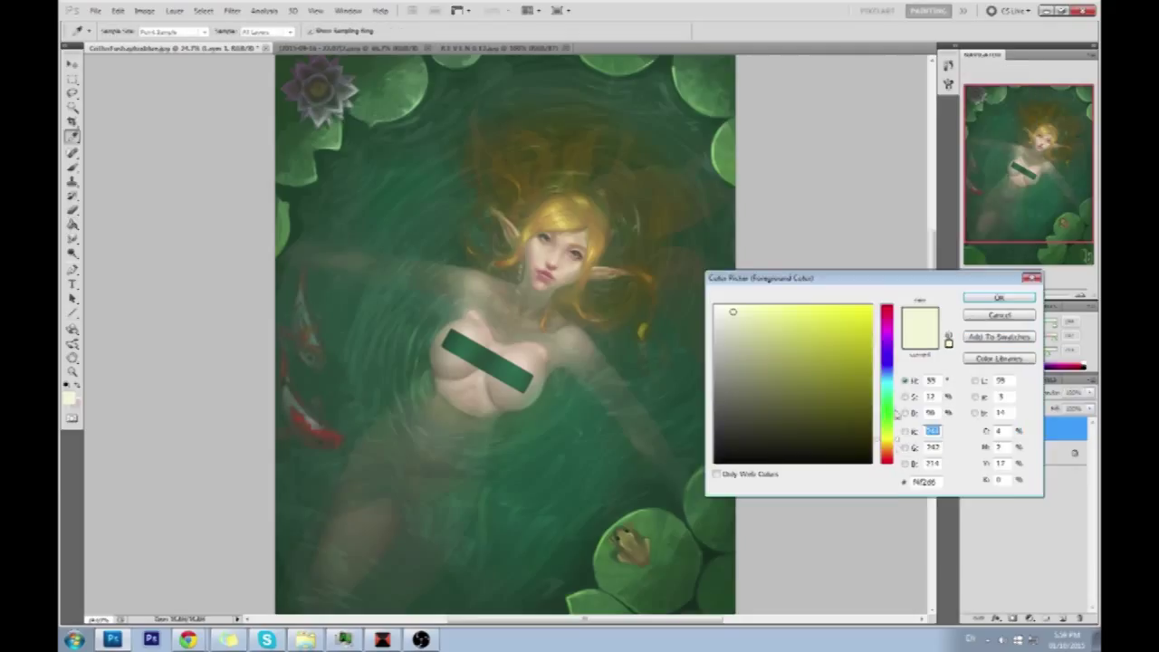
click(888, 452)
drag(889, 457, 890, 465)
drag(775, 343, 752, 325)
click(1021, 299)
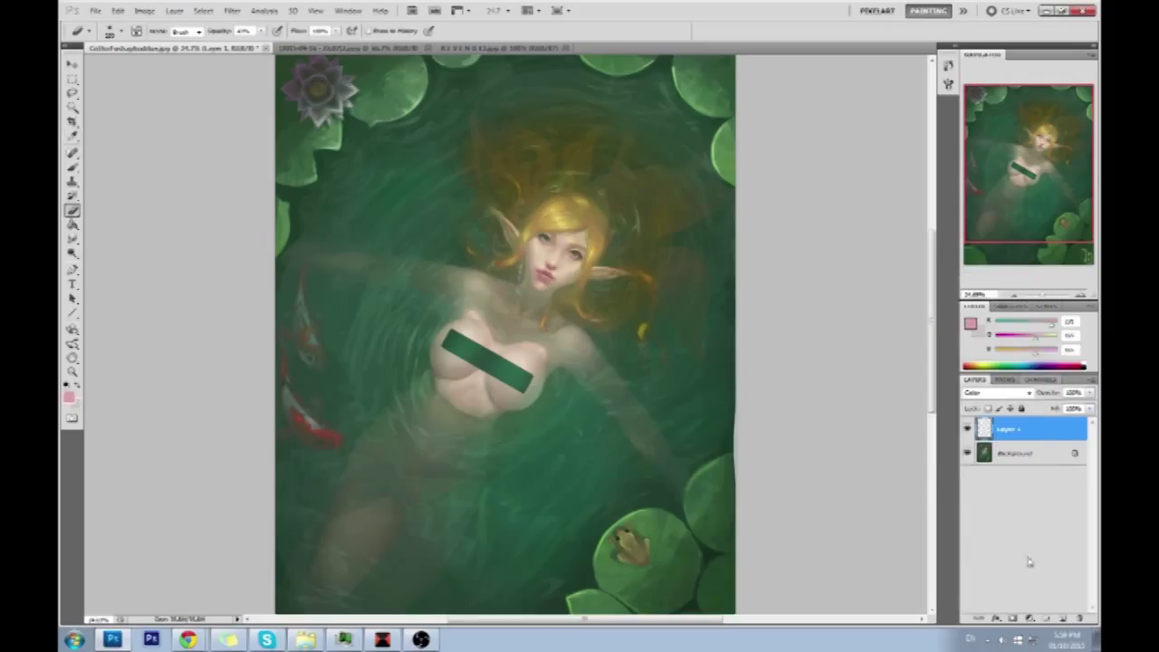
Tint the elf's ears muted pink with a reduced Brush.
key(b)
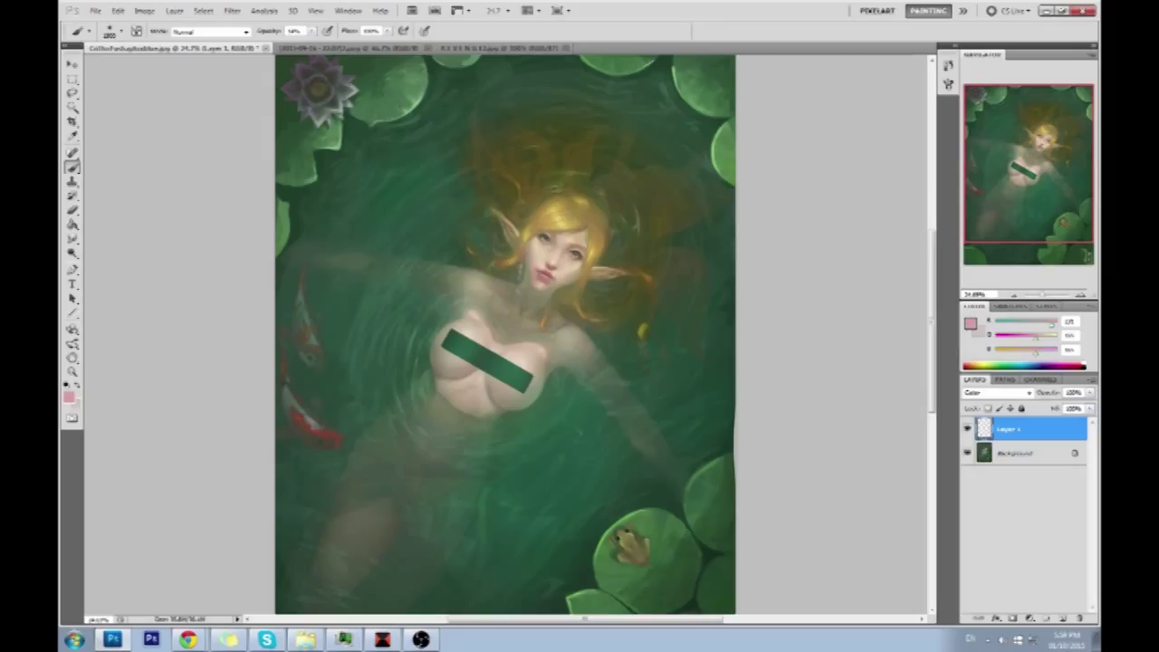
key([)
key([)
Add another layer in Color mode and sample the skin tone from the cheek.
click(1061, 618)
click(997, 395)
click(995, 380)
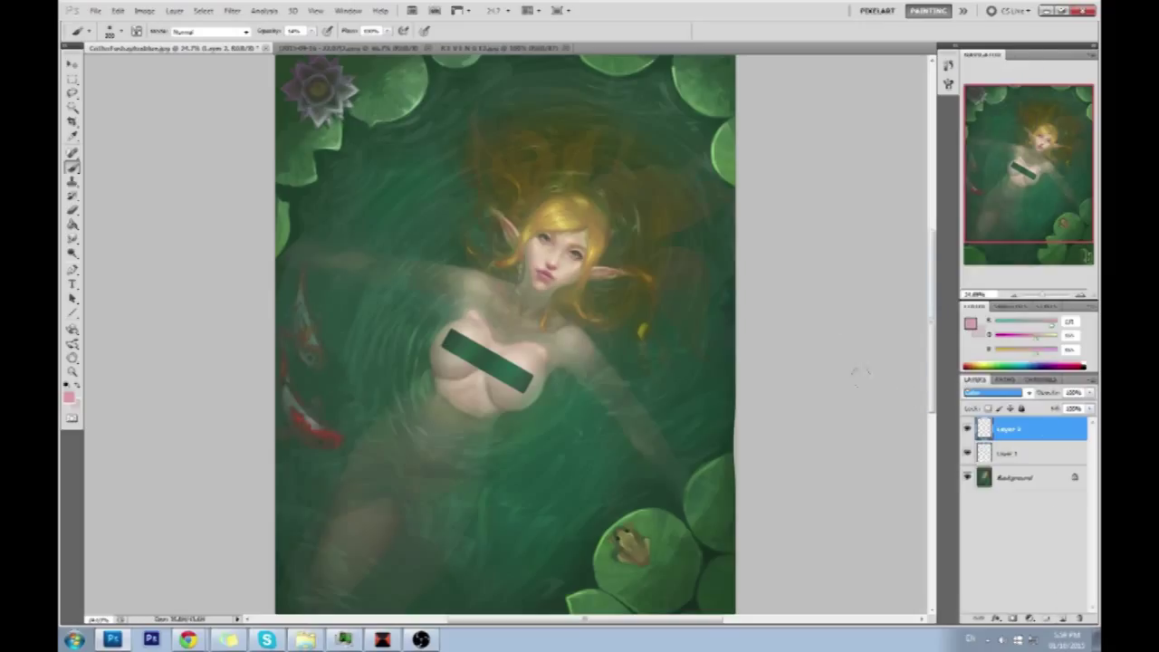
alt+click(615, 255)
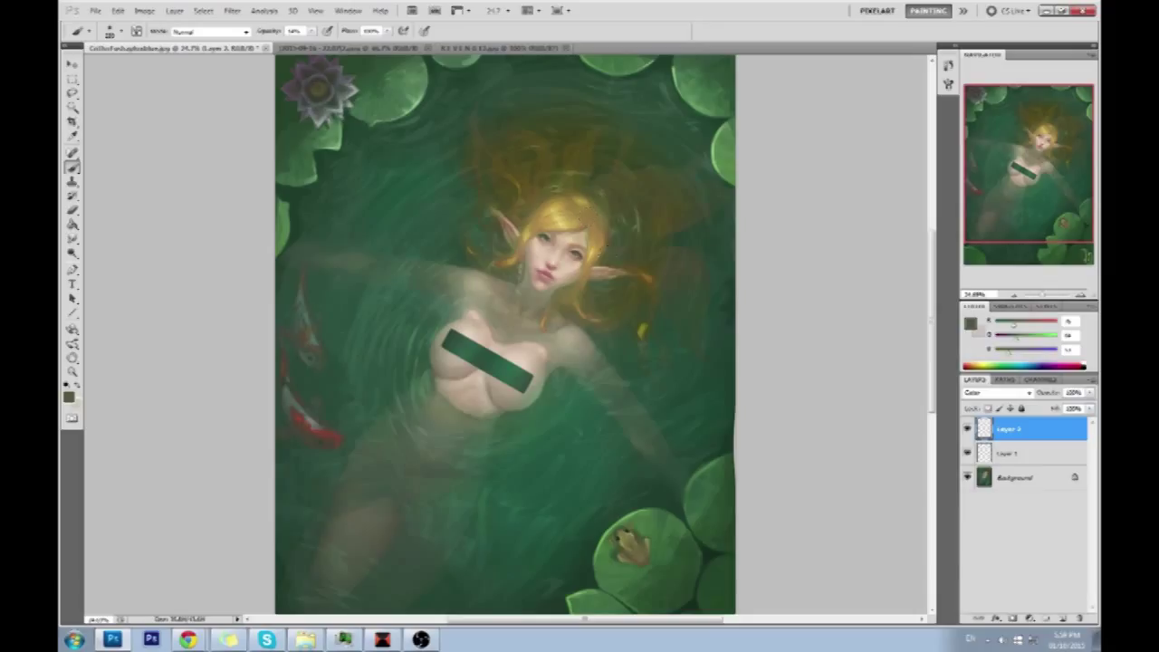
alt+click(569, 266)
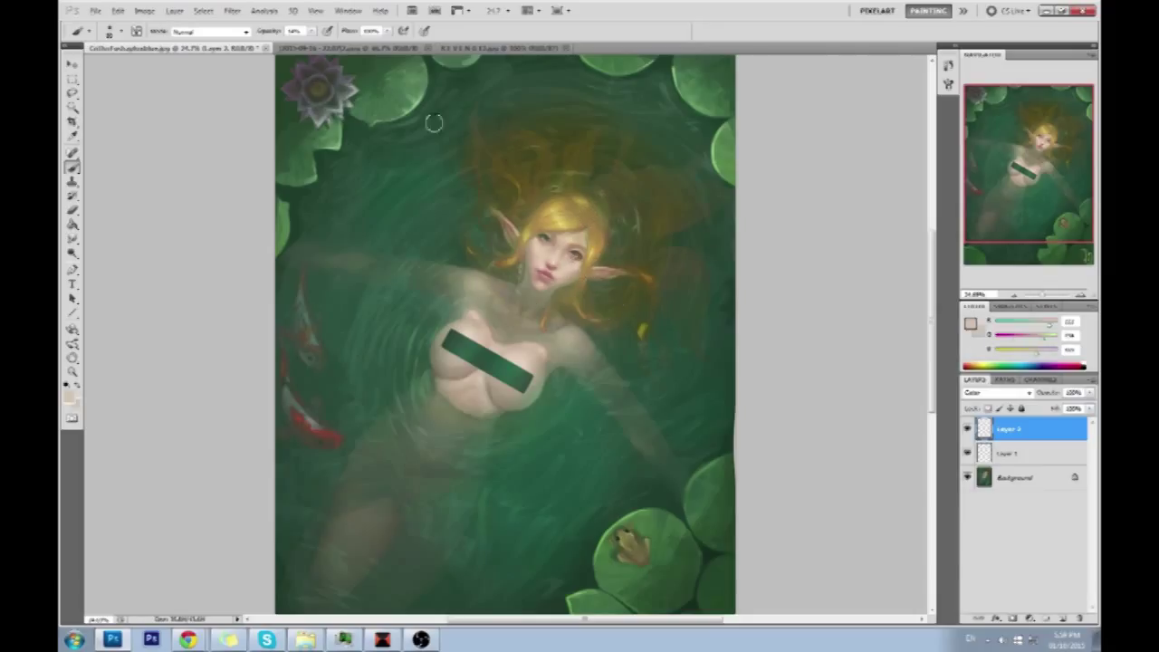
Tint the ear on the hair-curl side with the sampled skin tone at a changed Brush opacity, and flatten the image.
click(311, 30)
click(321, 44)
click(616, 274)
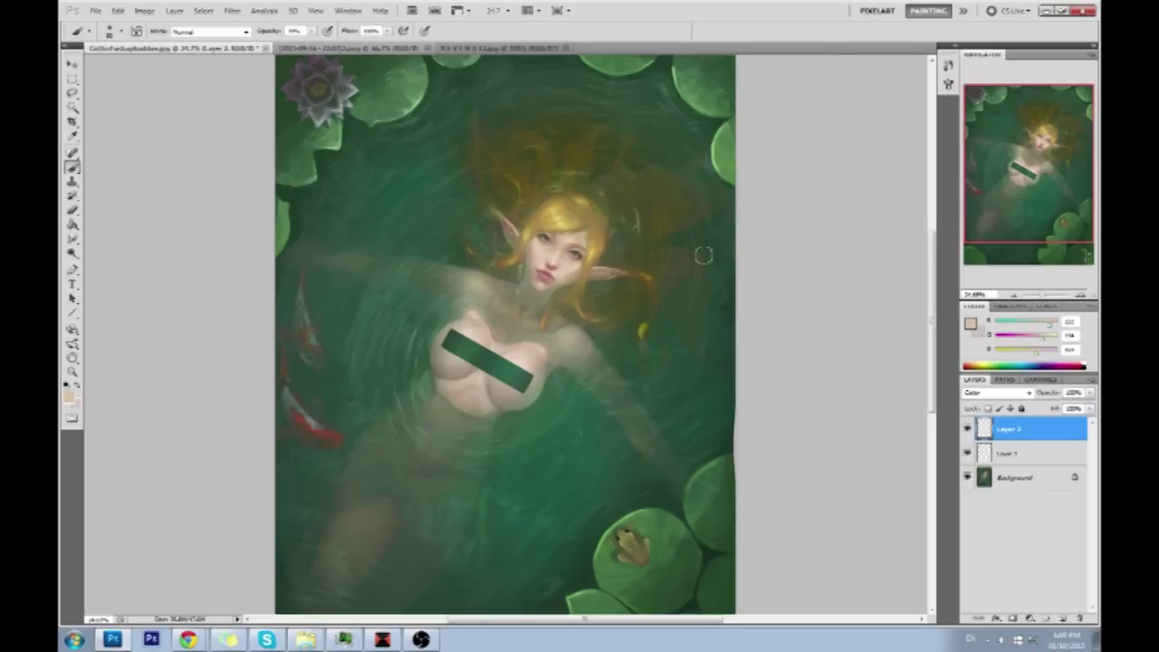
right_click(1023, 460)
click(1032, 452)
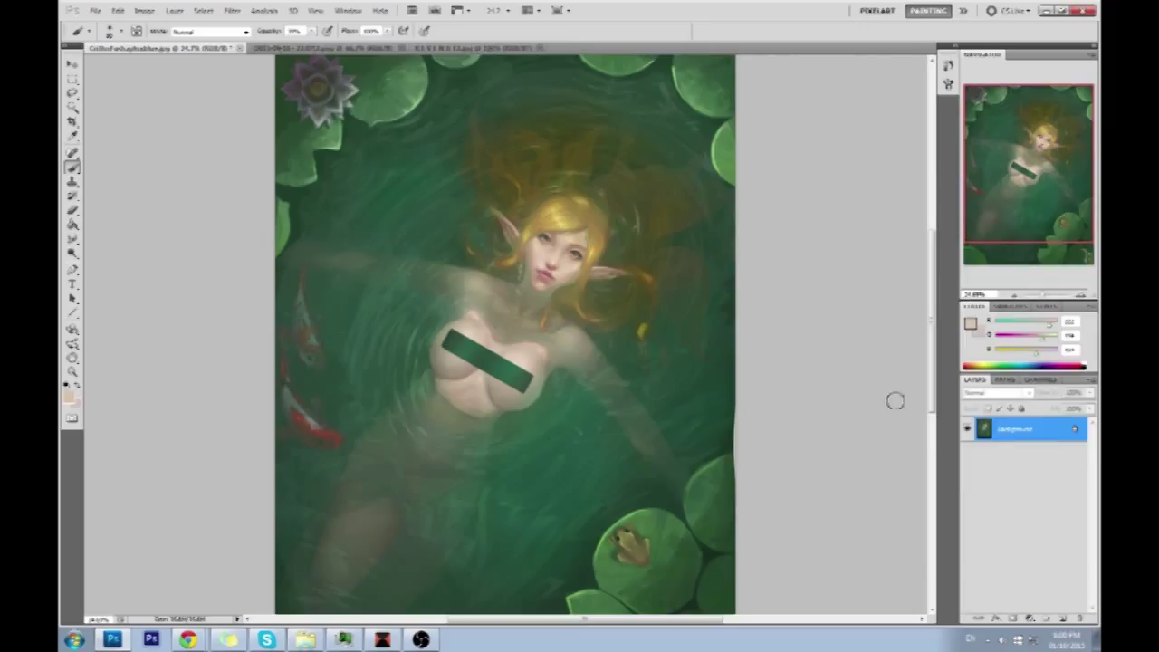
Add a new layer in Color mode and set the foreground colour to a saturated light pink.
alt+click(557, 261)
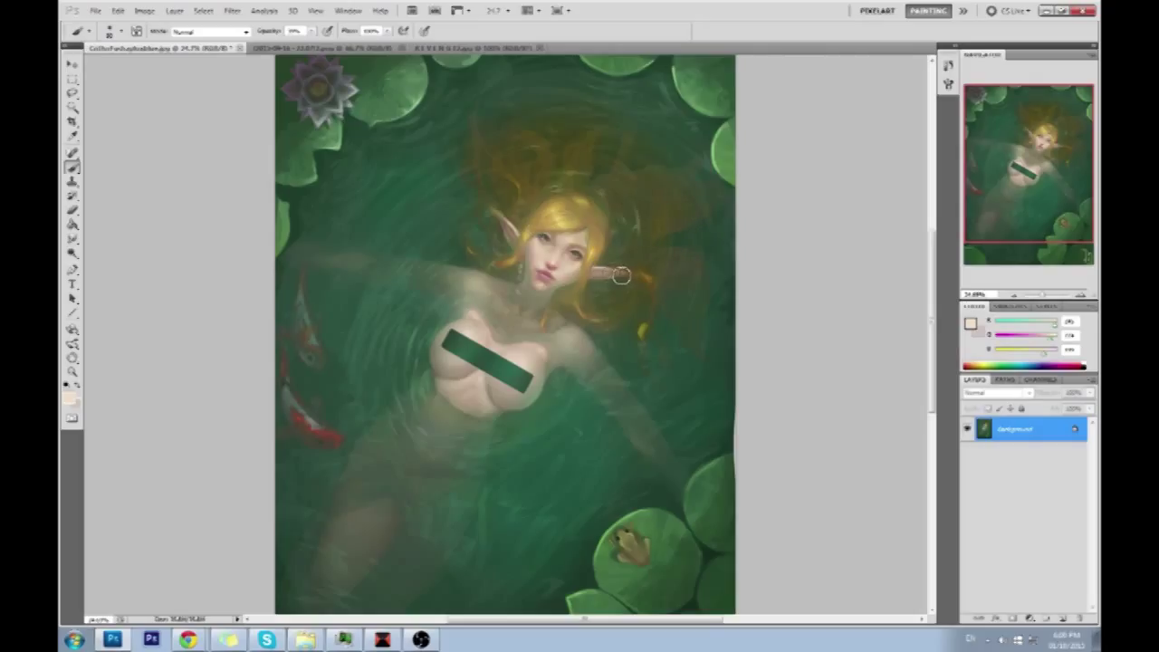
click(1060, 617)
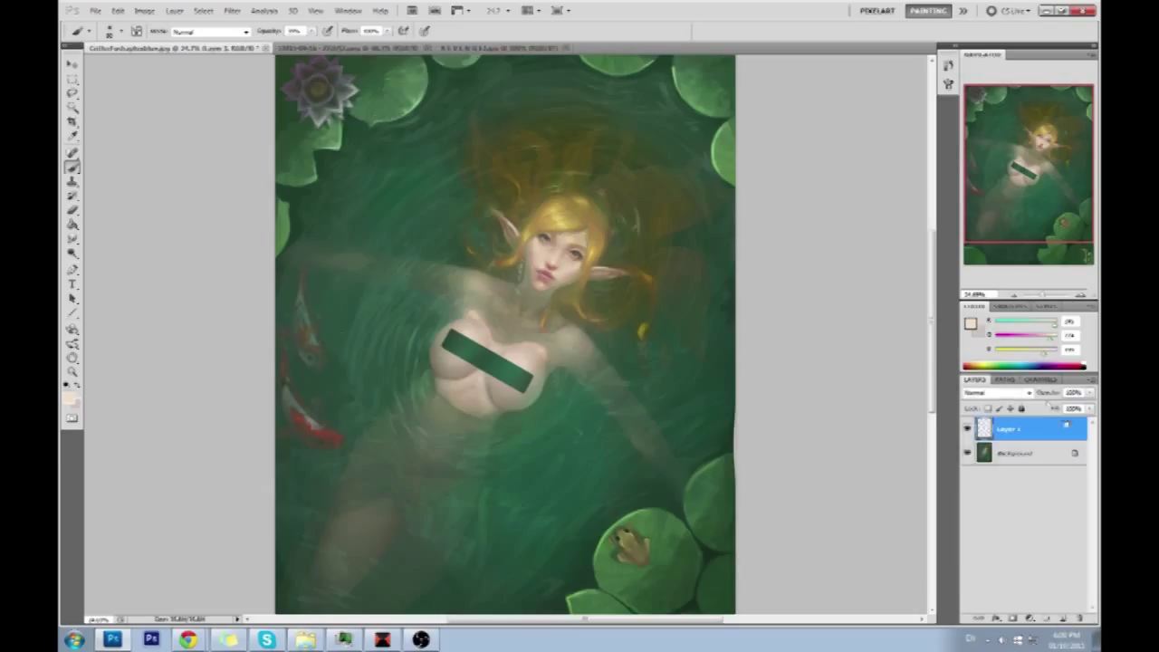
click(999, 392)
click(999, 371)
click(971, 322)
click(891, 457)
drag(894, 463, 892, 467)
click(775, 311)
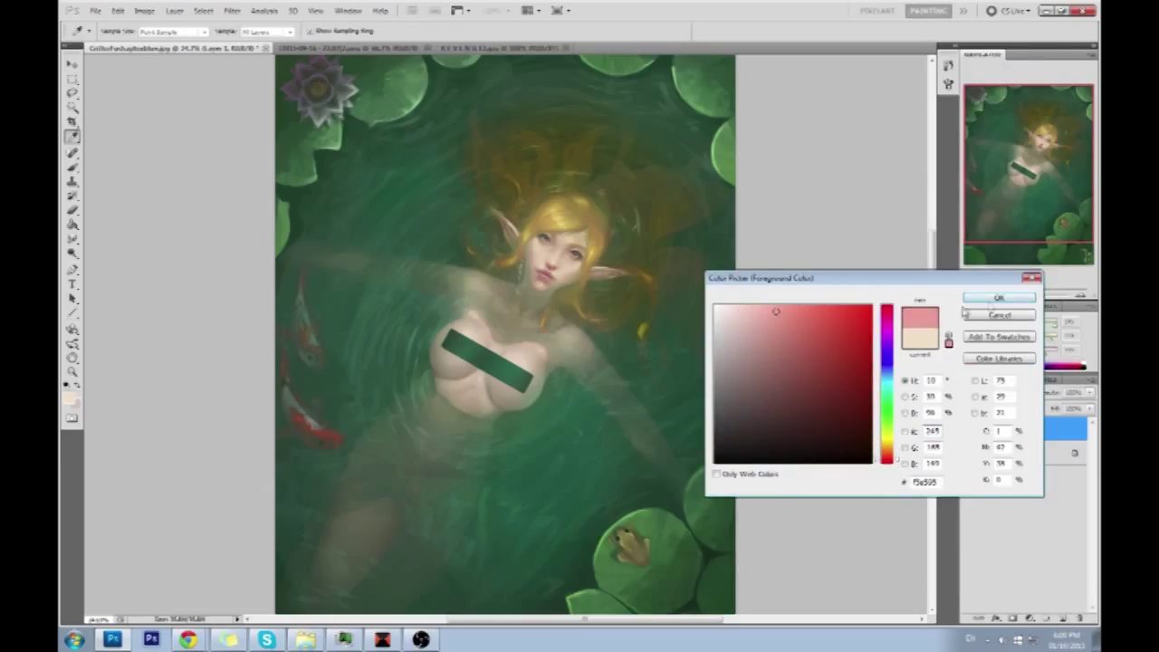
click(998, 297)
Lower the Brush opacity and tint both ears with the light pink.
key(b)
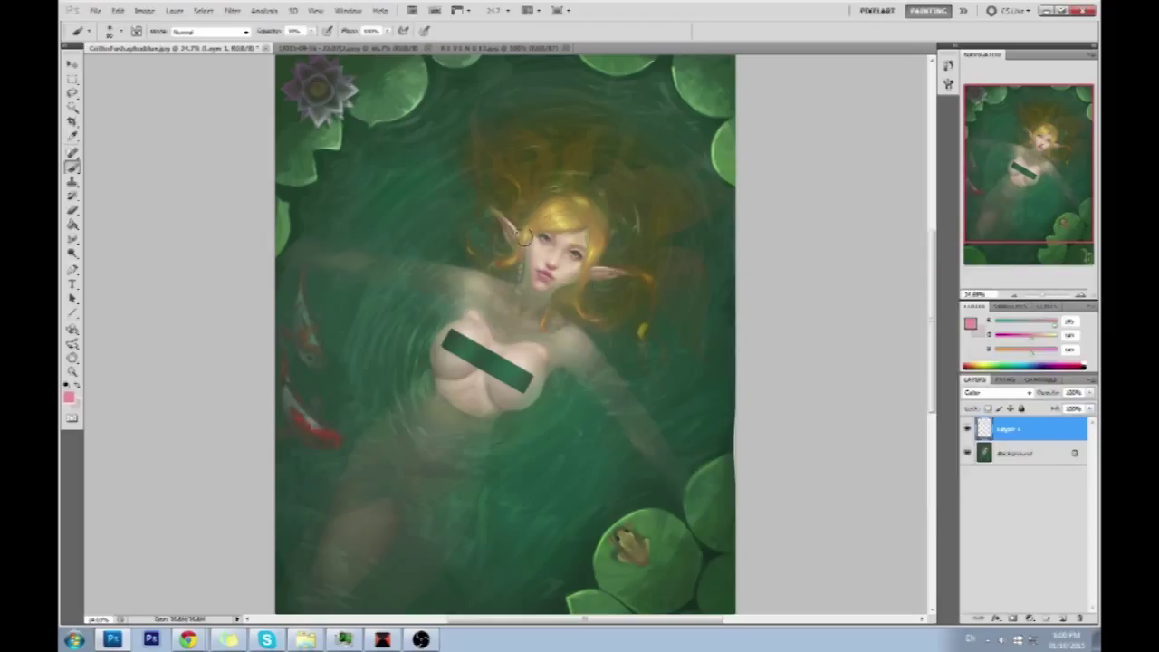
click(311, 31)
click(295, 44)
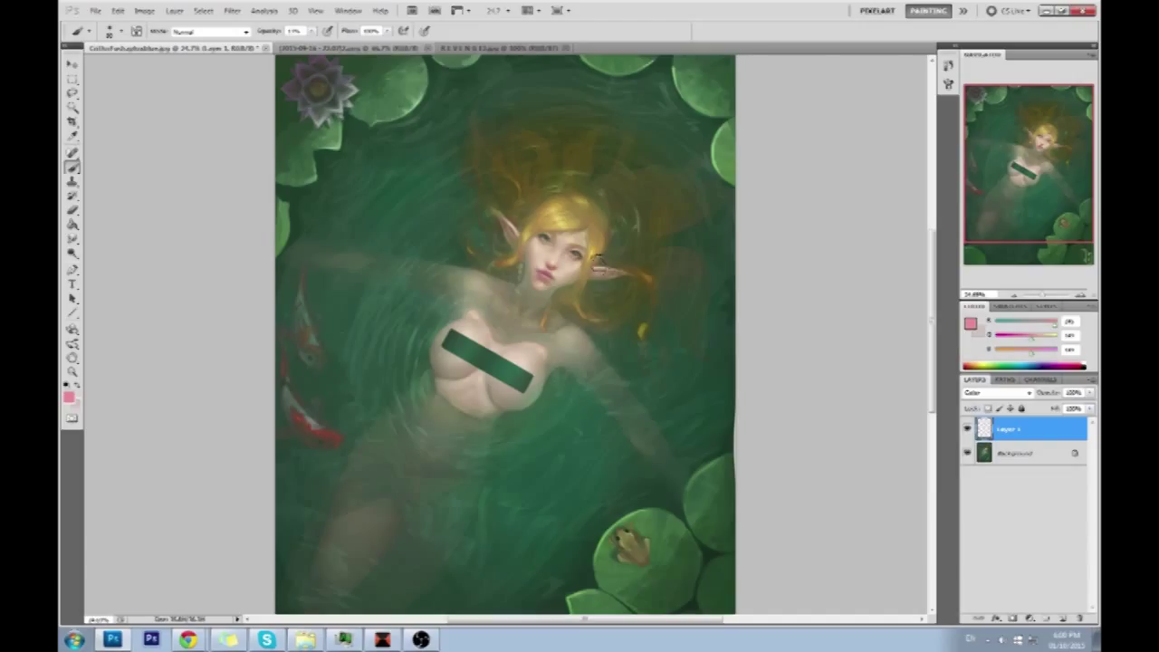
Add a pink tint beside the elf's eye with a smaller Brush and merge the layer down.
key(ctrl+space)
drag(501, 203, 613, 300)
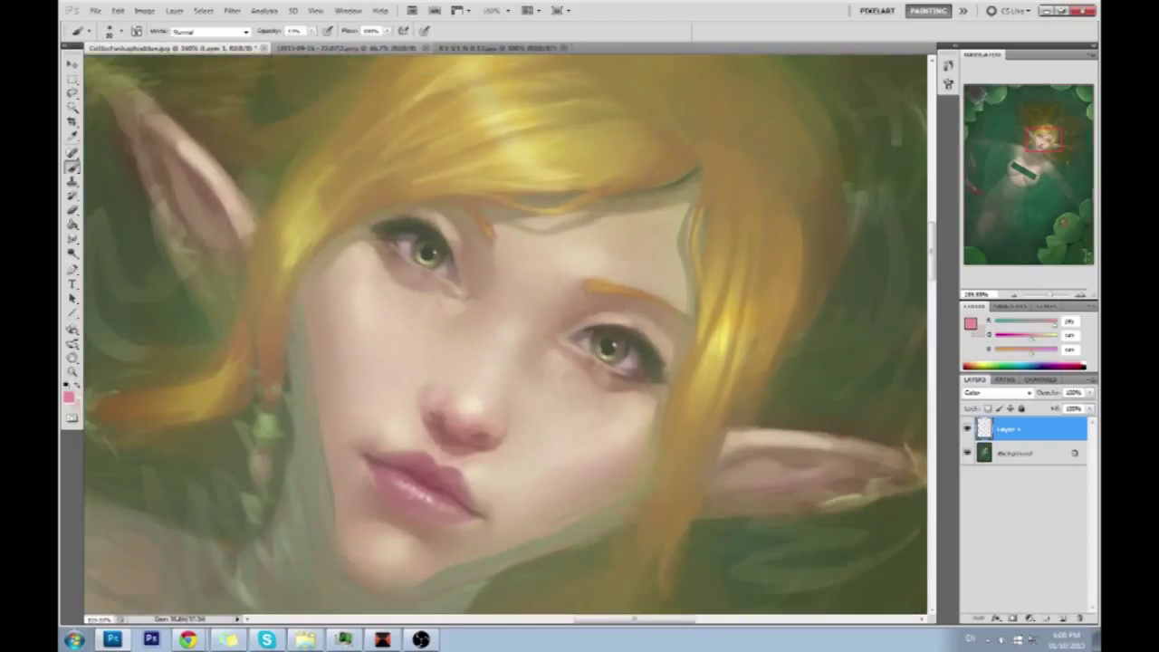
key(bracketleft)
mouse_move(585, 349)
mouse_down()
mouse_move(570, 344)
mouse_move(578, 353)
mouse_up()
key(ctrl+0)
key(ctrl+plus)
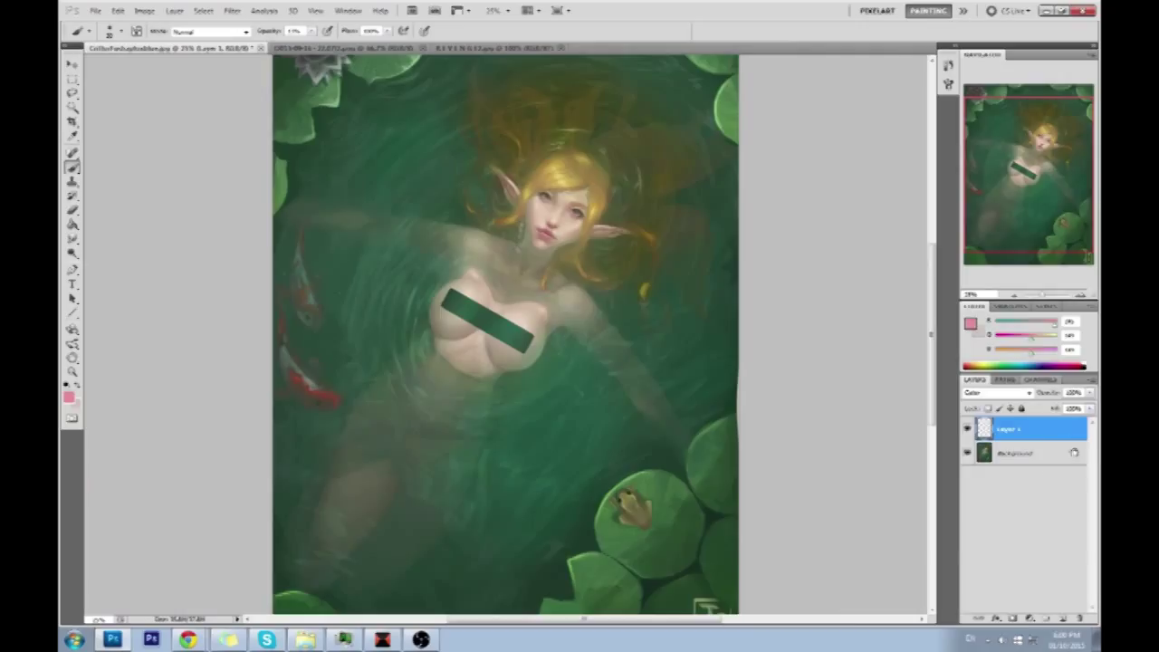
right_click(1037, 434)
click(1030, 389)
Select the whole canvas and review the editing history from the first state to the latest.
key(ctrl+a)
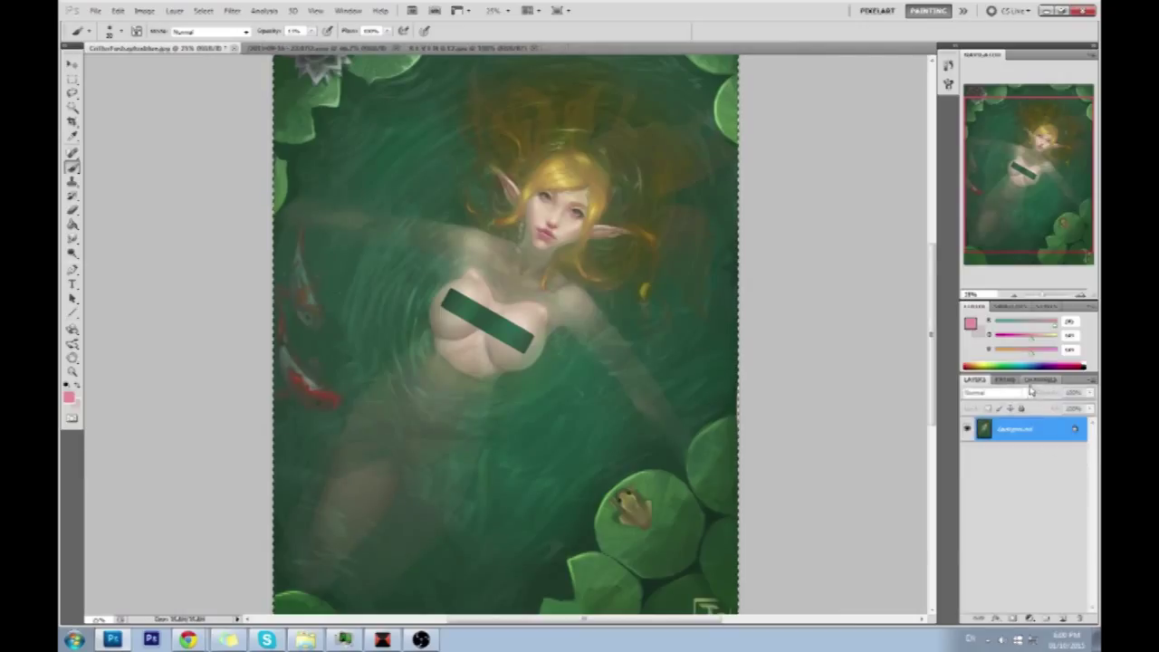
click(947, 64)
drag(931, 382, 931, 82)
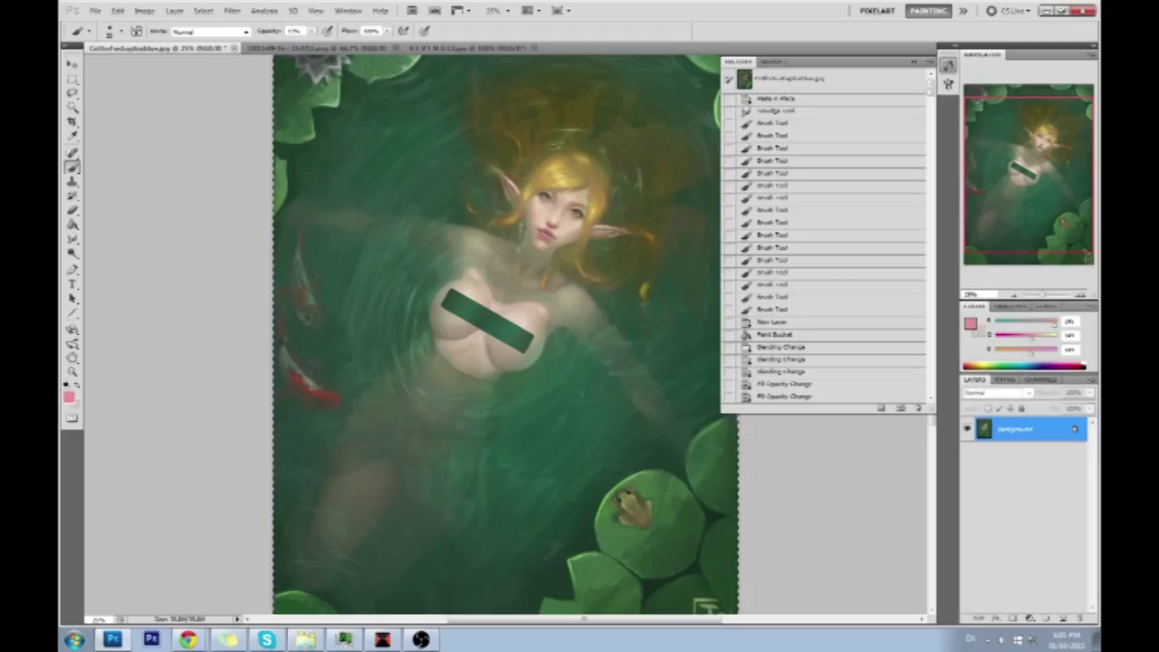
scroll(505, 334, up, 1)
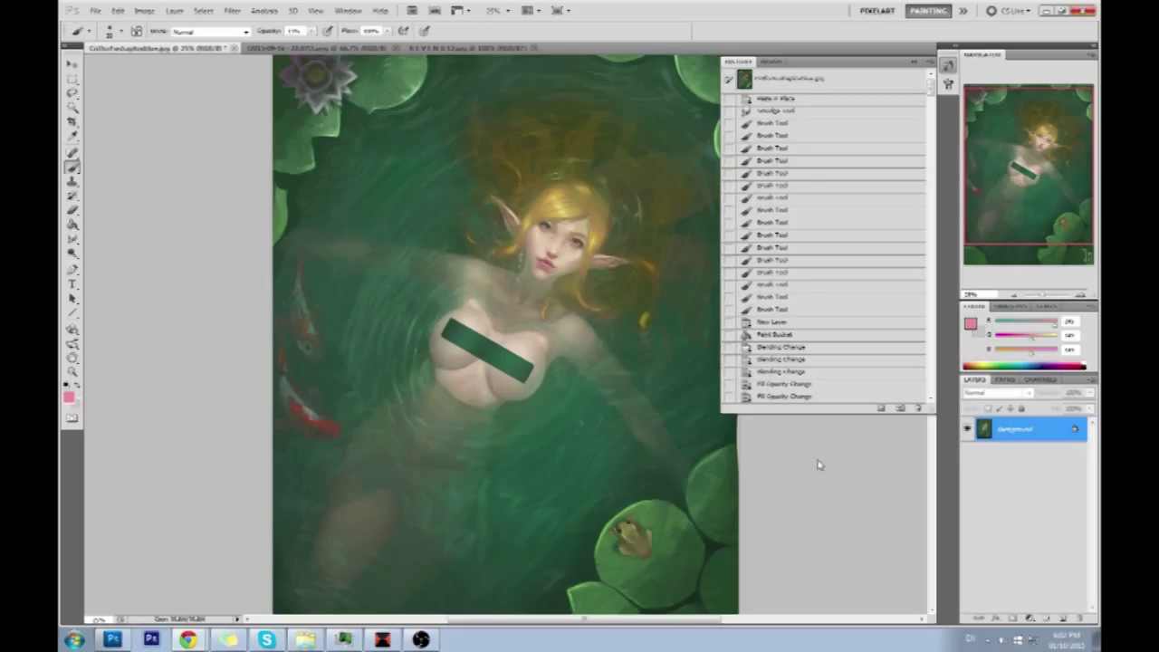
key(ctrl+a)
mouse_move(930, 384)
mouse_down()
mouse_move(931, 299)
mouse_move(930, 387)
mouse_up()
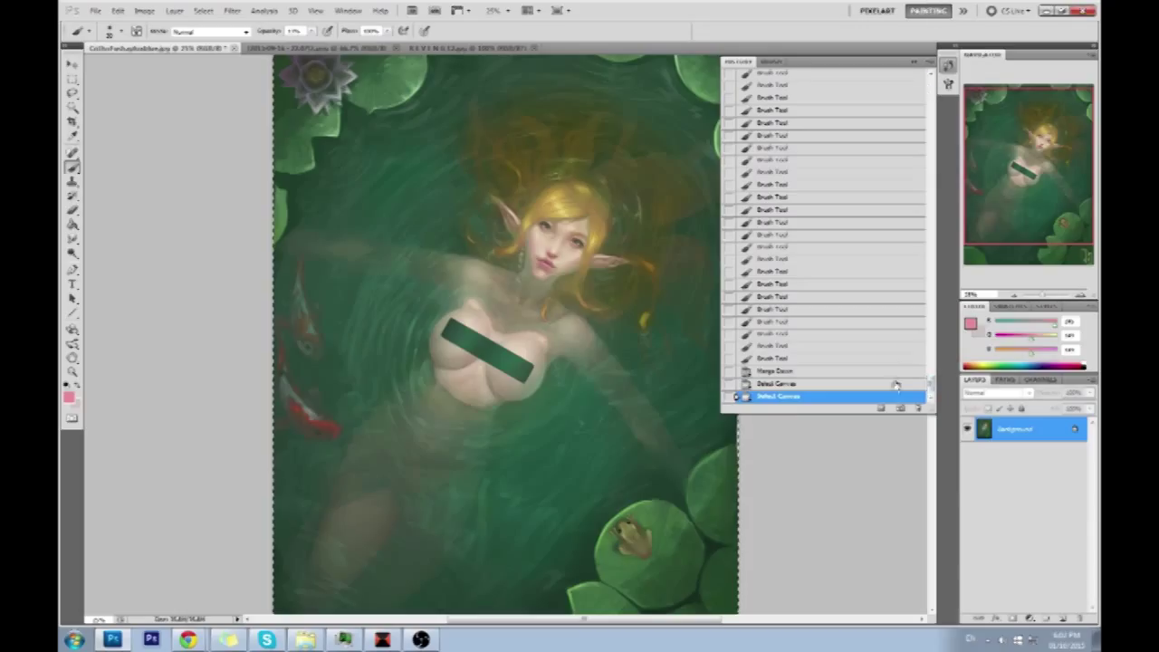
Revert the painting to its original history snapshot and paste the copied retouched version above it as a new layer.
scroll(919, 226, up, 10)
click(870, 81)
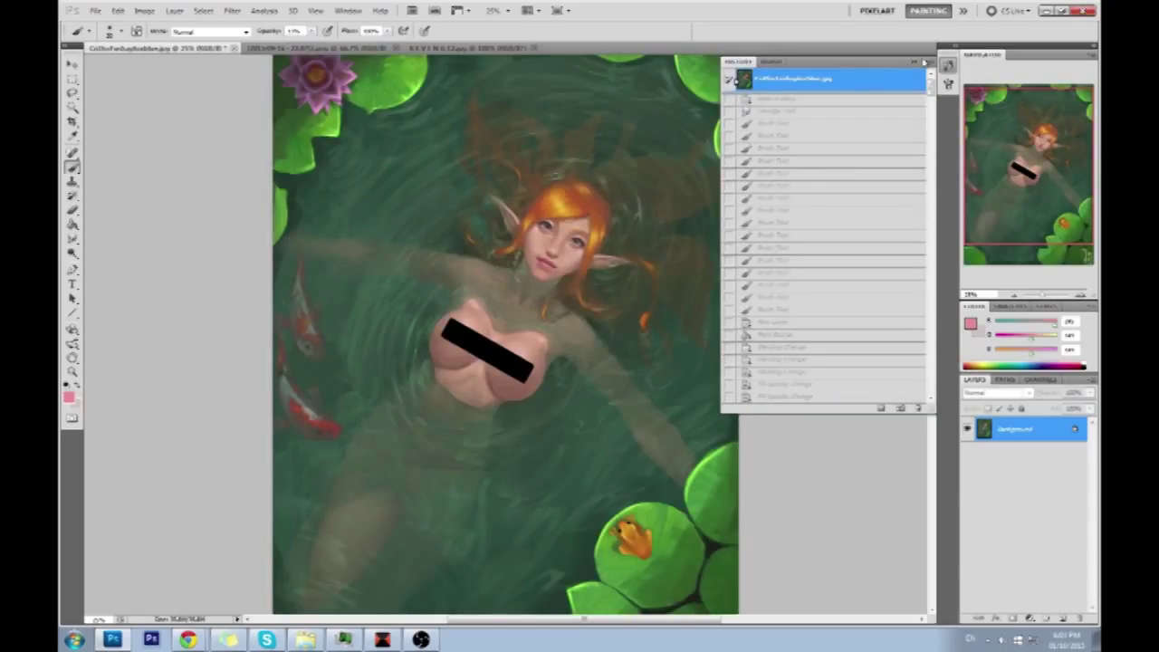
key(ctrl+v)
click(912, 64)
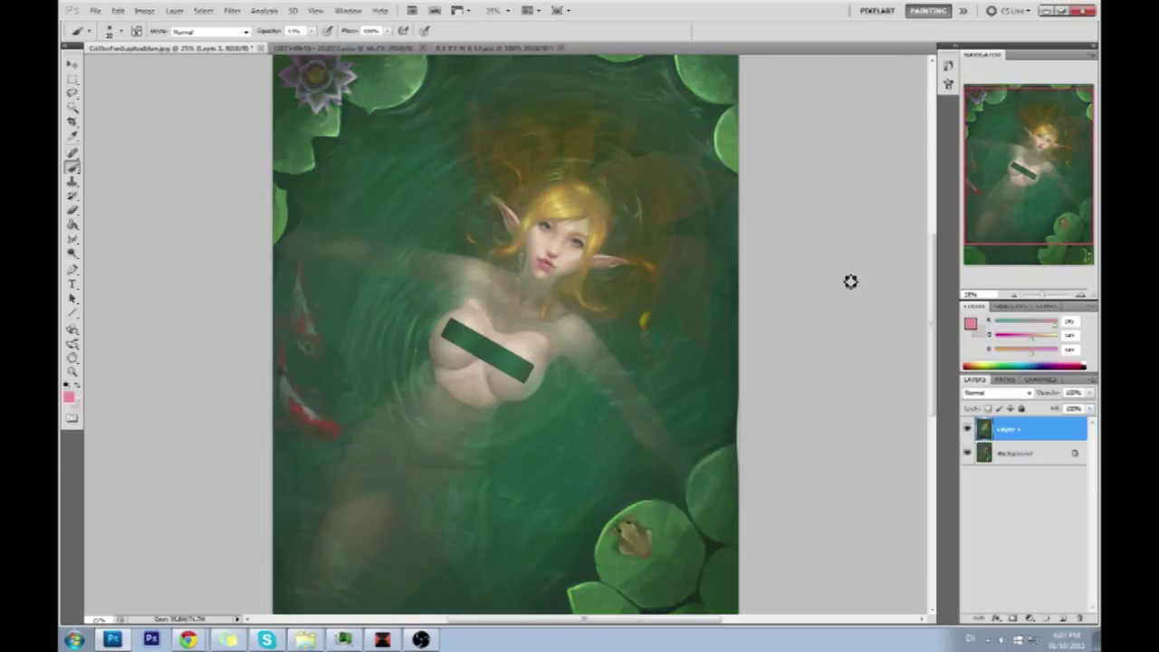
Compare the original and retouched paintings by toggling the visibility of the retouched layer, both zoomed out and closer in.
key(ctrl+minus)
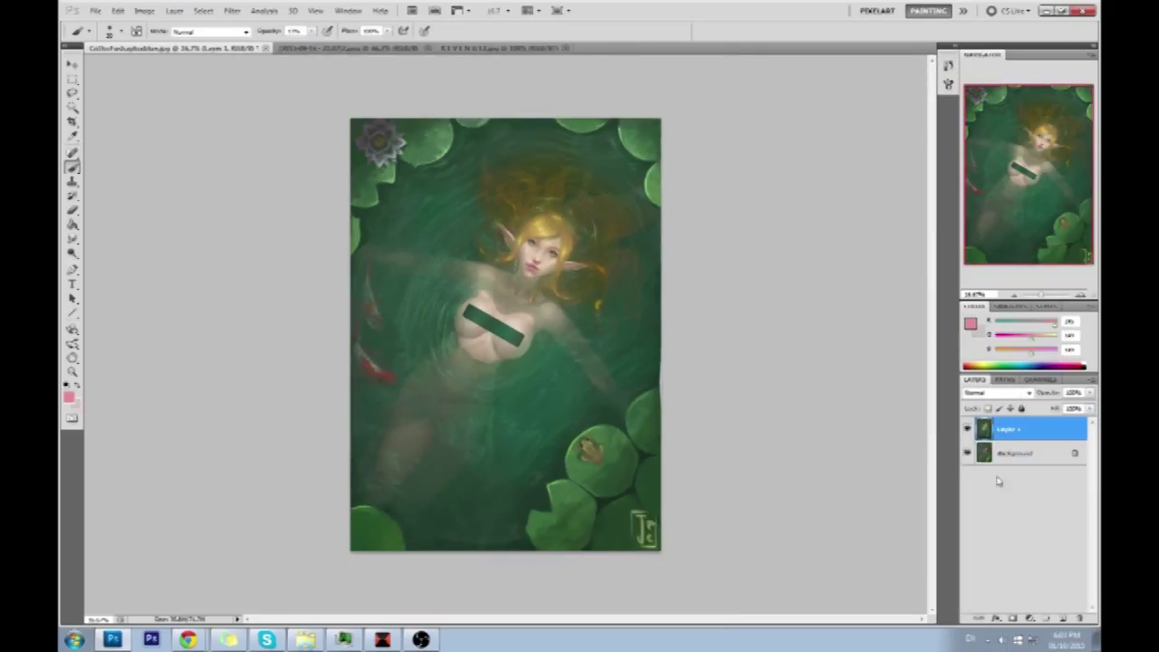
click(966, 429)
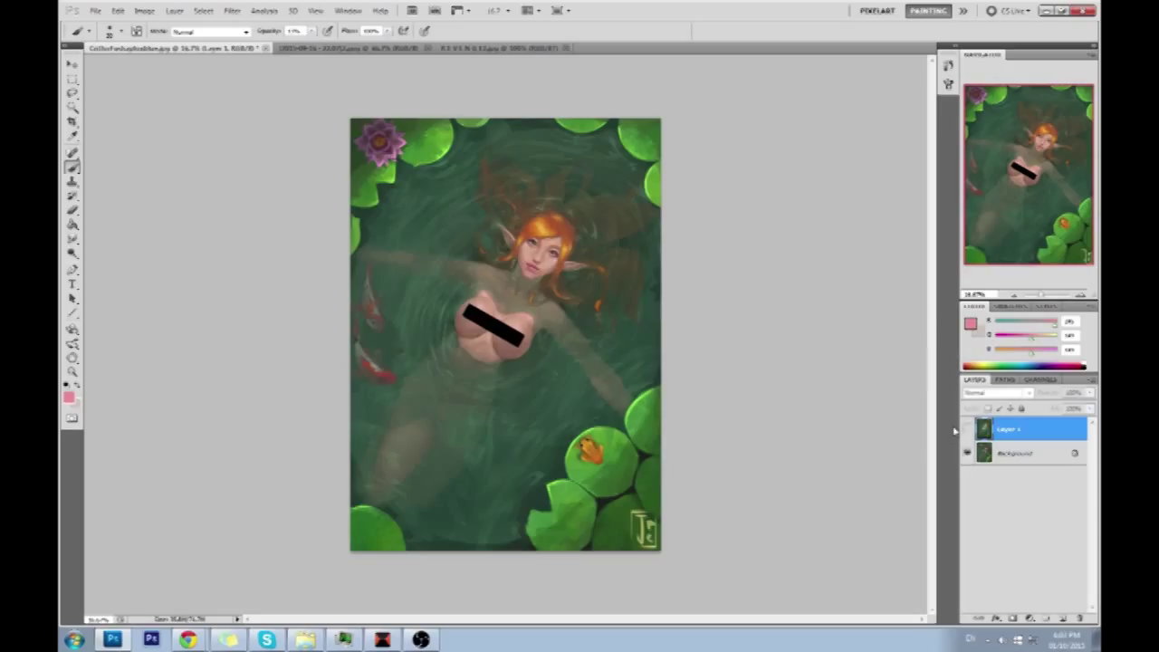
key(ctrl+plus)
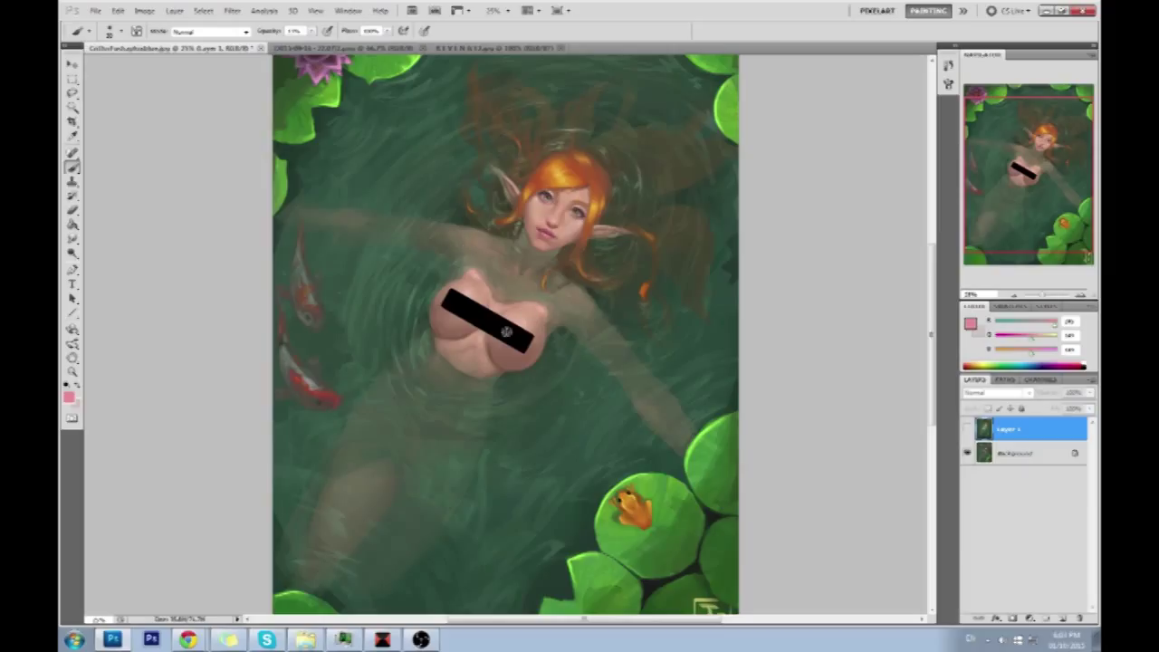
click(966, 430)
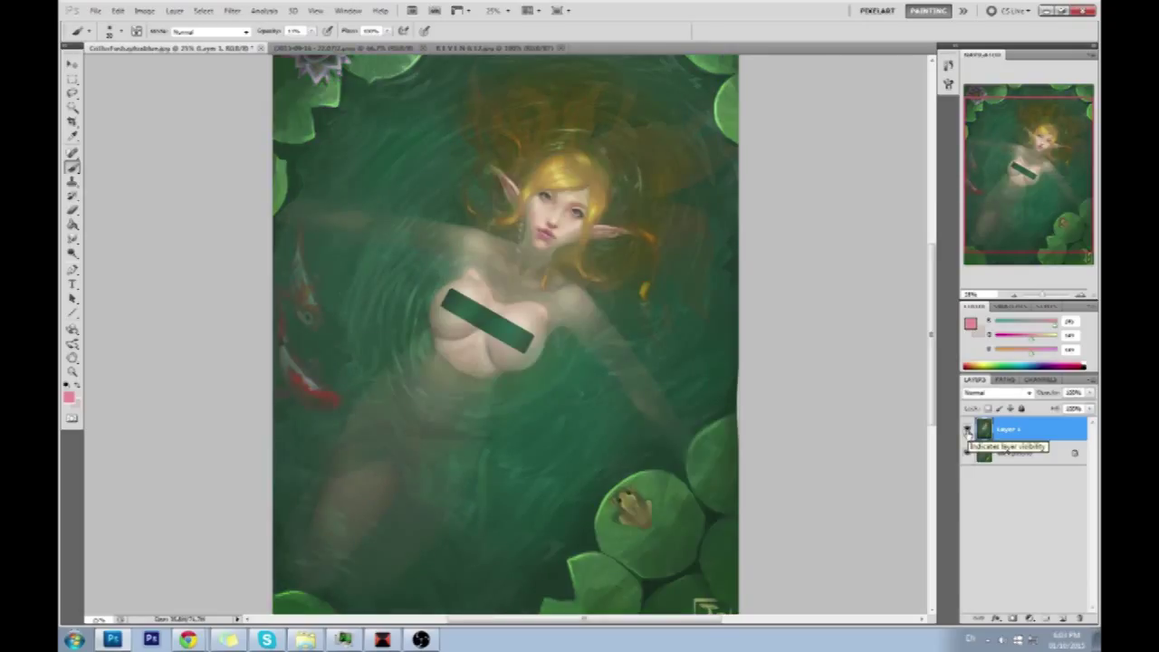
key(ctrl+minus)
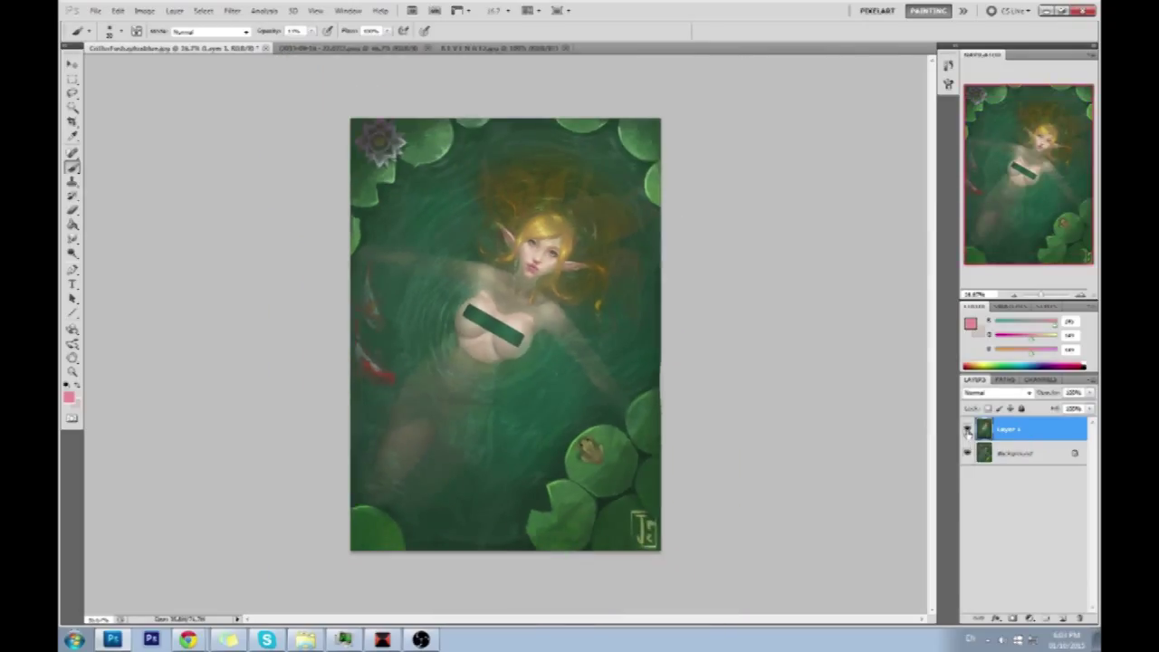
key(ctrl+plus)
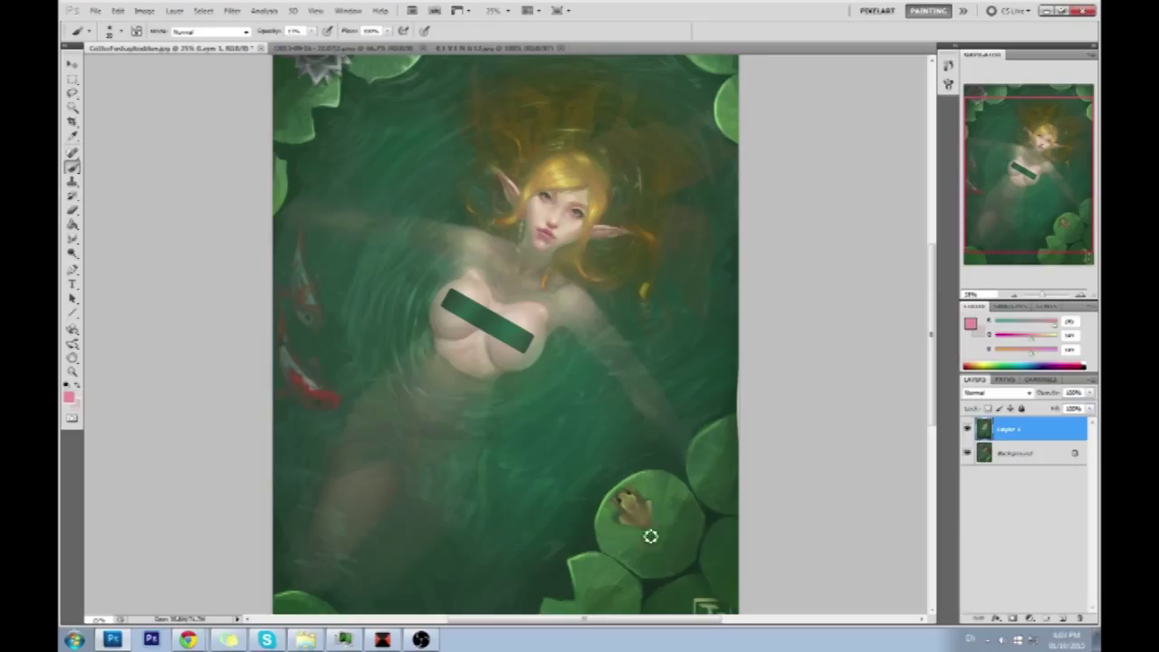
drag(687, 208, 658, 302)
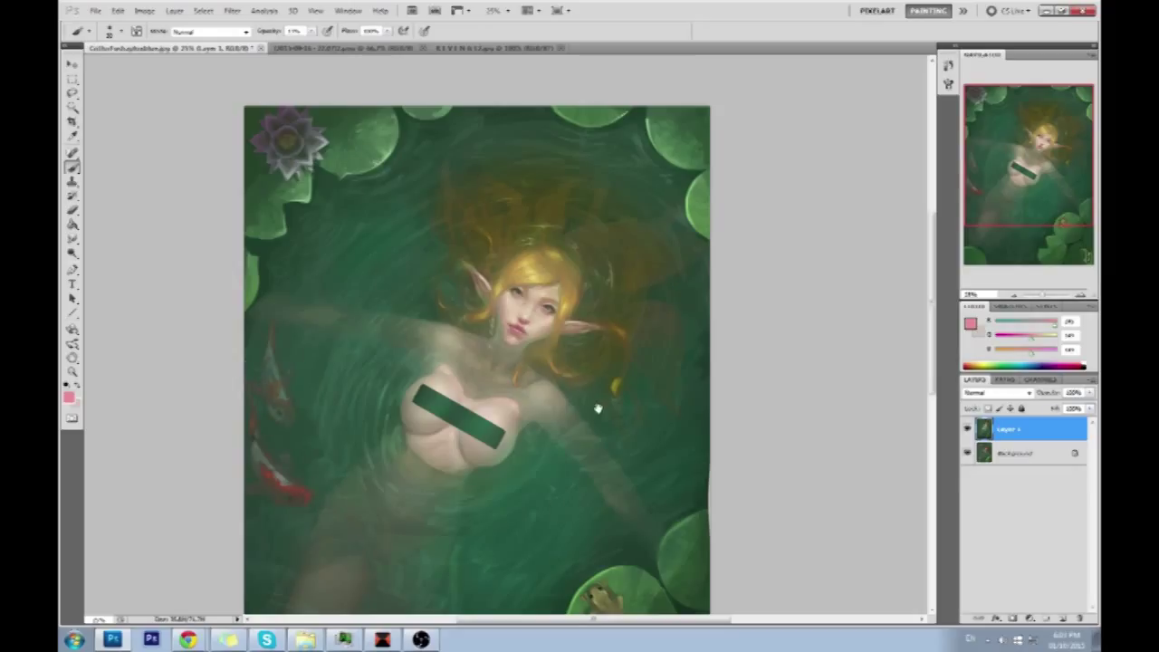
drag(598, 408, 616, 292)
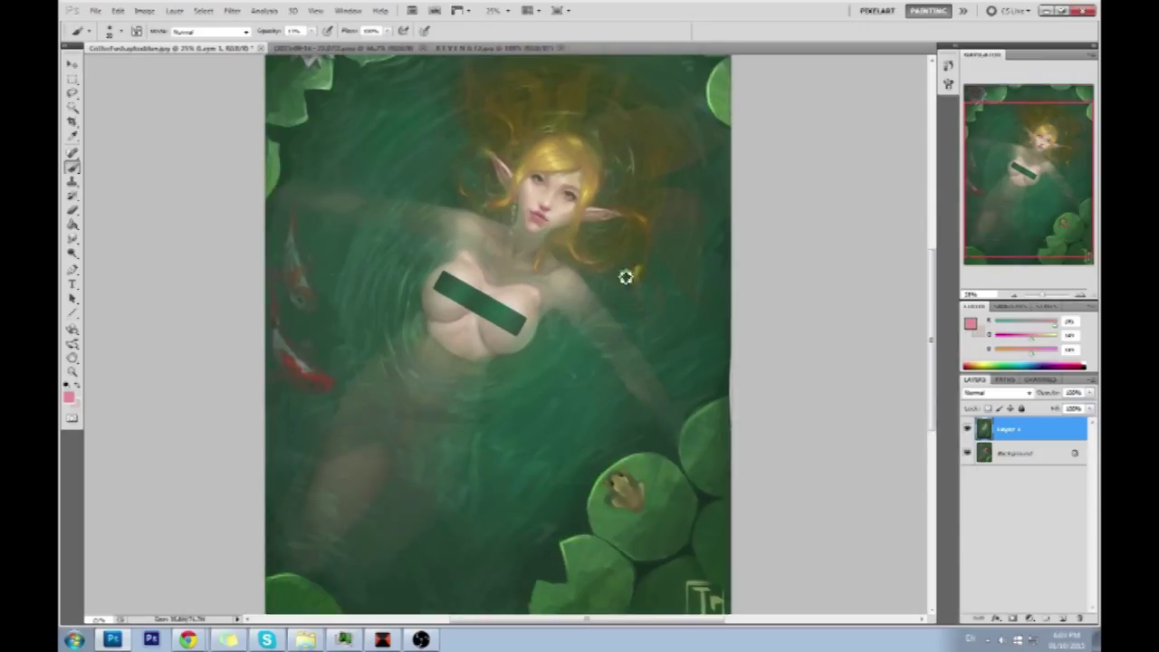
click(968, 429)
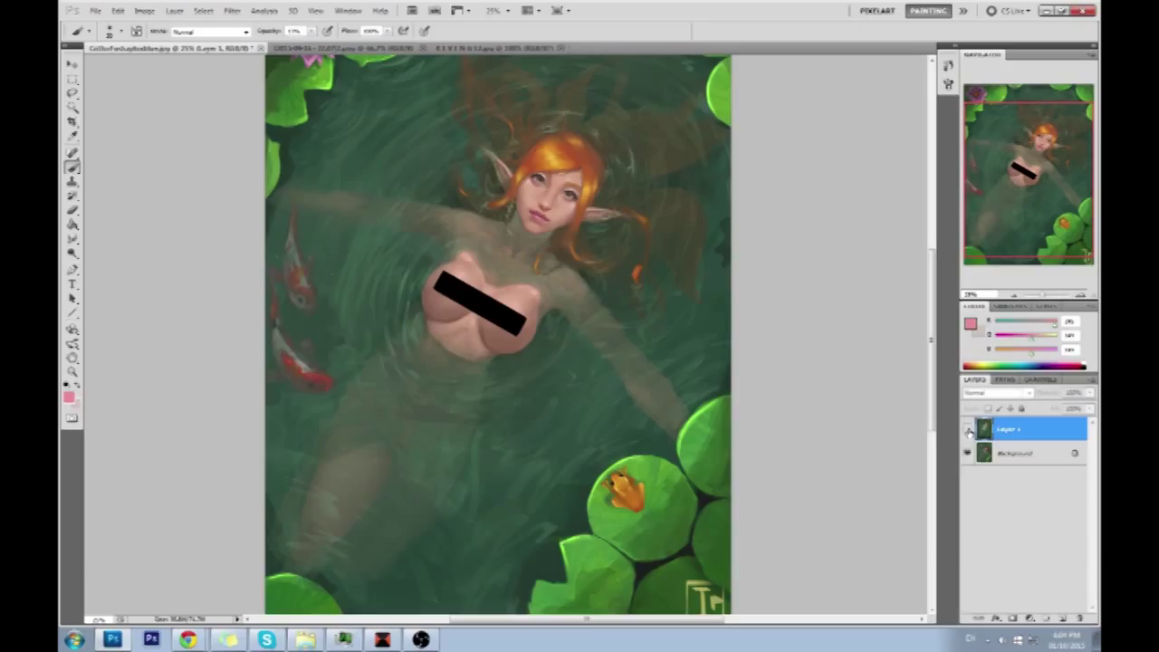
click(968, 429)
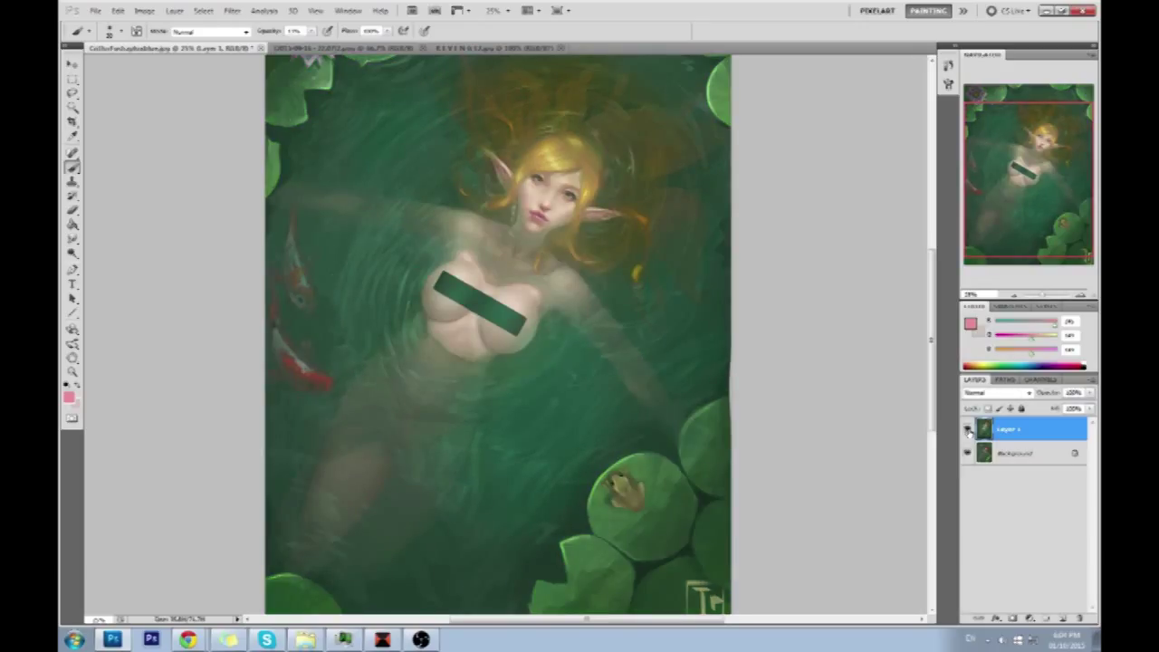
click(968, 430)
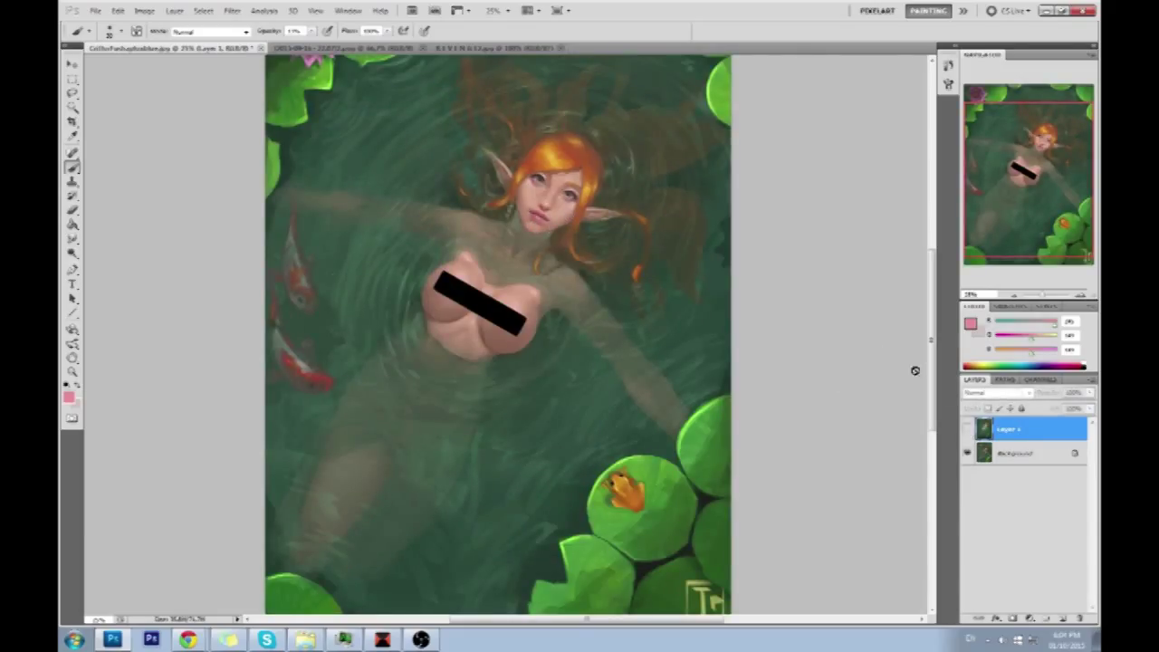
click(966, 431)
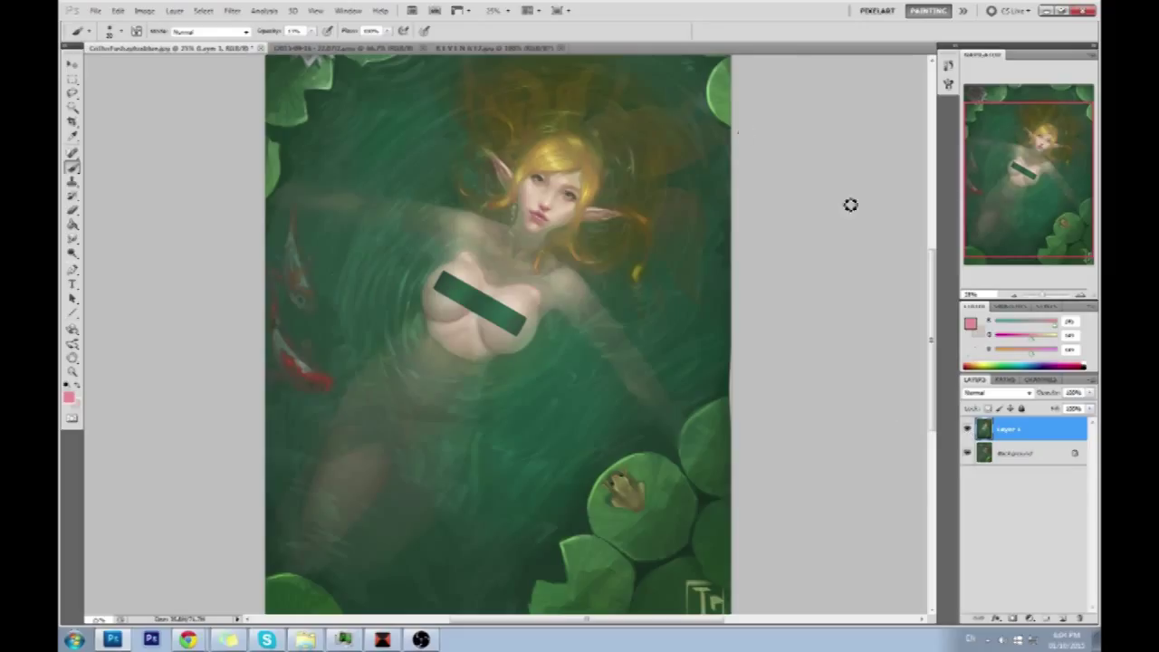
Sharpen the retouched layer with Unsharp Mask at a radius of 2.4 pixels and threshold 0.
click(226, 11)
mouse_move(272, 194)
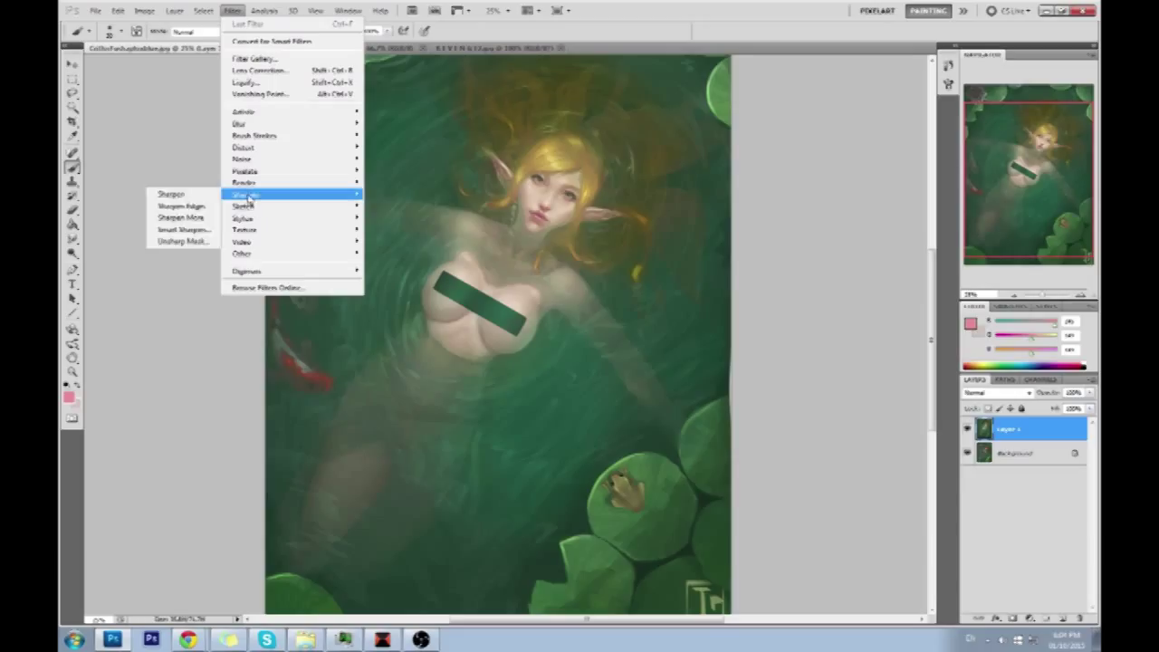
click(186, 240)
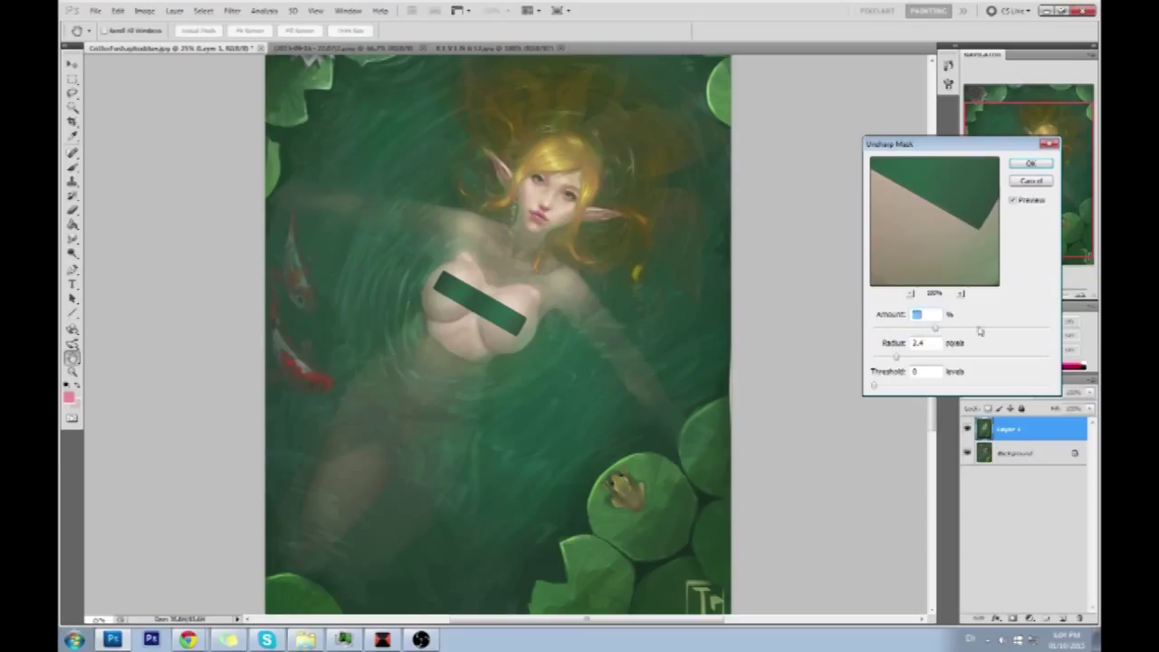
click(1030, 163)
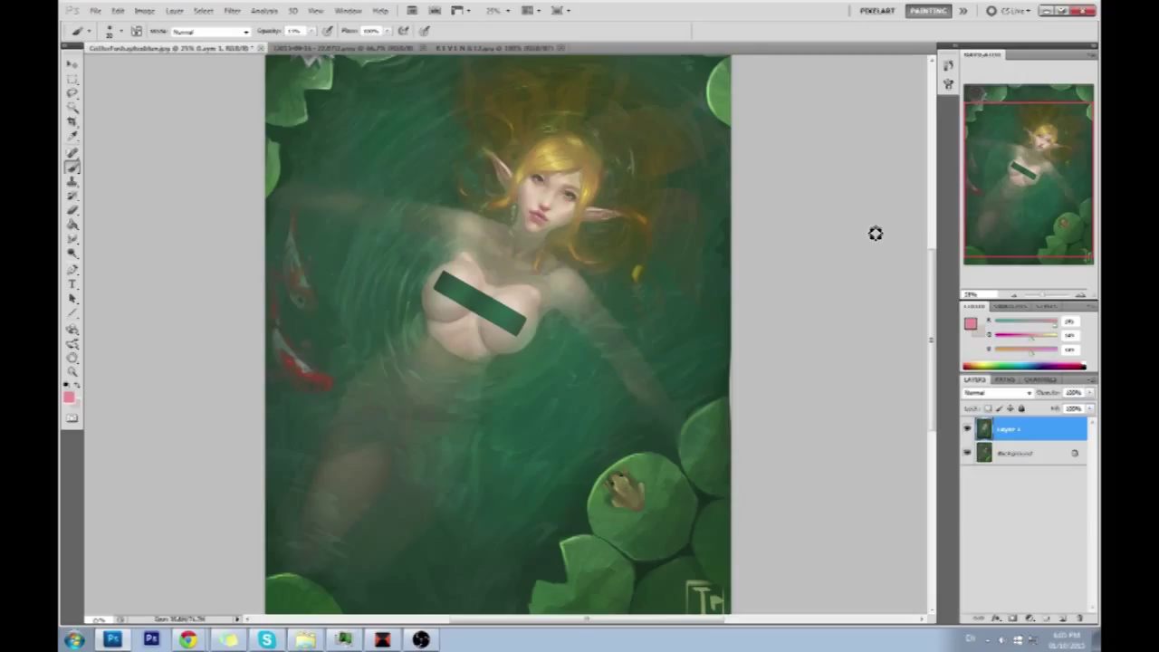
Set the foreground colour to a bright magenta pink, ff9ed0.
click(969, 324)
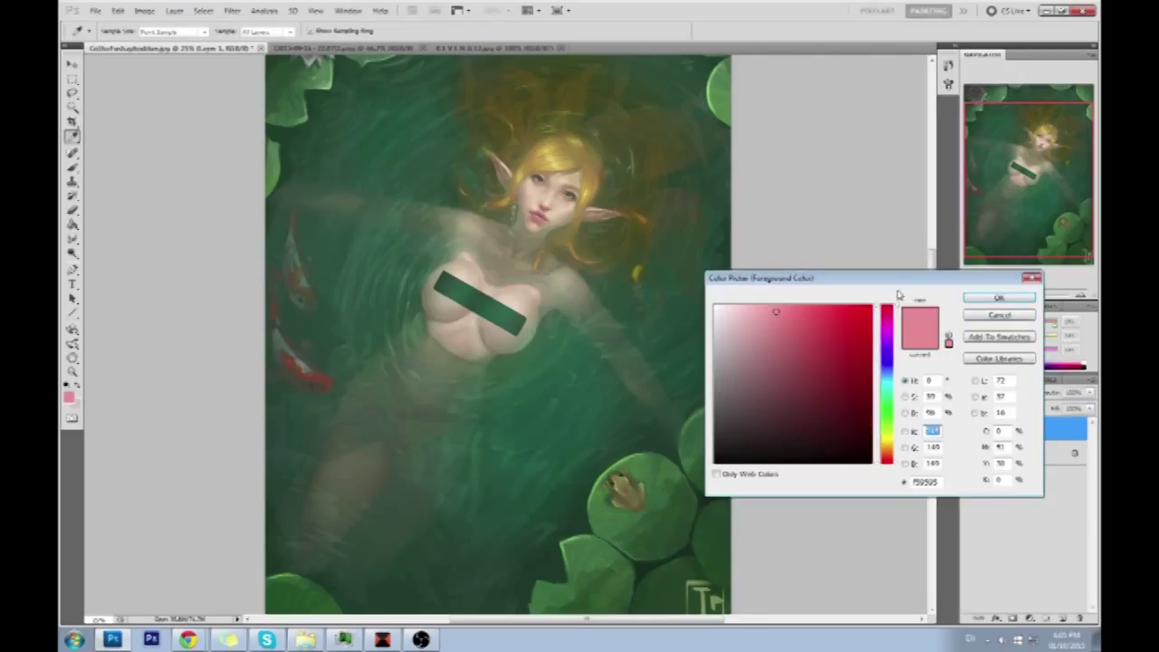
mouse_move(891, 458)
mouse_down()
mouse_move(890, 356)
mouse_move(891, 462)
mouse_up()
drag(893, 305, 894, 318)
click(778, 308)
click(998, 298)
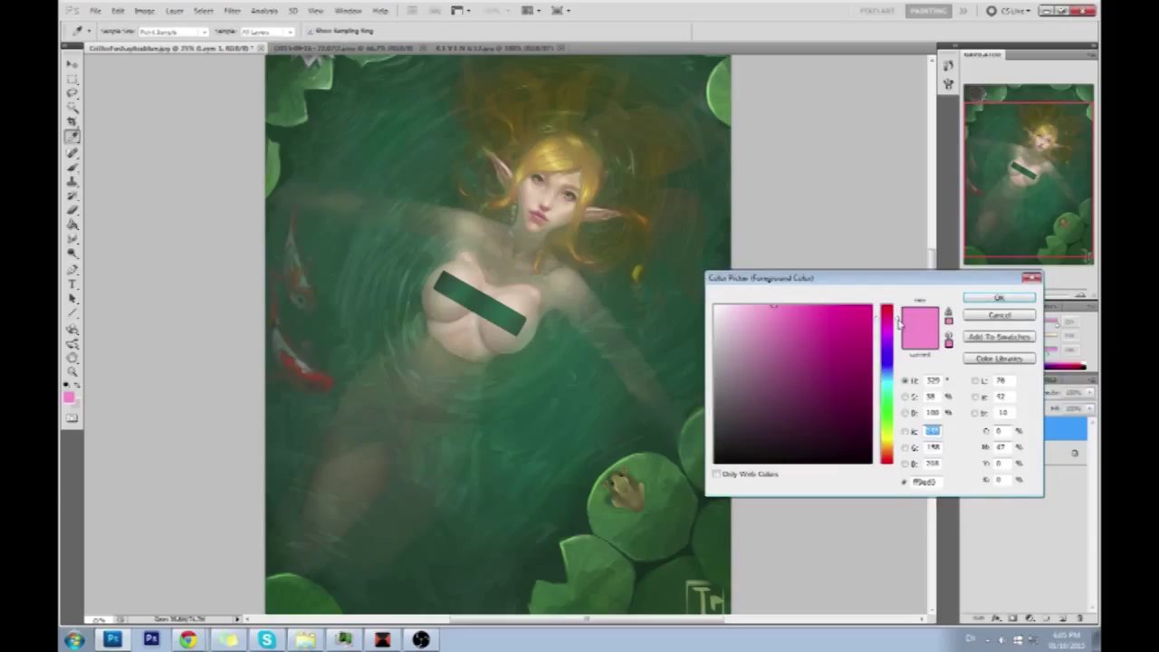
click(890, 329)
mouse_move(896, 330)
mouse_down()
mouse_move(900, 371)
mouse_move(897, 352)
mouse_up()
drag(768, 328, 823, 298)
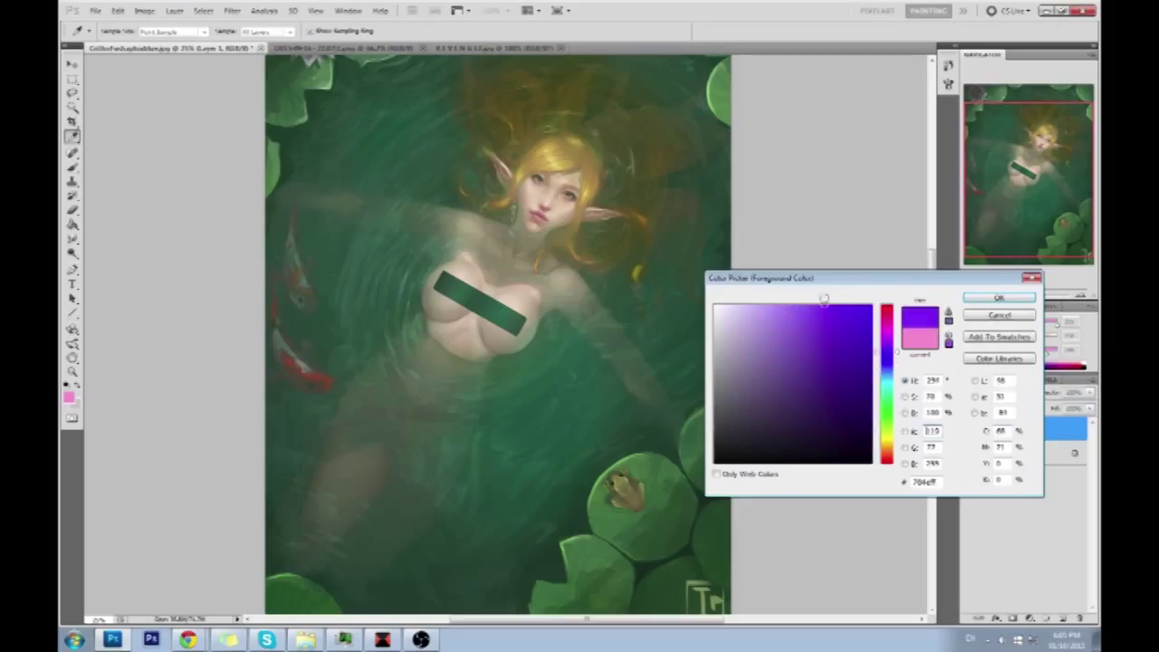
drag(897, 351, 898, 364)
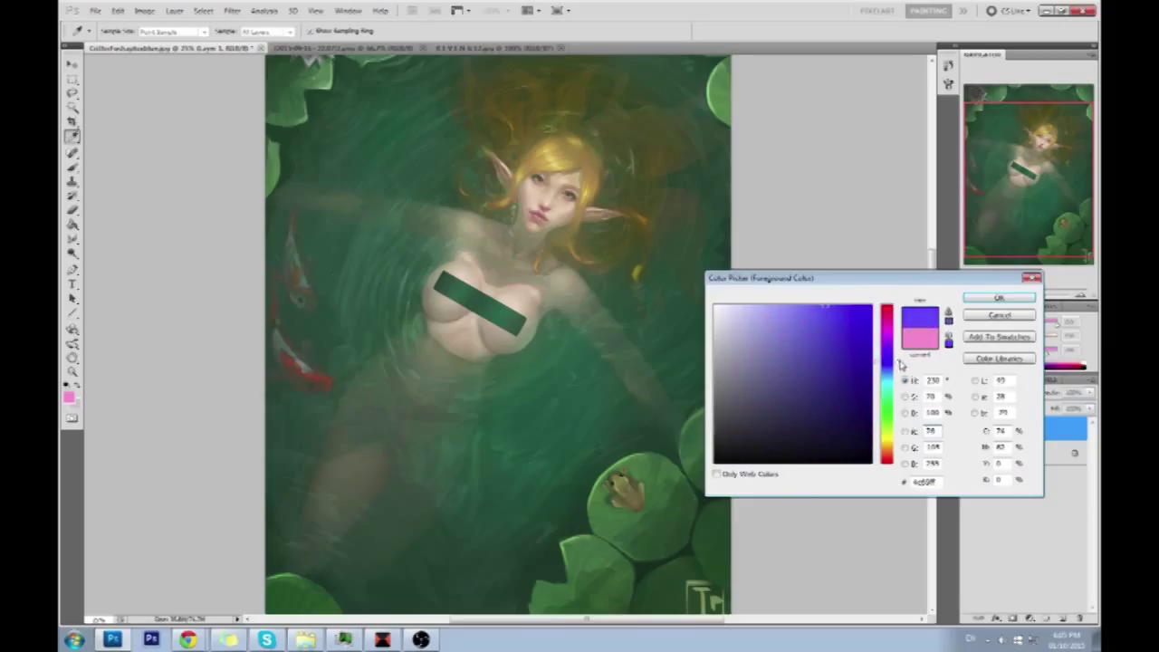
click(822, 309)
drag(899, 366, 902, 380)
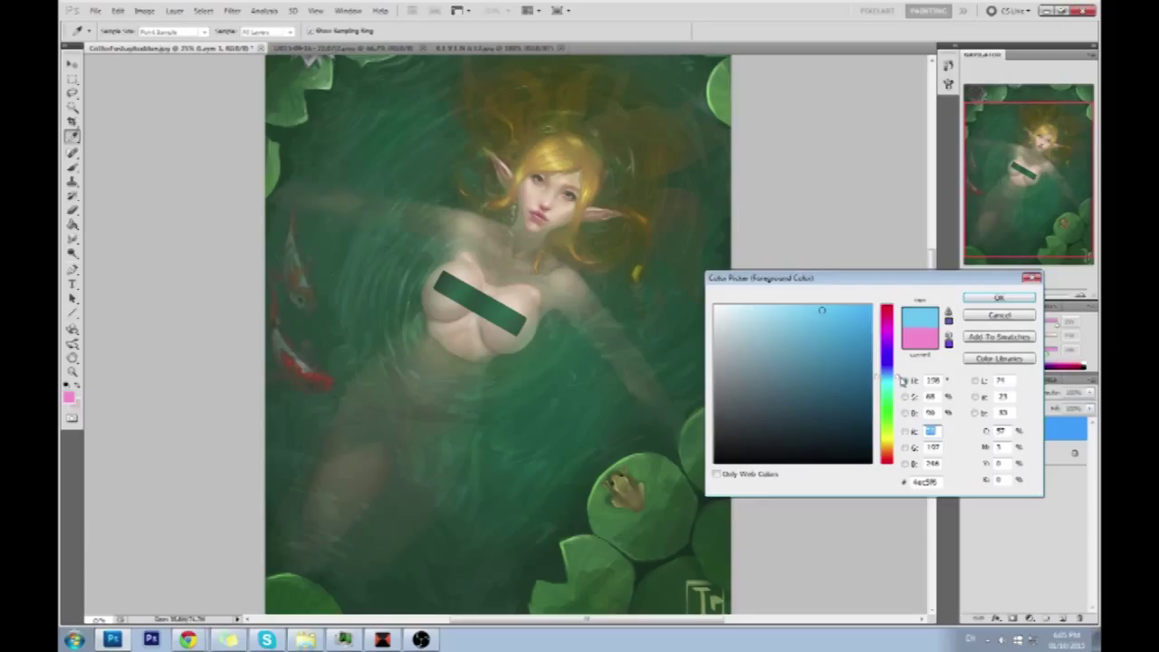
drag(901, 380, 898, 339)
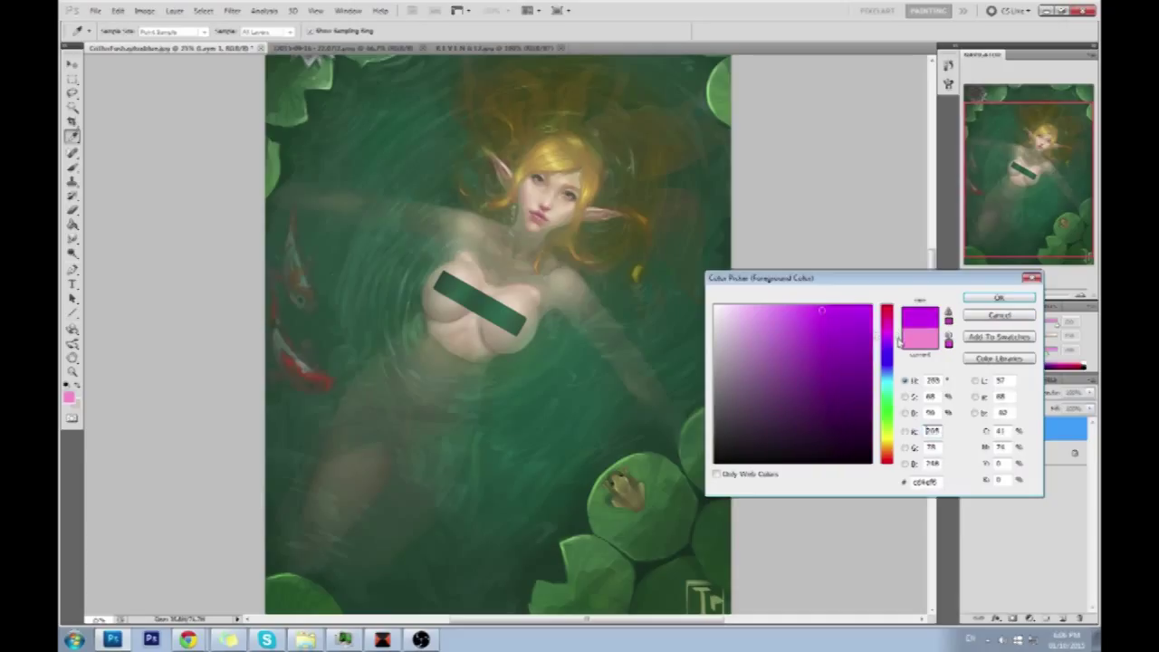
click(992, 315)
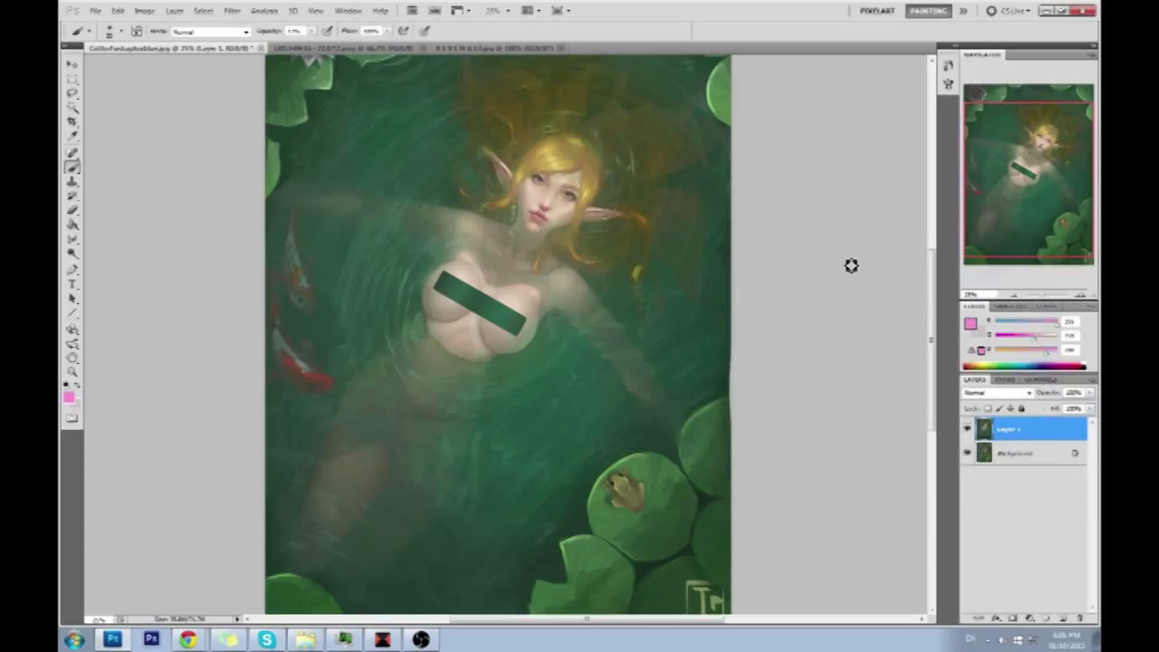
click(1060, 617)
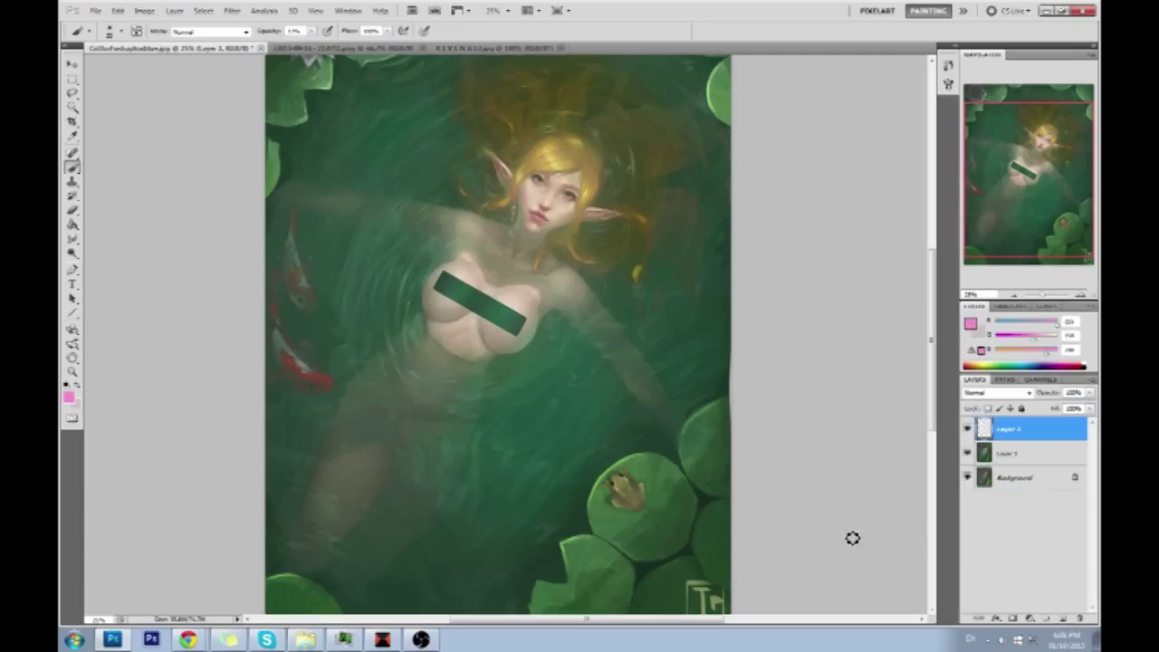
click(970, 323)
click(887, 421)
click(870, 306)
click(886, 413)
drag(867, 317, 864, 348)
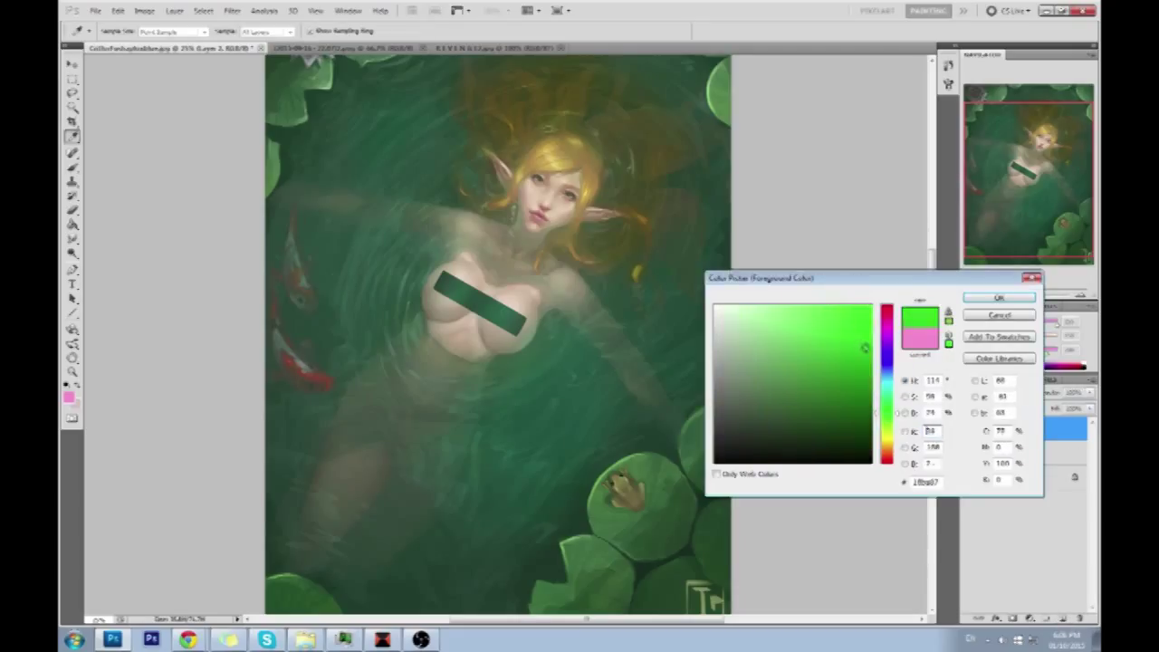
click(799, 336)
click(794, 339)
mouse_move(895, 413)
mouse_down()
mouse_move(902, 398)
mouse_move(905, 432)
mouse_move(908, 415)
mouse_up()
click(997, 315)
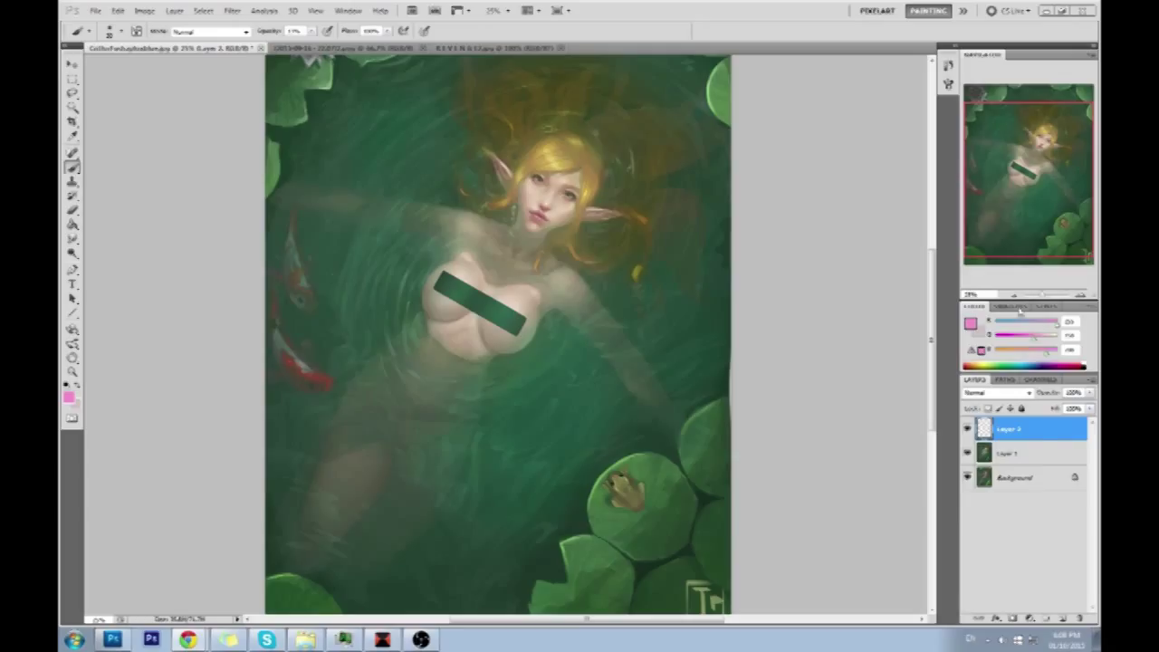
click(969, 323)
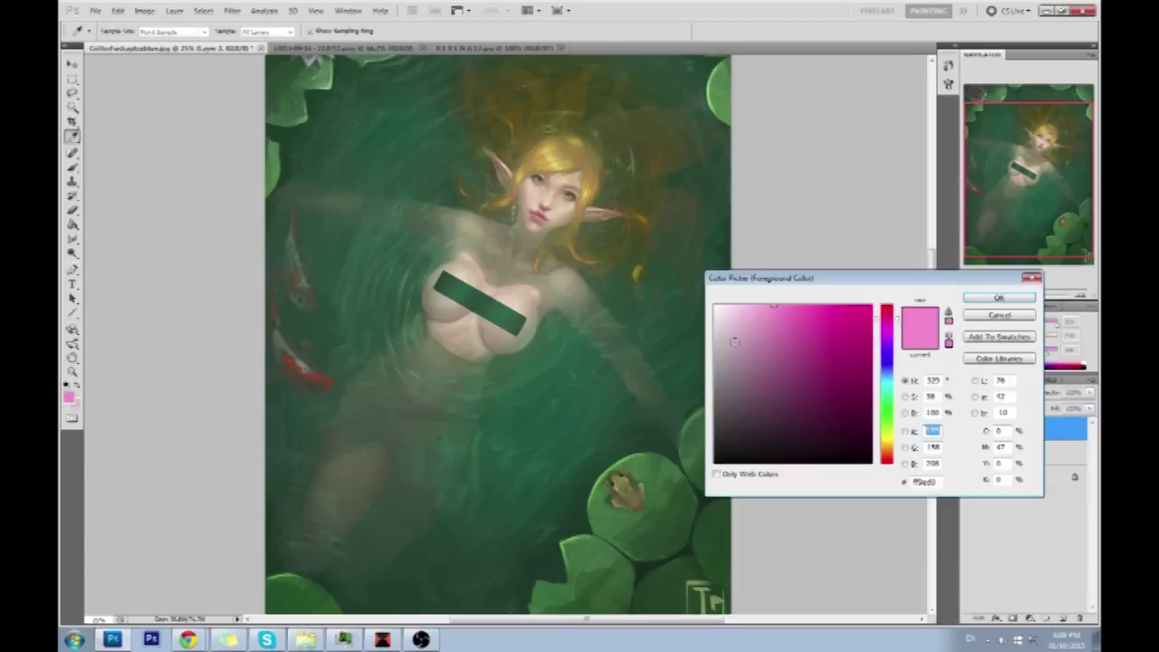
click(715, 344)
mouse_move(716, 345)
mouse_down()
mouse_move(701, 362)
mouse_move(704, 339)
mouse_move(697, 407)
mouse_move(699, 349)
mouse_move(653, 410)
mouse_move(656, 434)
mouse_move(644, 432)
mouse_move(628, 342)
mouse_move(642, 349)
mouse_move(638, 332)
mouse_move(639, 429)
mouse_move(639, 344)
mouse_up()
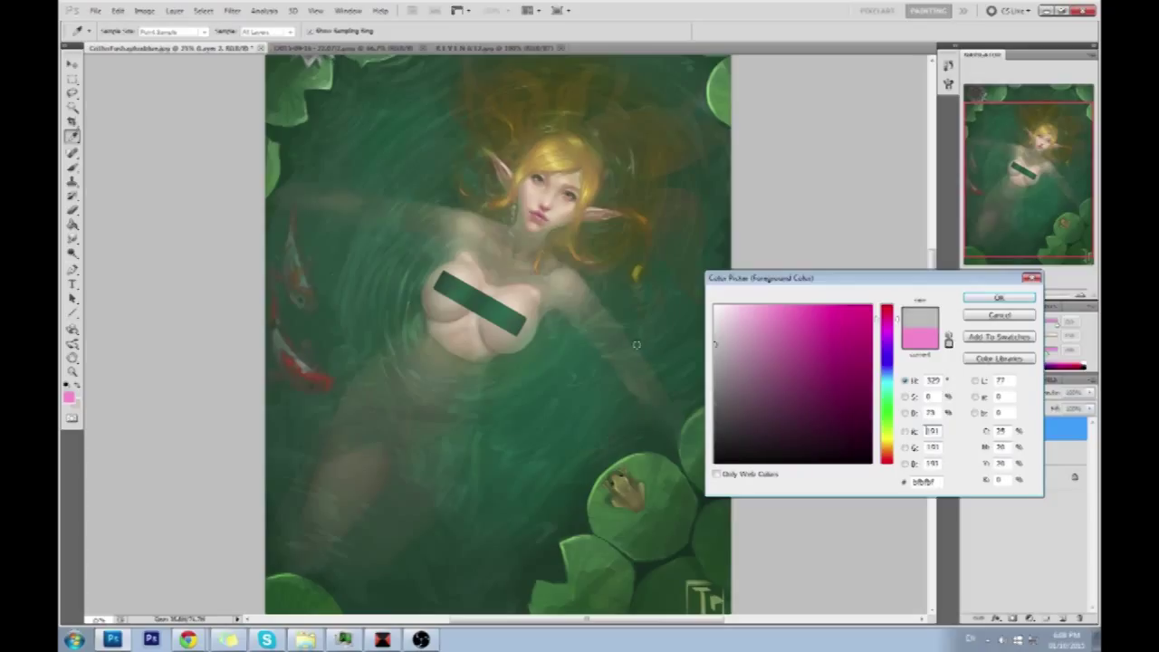
drag(631, 344, 629, 347)
click(999, 314)
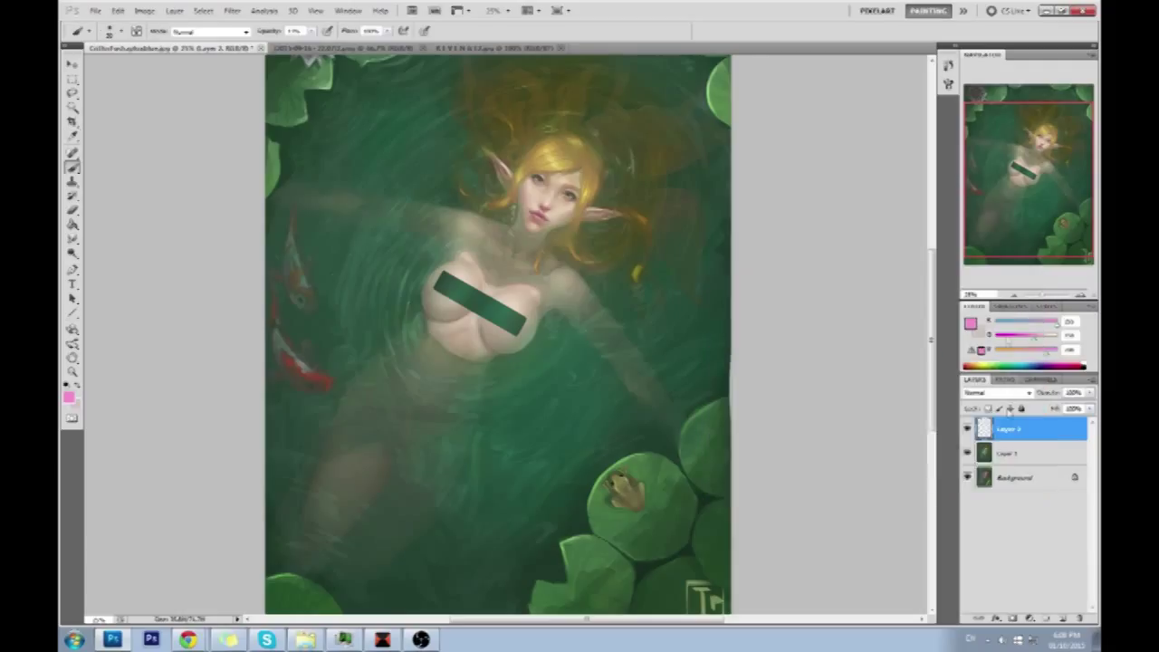
click(966, 429)
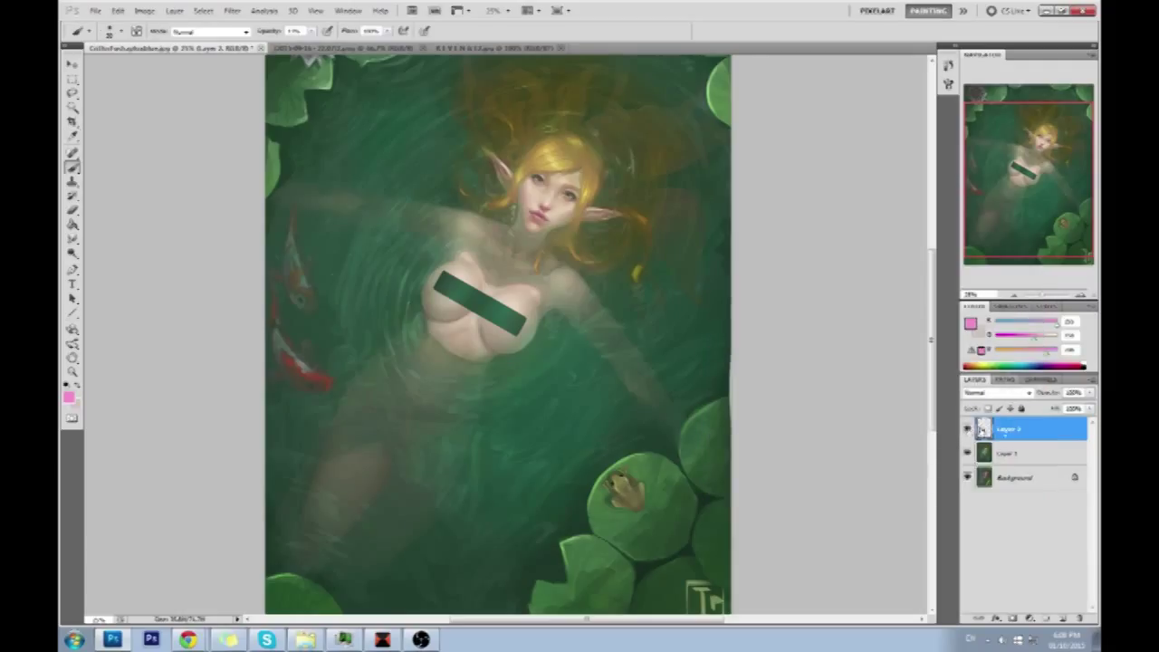
click(1064, 619)
key(ctrl+e)
key(ctrl+e)
Toggle the retouched layer off and on to compare the final result with the original painting.
click(968, 429)
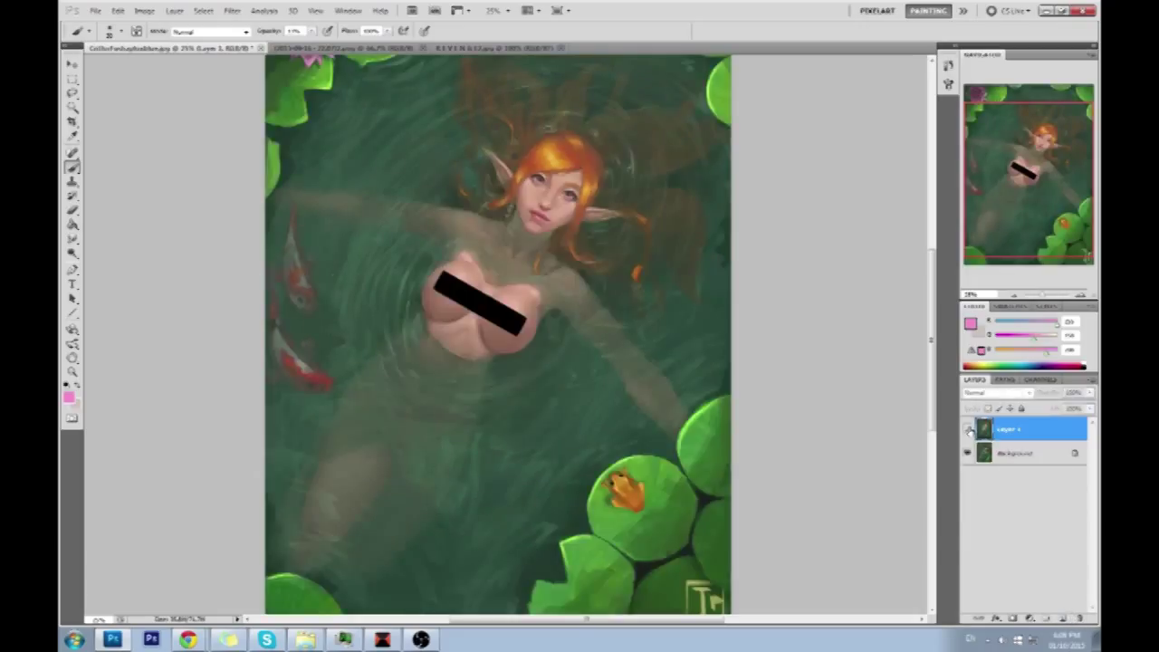
click(967, 429)
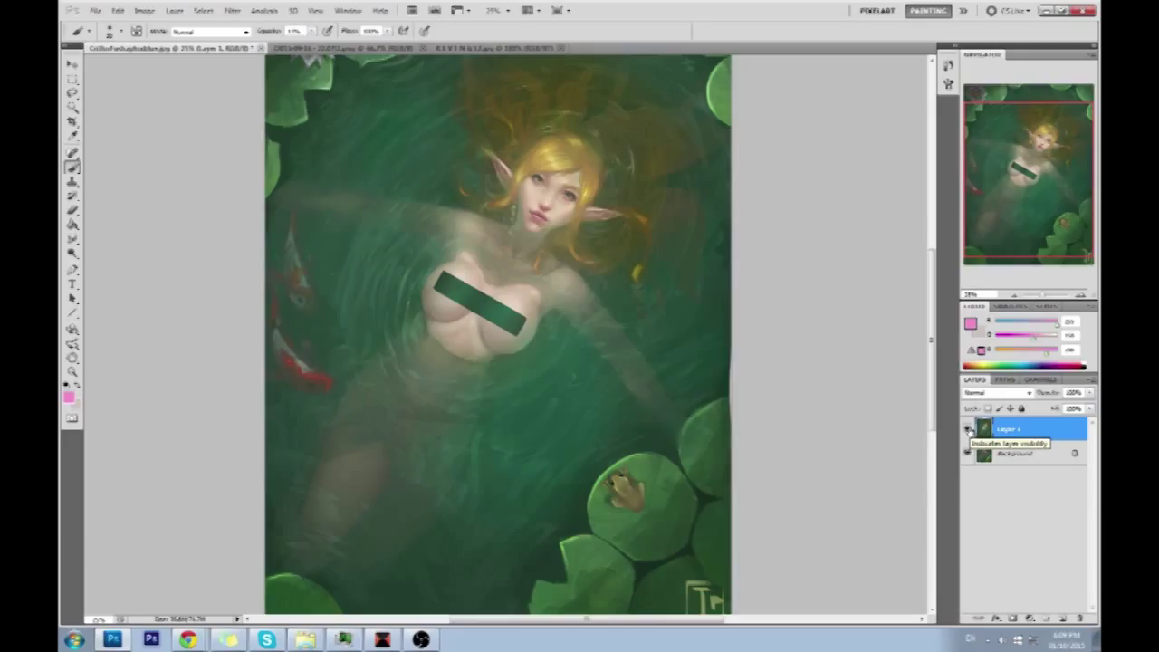
click(967, 429)
click(967, 429)
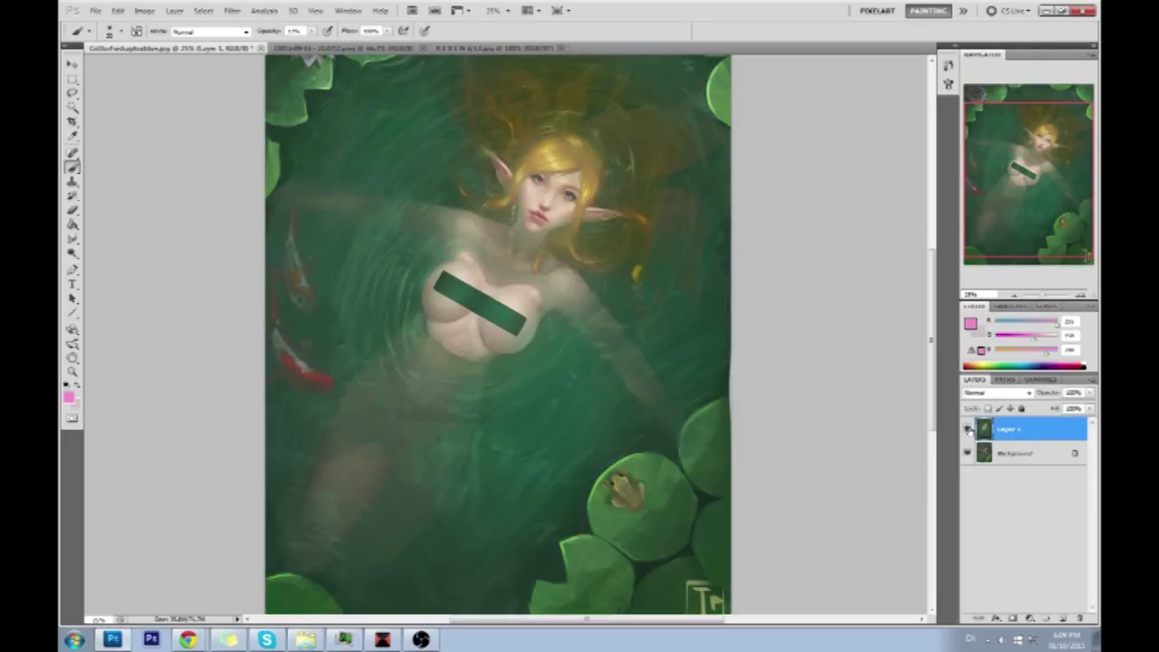
click(968, 429)
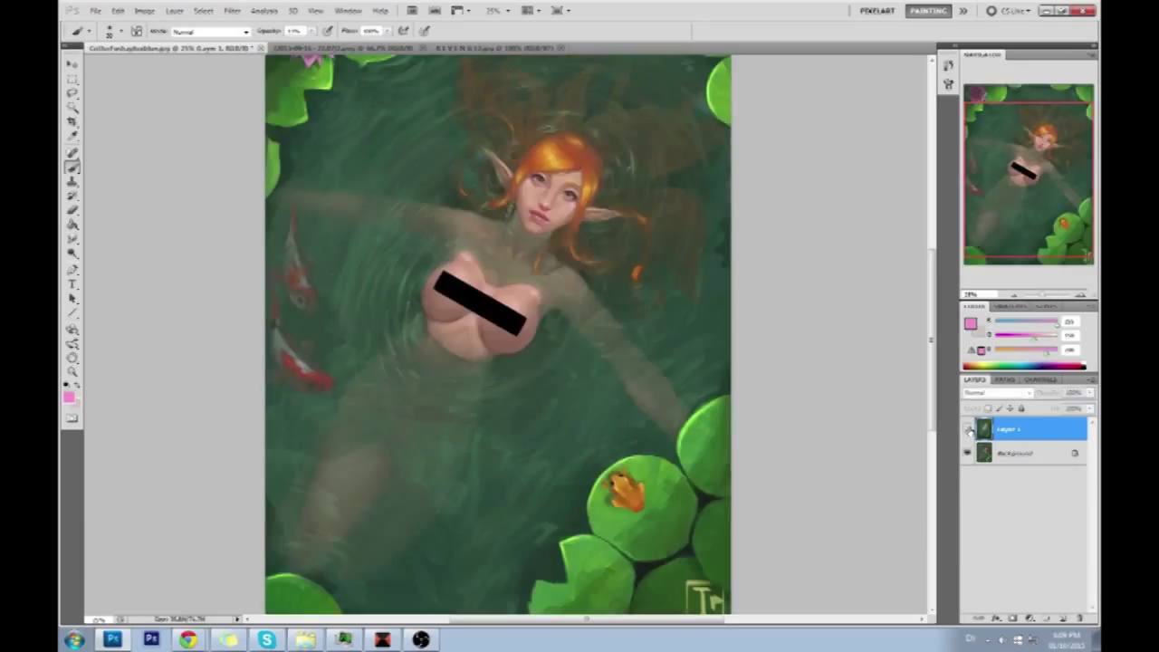
Compare the retouched and original versions across the whole painting by repeatedly hiding and showing the retouched layer.
click(968, 429)
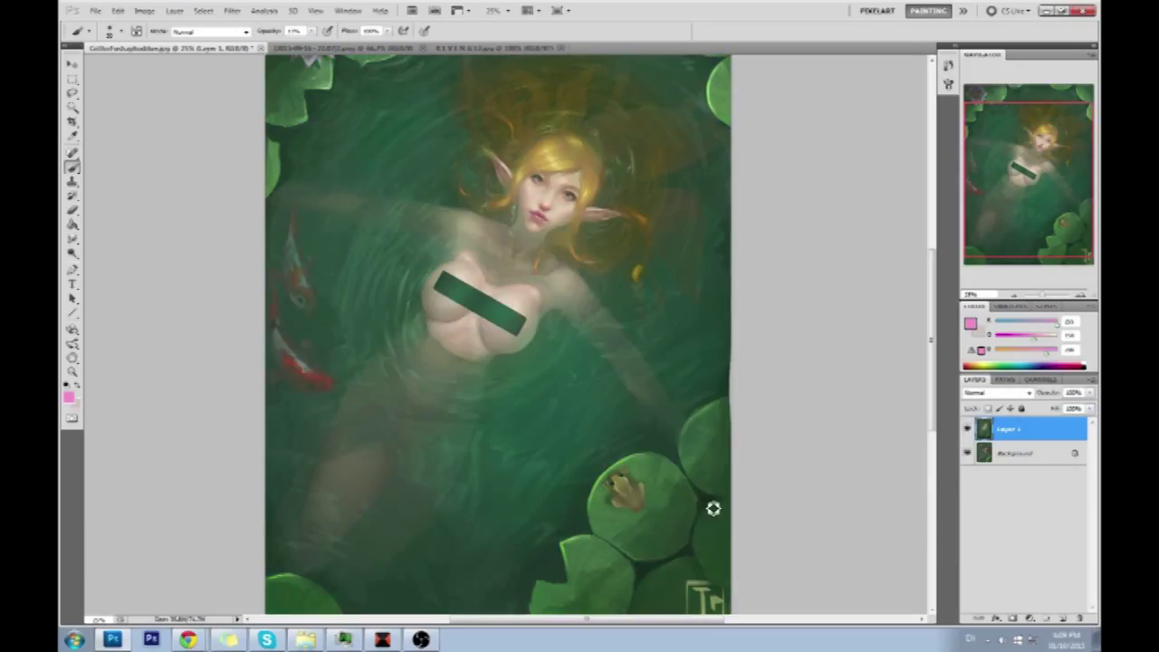
click(967, 429)
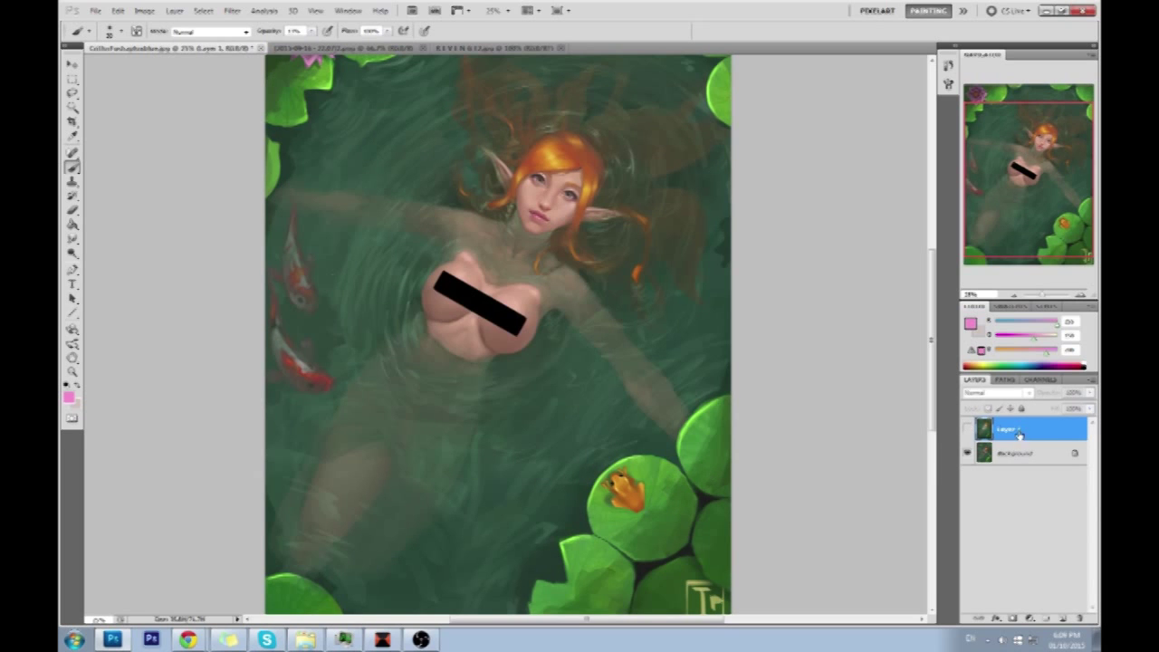
click(967, 429)
drag(603, 186, 553, 123)
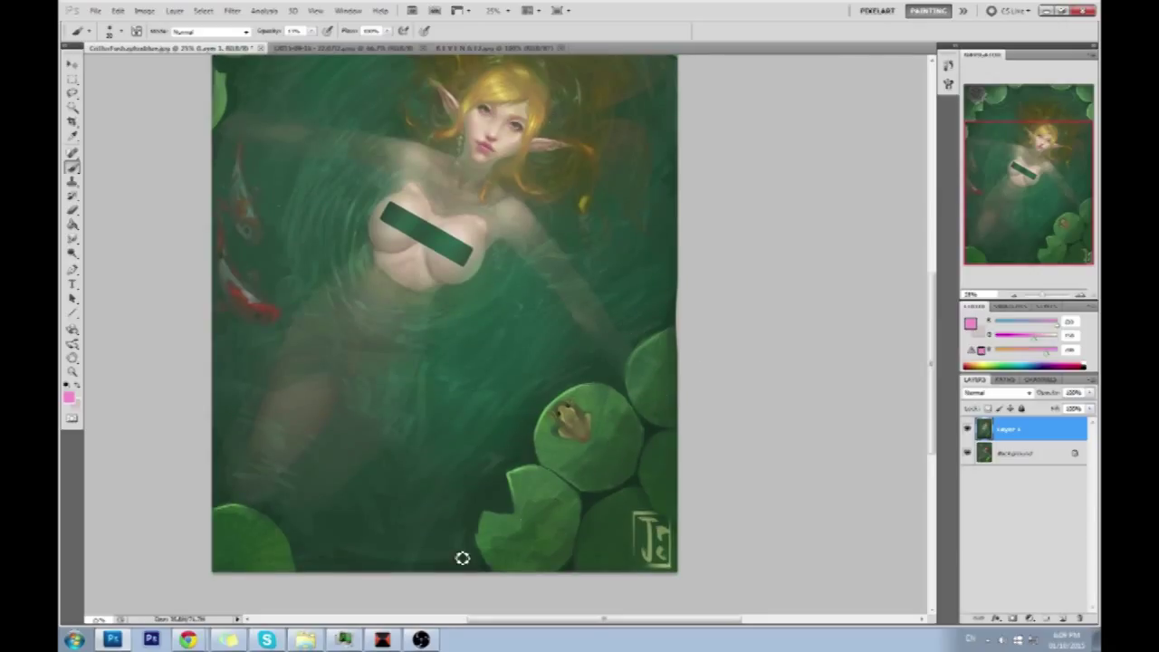
drag(589, 194, 624, 321)
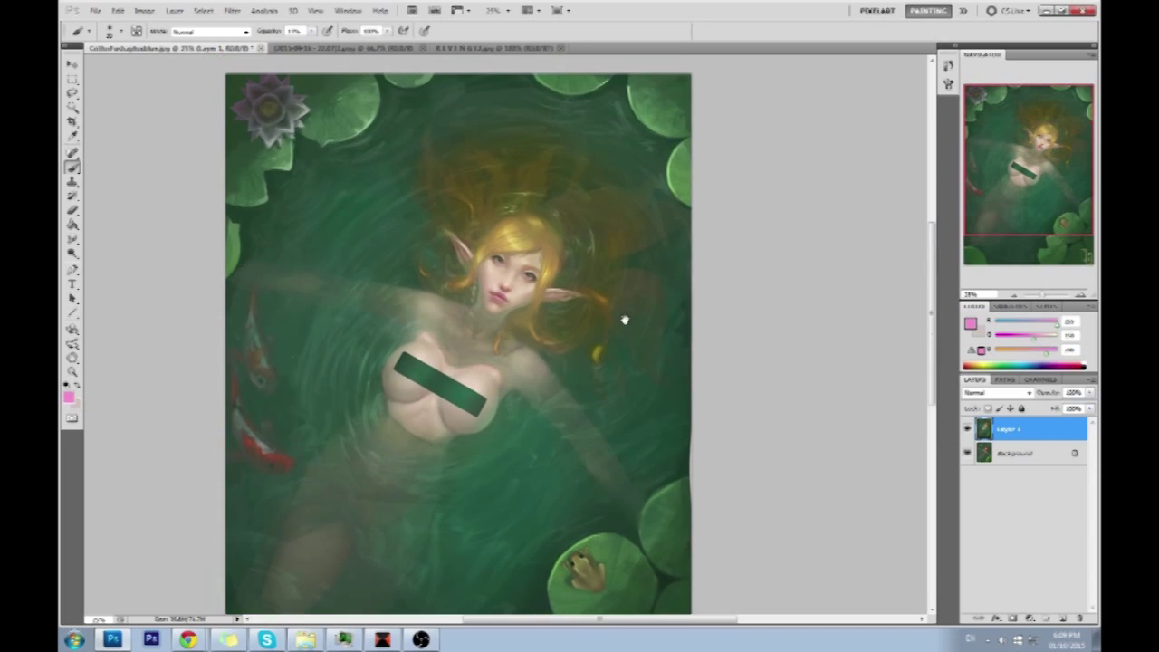
click(966, 429)
click(966, 429)
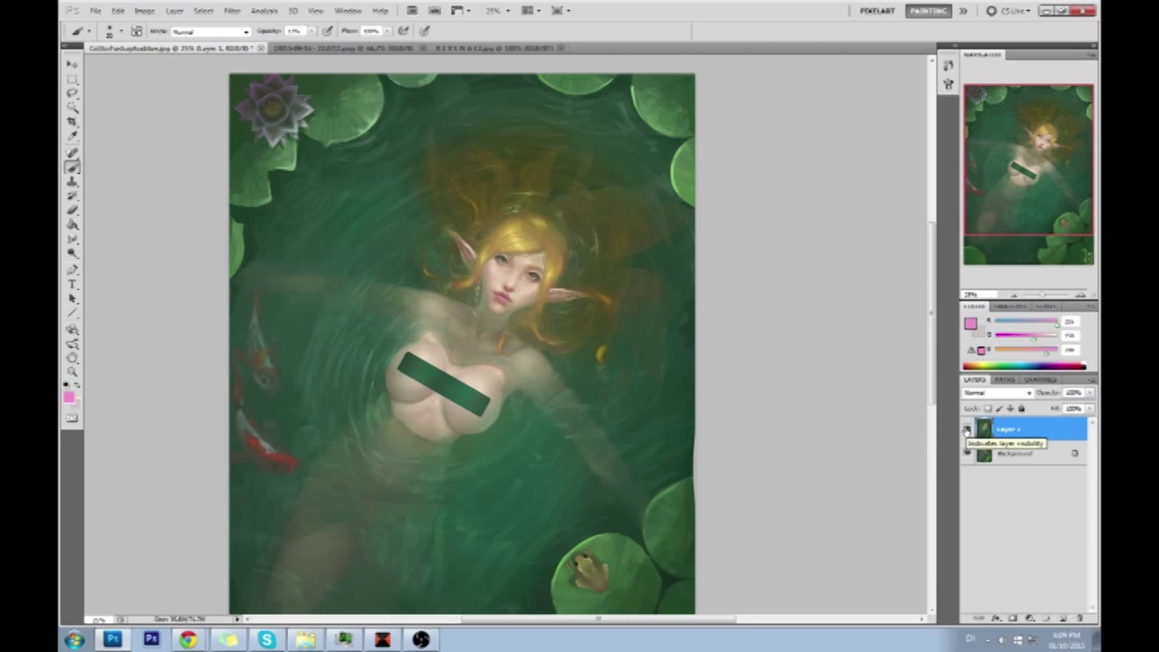
click(965, 429)
click(965, 429)
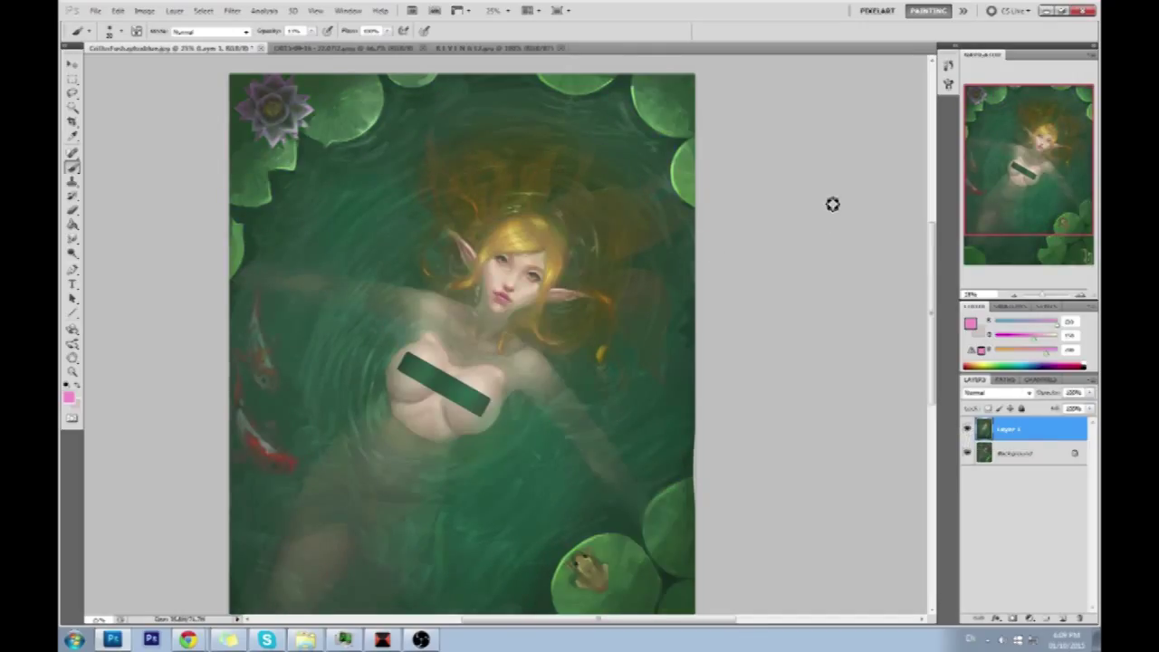
Save the layered painting as a Photoshop PSD document with the default format options.
key(ctrl+shift+s)
click(736, 304)
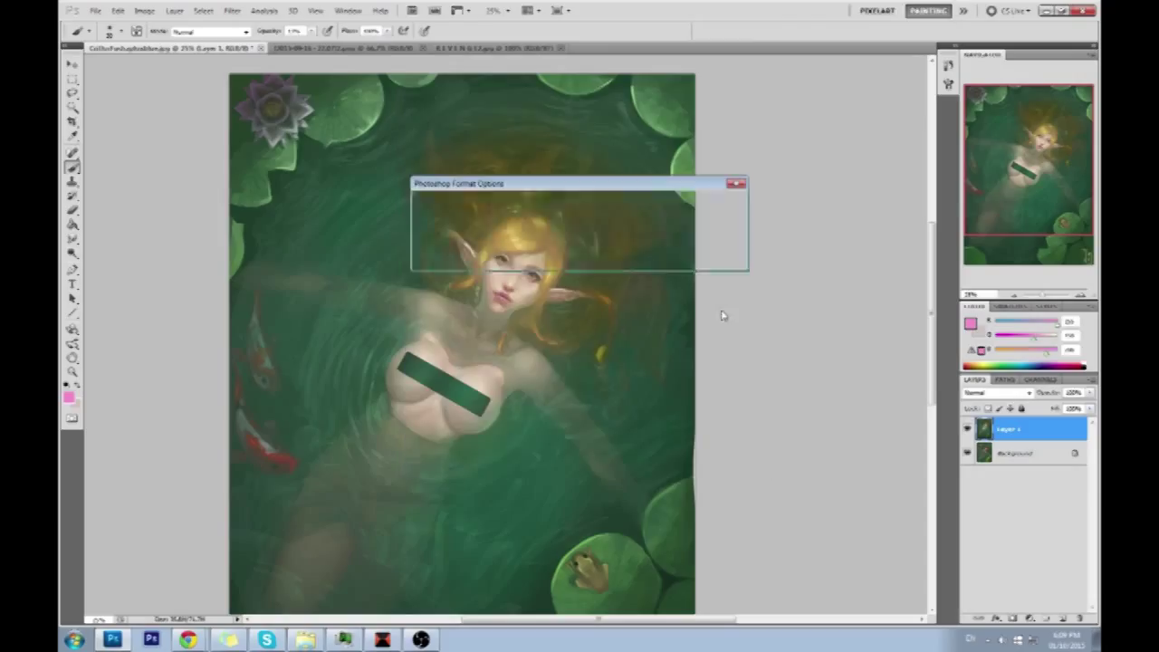
click(734, 202)
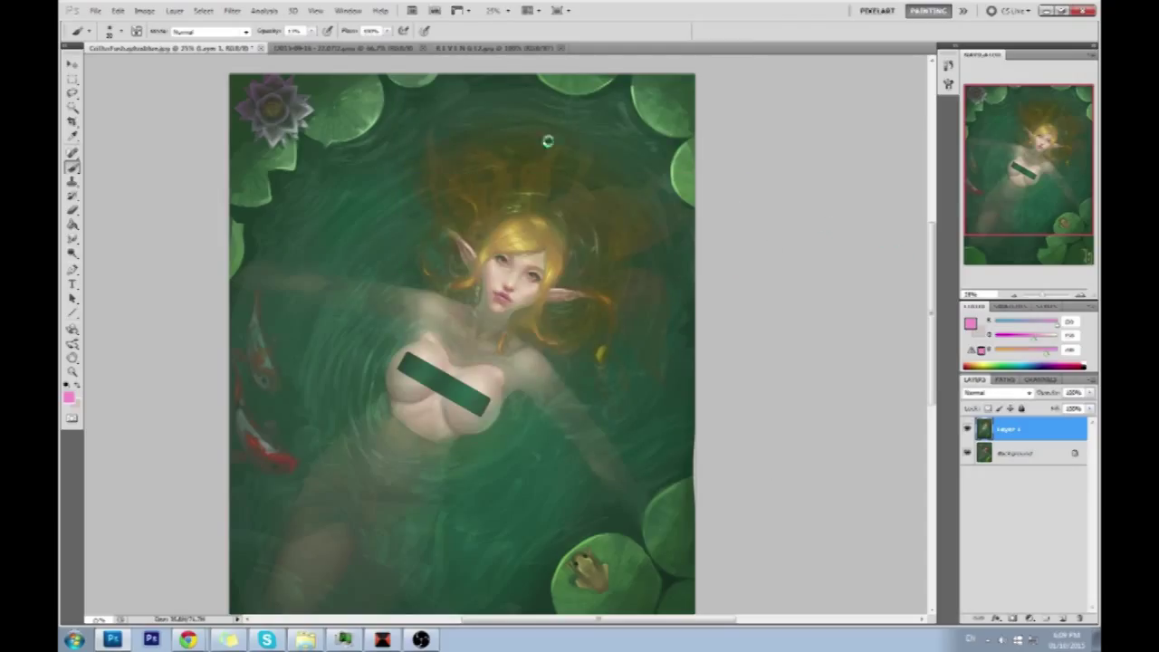
click(228, 11)
click(263, 81)
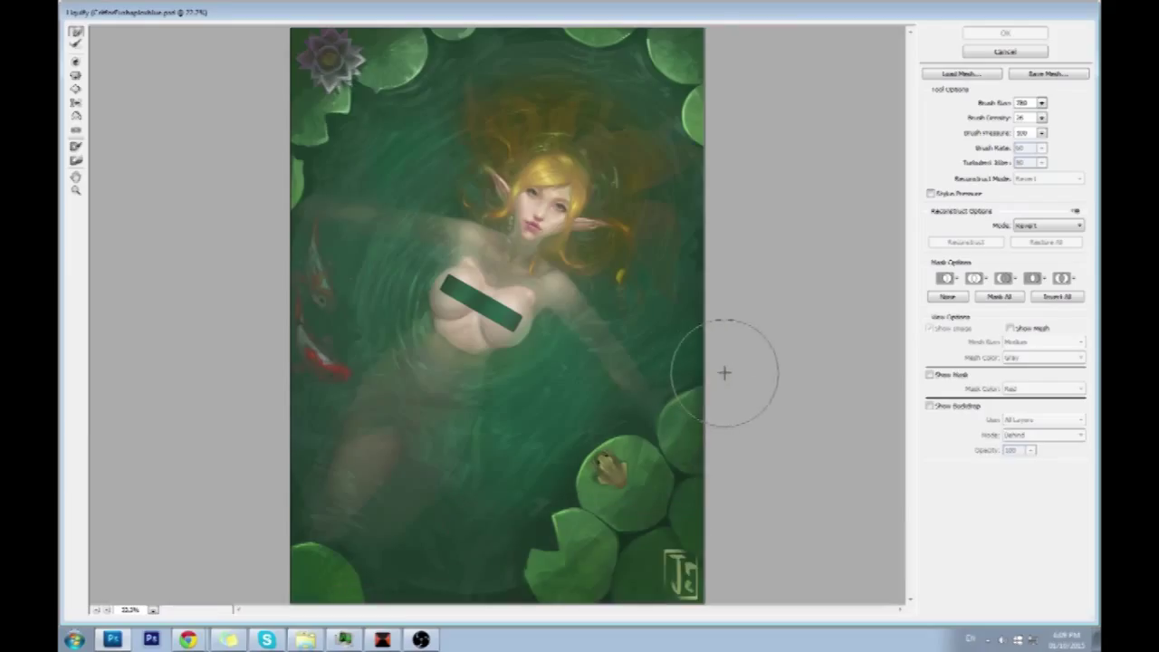
click(1034, 36)
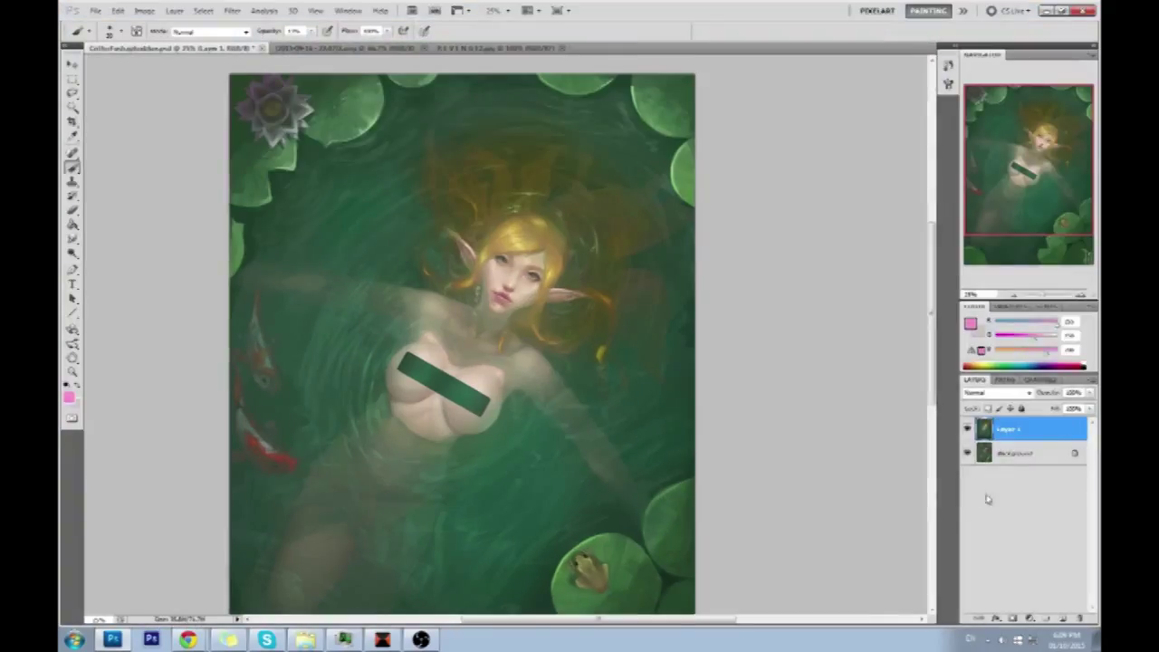
Try flattening the painting before closing the document, and restore its two separate layers.
right_click(1057, 432)
click(1058, 419)
click(232, 48)
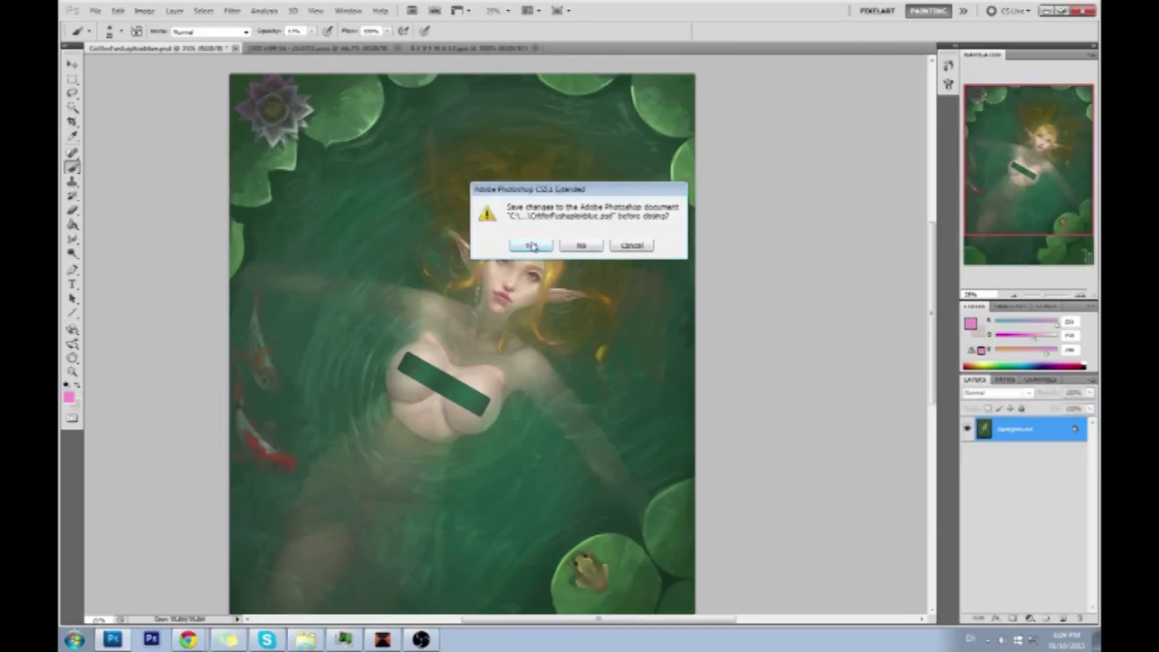
click(636, 243)
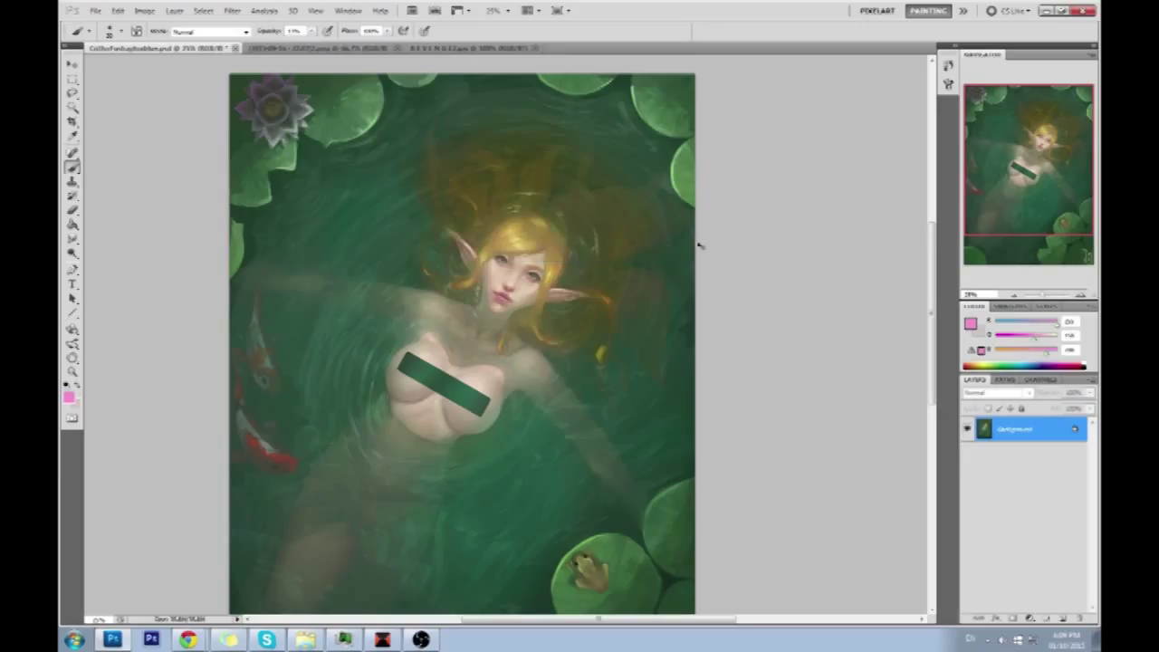
key(ctrl+j)
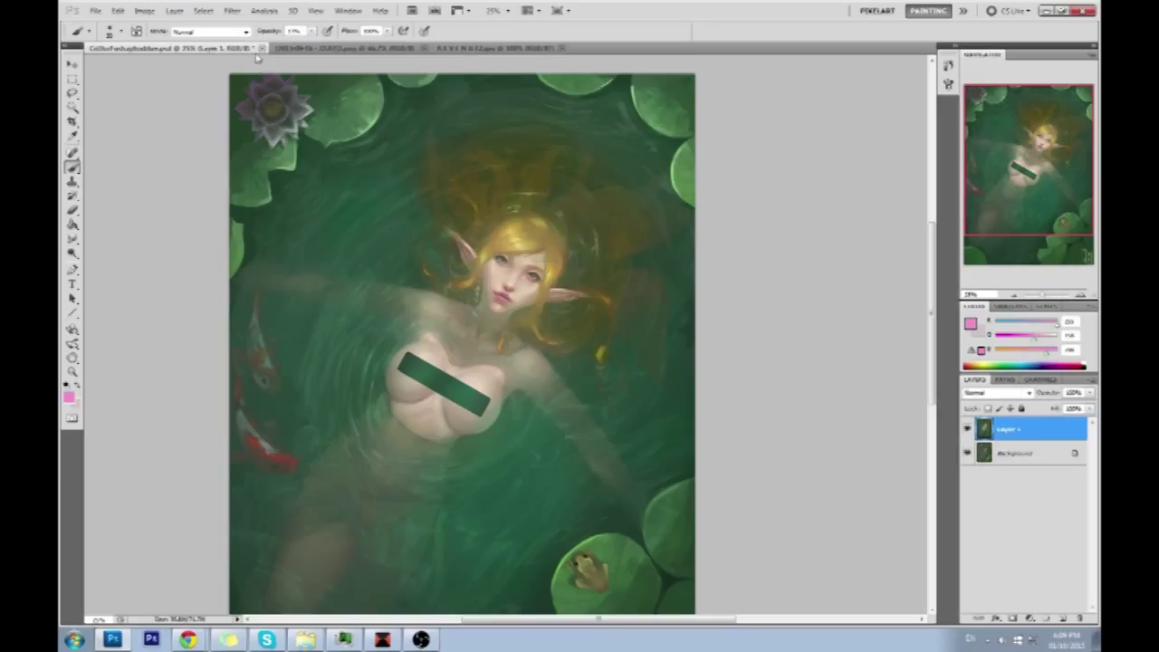